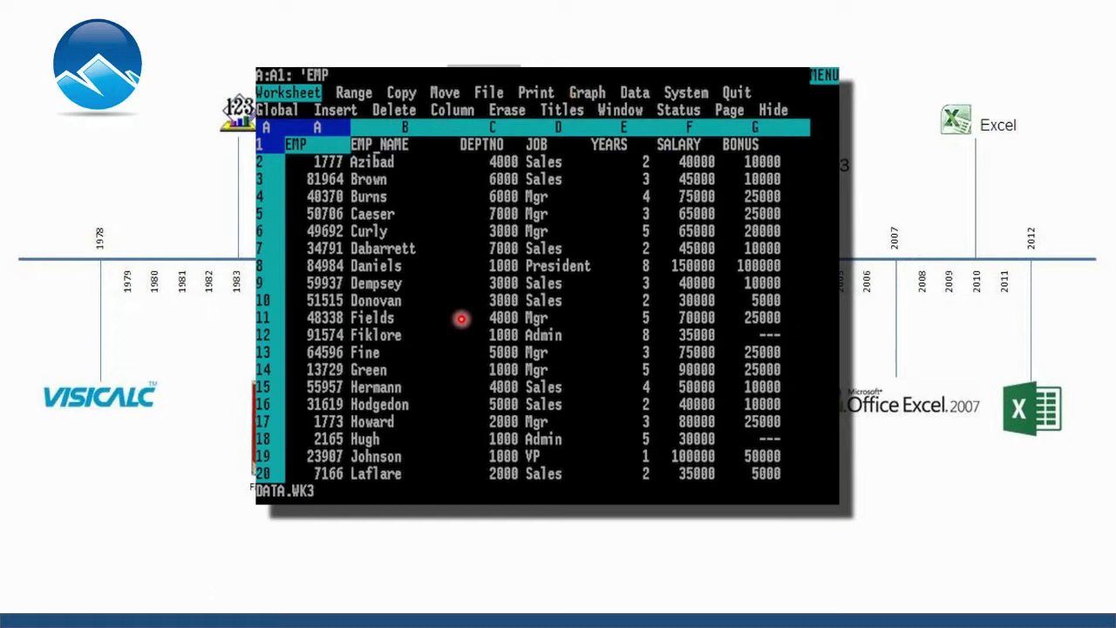
Dismiss the Lotus 1-2-3 screenshot, then show and dismiss the Excel 2.2 on OS/2 screenshot.
left_click(462, 320)
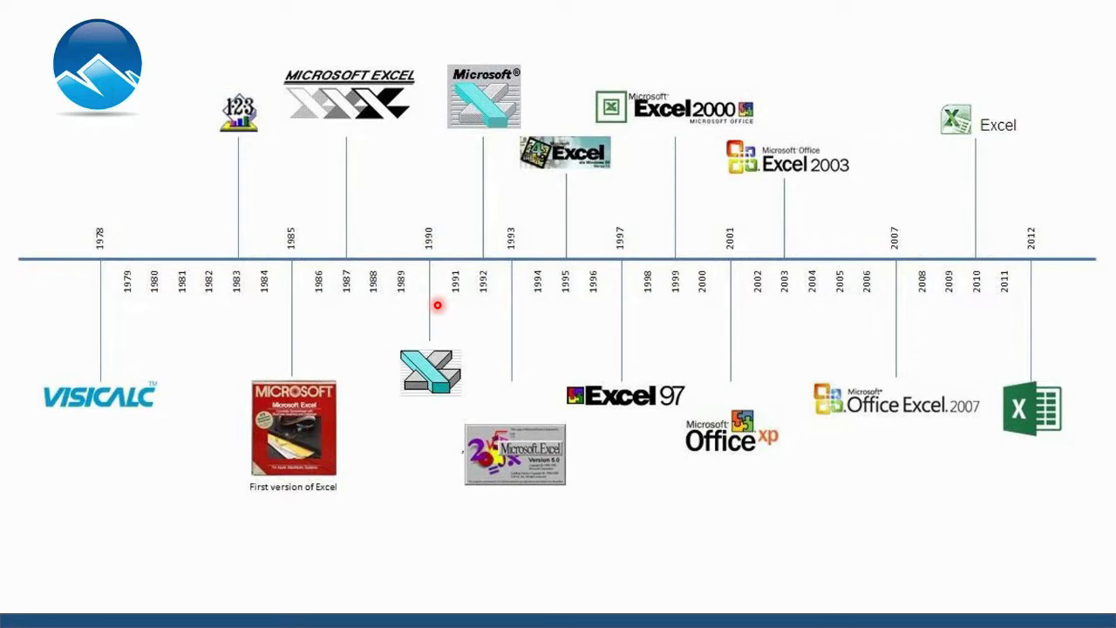
left_click(437, 304)
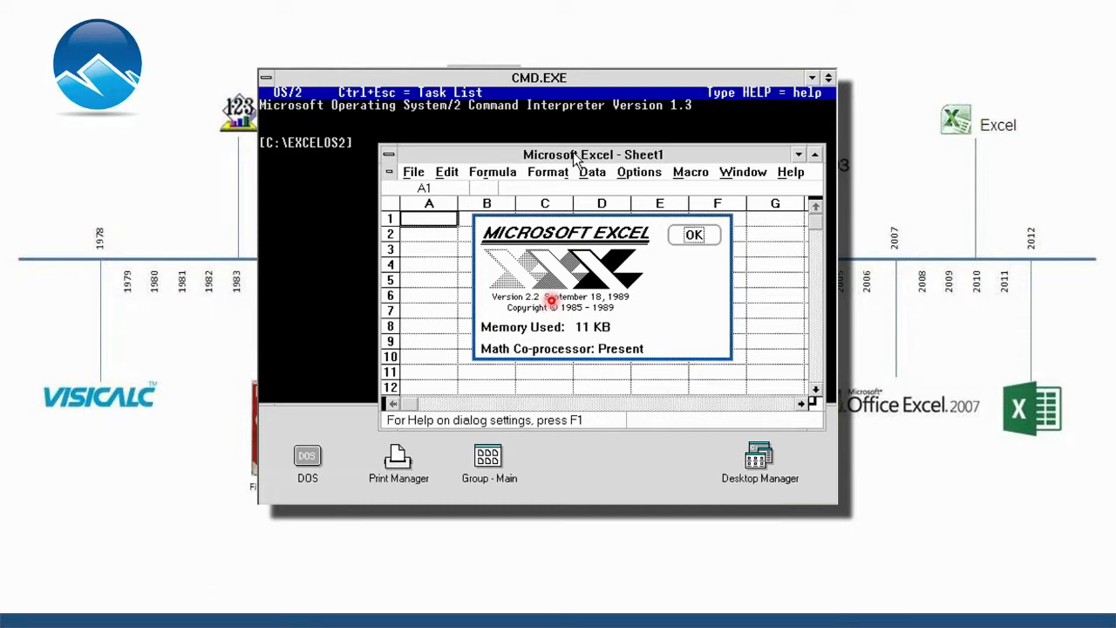
left_click(551, 300)
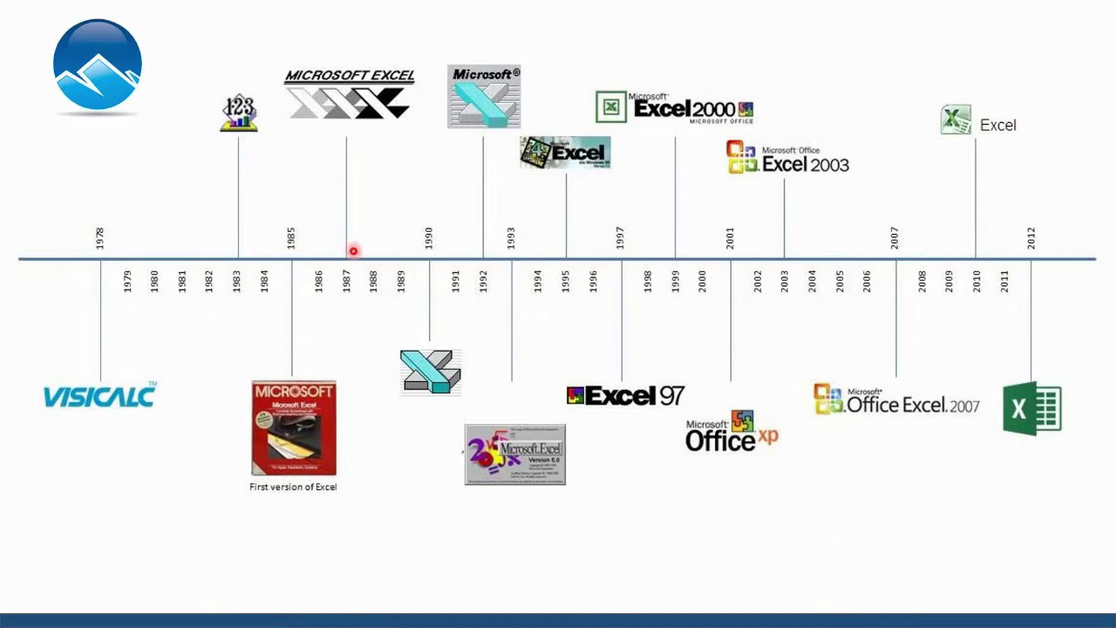
left_click(530, 253)
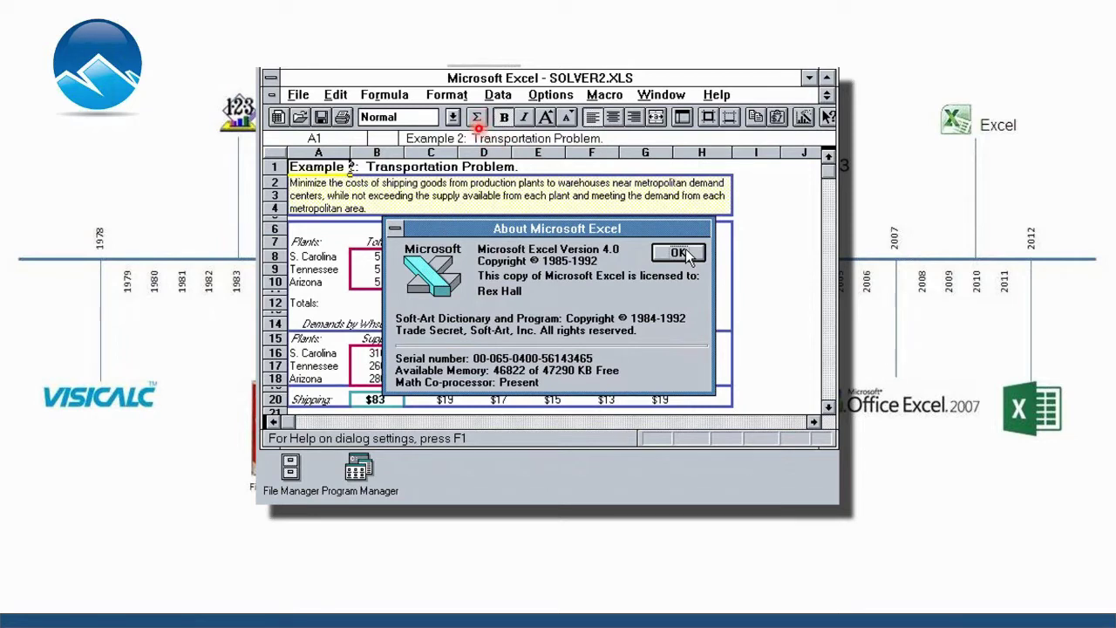
left_click(478, 129)
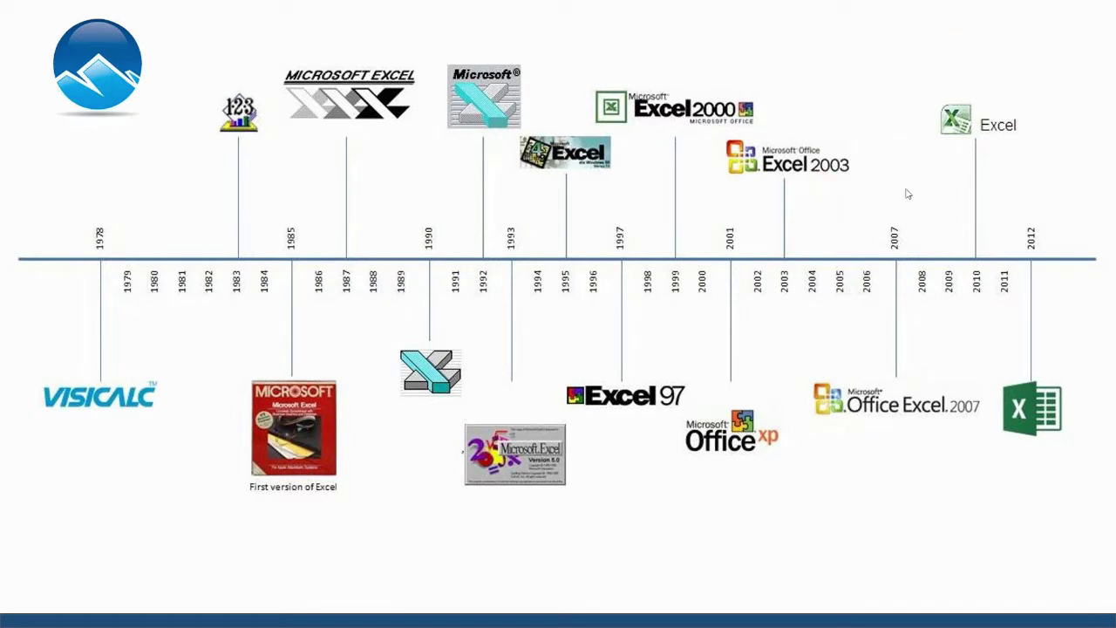
Bring the Excel 2003 and 2007 screenshots onto the timeline slide.
left_click(643, 229)
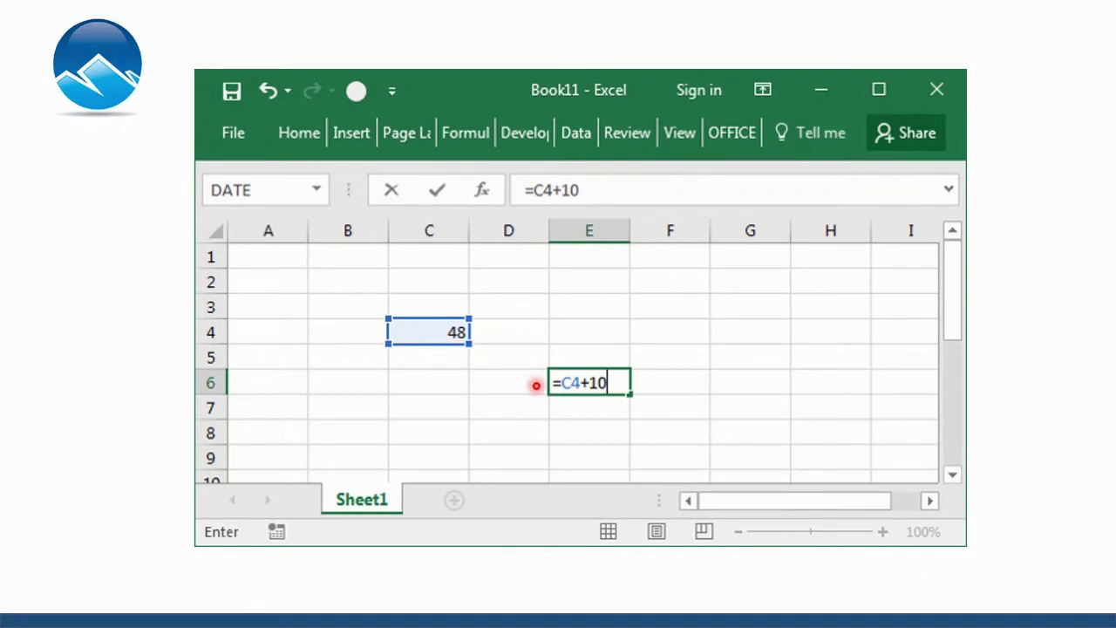
Advance the formula demo so E6 shows 58, then 85, and move past the last slide.
key("ctrl+Return")
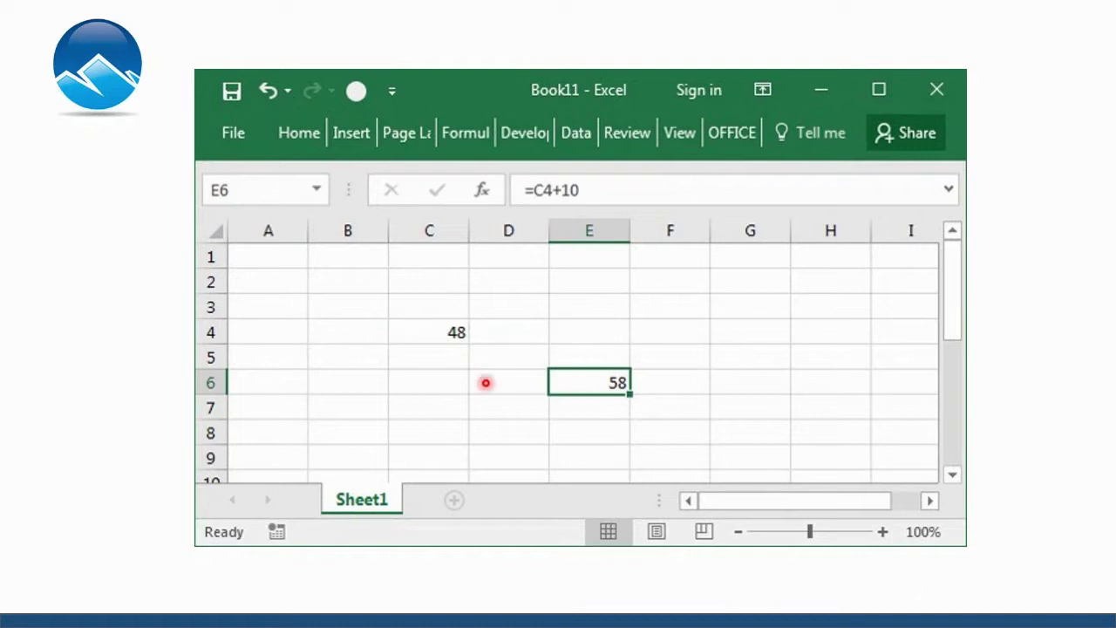
left_click(464, 319)
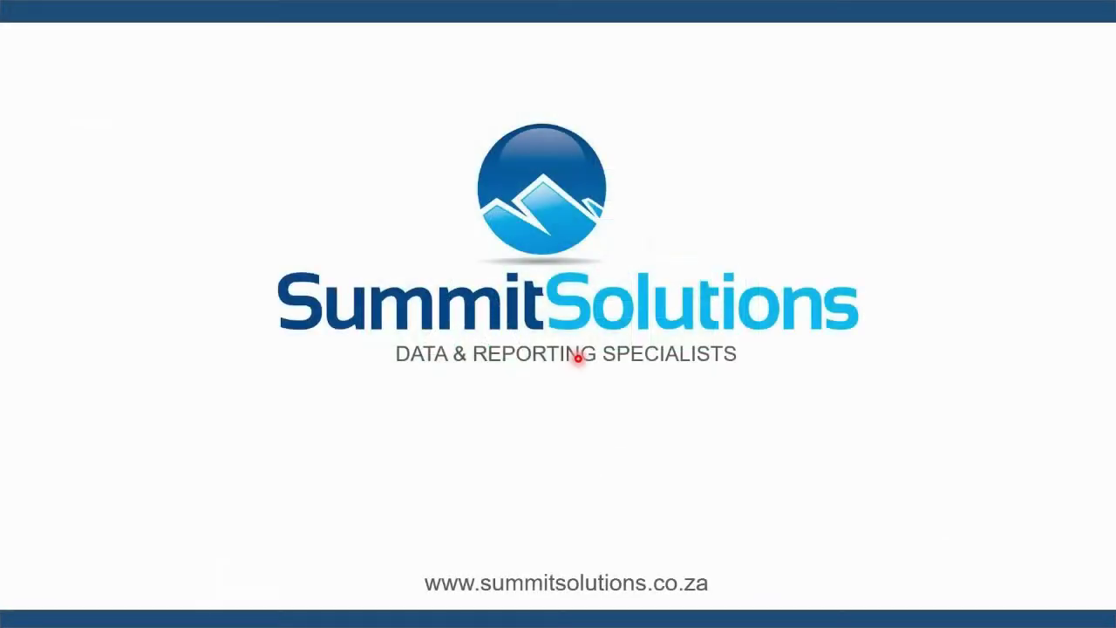
left_click(578, 358)
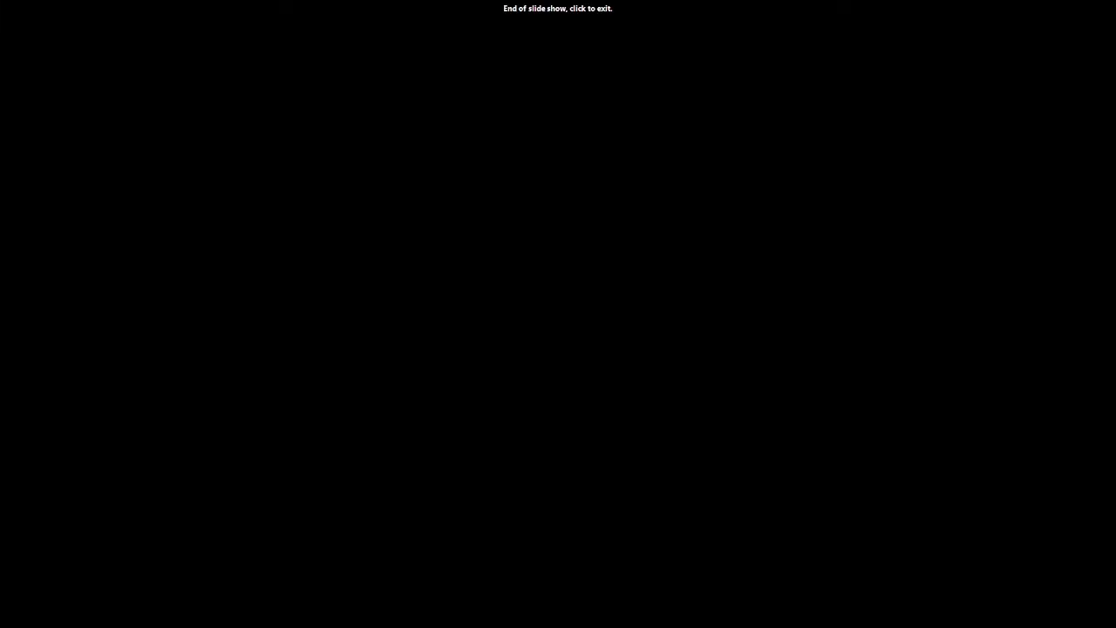
Switch to the Excel Essentials workbook window using Alt+Tab.
key("alt+Tab")
key("alt+Tab")
key("alt+Tab")
key("alt+Tab")
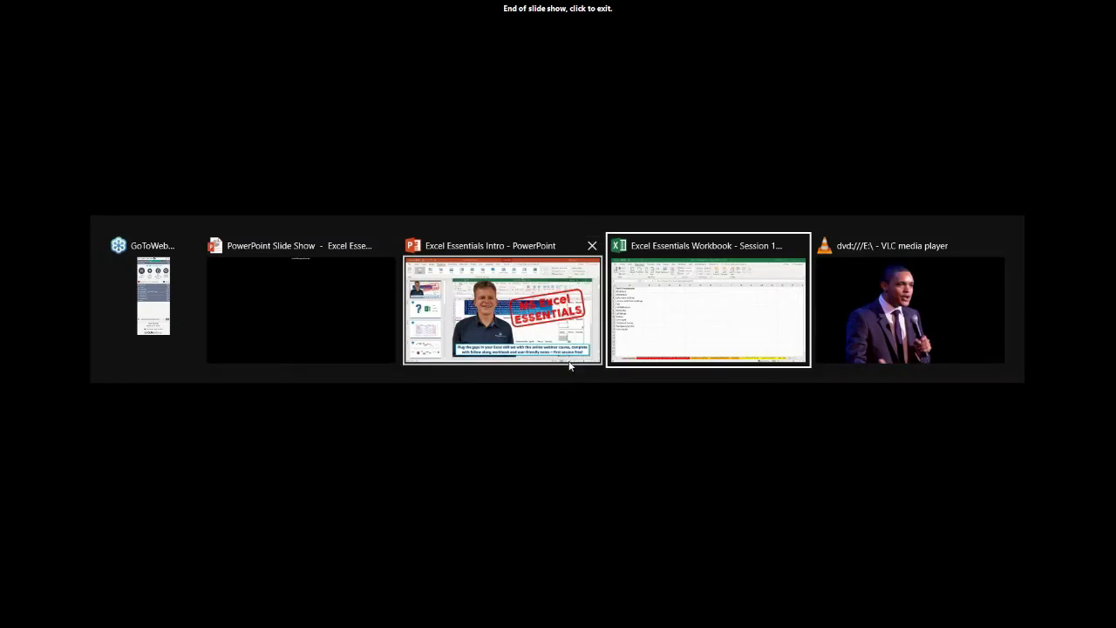
left_click(339, 247)
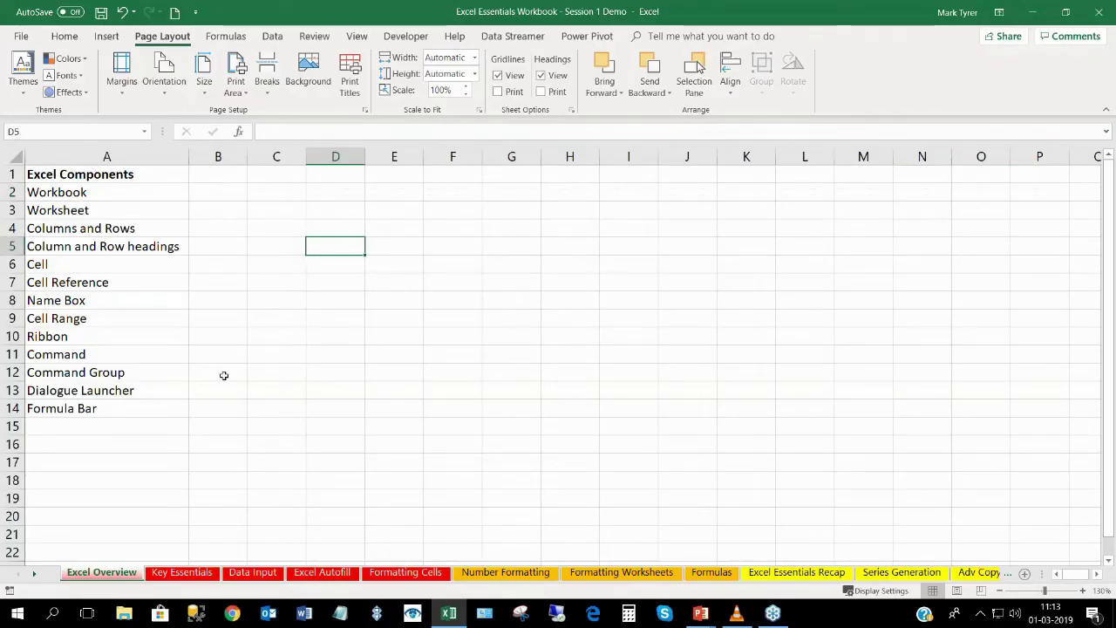
left_click(425, 284)
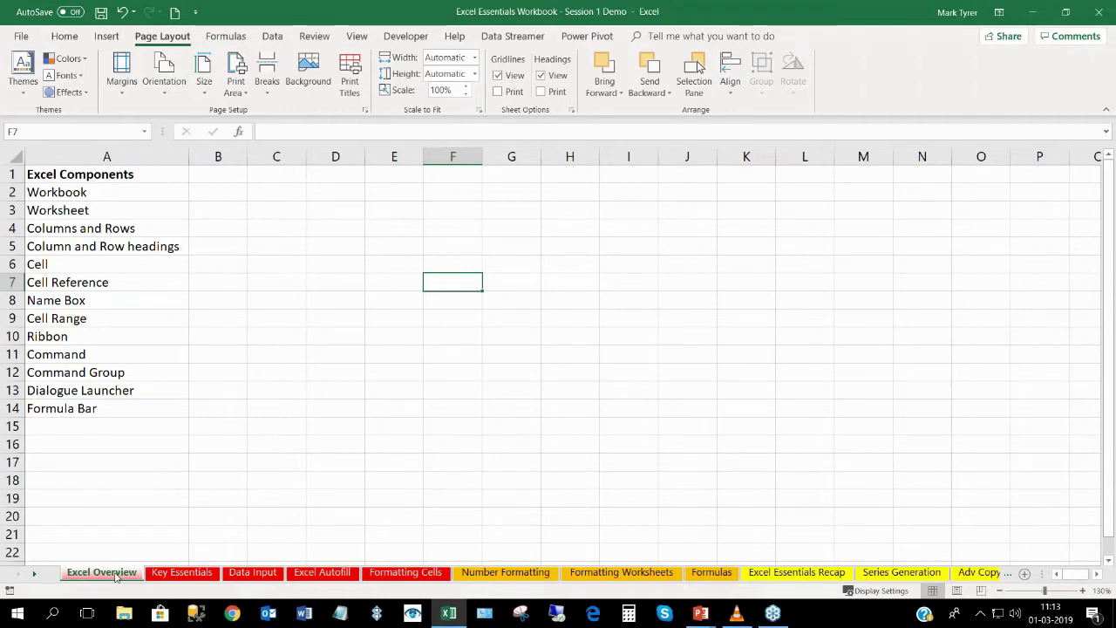
left_click(170, 574)
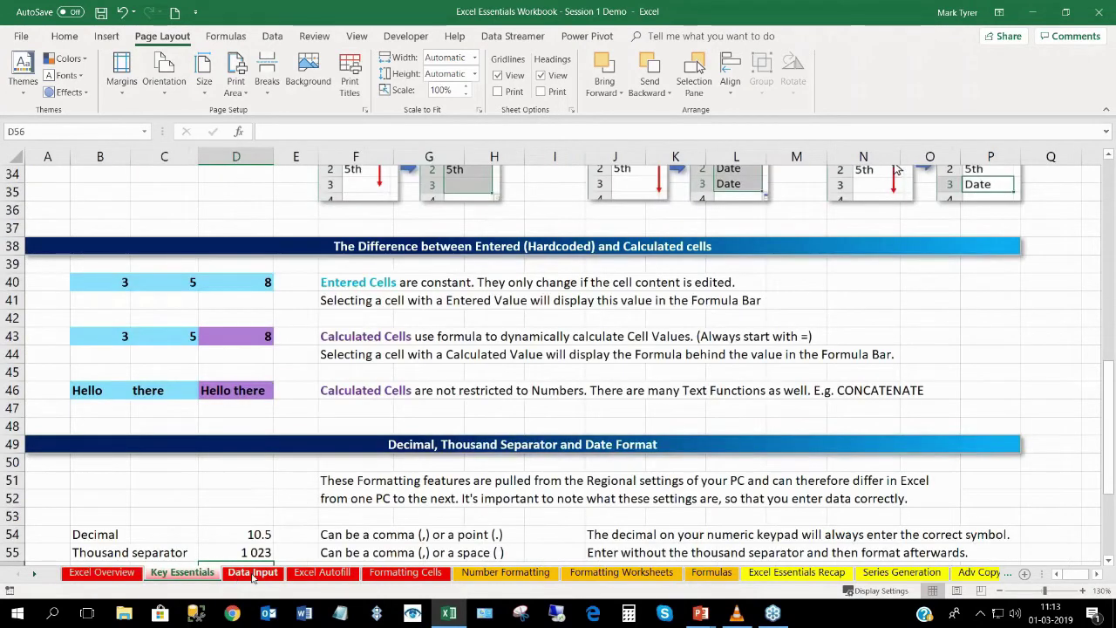
left_click(251, 575)
left_click(308, 576)
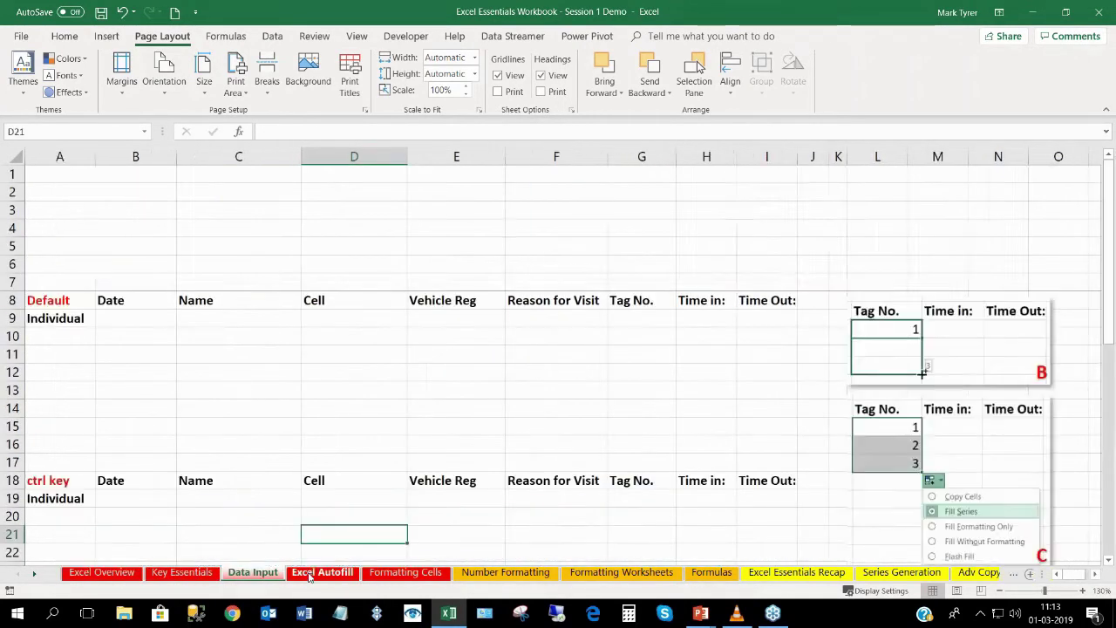
left_click(406, 573)
left_click(101, 572)
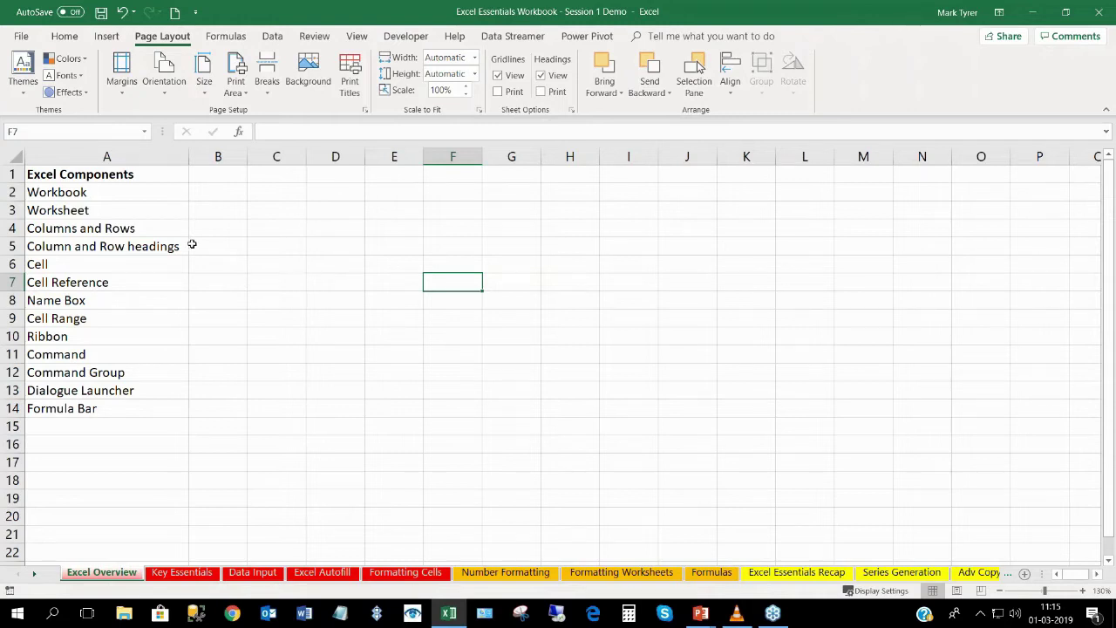
left_click(186, 575)
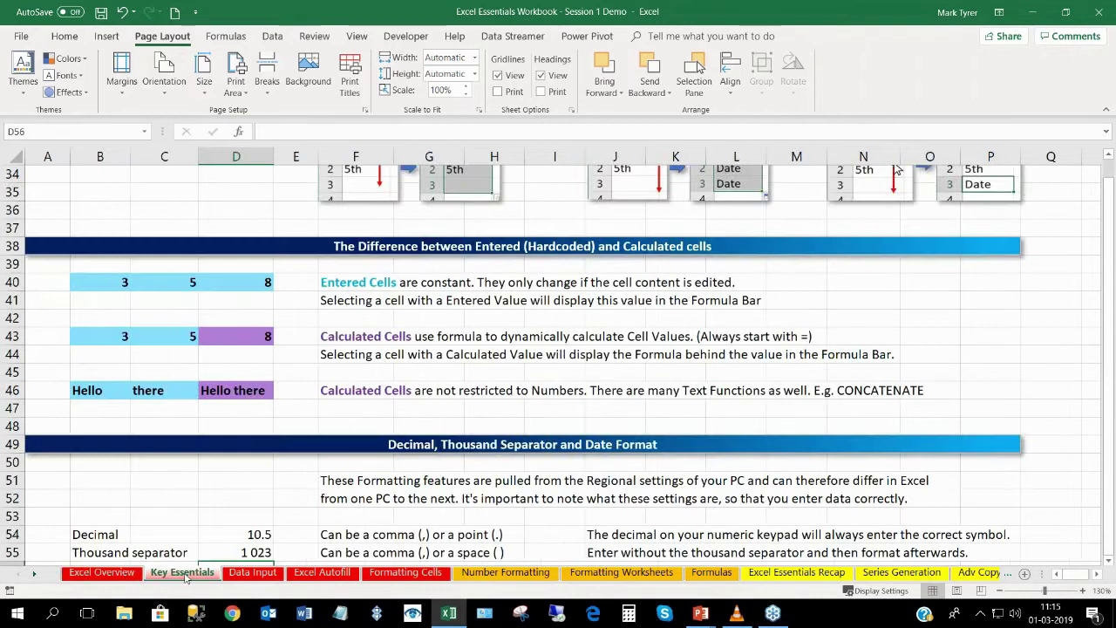
left_click(252, 574)
left_click(322, 573)
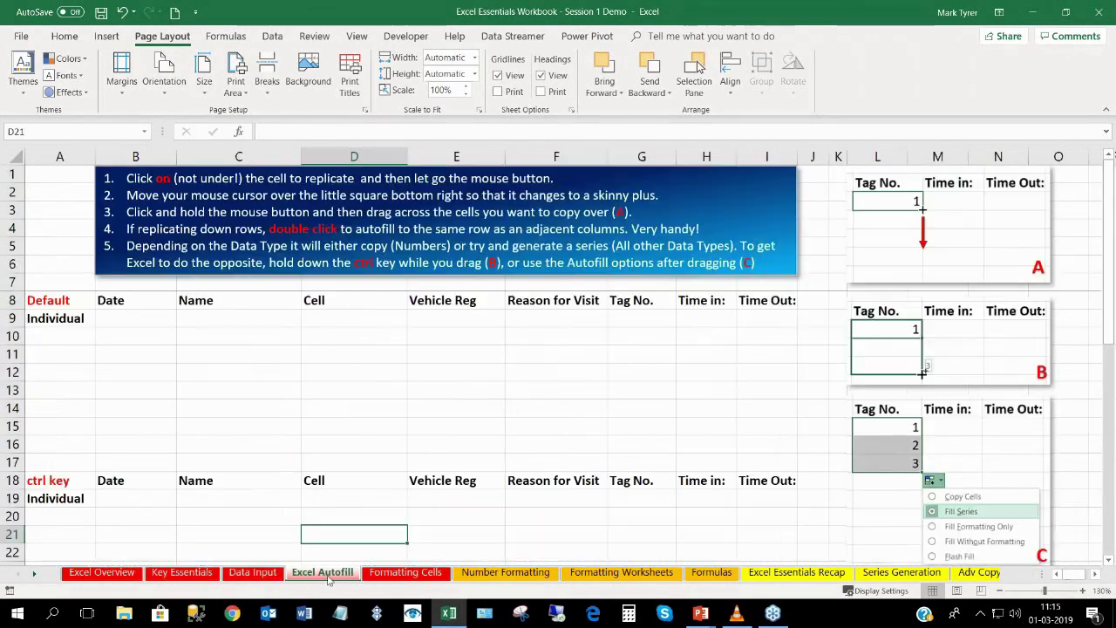
left_click(384, 579)
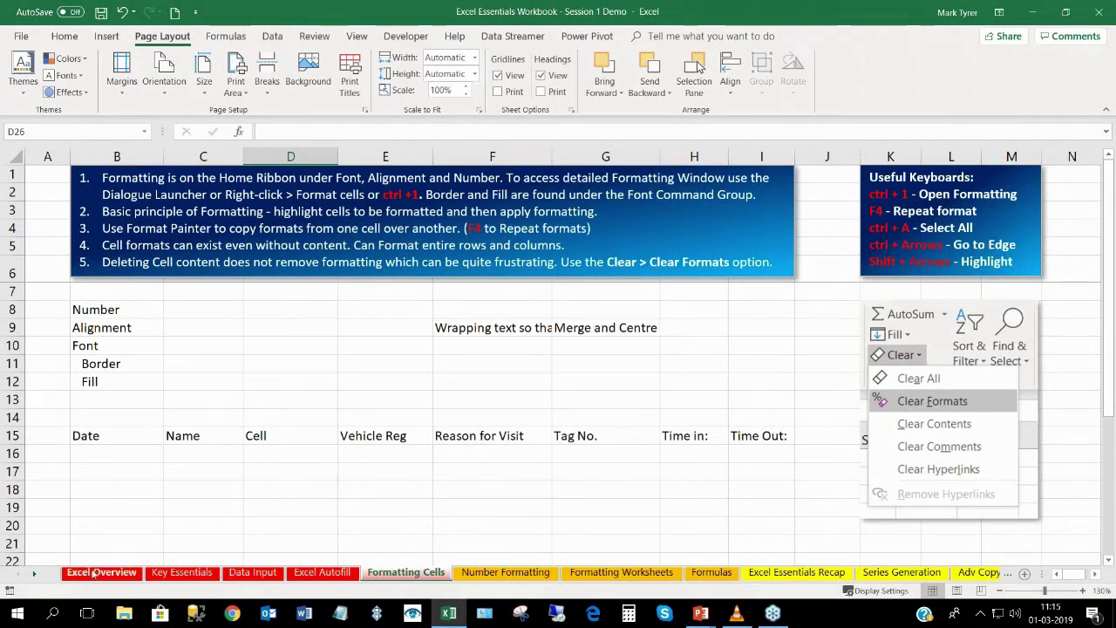
left_click(34, 574, "ctrl")
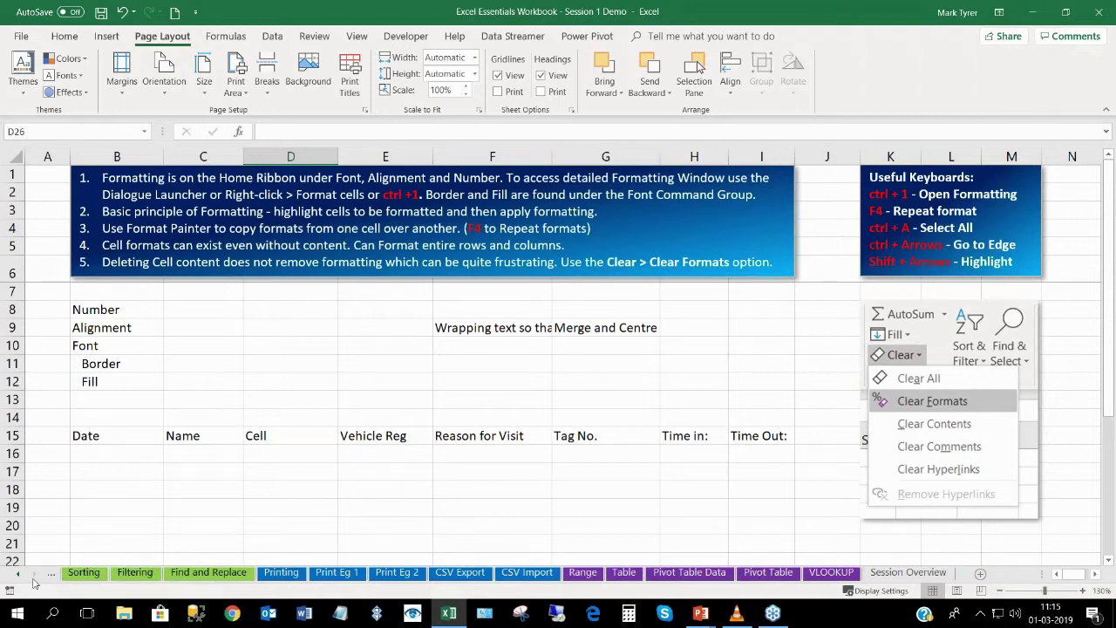
left_click(21, 578, "ctrl")
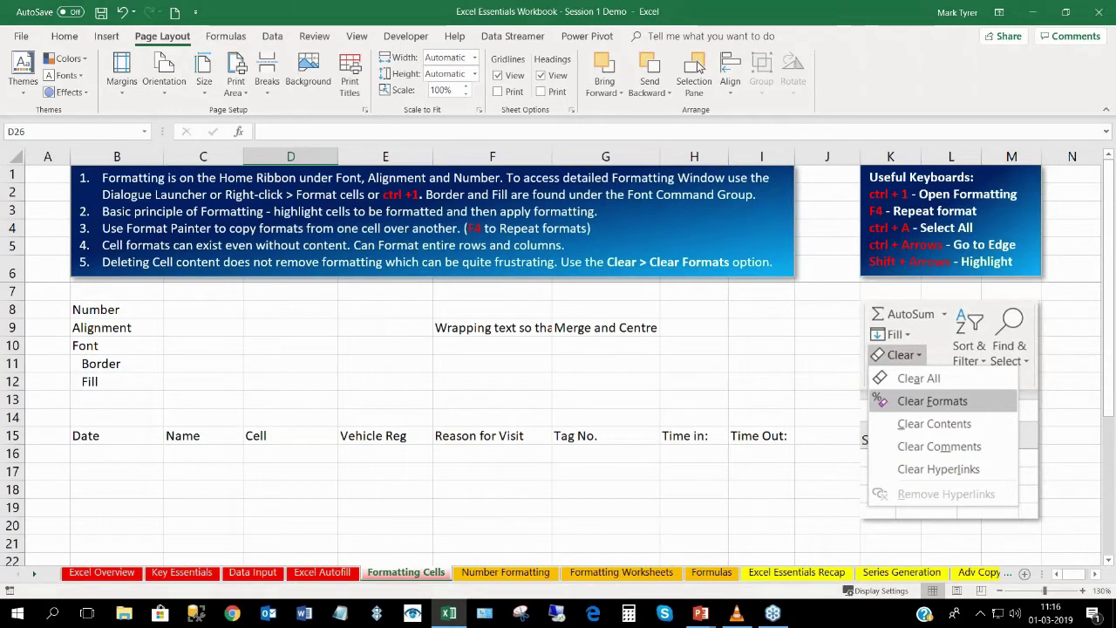
left_click(101, 572)
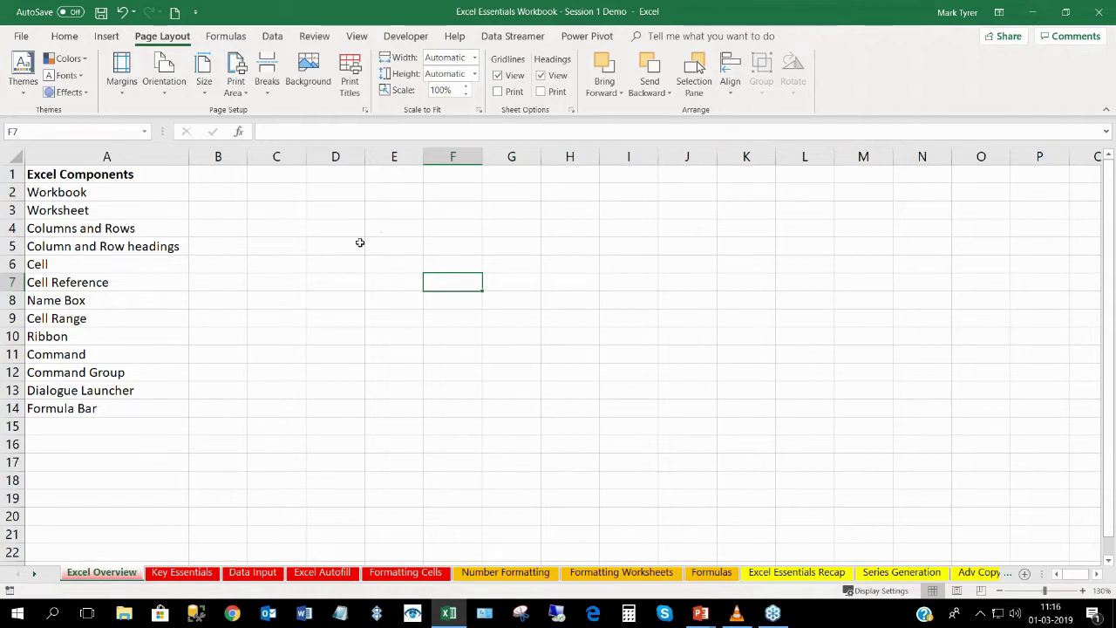
Select D5 and open the Format Cells Alignment settings from the Home tab's Alignment group.
left_click(334, 242)
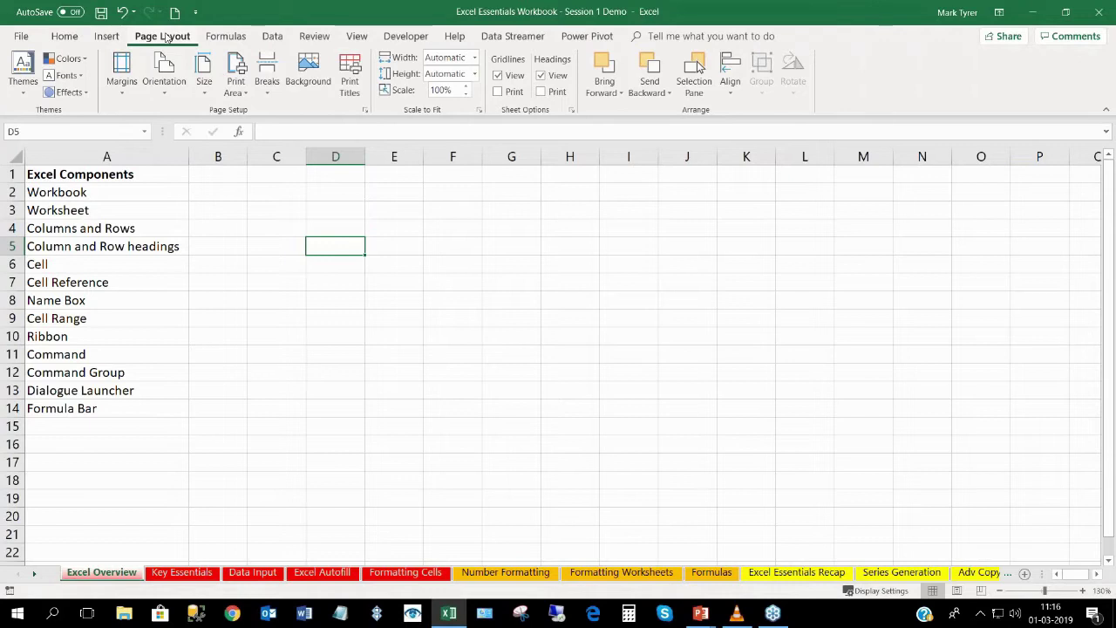
left_click(225, 40)
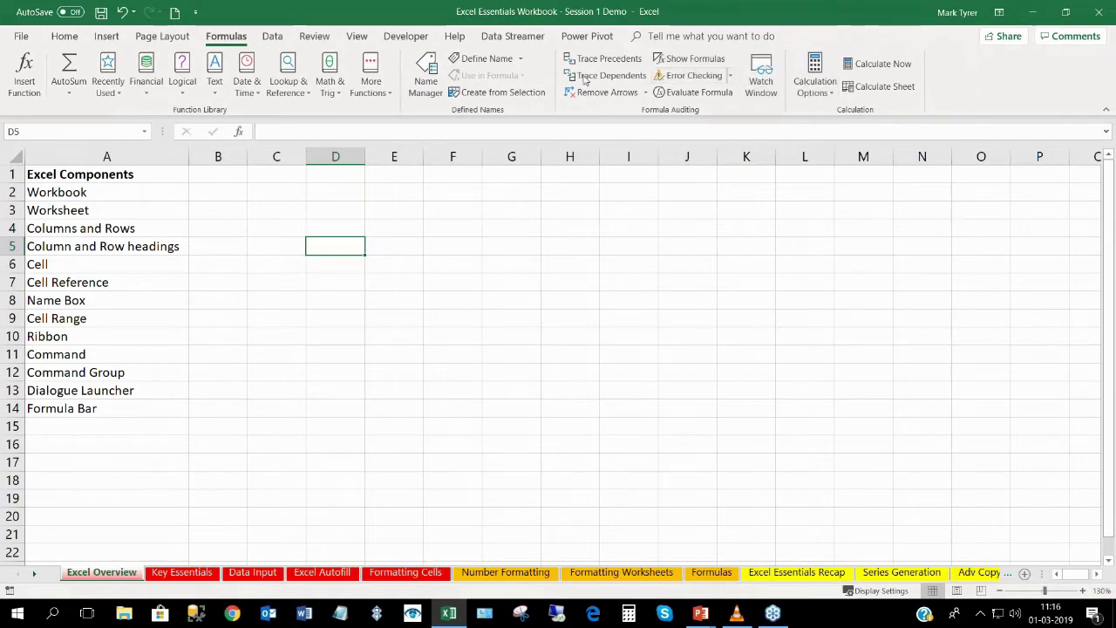
left_click(65, 40)
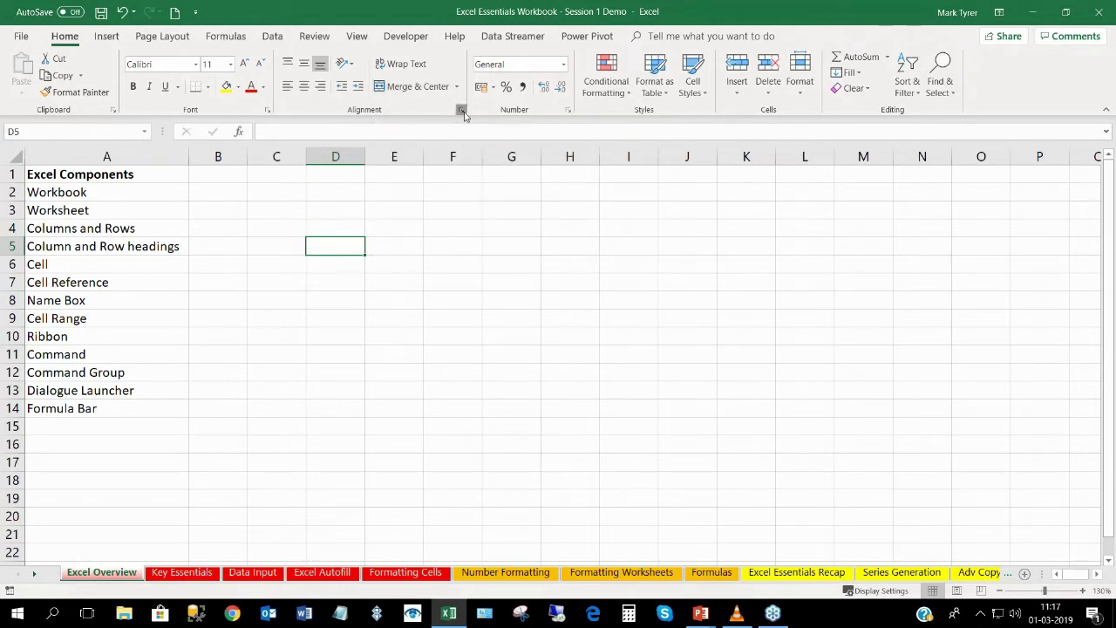
left_click(462, 112)
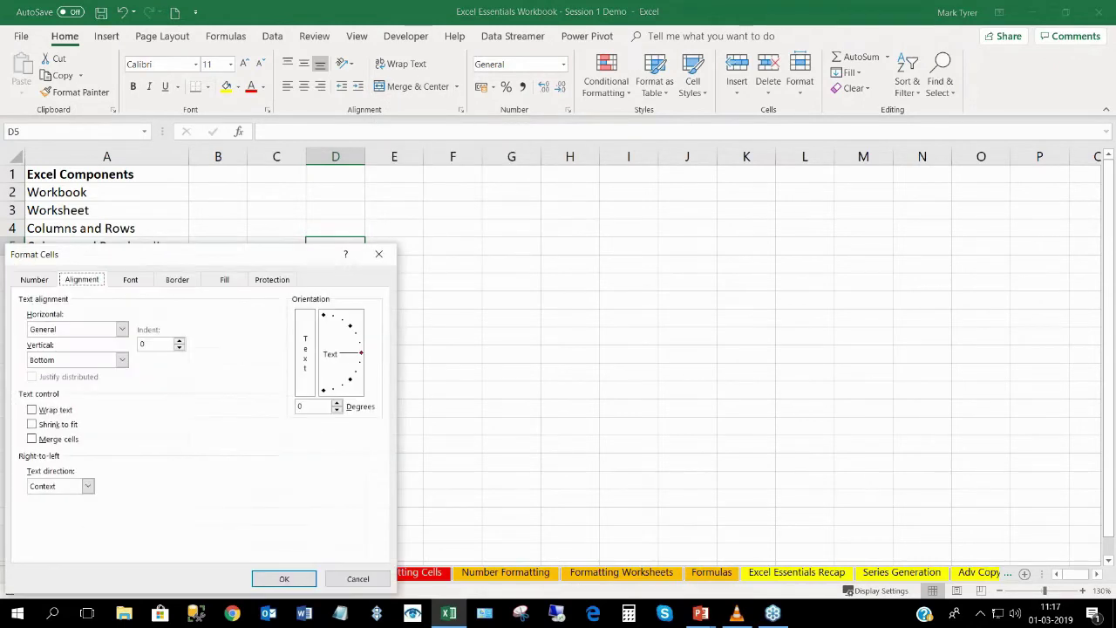
Move the Format Cells dialog, cancel it unchanged, and select the Workbook label cell.
left_click_drag(435, 203, 540, 130)
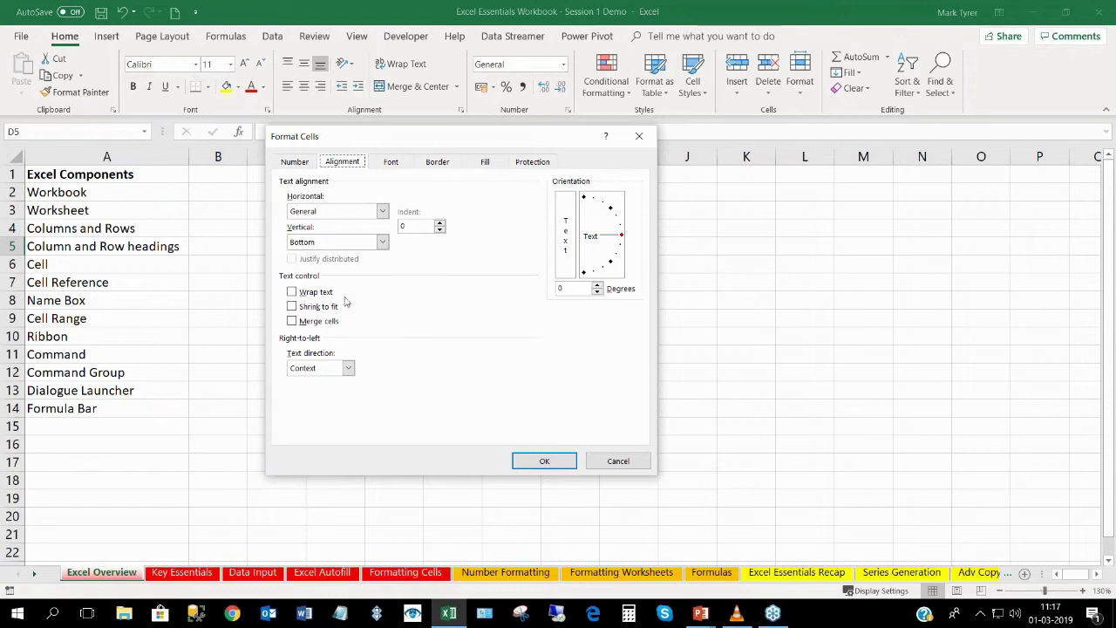
left_click_drag(352, 146, 362, 153)
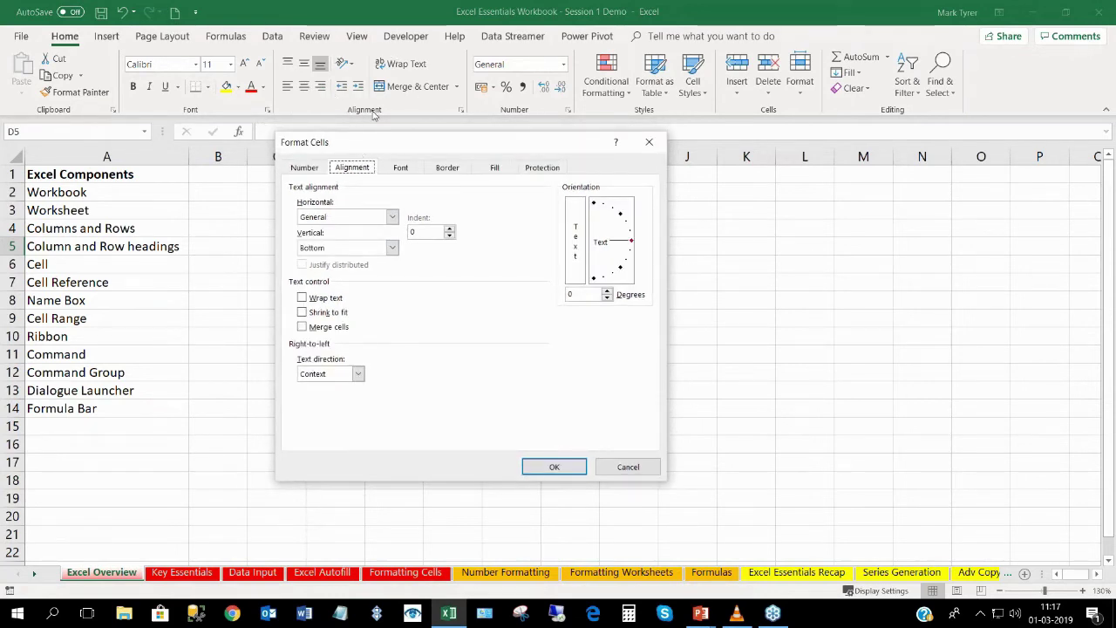
left_click(614, 469)
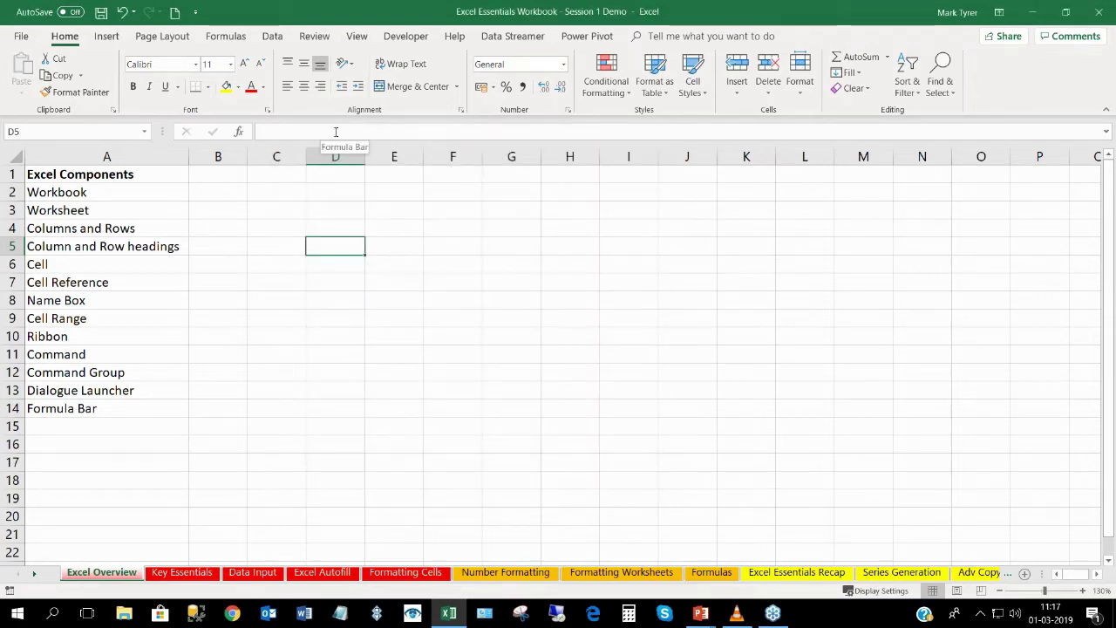
left_click(116, 194)
left_click(109, 212)
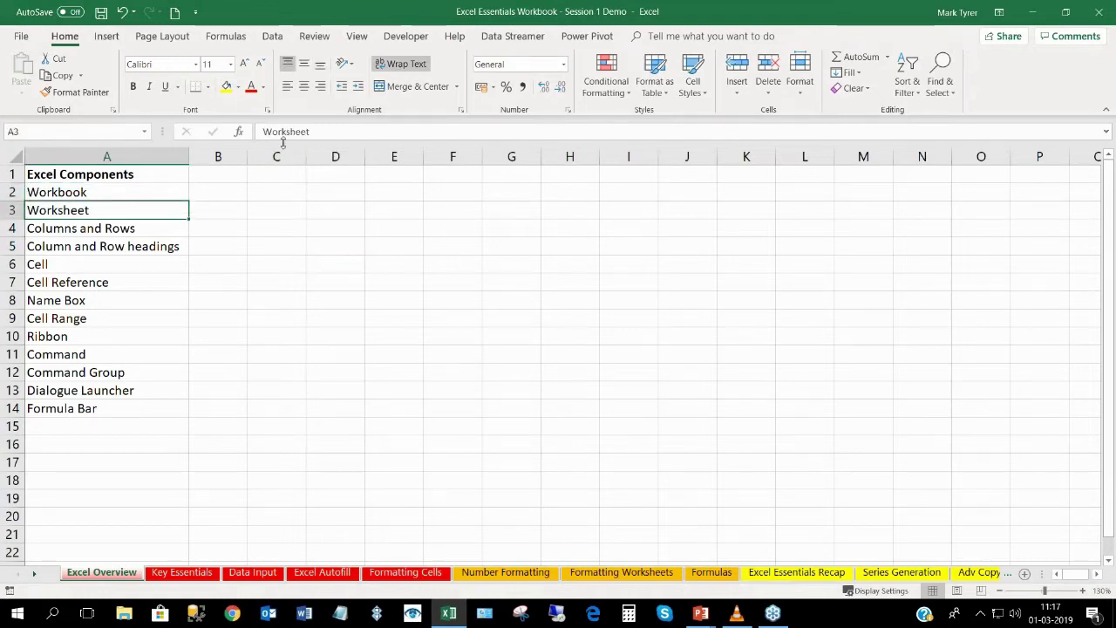
left_click(222, 195)
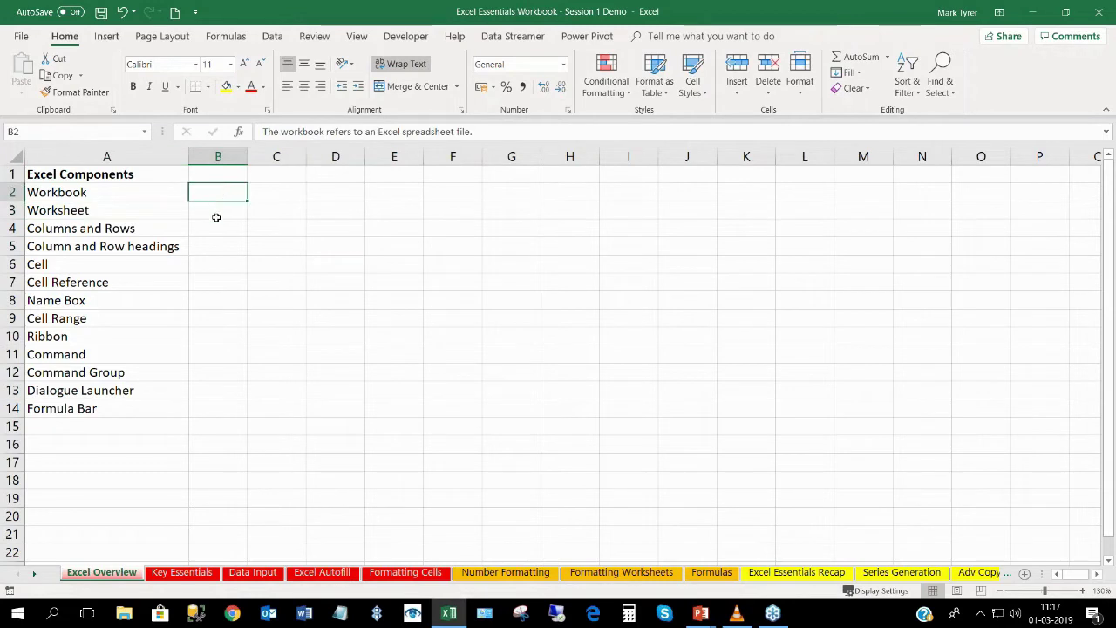
left_click(219, 212)
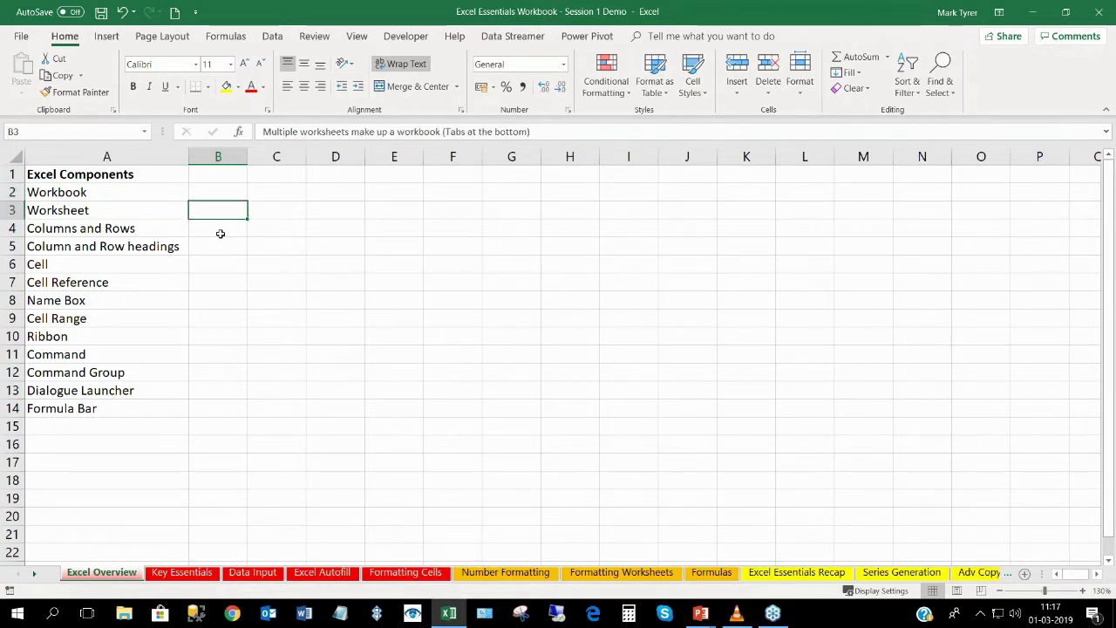
left_click(219, 231)
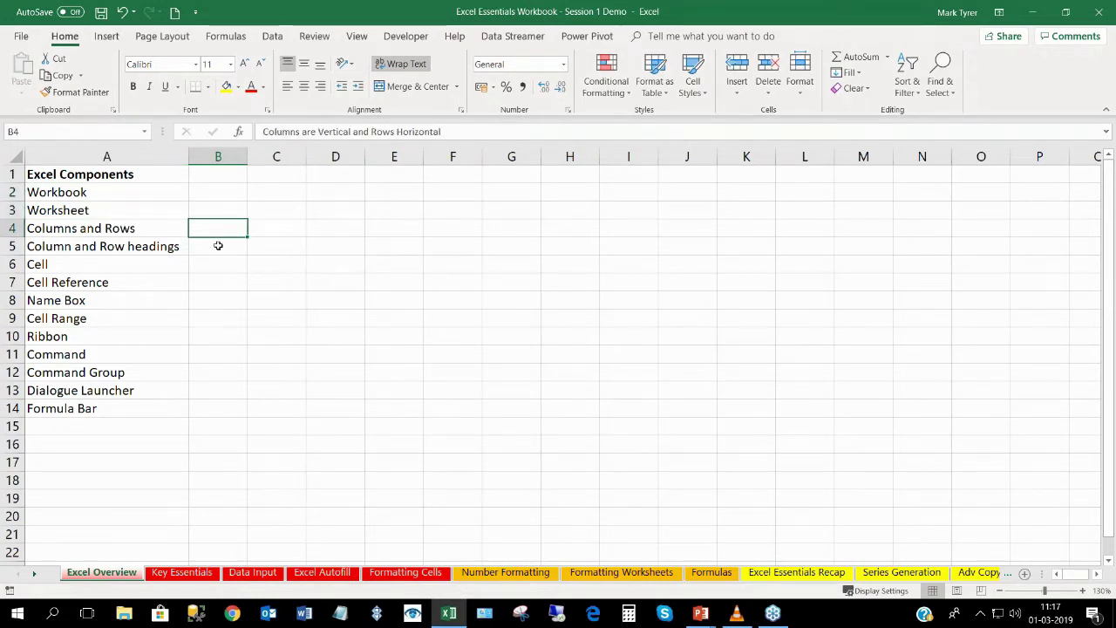
left_click(219, 246)
left_click(218, 190)
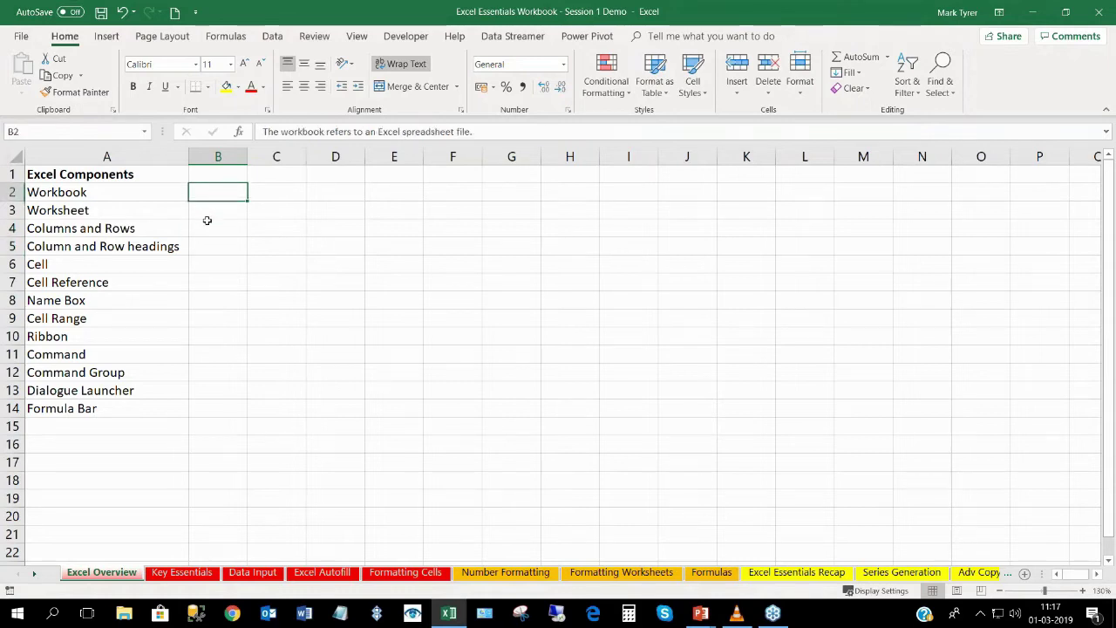
left_click(207, 216)
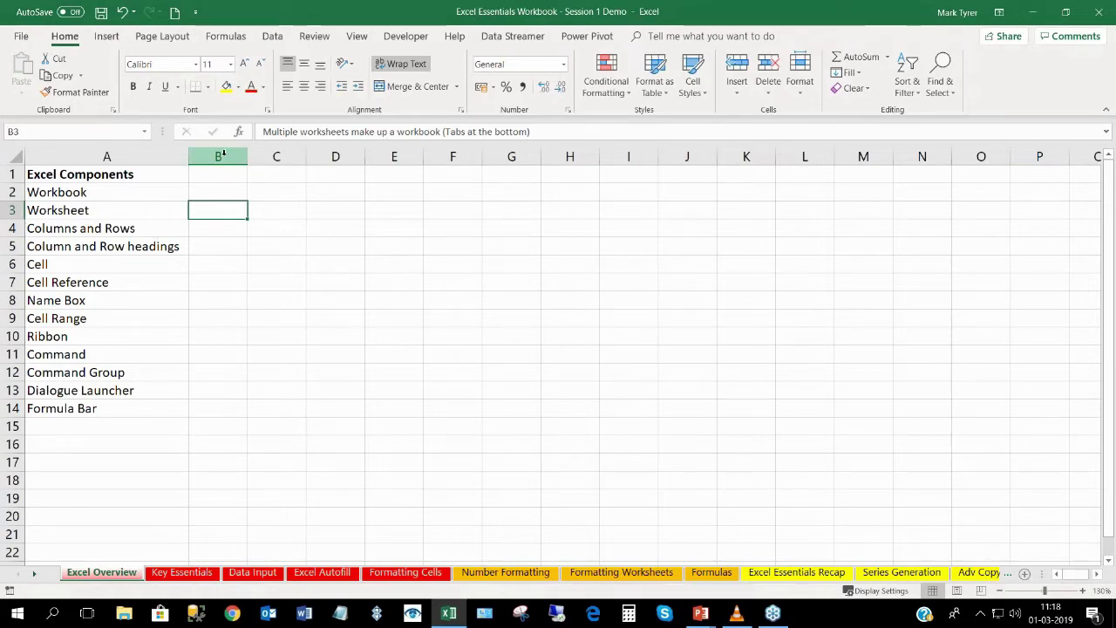
left_click(221, 192)
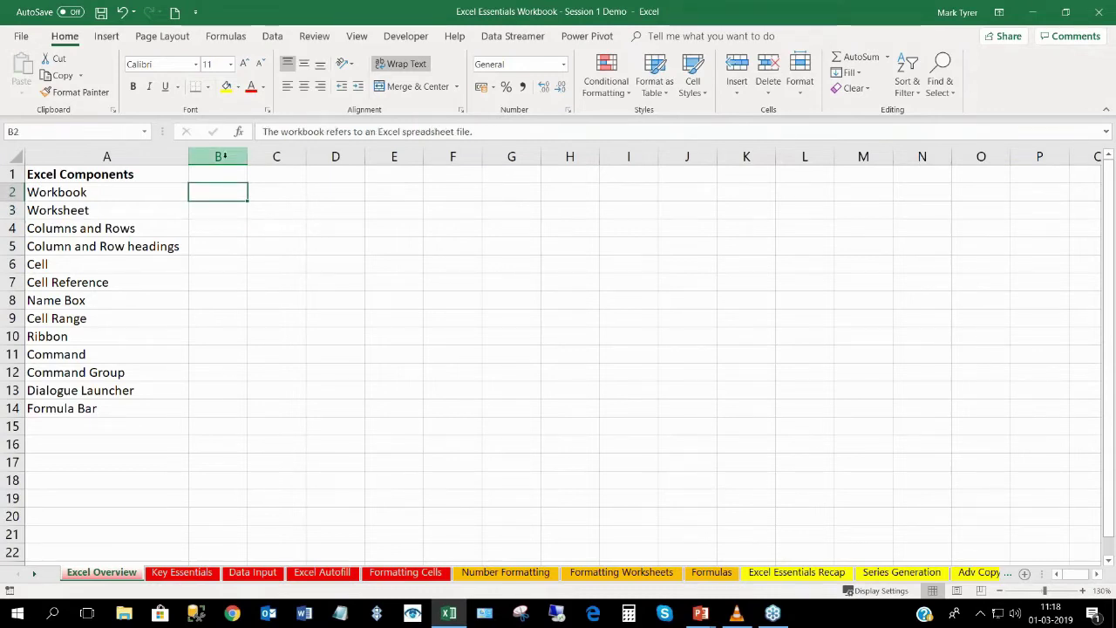
left_click(221, 156)
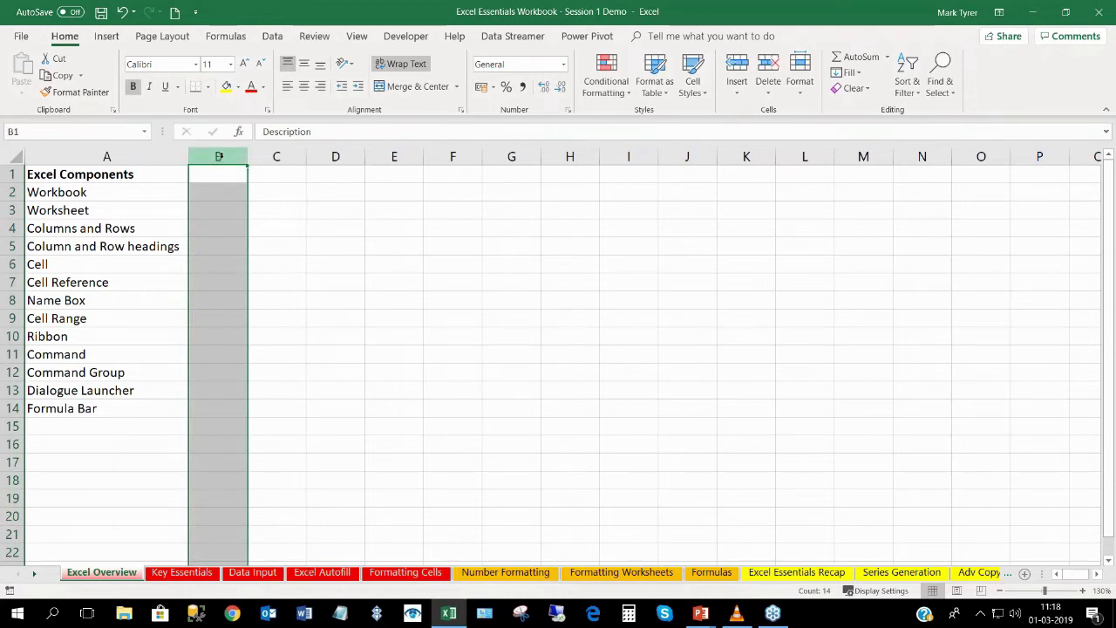
Set column B font colour to Automatic and turn off Wrap Text.
left_click(264, 87)
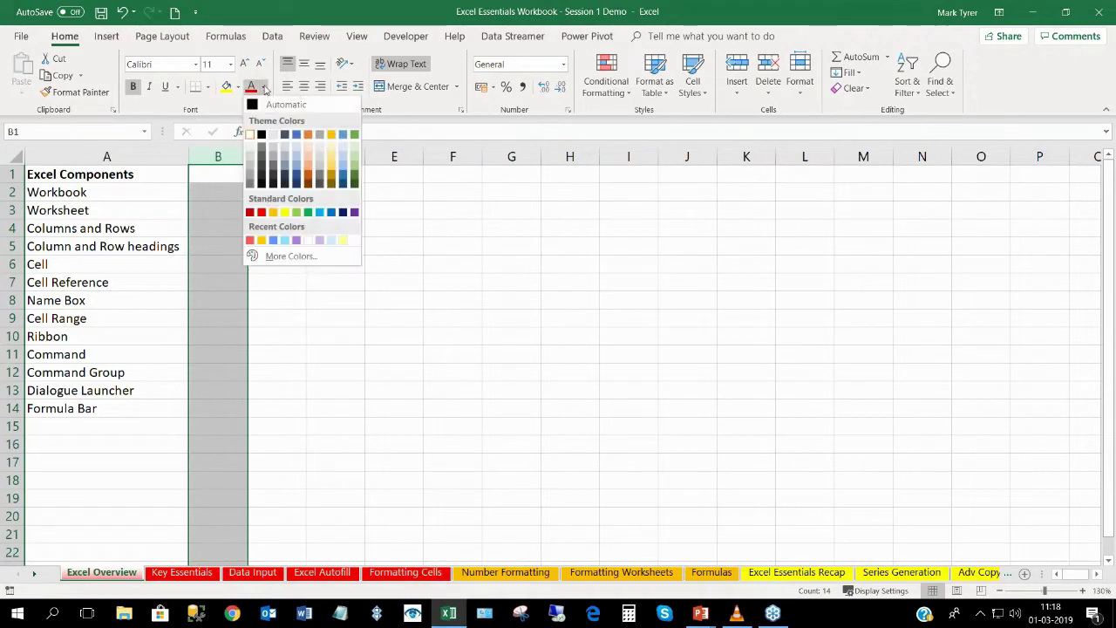
left_click(266, 102)
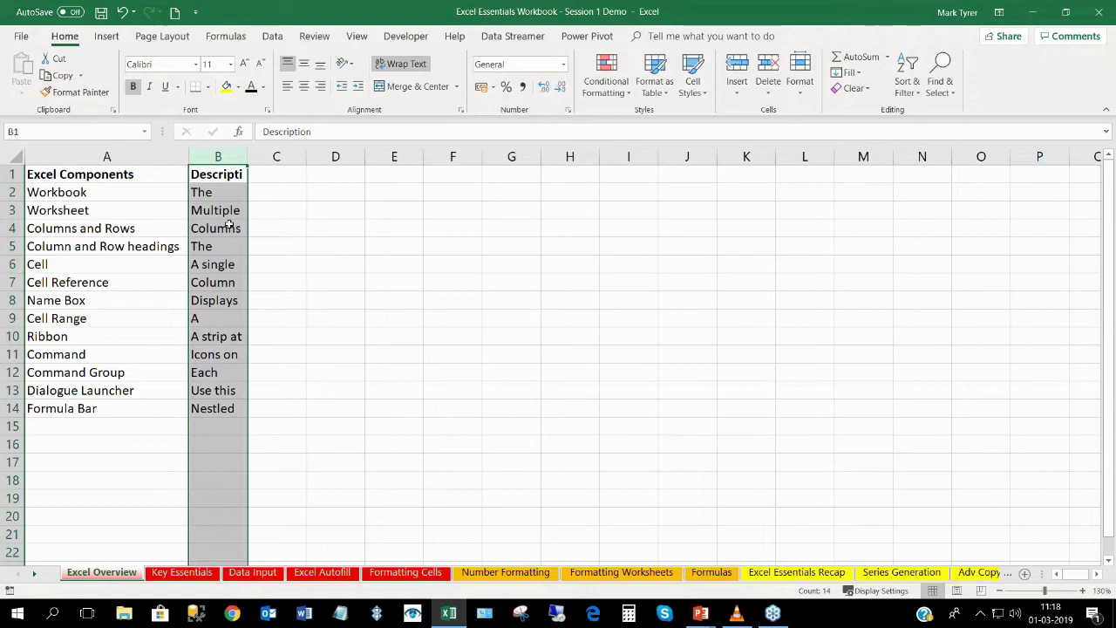
left_click(397, 67)
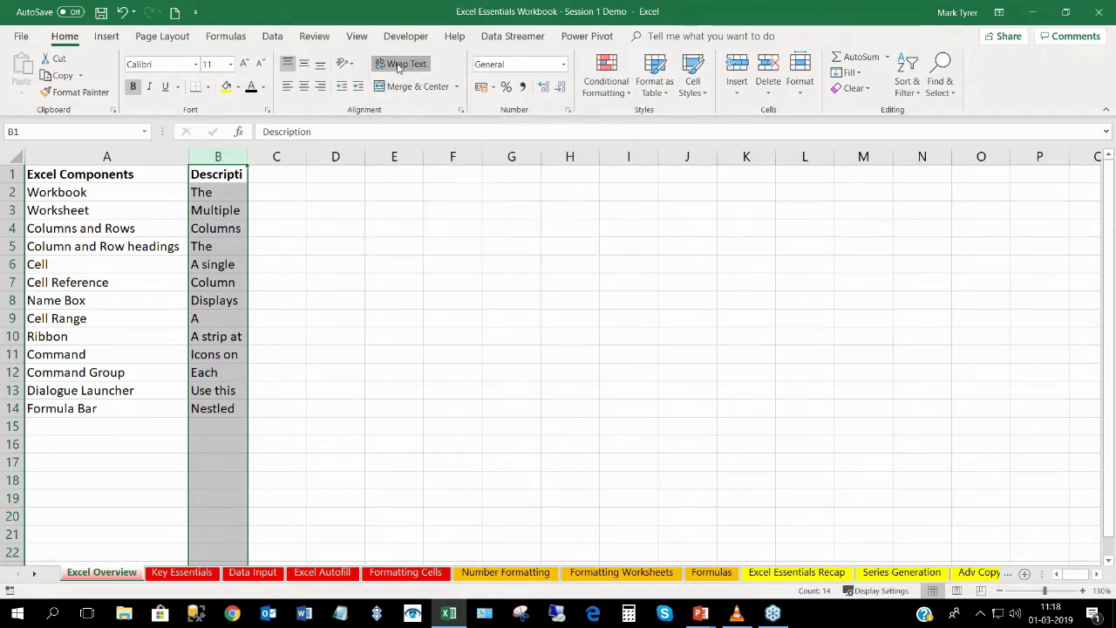
Select the descriptions in B2:B14, deselect, and switch to the Key Essentials sheet.
left_click_drag(224, 191, 214, 409)
left_click(280, 368)
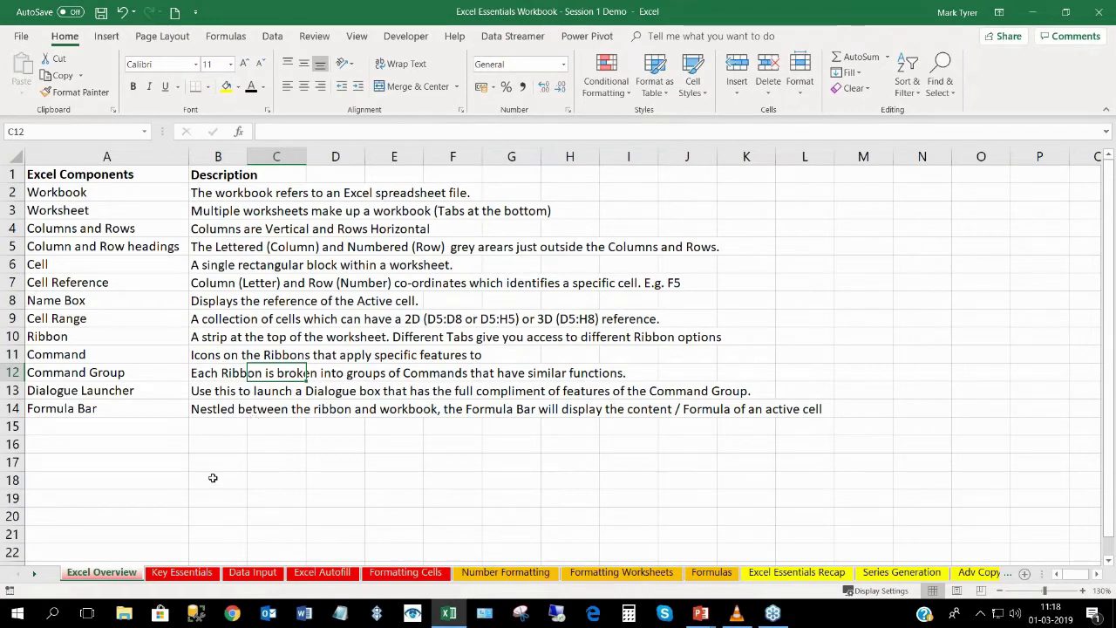
left_click(182, 573)
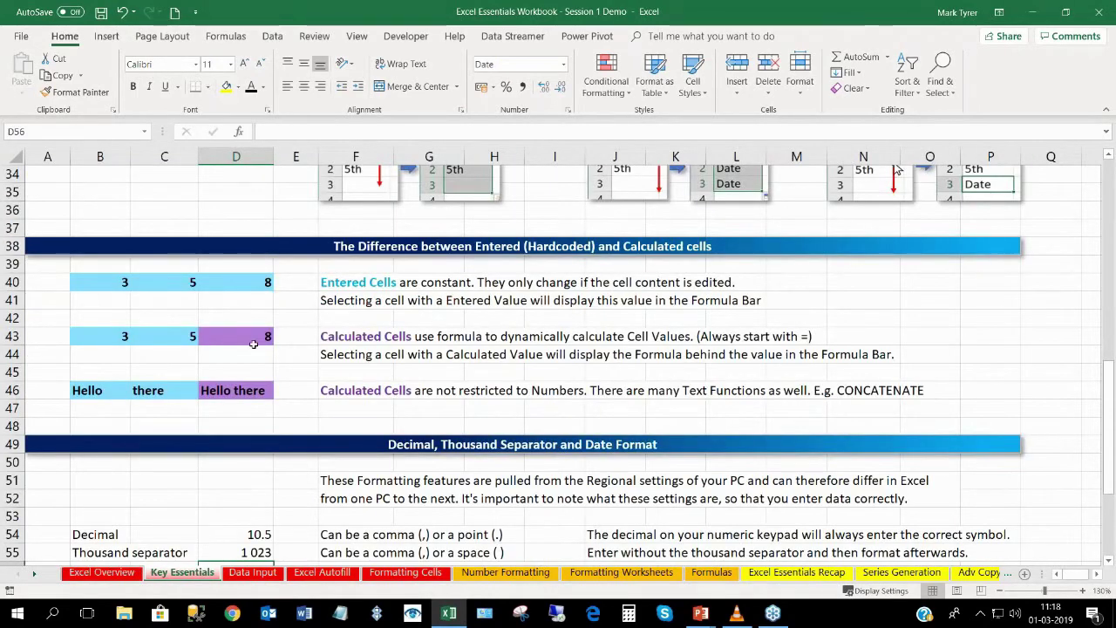
Scroll up to the top of the Key Essentials sheet.
scroll(255, 343, "up", 10)
scroll(255, 344, "up", 1)
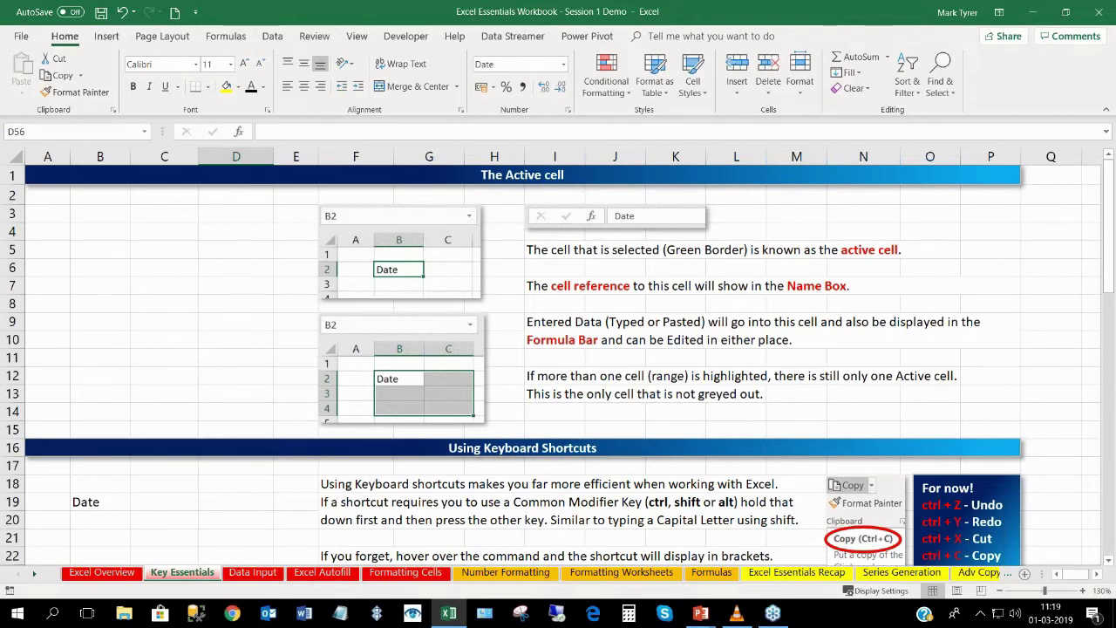
Enter 'Date' in B4, then overwrite it with a first name.
left_click(111, 233)
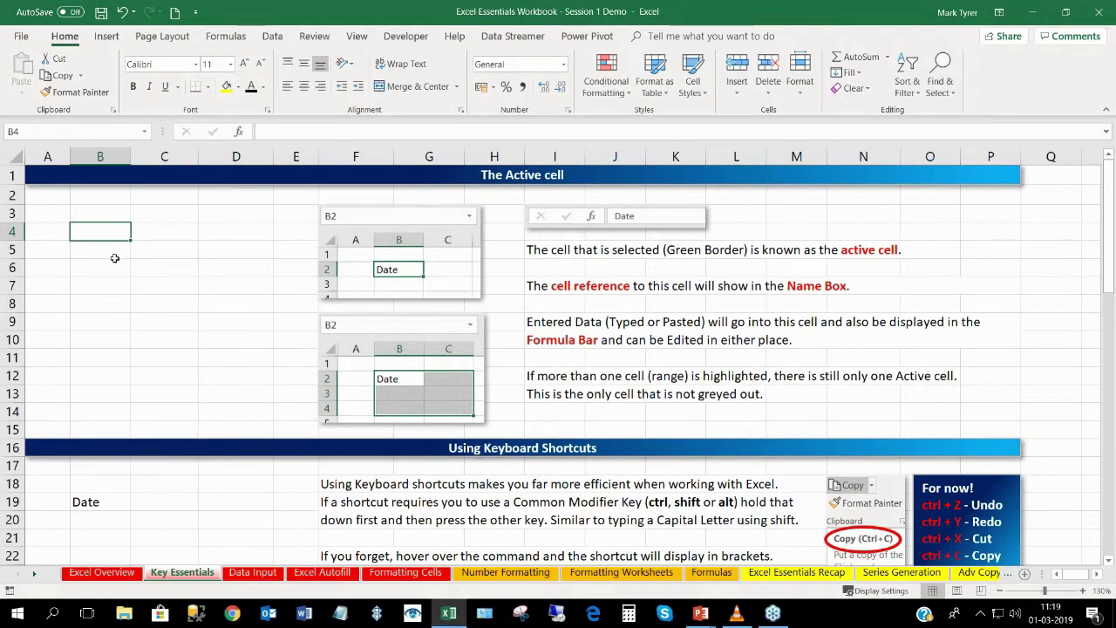
type("Date")
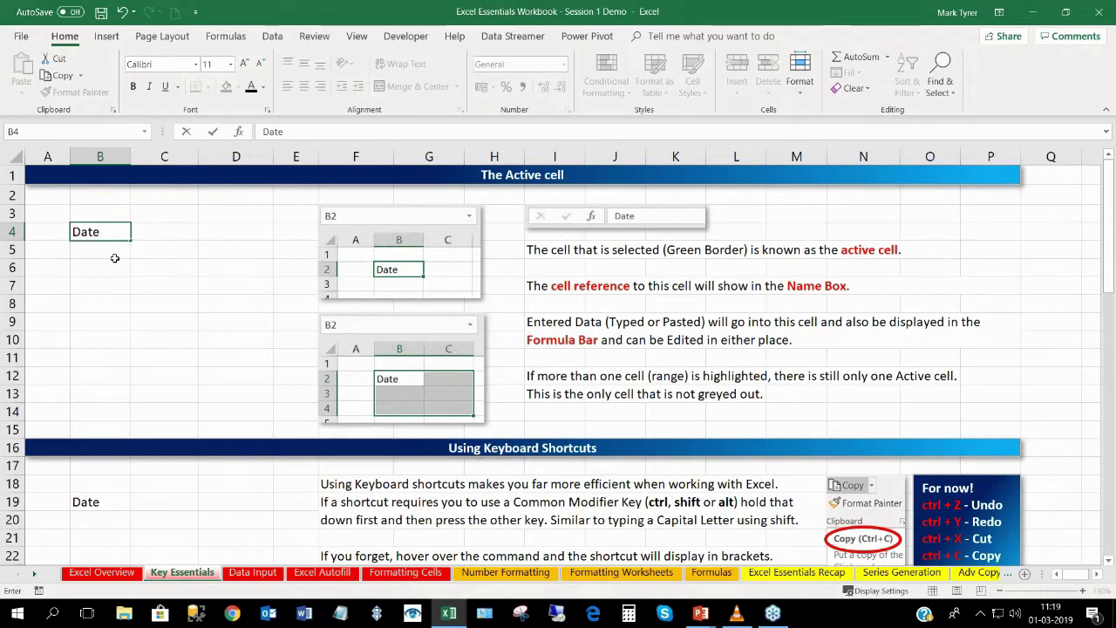
key("Return")
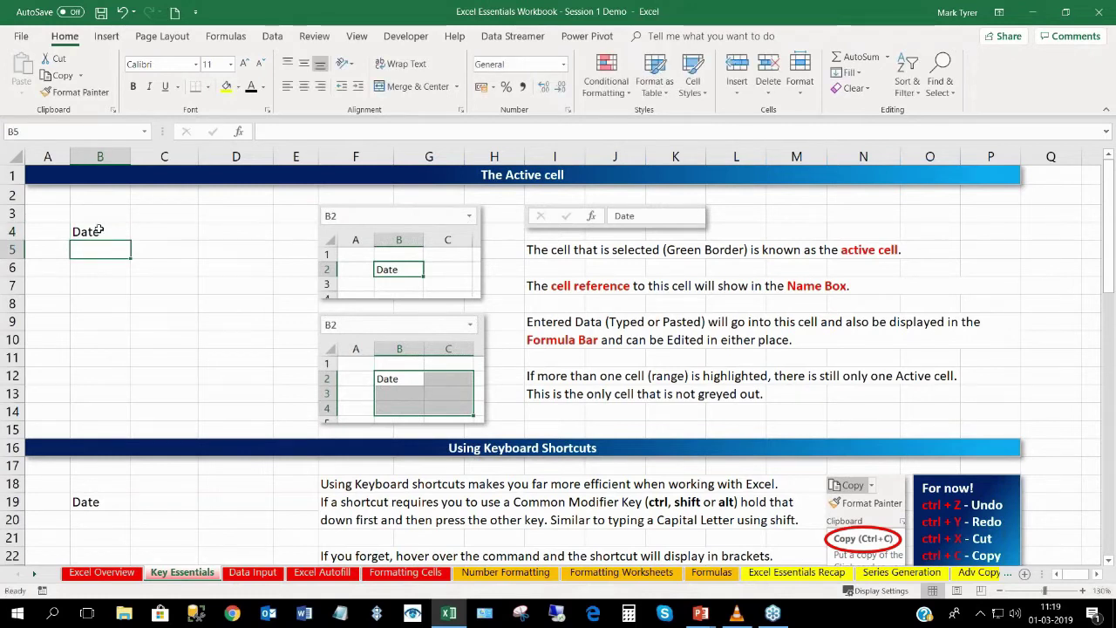
left_click(101, 230)
type("Mark")
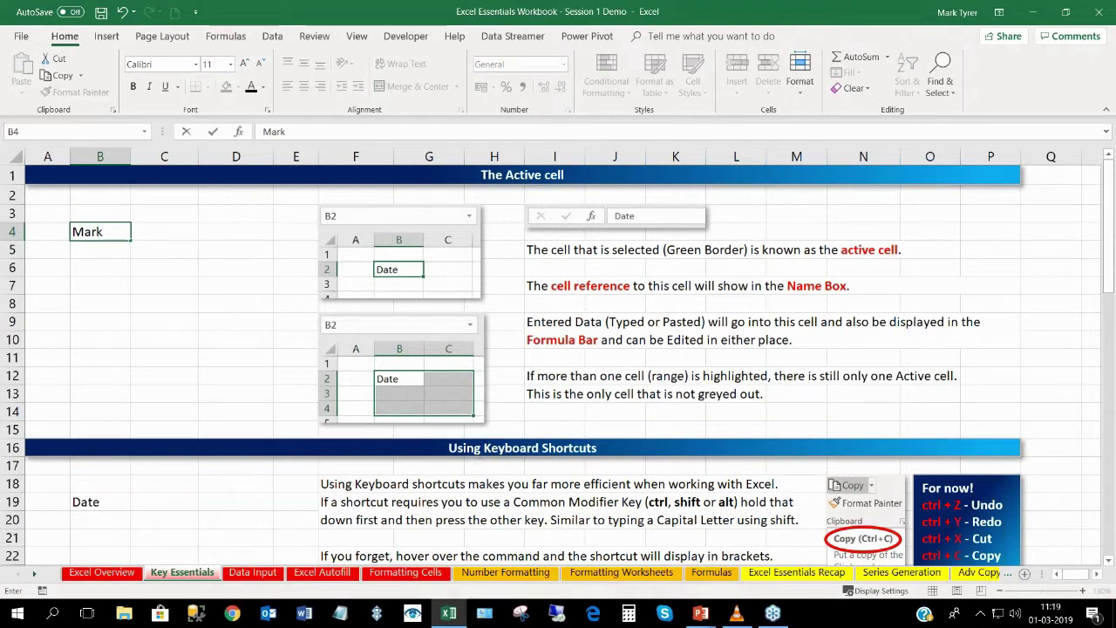
key("Return")
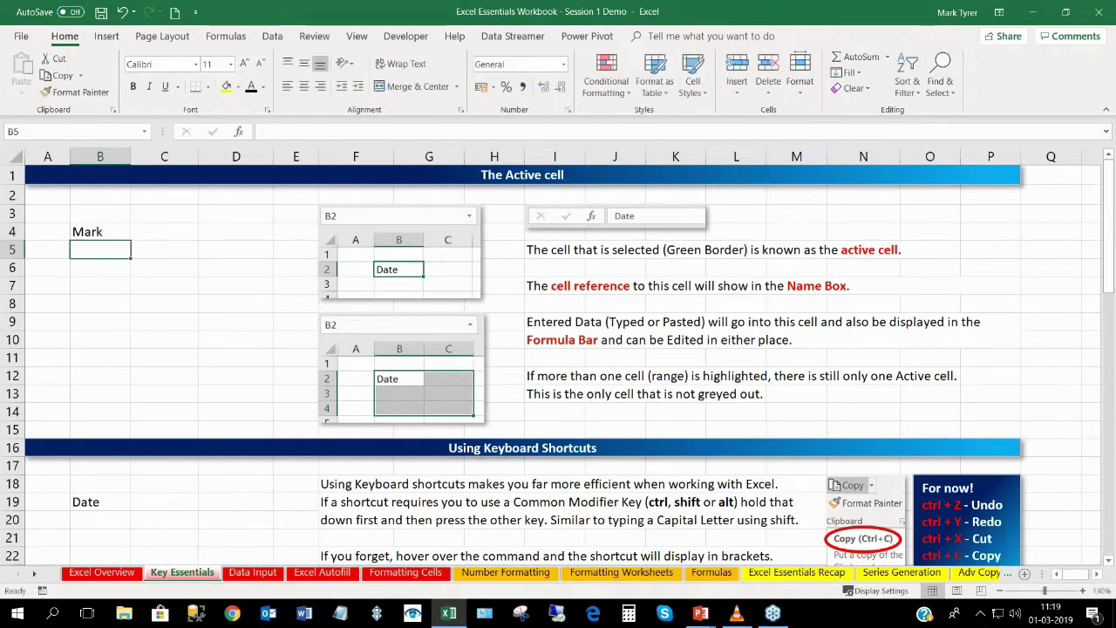
left_click(103, 229)
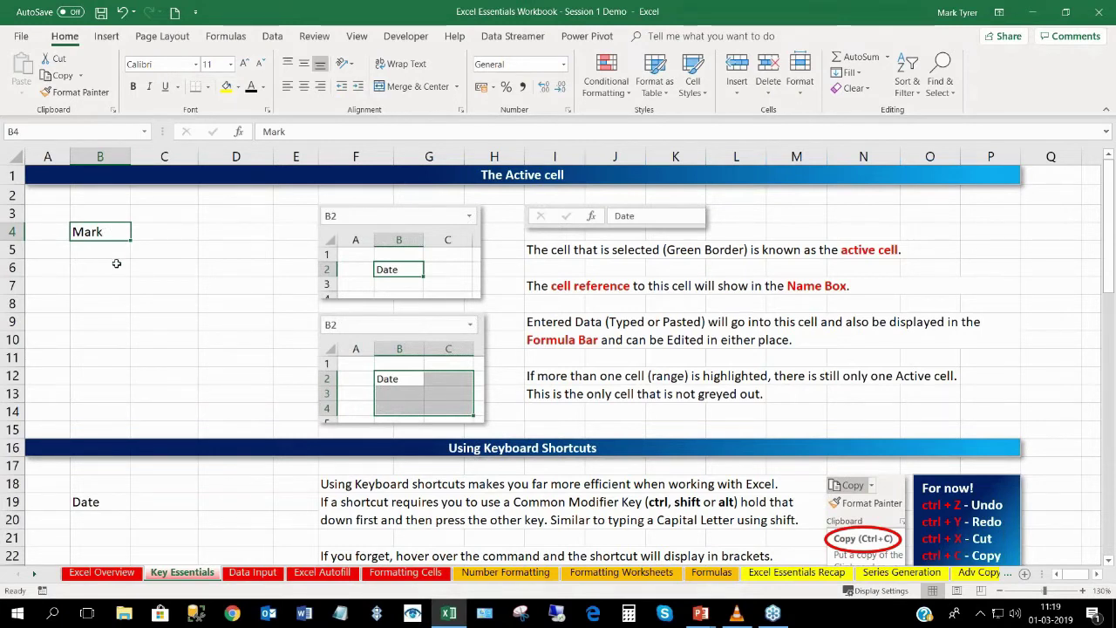
Select B4:C8 and type 'Date' into its active cell B4.
left_click(110, 267)
left_click(109, 231)
left_click_drag(129, 230, 172, 302)
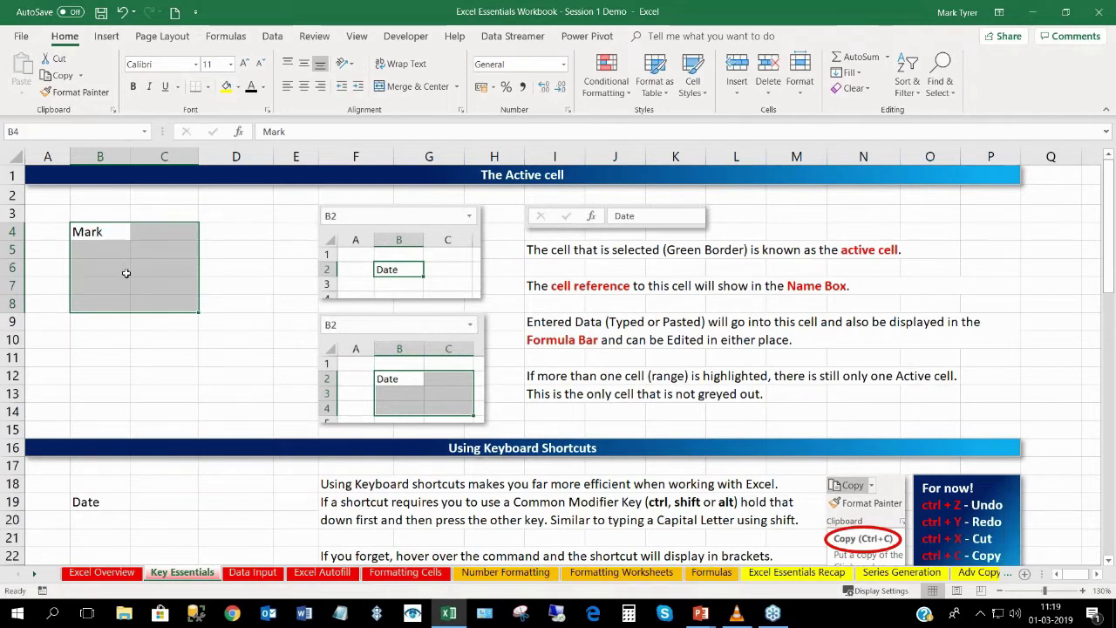
type("Date")
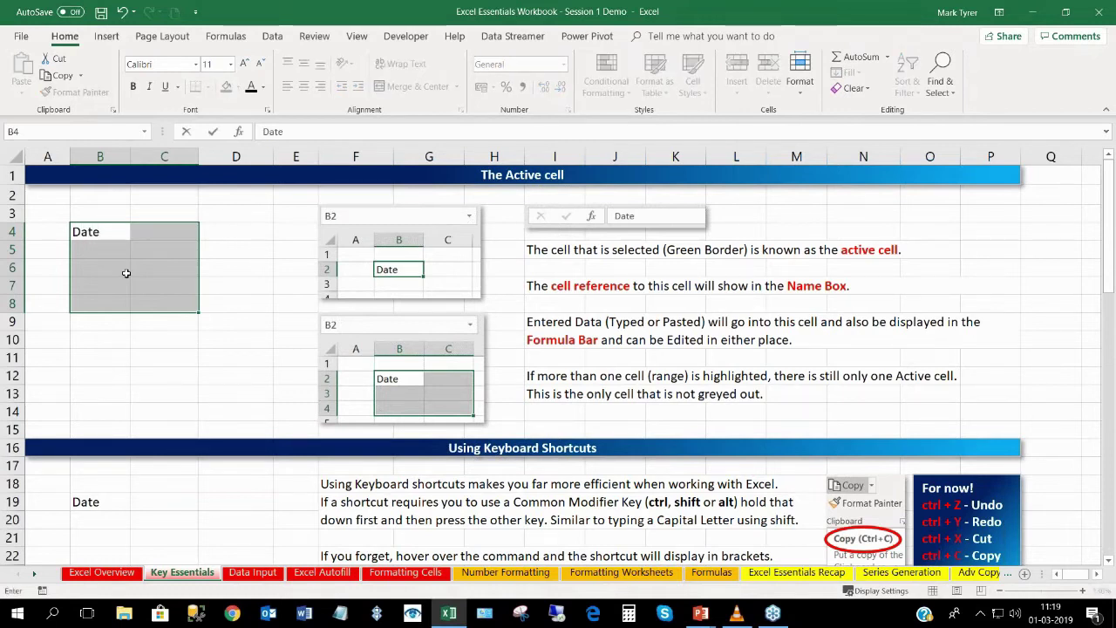
key("Return")
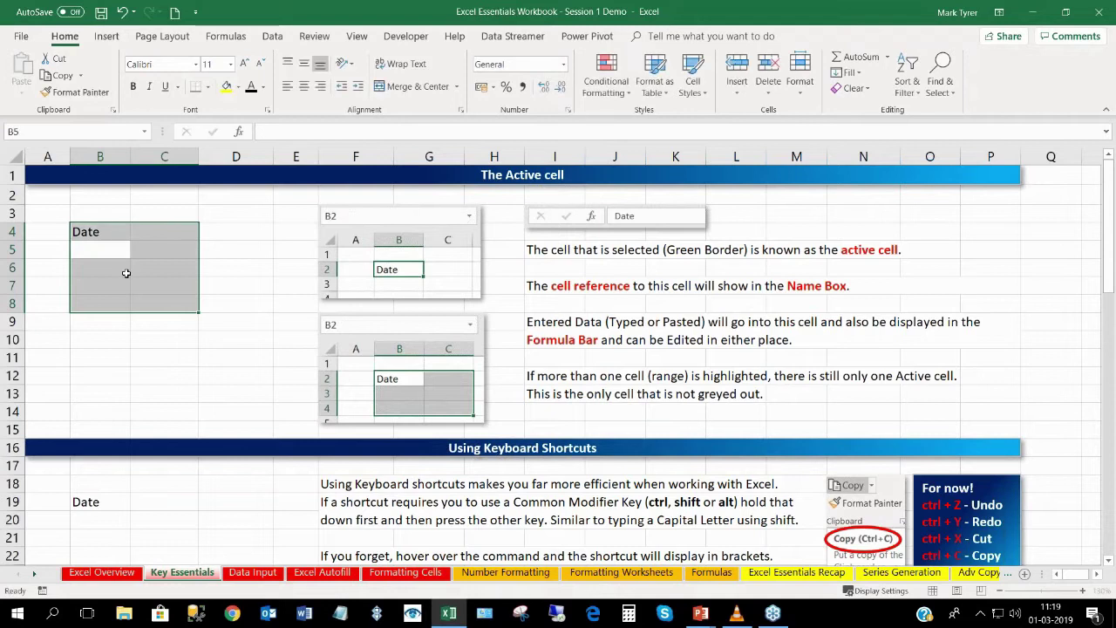
left_click(73, 234)
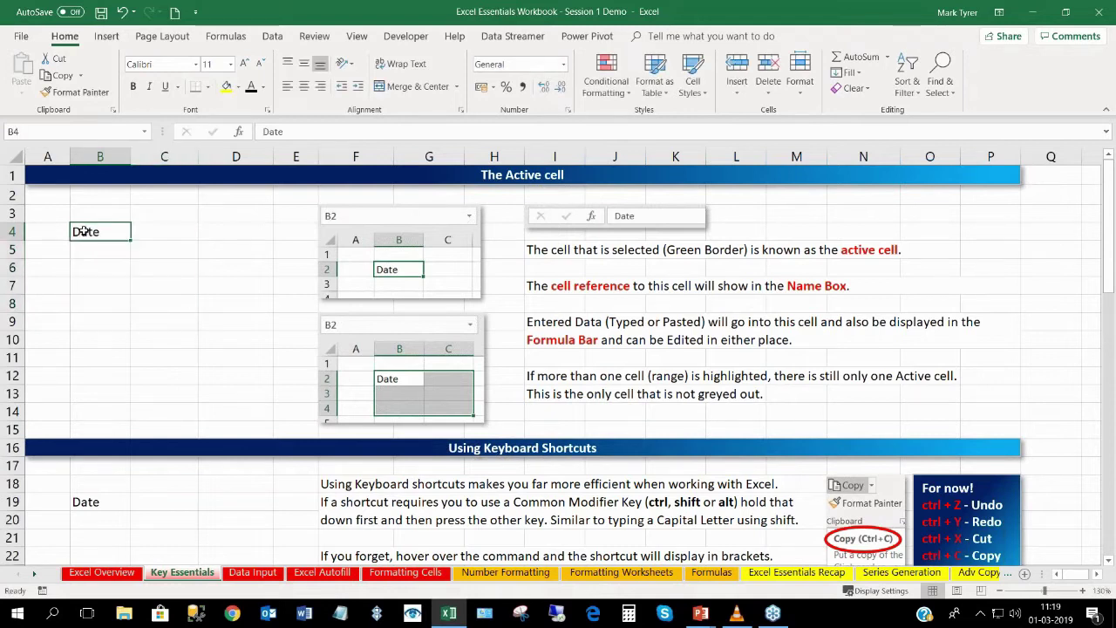
Select B4:C8 from C8 so a first name lands in C8, then deselect.
left_click(165, 297)
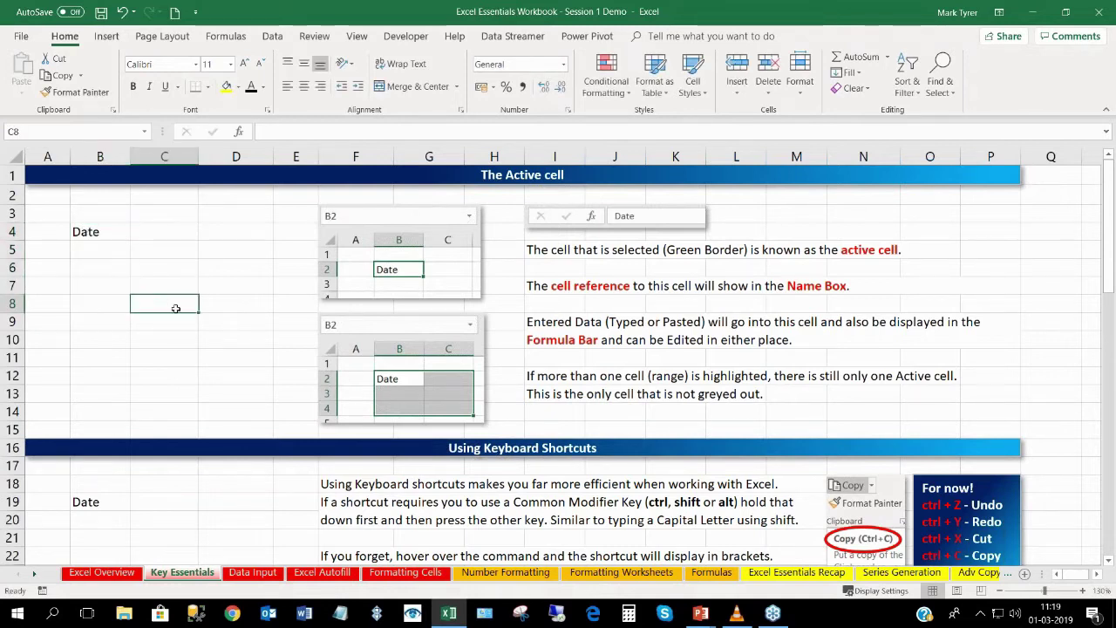
left_click_drag(175, 308, 94, 234)
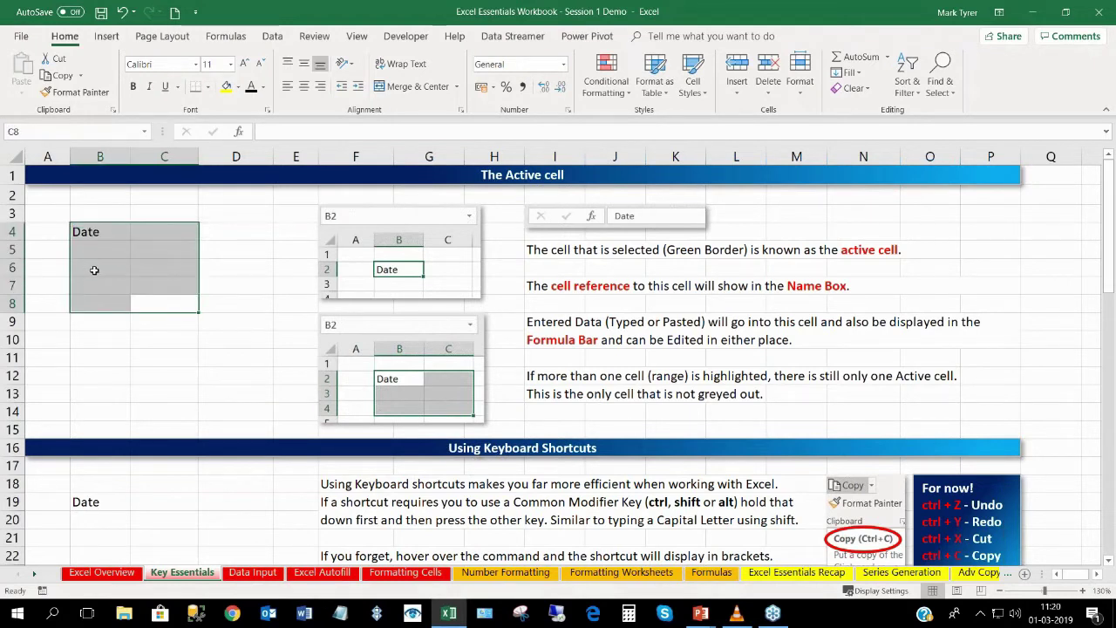
type("Mark")
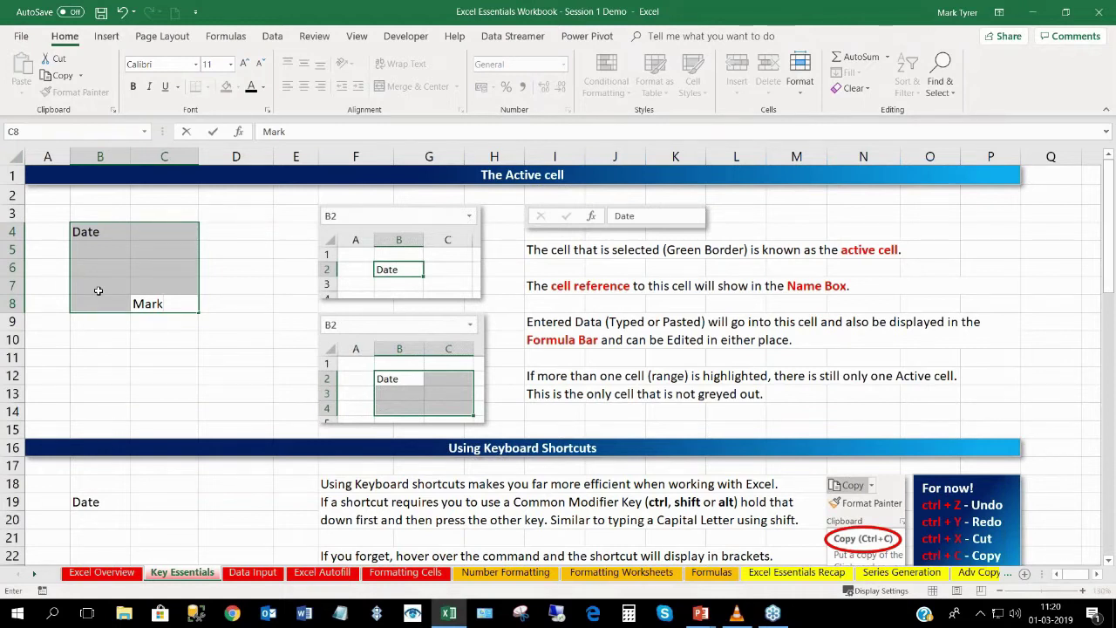
key("Return")
left_click_drag(95, 230, 168, 302)
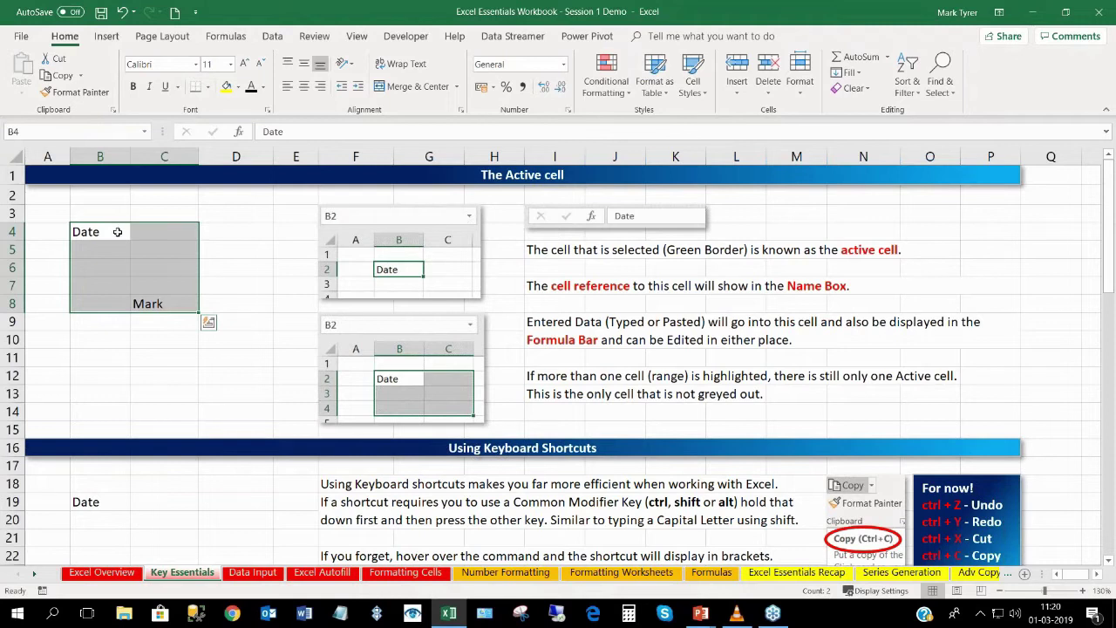
left_click(140, 359)
Copy 'Date' from B19 and paste it into D19 with Ctrl+C and Ctrl+V, then end copy mode.
scroll(140, 359, "down", 3)
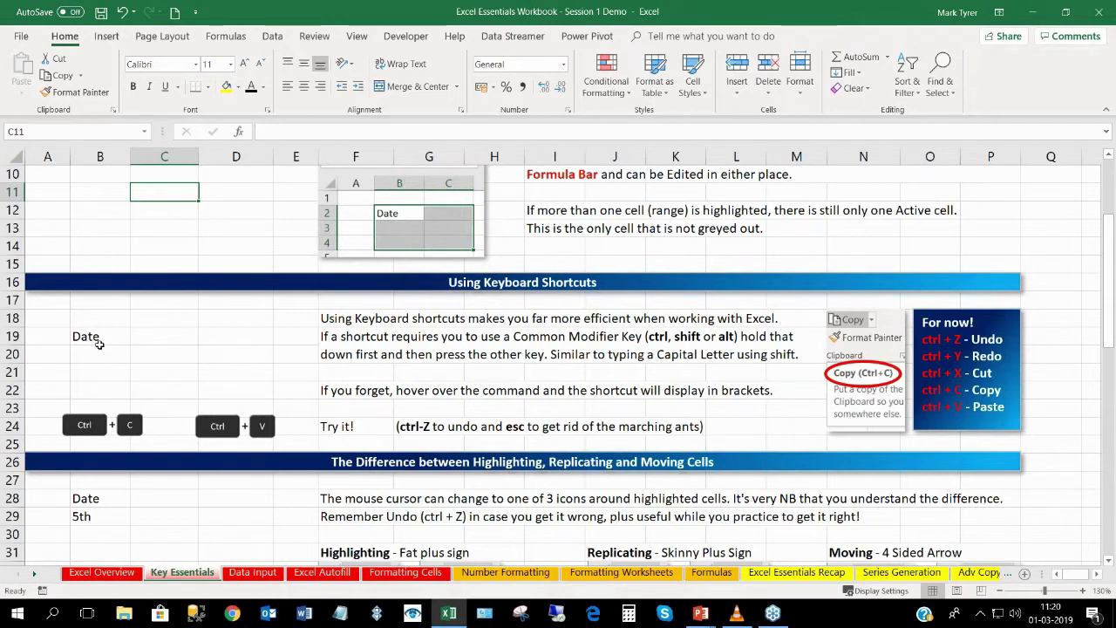
left_click(98, 340)
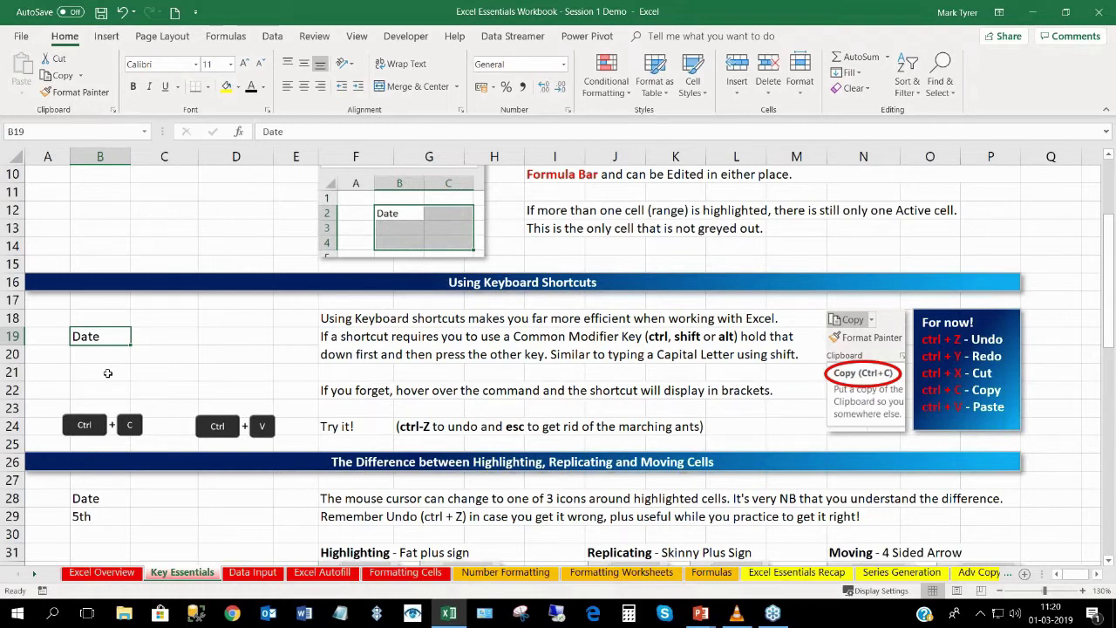
key("ctrl+c")
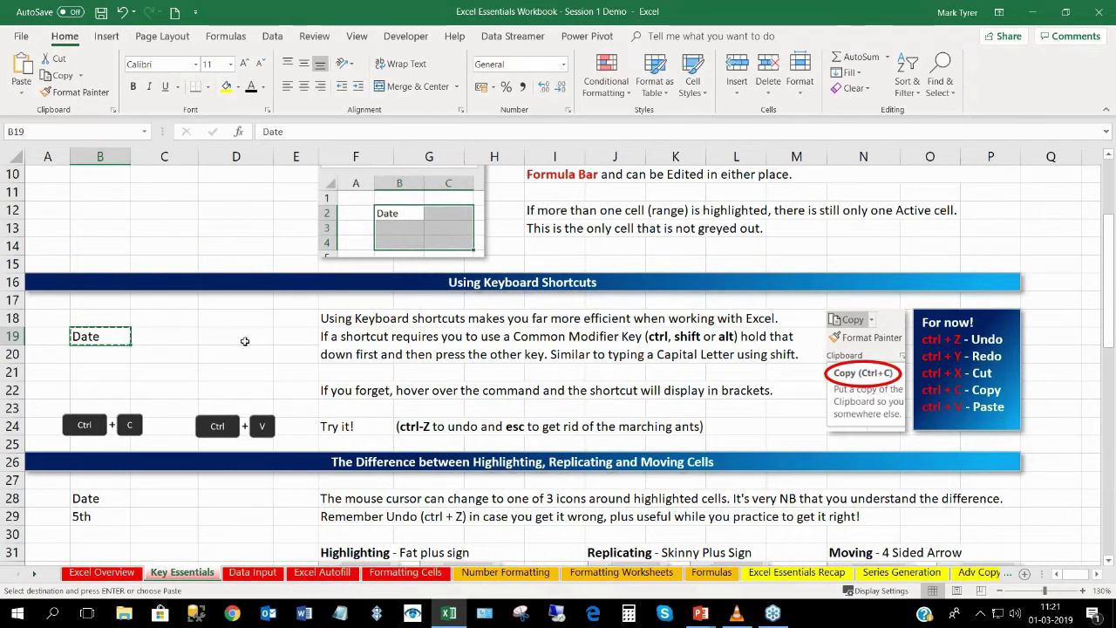
key("Right")
key("Right")
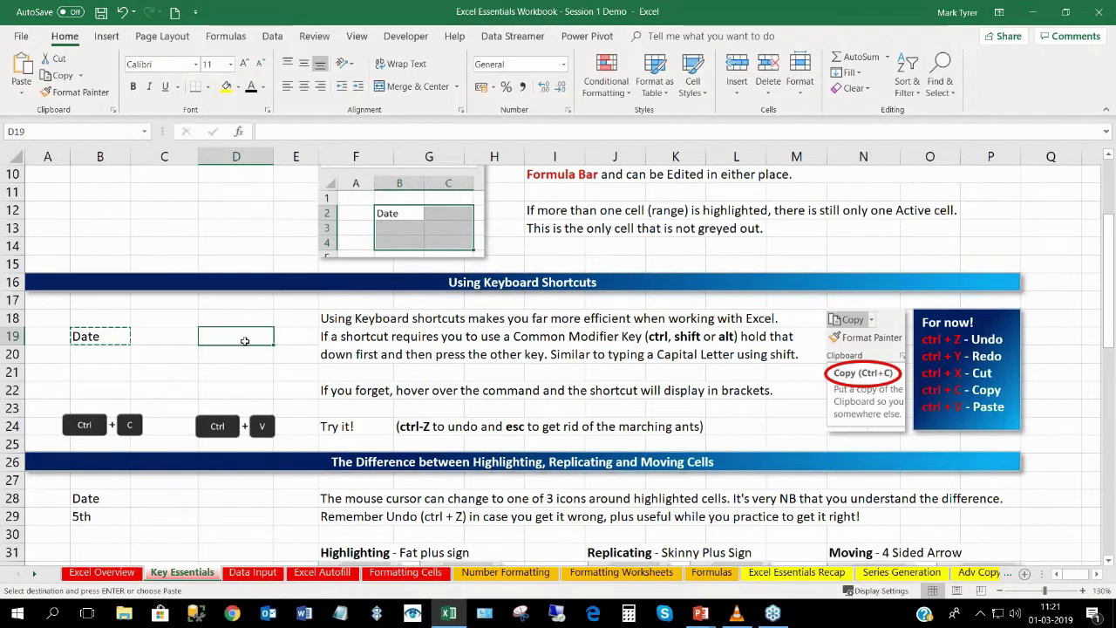
key("ctrl+v")
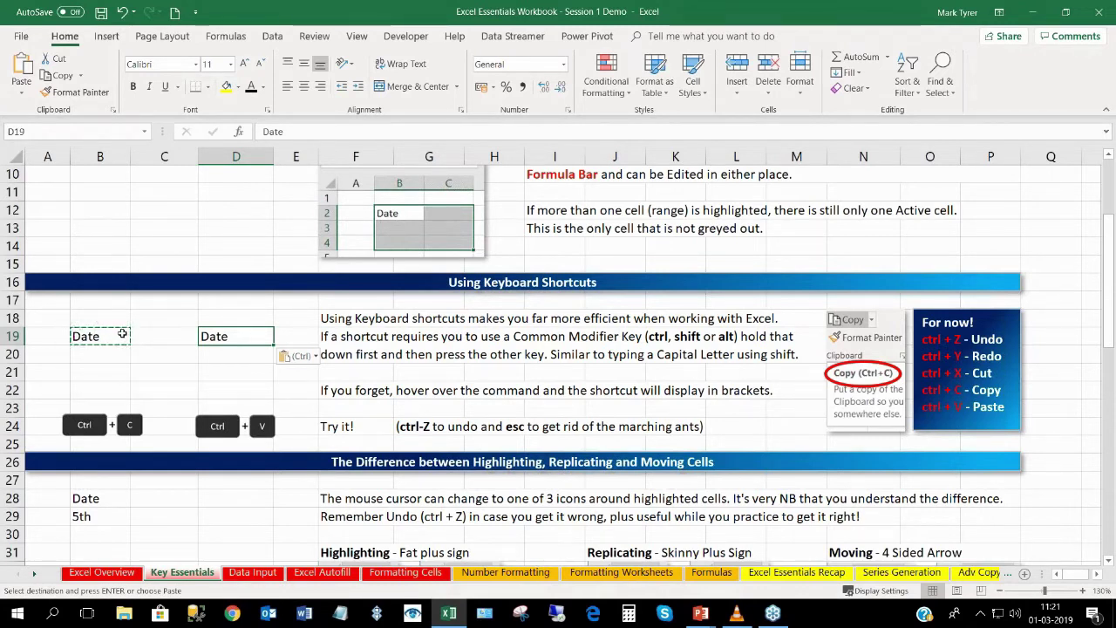
key("Escape")
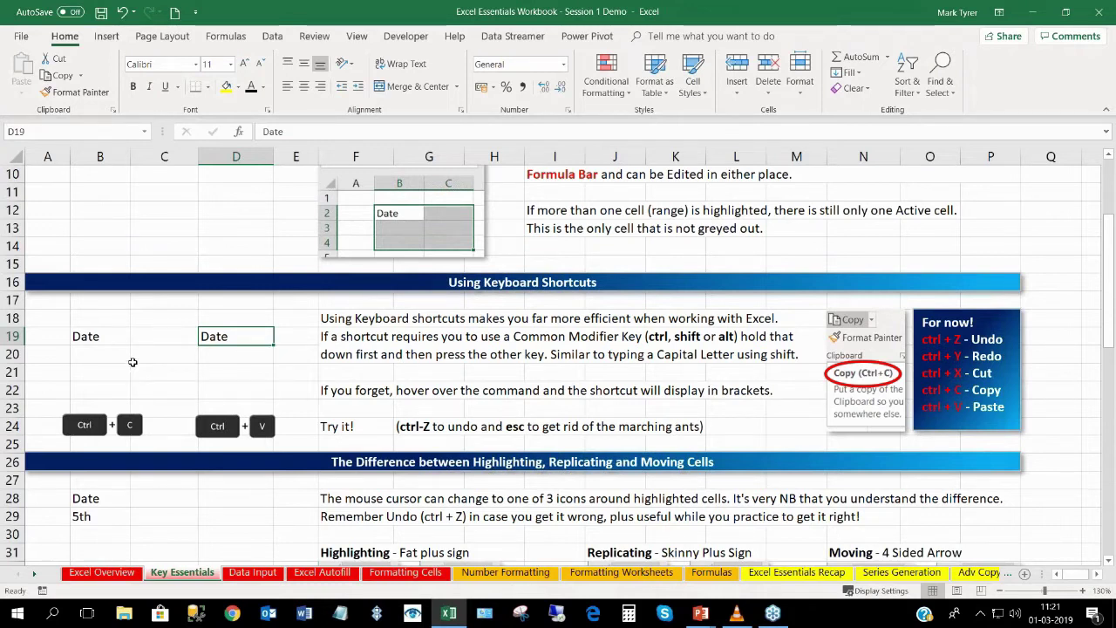
key("ctrl+c")
Undo the paste into D19, then copy 'Date' from B19 into D19 again.
key("ctrl+z")
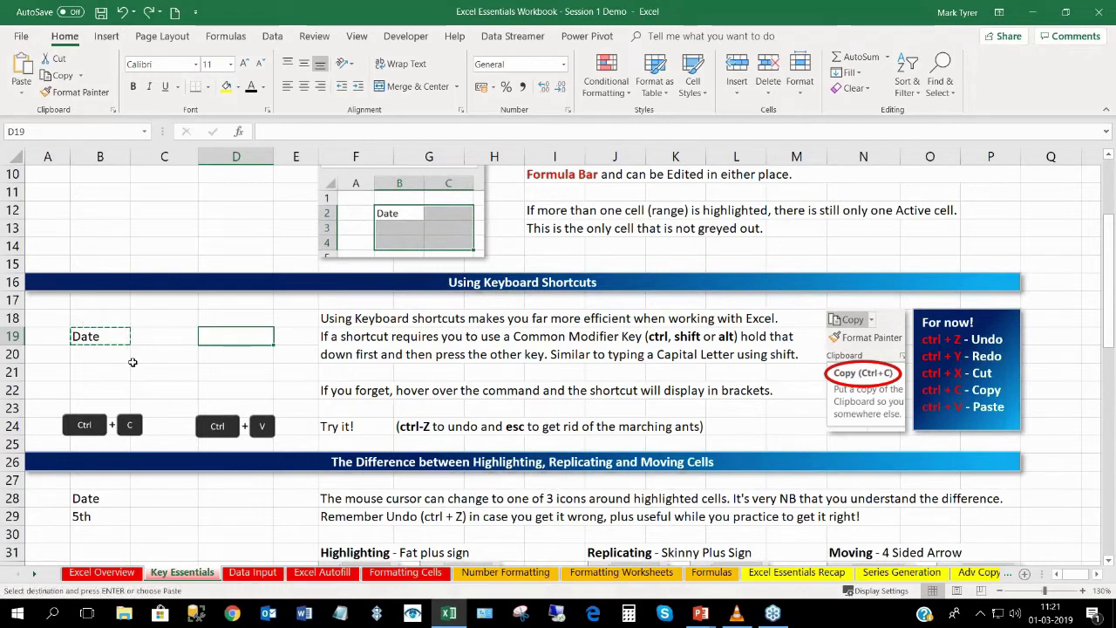
key("Escape")
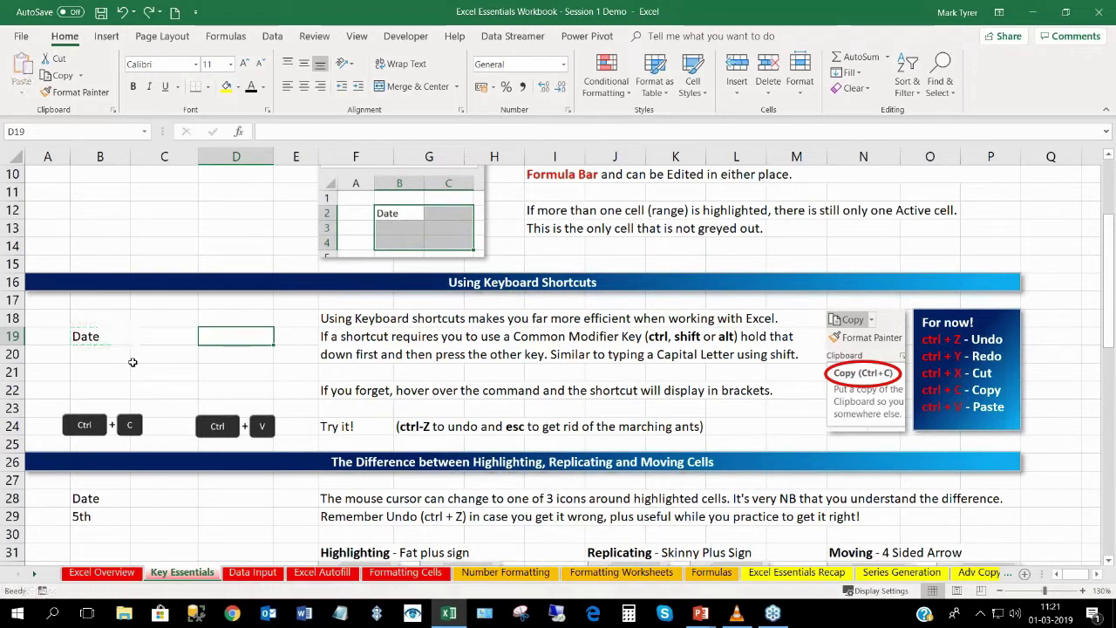
left_click(100, 338)
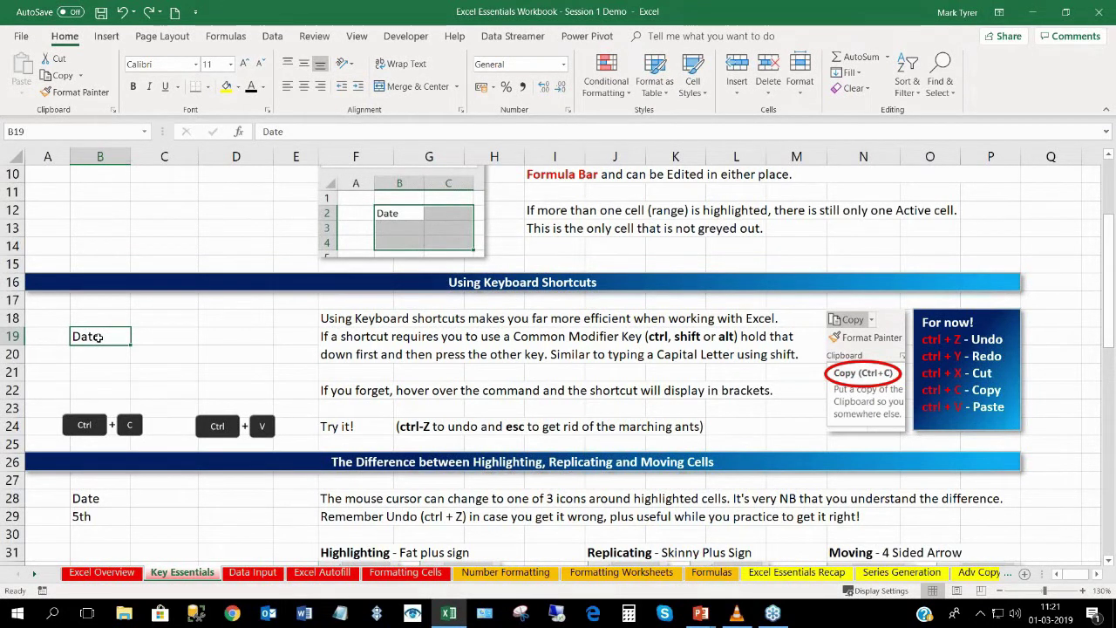
key("ctrl+c")
key("Right")
key("Right")
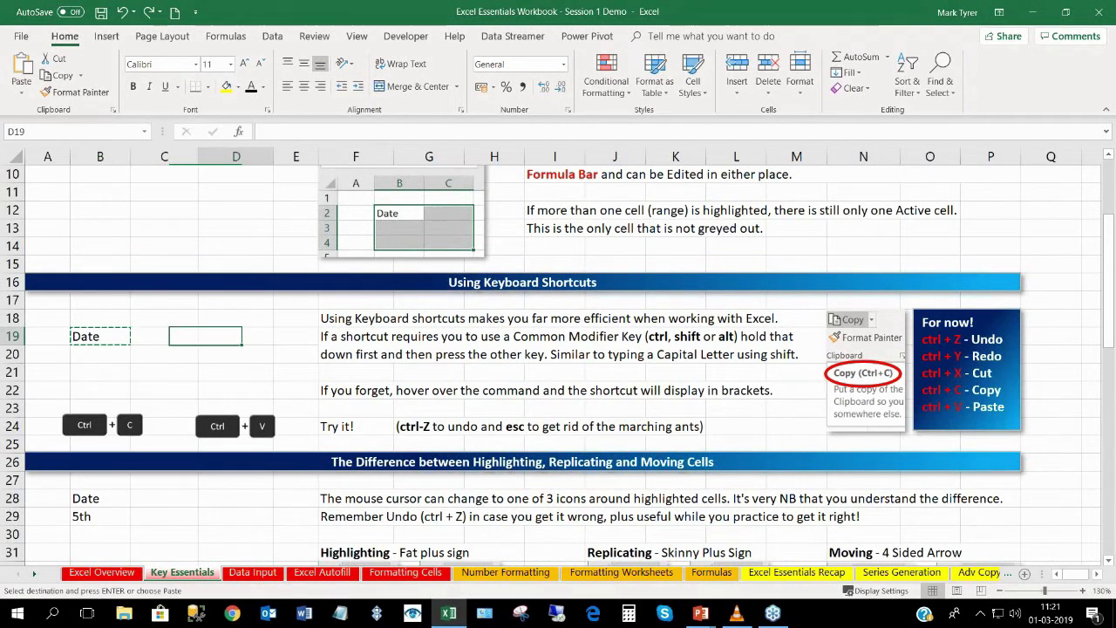
key("Return")
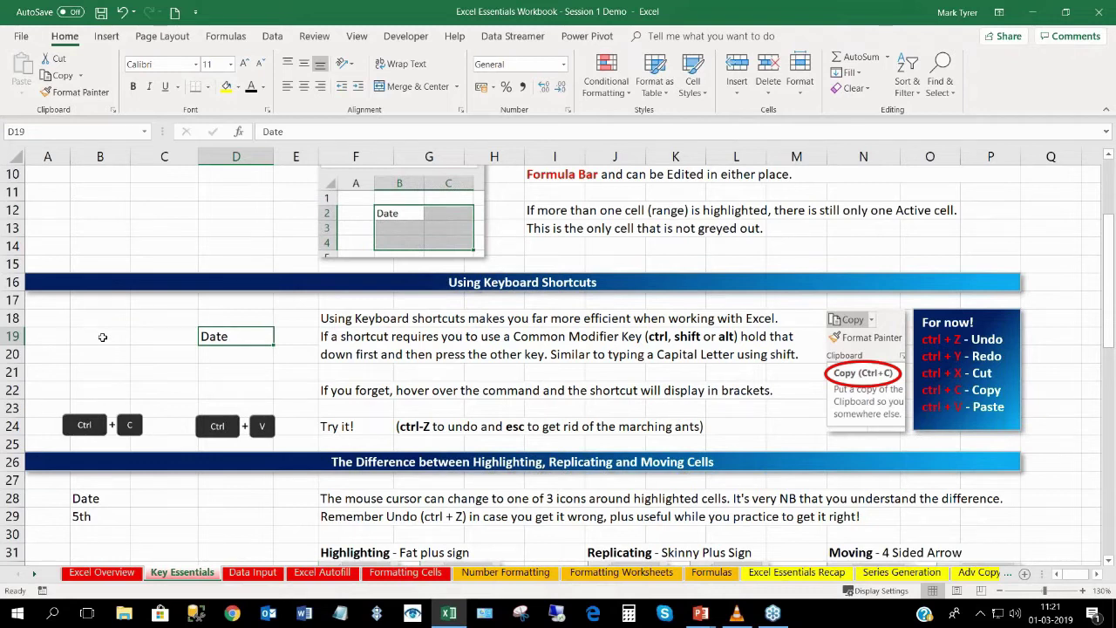
Undo the second paste so D19 is empty and end copy mode on B19.
key("ctrl+z")
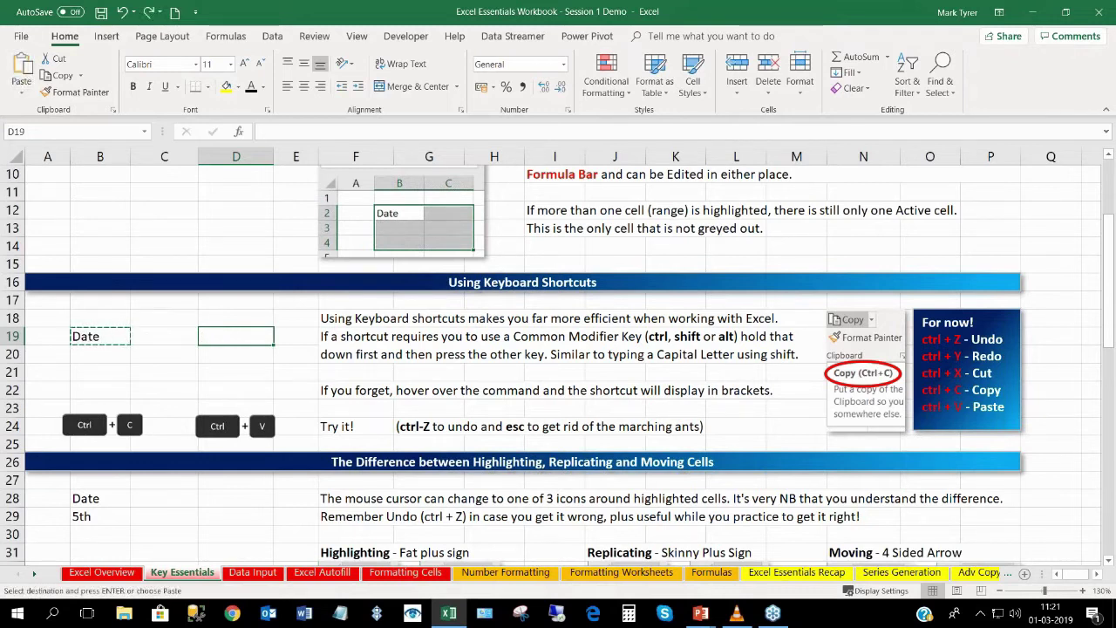
key("Escape")
key("Left")
key("Left")
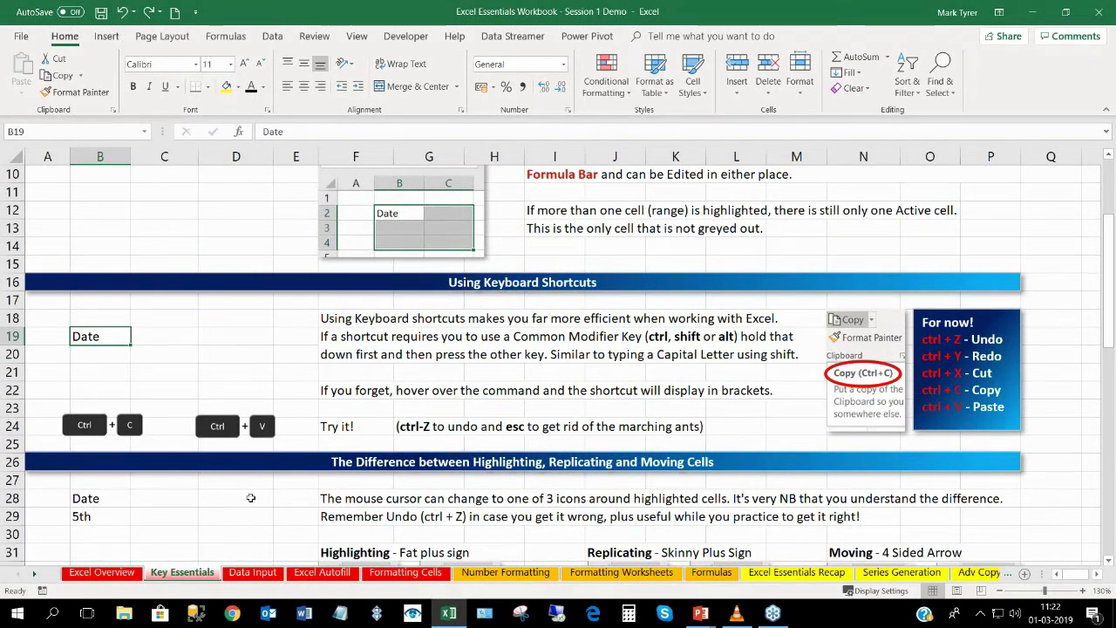
left_click(217, 339)
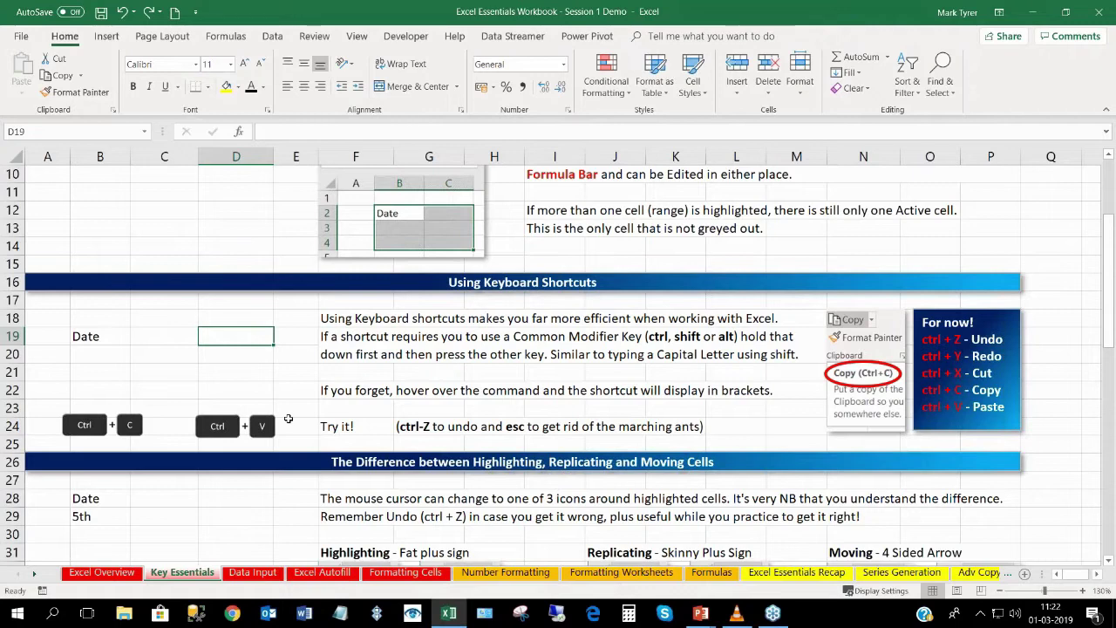
Scroll to the highlighting exercise and select the 'Date' cell B28, trying a B28:B33 highlight.
left_click(159, 515)
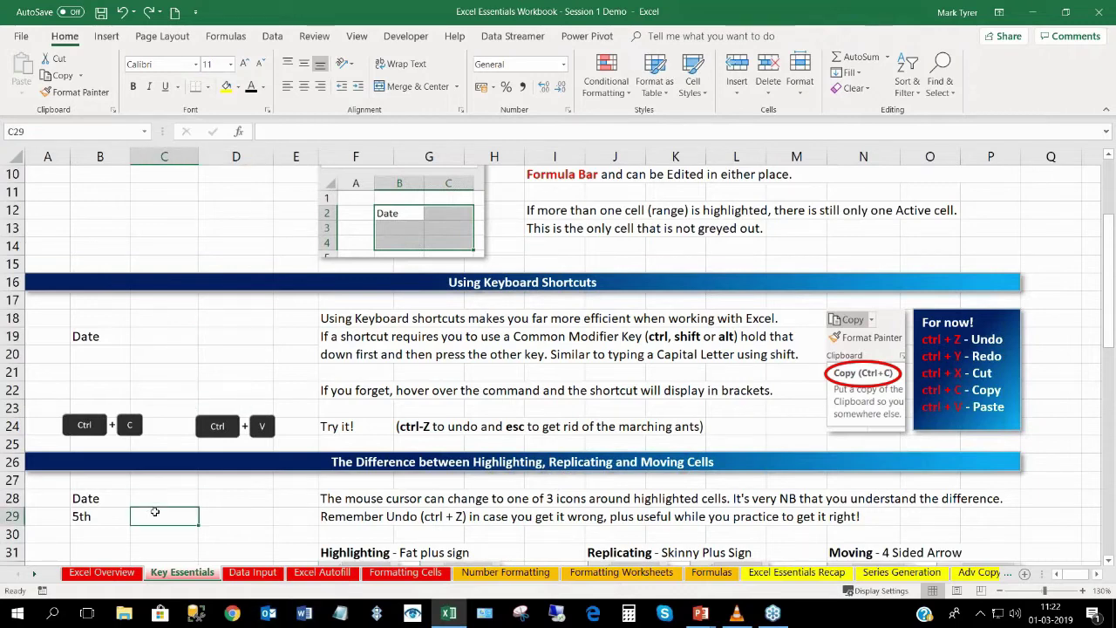
scroll(160, 491, "down", 3)
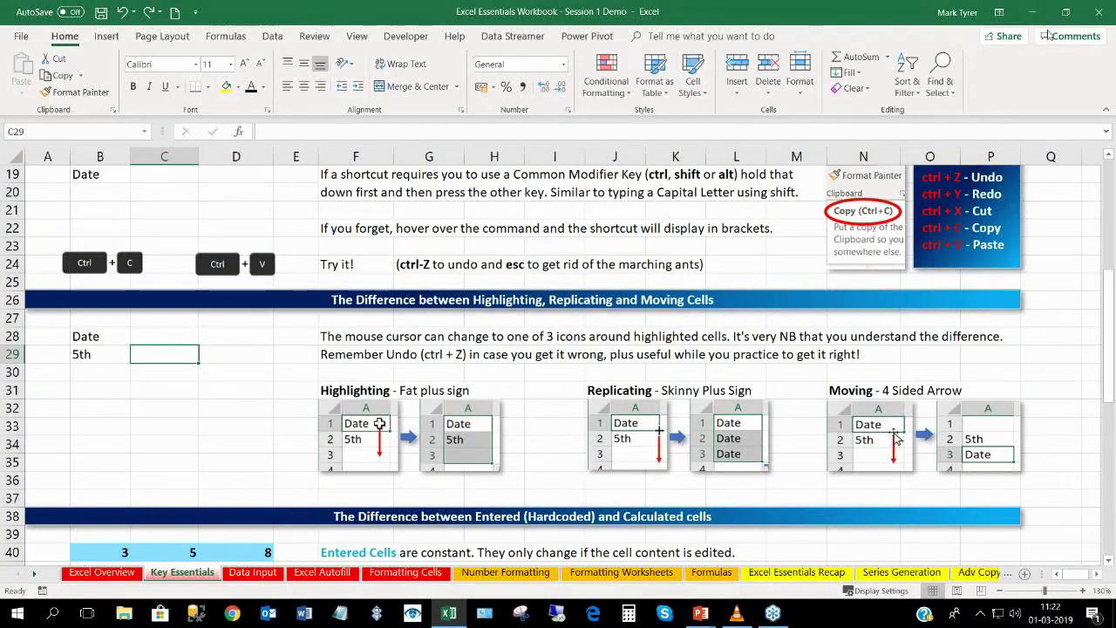
left_click(1076, 80)
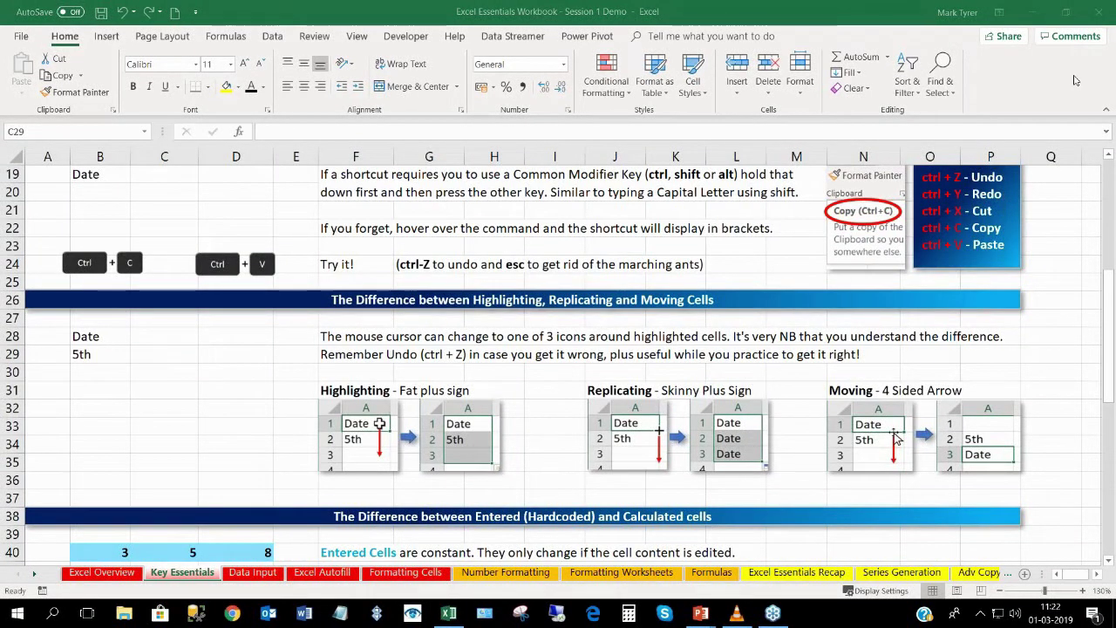
left_click(90, 339)
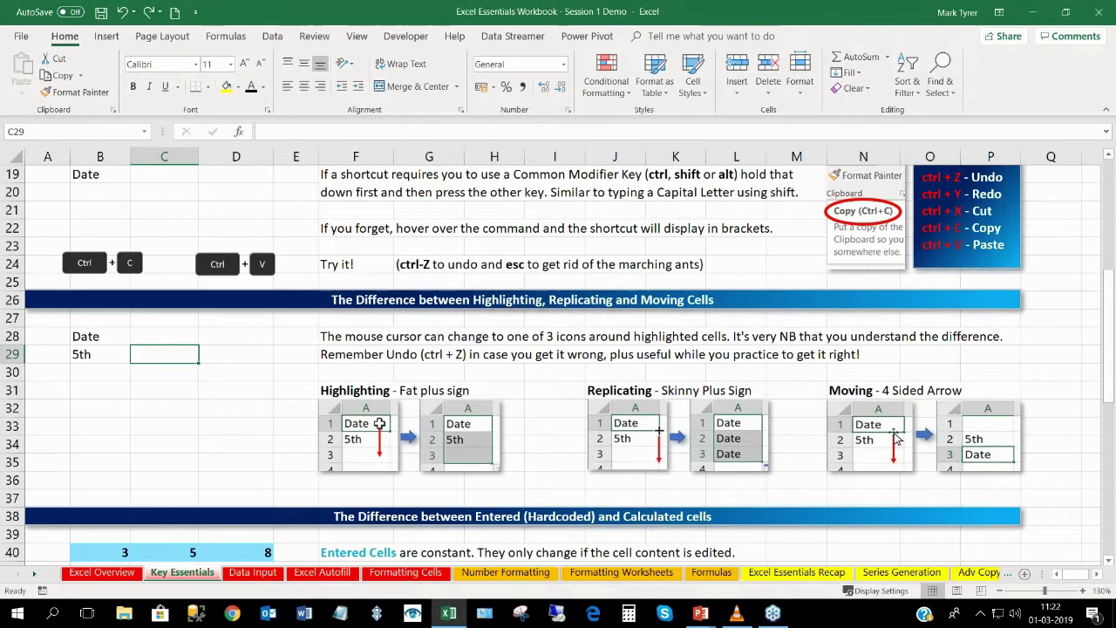
left_click(94, 338)
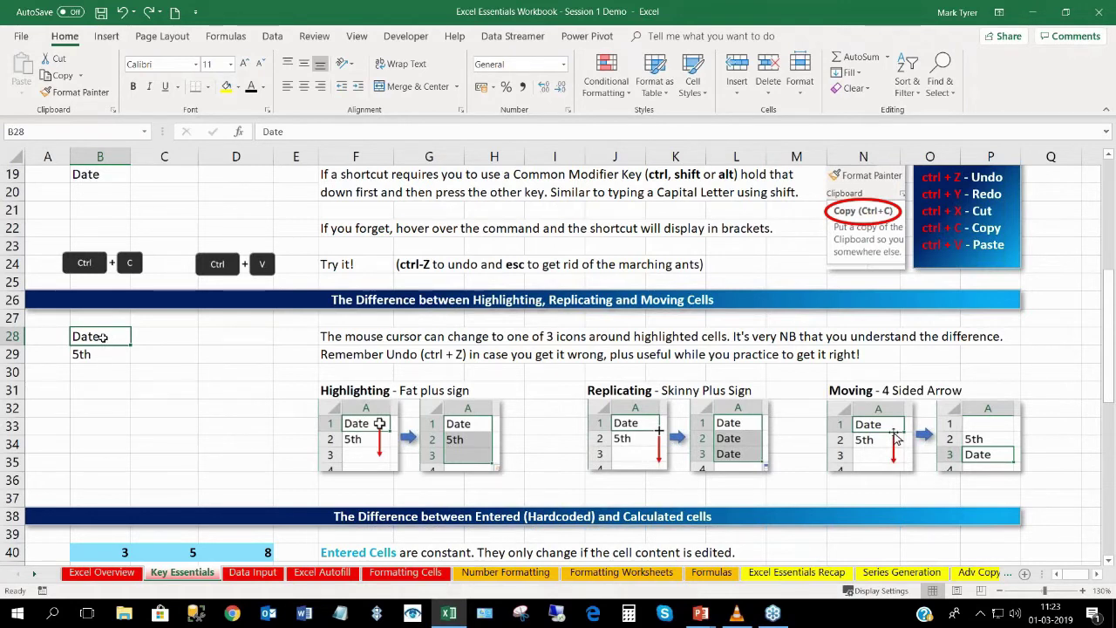
left_click_drag(102, 337, 106, 421)
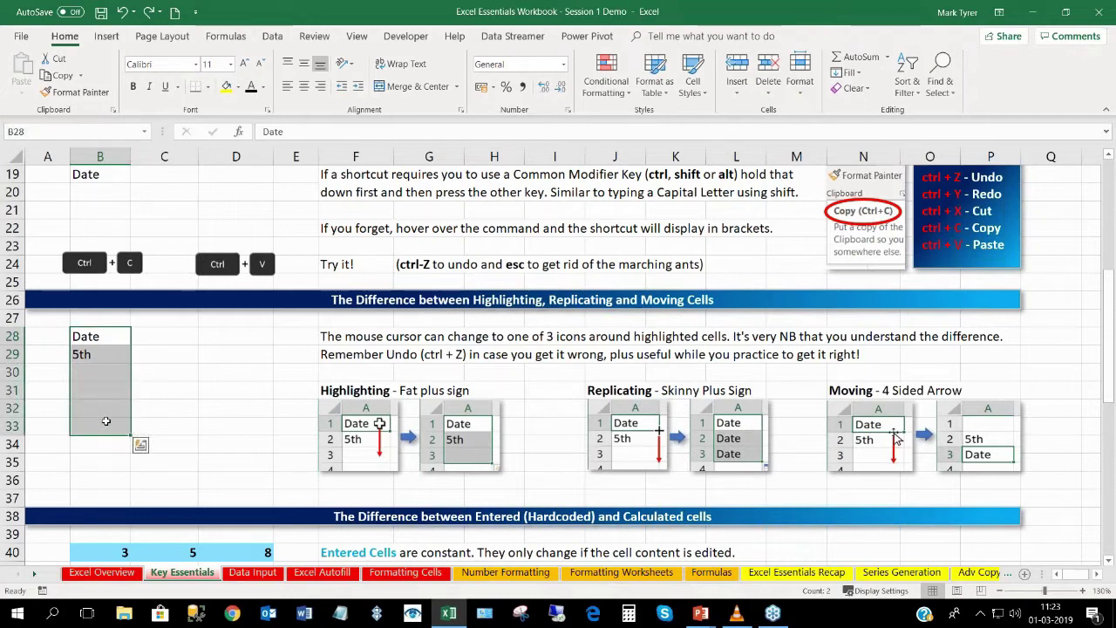
left_click(102, 337)
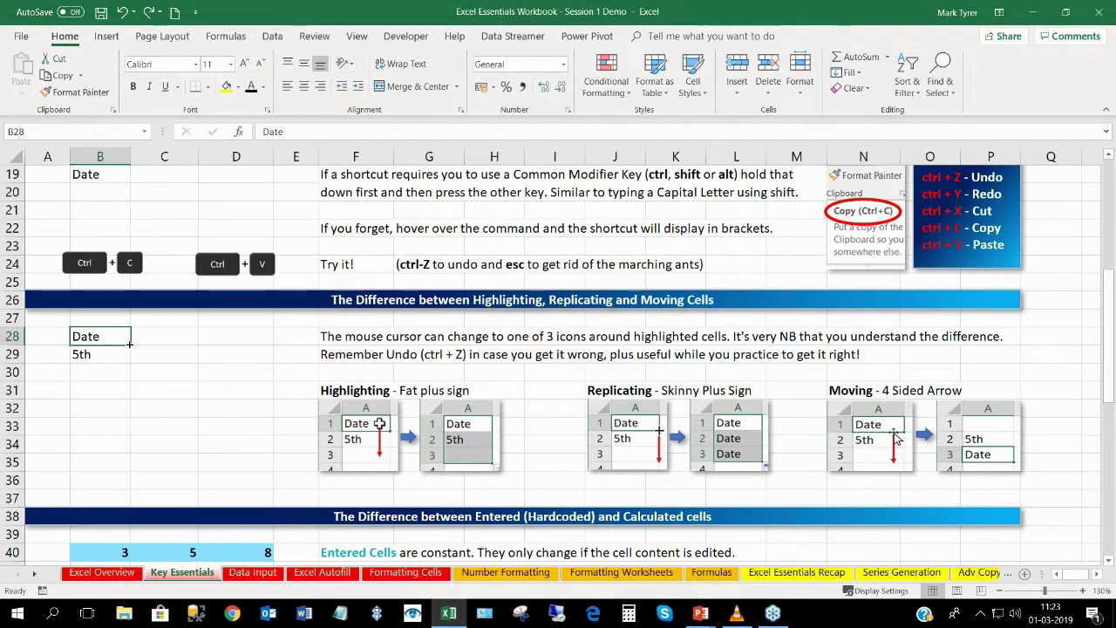
Practise filling 'Date' down column B and across row 28, undoing each fill.
left_click_drag(129, 344, 115, 447)
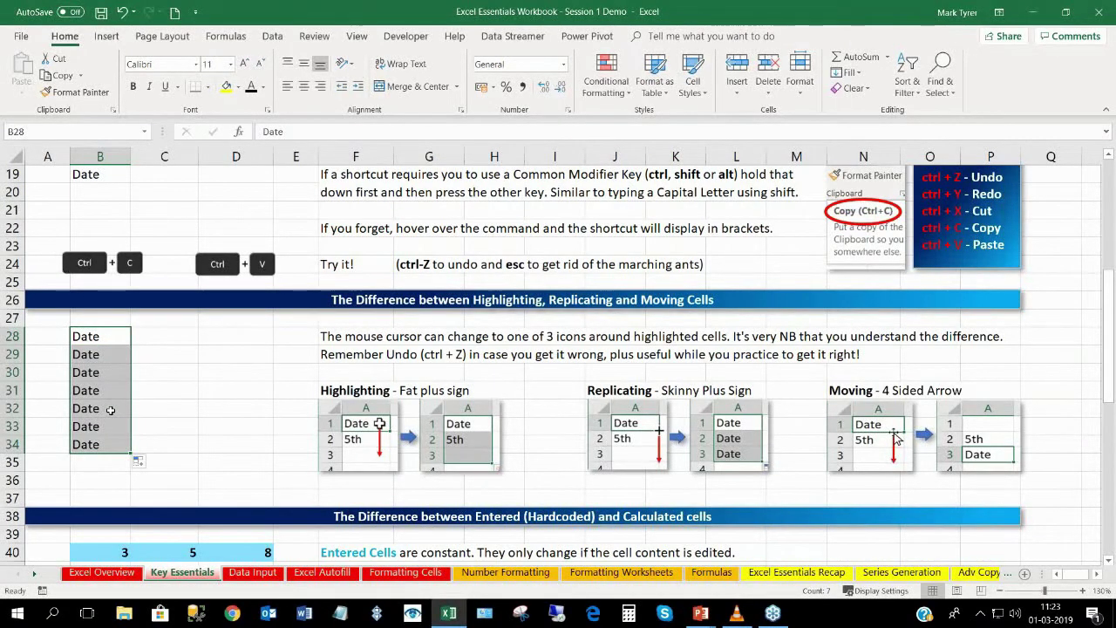
key("ctrl+z")
left_click_drag(131, 345, 237, 345)
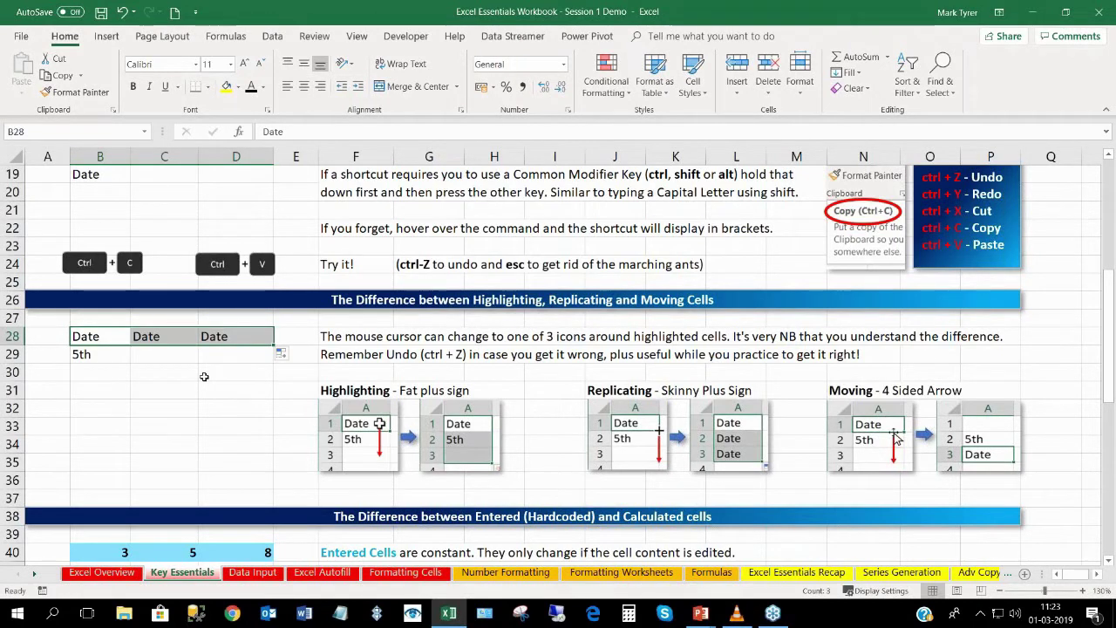
key("ctrl+z")
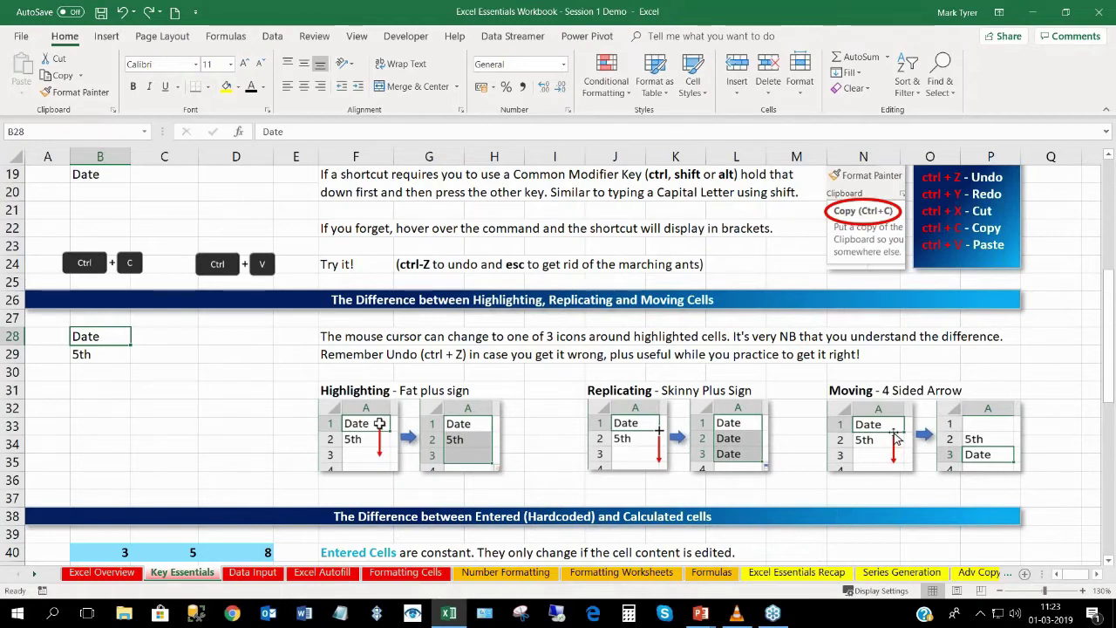
left_click_drag(131, 345, 130, 451)
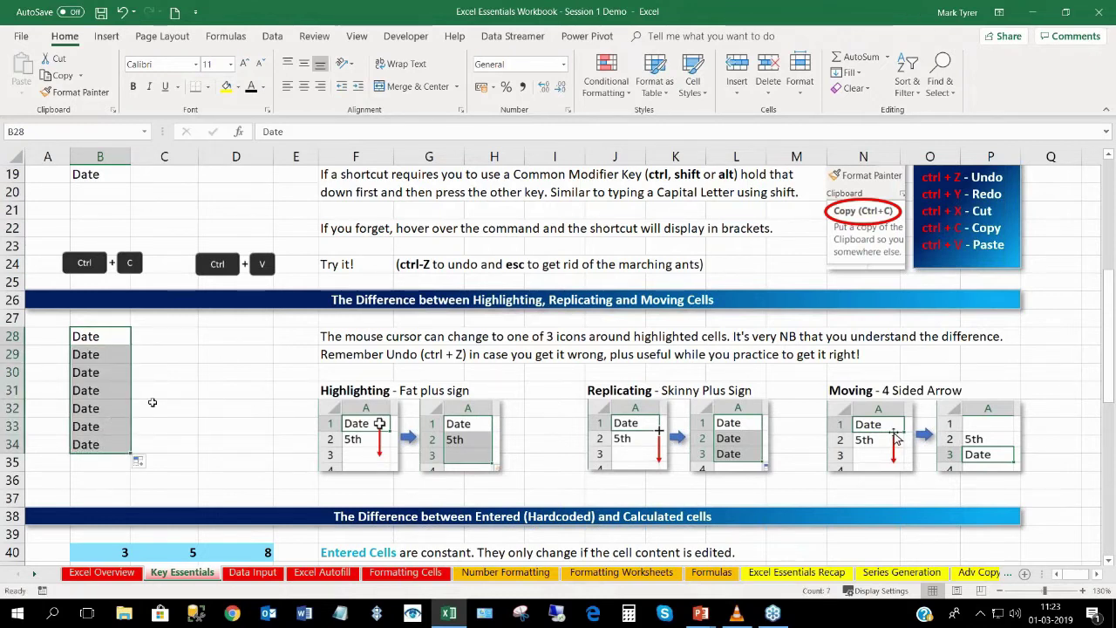
key("ctrl+z")
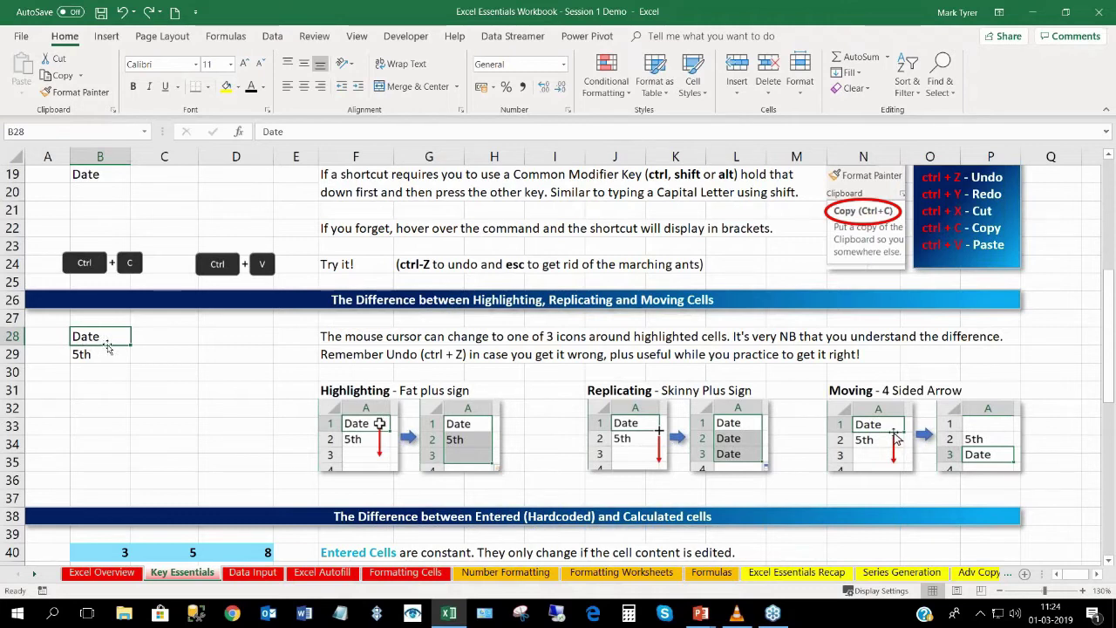
Drag 'Date' down to B33 and undo the move, then select '5th' in B29.
left_click_drag(108, 347, 110, 436)
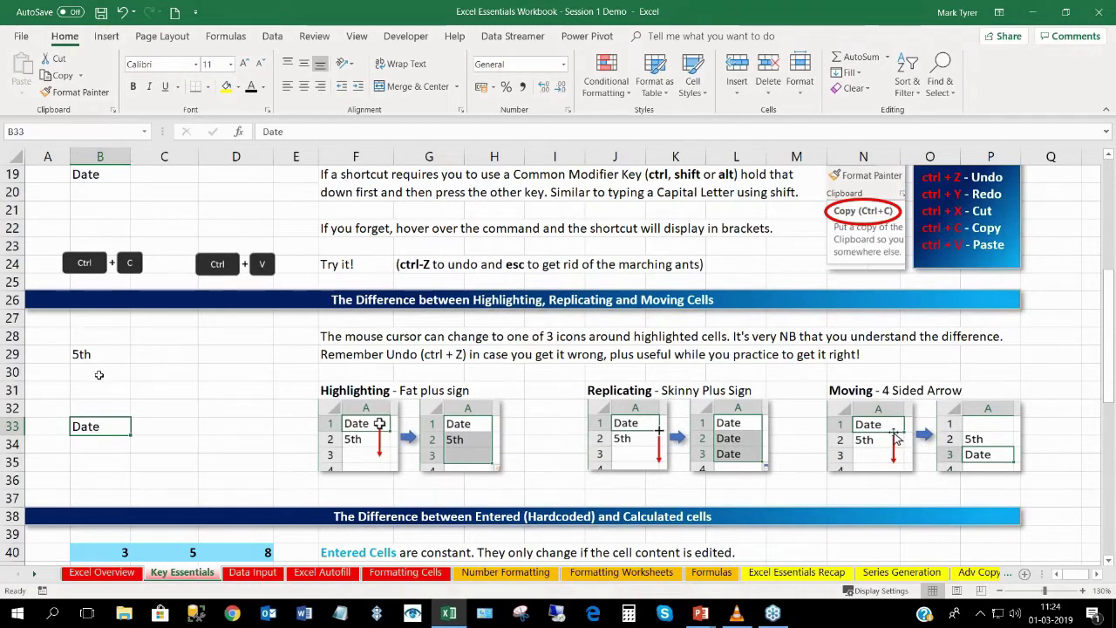
key("ctrl+z")
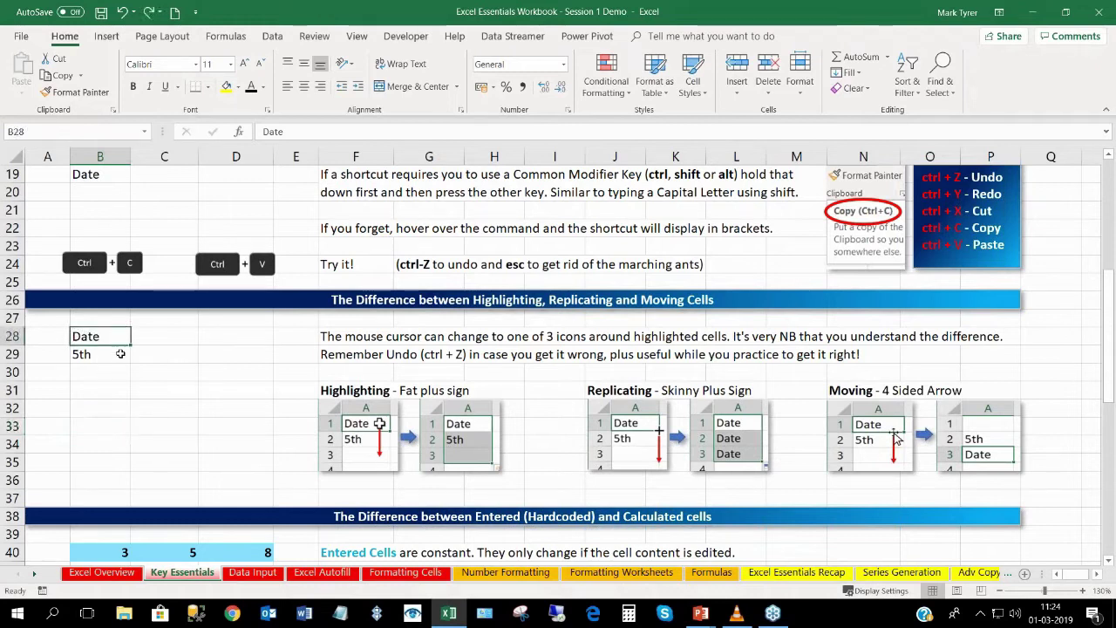
left_click_drag(122, 345, 120, 435)
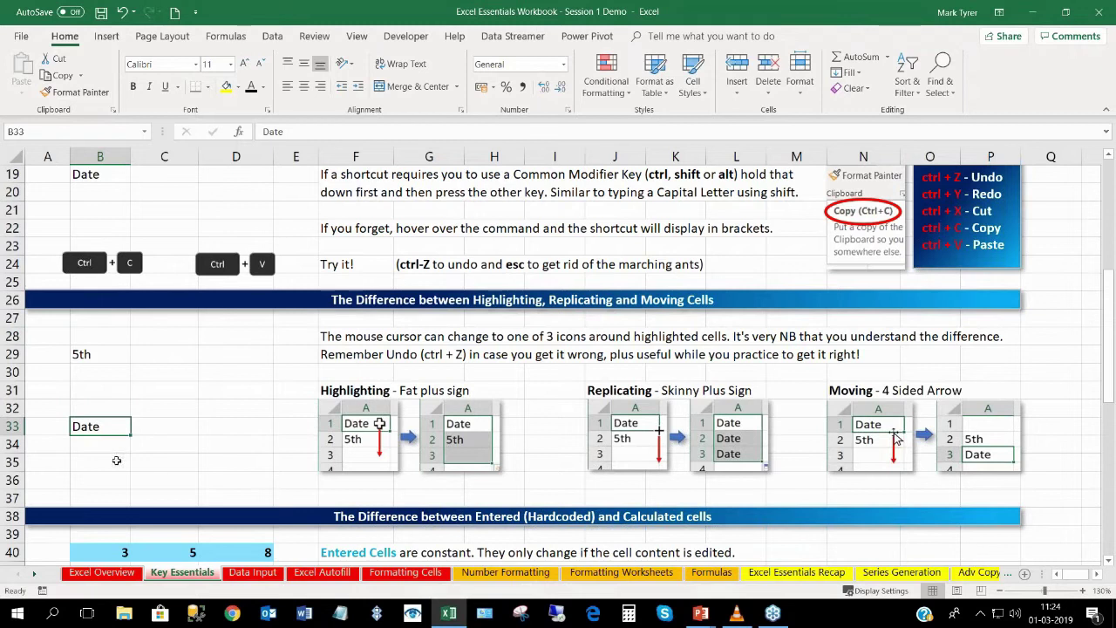
key("ctrl+z")
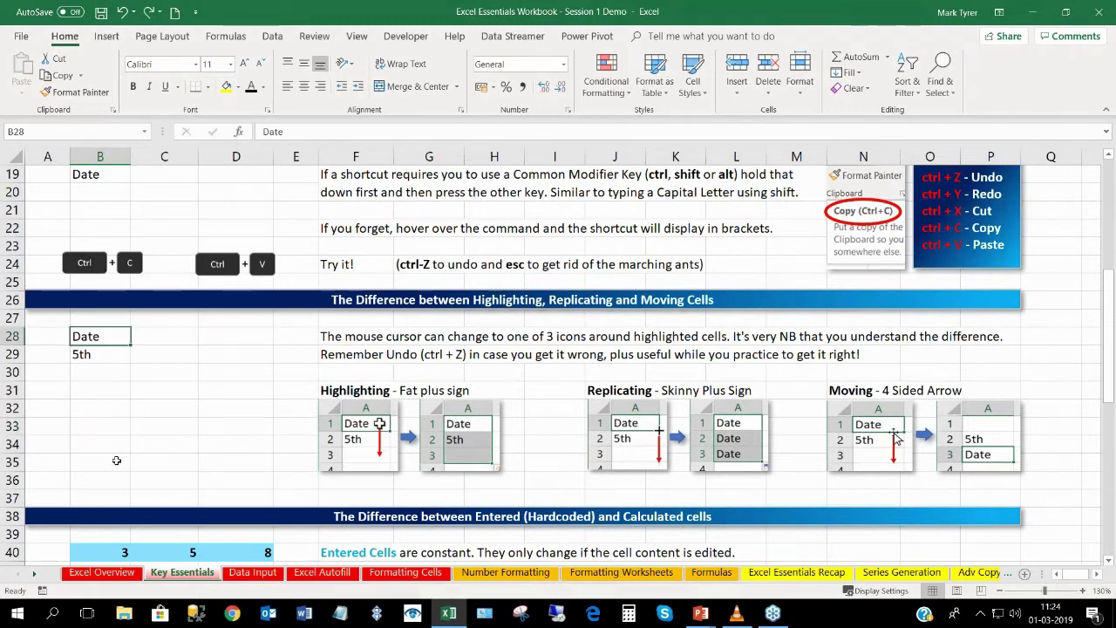
left_click(107, 355)
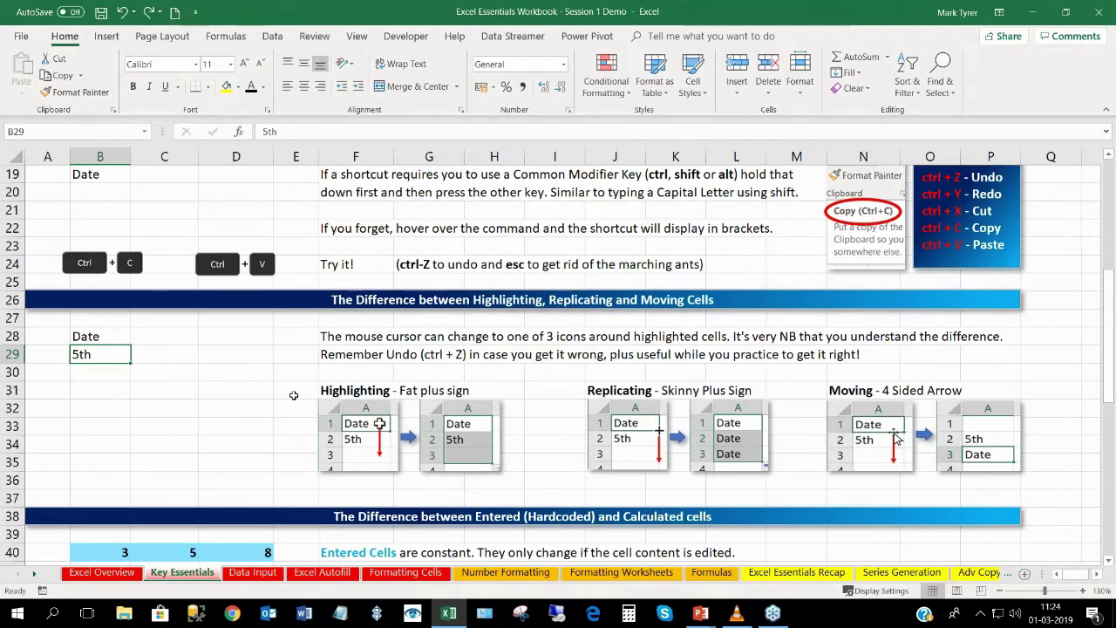
scroll(294, 394, "down", 5)
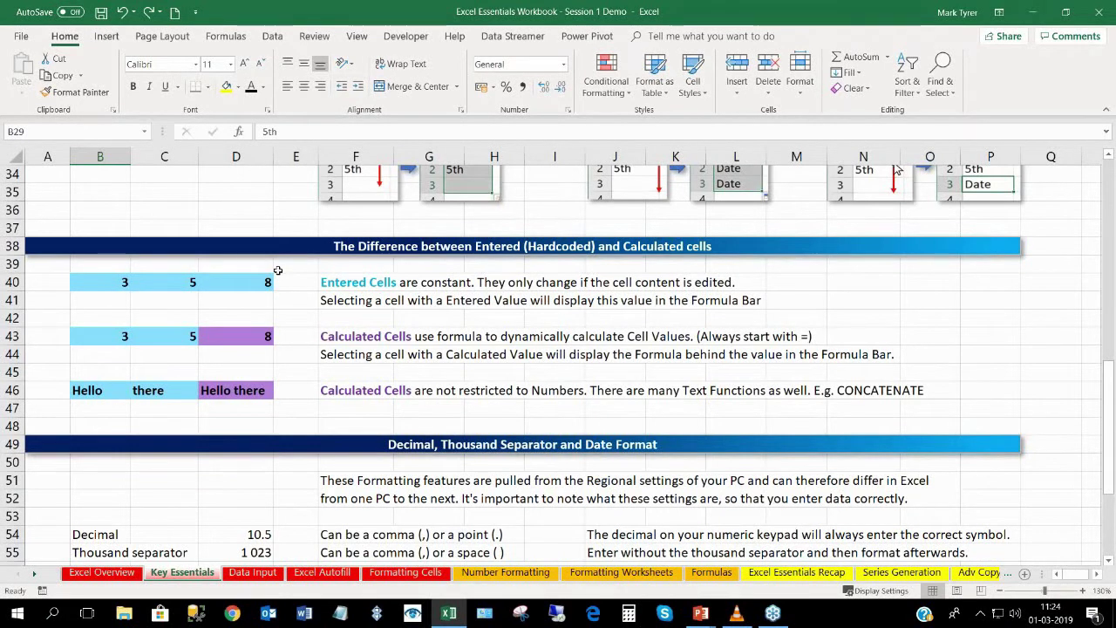
Inspect the entered values 3, 5 and 8 in B40, C40 and D40.
left_click(116, 285)
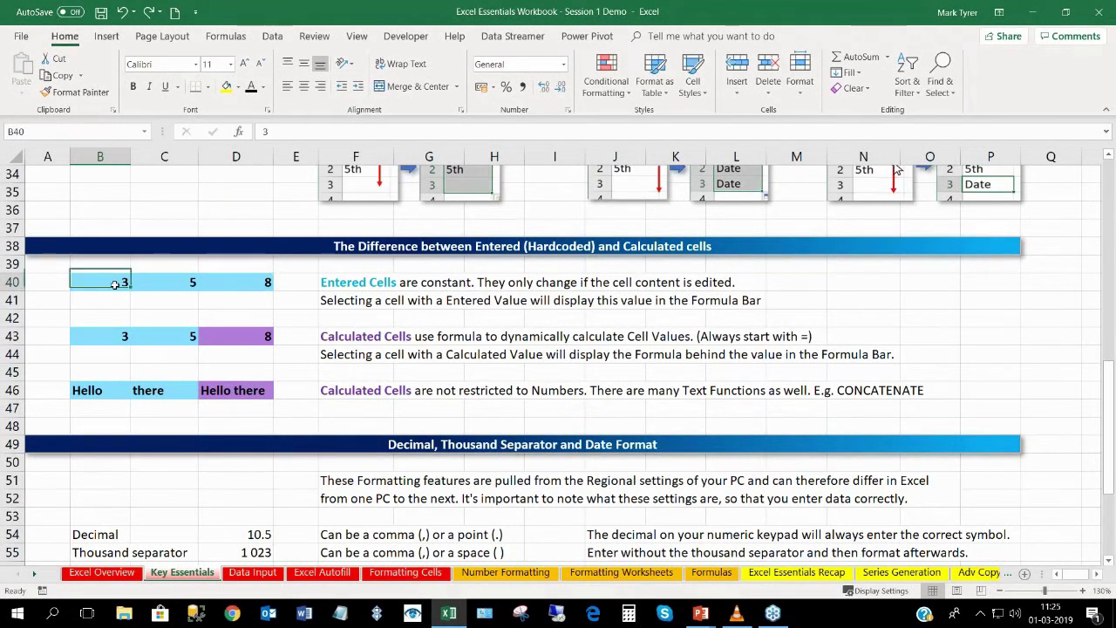
left_click(159, 282)
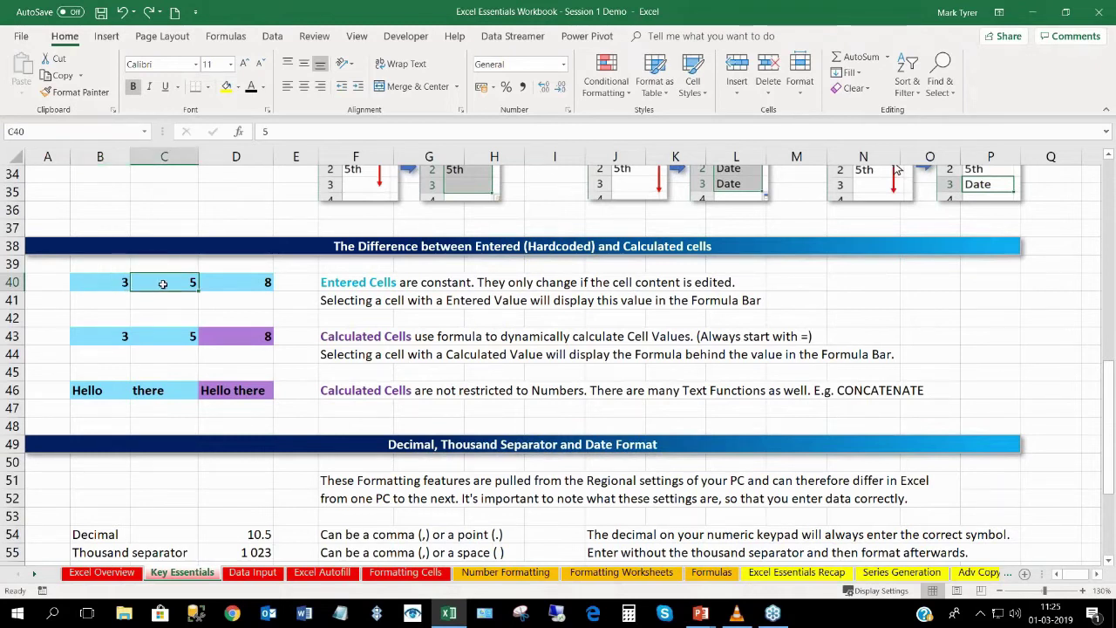
left_click(249, 283)
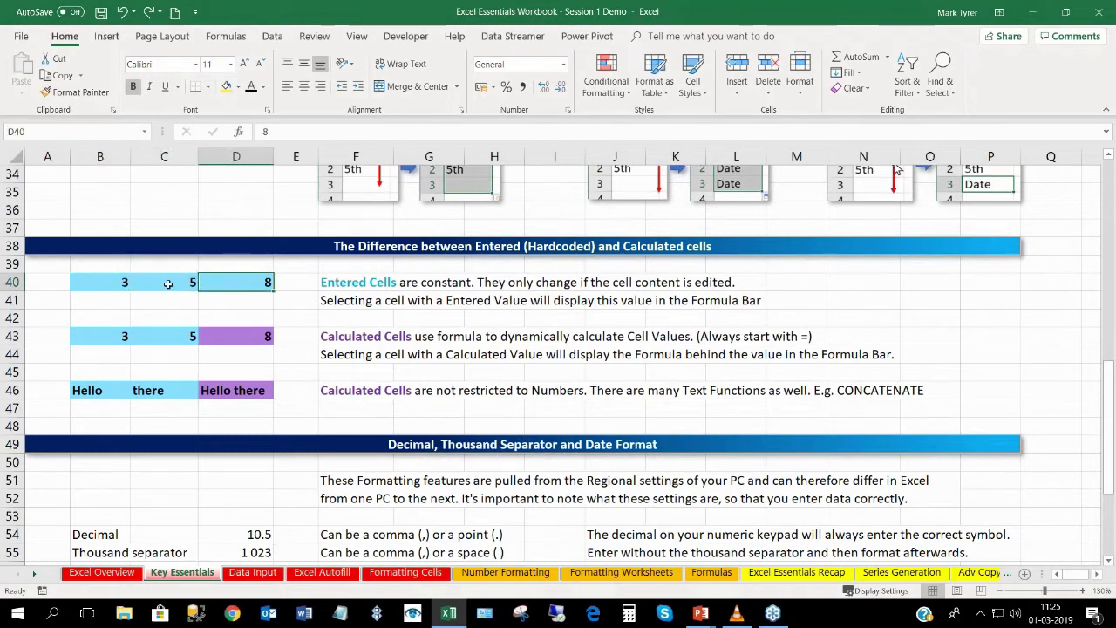
left_click(114, 284)
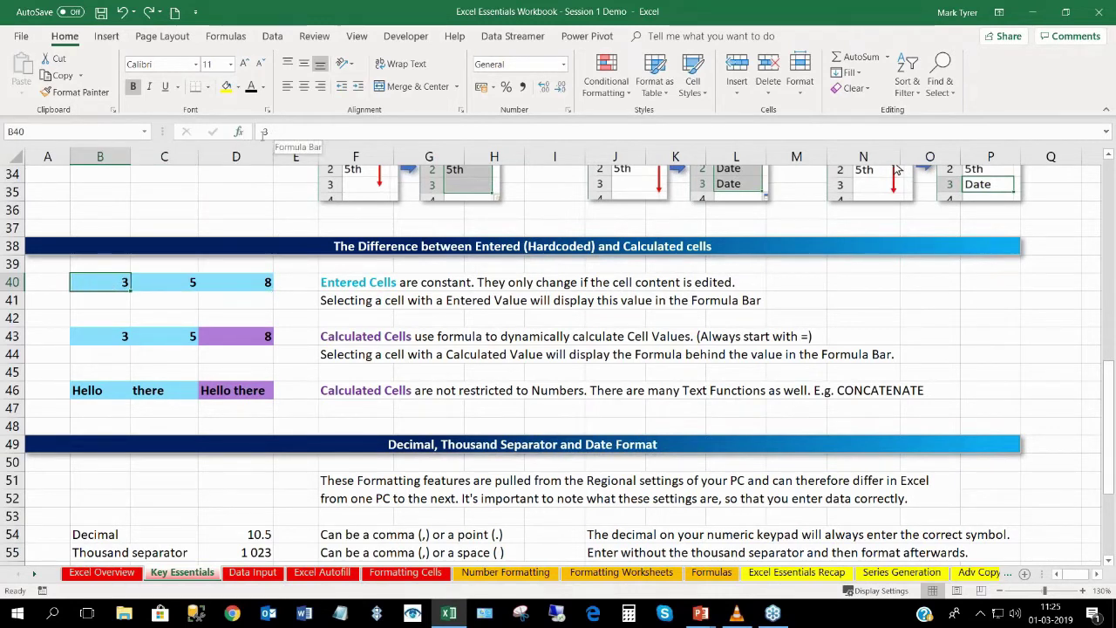
left_click(176, 282)
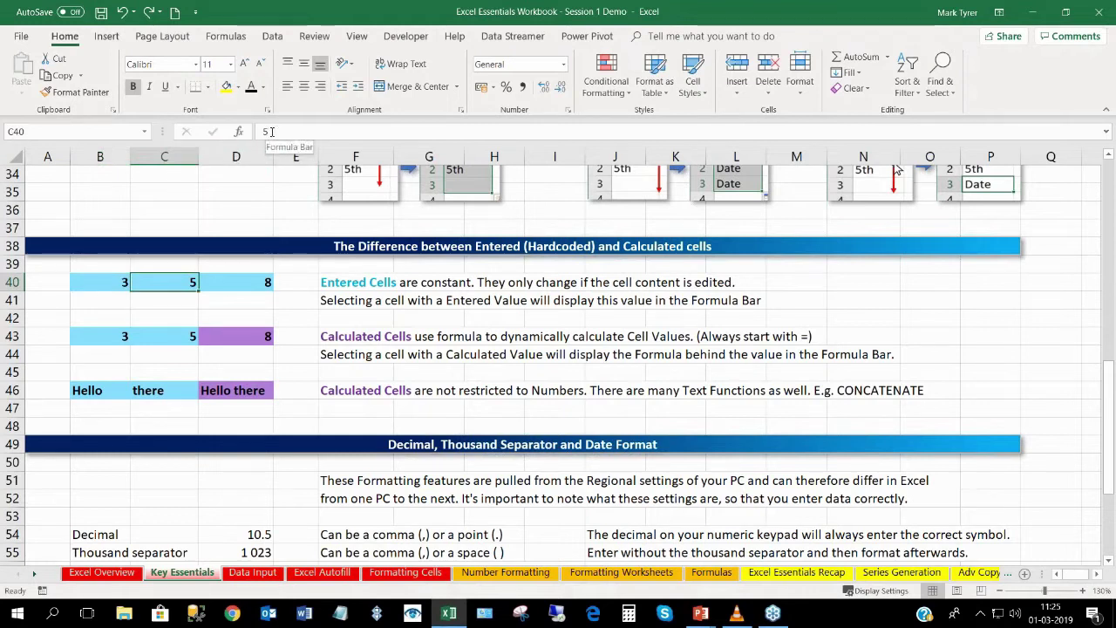
left_click(105, 281)
left_click(158, 285)
left_click(233, 282)
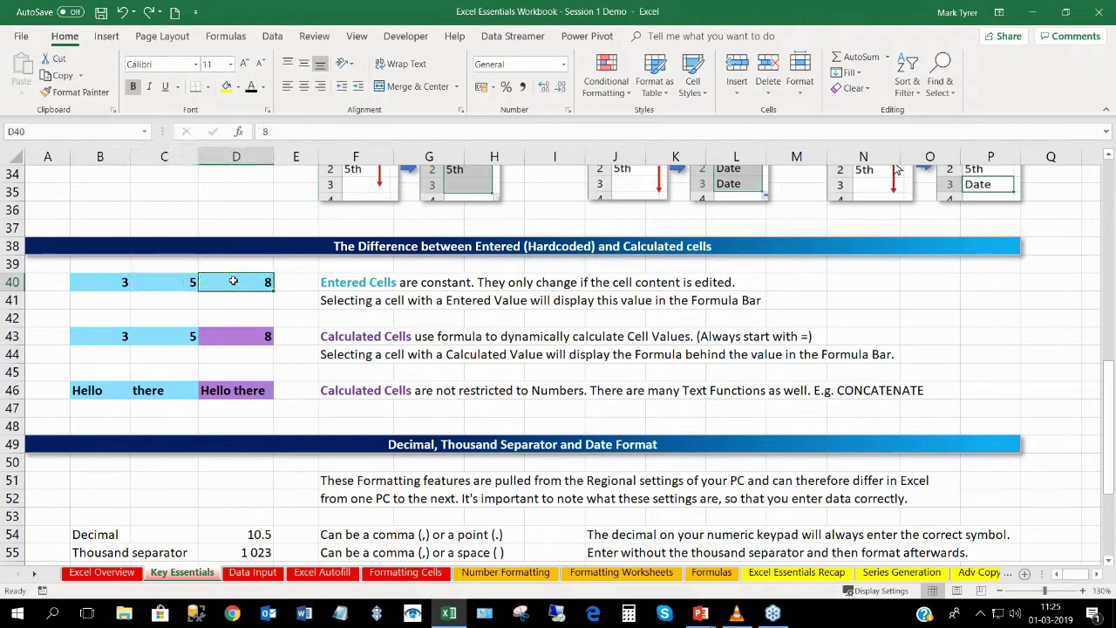
Change C40 to 6 and D40 to 9.
left_click(174, 280)
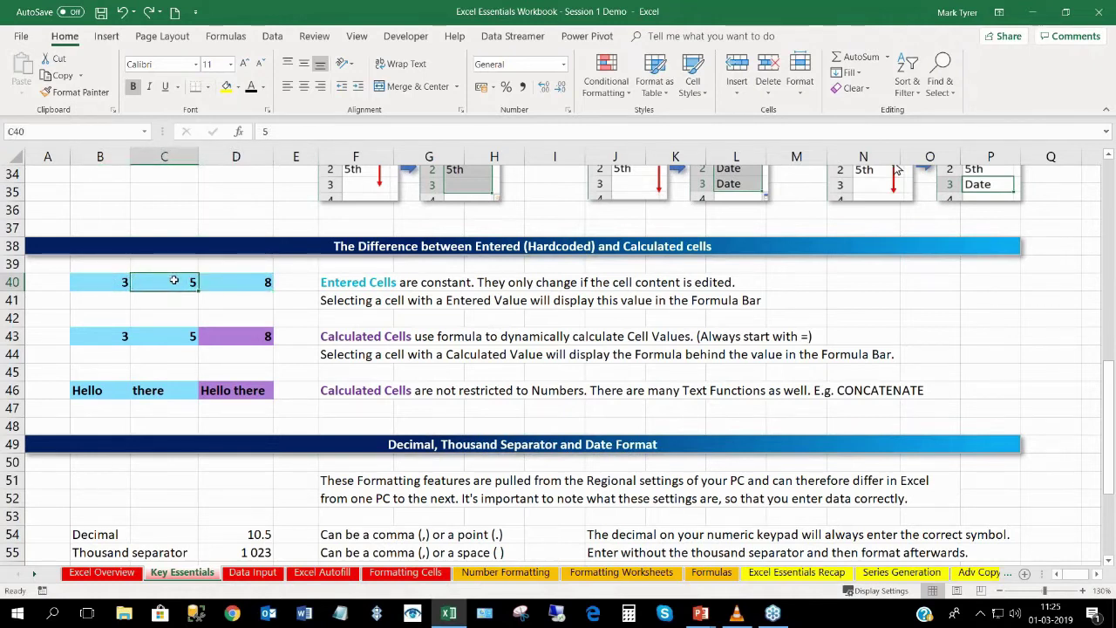
type("6")
key("Return")
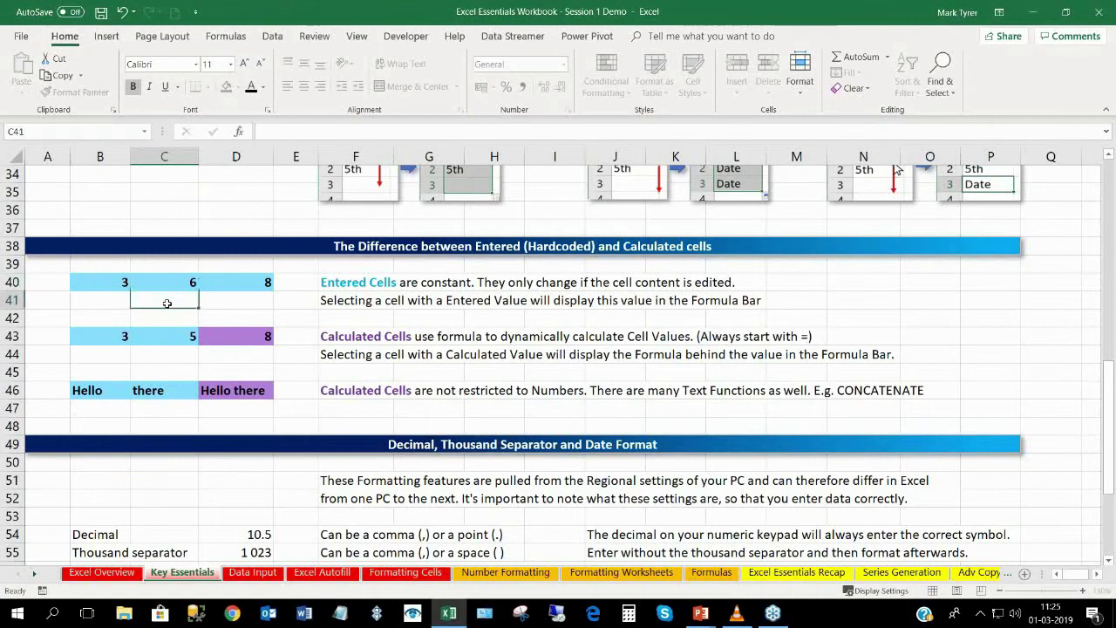
left_click(229, 283)
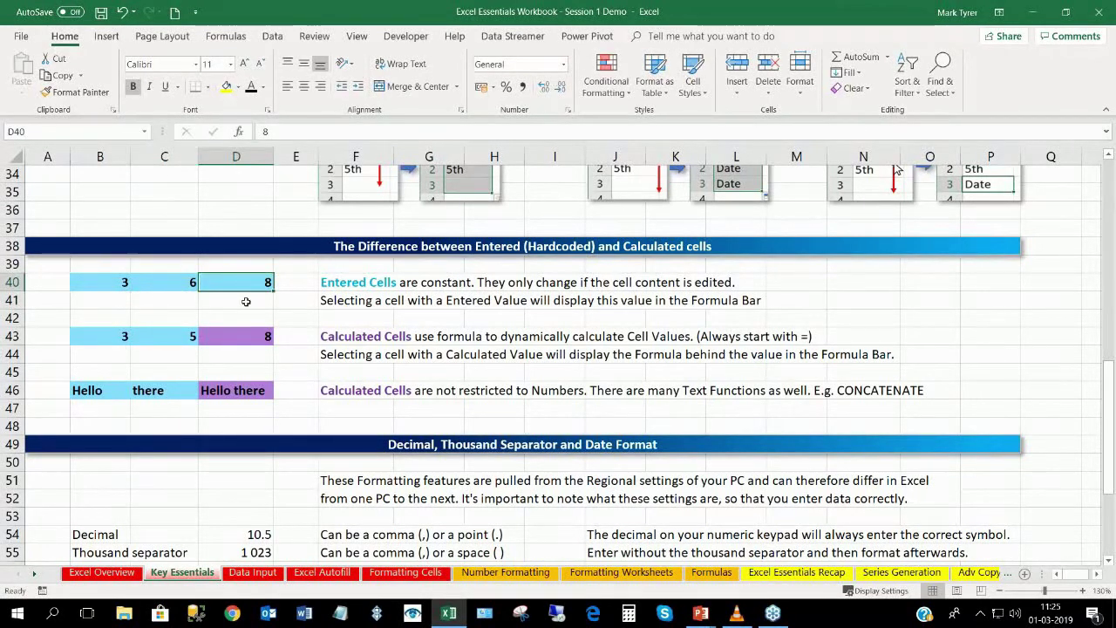
type("9")
key("Return")
Check the calculated row 43, undo the C40 edit to restore 5, and view D43's formula.
left_click(175, 336)
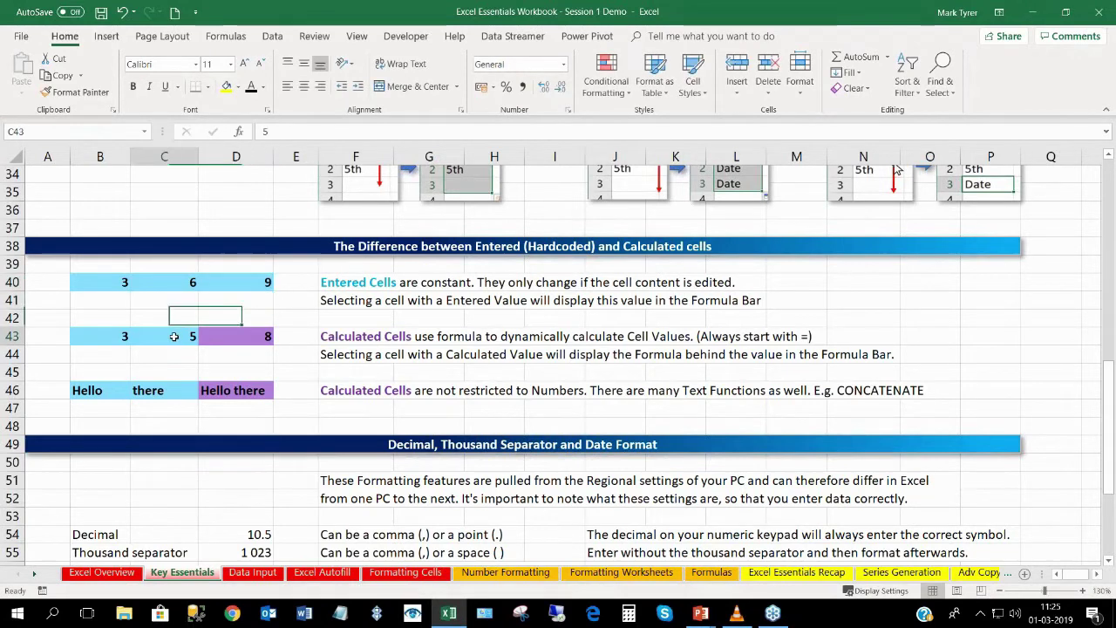
left_click(120, 340)
left_click(165, 338)
left_click(165, 285)
key("ctrl+z")
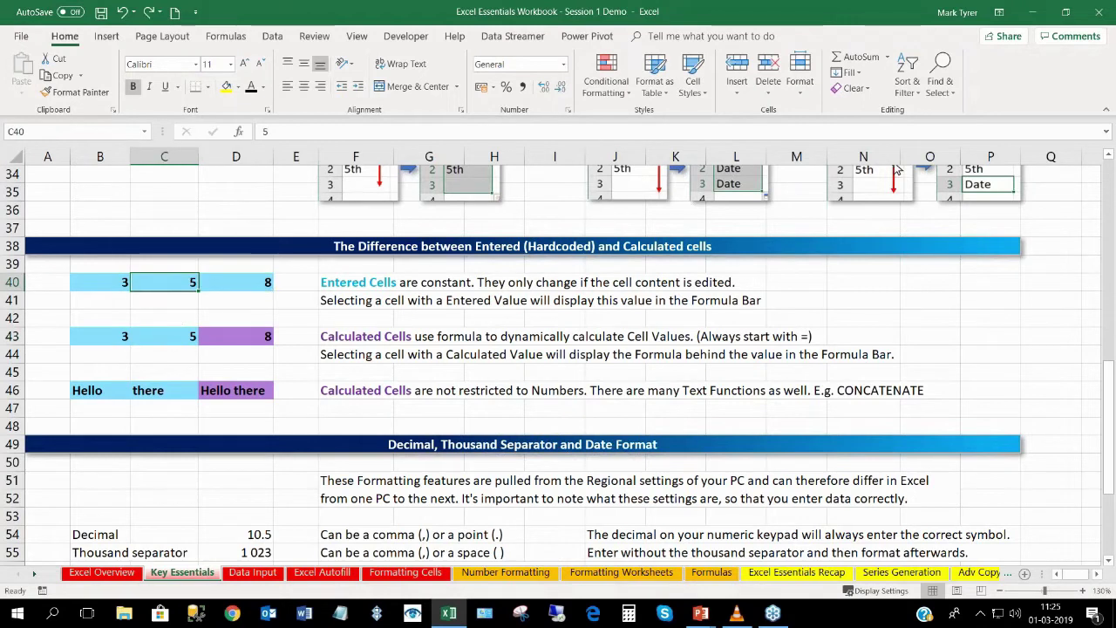
left_click(243, 337)
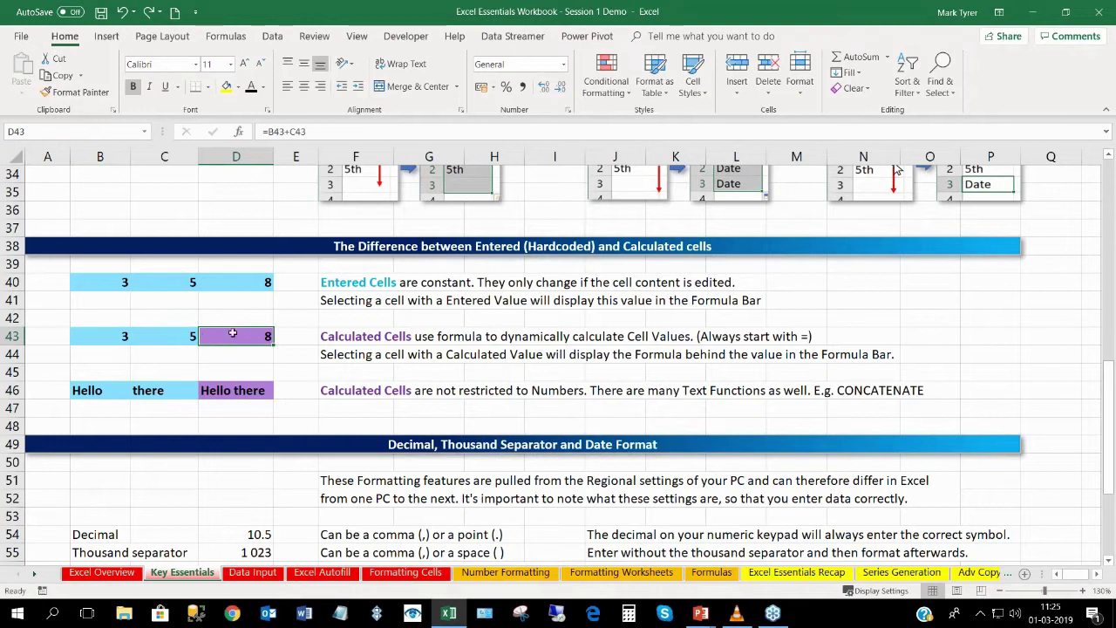
Enter 6 in C43 so D43 recalculates to 9, then view the CONCATENATE formula in D46.
left_click(166, 338)
type("6")
key("Return")
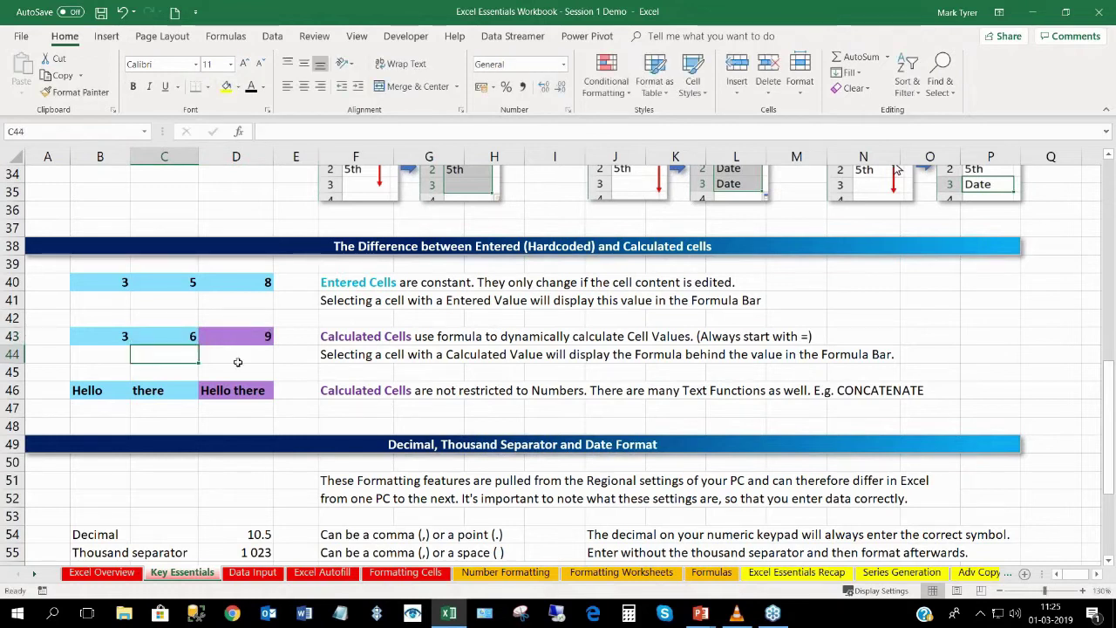
left_click(253, 336)
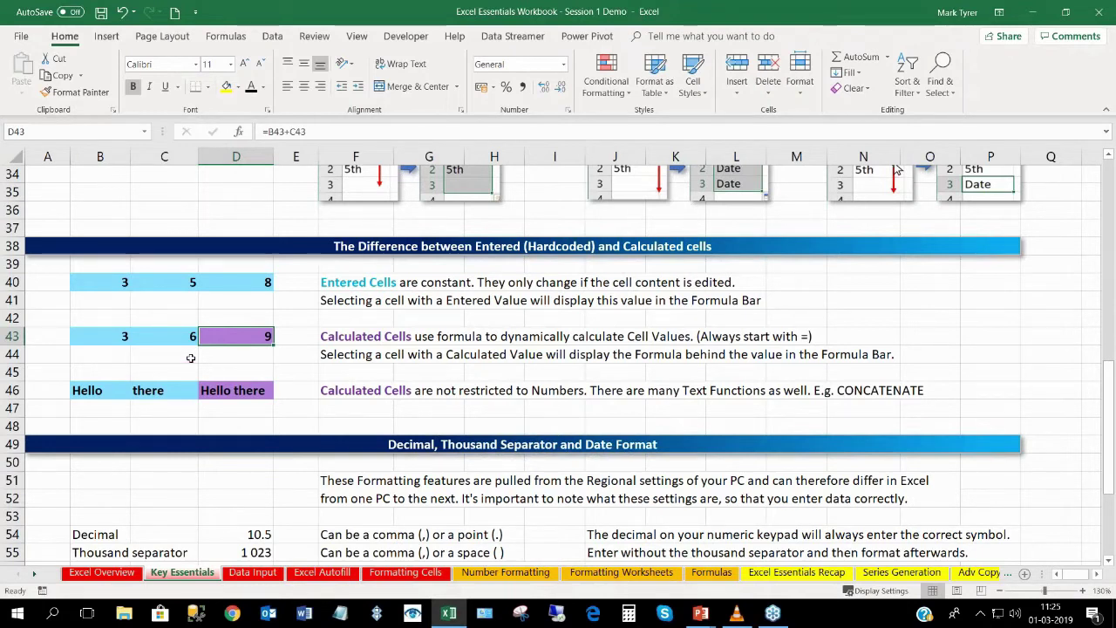
left_click(172, 335)
left_click(113, 336)
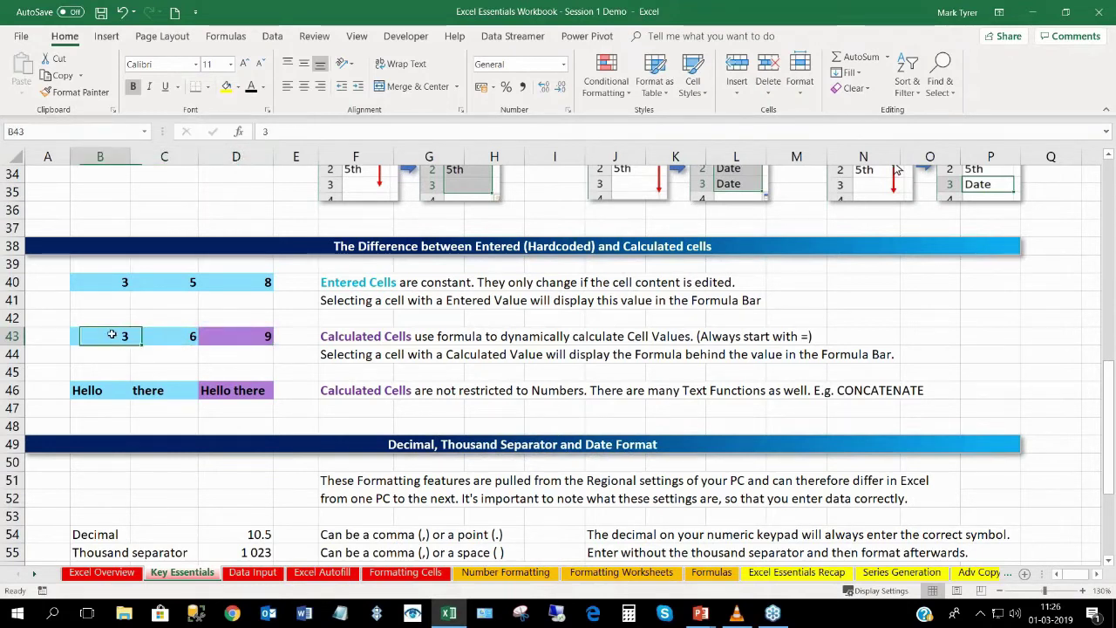
left_click(235, 392)
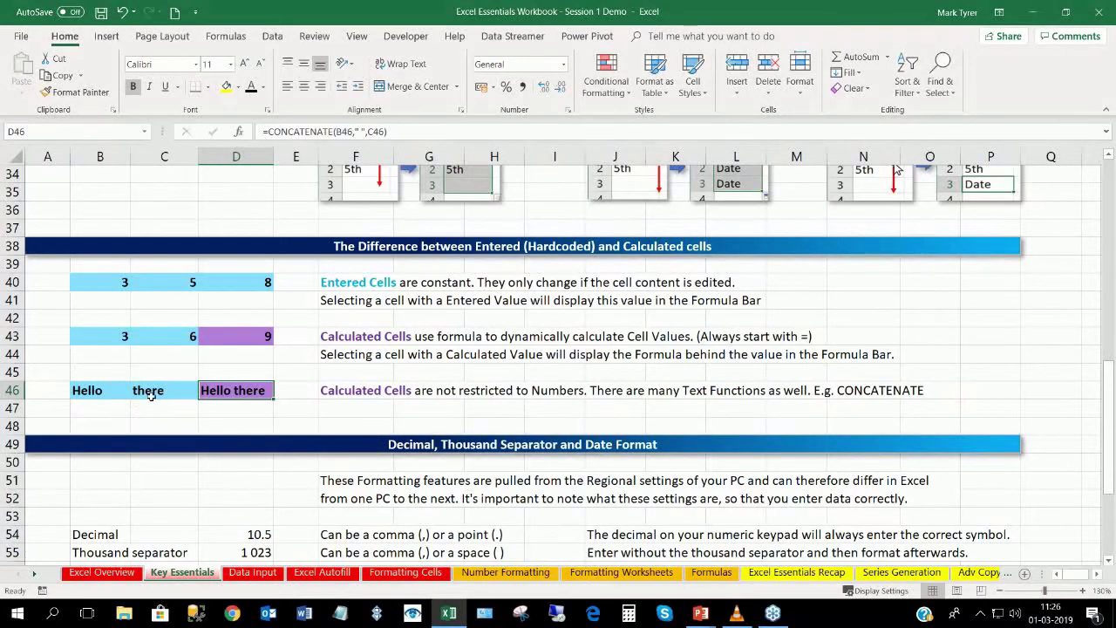
left_click(96, 391)
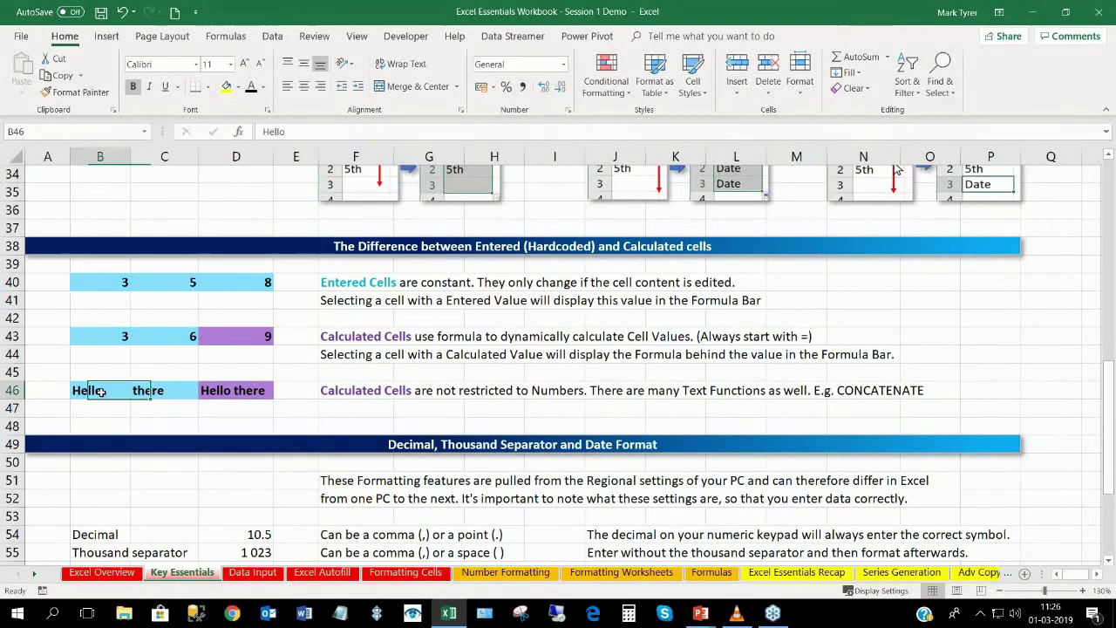
type("Hi")
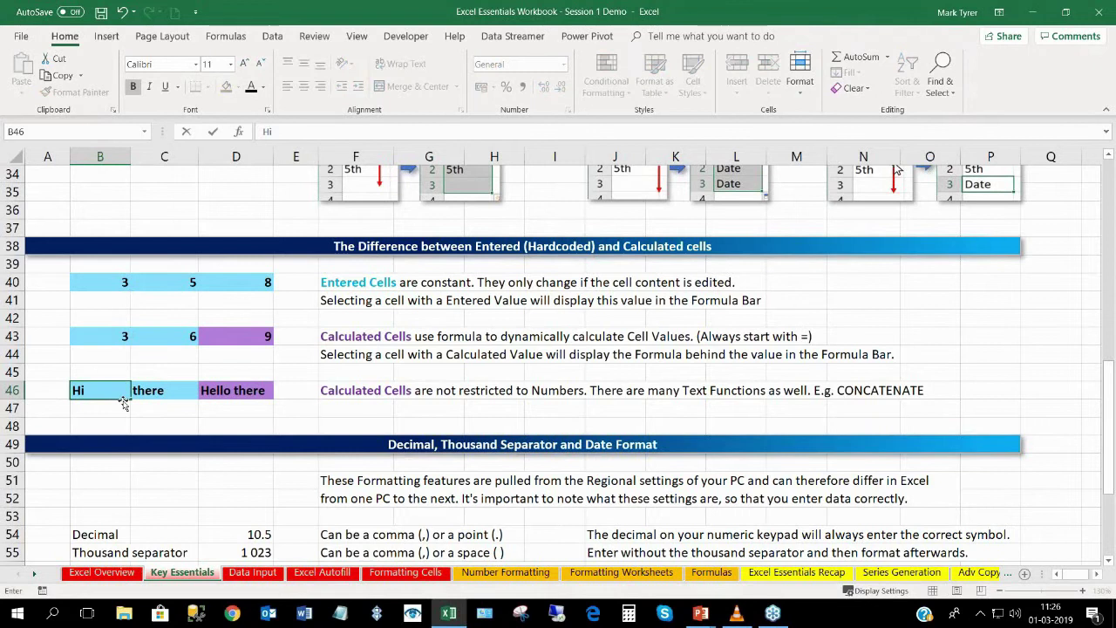
key("Return")
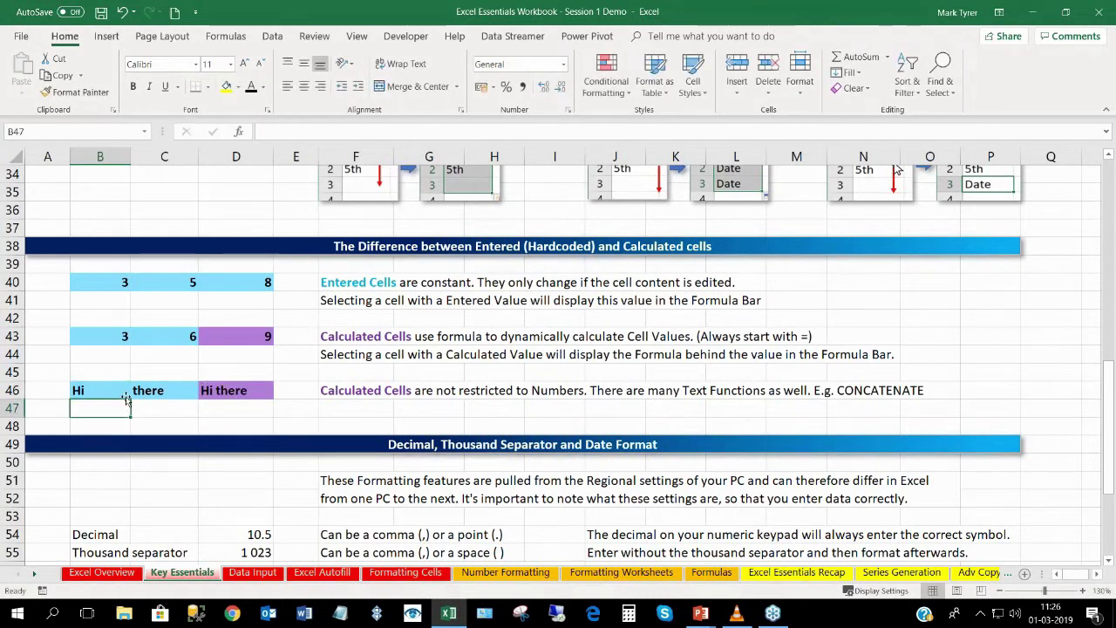
left_click(242, 393)
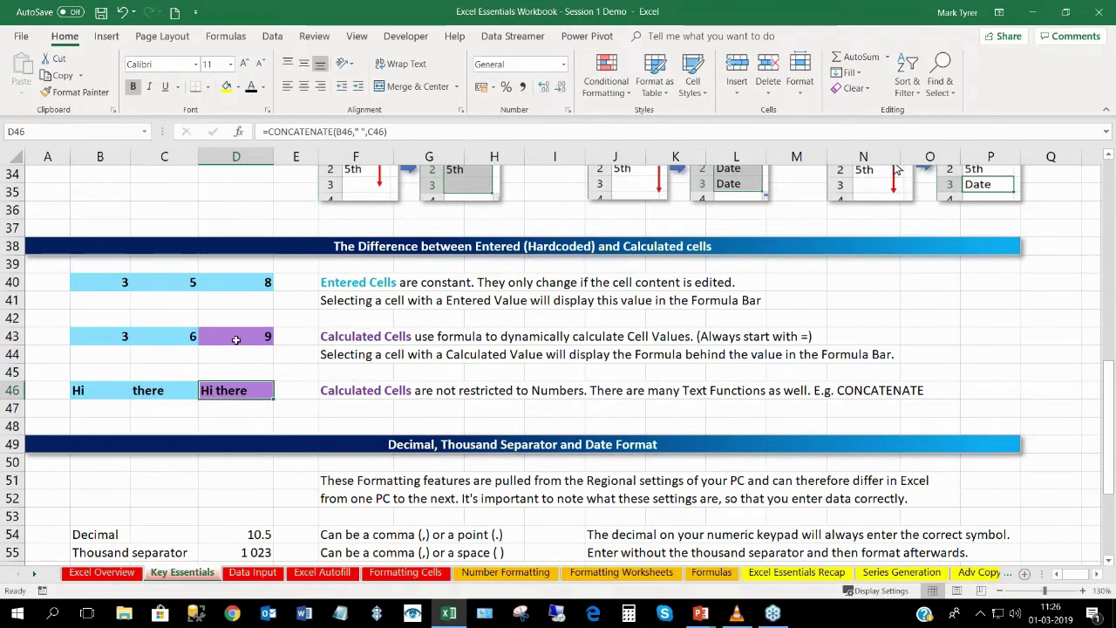
left_click(236, 338)
left_click(243, 391)
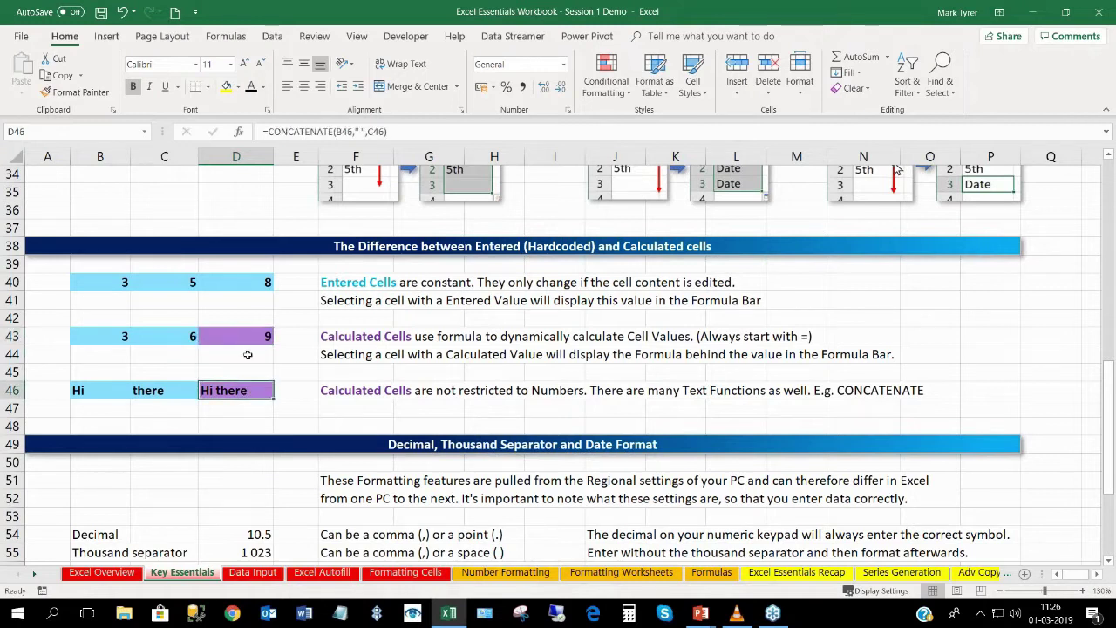
left_click(239, 338)
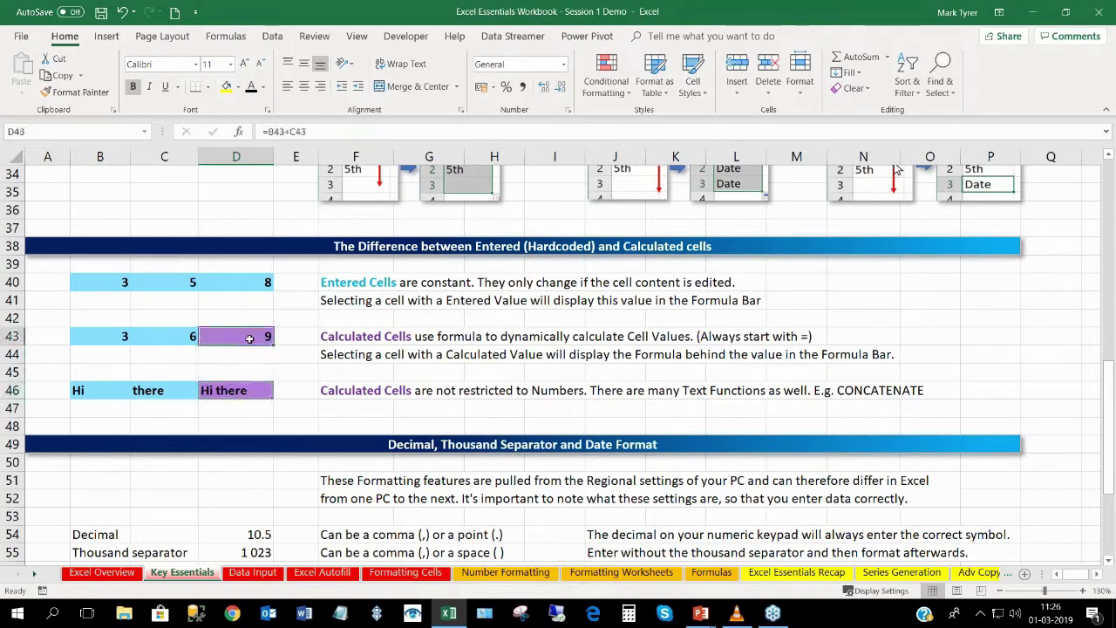
left_click(124, 281)
left_click(168, 281)
left_click(229, 282)
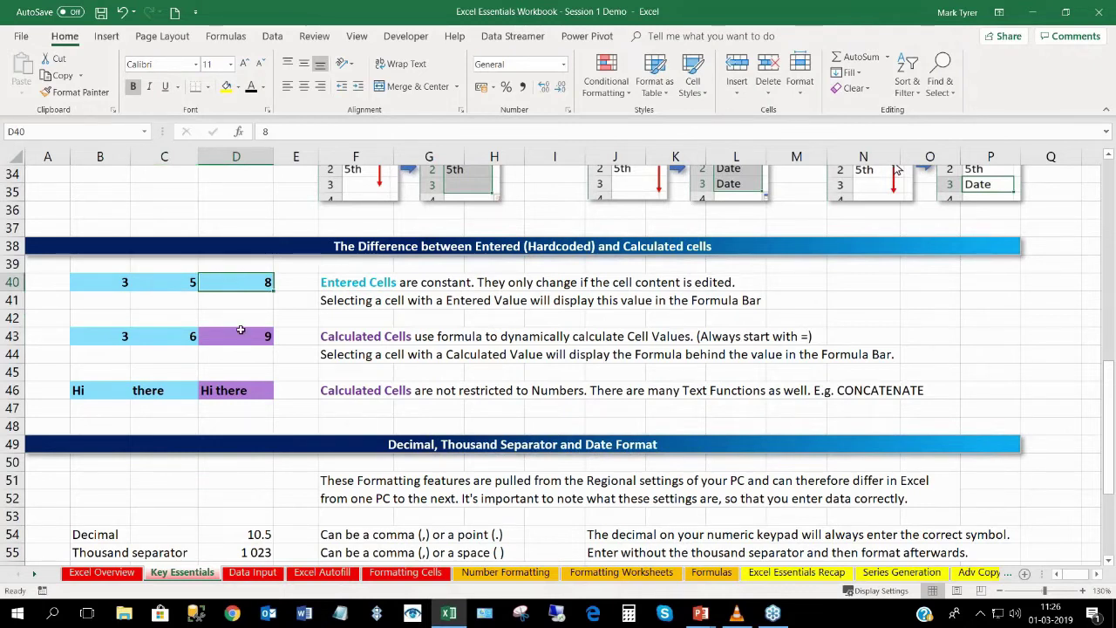
left_click(246, 337)
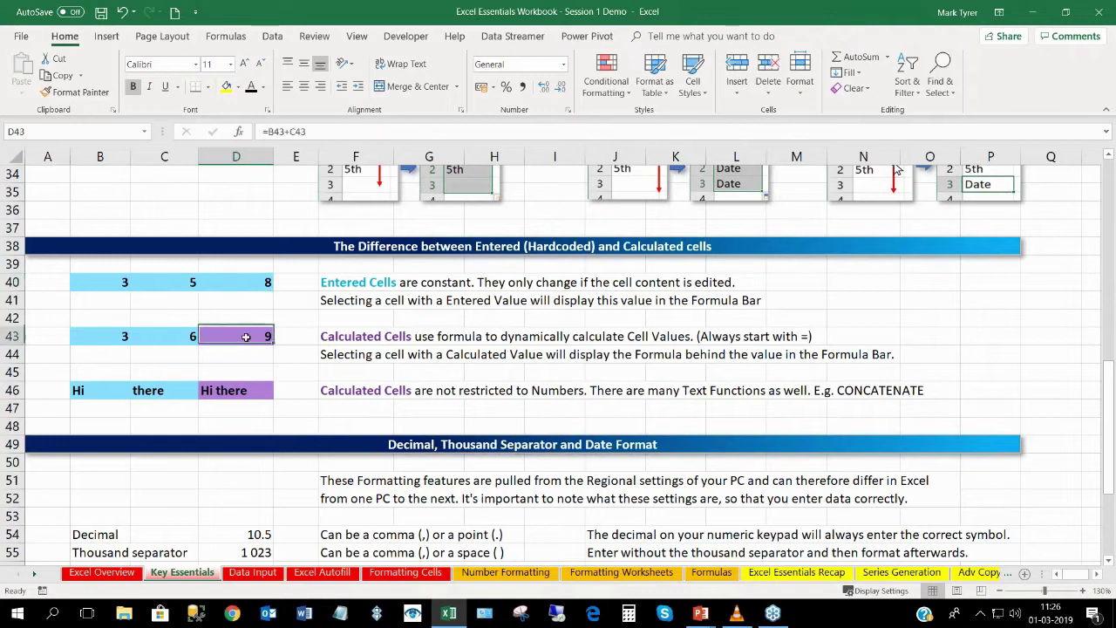
left_click(246, 390)
left_click(237, 340)
left_click(174, 339)
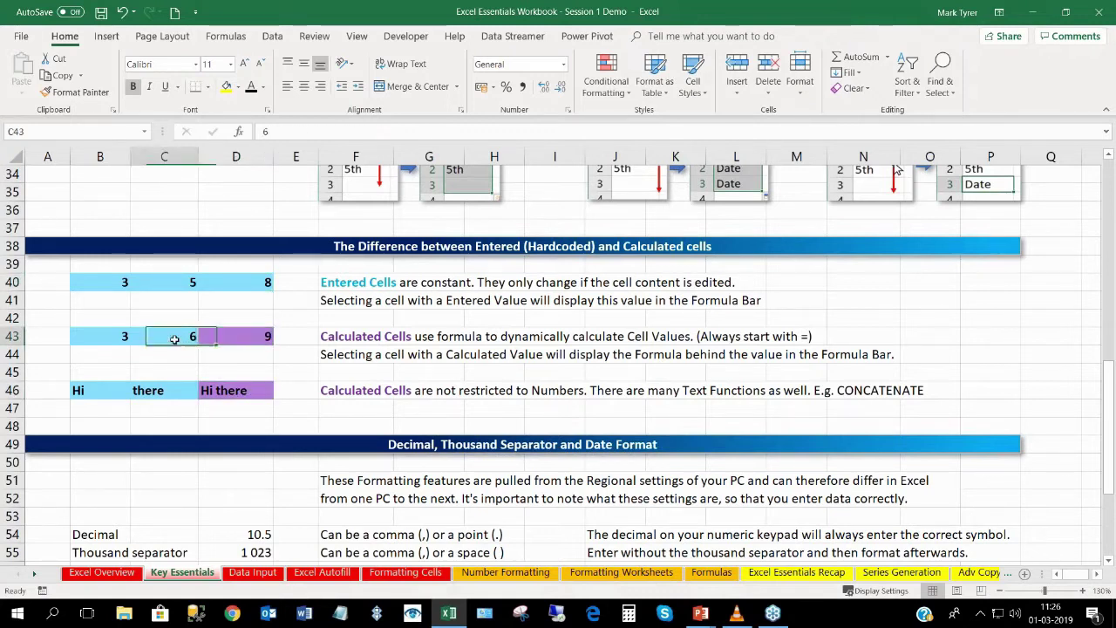
left_click(244, 340)
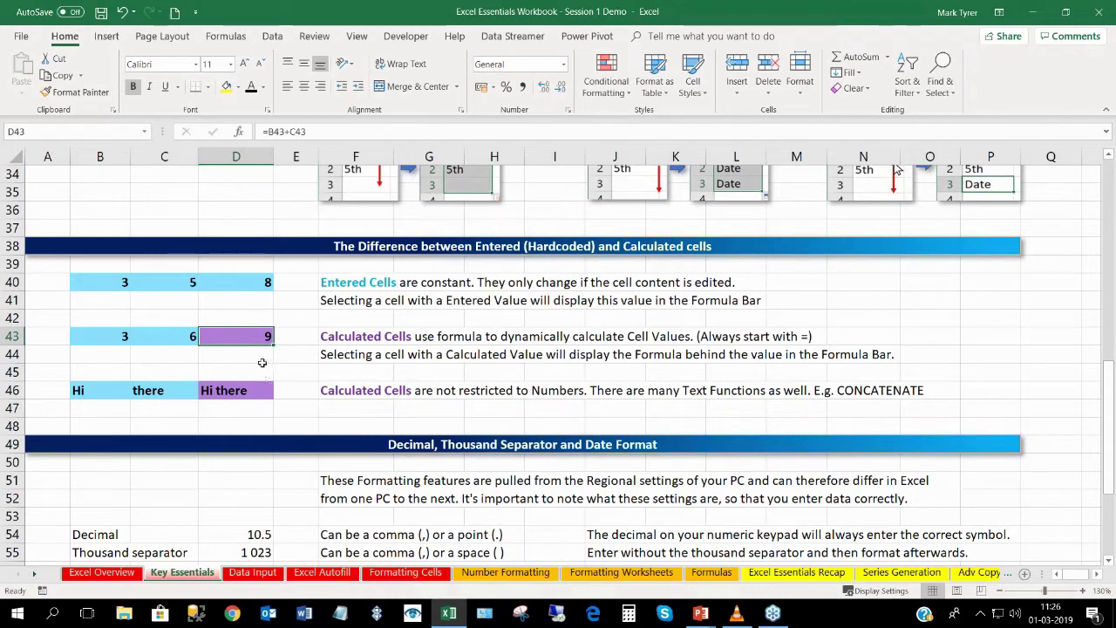
Check the decimal 10.5 in D54 and the thousand-separated 1 023 in D55.
scroll(261, 360, "down", 5)
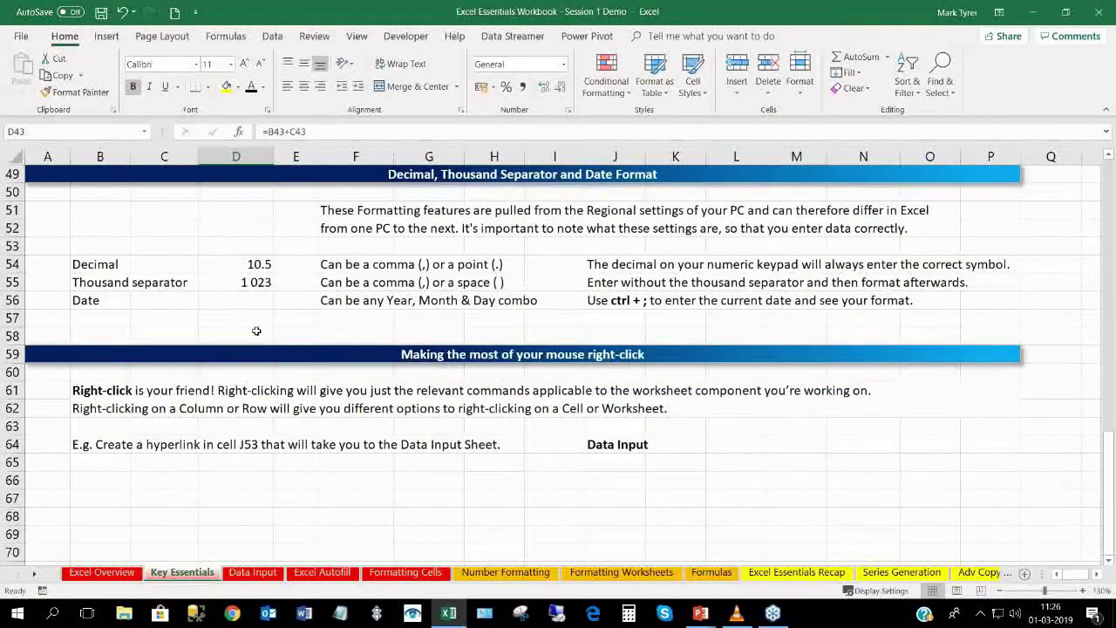
scroll(256, 330, "up", 1)
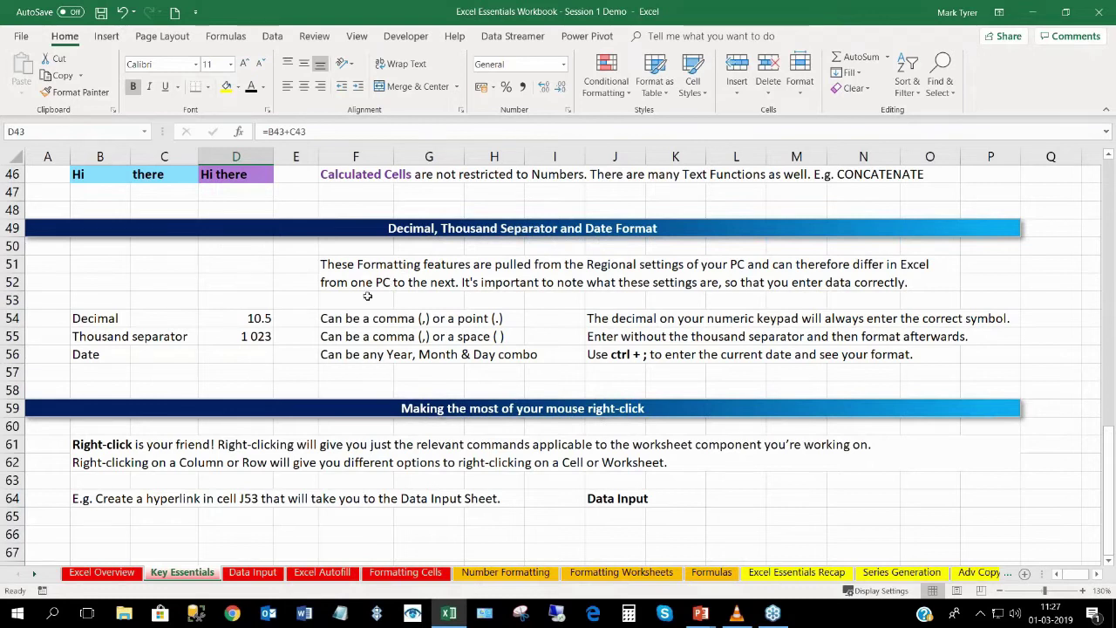
left_click(249, 319)
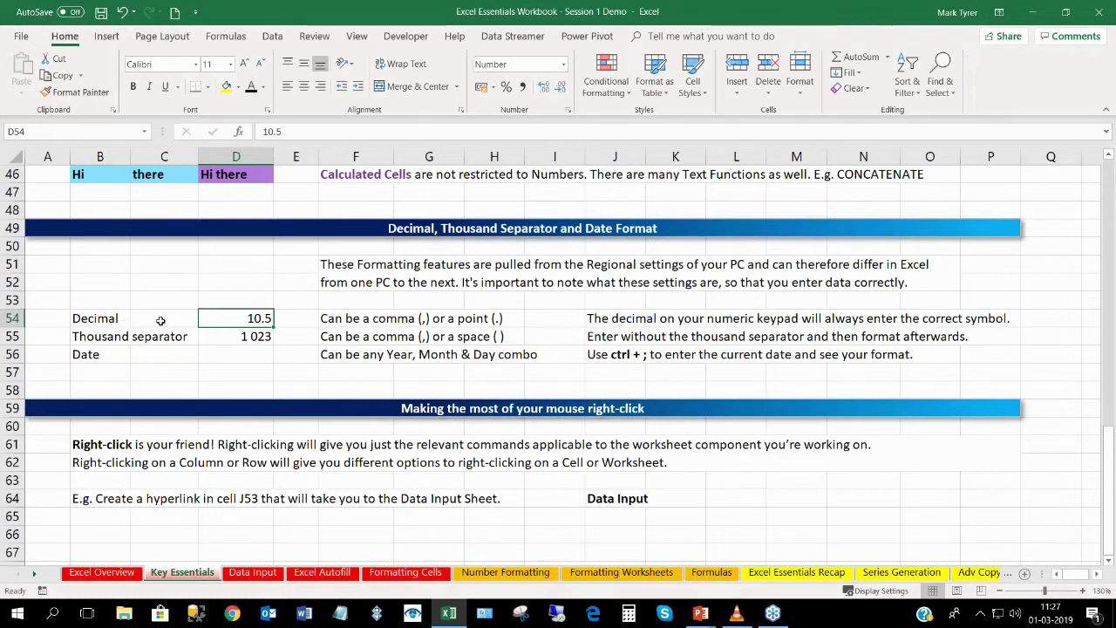
left_click(243, 336)
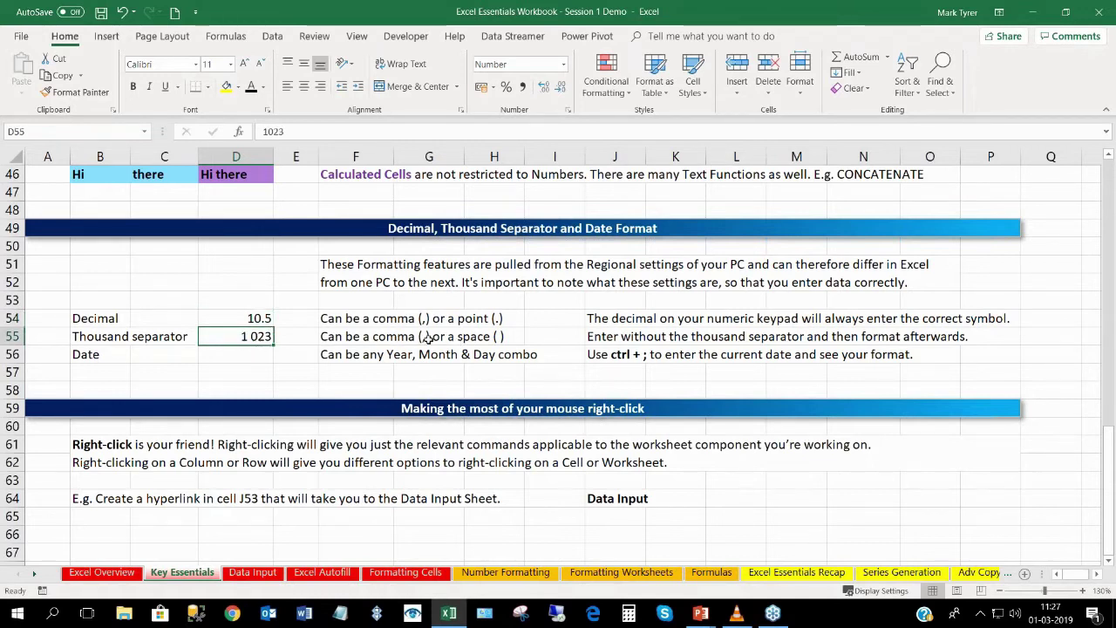
Insert today's date, 01-03-2019, into D56 with Ctrl+;.
left_click(237, 356)
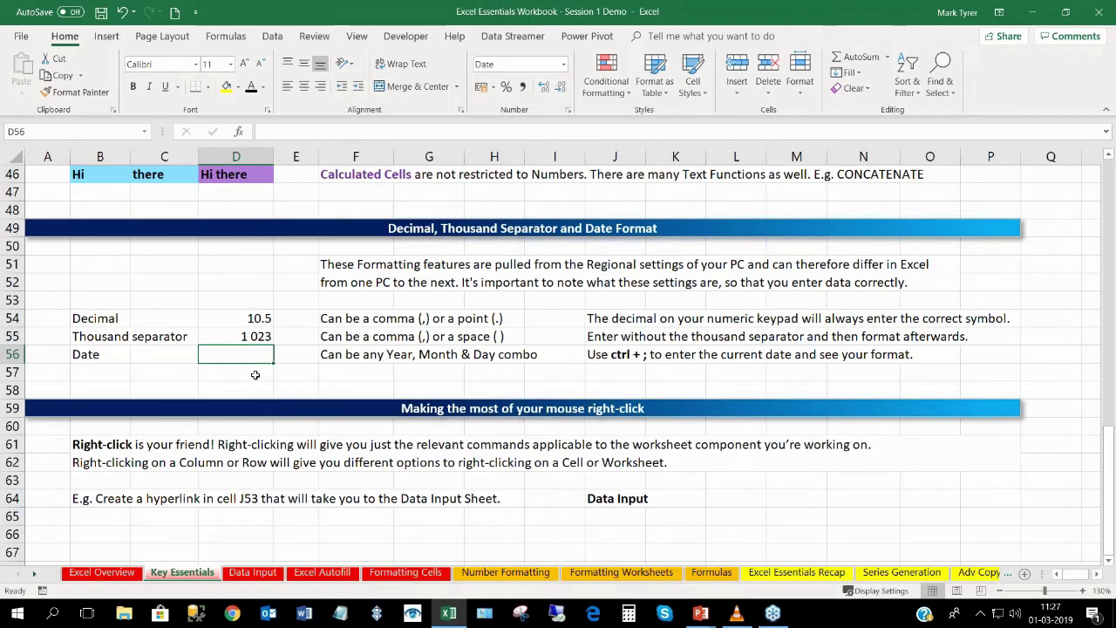
key("ctrl+semicolon")
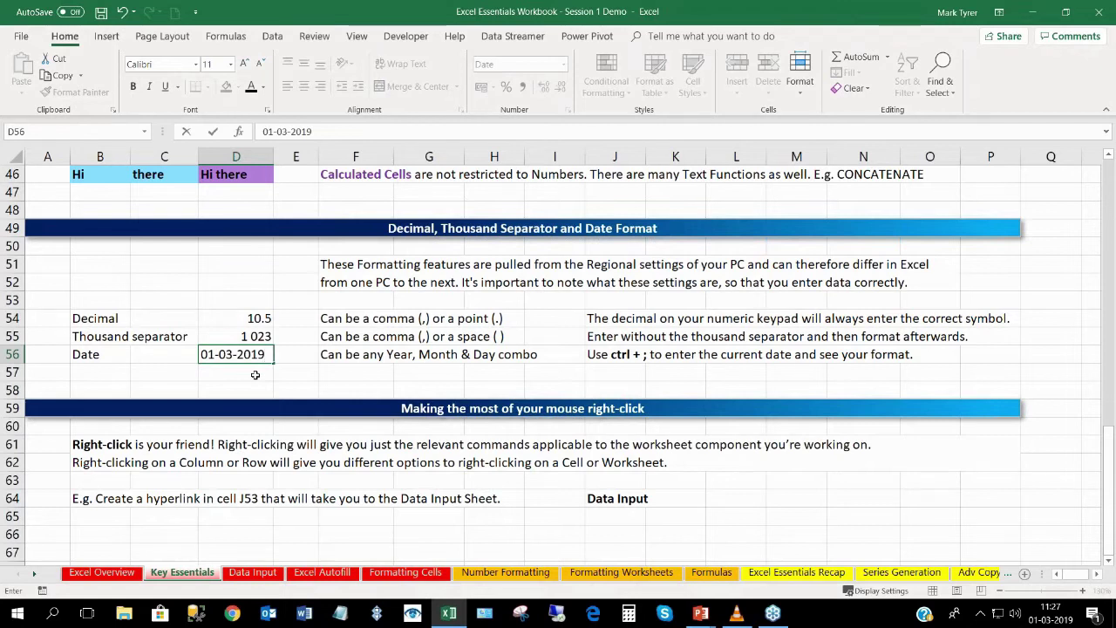
key("Return")
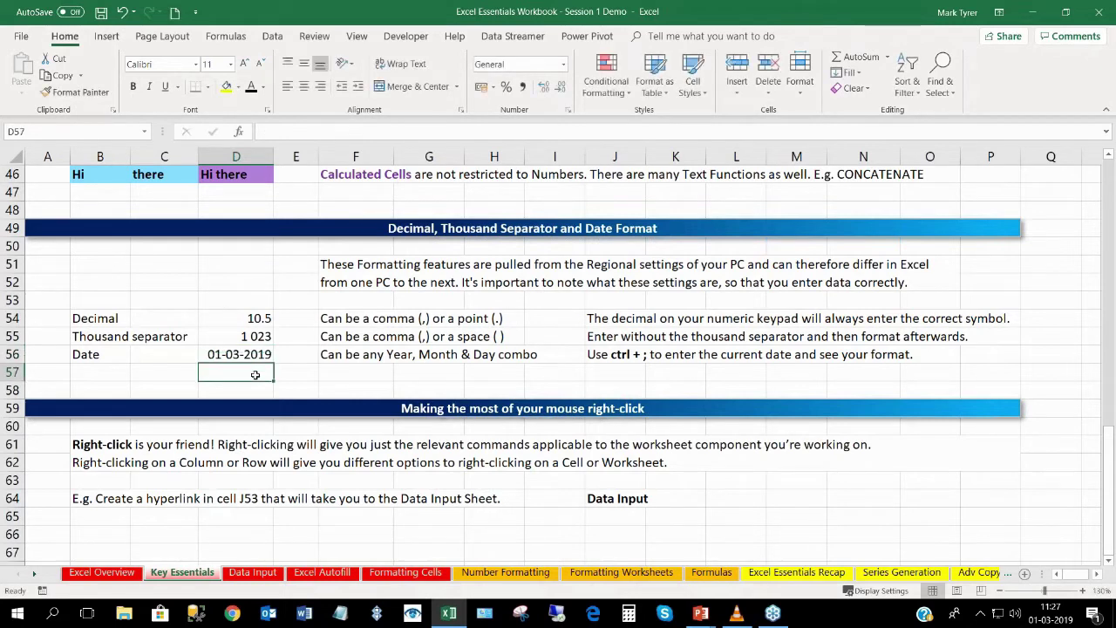
left_click(248, 354)
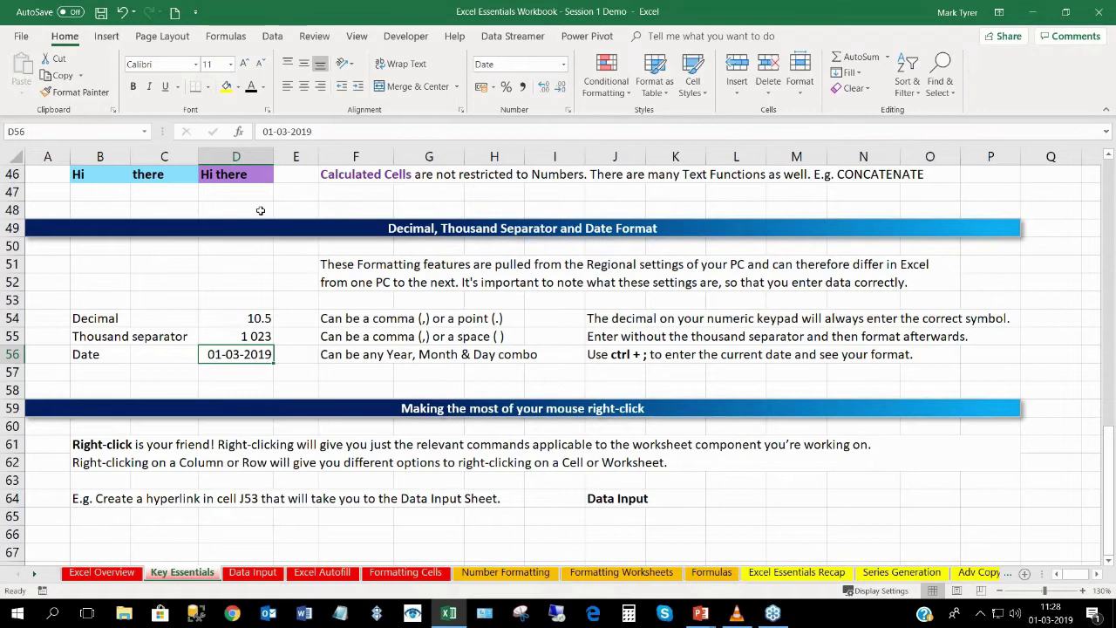
Review the formatted values in D54 to D56 and select the right-click explanation text.
left_click(244, 318)
left_click(242, 335)
left_click(240, 354)
left_click(322, 462)
left_click(305, 498)
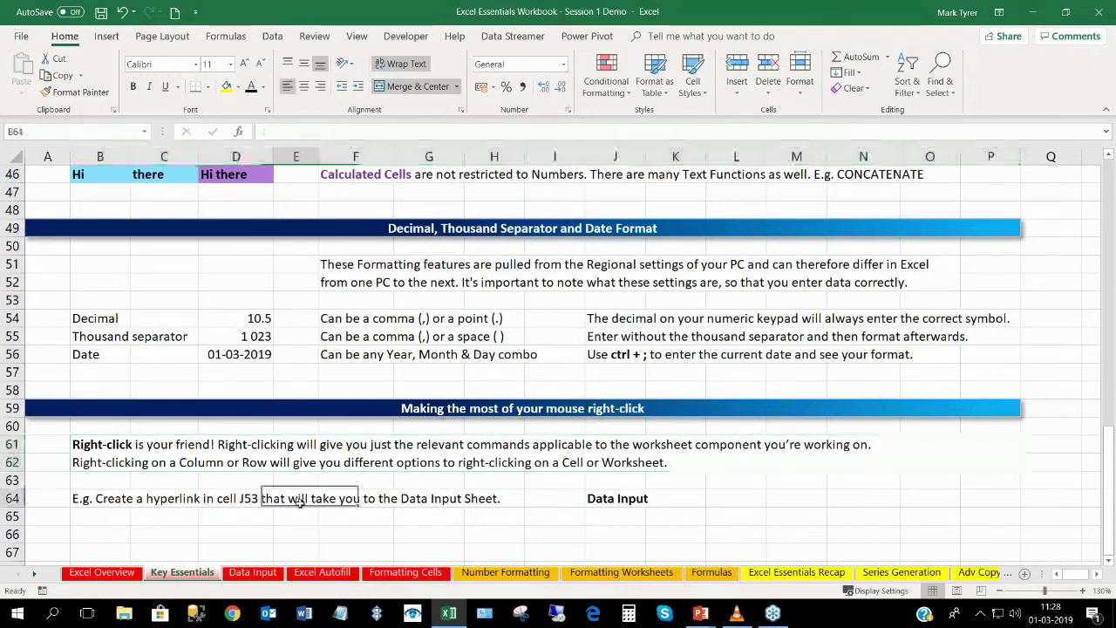
left_click(238, 499)
left_click(261, 464)
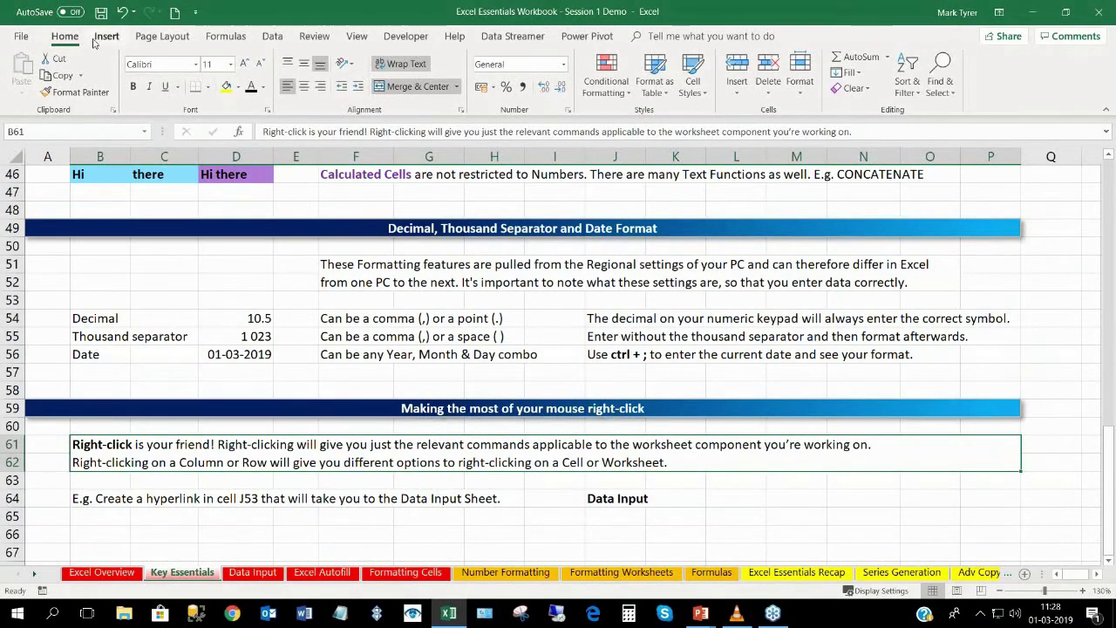
left_click(154, 37)
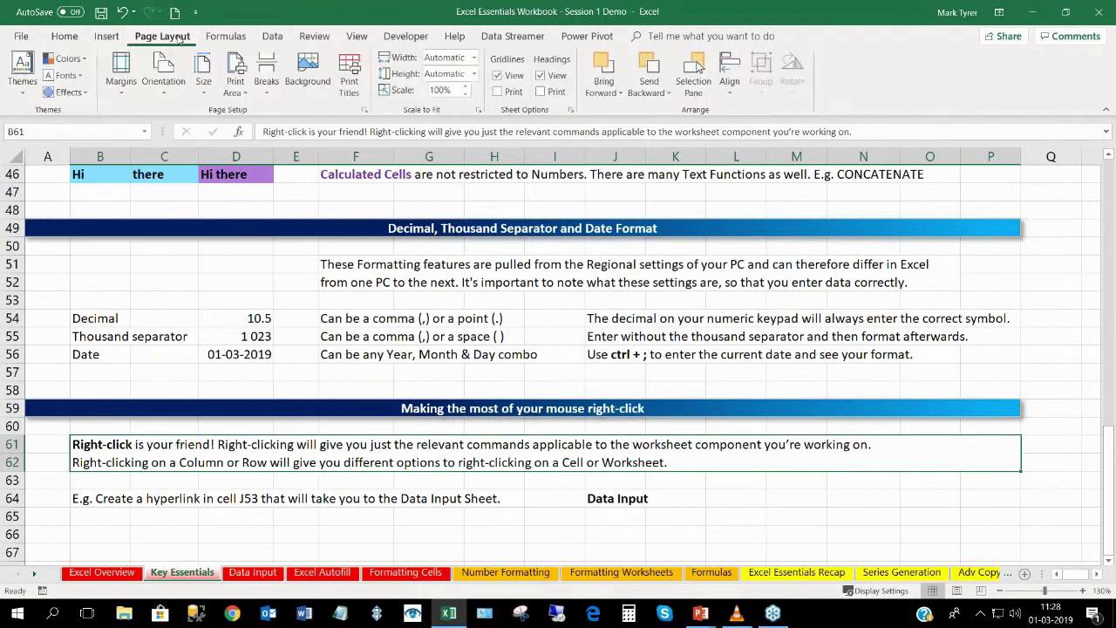
left_click(228, 40)
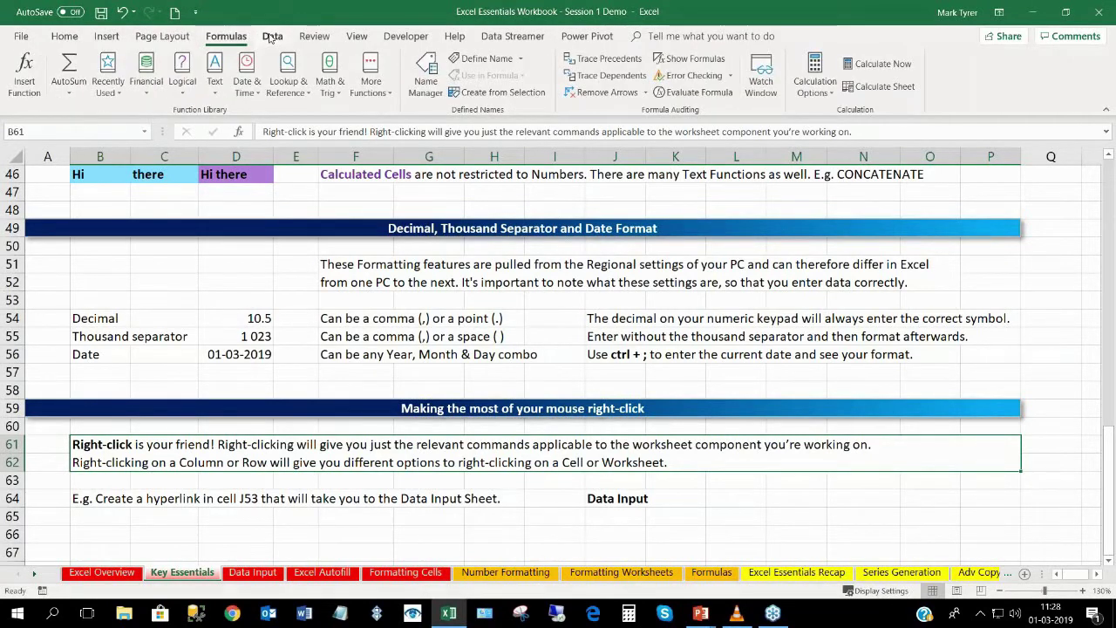
left_click(271, 39)
left_click(313, 39)
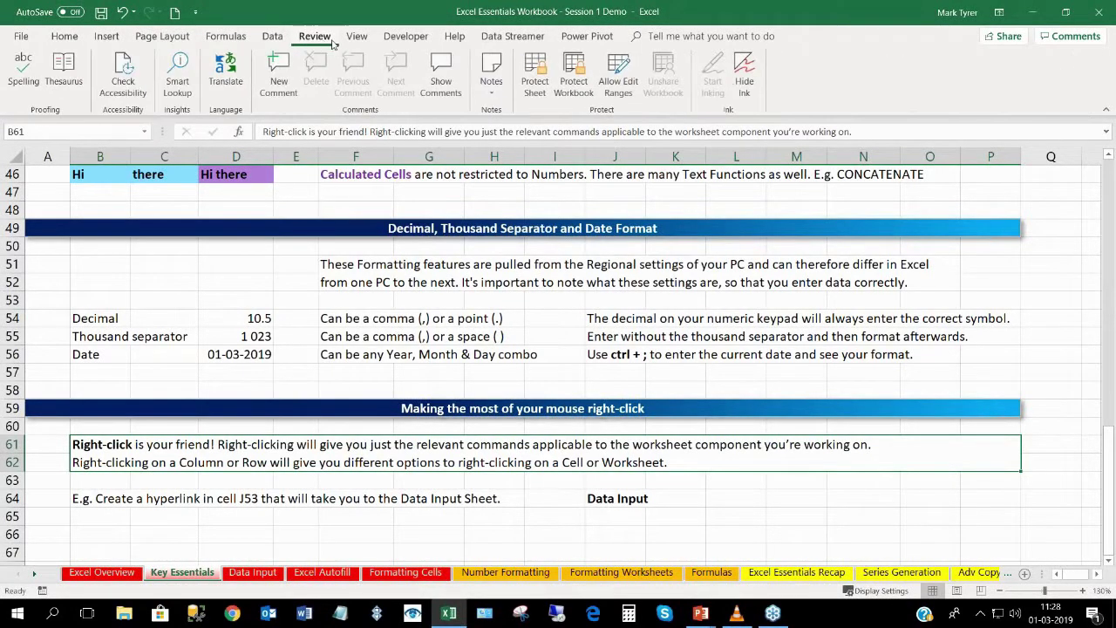
left_click(353, 41)
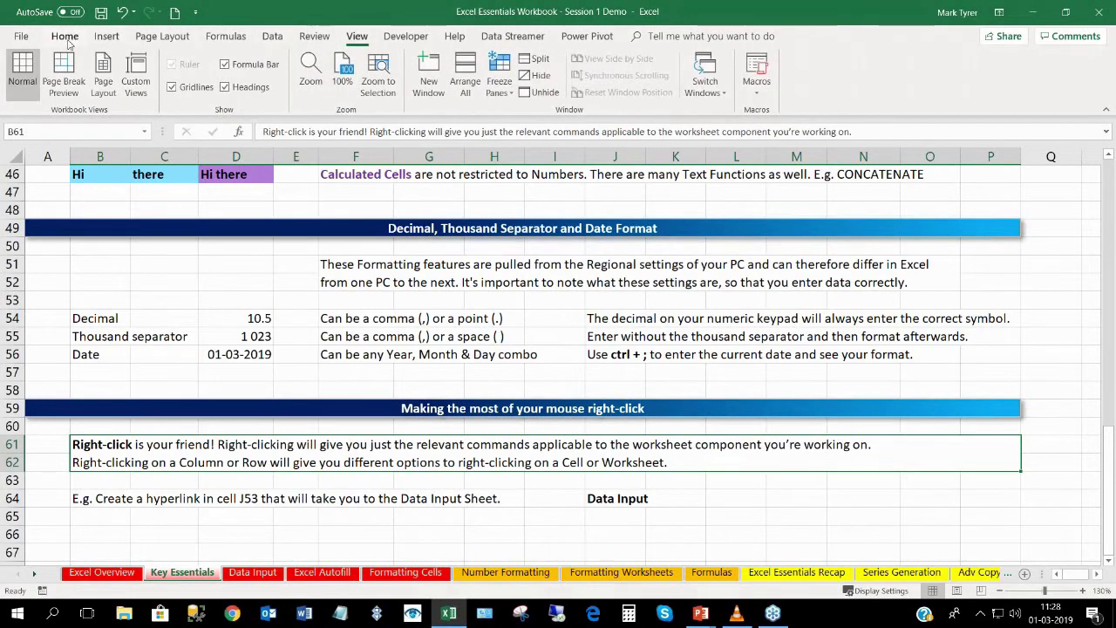
left_click(66, 39)
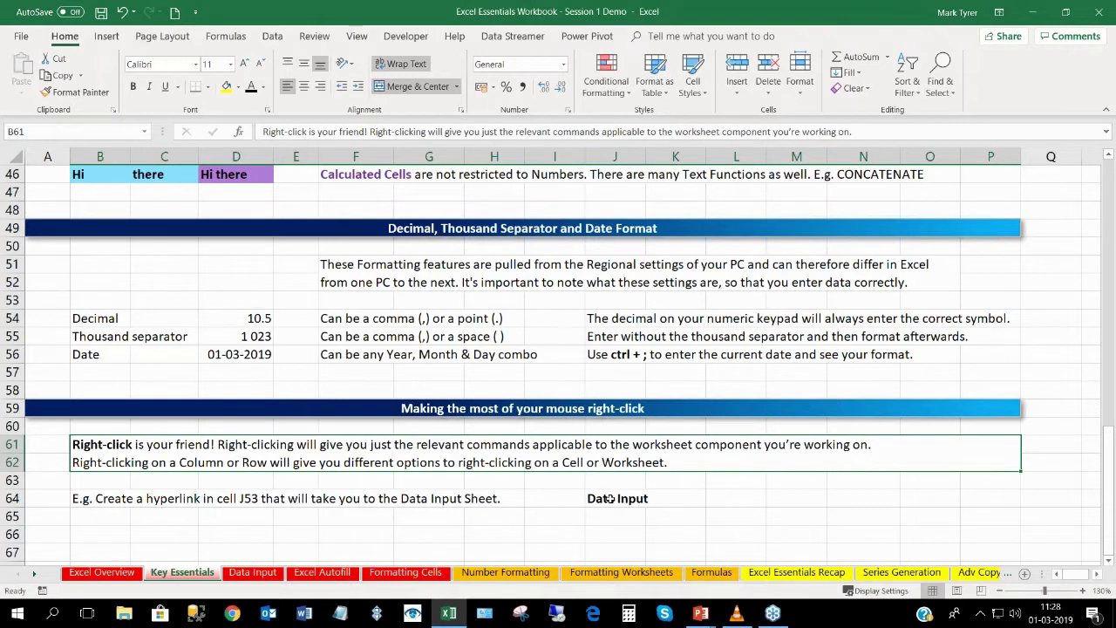
left_click(610, 498)
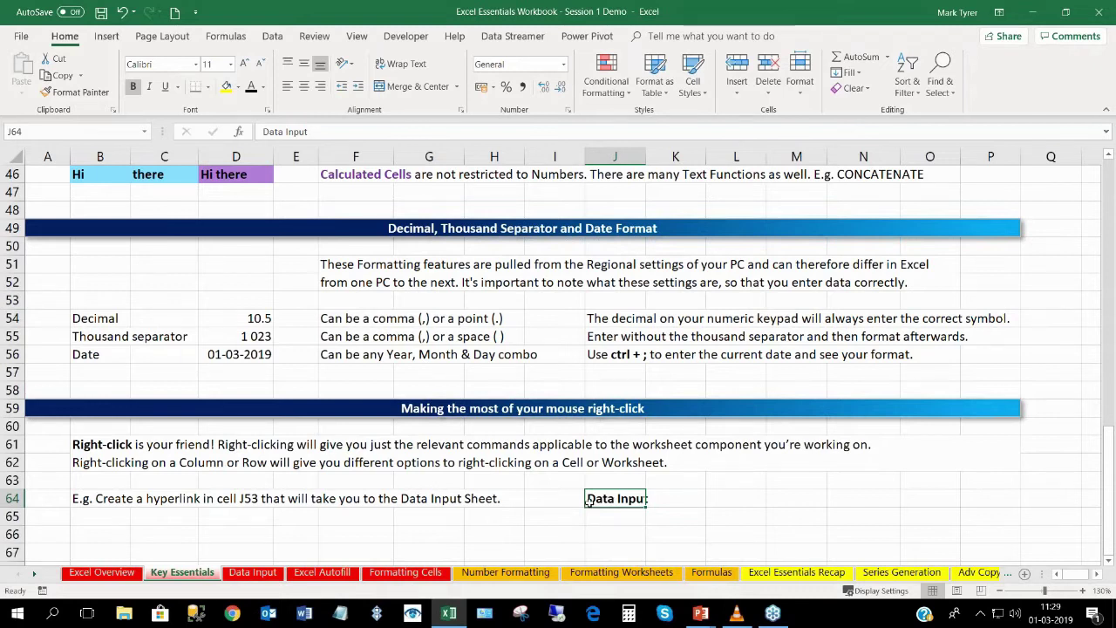
right_click(553, 501)
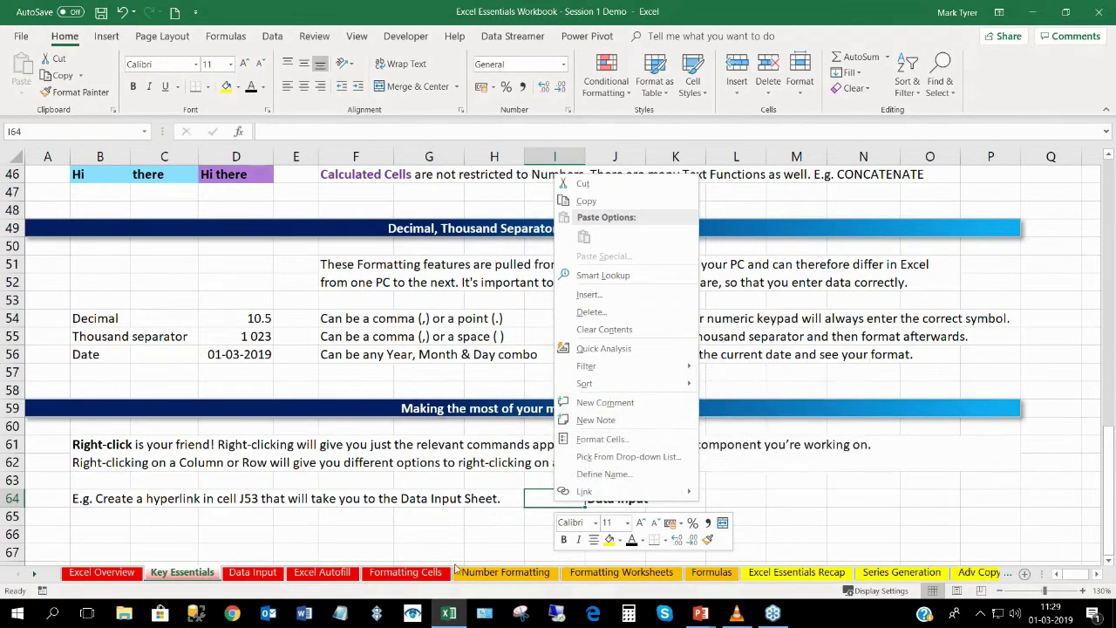
left_click(32, 456)
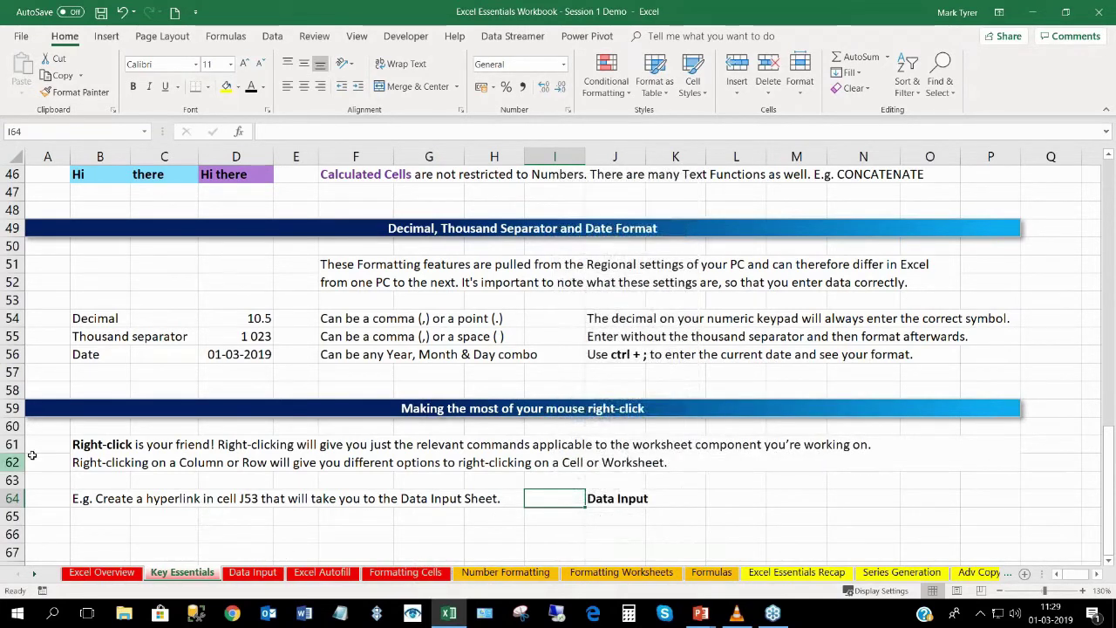
right_click(15, 462)
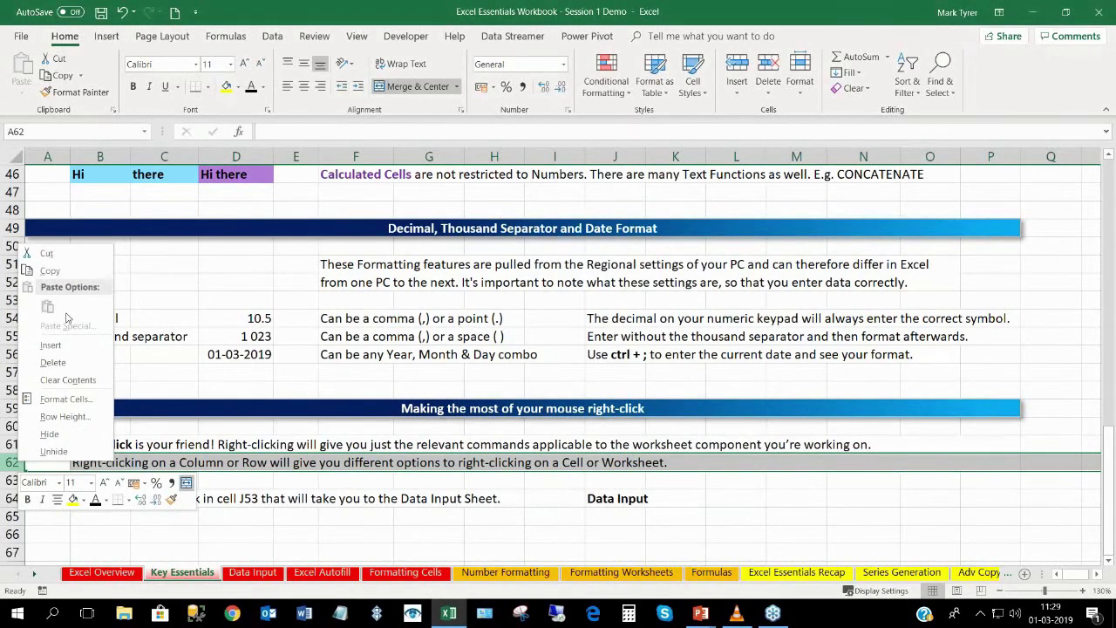
left_click(201, 584)
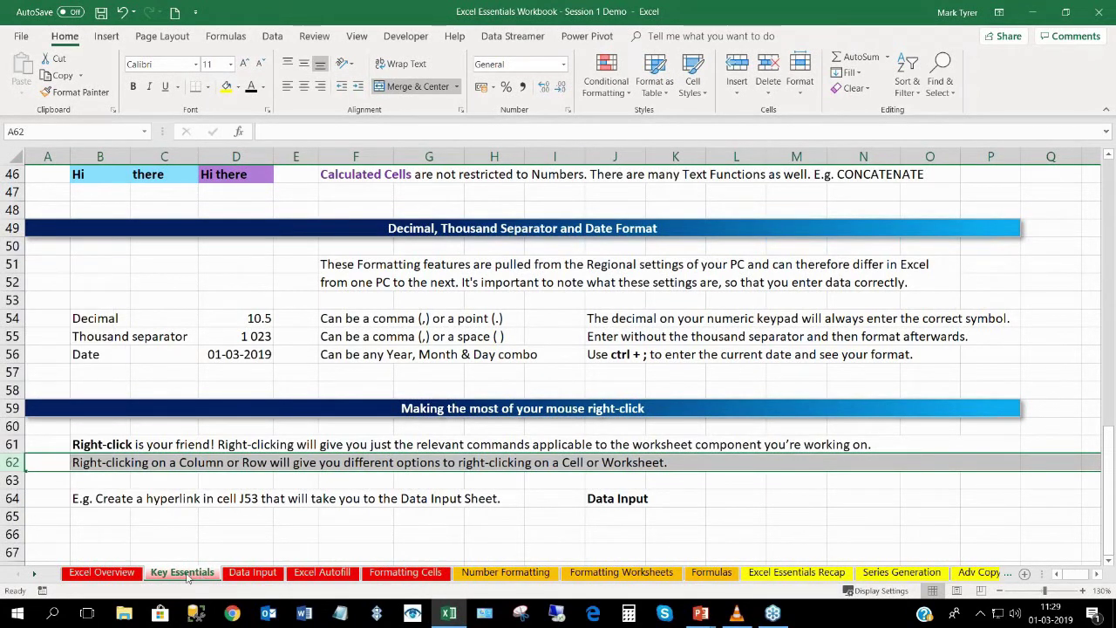
right_click(185, 577)
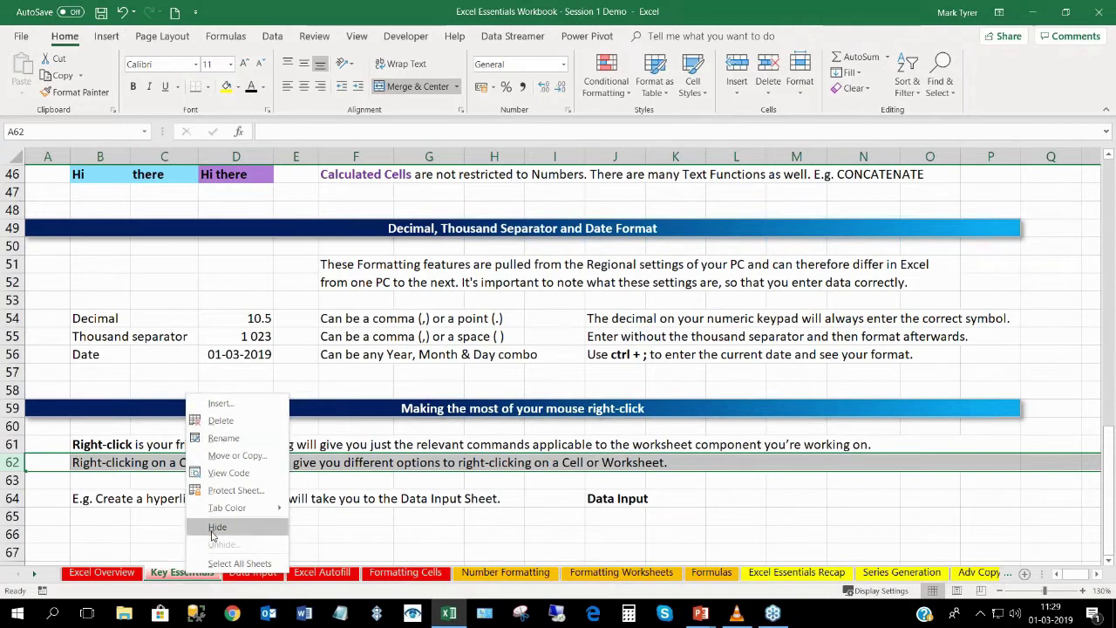
left_click(174, 582)
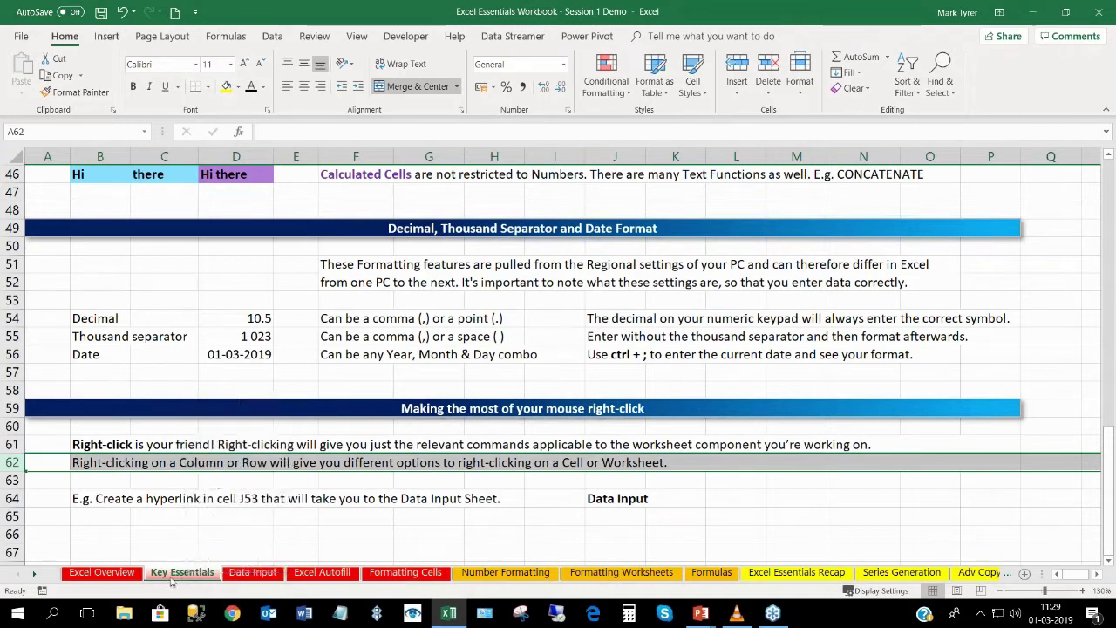
left_click(251, 502)
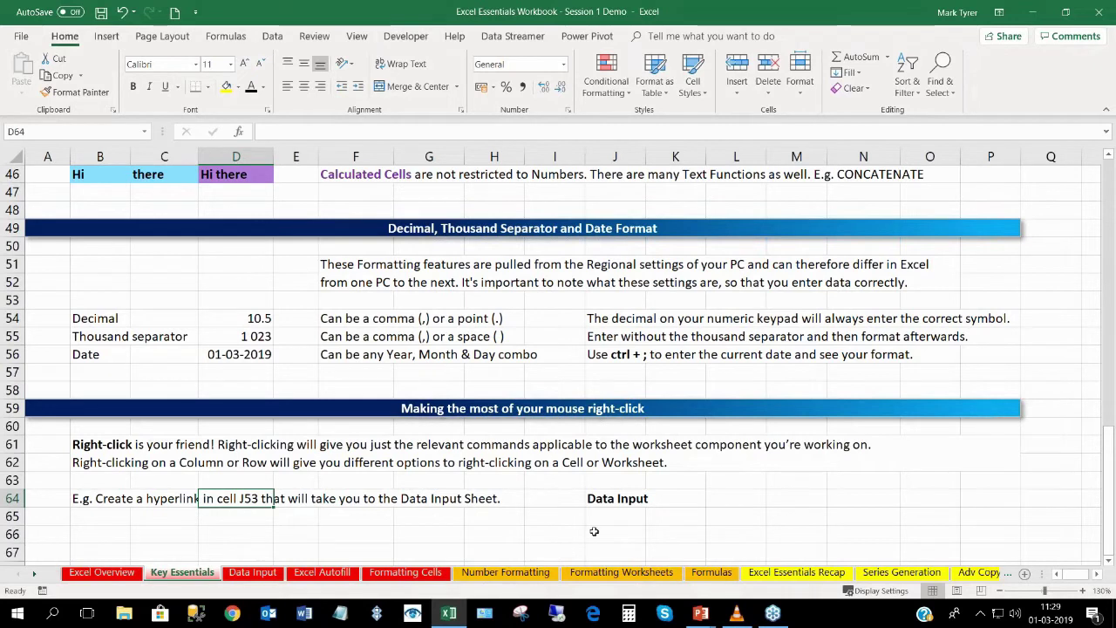
Make J64 a hyperlink to the 'Data Input' sheet in this document.
left_click(610, 501)
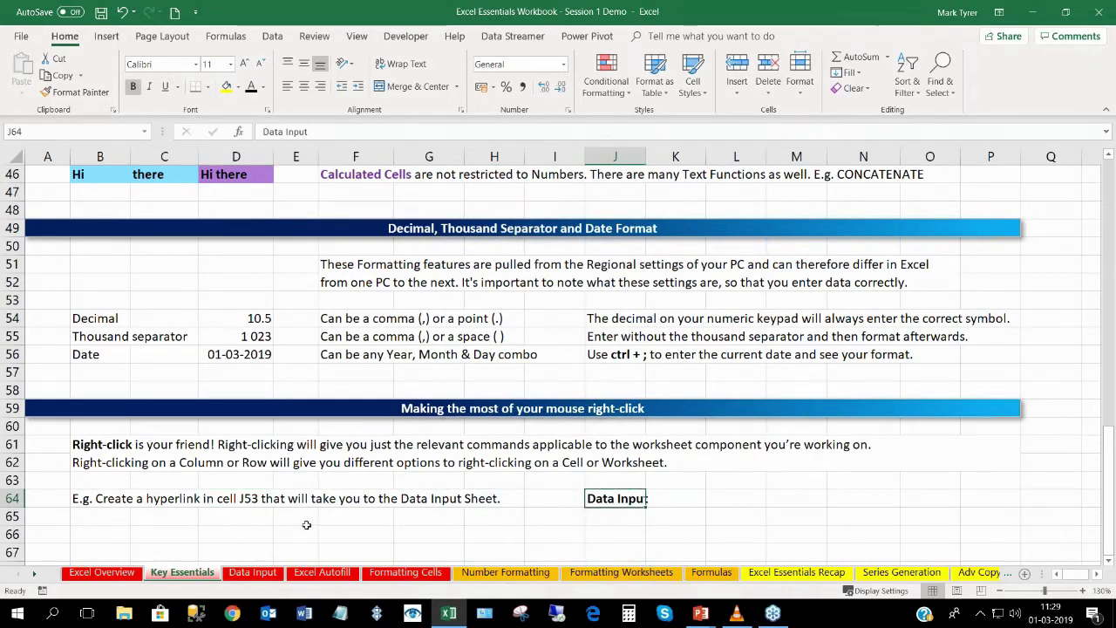
left_click(618, 521)
left_click(617, 500)
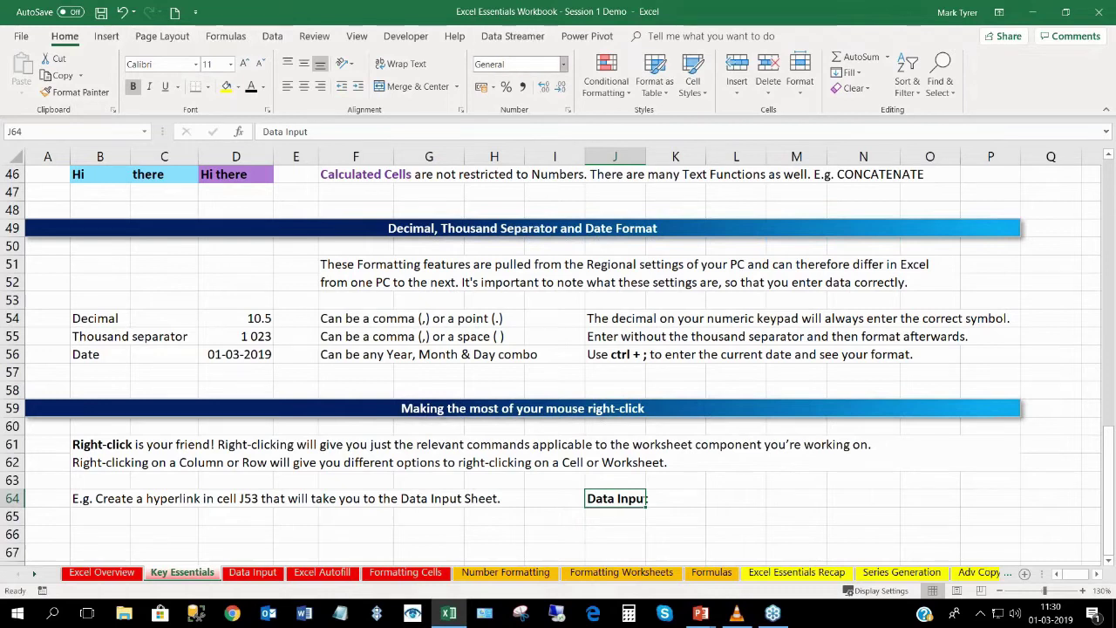
right_click(605, 499)
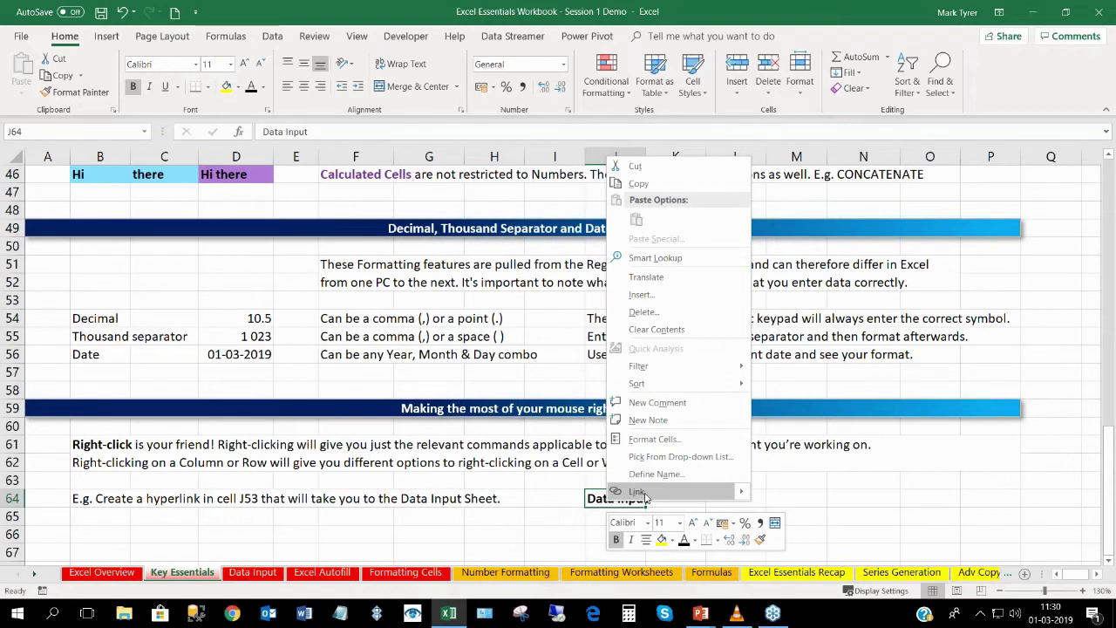
left_click(645, 493)
left_click_drag(365, 202, 534, 177)
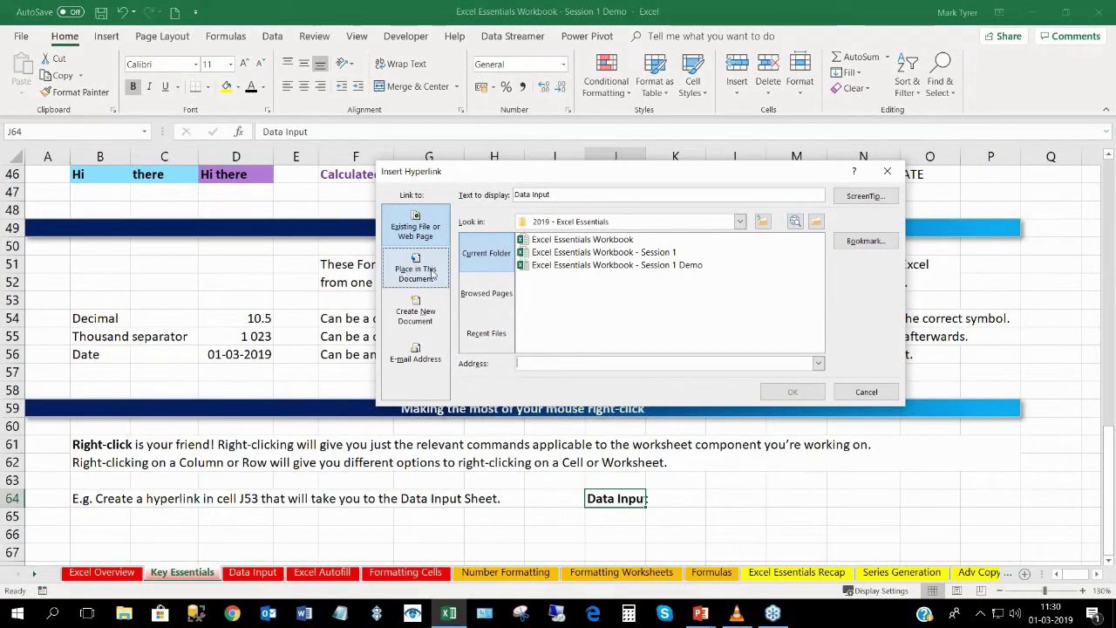
left_click(415, 269)
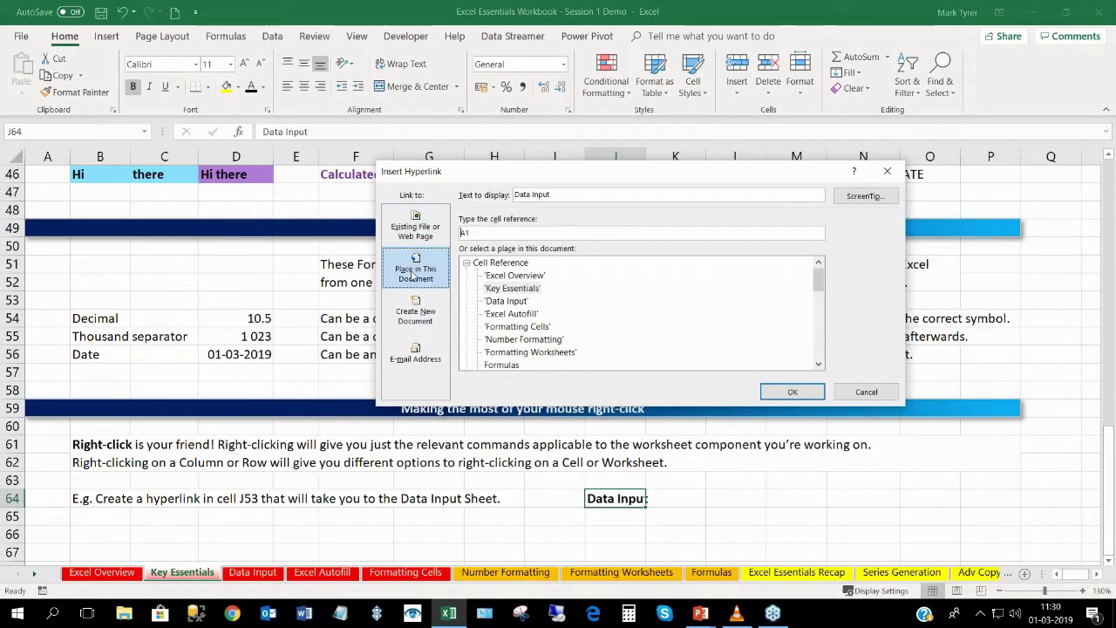
mouse_move(817, 280)
left_mouse_down()
mouse_move(818, 372)
mouse_move(810, 266)
left_mouse_up()
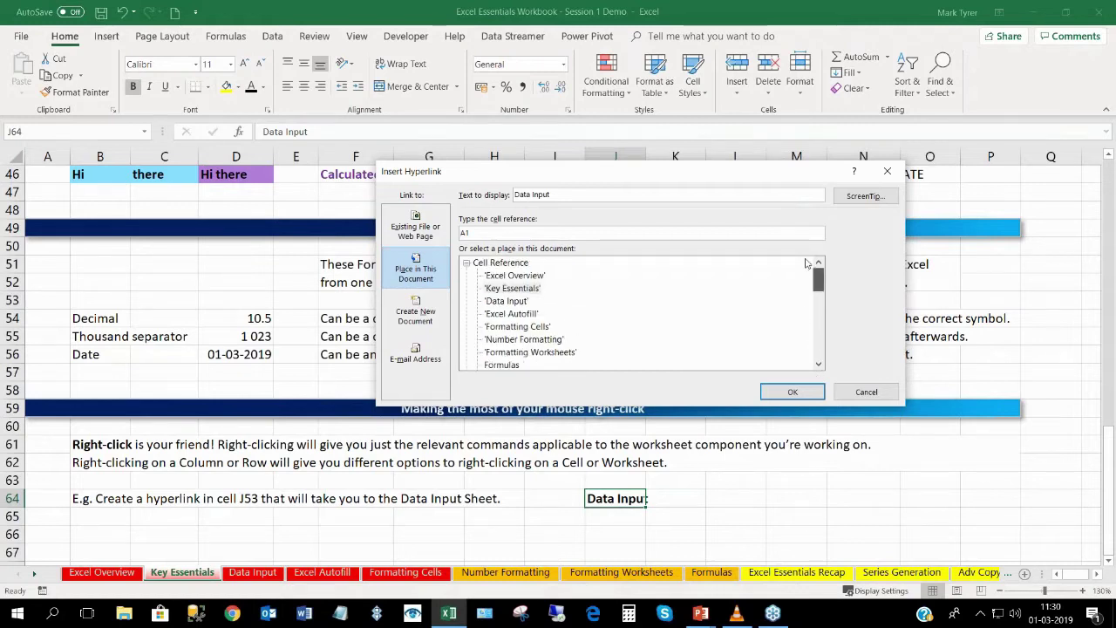
left_click(503, 301)
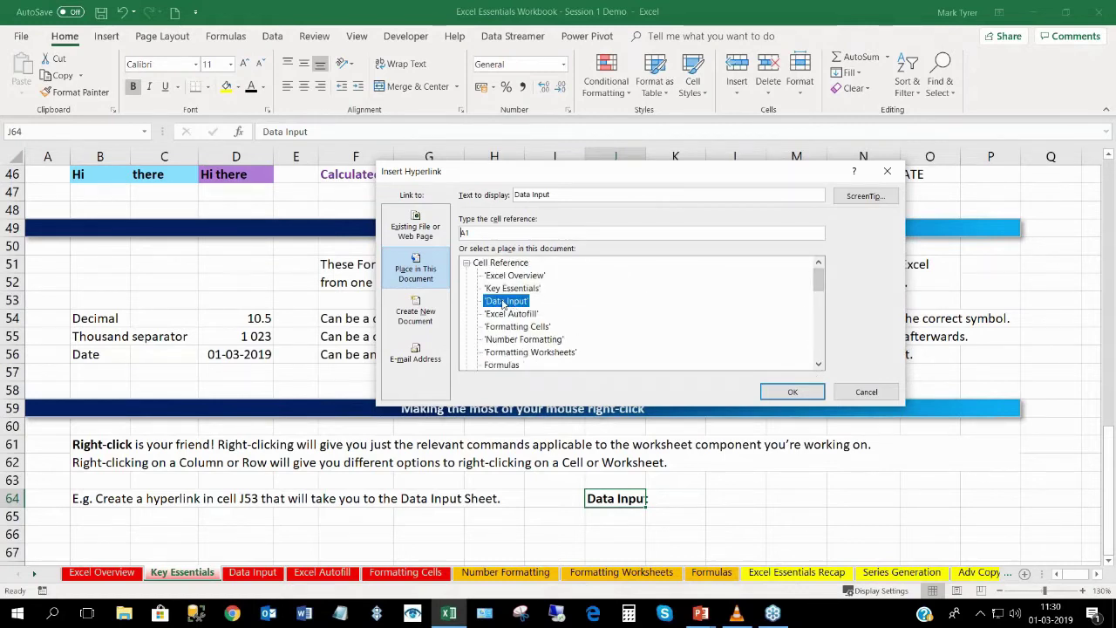
left_click(790, 392)
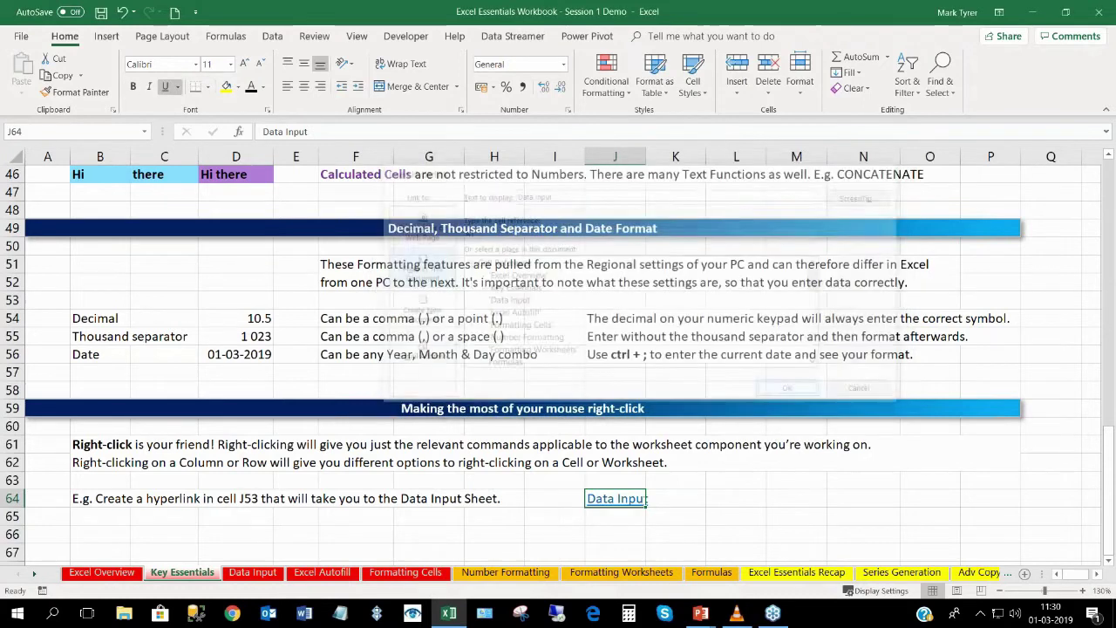
Follow the J64 hyperlink to the Data Input sheet and select B3 under First Name.
left_click(512, 503)
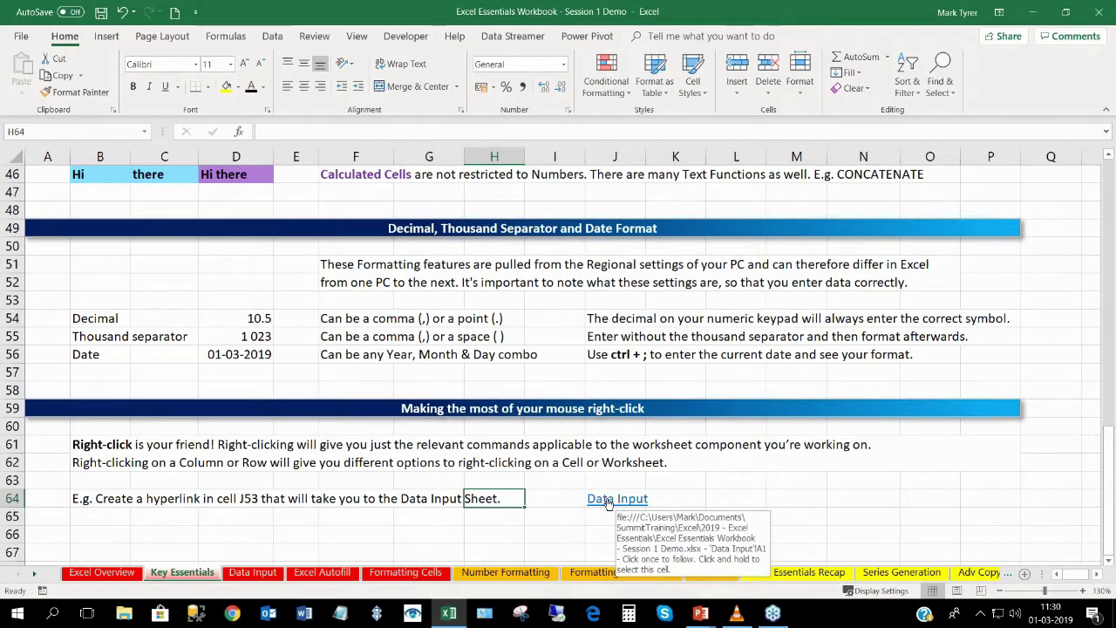
left_click(608, 500)
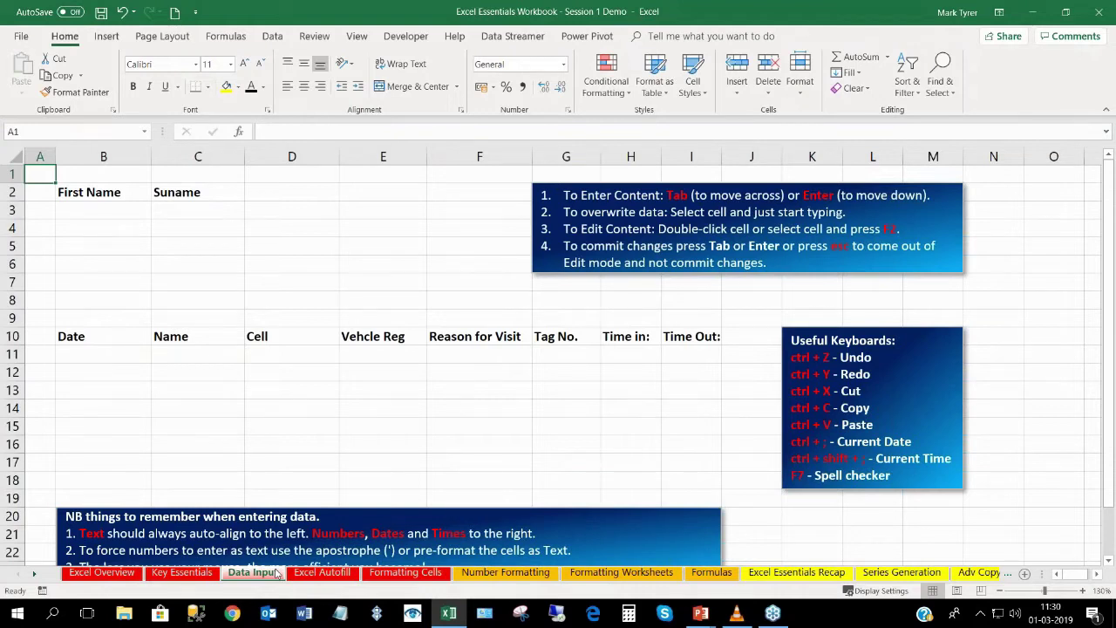
left_click(104, 206)
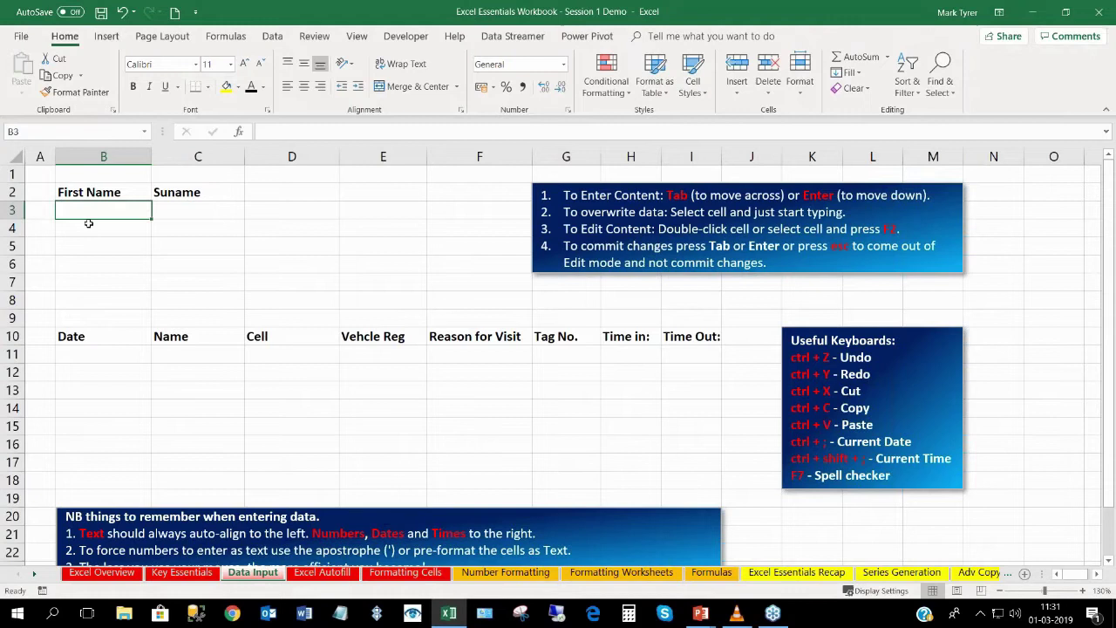
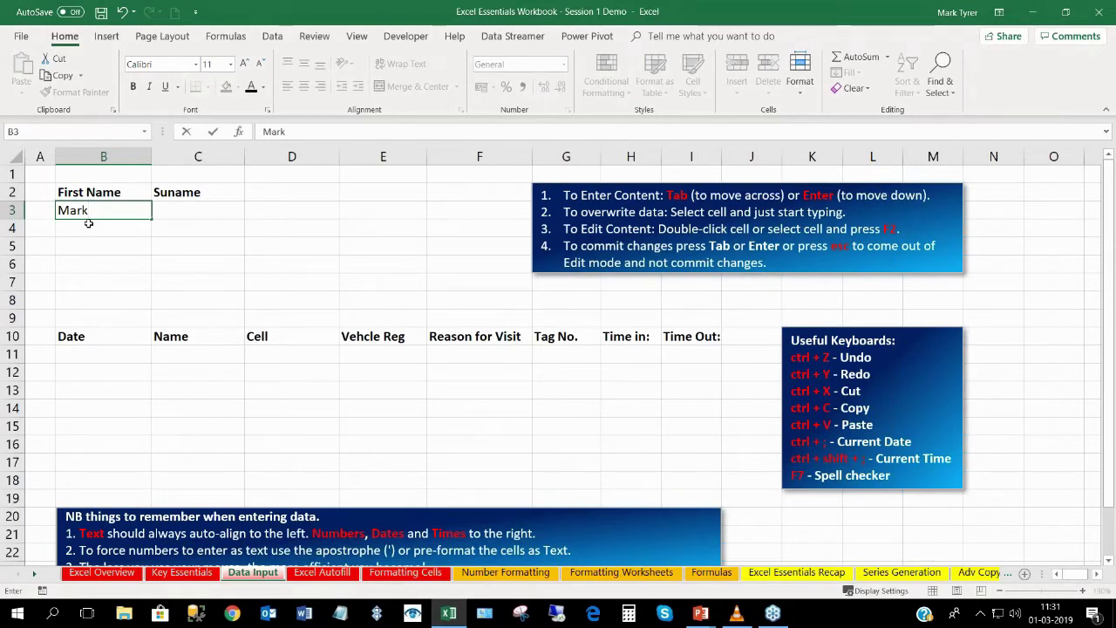
Enter a first name in B3 and a surname in C3.
key("Tab")
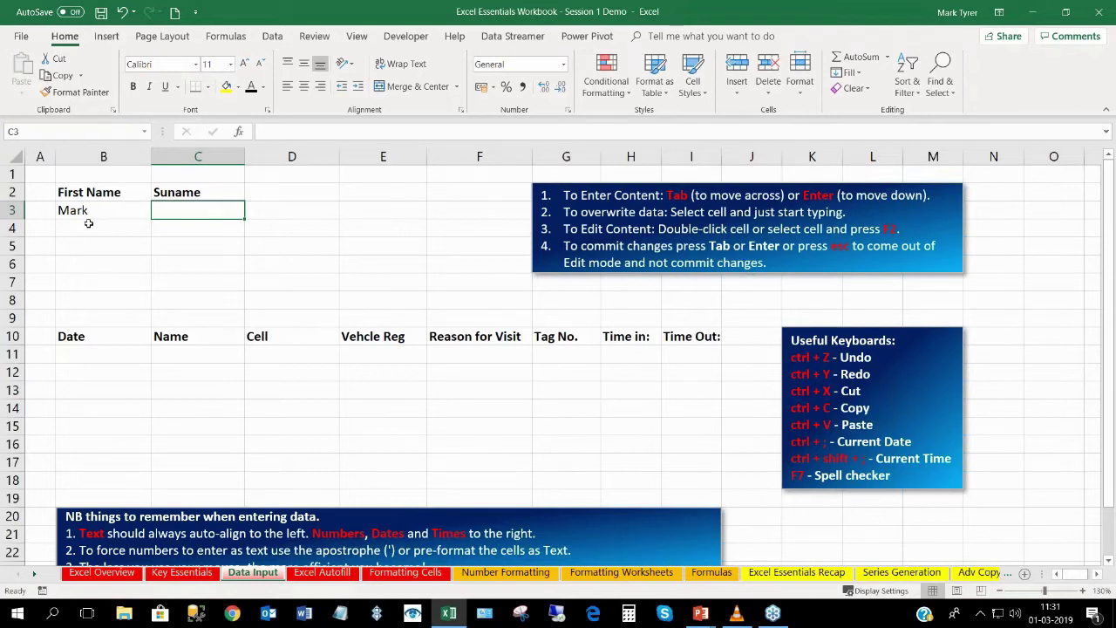
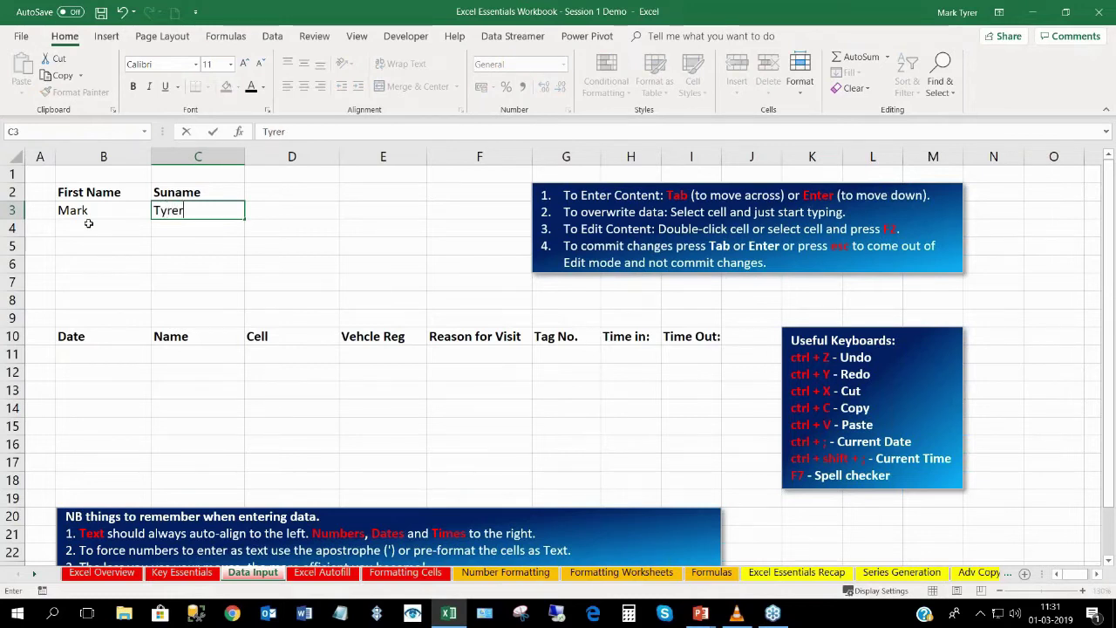
key("Return")
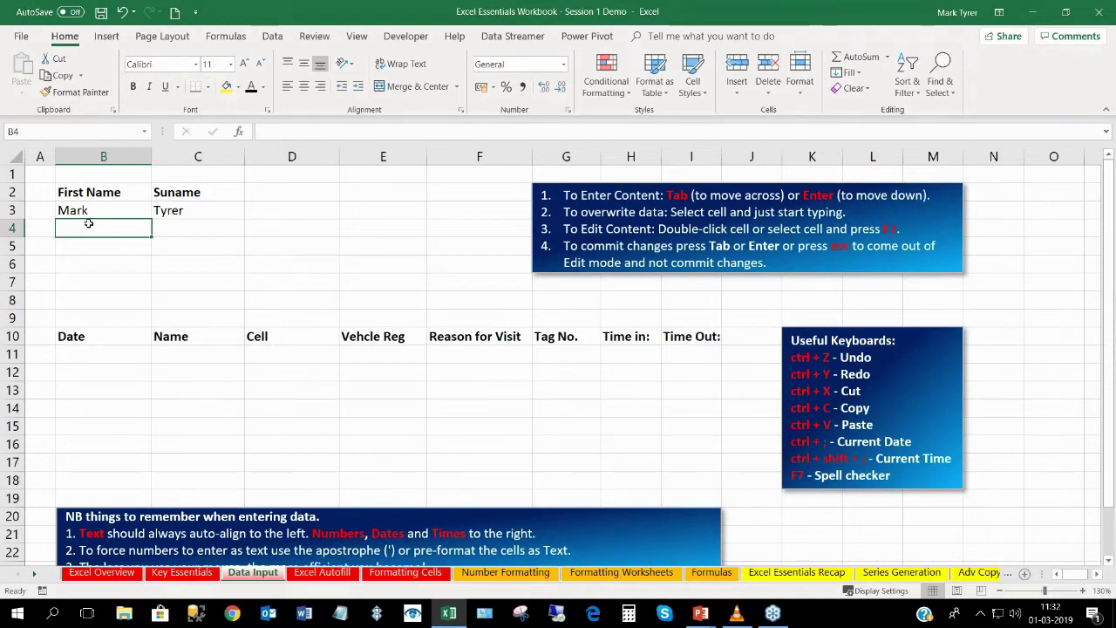
Check the First Name and Suname headings without changing them.
left_click(174, 193)
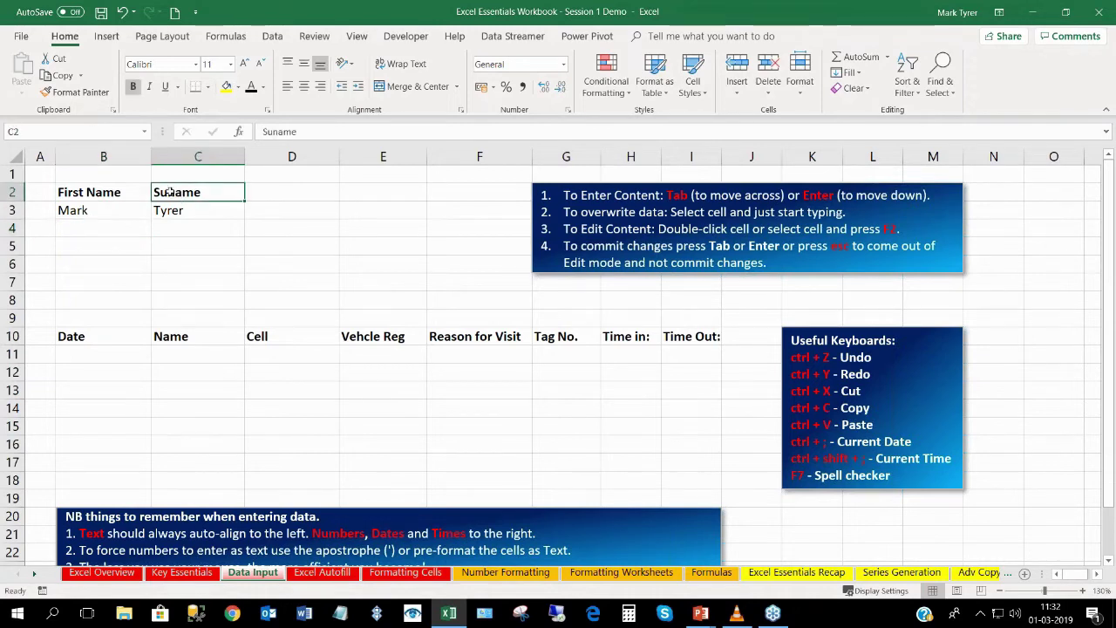
double_click(168, 193)
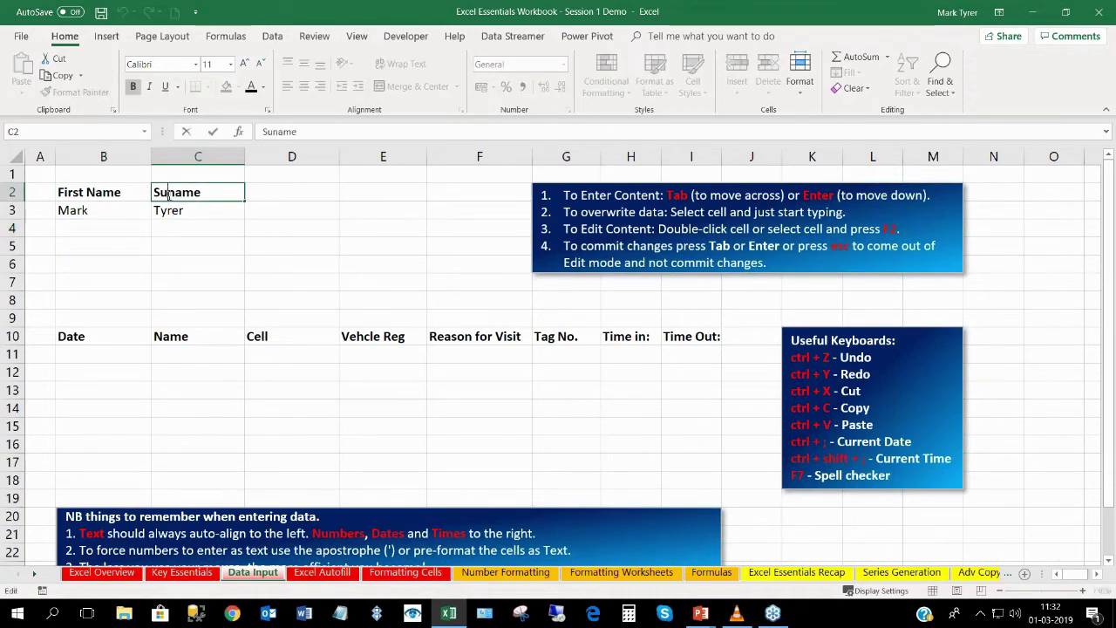
left_click(108, 228)
key("Up")
key("Up")
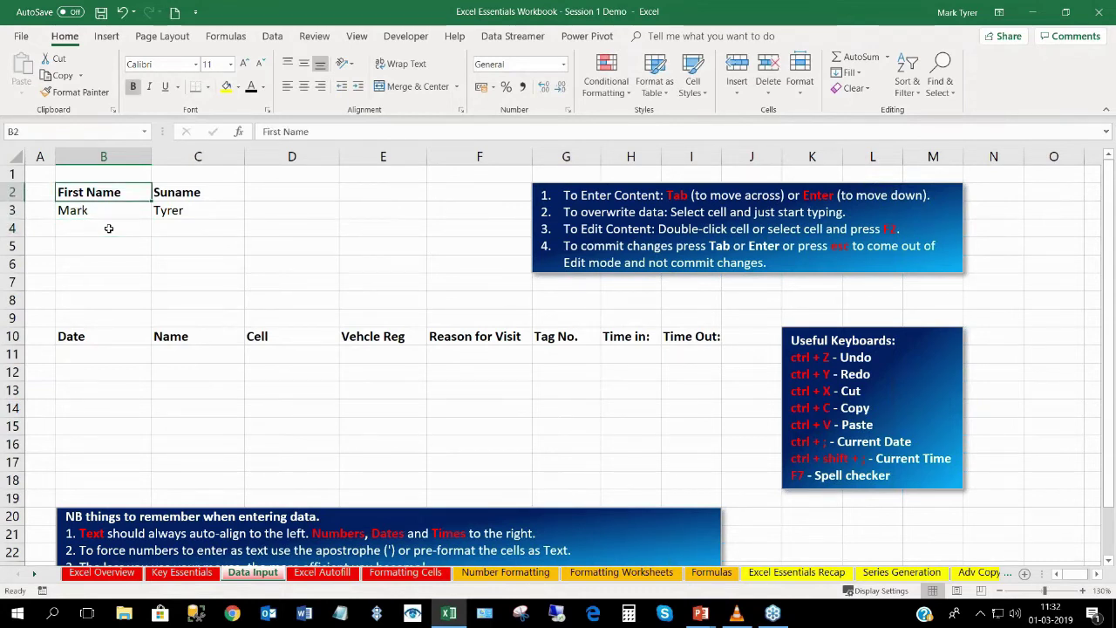
key("Tab")
key("Return")
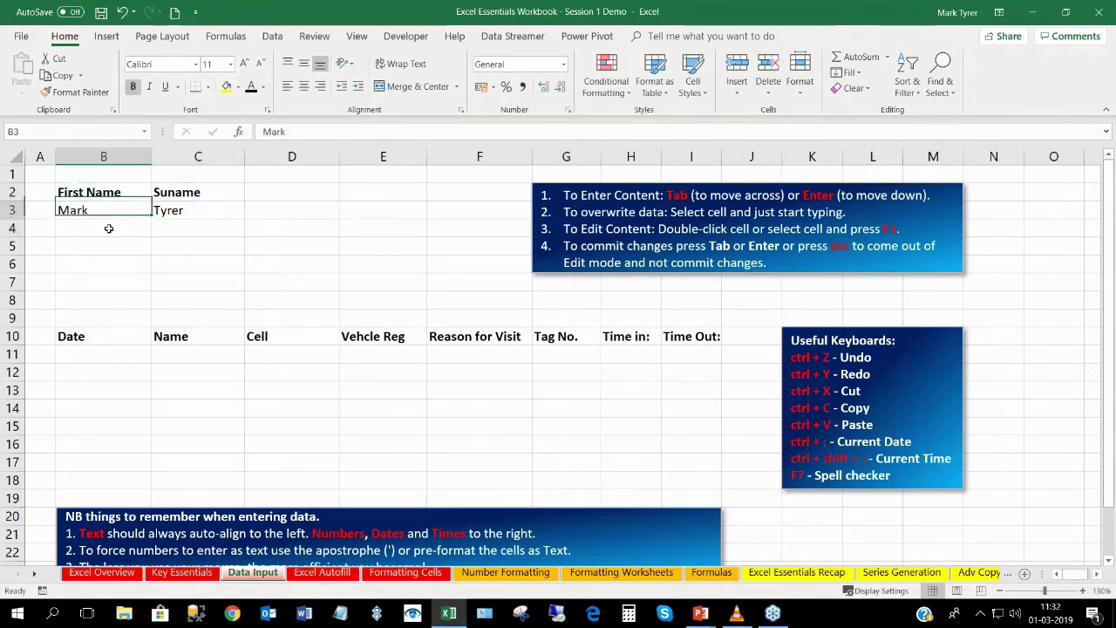
key("Up")
key("Tab")
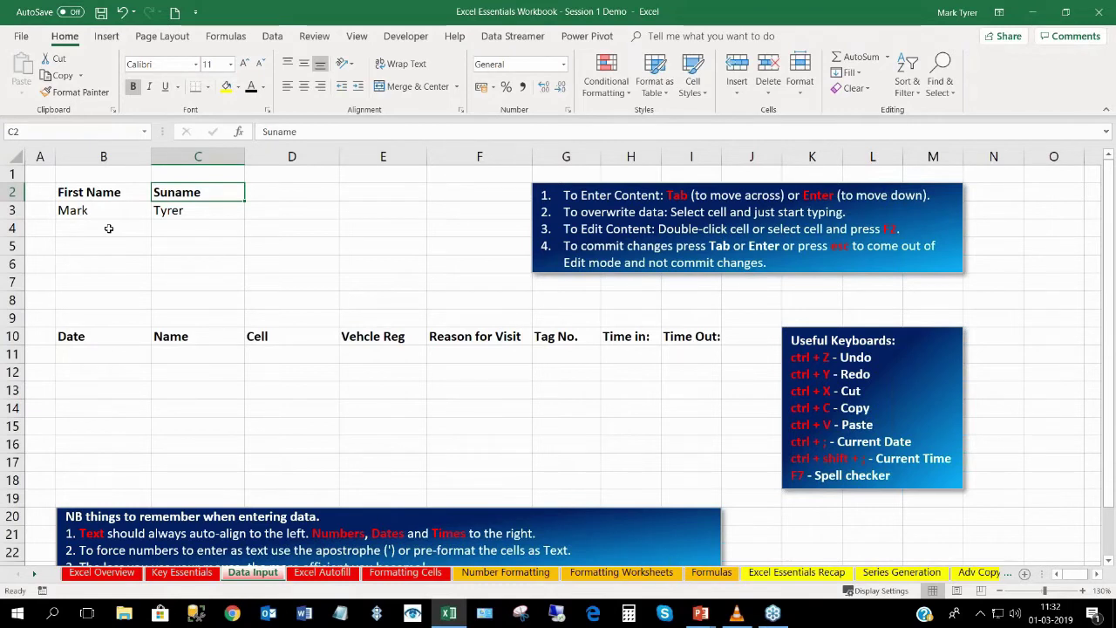
Correct the C2 heading from Suname to Surname.
key("F2")
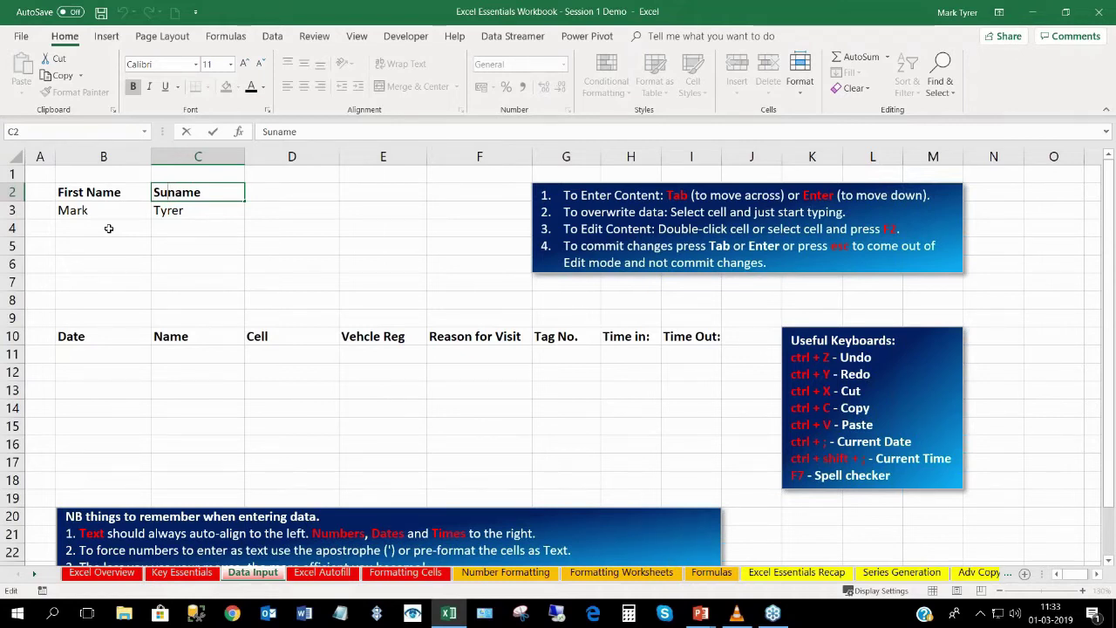
type("r")
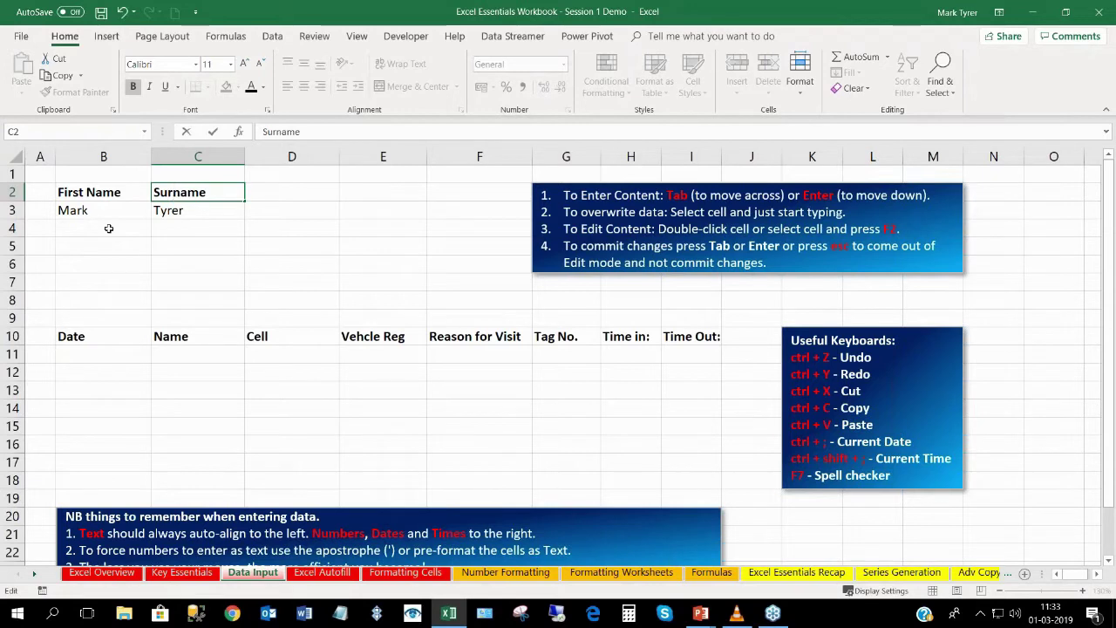
key("Return")
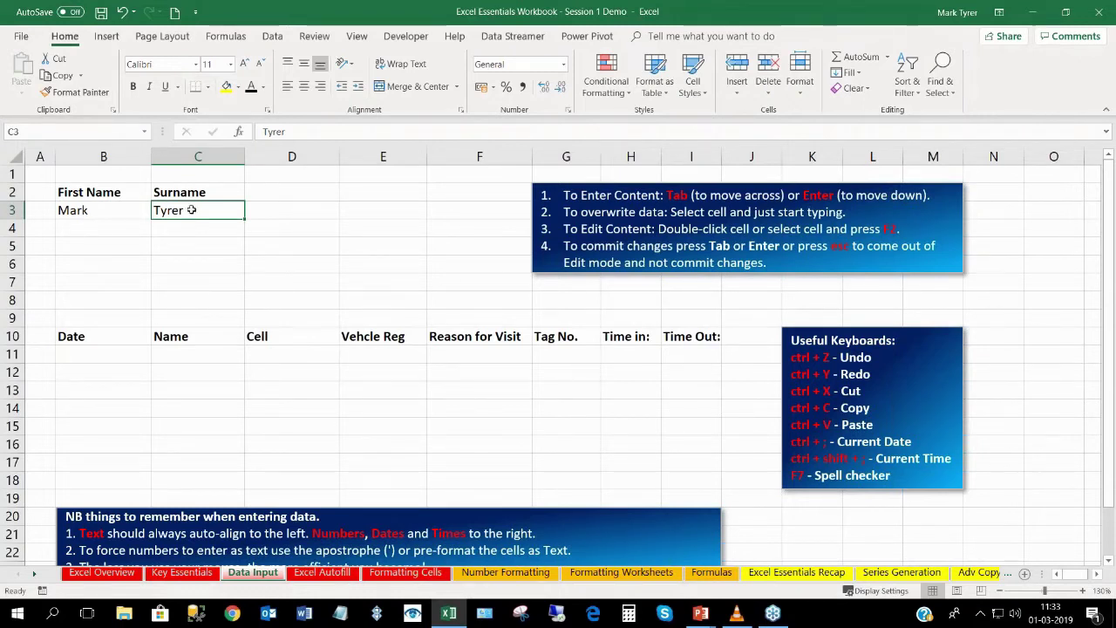
Type junk into the C3 surname and cancel the edit, keeping the original value.
key("F2")
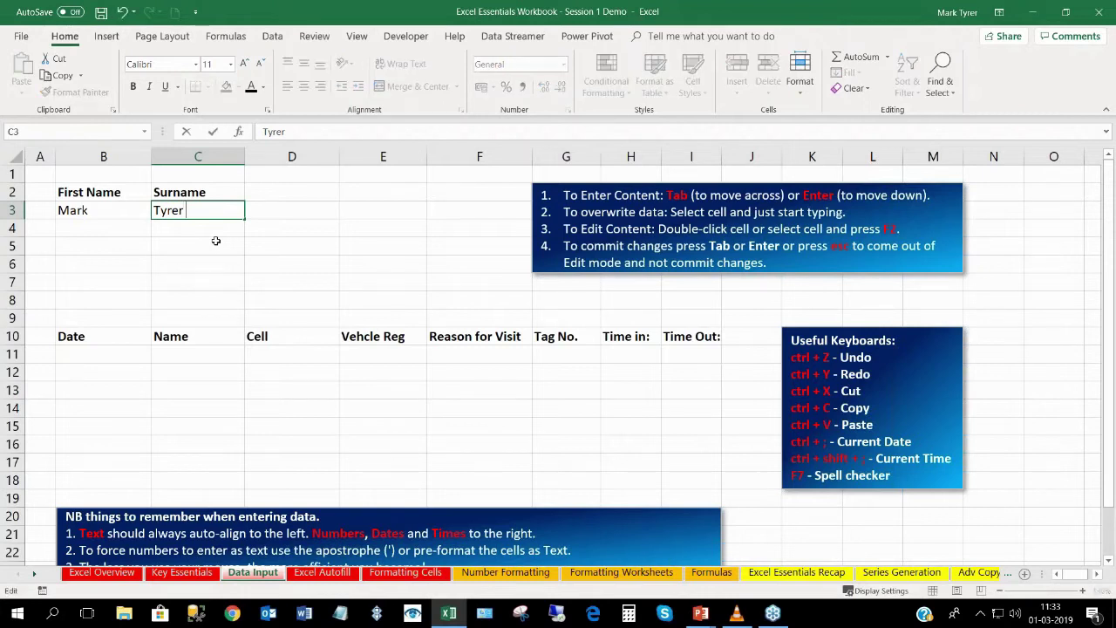
type("ffffffffffffffffffffk")
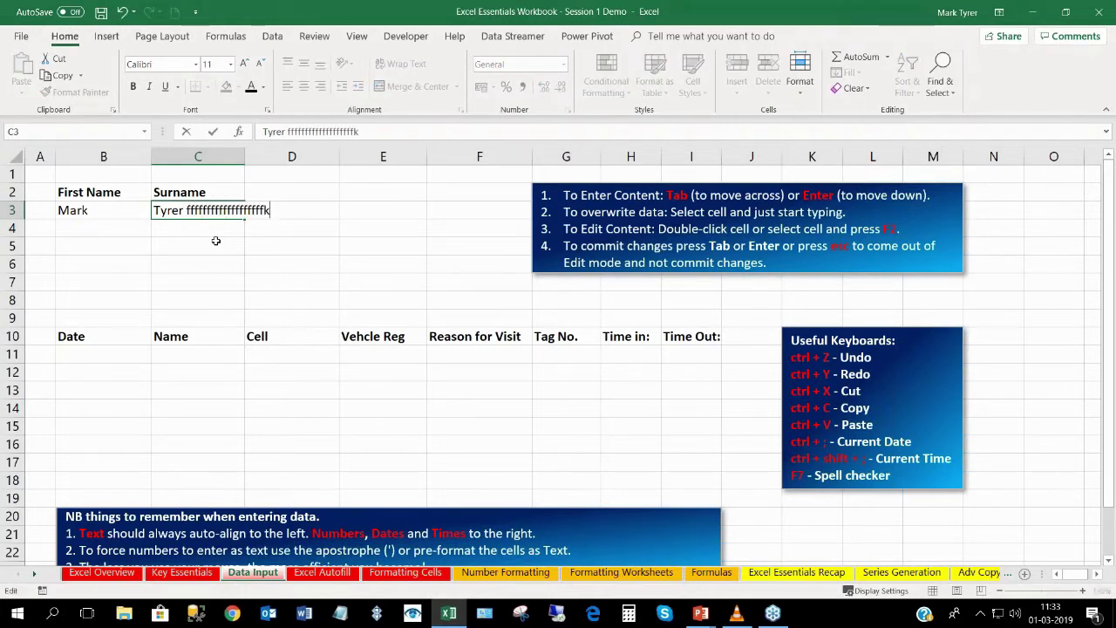
type("kkkkkkkkkkkkkkkkkkkkkkkkkkkkllll")
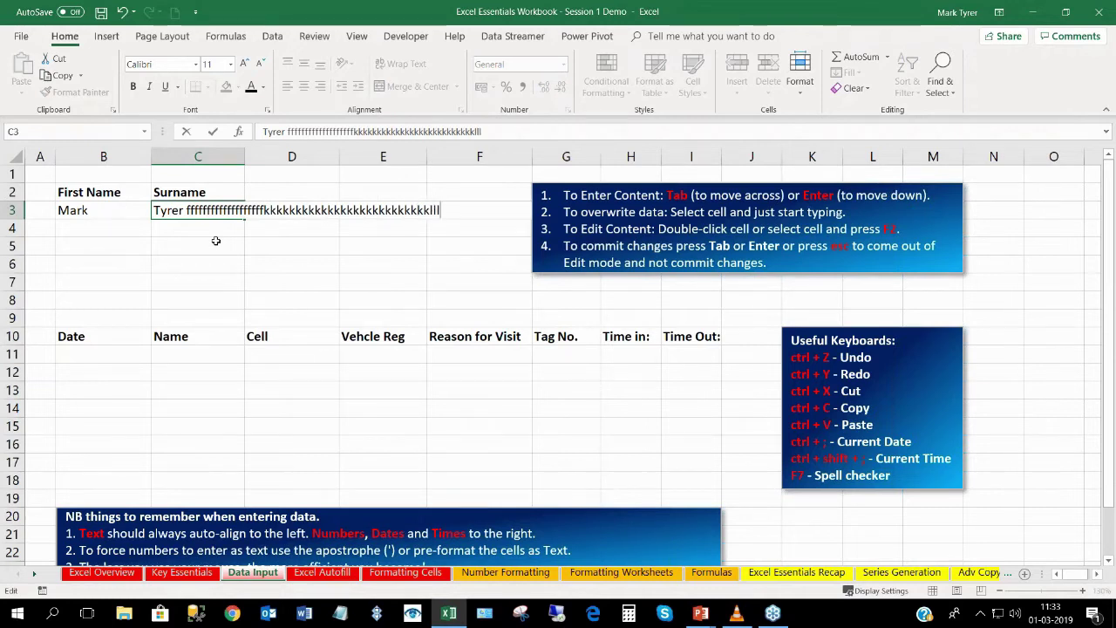
type("lllllllllllllllllllllll")
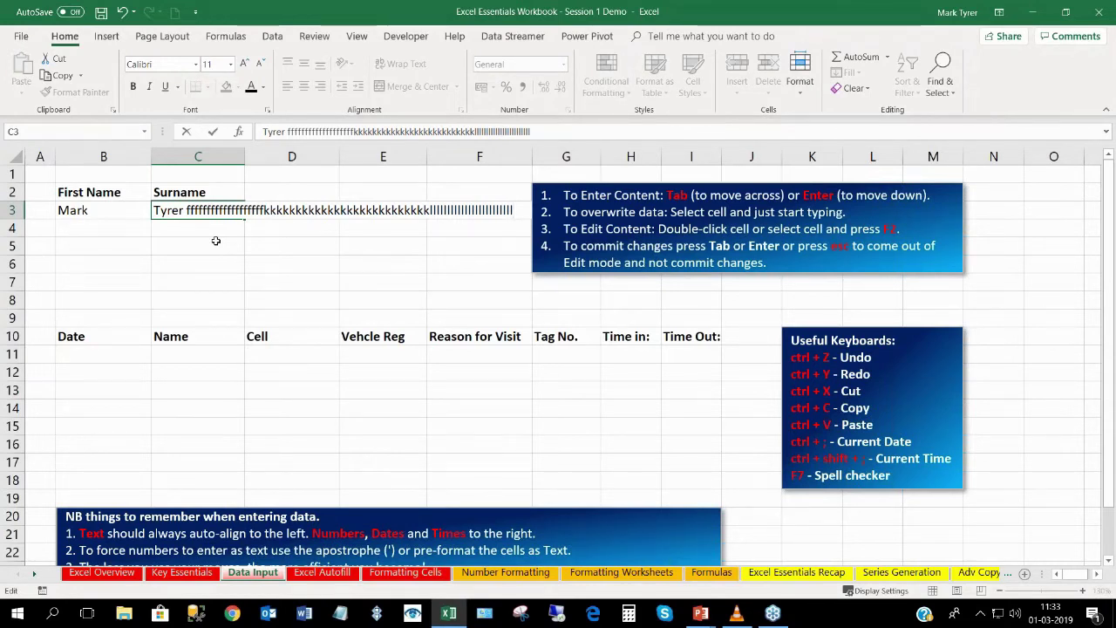
key("Escape")
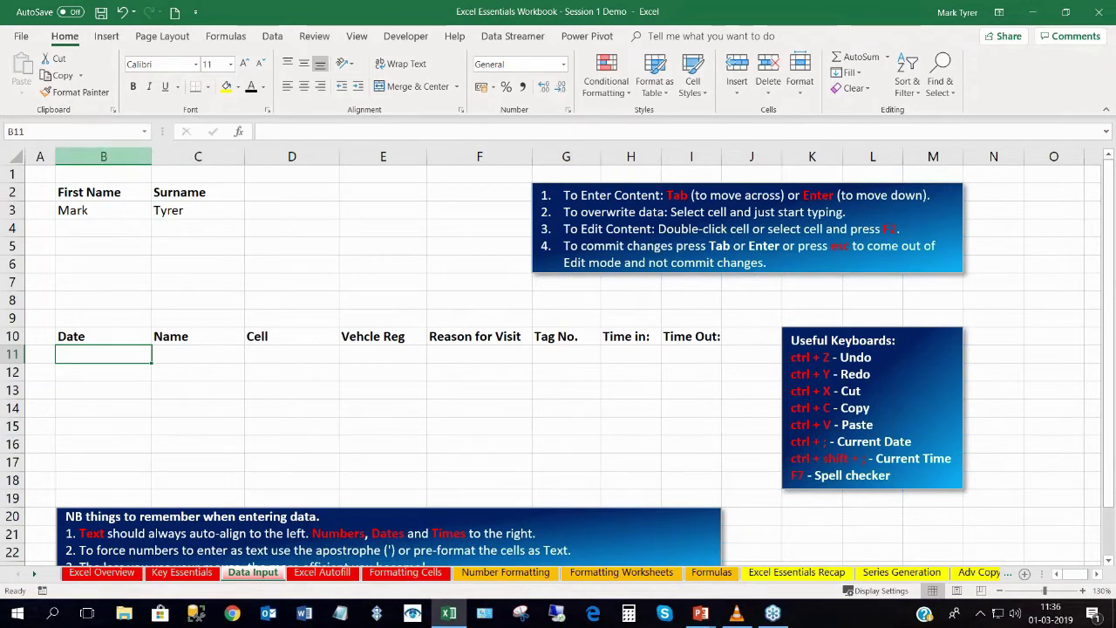
Insert today's date, 01-03-2019, into B11 under Date with Ctrl+;.
left_click(93, 335)
left_click(99, 354)
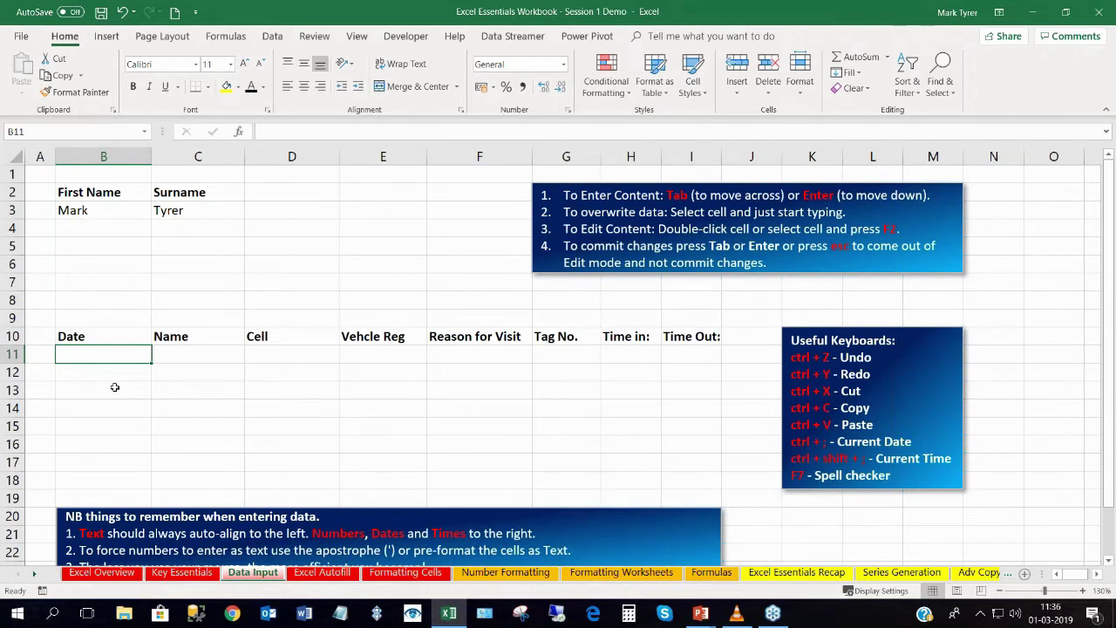
key("ctrl+semicolon")
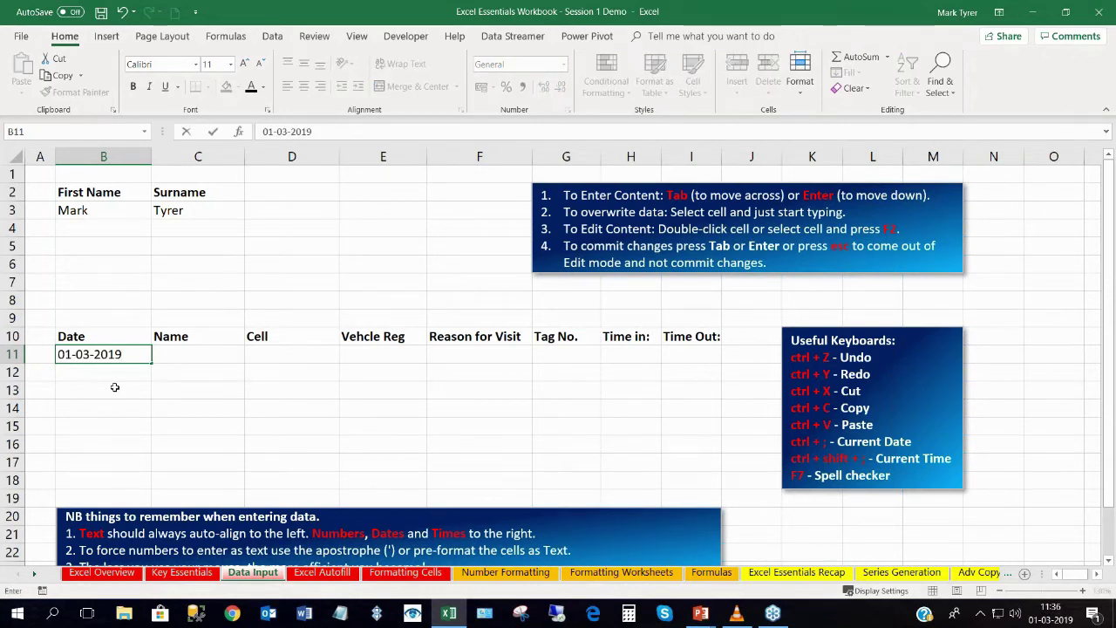
key("Tab")
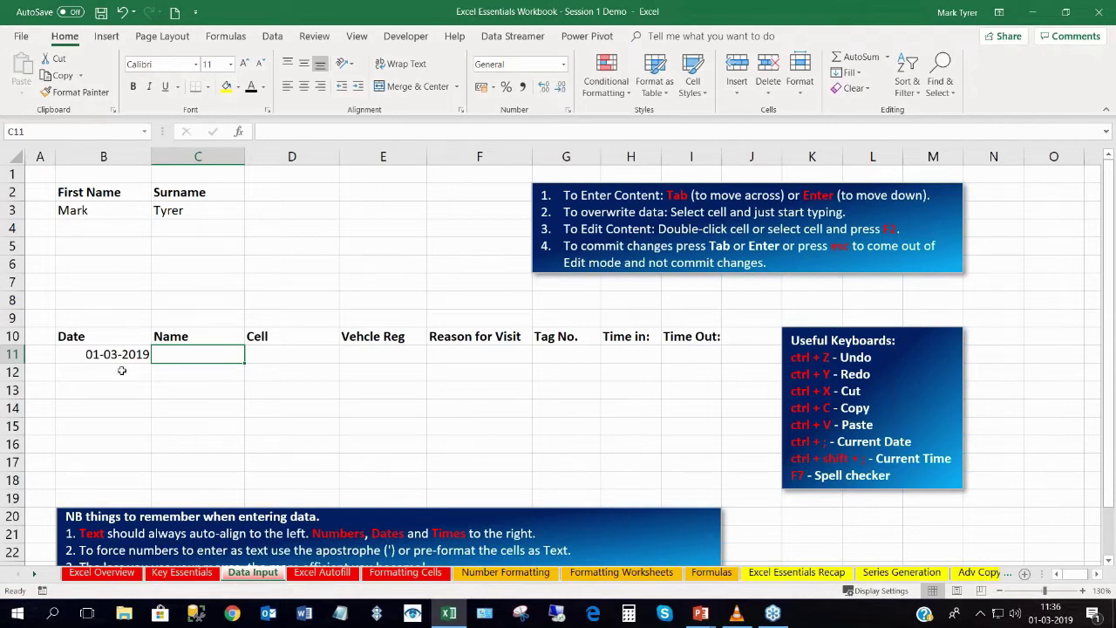
Select the first name and surname cells B3 and C3, ending on B3.
left_click(89, 210)
left_click(165, 210)
left_click(100, 214)
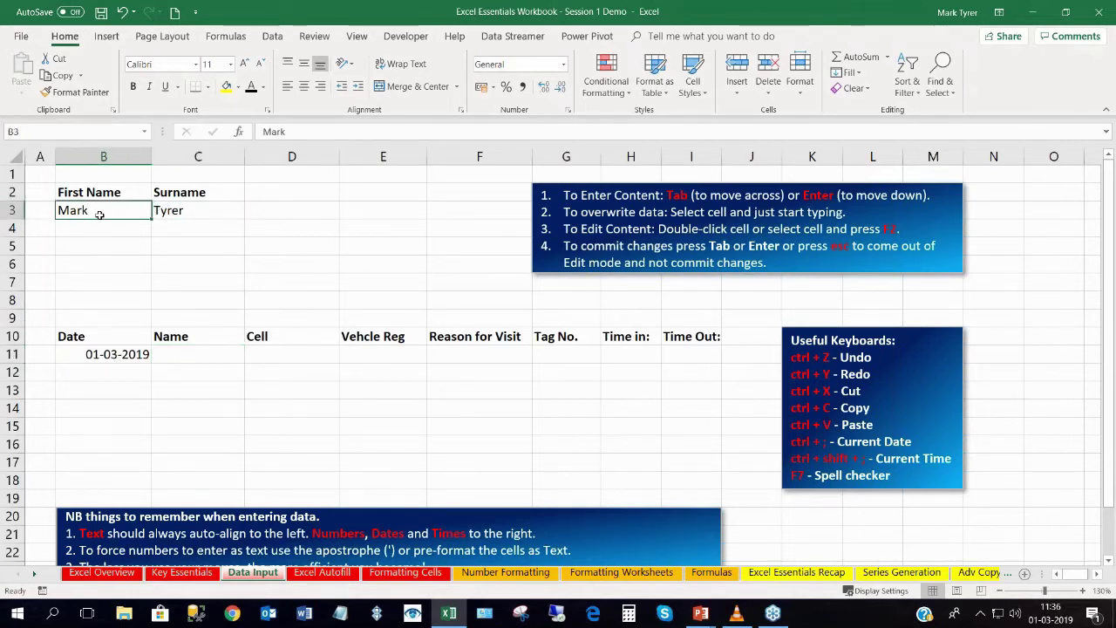
Copy the first name from B3 into C11 under Name.
left_click(170, 213)
left_click(118, 216)
left_click(161, 216)
left_click(103, 215)
key("ctrl+c")
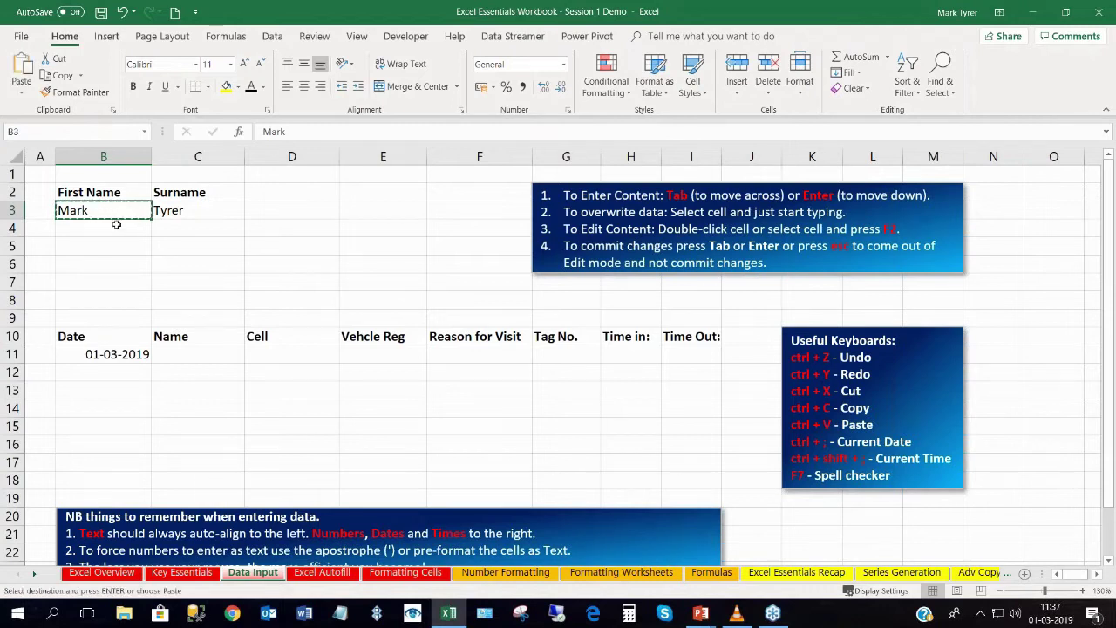
left_click(171, 351)
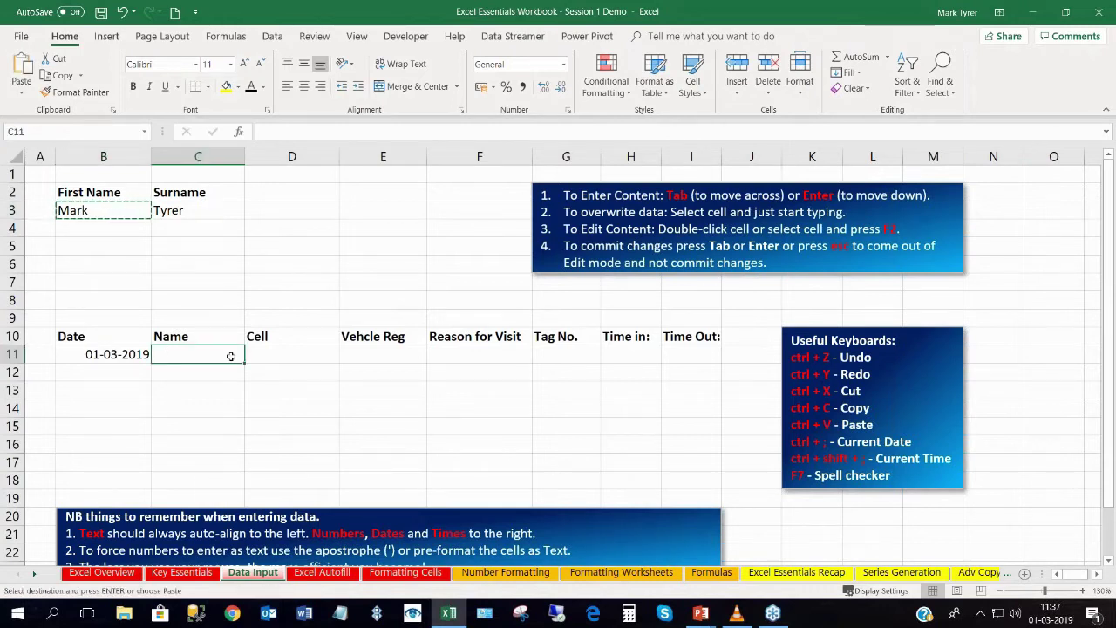
key("ctrl+v")
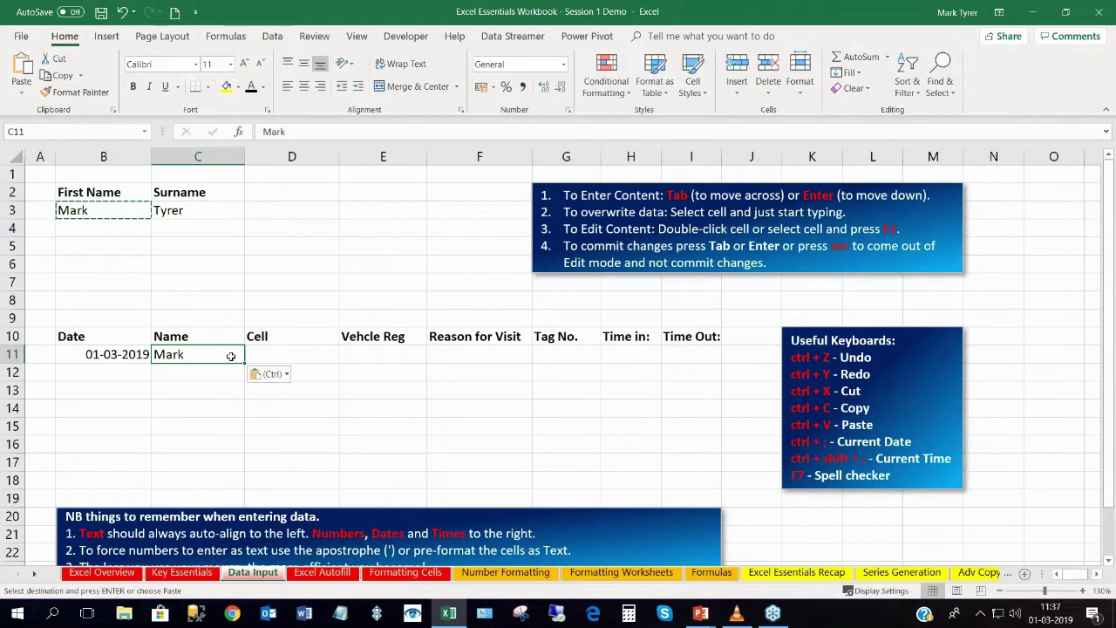
key("Escape")
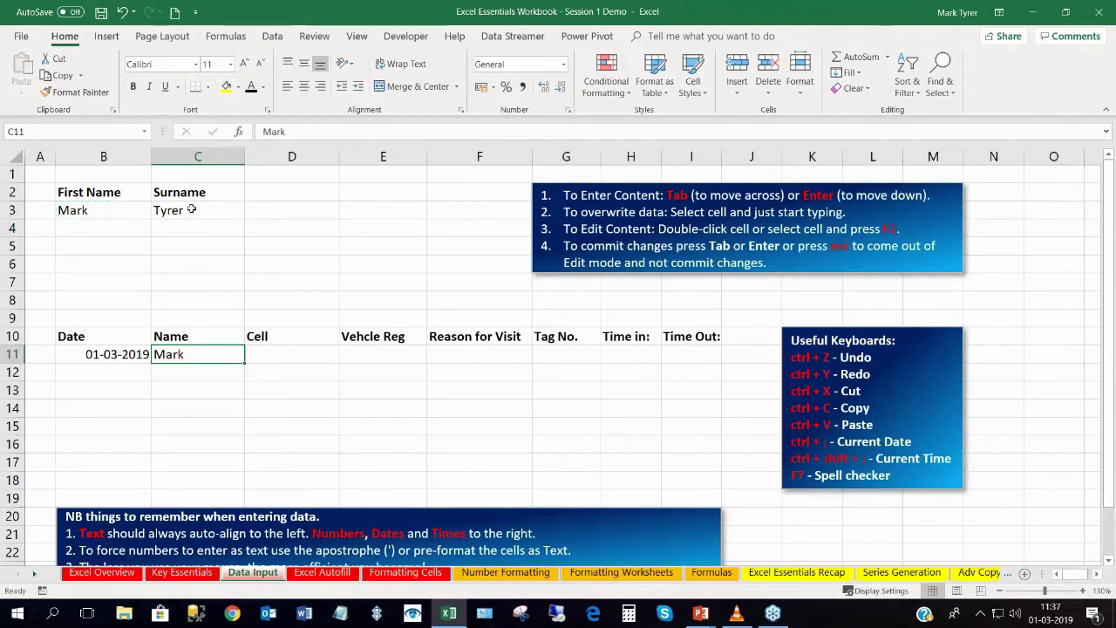
Paste the C3 surname over C11, then undo it to restore the first name.
left_click(191, 210)
key("ctrl+c")
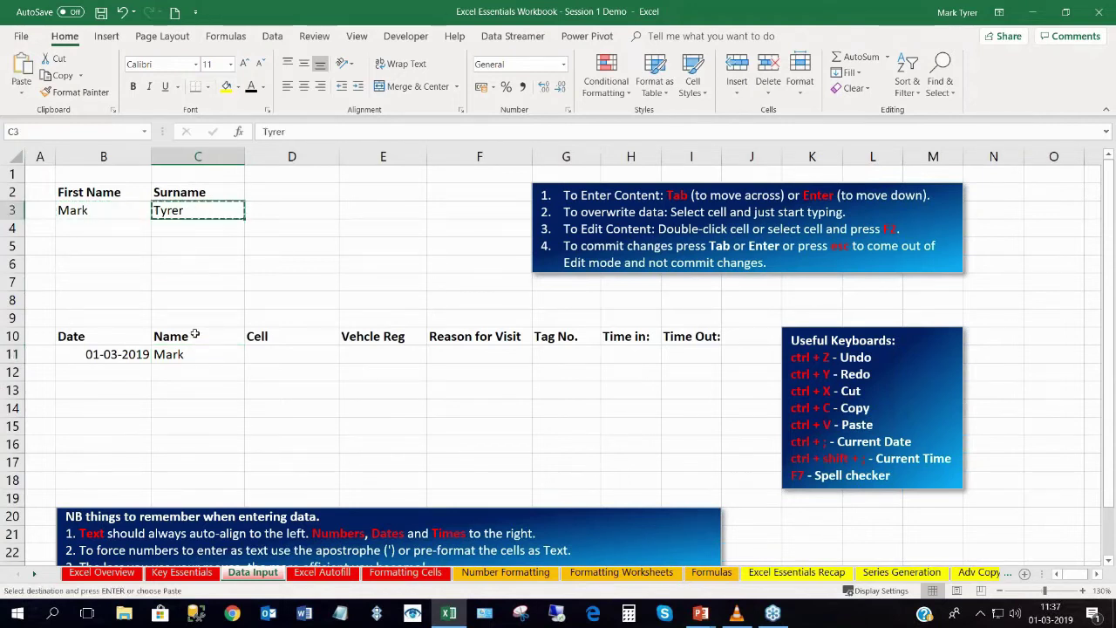
left_click(192, 355)
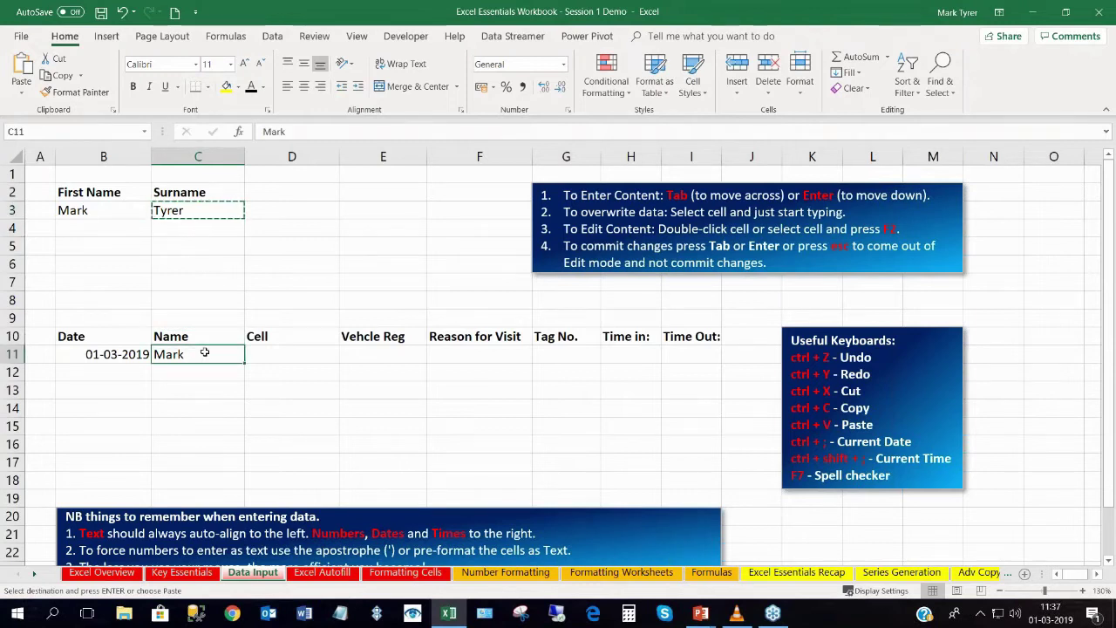
key("ctrl+v")
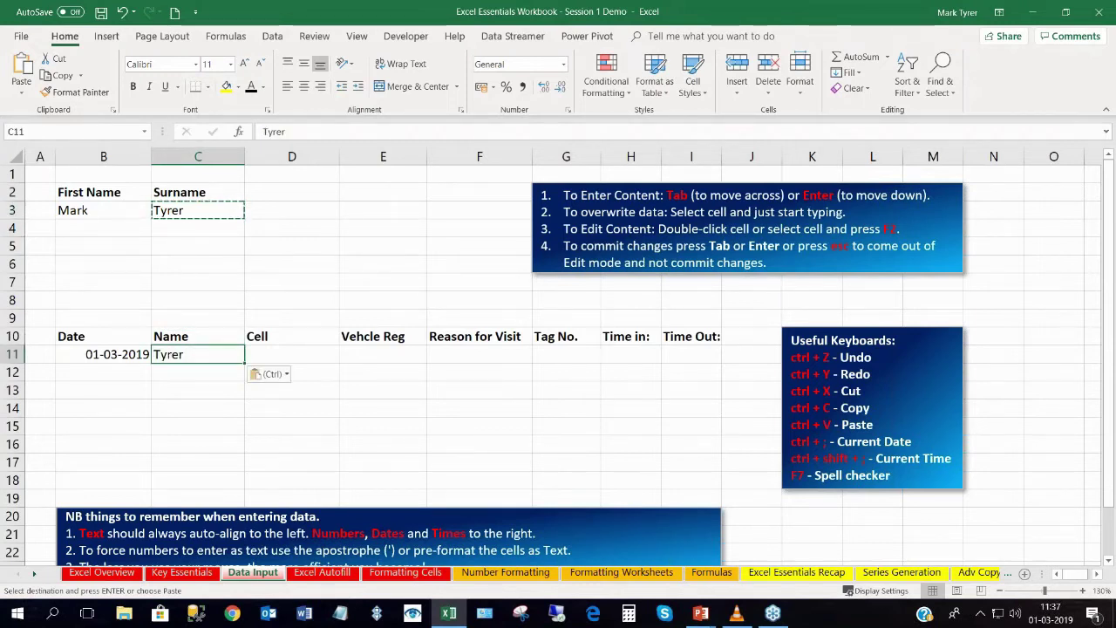
key("ctrl+z")
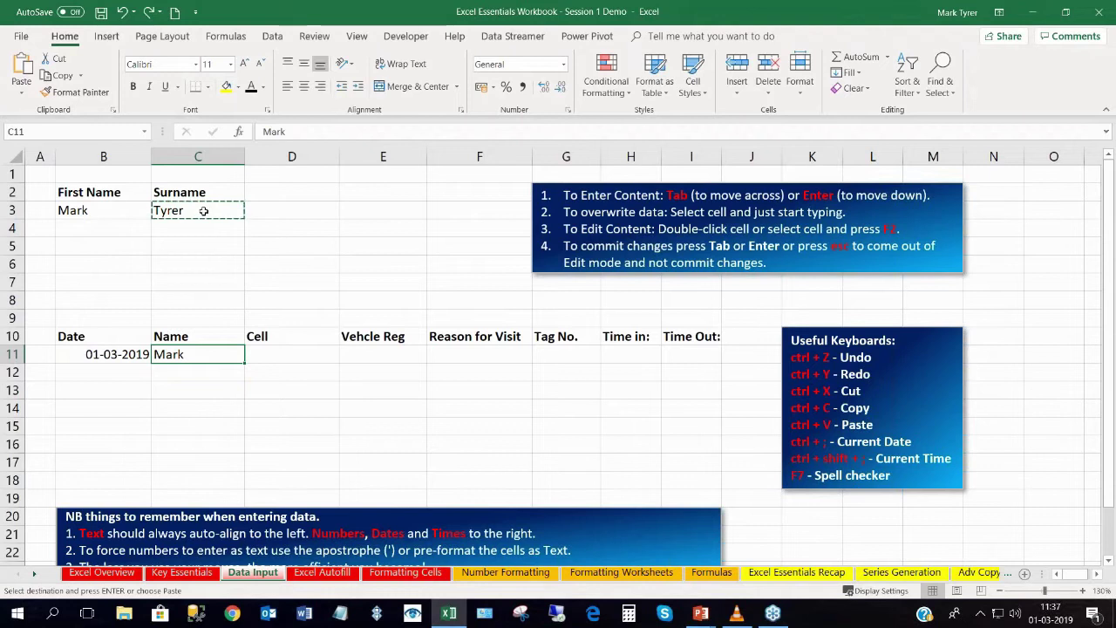
Select the surname text of C3 in the cell and the formula bar.
left_click(198, 210)
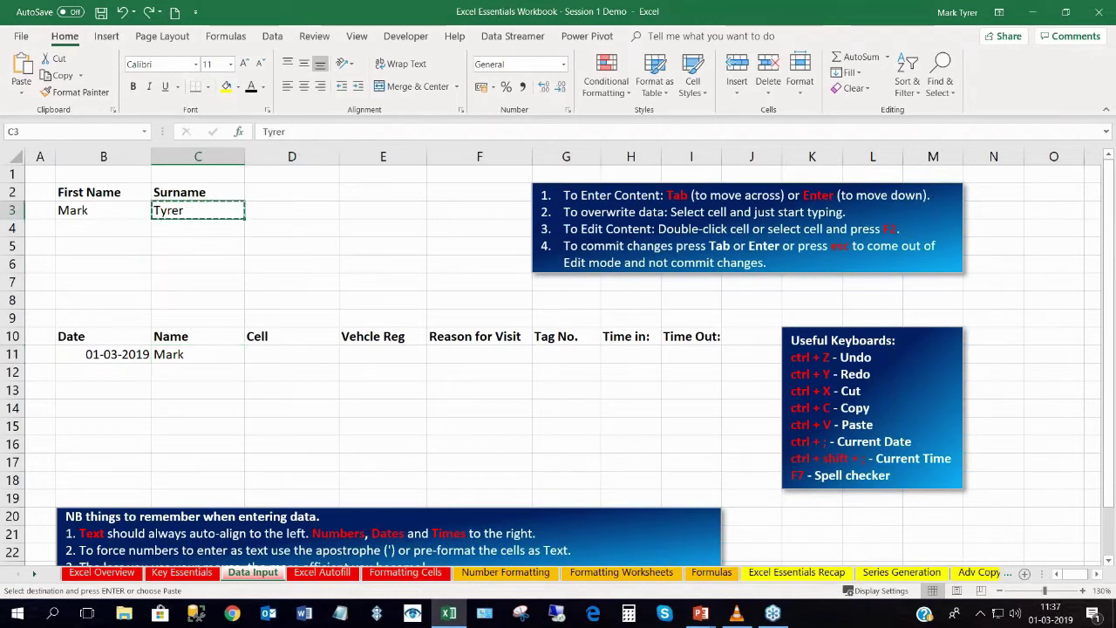
double_click(195, 211)
left_click_drag(184, 210, 153, 210)
left_click(207, 210)
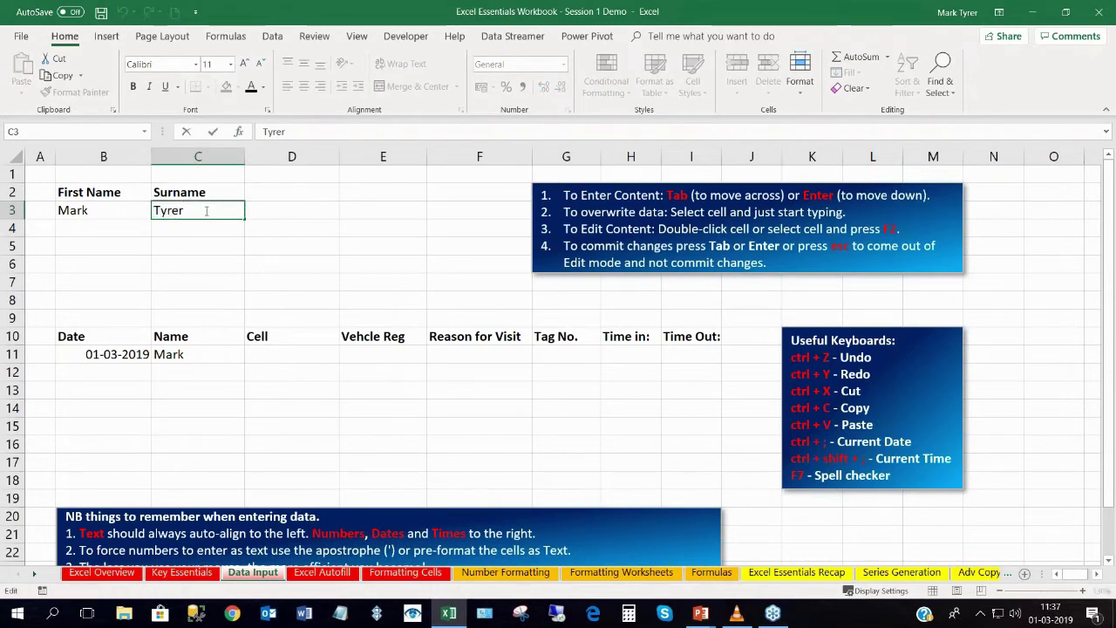
left_click(298, 132)
left_click_drag(285, 132, 239, 131)
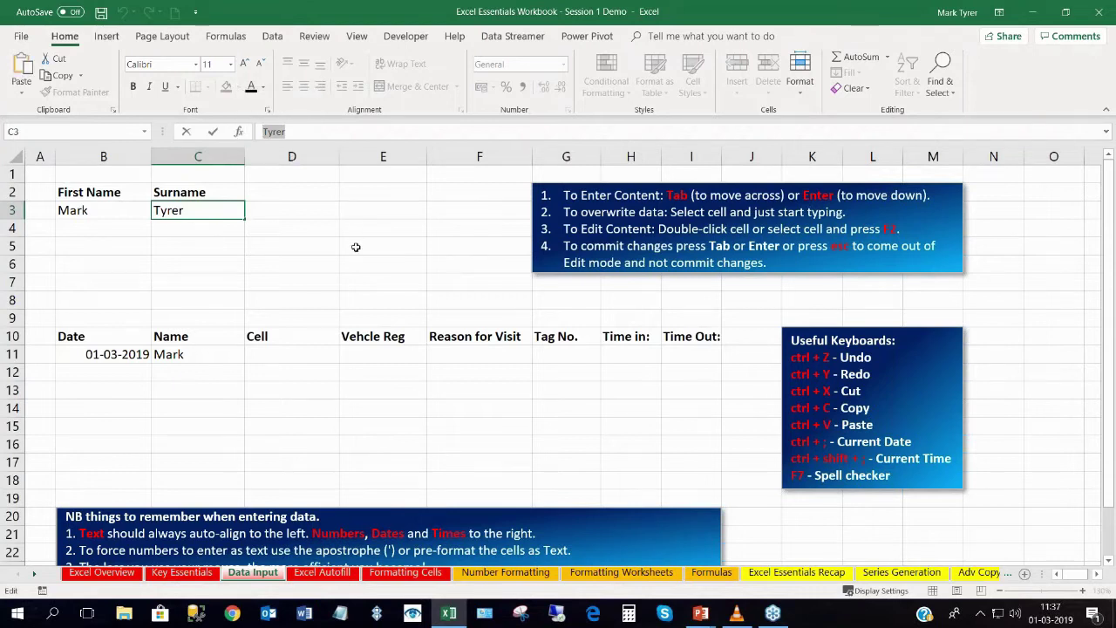
Append the surname to the first name in C11 to form the full name.
left_click(195, 355)
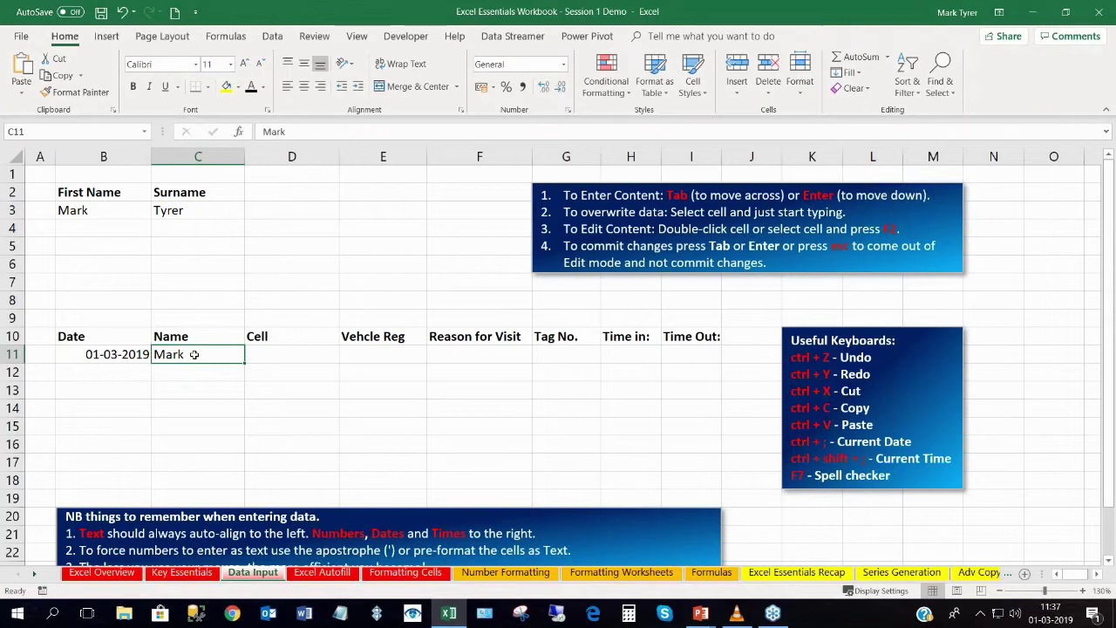
key("F2")
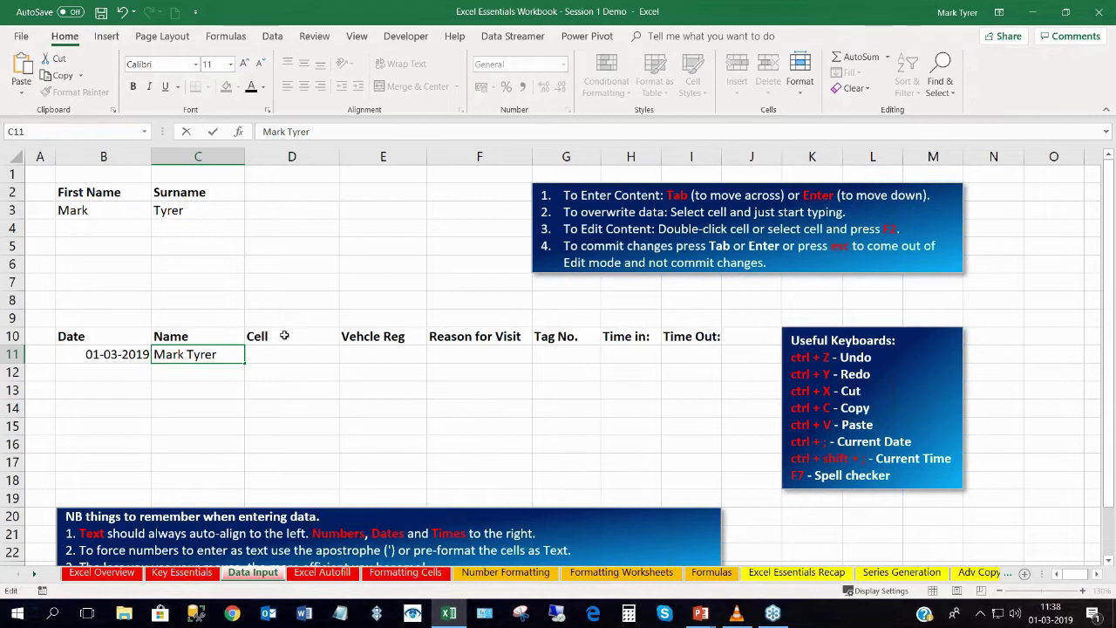
Commit the full name, then enter a vehicle registration in E11 and reason 'pvt' in F11.
key("Tab")
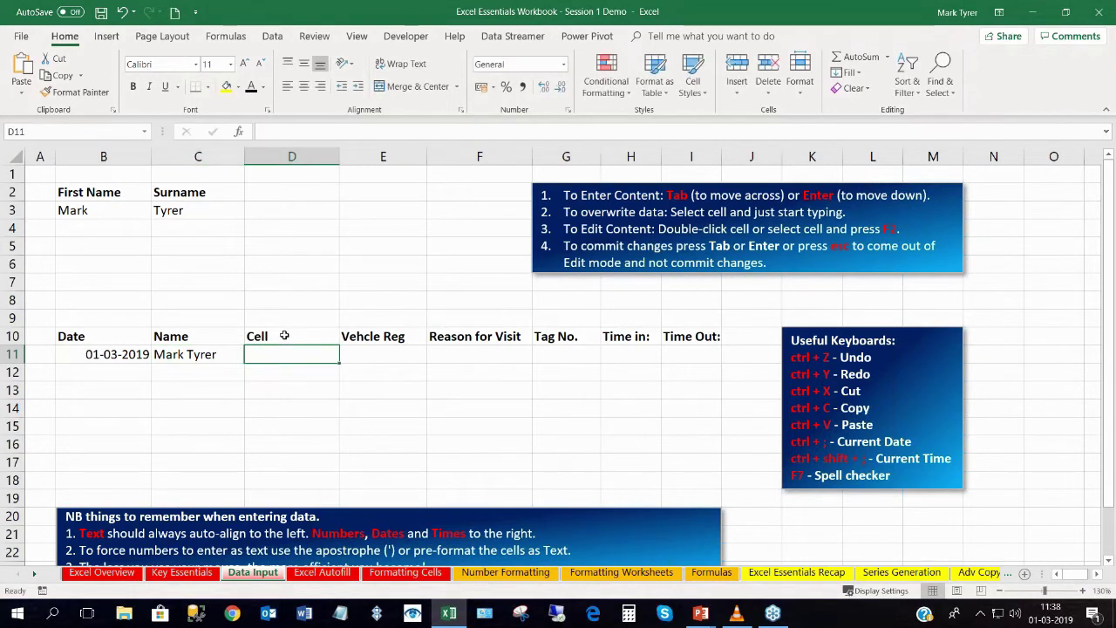
key("Tab")
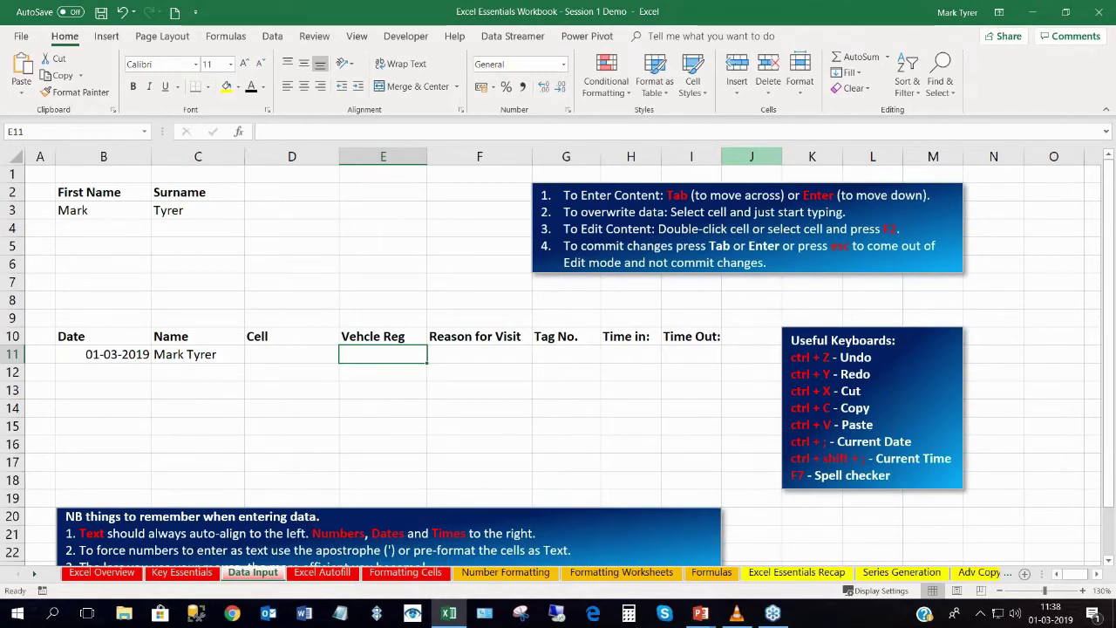
type("ND")
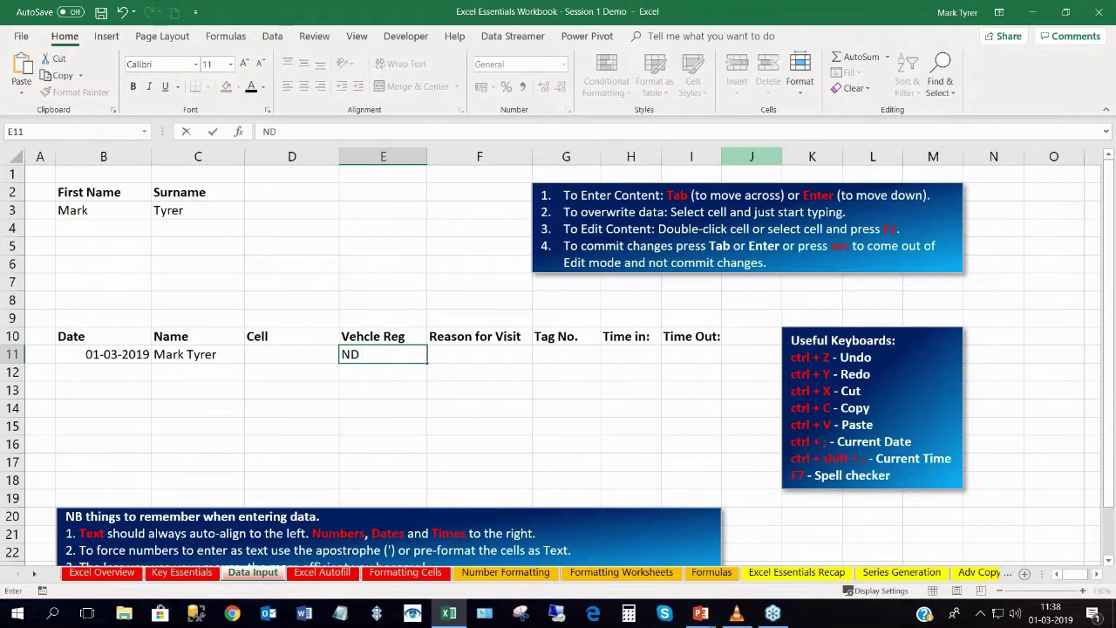
type(" 1234567")
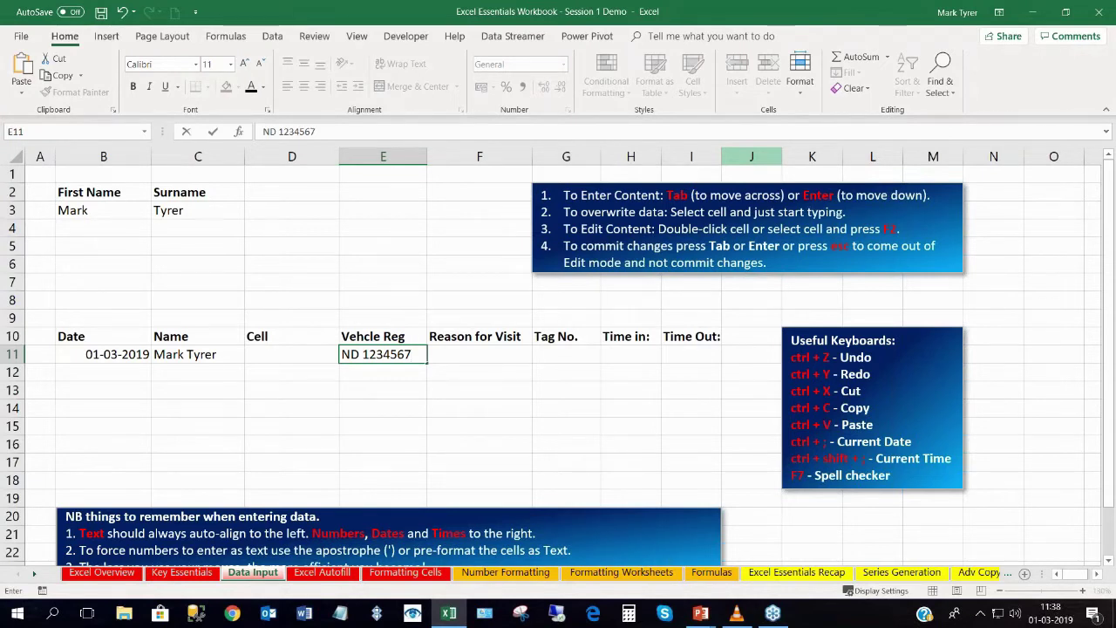
key("Tab")
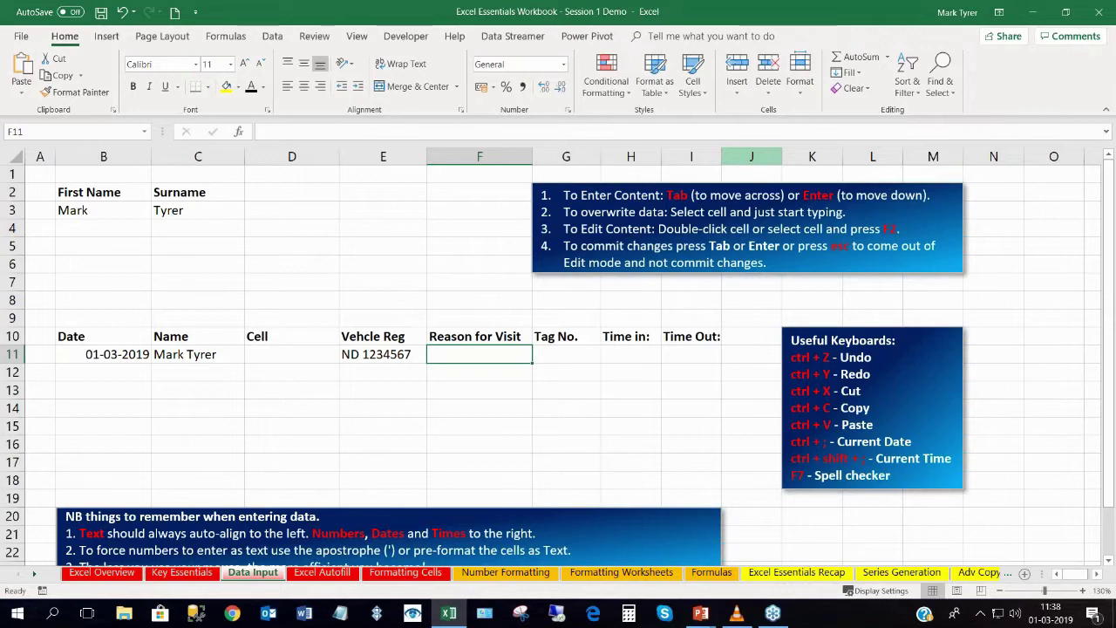
type("pvt")
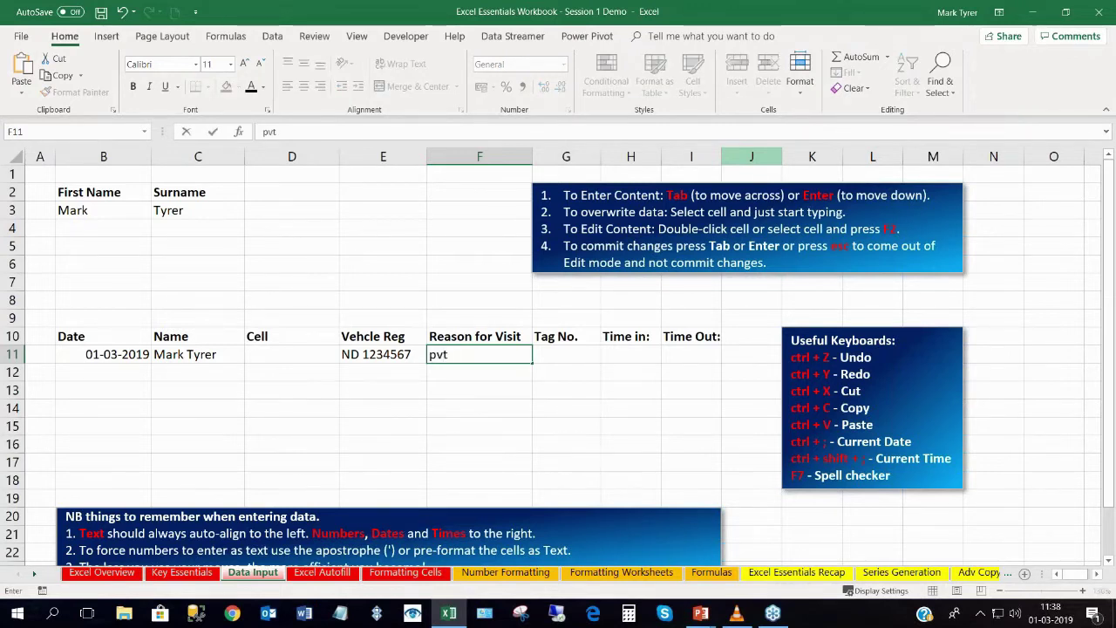
key("Tab")
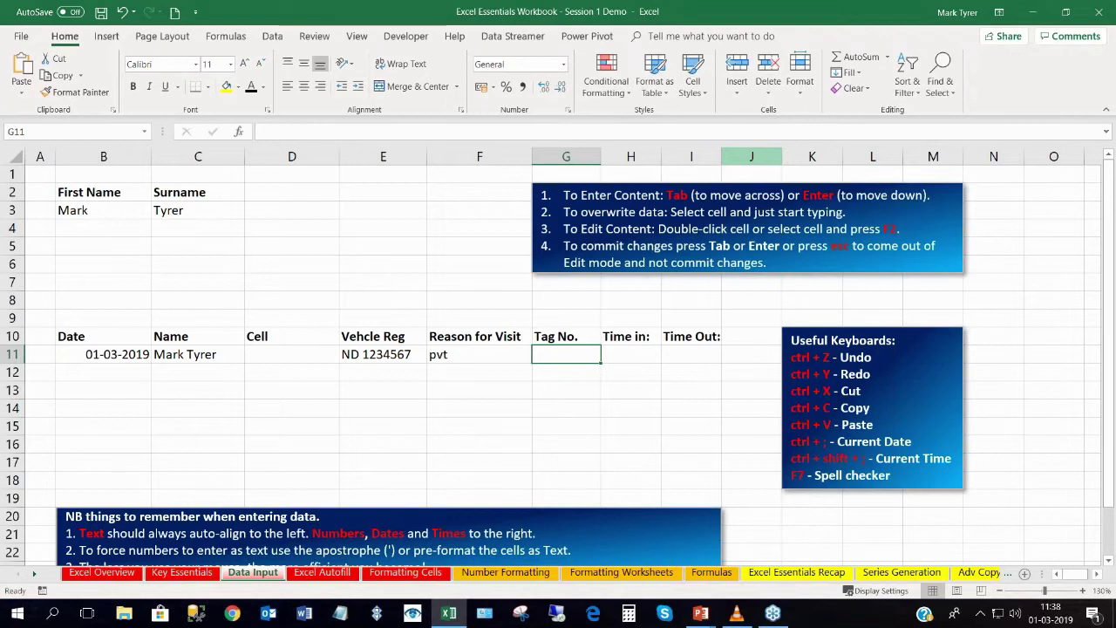
Enter Tag No. 3 in G11 and the current time 11:38 as Time in.
type("3")
key("Tab")
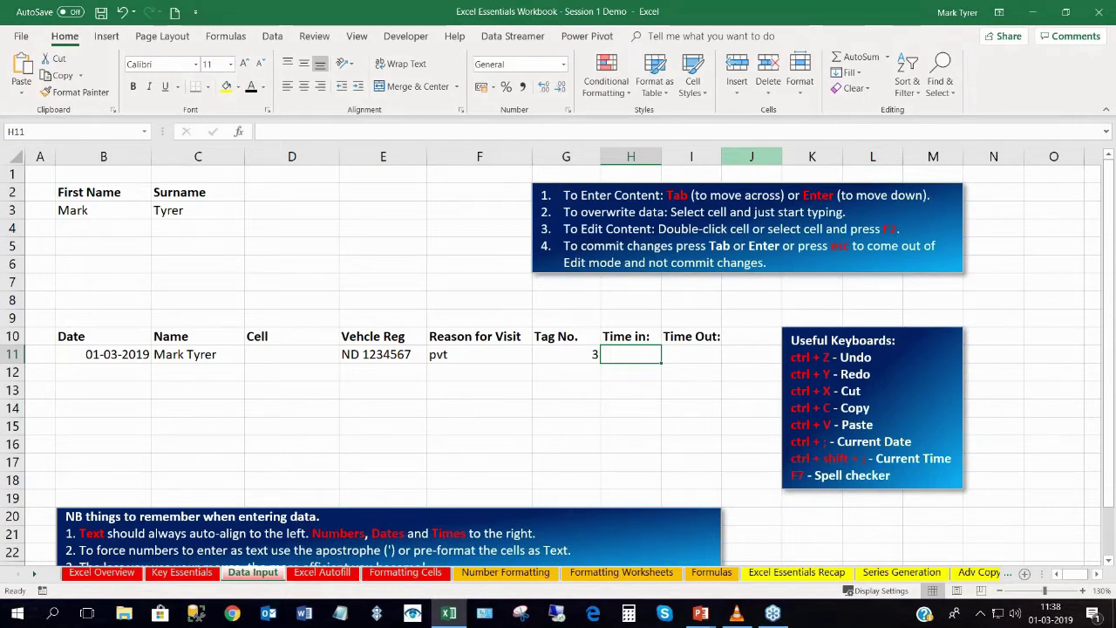
key("ctrl+shift+semicolon")
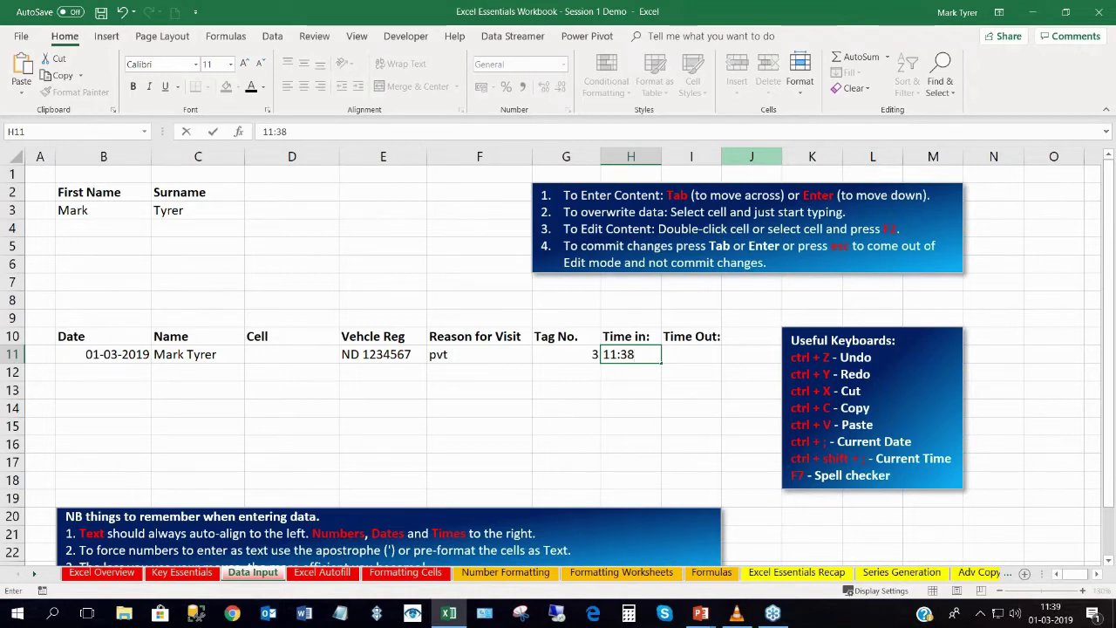
key("Return")
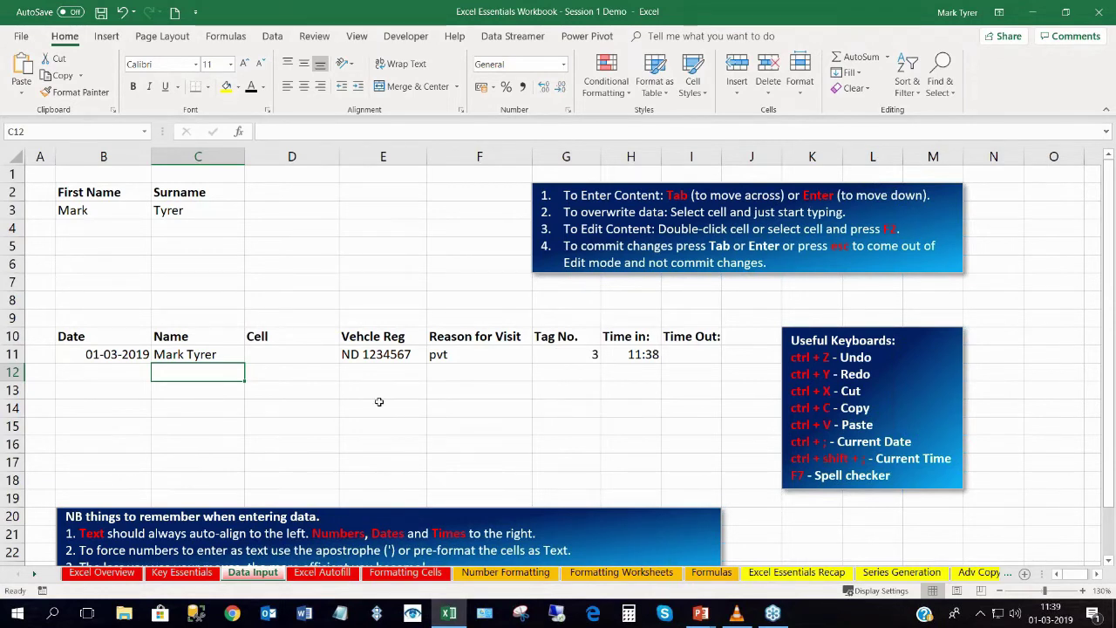
Review the row 11 name and vehicle registration, re-committing E11 unchanged.
left_click(199, 354)
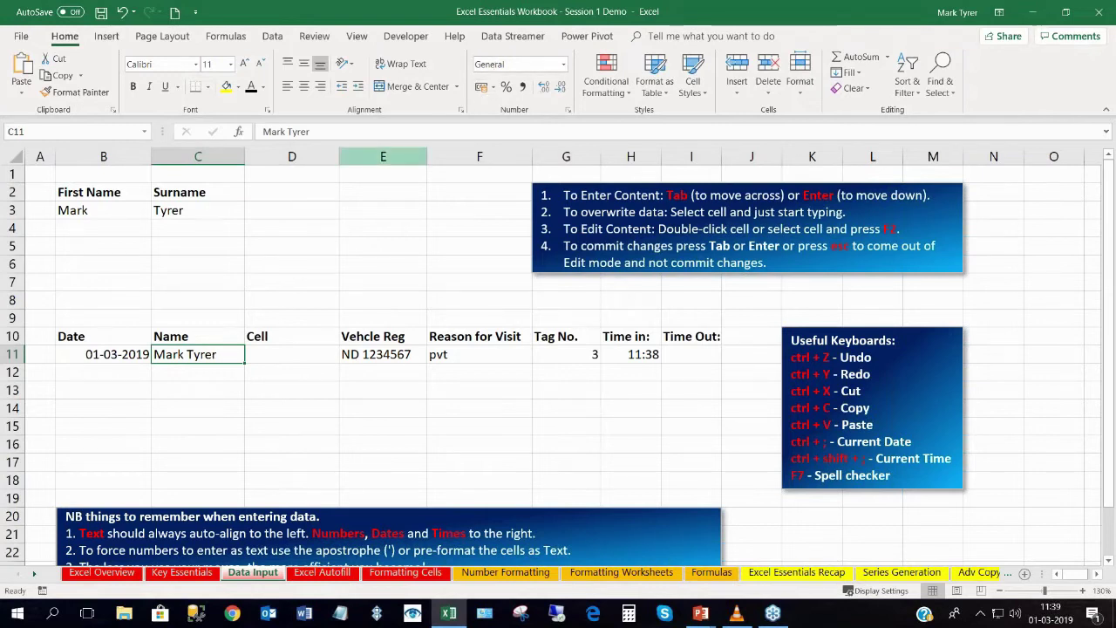
left_click(307, 224)
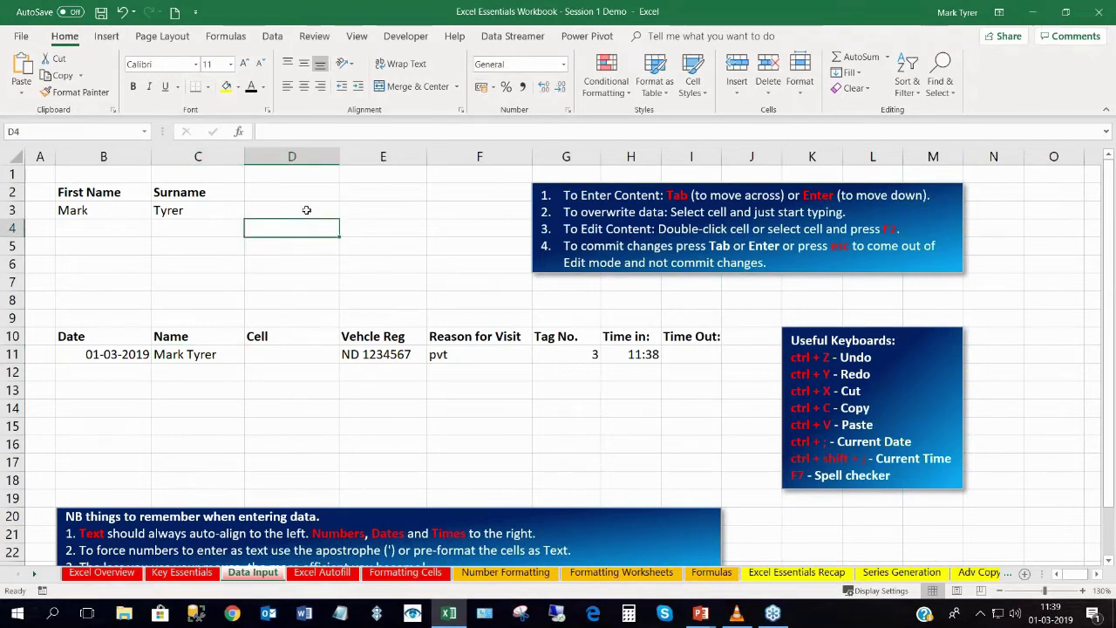
left_click(307, 210)
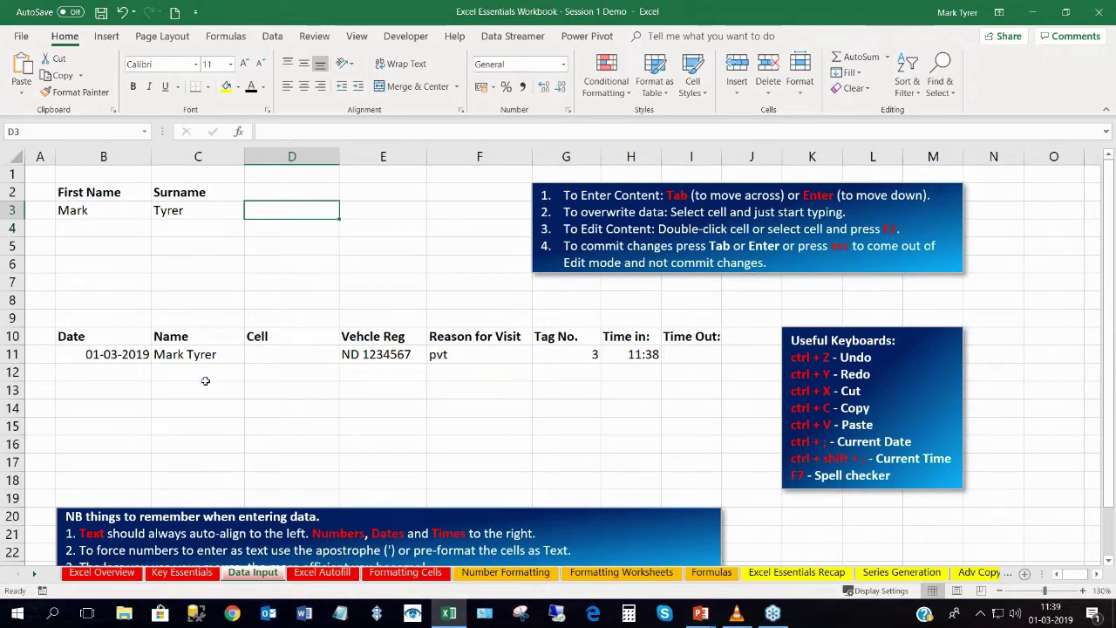
left_click(179, 354)
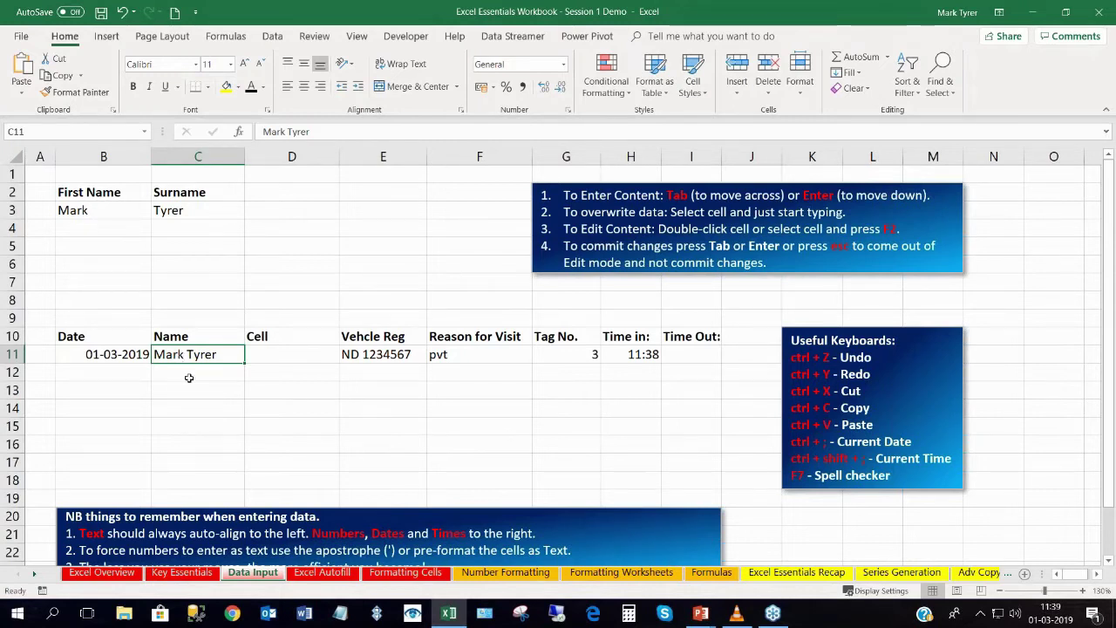
left_click(194, 373)
left_click(199, 354)
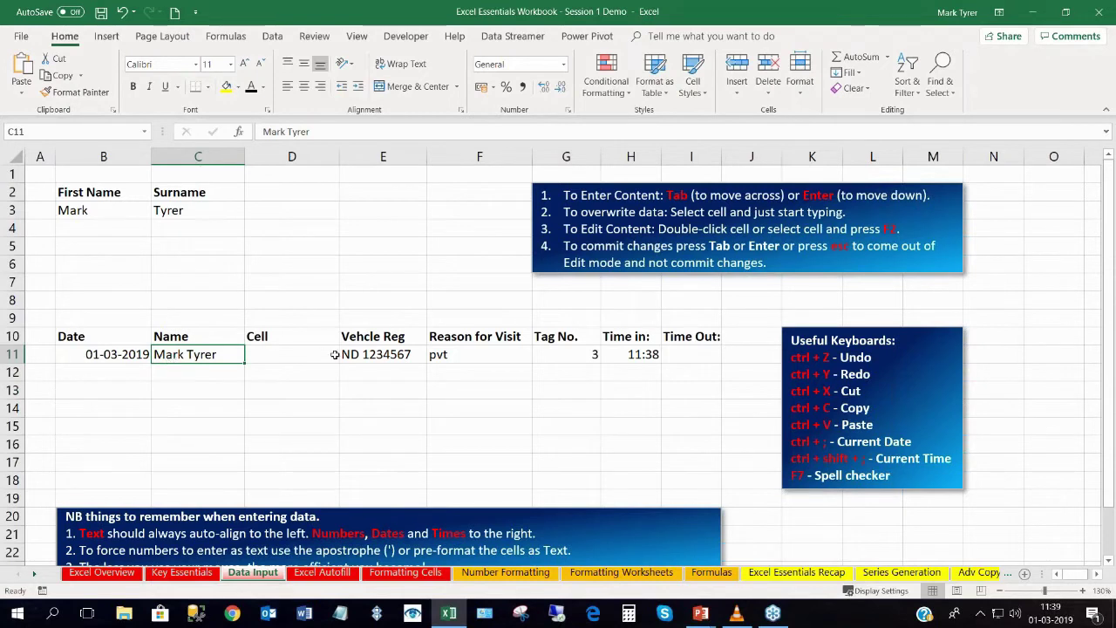
left_click(373, 357)
left_click(199, 357)
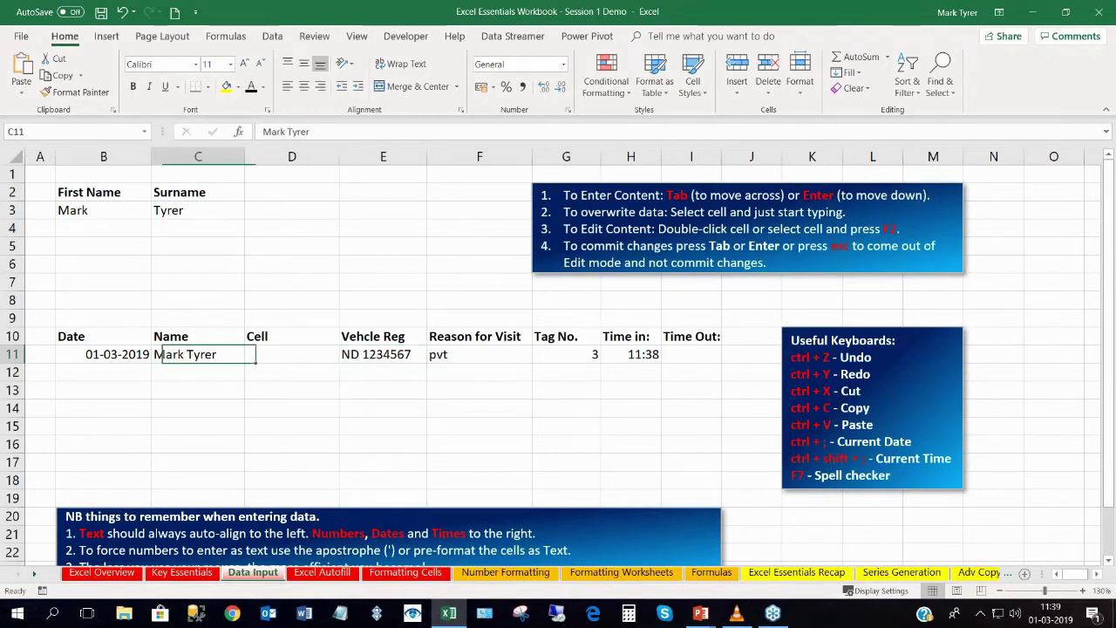
left_click(386, 355)
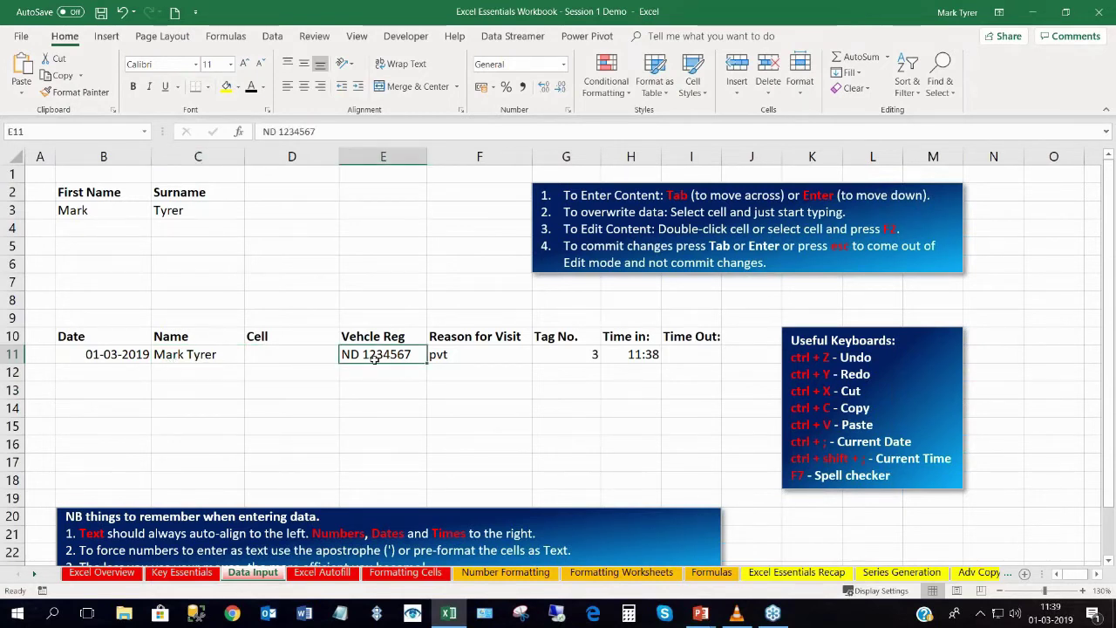
double_click(376, 355)
key("Return")
left_click(366, 354)
Open the Number Format list for the date in B11.
left_click(460, 356)
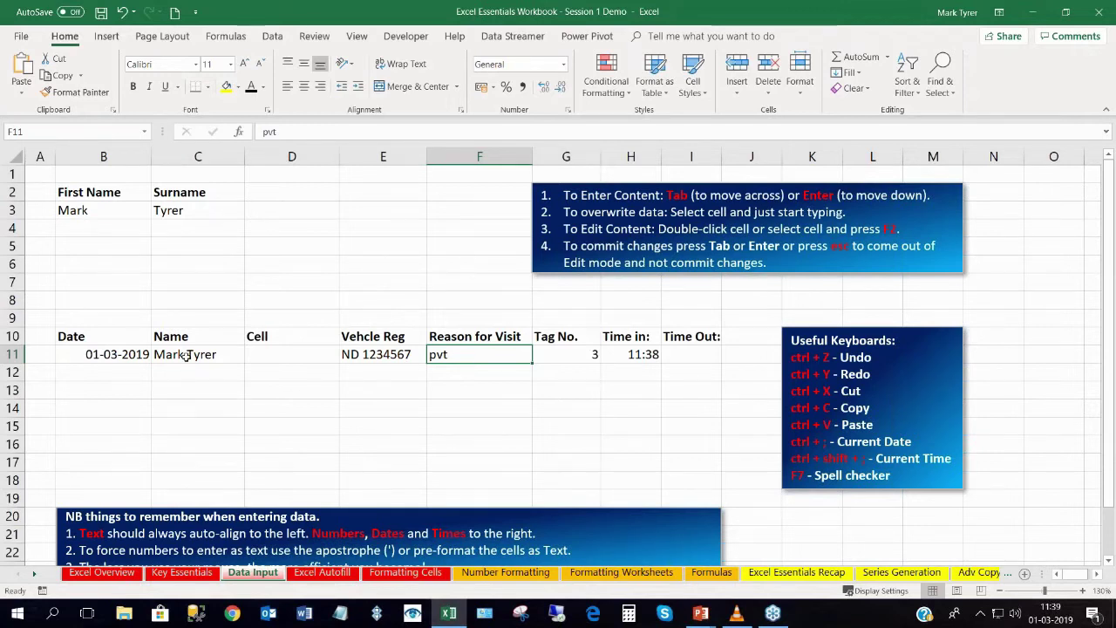
left_click(563, 354)
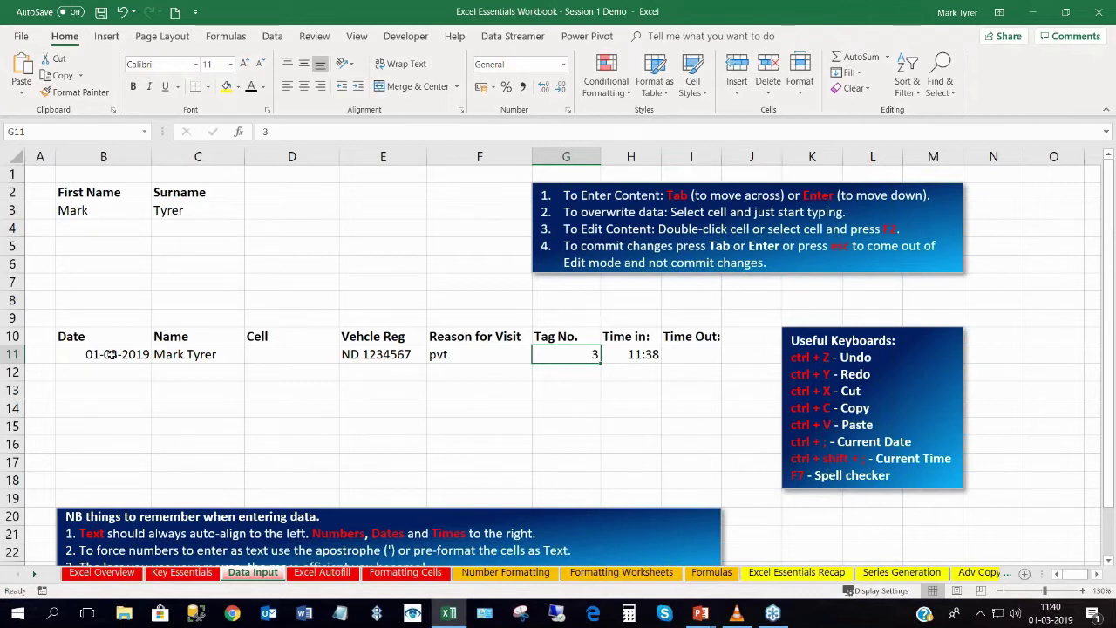
left_click(110, 354)
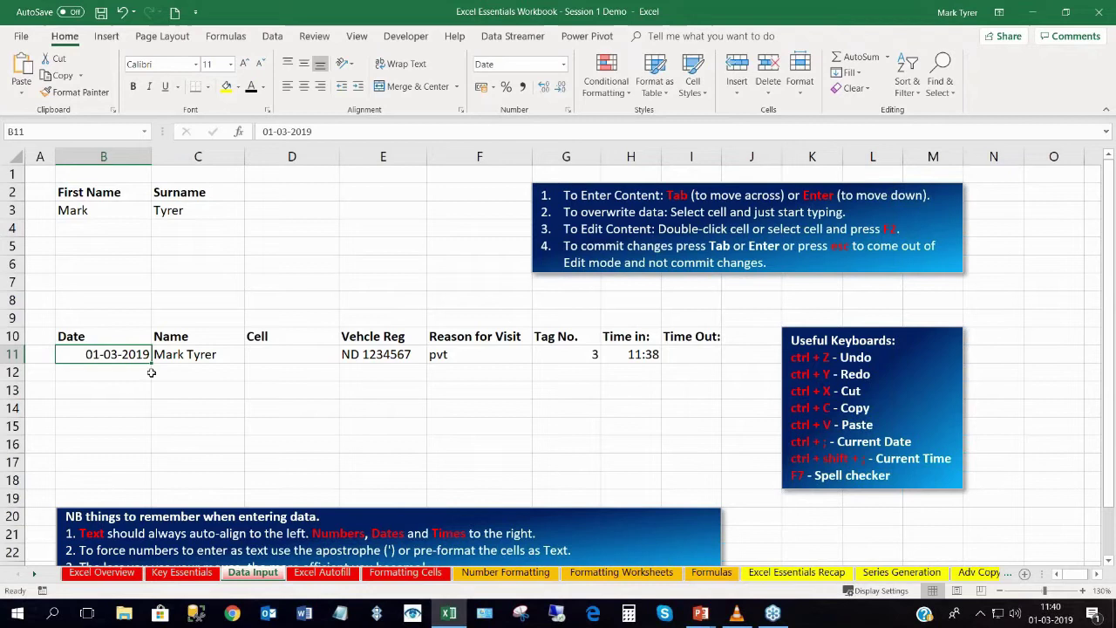
left_click(563, 66)
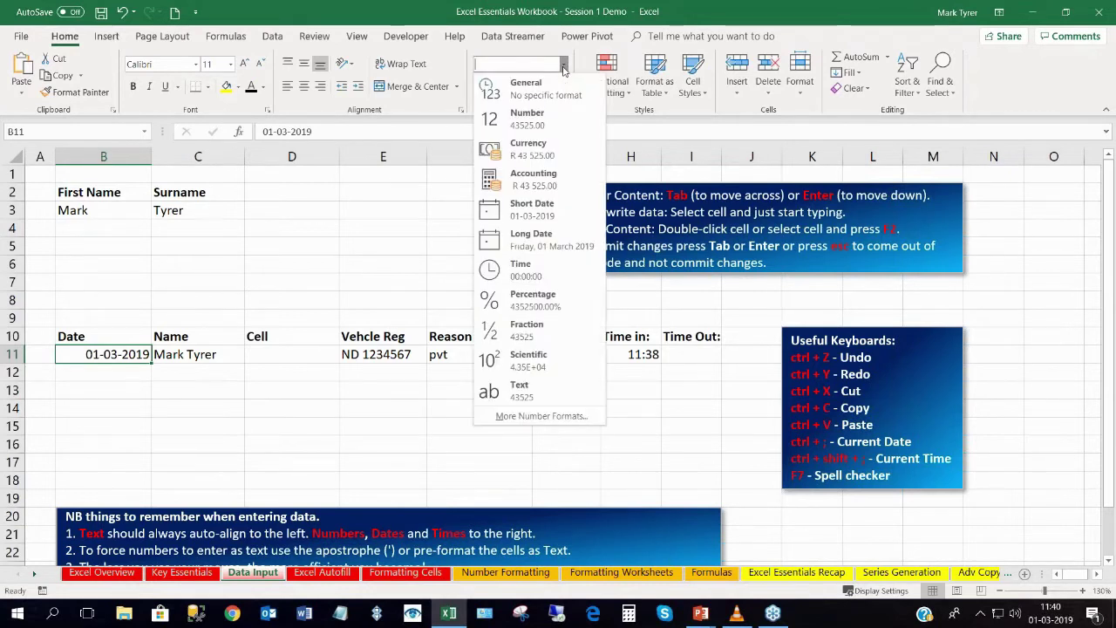
Format the B11 date as Number, then undo the change.
left_click(538, 127)
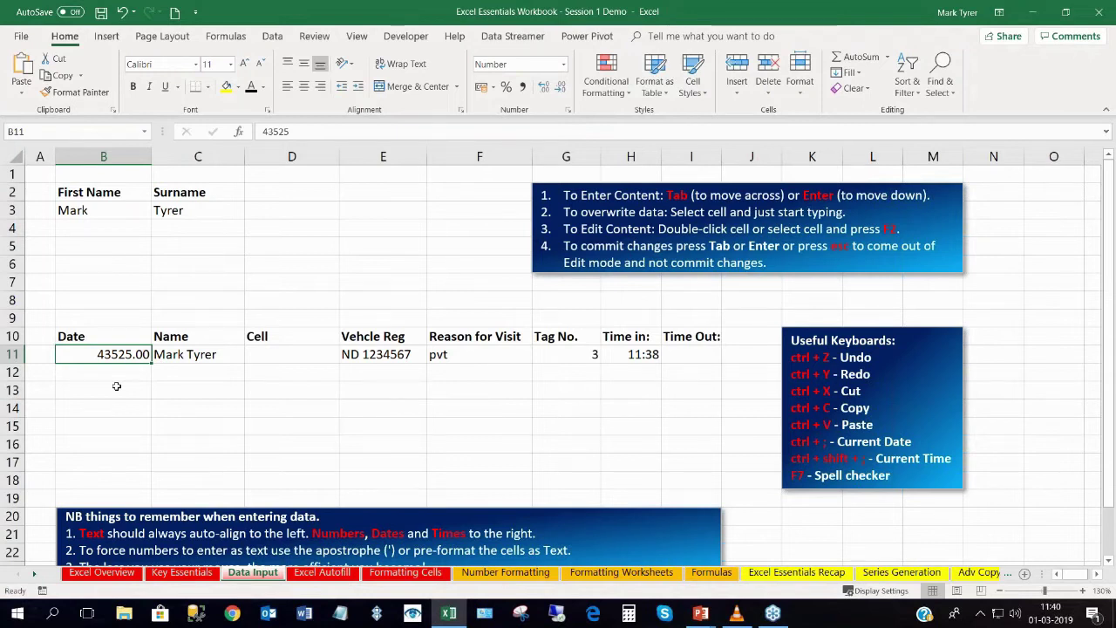
key("ctrl+z")
left_click(117, 375)
left_click(117, 355)
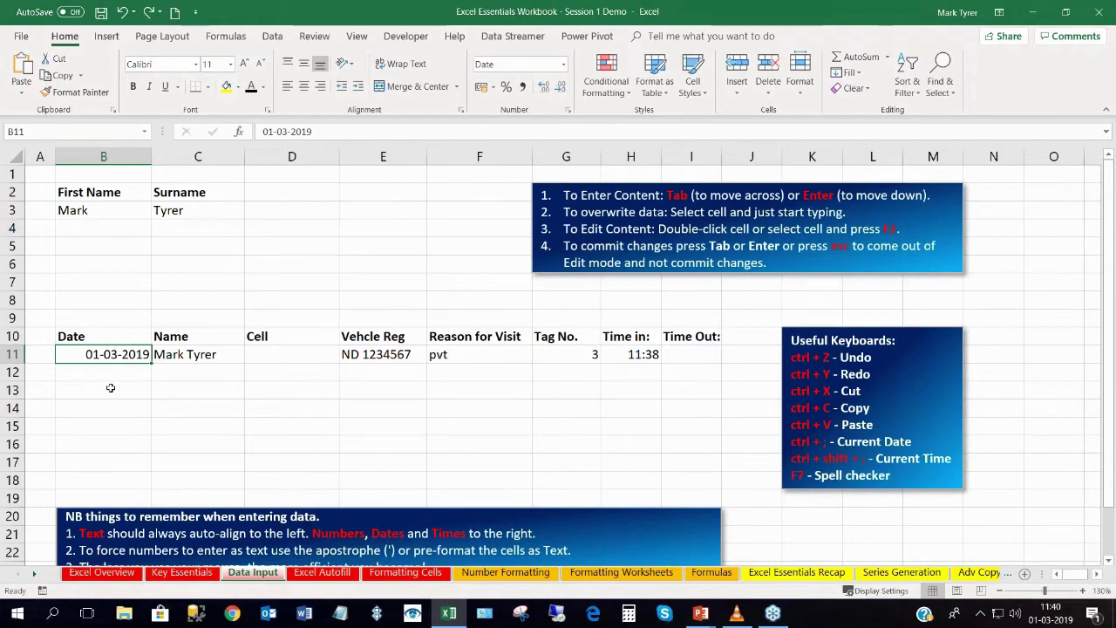
Apply the Number format to B11 again, showing the serial 43525.00.
left_click(563, 65)
left_click(534, 120)
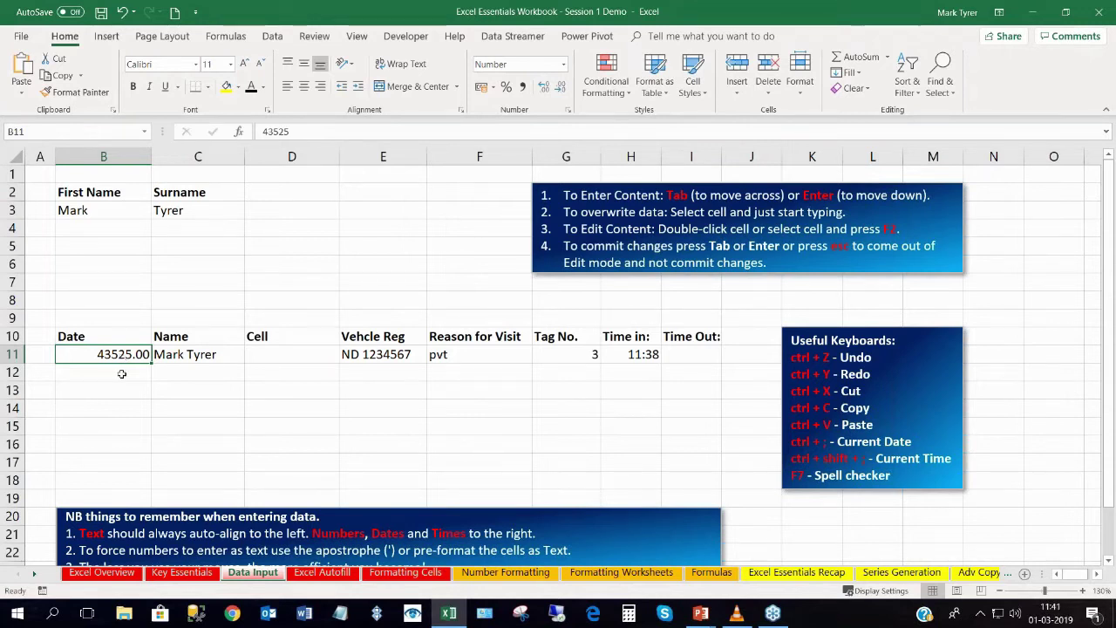
left_click(122, 371)
left_click(123, 356)
Change B11 to Short Date so it reads 01-03-2019 again.
left_click(563, 63)
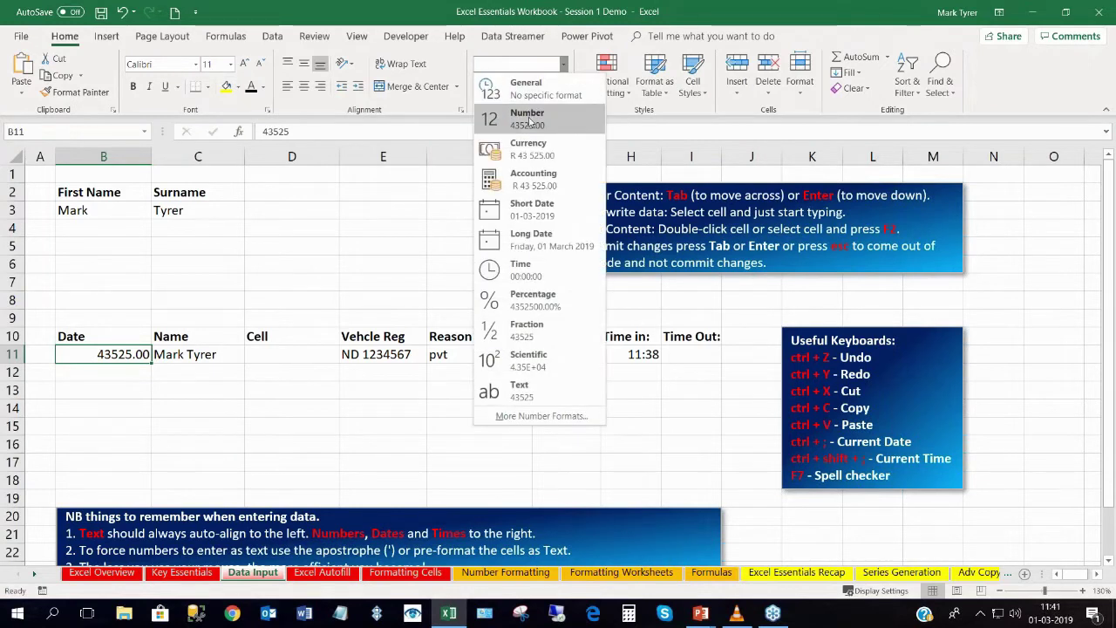
left_click(529, 209)
left_click(118, 370)
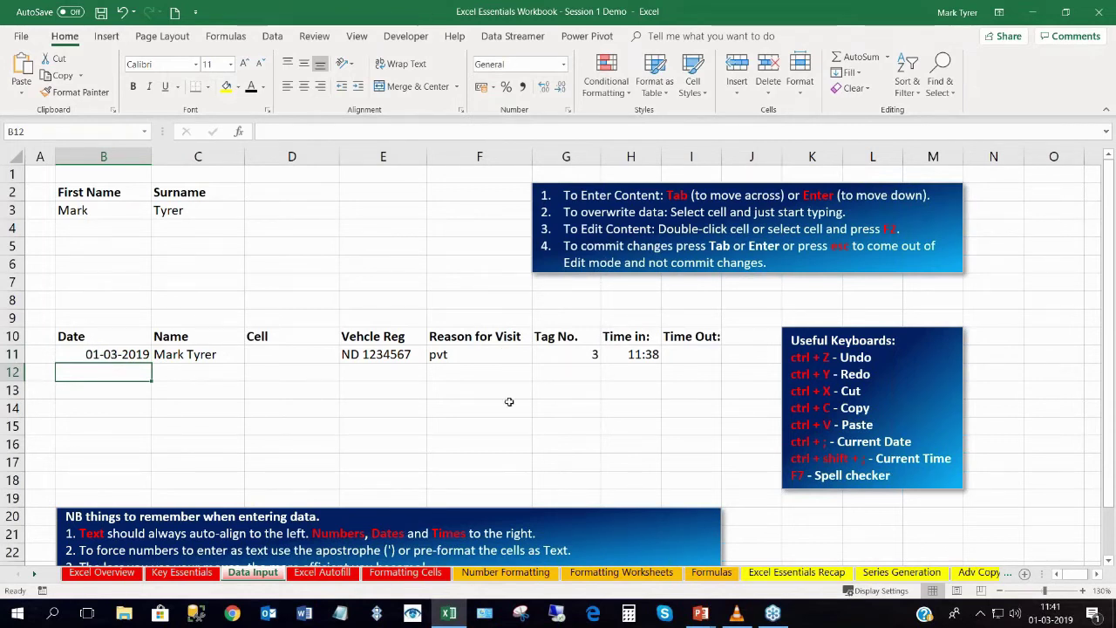
left_click(635, 354)
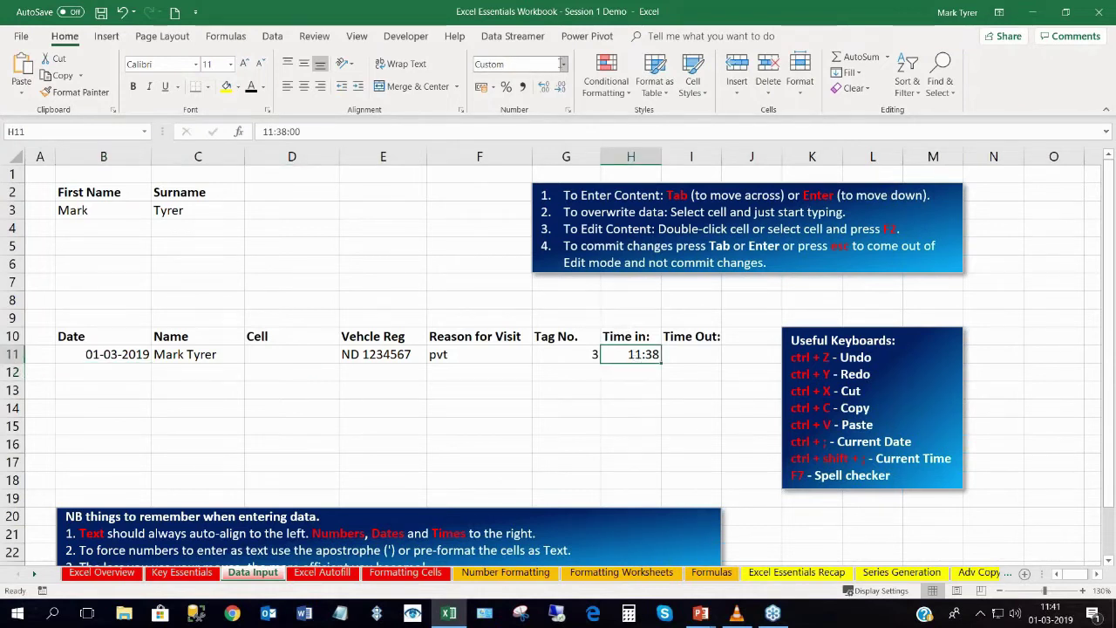
left_click(563, 64)
left_click(536, 127)
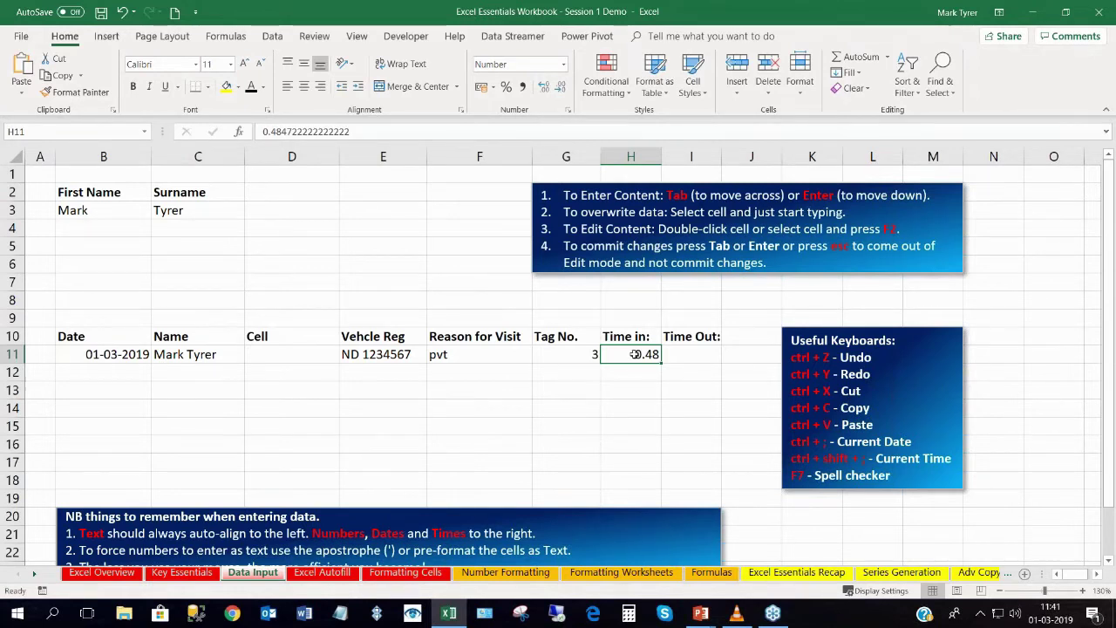
key("ctrl+z")
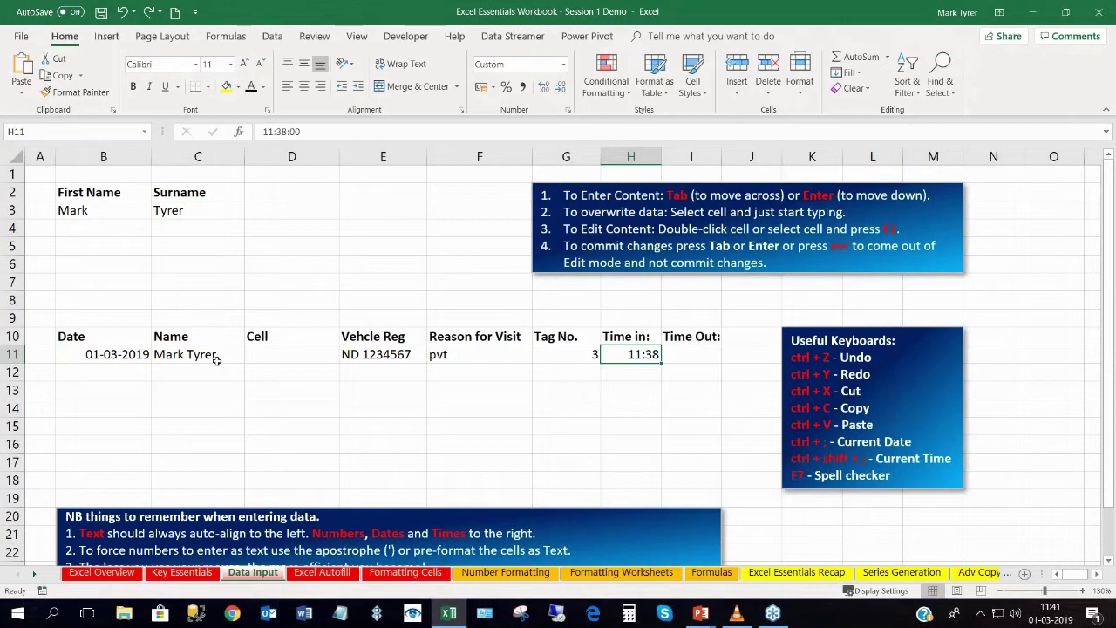
left_click(213, 357)
left_click(343, 357)
left_click(455, 352)
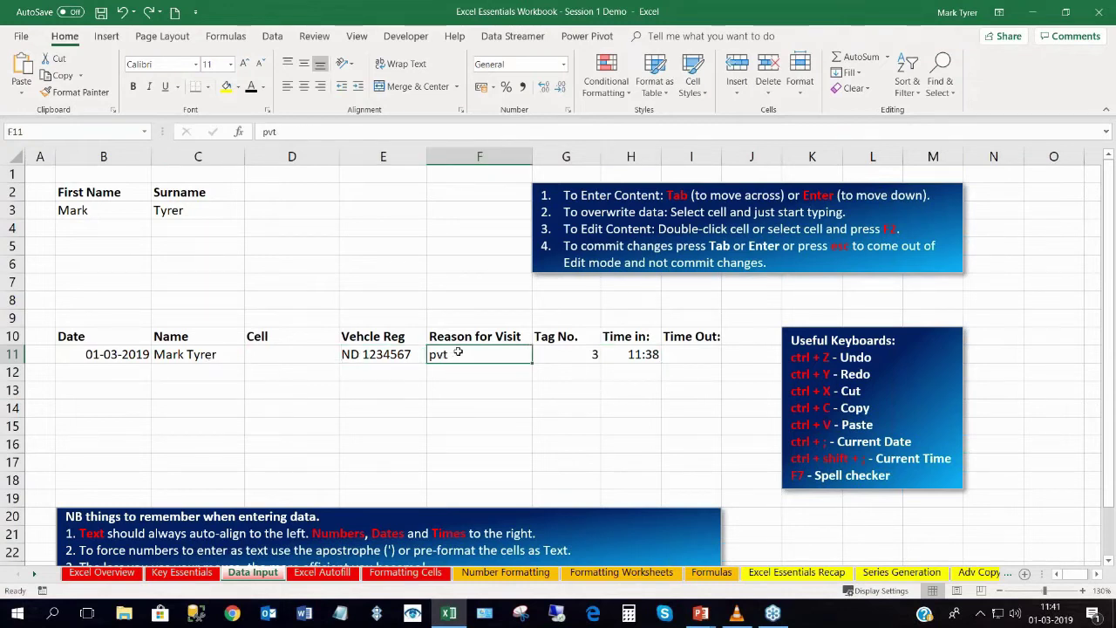
left_click(572, 355)
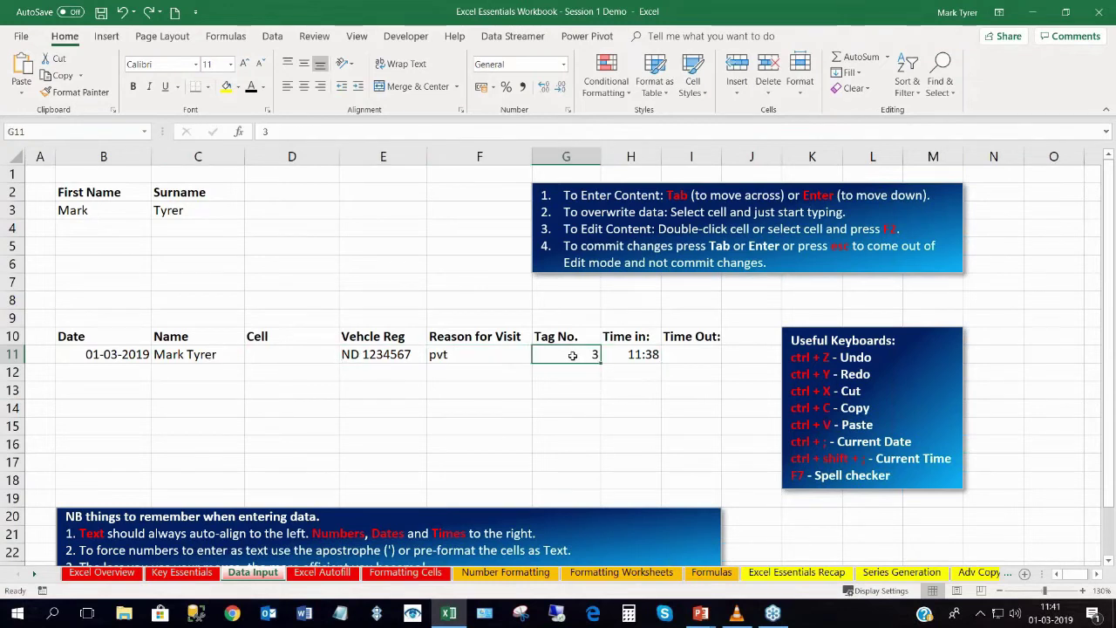
left_click(128, 359)
left_click(632, 354)
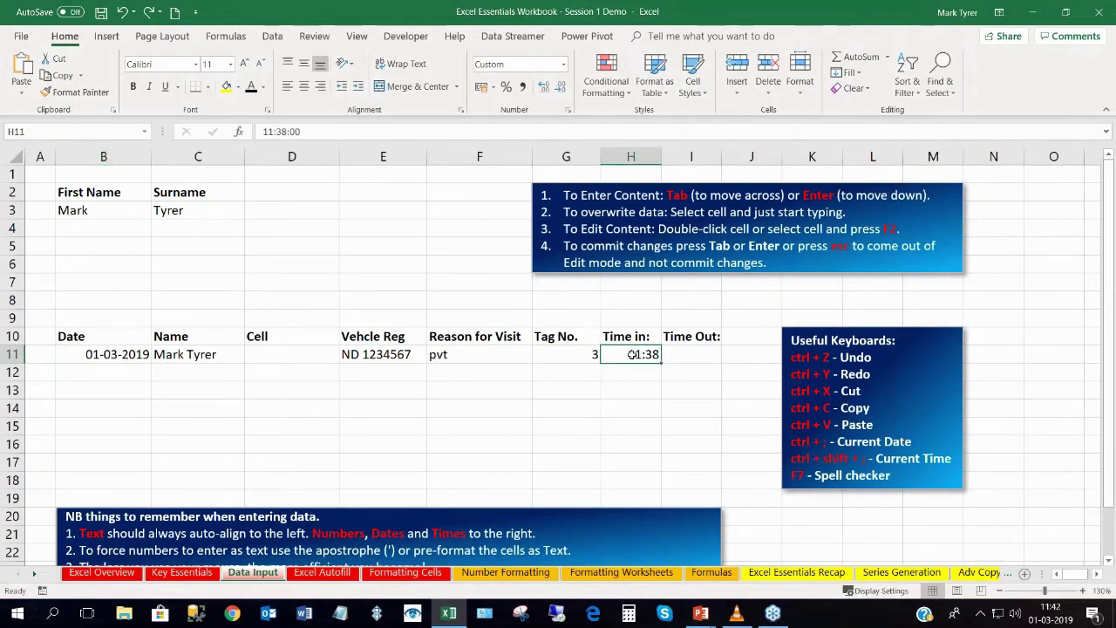
left_click(268, 358)
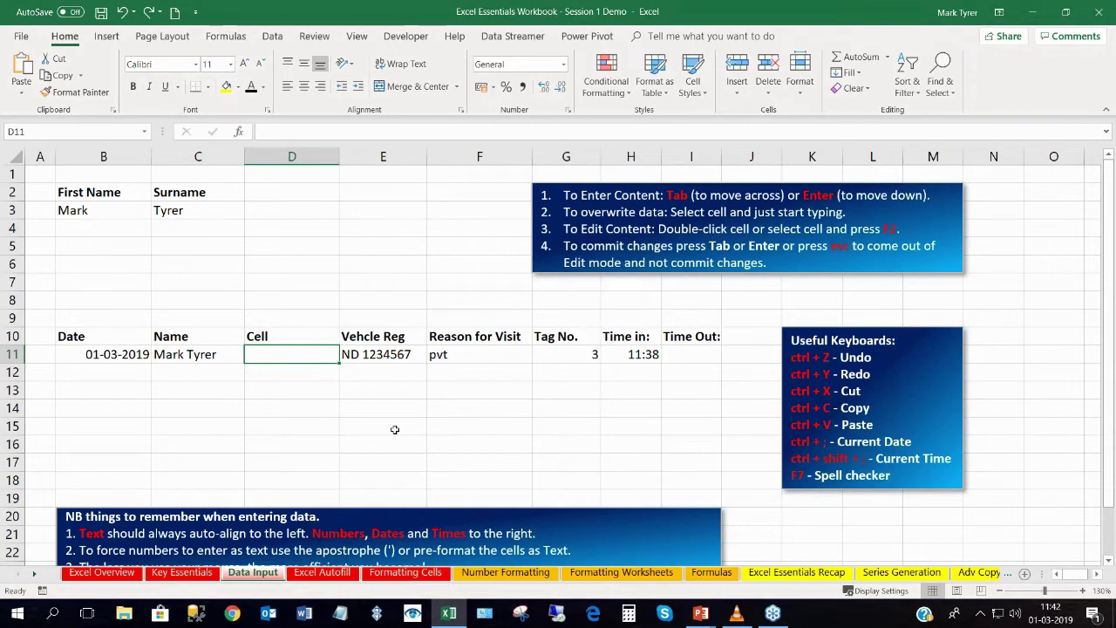
type("0821234567")
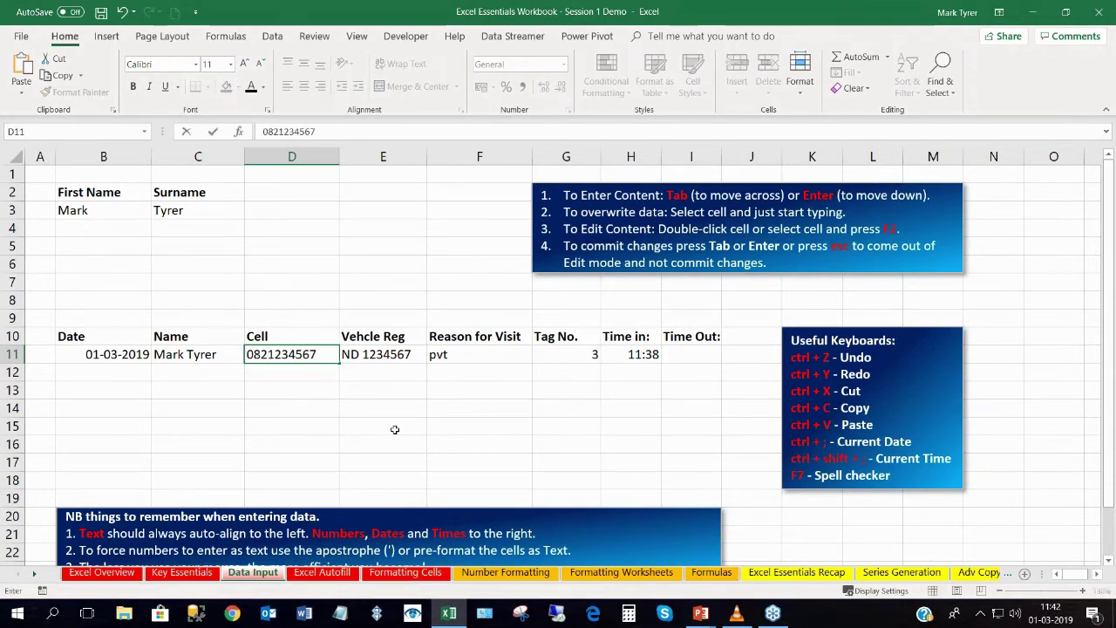
key("Return")
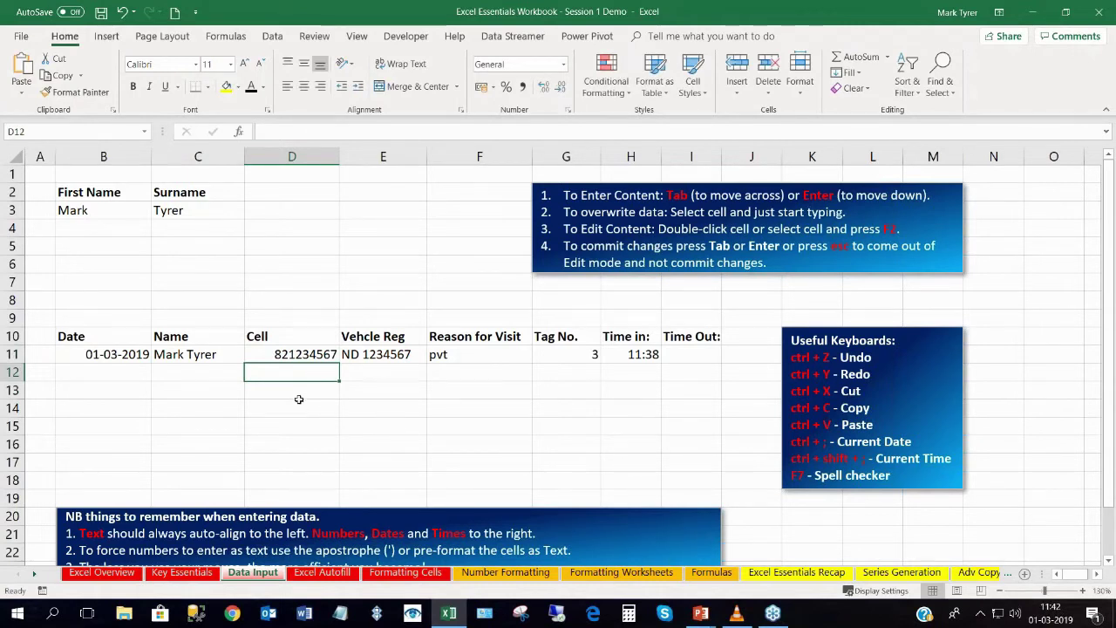
left_click(265, 355)
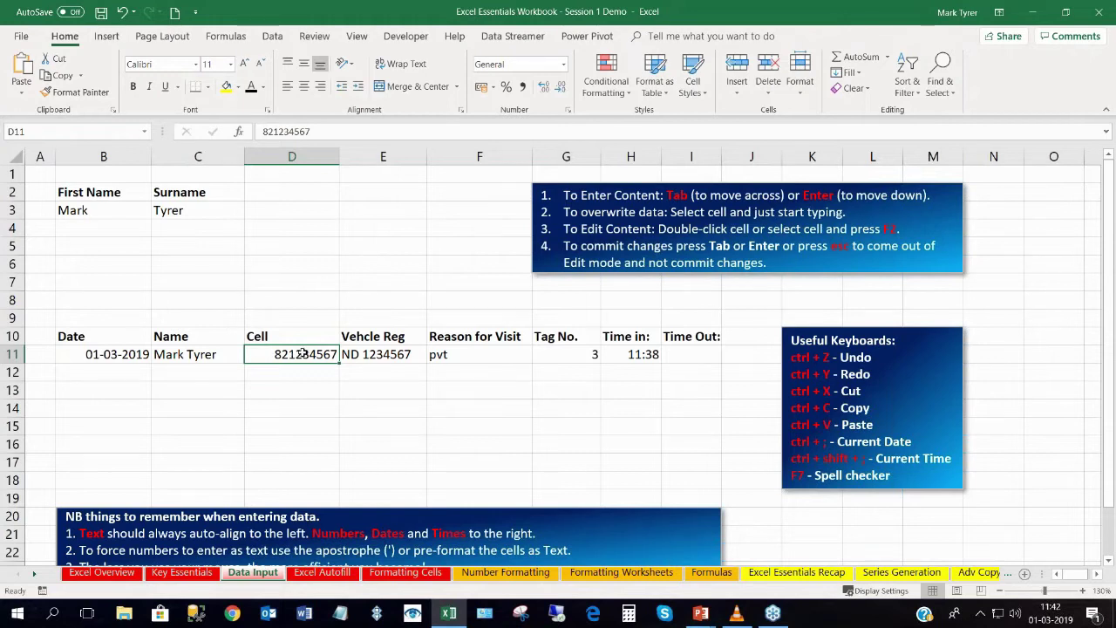
double_click(275, 354)
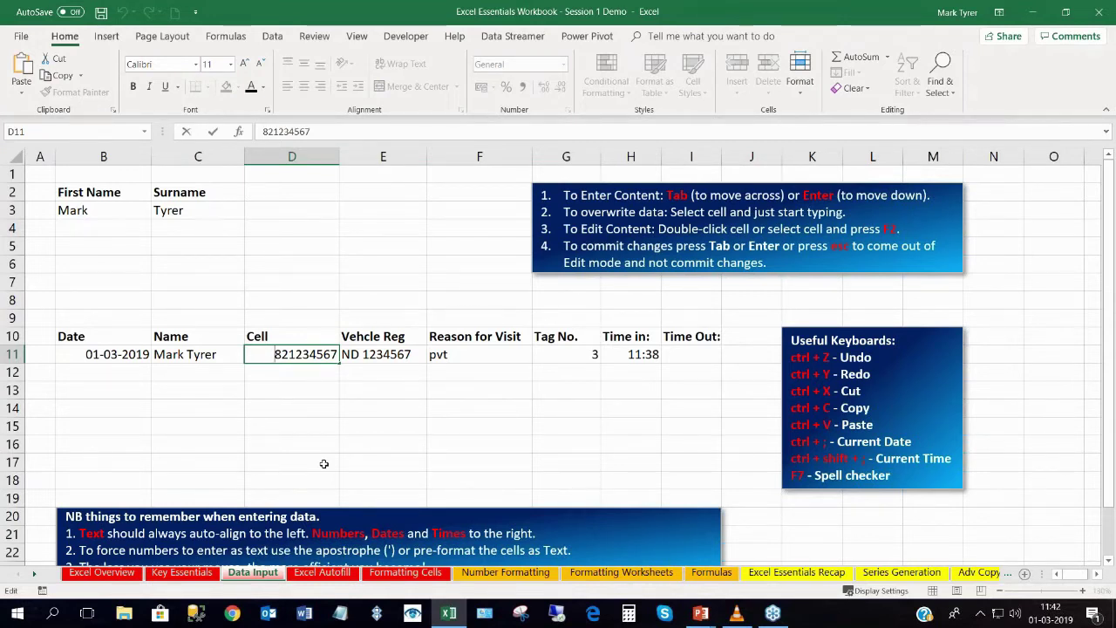
type("'")
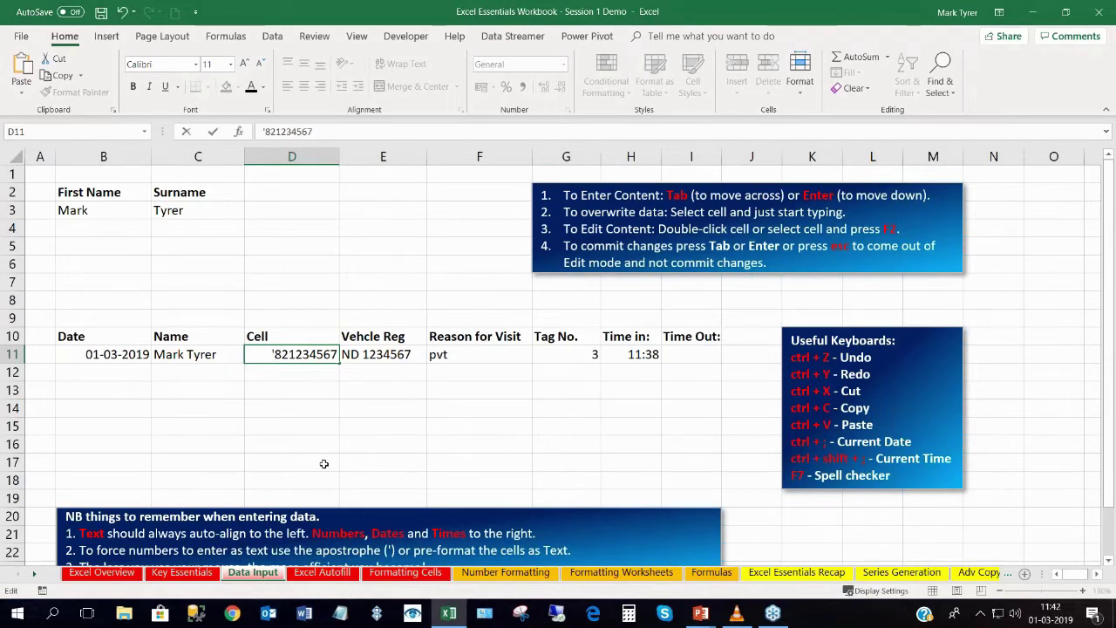
type("0")
key("Return")
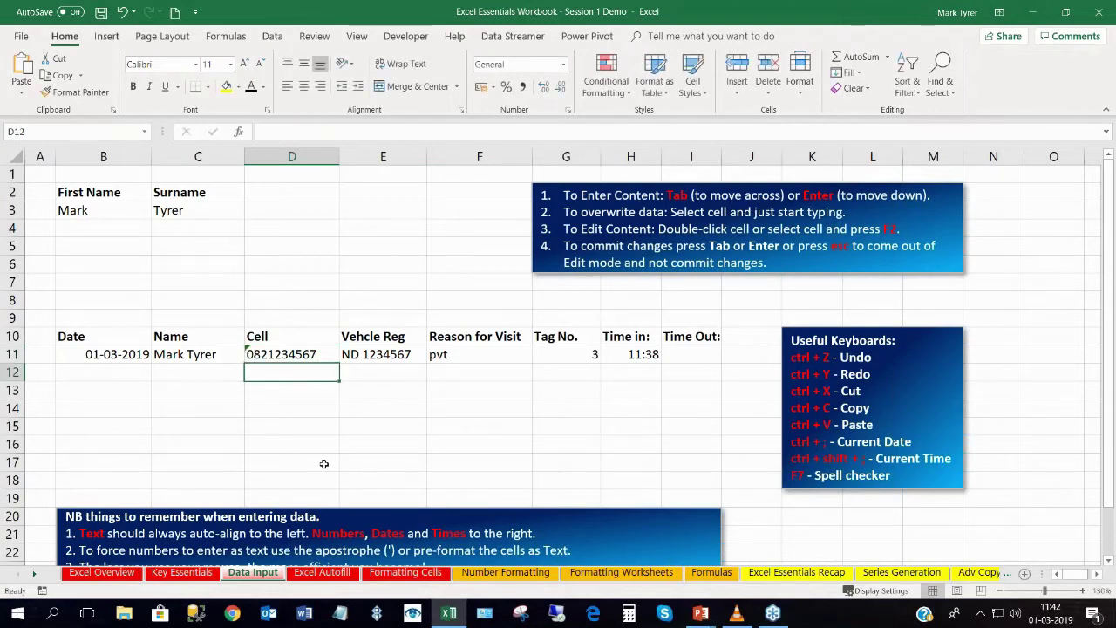
left_click(274, 352)
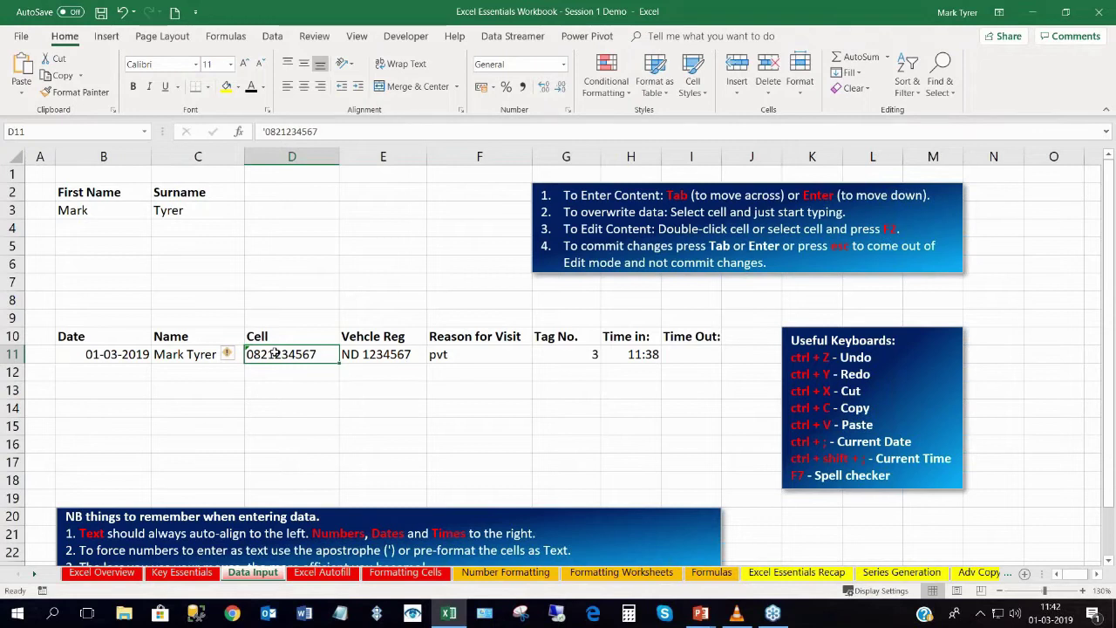
left_click(272, 374)
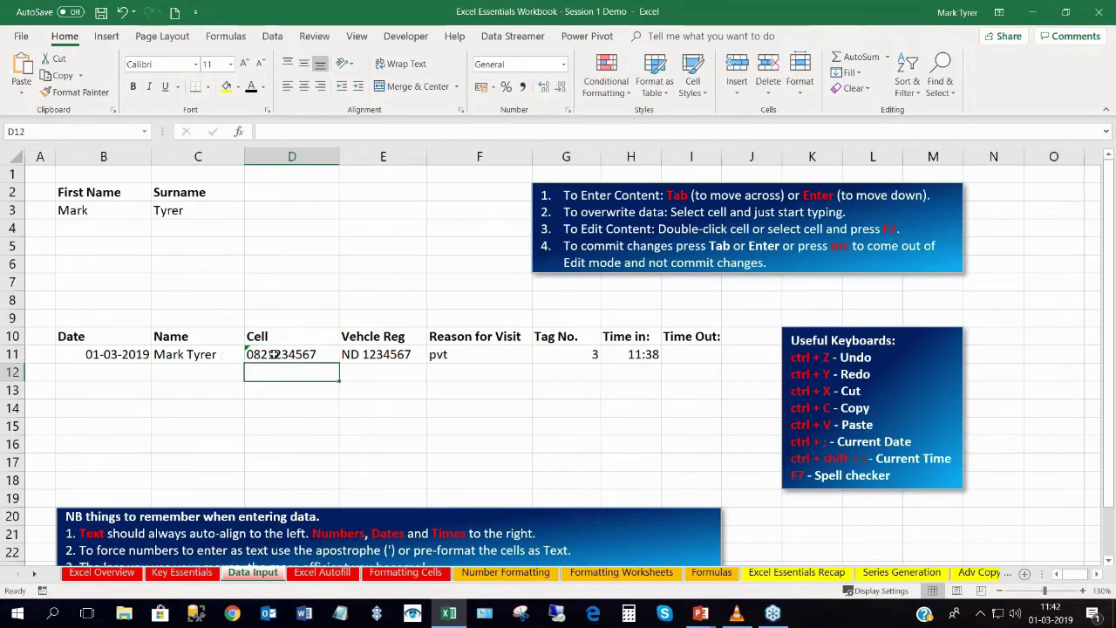
left_click(274, 354)
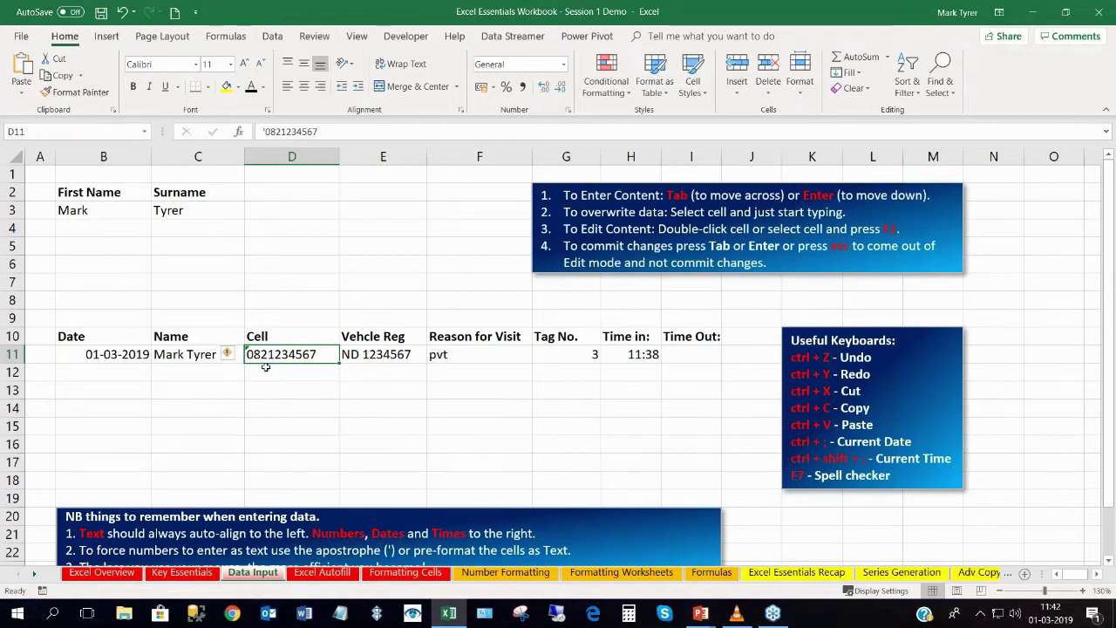
left_click(266, 366)
left_click(267, 354)
mouse_move(227, 359)
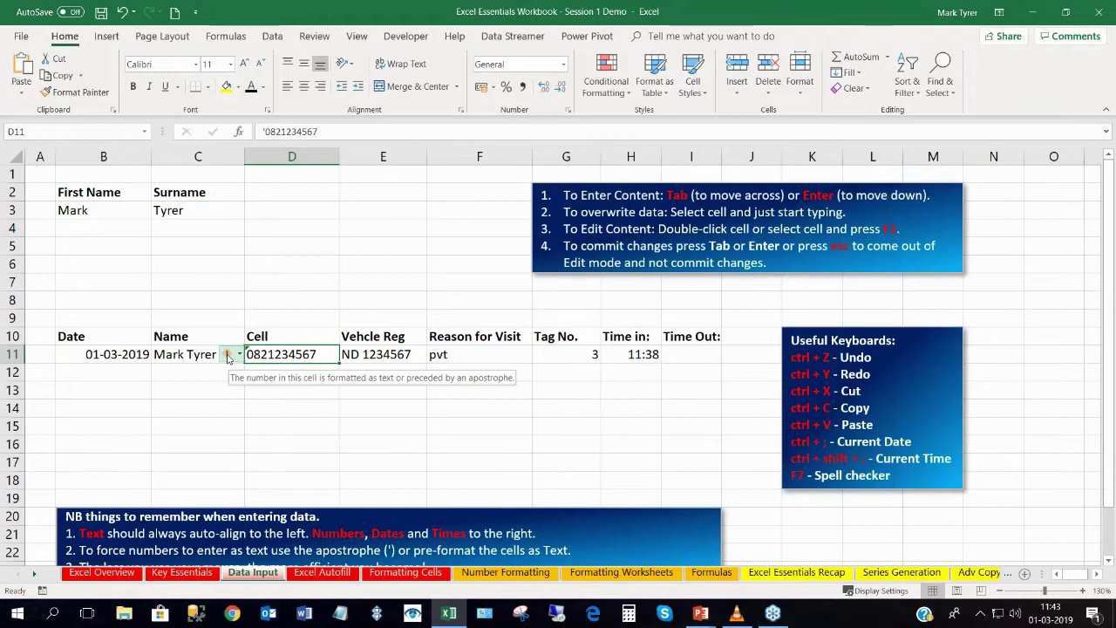
left_click(289, 369)
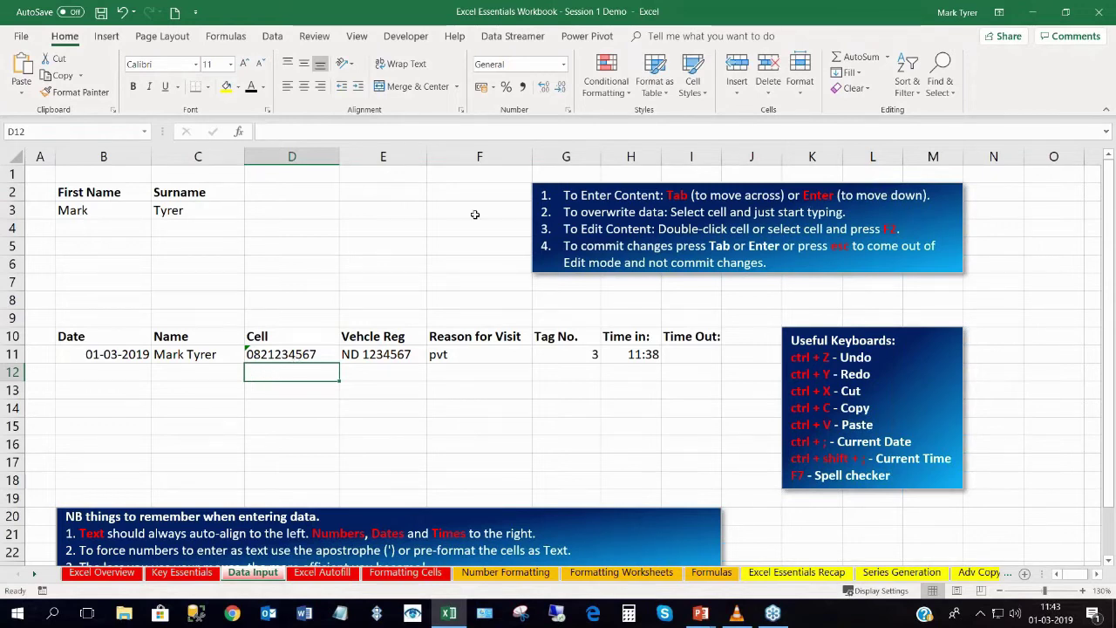
Format D12 as Text and enter a mobile number, keeping its leading zero.
left_click(563, 63)
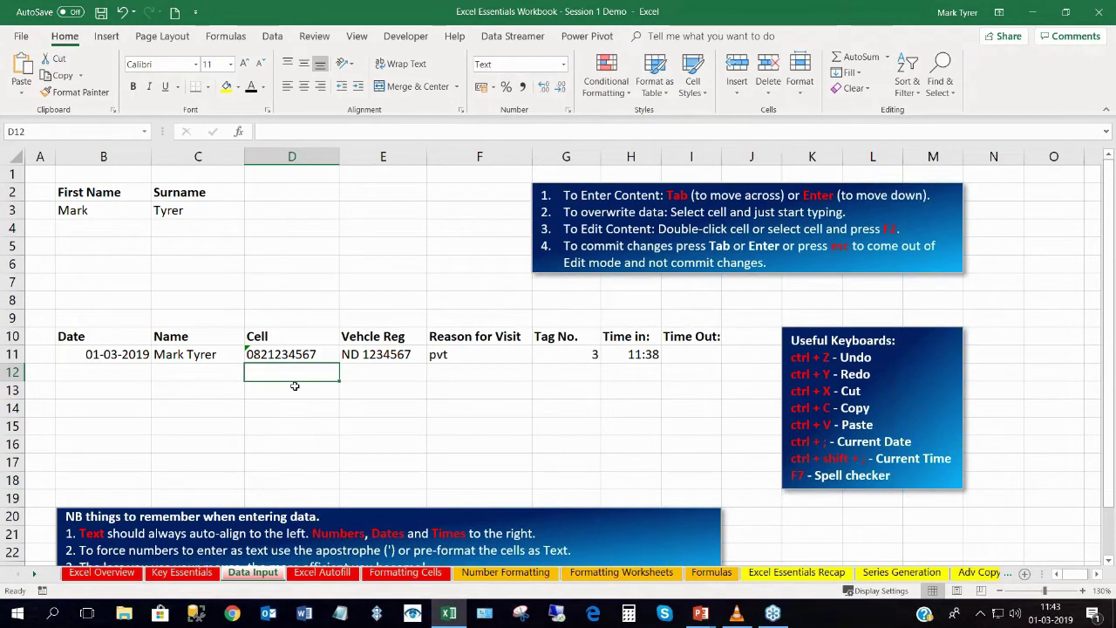
type("0821234567")
key("Return")
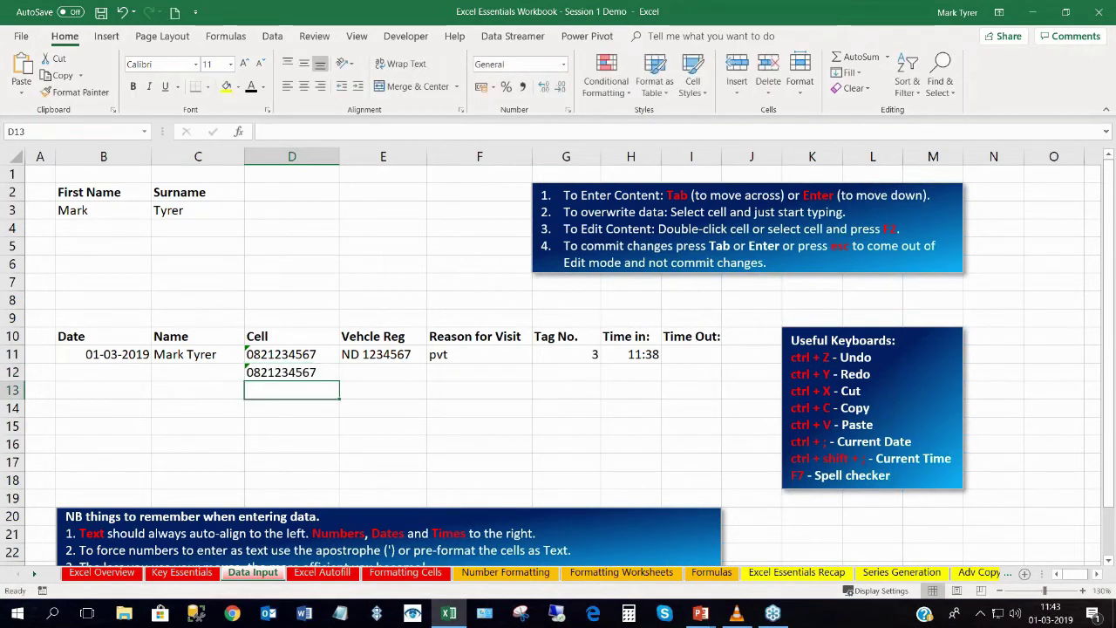
left_click(279, 373)
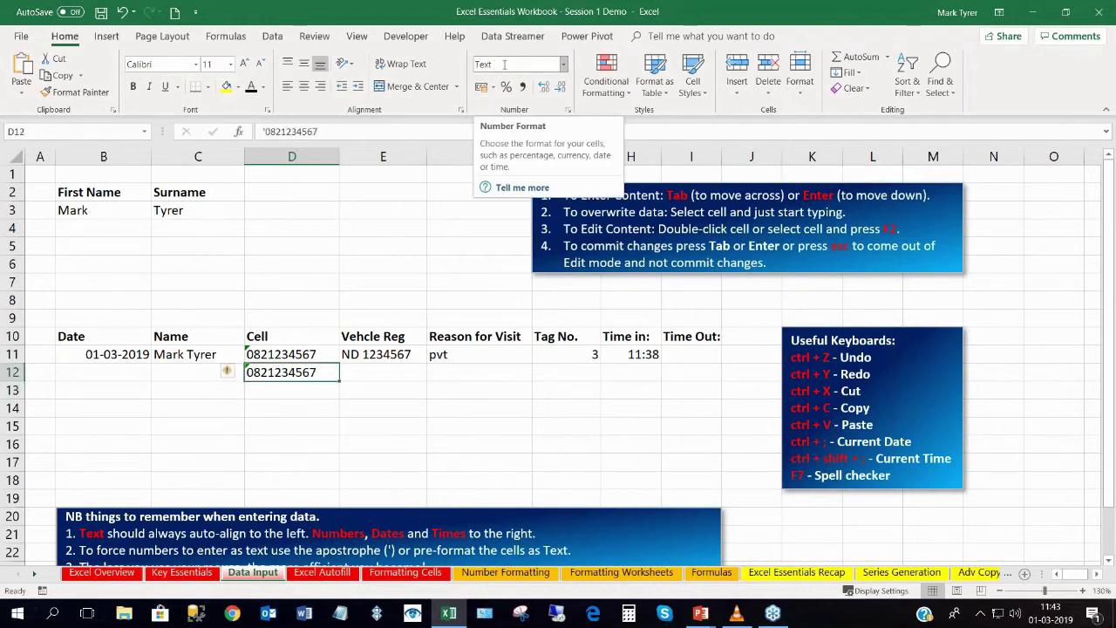
left_click(273, 394)
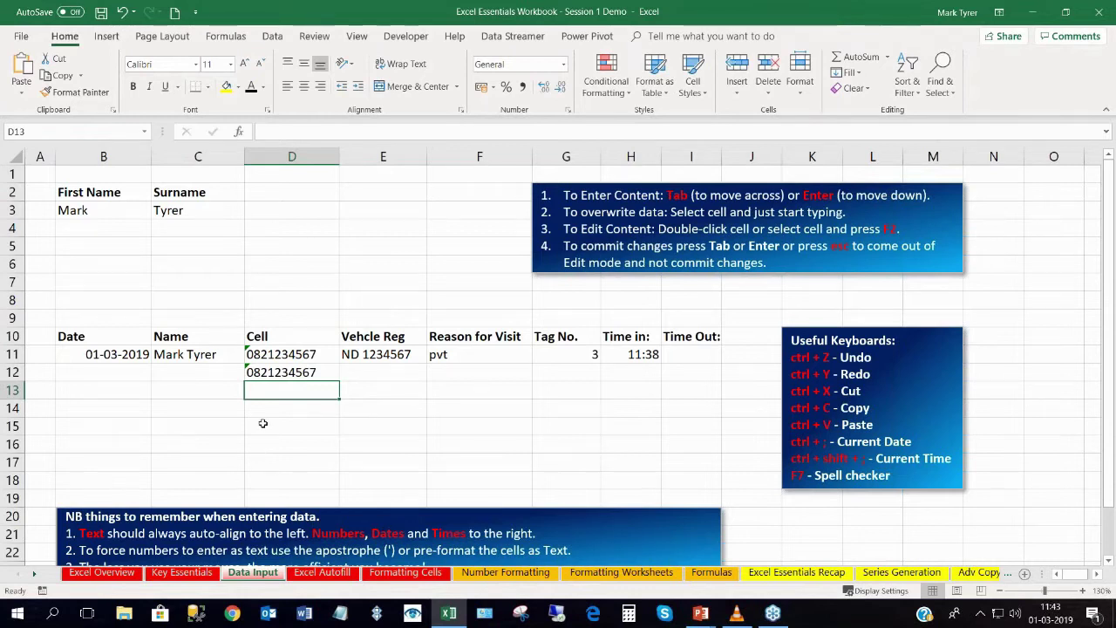
Select the row 11 visit entry across B11:H11.
scroll(263, 402, "down", 1)
scroll(204, 367, "down", 3)
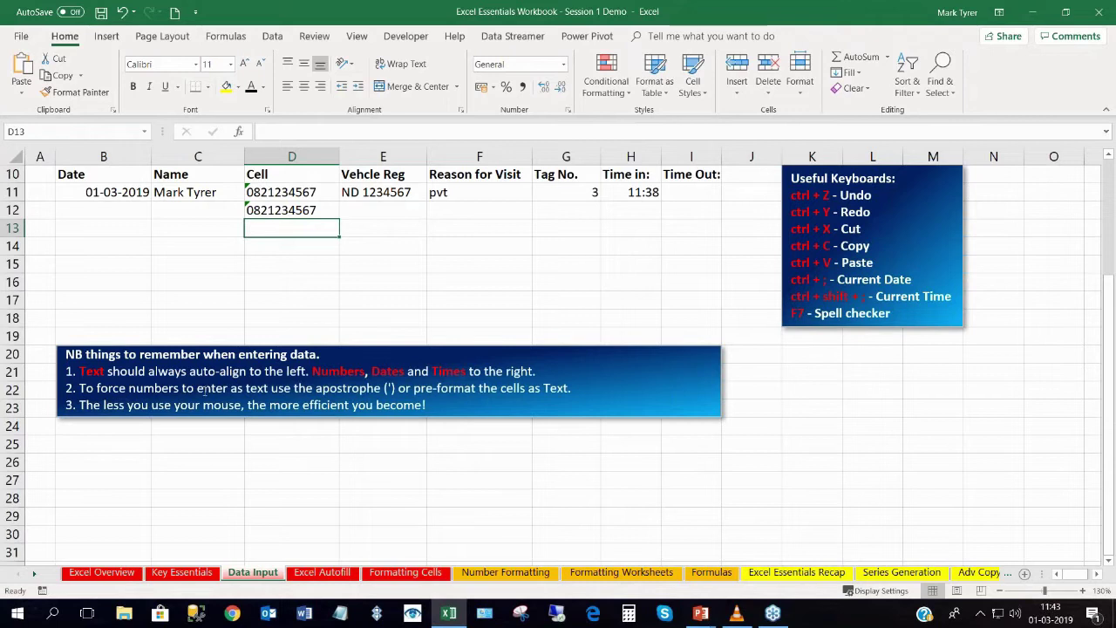
scroll(205, 388, "up", 3)
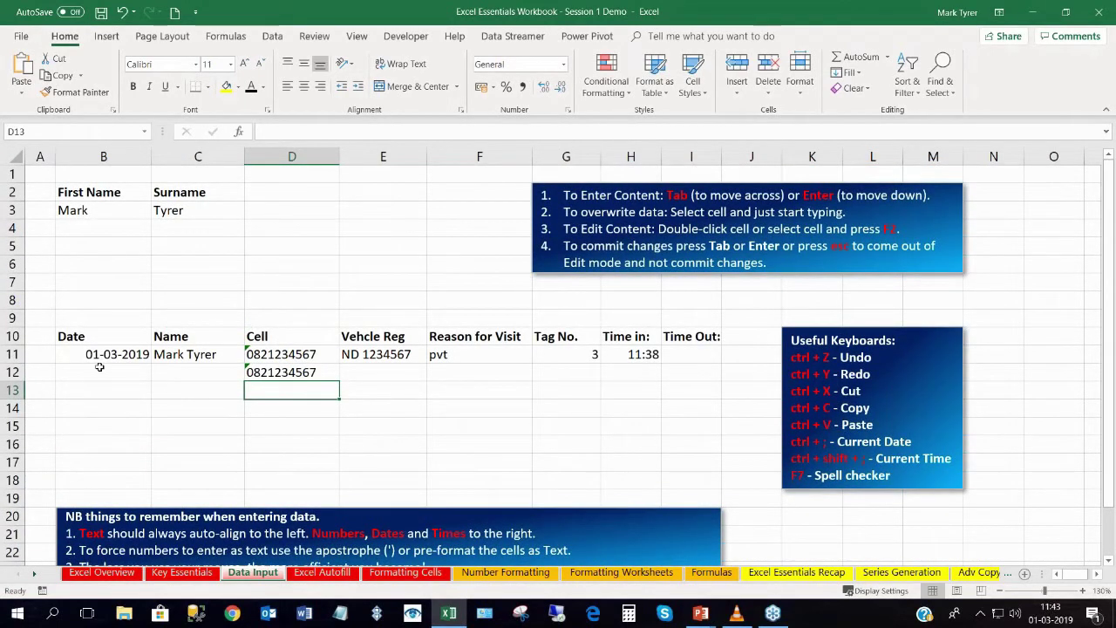
left_click_drag(91, 354, 629, 353)
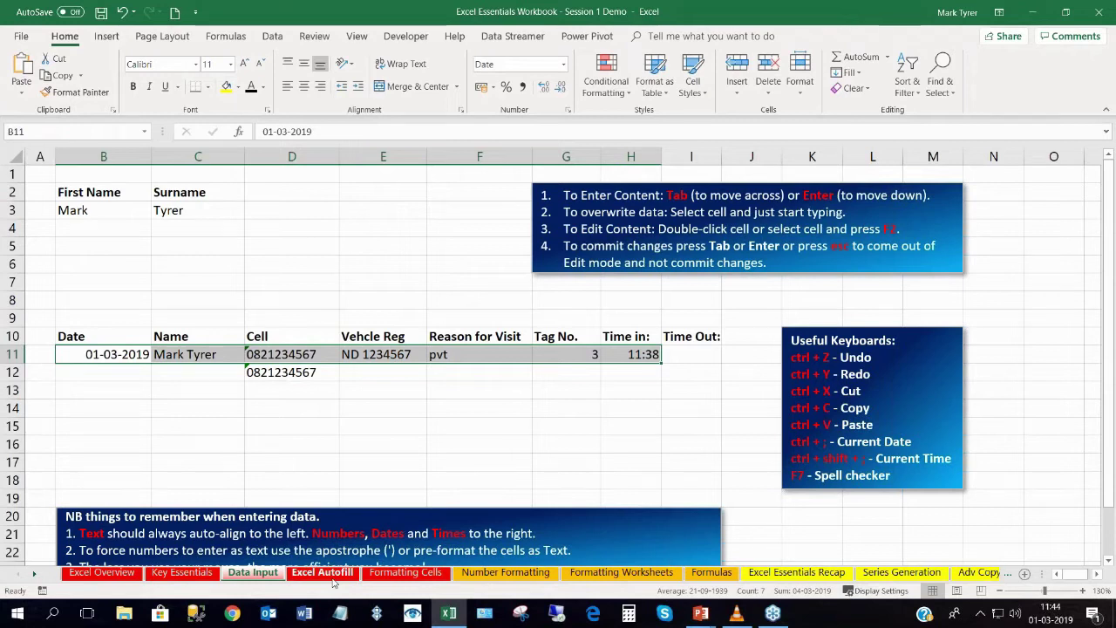
Copy the B11:H11 visit entry and move to the Excel Autofill sheet.
left_click(173, 400)
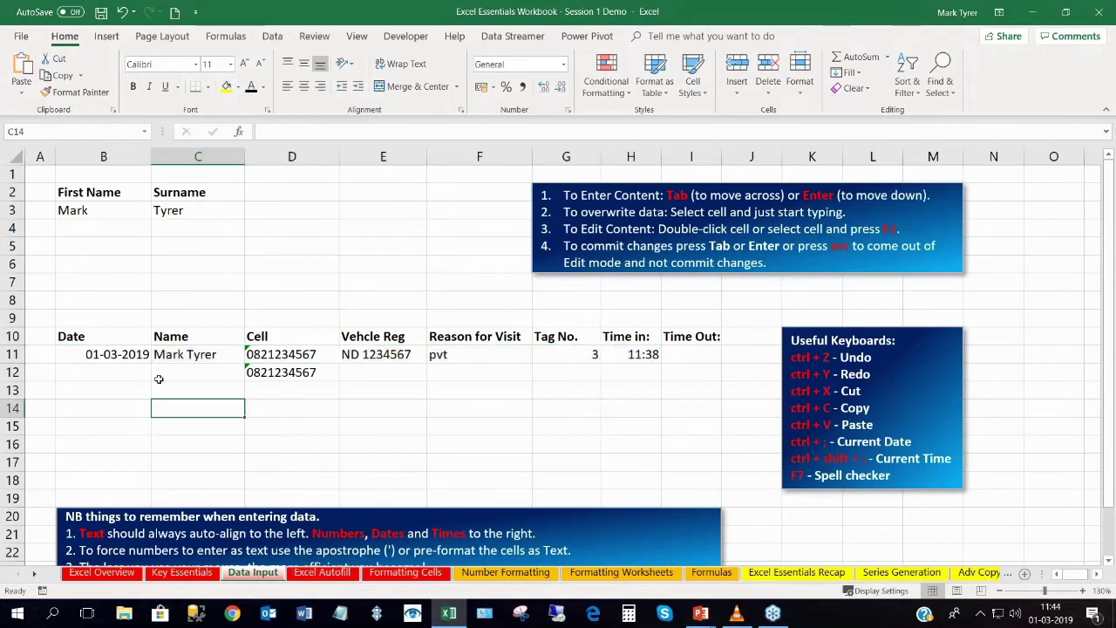
left_click_drag(96, 354, 629, 355)
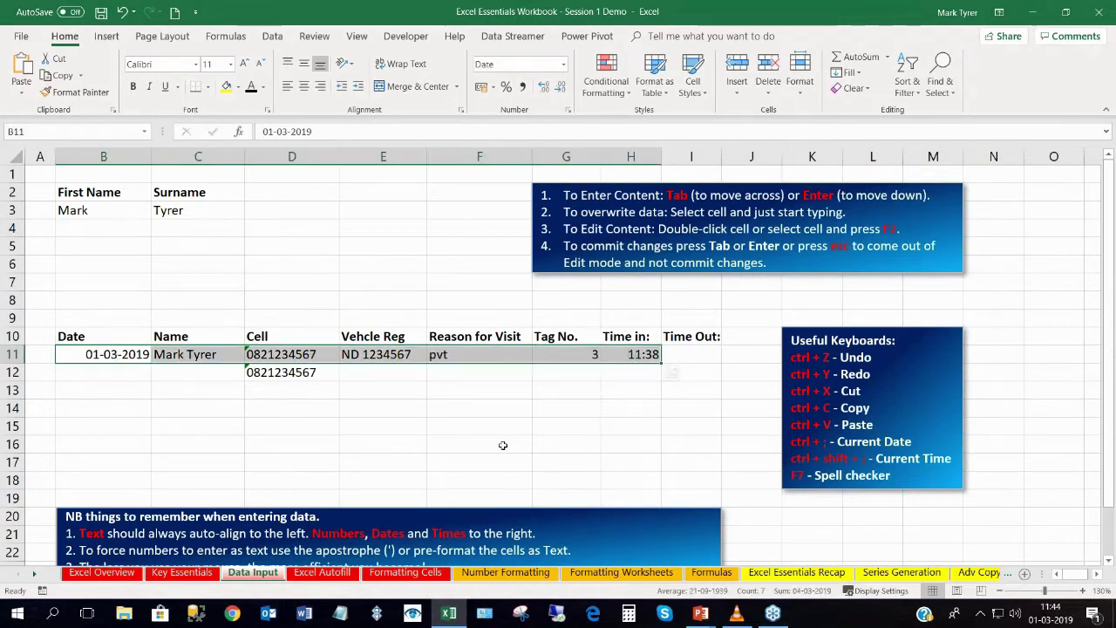
key("ctrl+c")
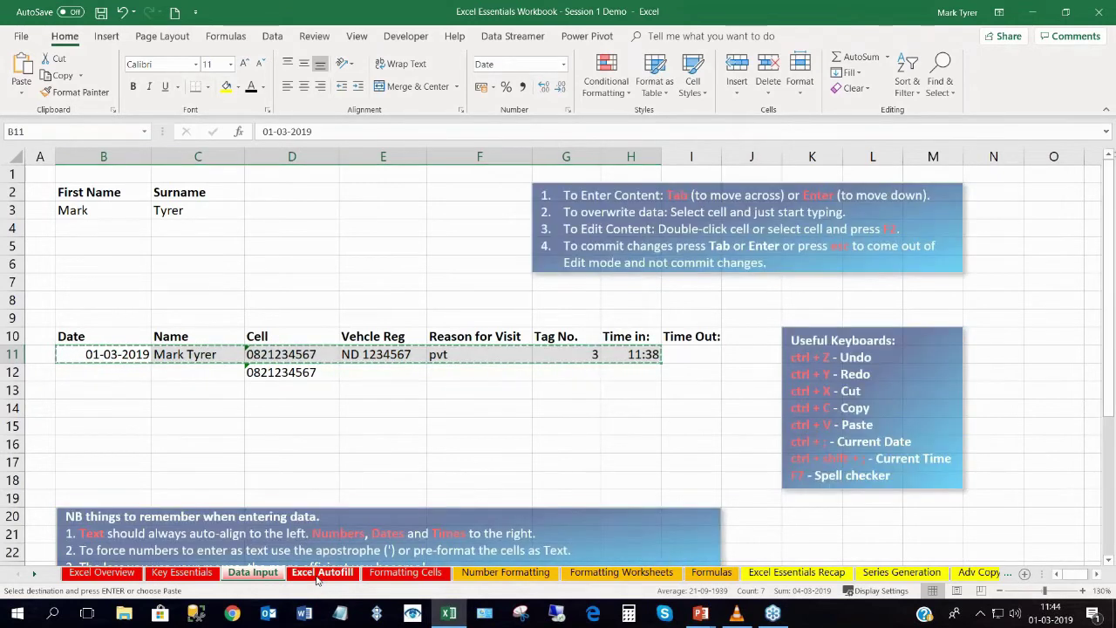
left_click(322, 580)
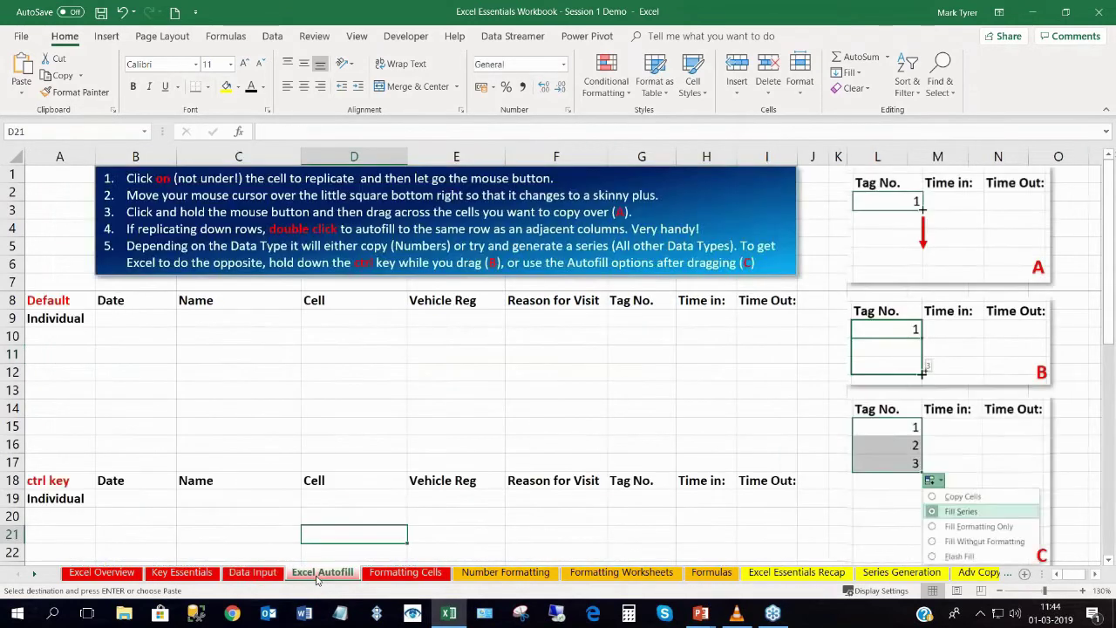
Paste the copied visitor entry into row 9 starting at B9.
left_click(134, 318)
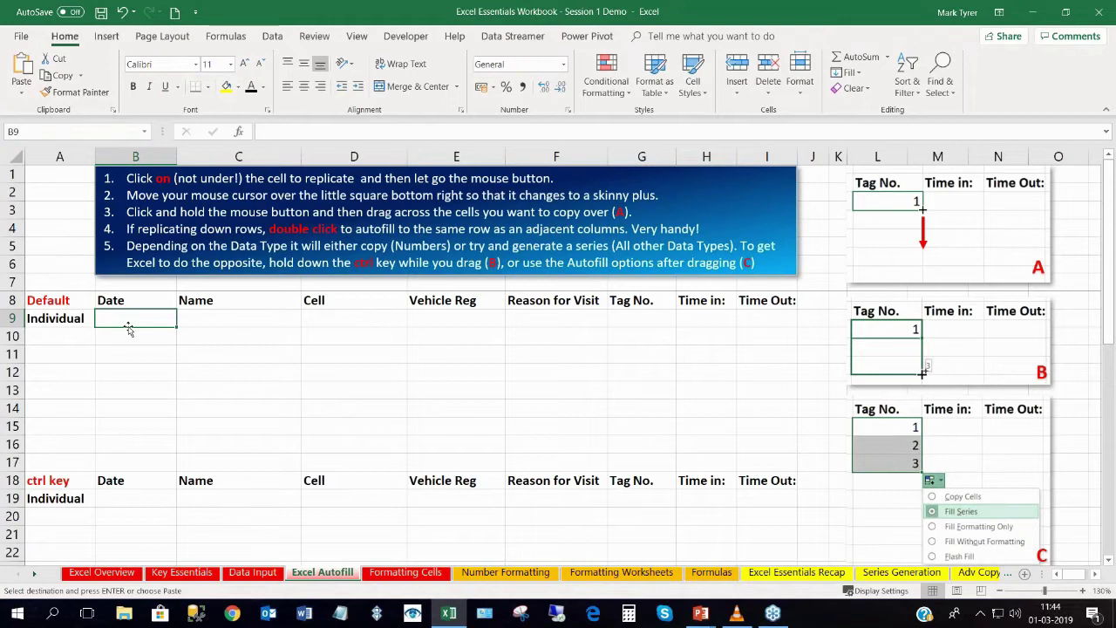
key("ctrl+v")
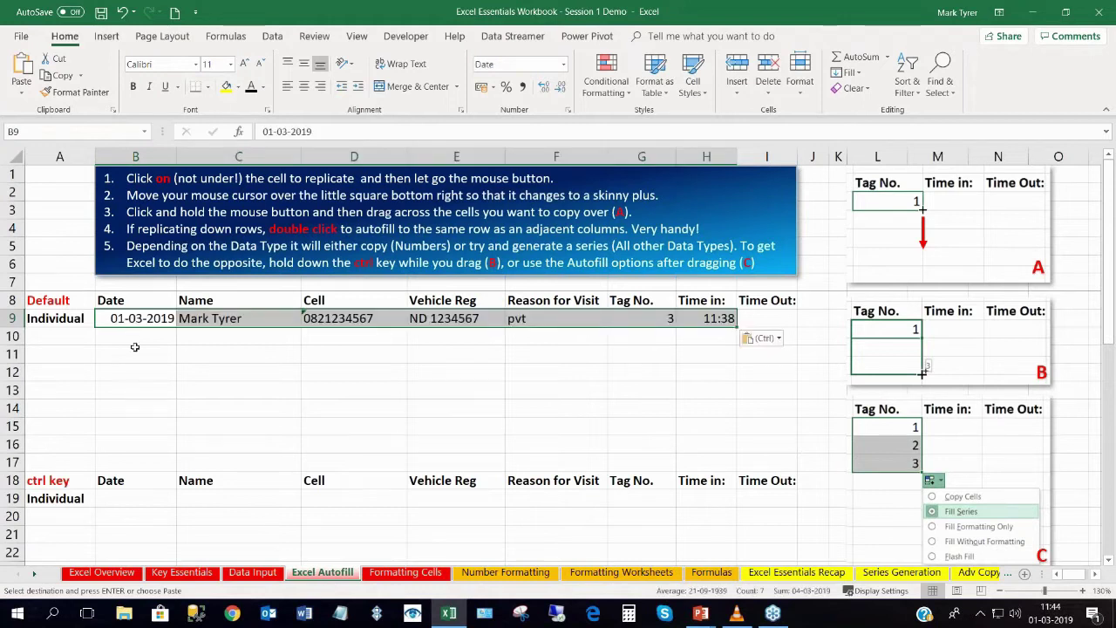
left_click(138, 360)
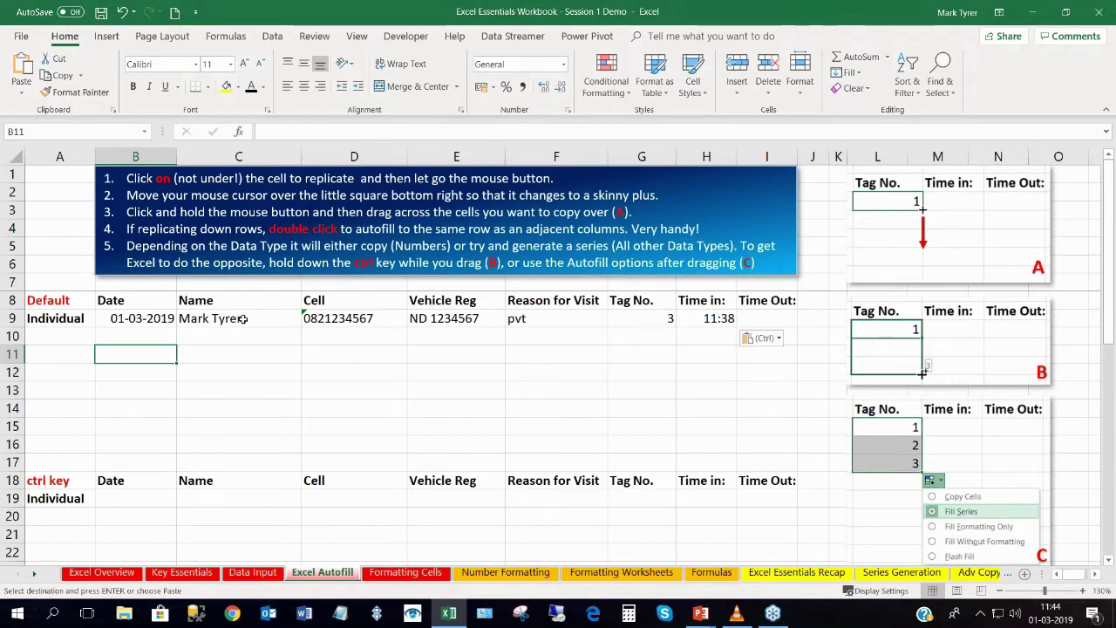
Fill the name in C9 down to C15.
left_click(244, 319)
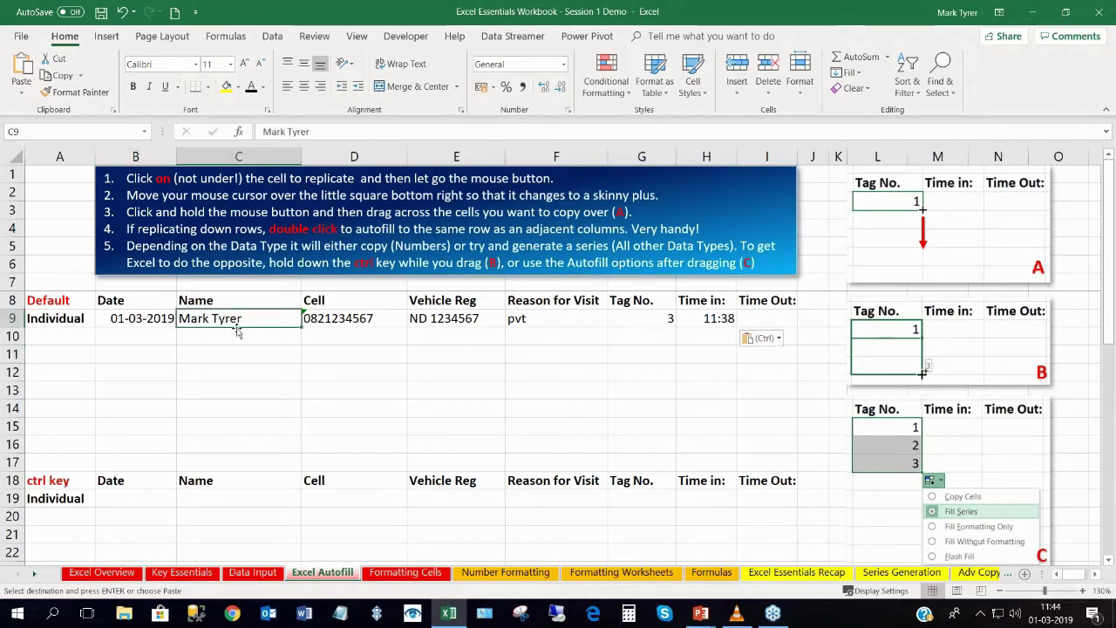
mouse_move(300, 326)
left_mouse_down()
mouse_move(286, 354)
mouse_move(289, 383)
mouse_move(287, 323)
left_mouse_up()
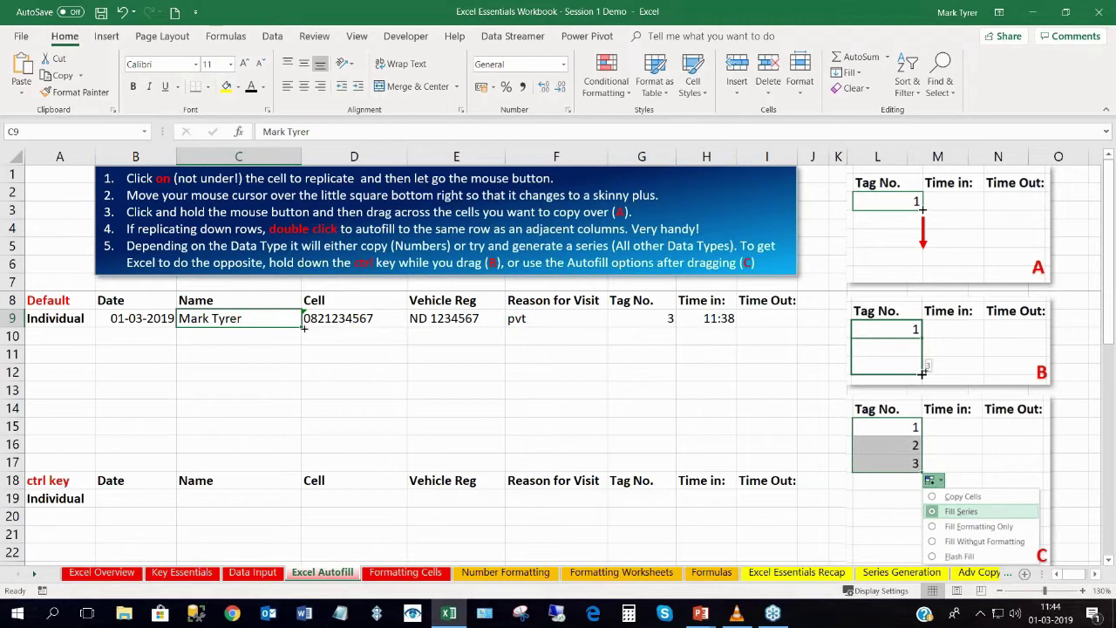
left_click_drag(304, 327, 292, 436)
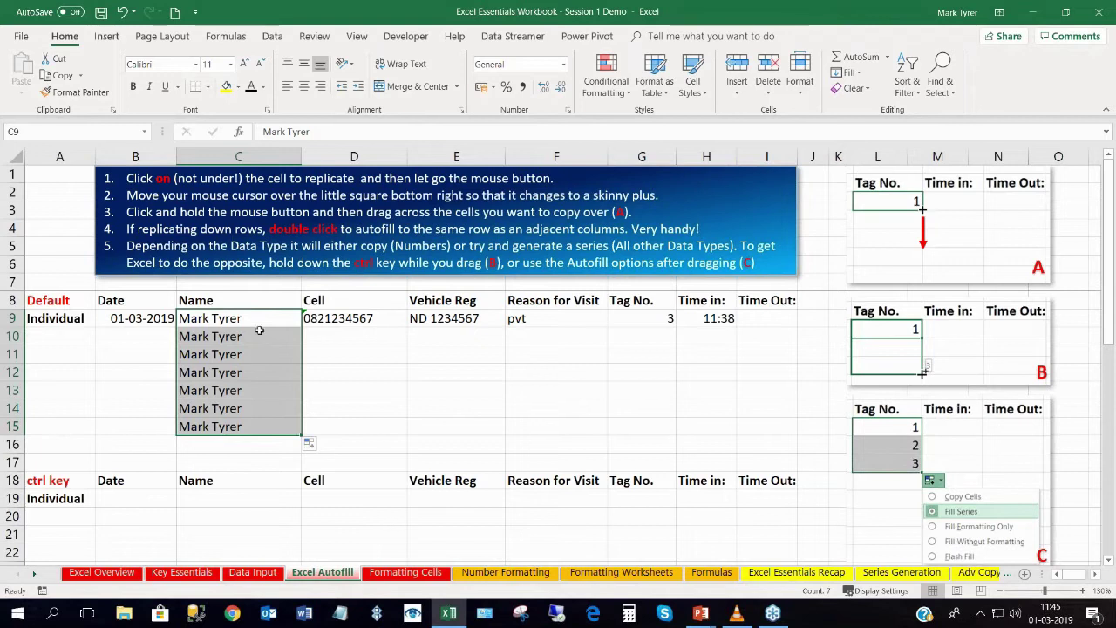
left_click_drag(251, 319, 239, 418)
left_click(236, 321)
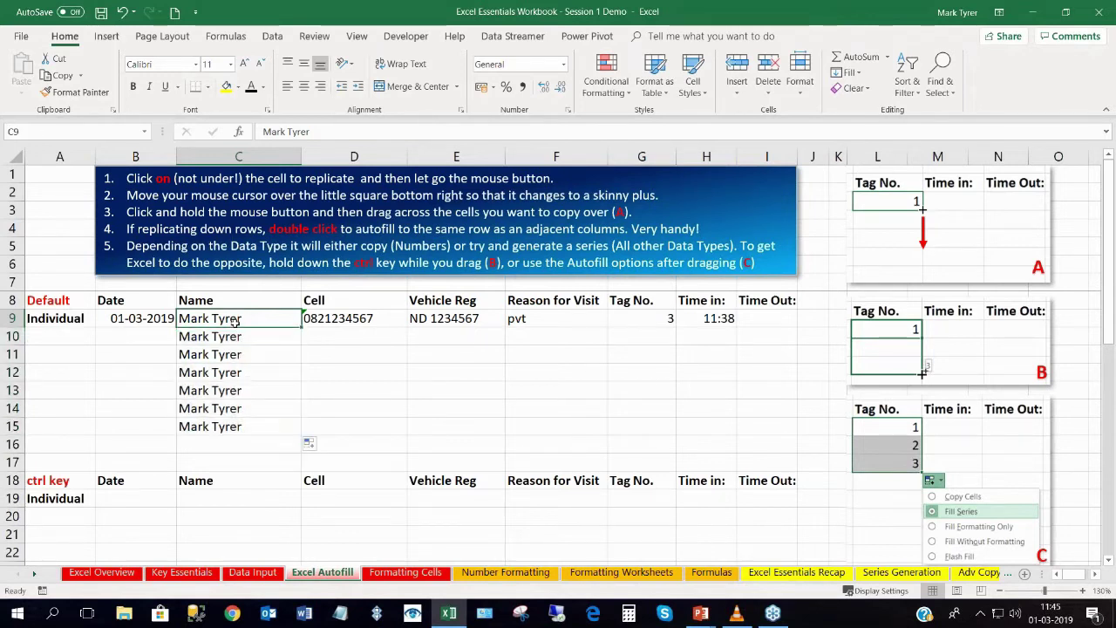
Copy 'pvt' down F9:F15 and fill the vehicle registrations as a series to E15.
left_click(552, 316)
left_click_drag(607, 327, 599, 431)
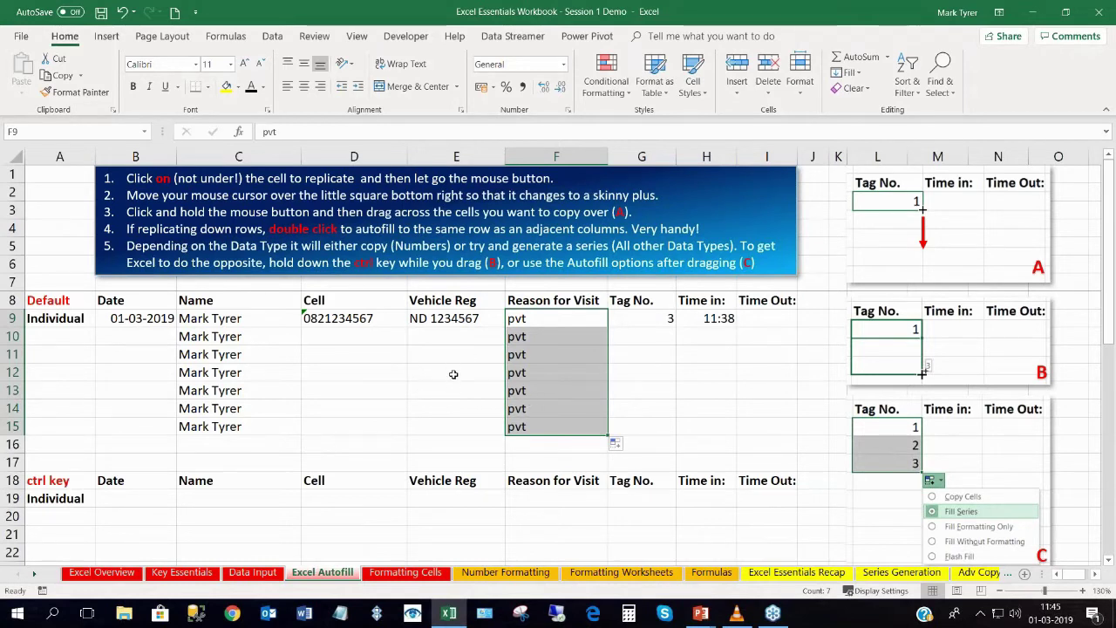
left_click(444, 320)
left_click_drag(504, 325, 499, 433)
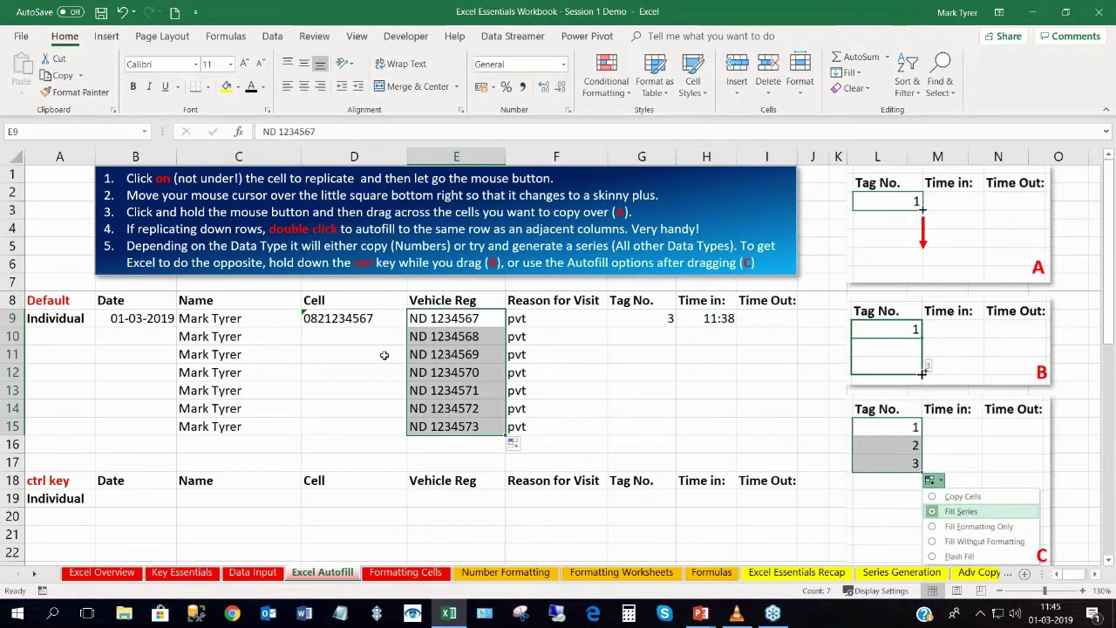
Autofill phone numbers, dates to 07-03-2019 and hourly times to 17:38 down to row 15.
left_click(342, 318)
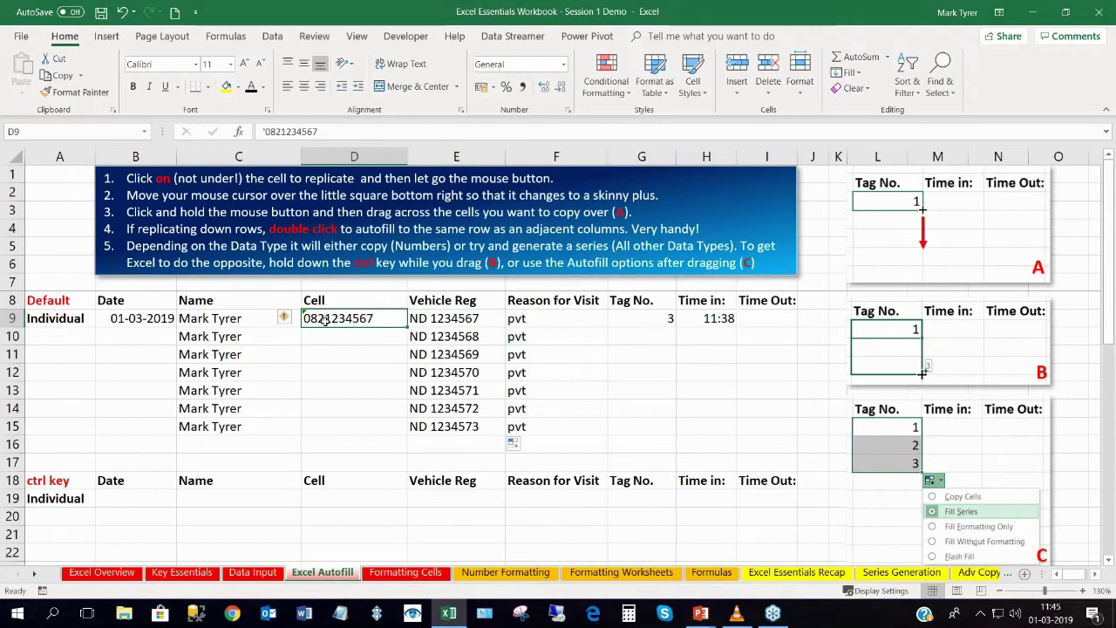
left_click_drag(405, 327, 393, 435)
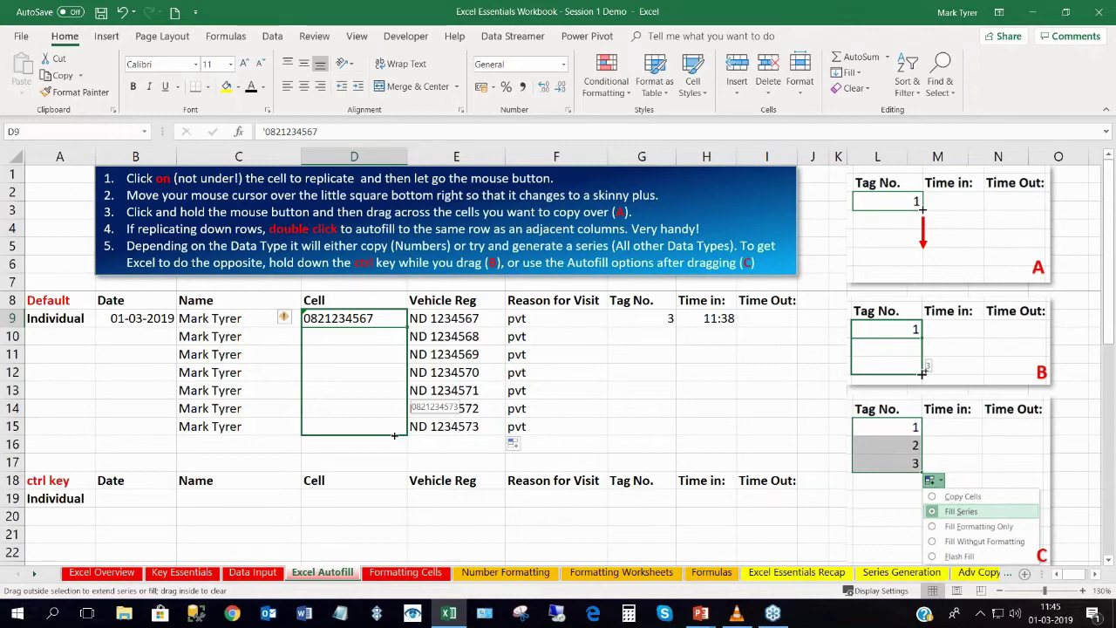
left_click_drag(394, 435, 394, 435)
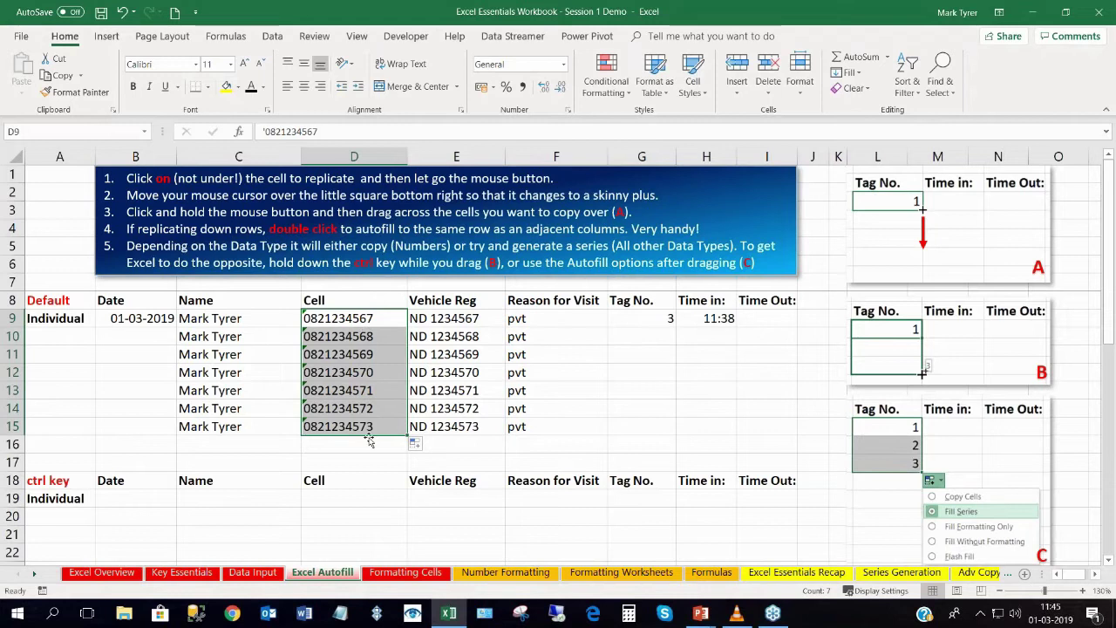
left_click(144, 318)
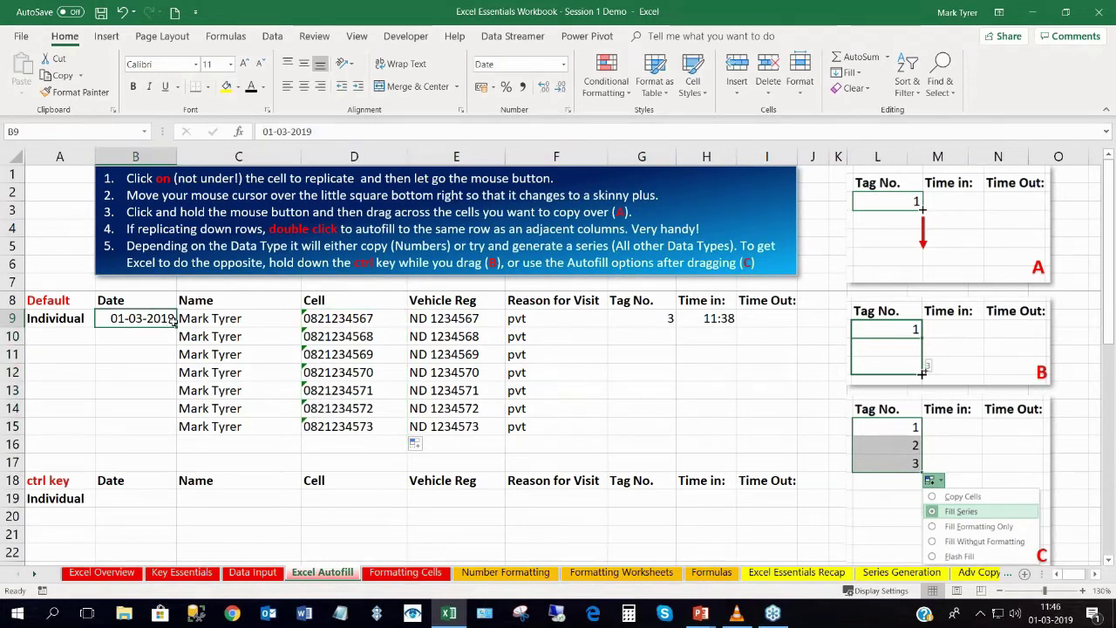
left_click_drag(176, 324, 175, 427)
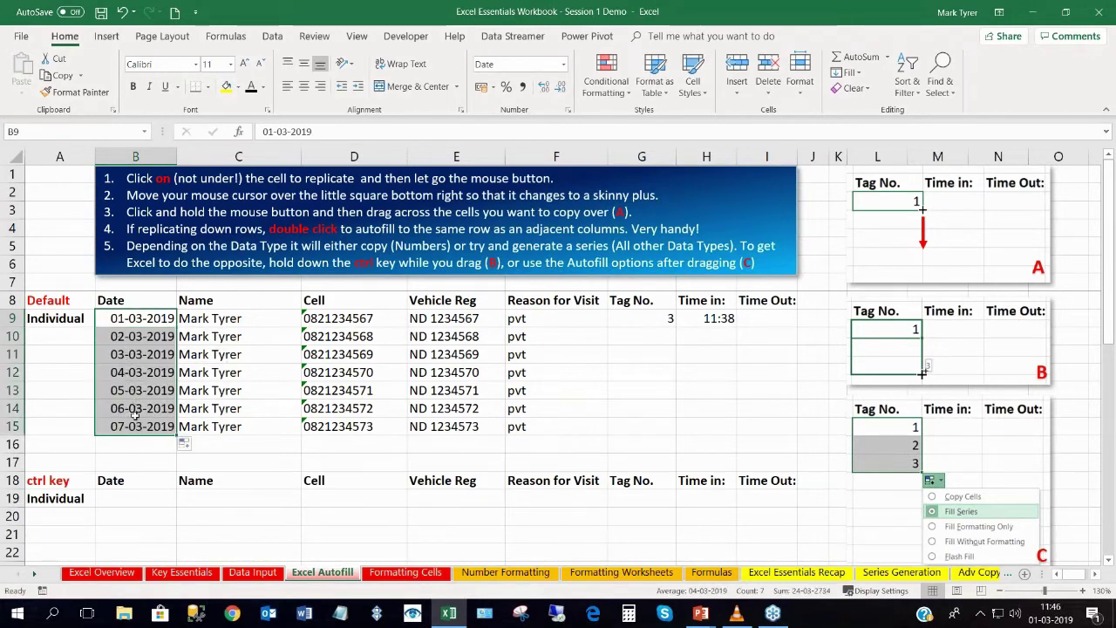
left_click(706, 318)
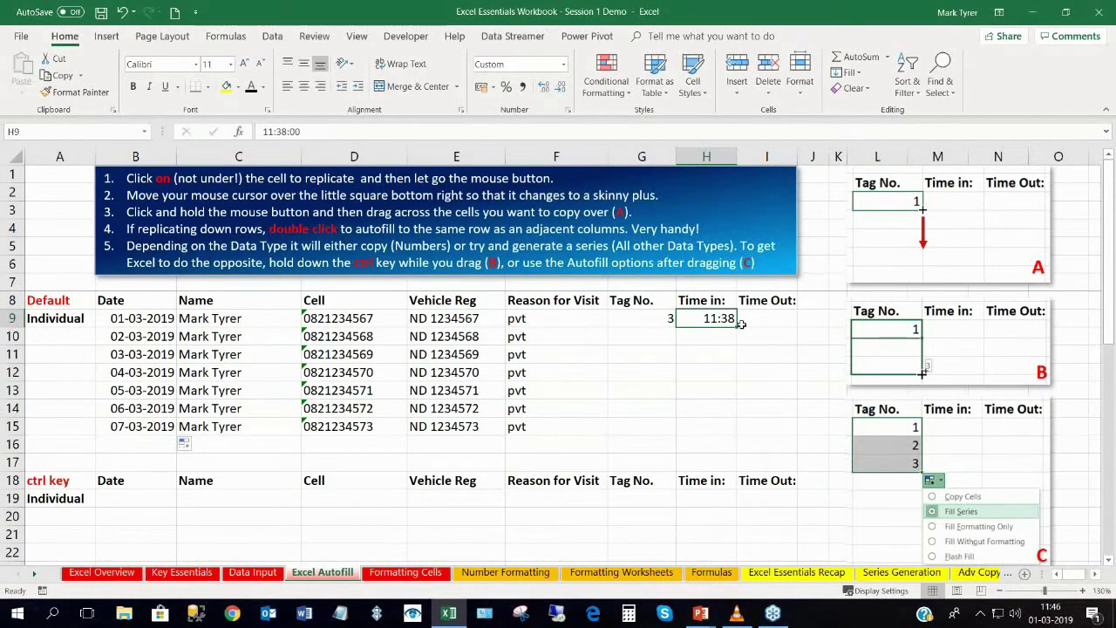
left_click_drag(738, 324, 723, 435)
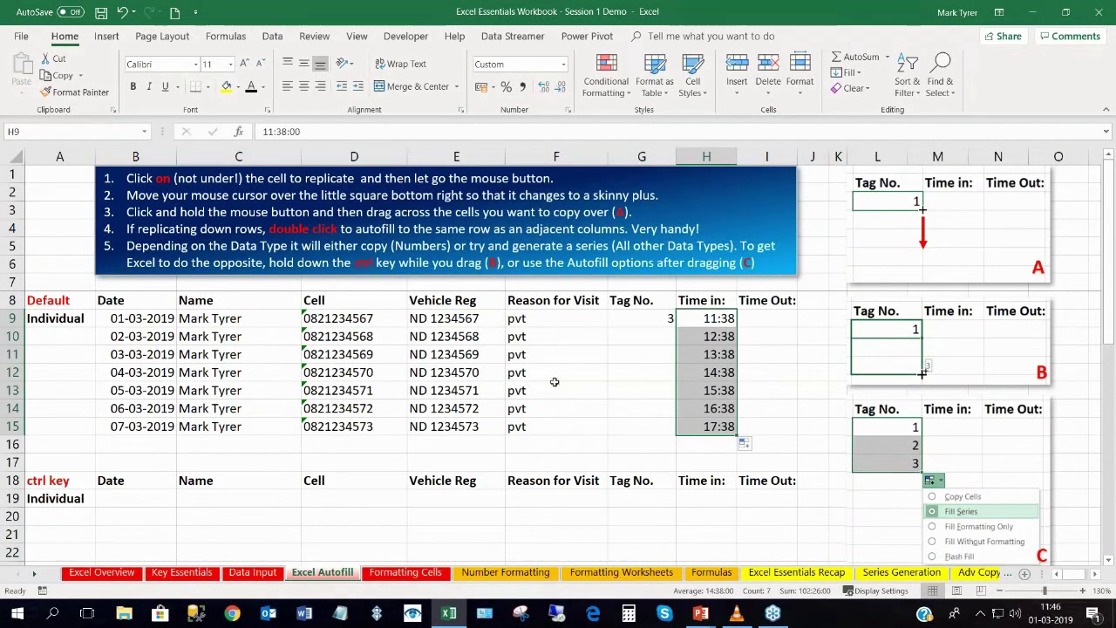
Fill Tag No. 3 from G9 down to G15 and check the filled cells.
left_click(652, 318)
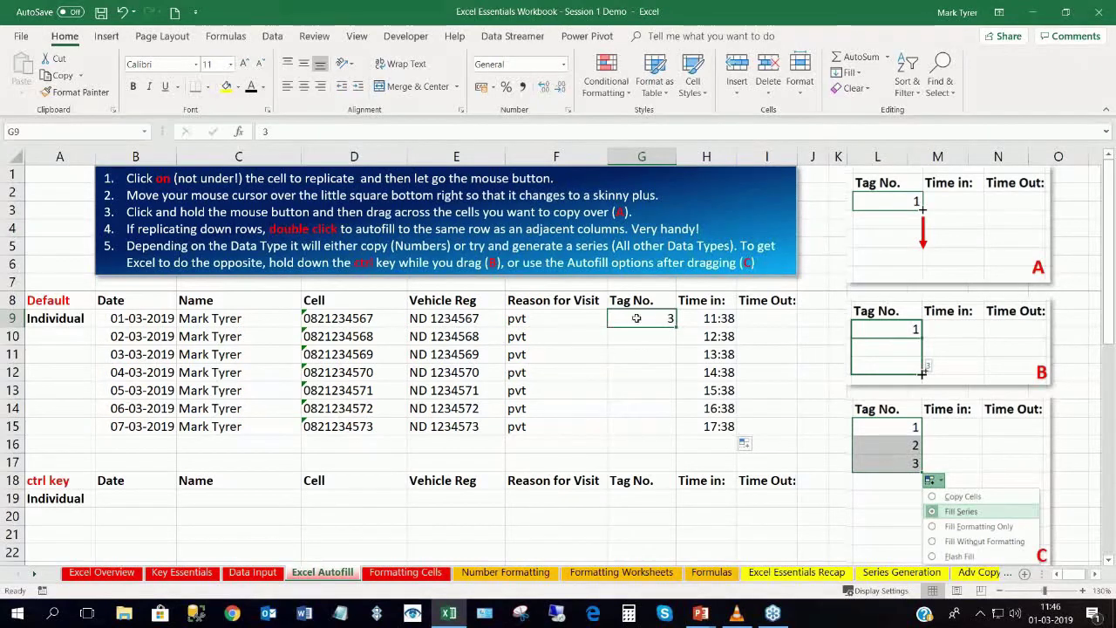
left_click_drag(677, 328, 671, 433)
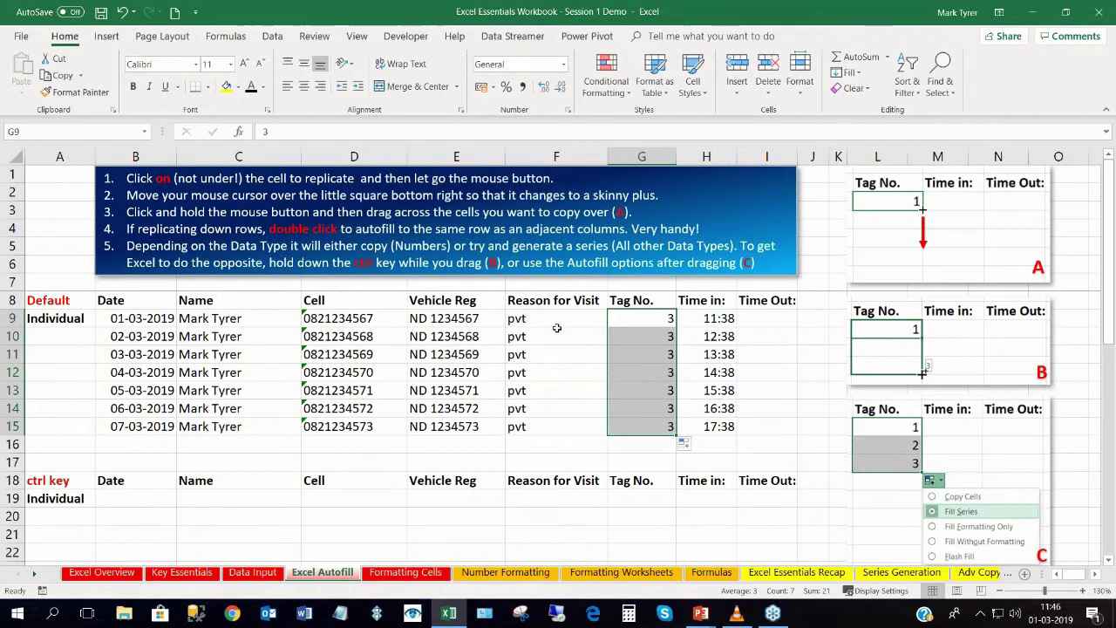
left_click(553, 318)
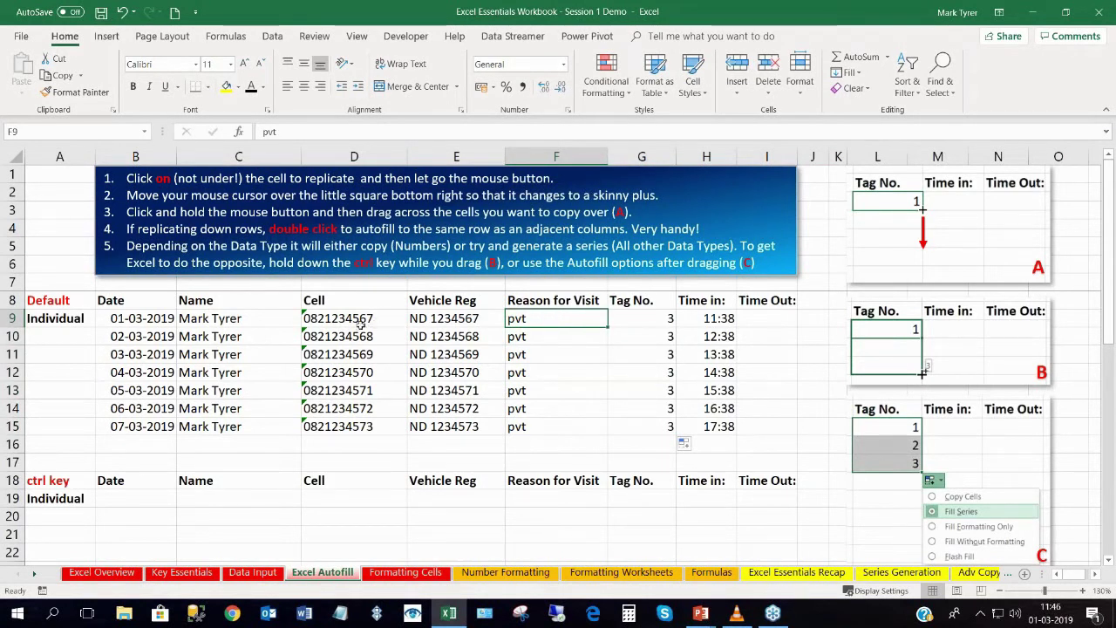
left_click(219, 316)
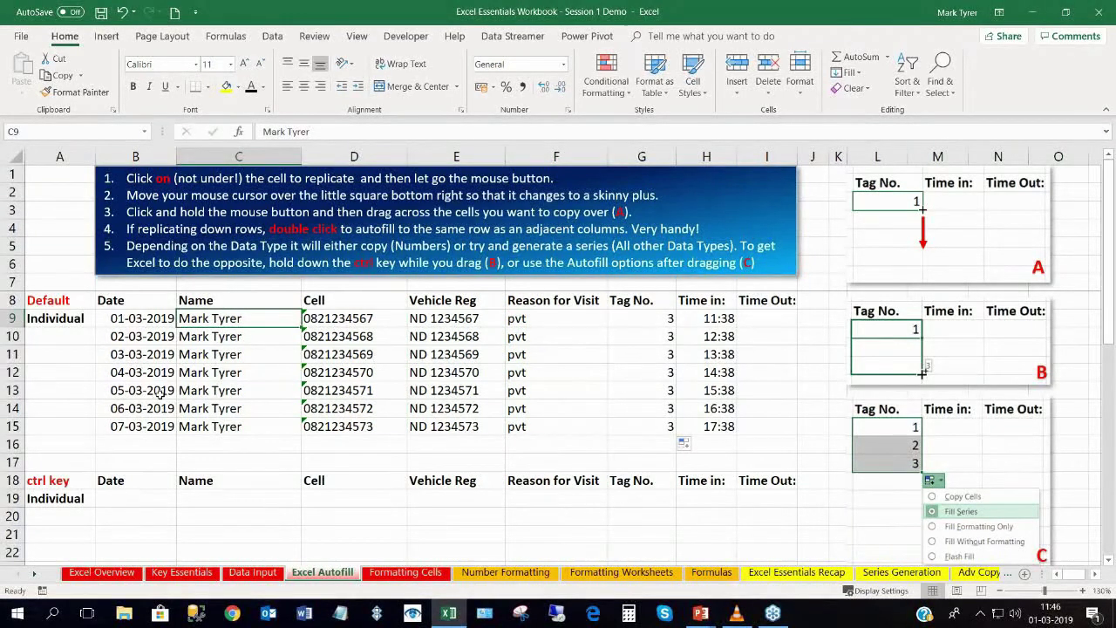
left_click(665, 318)
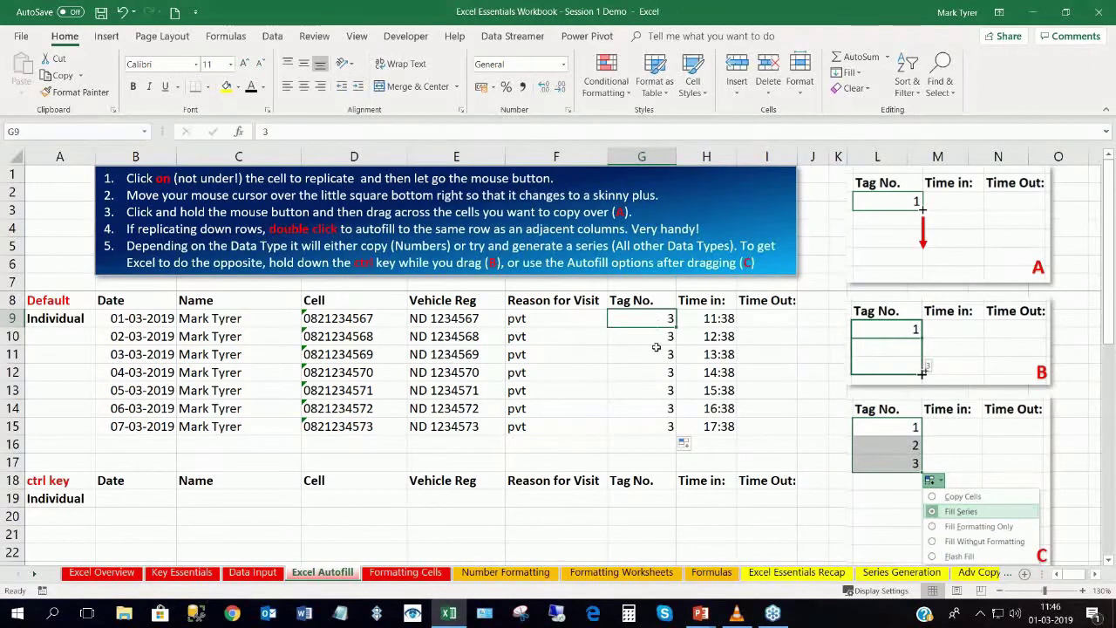
left_click(652, 425)
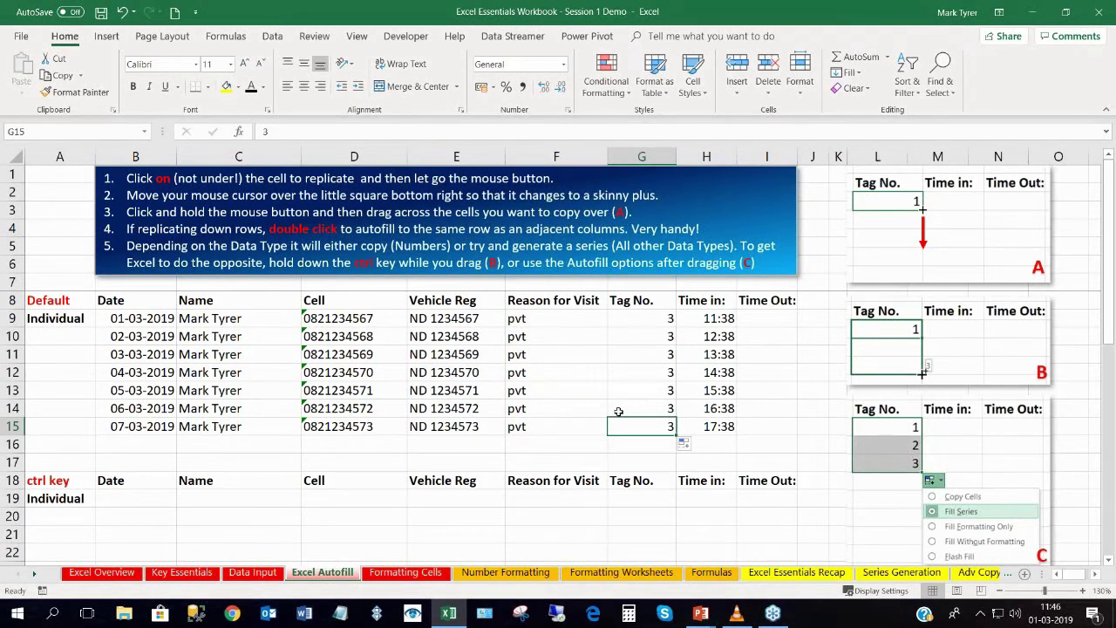
Select the first record B9:H9.
left_click_drag(121, 319, 704, 314)
scroll(366, 393, "down", 1)
scroll(366, 392, "up", 1)
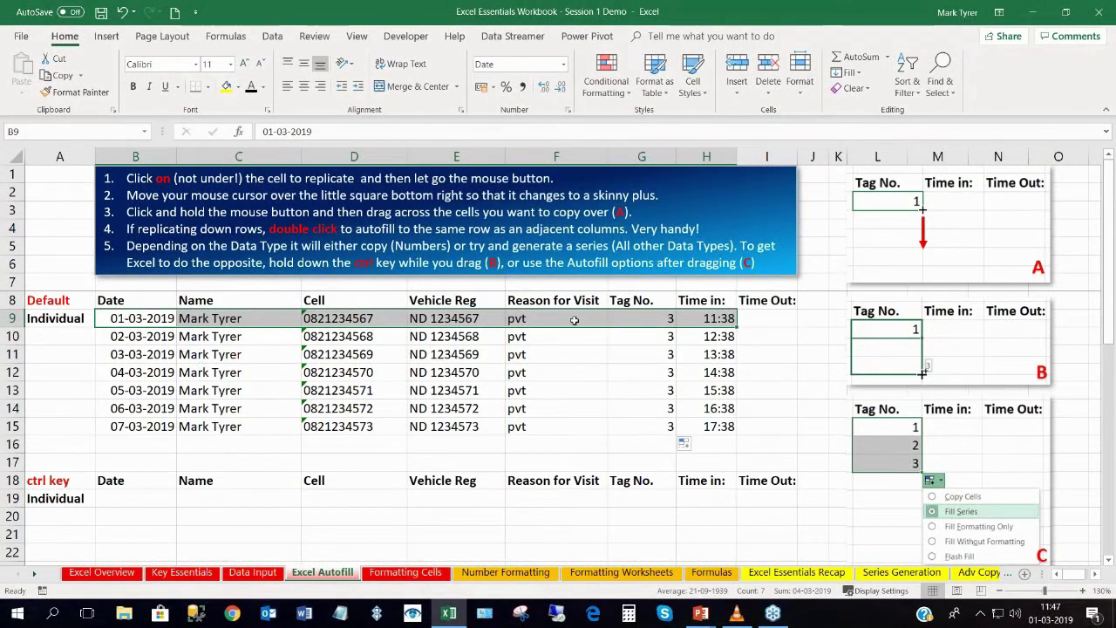
Copy the row 9 record and paste it into row 19.
key("ctrl+c")
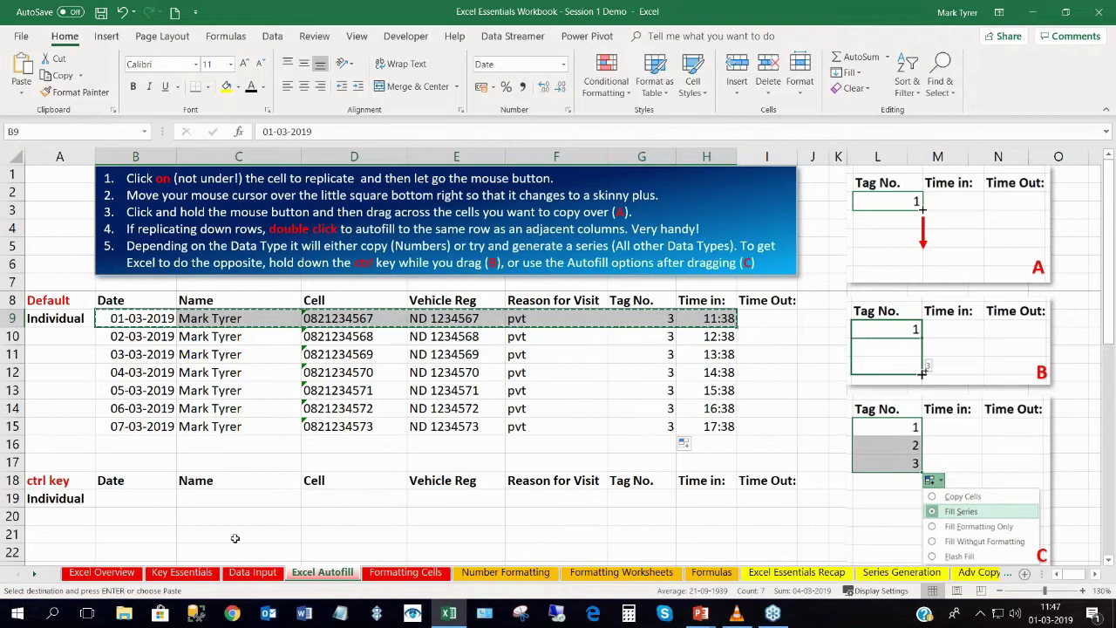
left_click(113, 496)
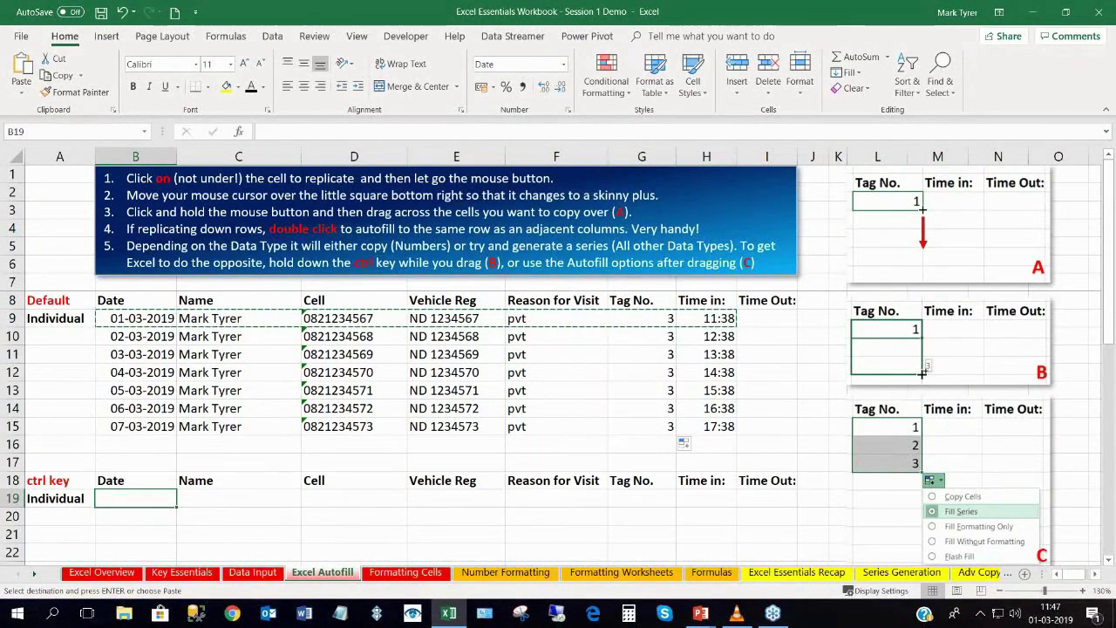
key("ctrl+v")
scroll(558, 367, "down", 1)
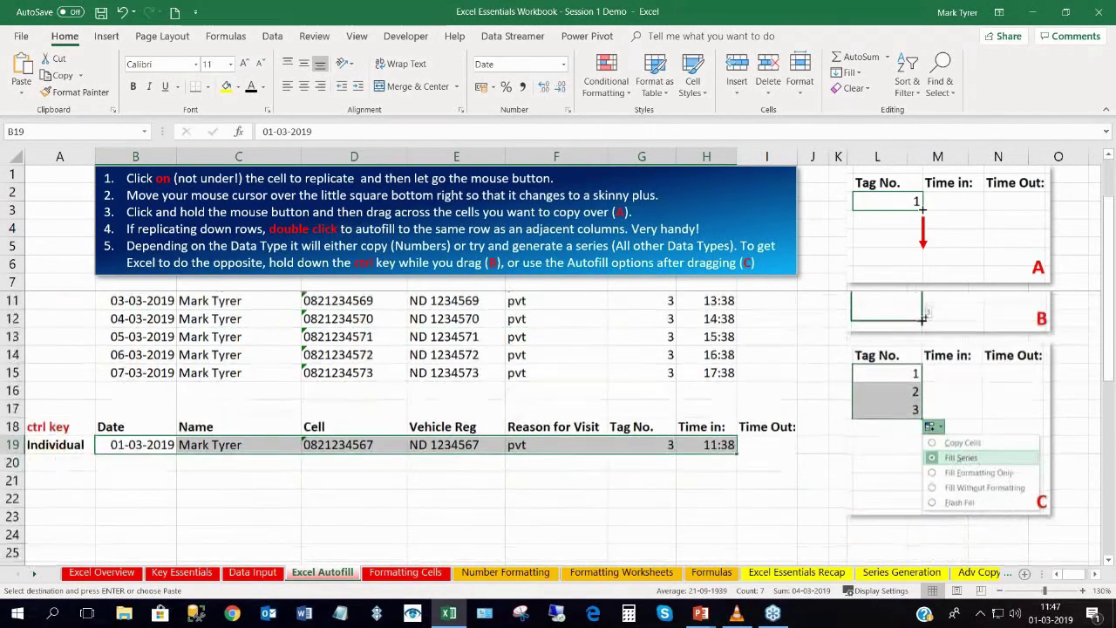
scroll(103, 318, "up", 1)
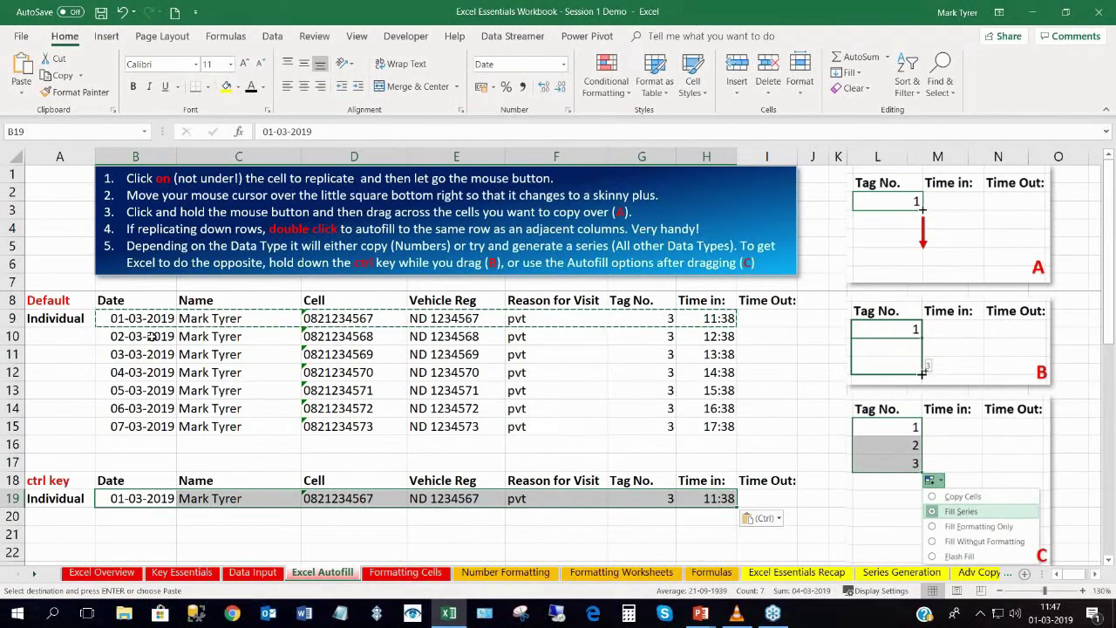
Paste the same record into rows 29 and 39.
scroll(140, 362, "down", 5)
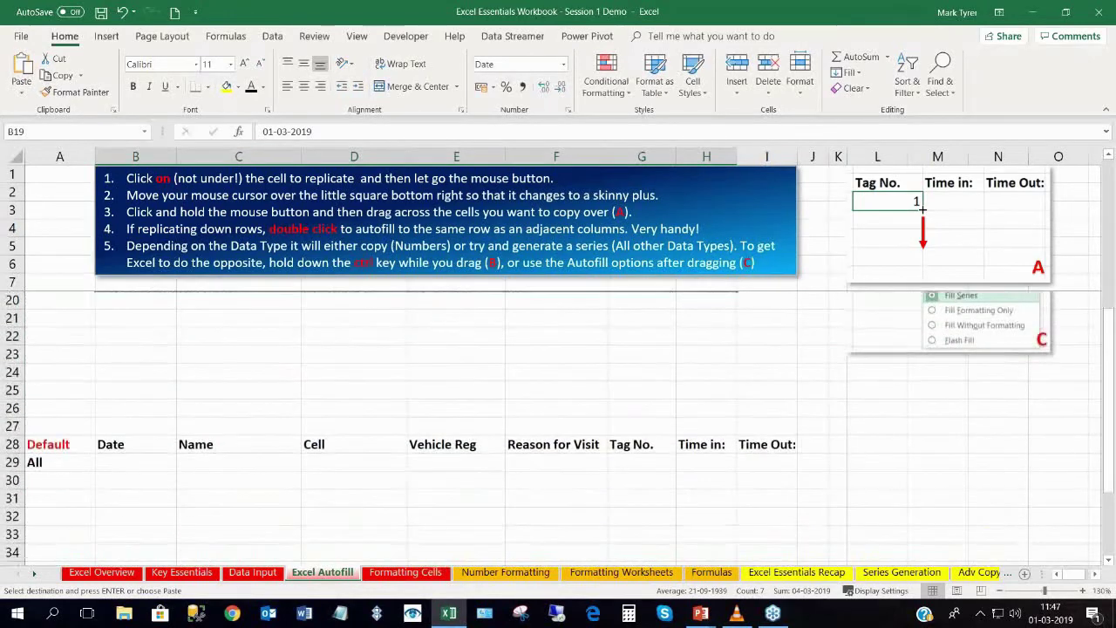
left_click(125, 407)
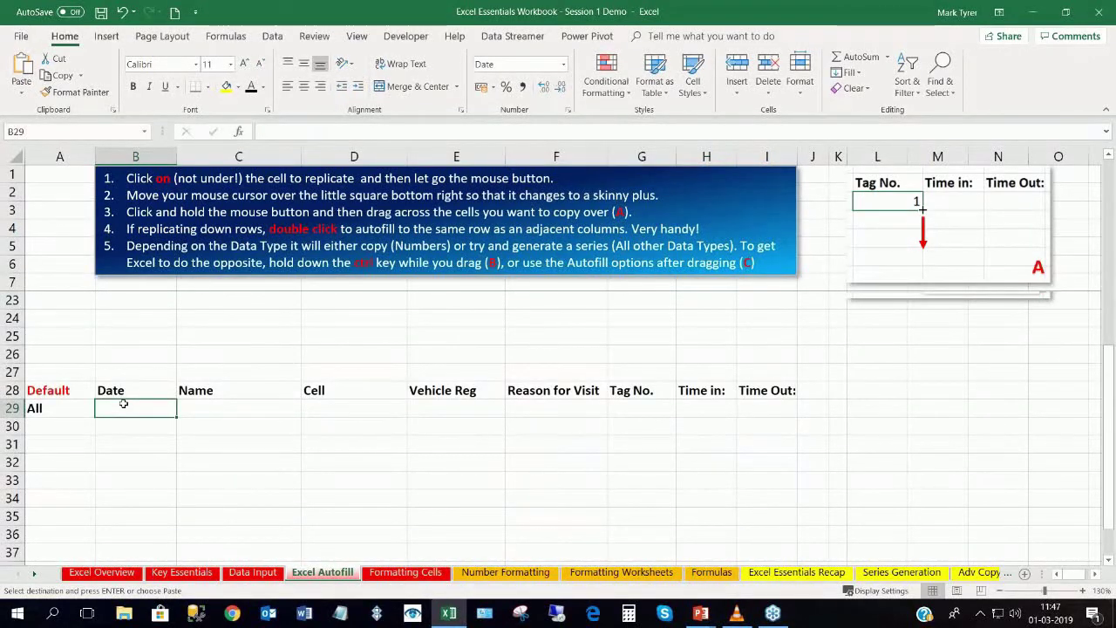
key("ctrl+v")
scroll(125, 408, "down", 3)
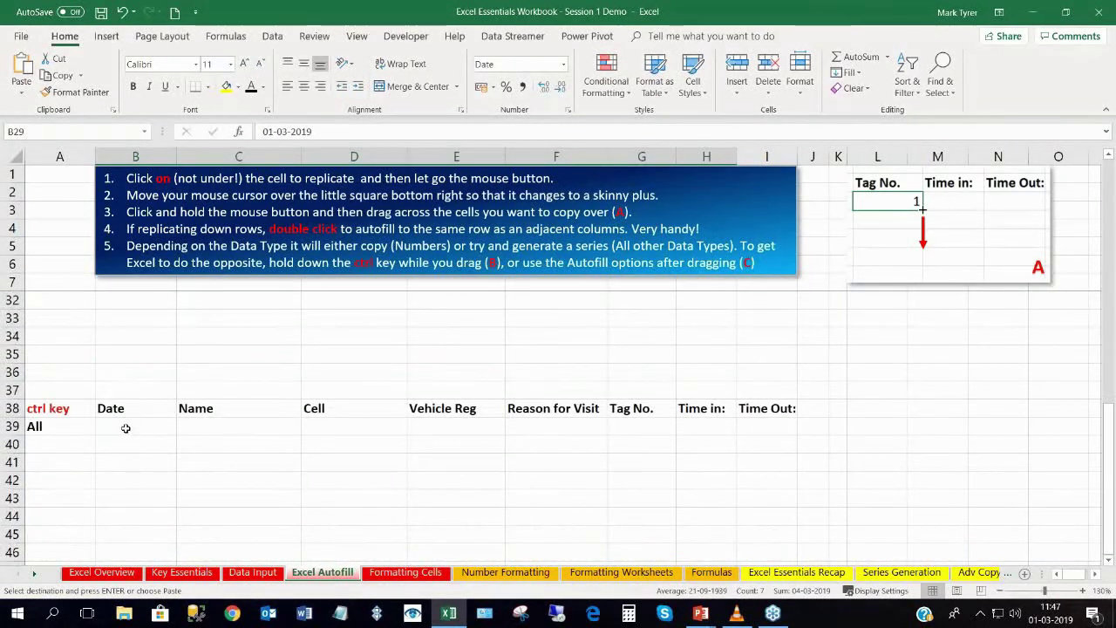
left_click(125, 428)
key("ctrl+v")
scroll(122, 428, "up", 8)
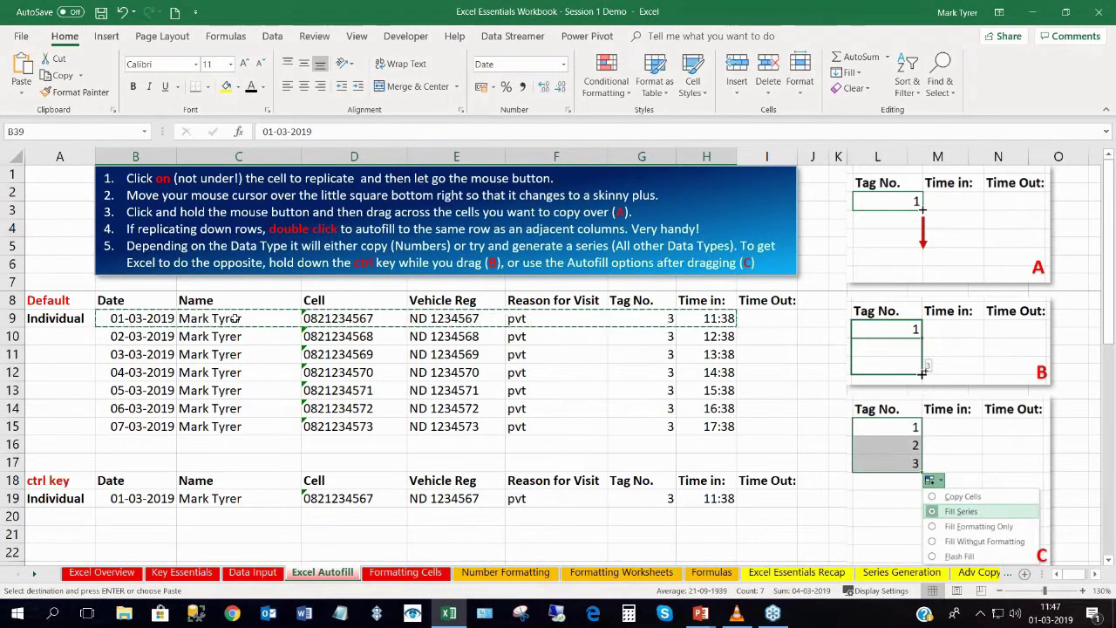
Clear the copy marquee and select the name in C19.
key("Escape")
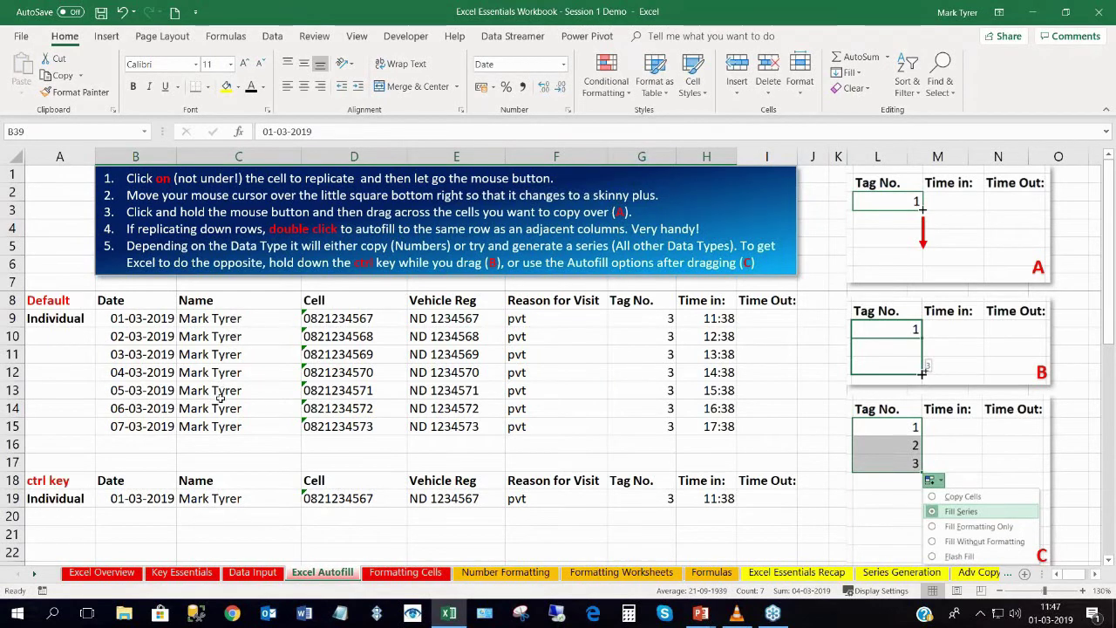
scroll(220, 397, "down", 1)
scroll(220, 397, "down", 3)
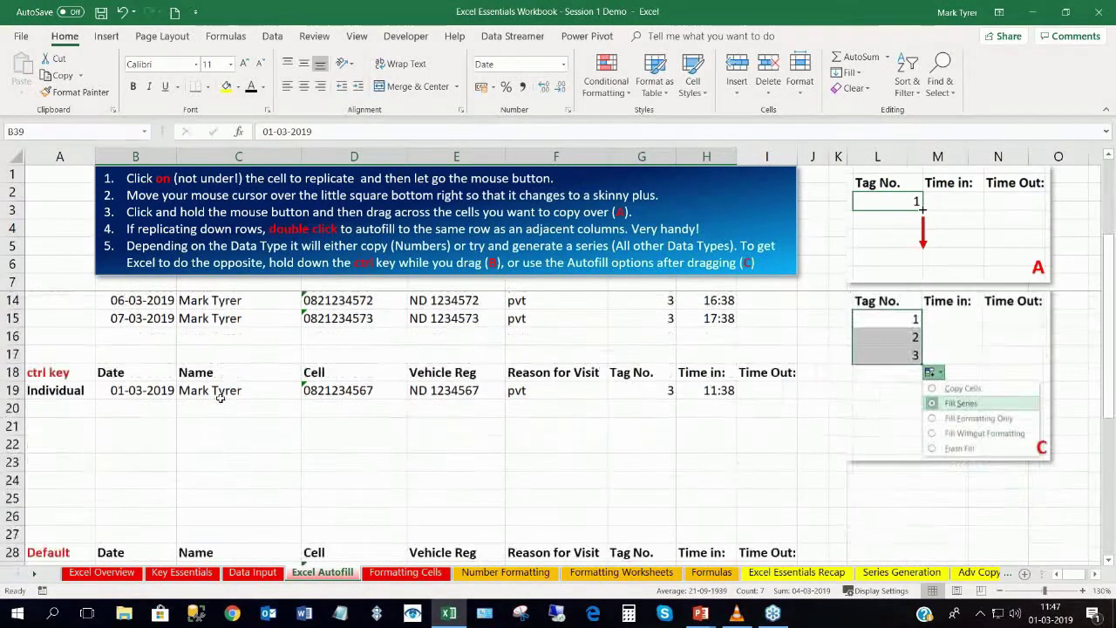
scroll(221, 397, "up", 4)
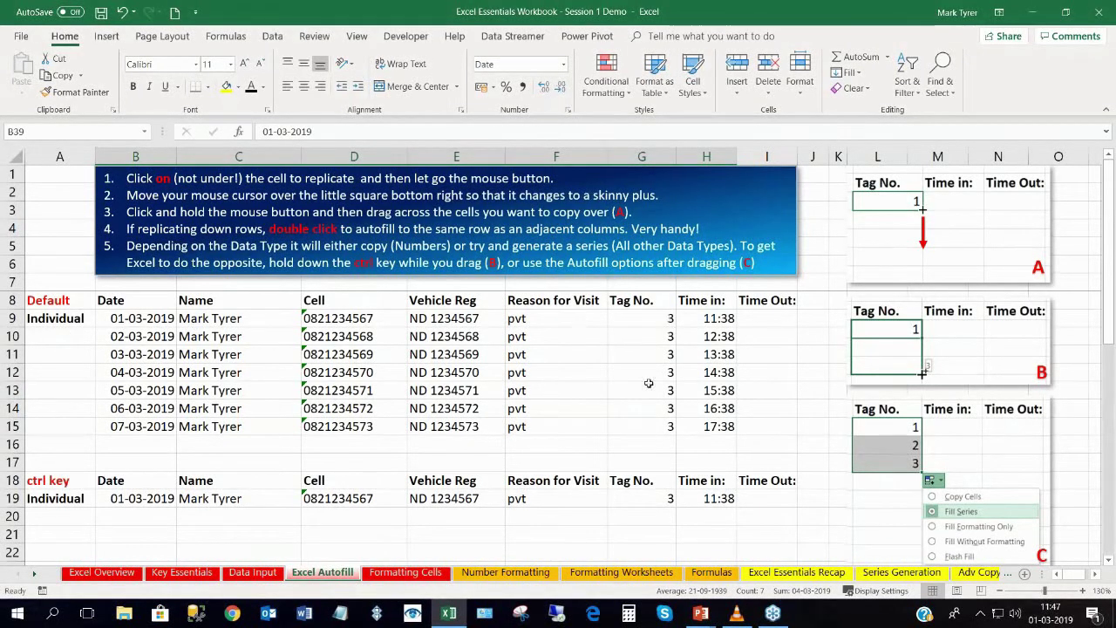
scroll(401, 419, "down", 2)
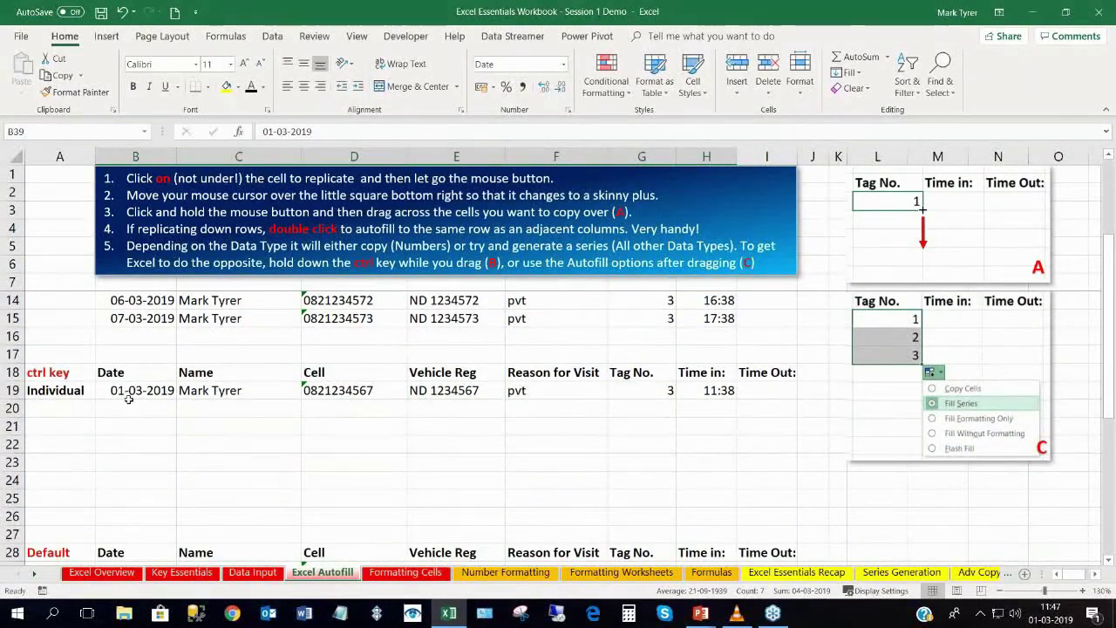
left_click(276, 394)
Fill the name in C19 and pvt in F19 down to row 25.
left_click_drag(302, 398, 288, 506)
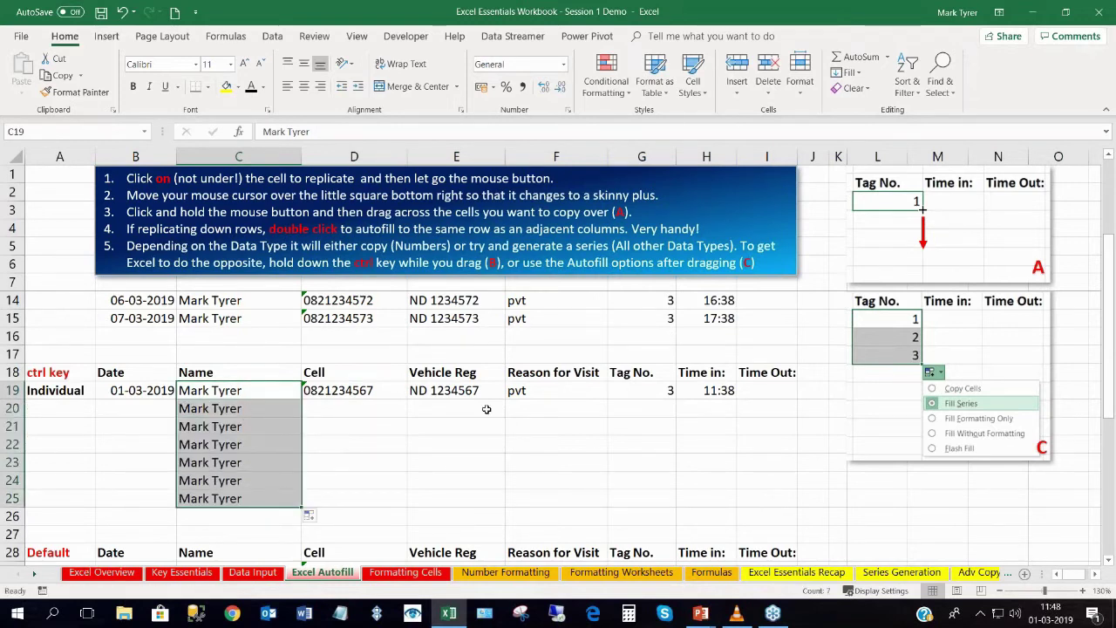
left_click(553, 386)
left_click_drag(607, 399, 595, 510)
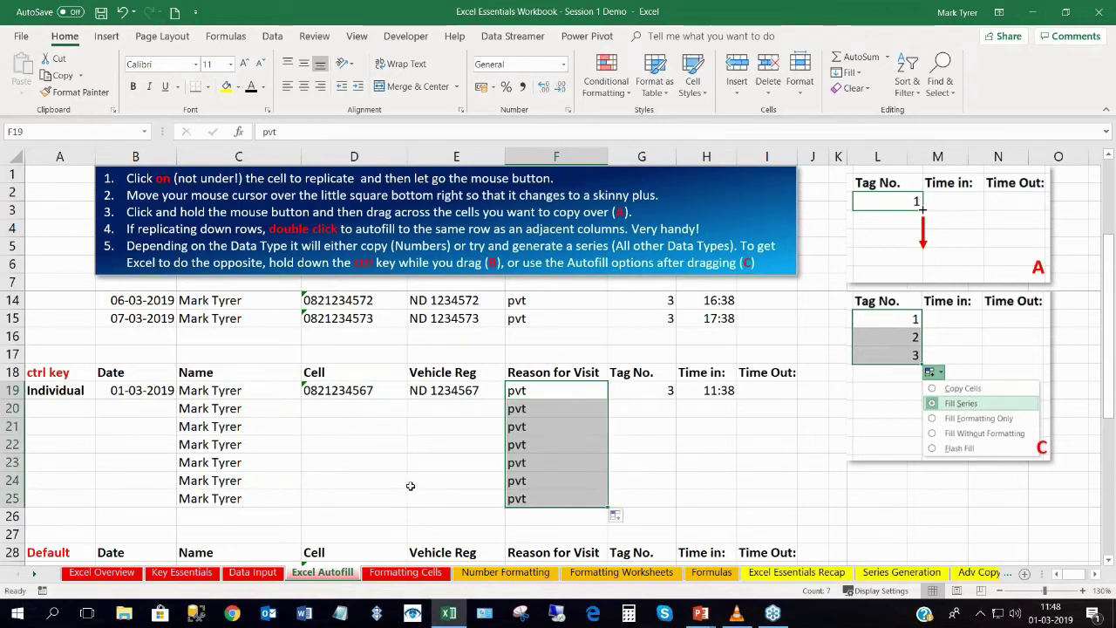
Copy the ND 1234567 registration from E19 and the D19 phone number down to row 25.
left_click(452, 393)
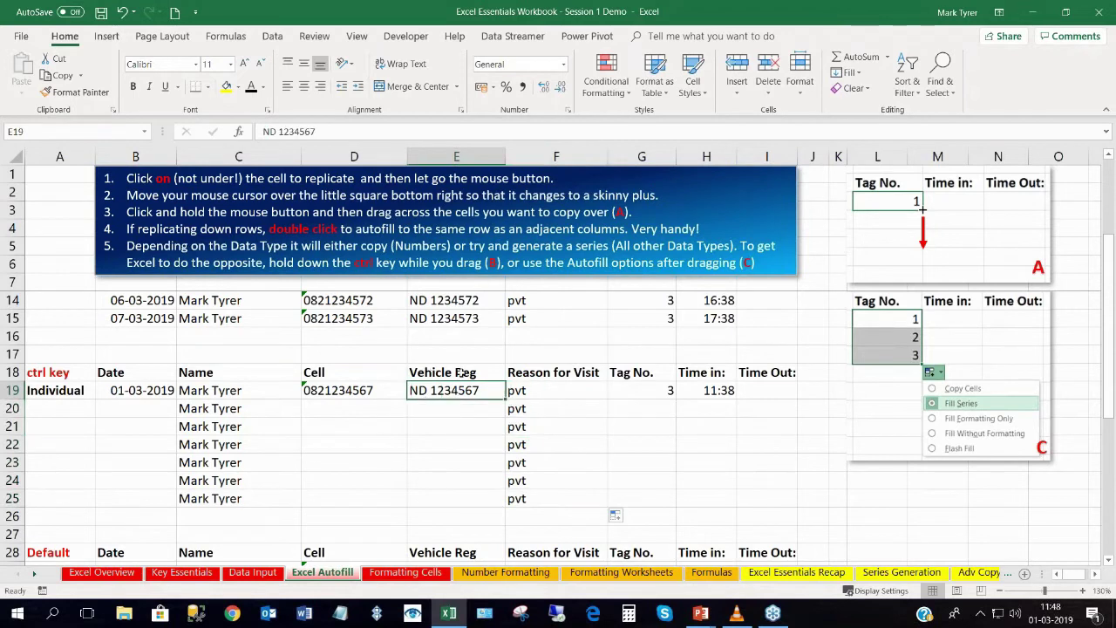
left_click_drag(506, 397, 503, 507)
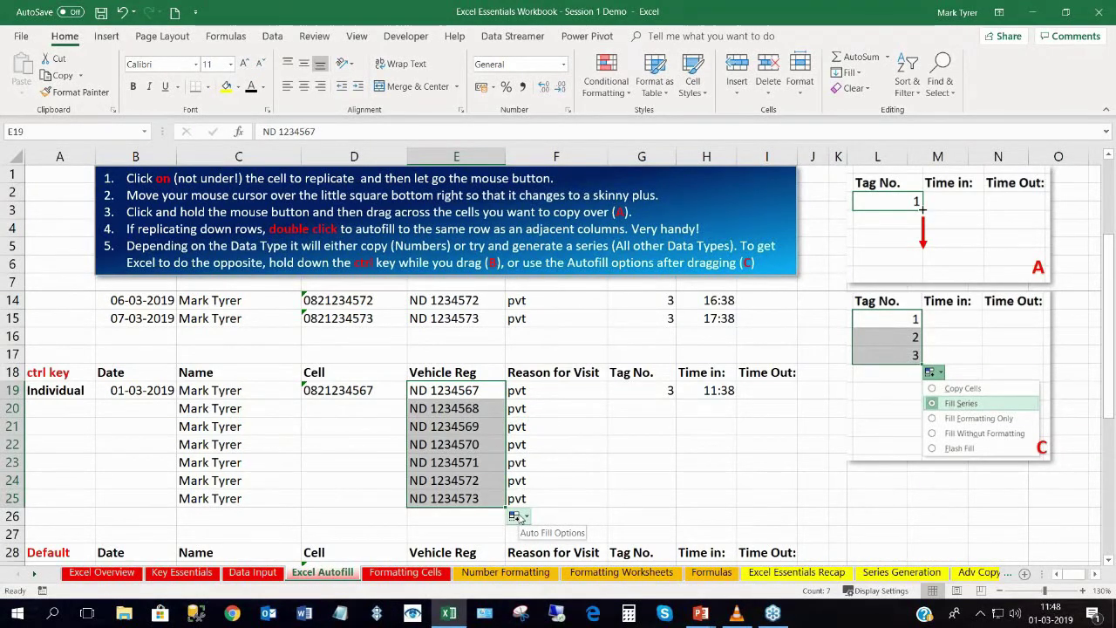
left_click(516, 516)
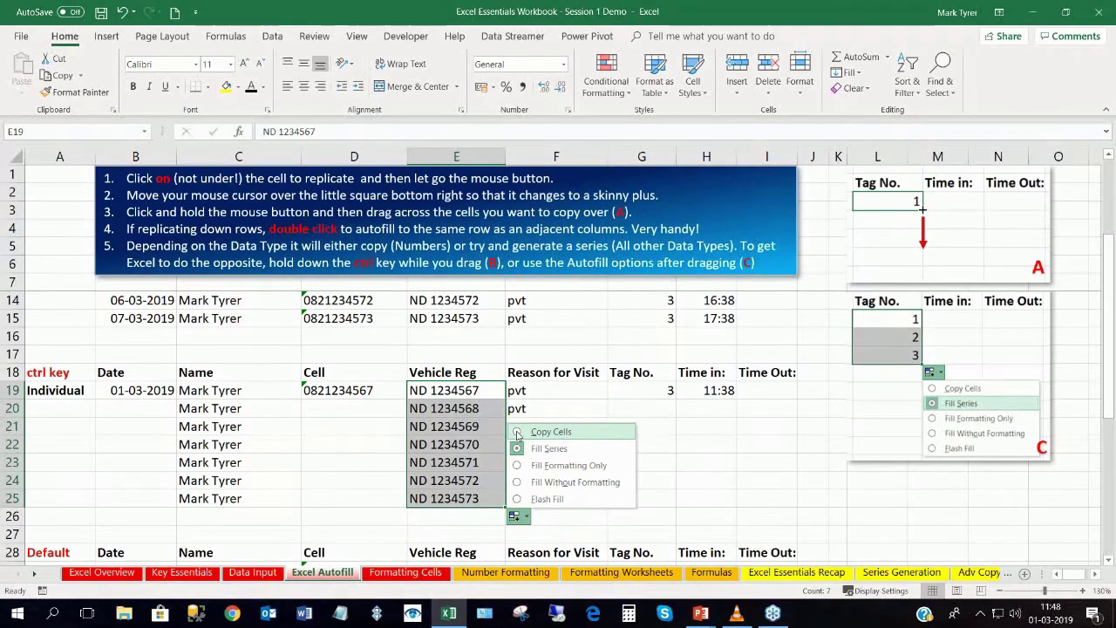
left_click(517, 433)
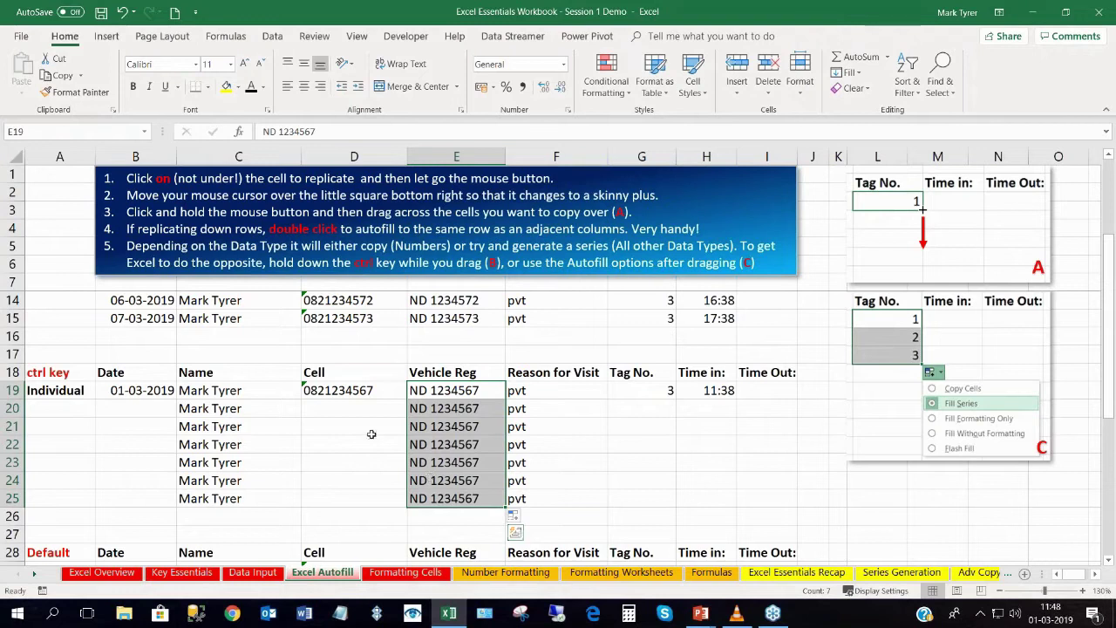
left_click(339, 391)
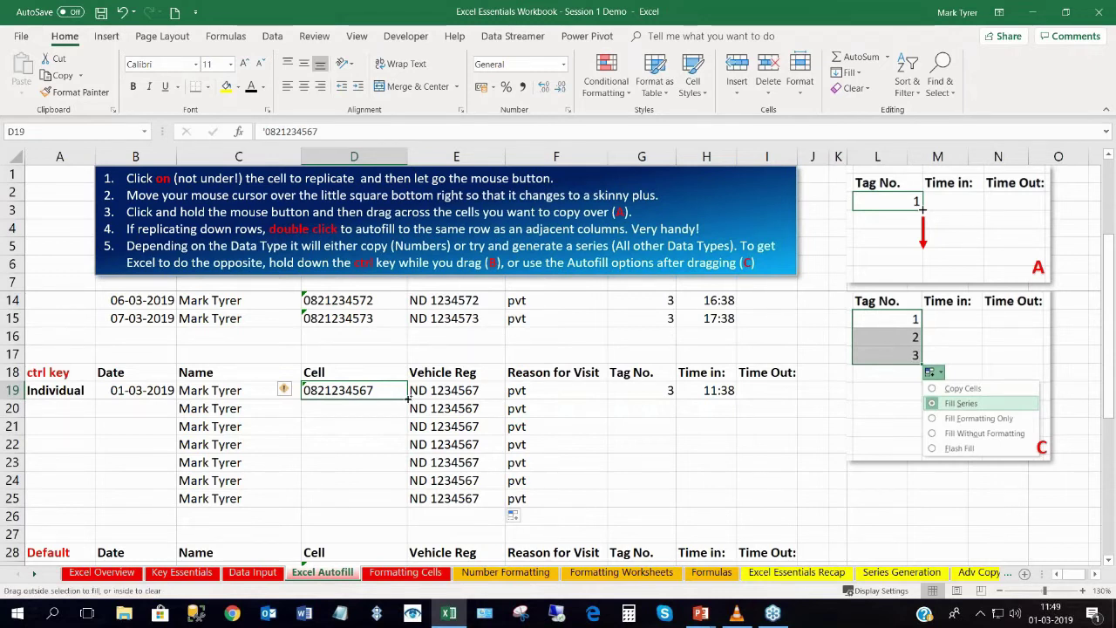
left_click_drag(407, 405, 405, 511)
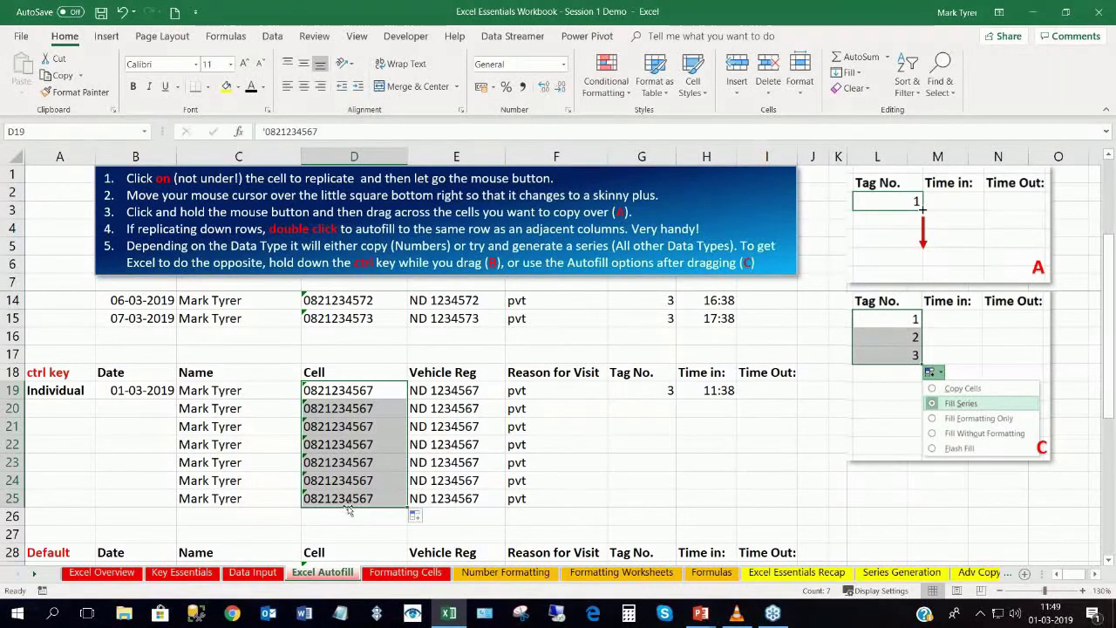
Fill the date 01-03-2019 down B19:B25 as repeated copies, not a date series.
left_click(150, 390)
left_click_drag(175, 398, 174, 508)
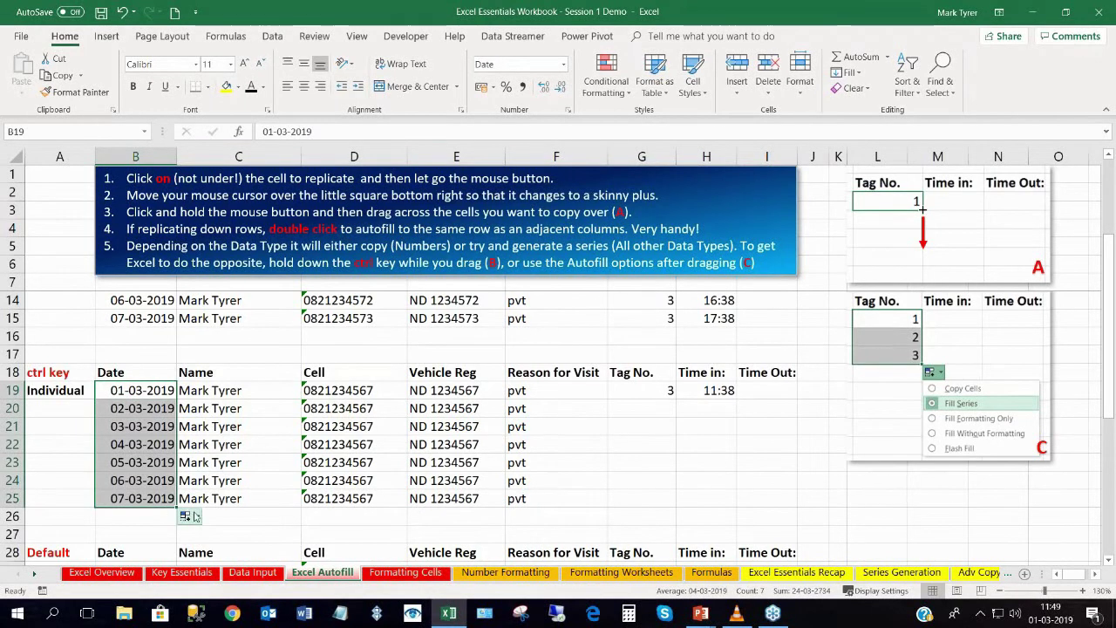
left_click(185, 516)
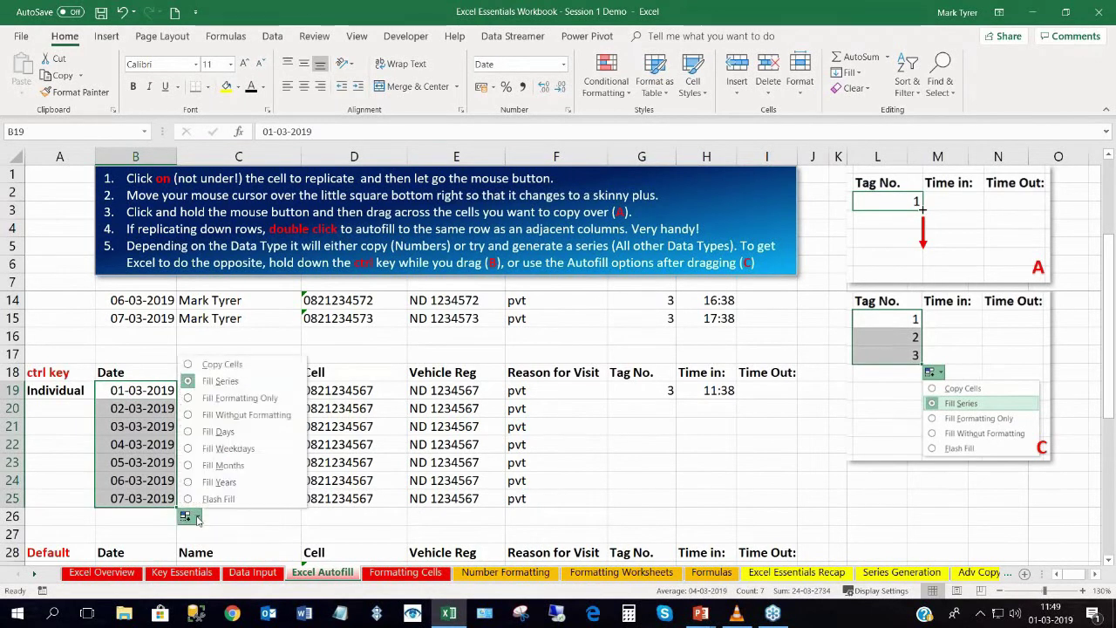
left_click(216, 366)
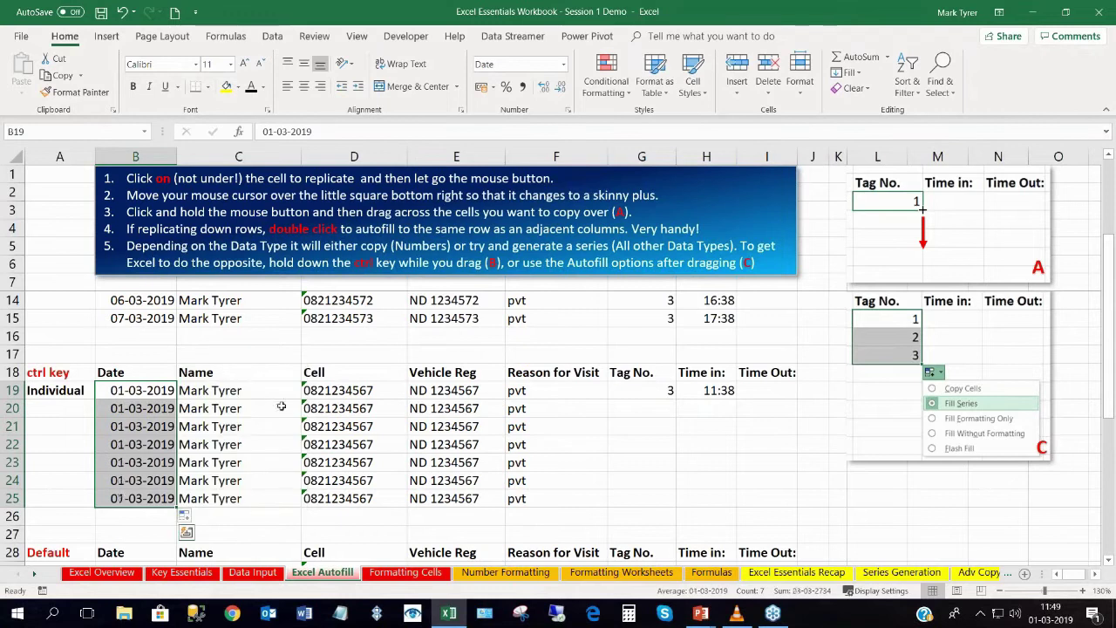
Fill the time 11:38 down to row 25, then select the Tag No. 3 in G19.
left_click(708, 390)
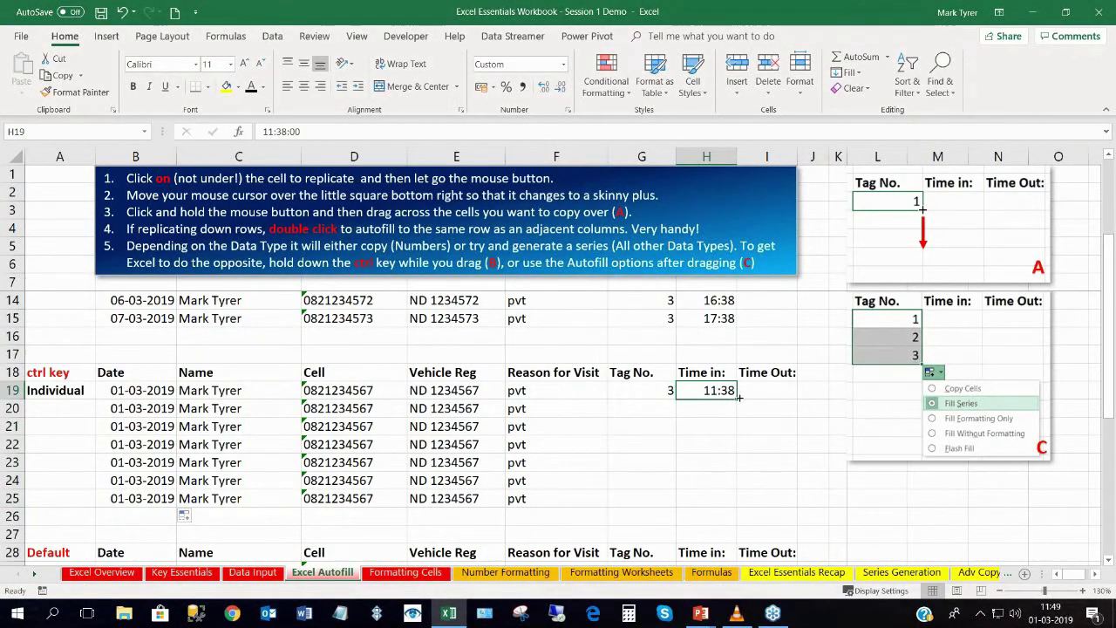
left_click_drag(737, 397, 733, 504)
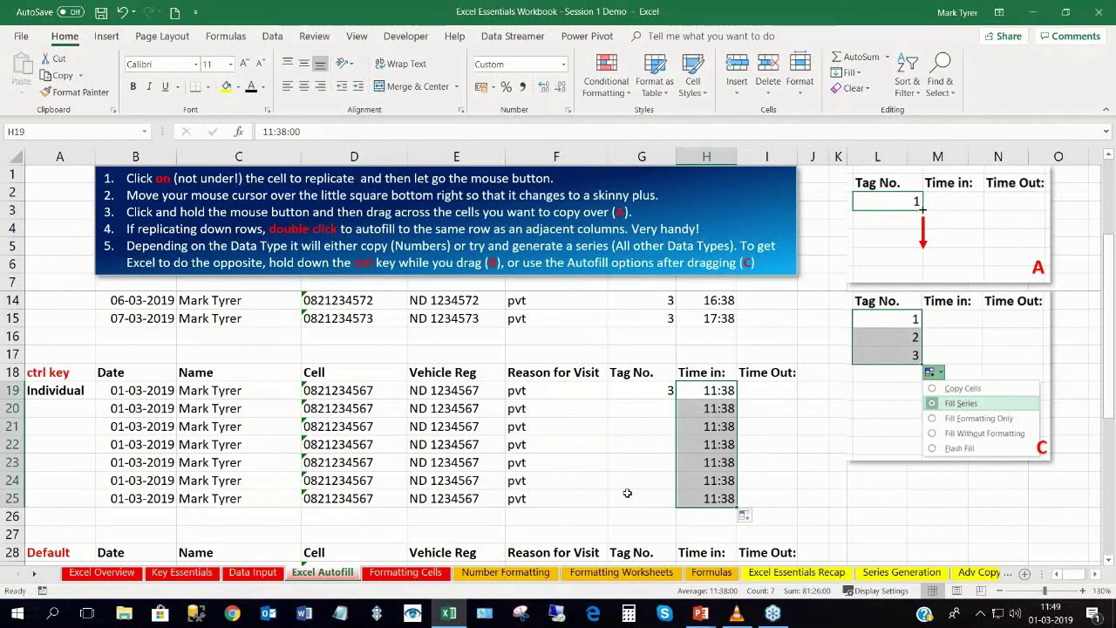
left_click(644, 393)
scroll(644, 393, "up", 2)
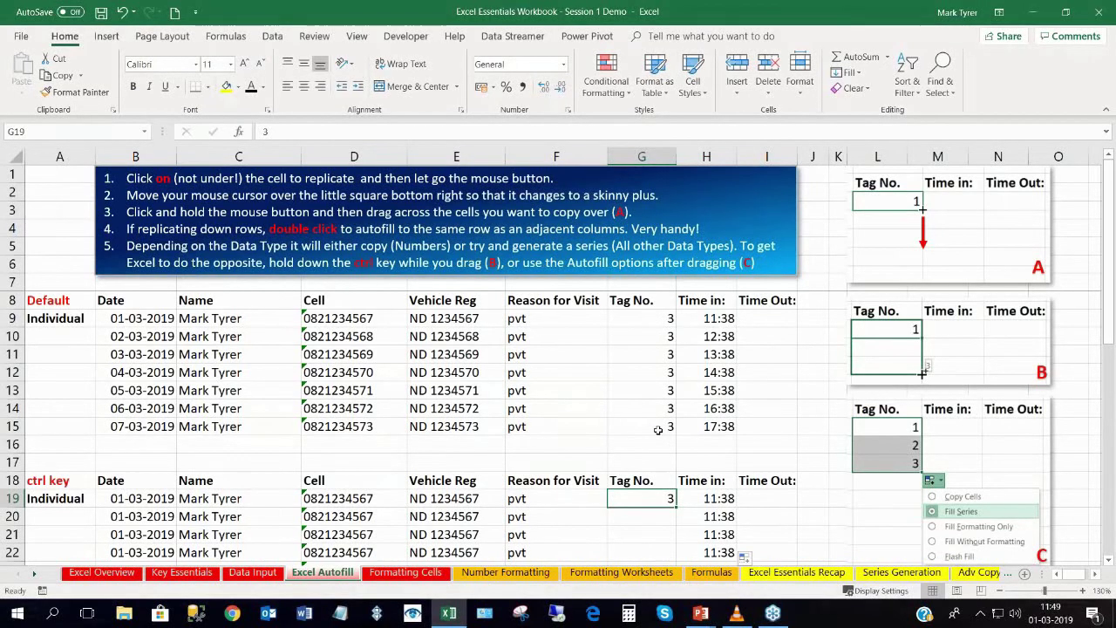
scroll(658, 429, "down", 3)
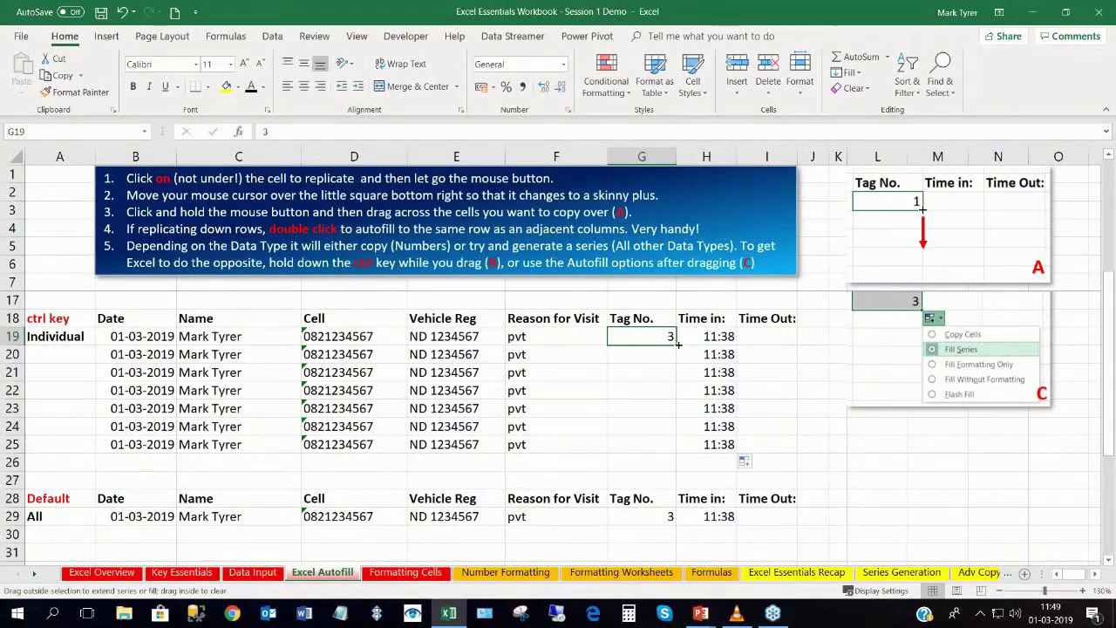
Extend Tag No. down G19:G25 as the series 3–9, then select the row 29 record B29:H29.
left_click_drag(677, 345, 673, 447)
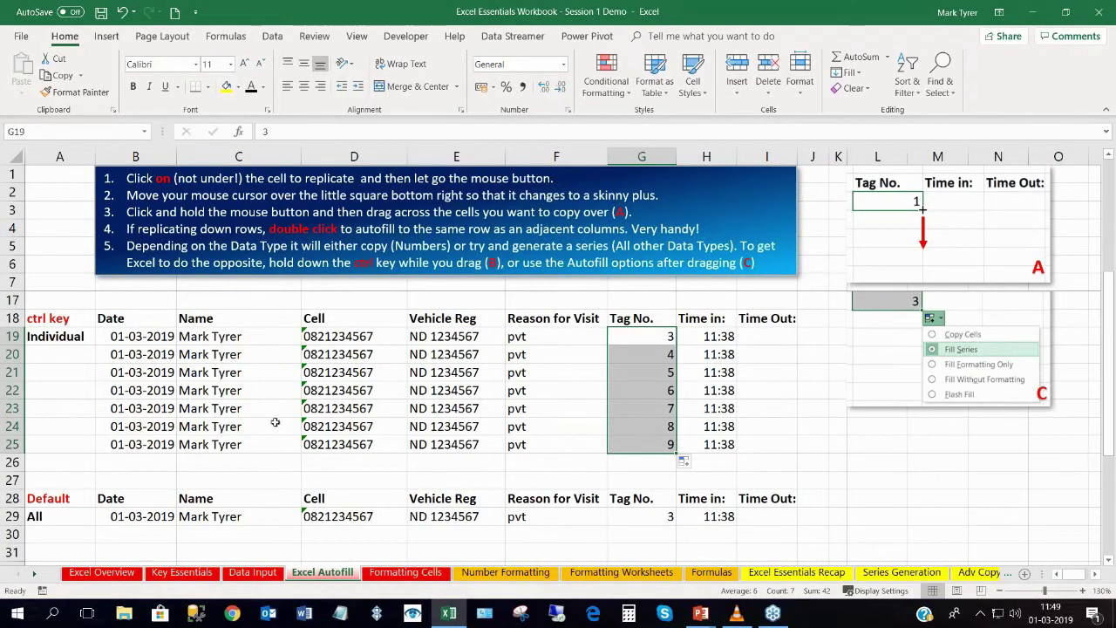
scroll(274, 422, "down", 3)
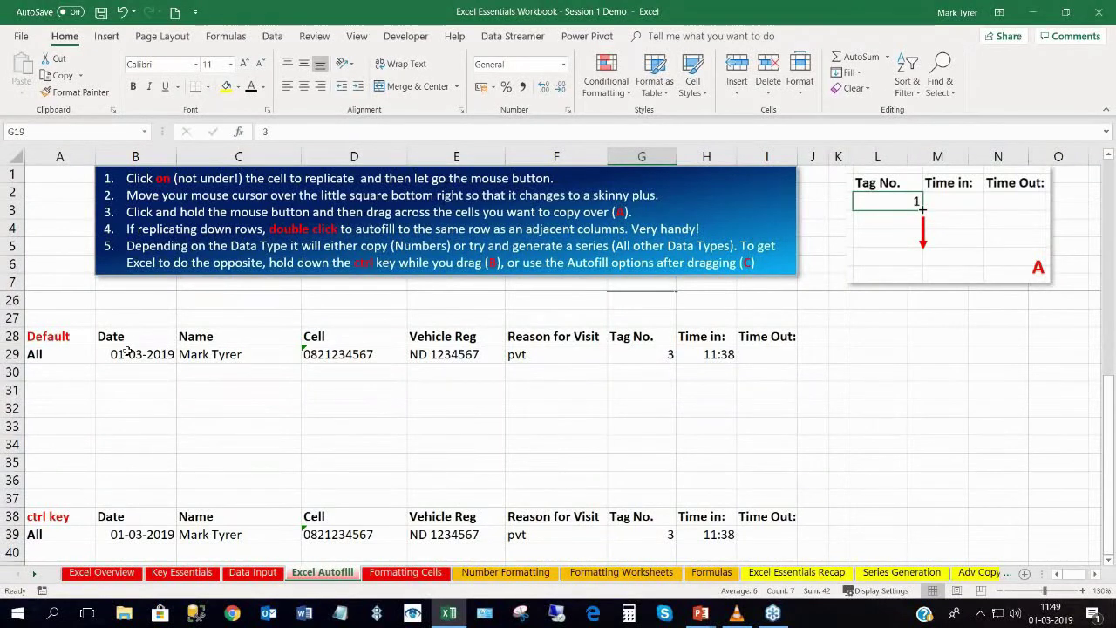
left_click_drag(125, 354, 736, 471)
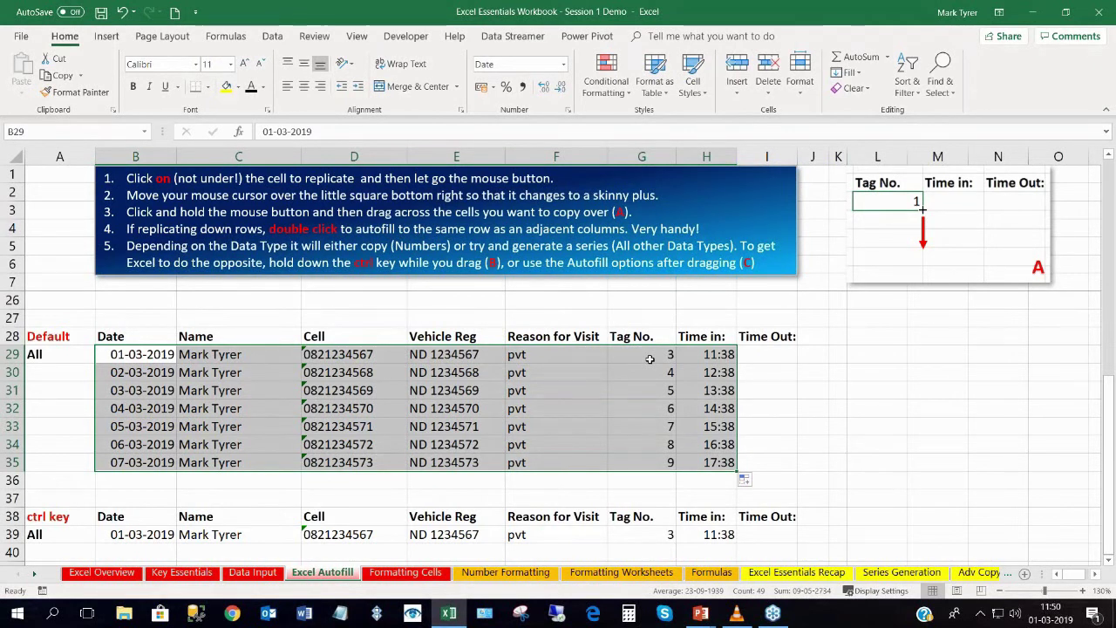
Select the row 39 record B39:H39 and hold Ctrl to copy it down with the fill handle.
scroll(650, 359, "down", 1)
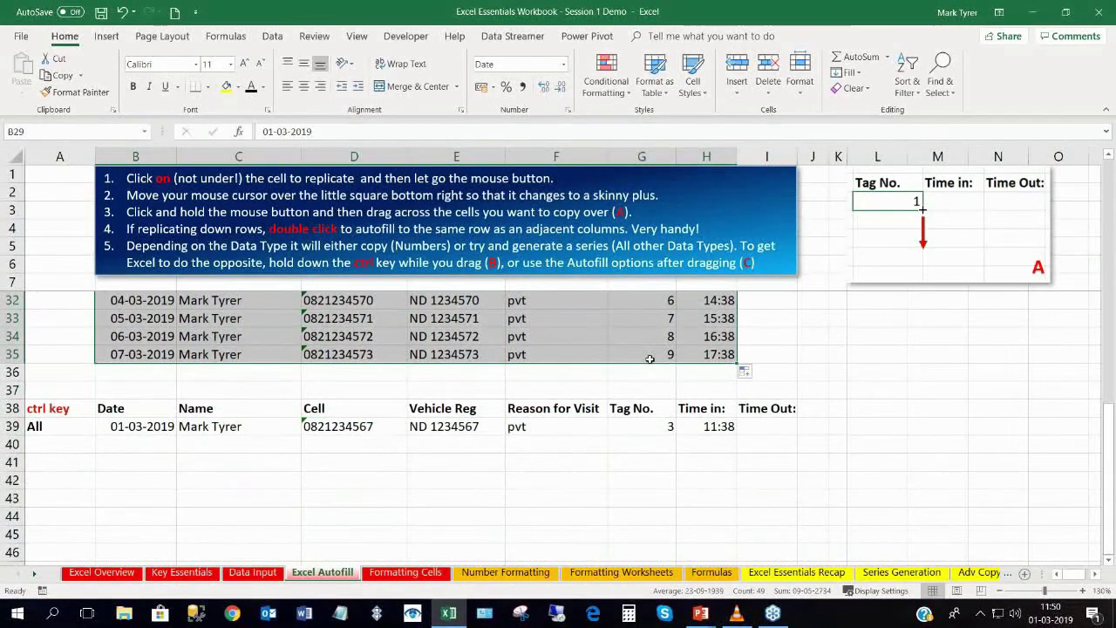
left_click_drag(133, 483, 306, 469)
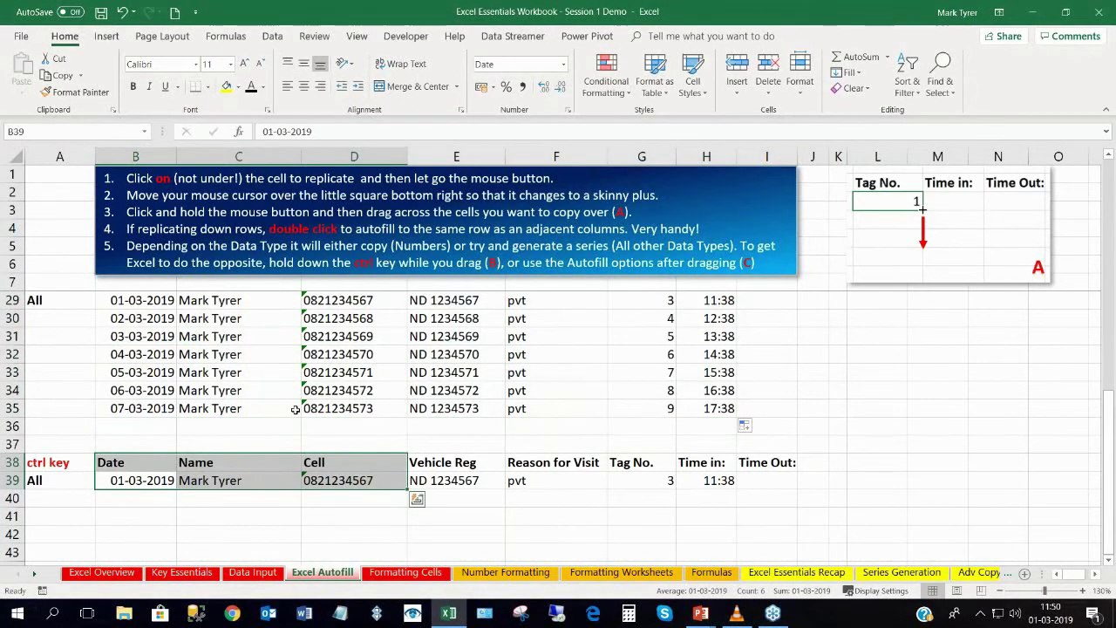
scroll(296, 410, "down", 2)
left_click_drag(116, 375, 734, 500)
key("ctrl")
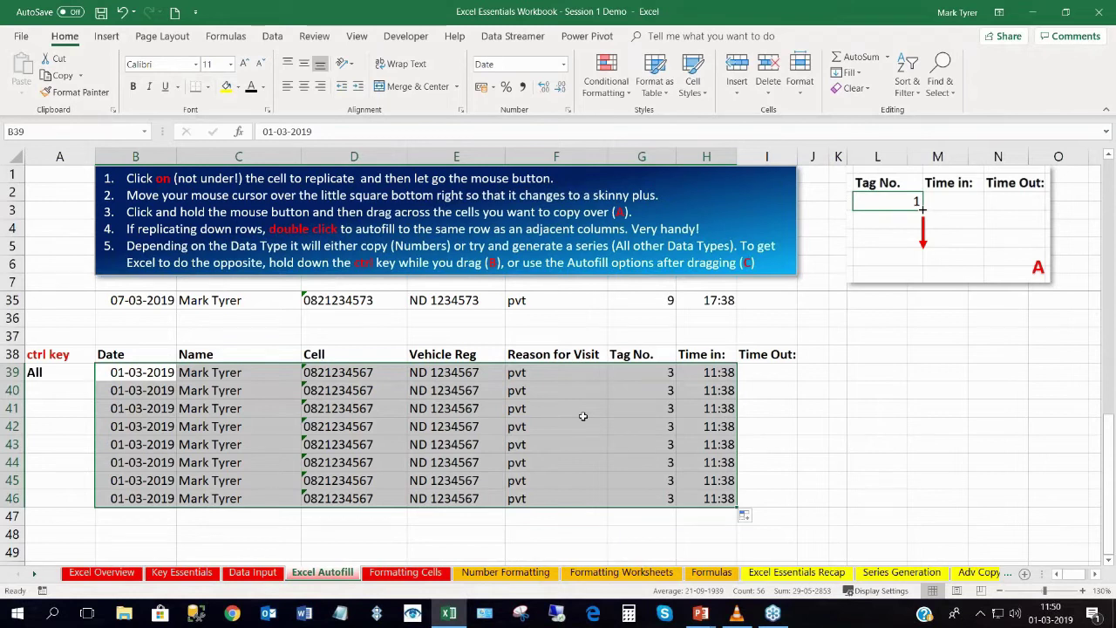
Deselect by clicking E36, scroll back up, and move to the Formatting Cells sheet.
left_click(450, 319)
scroll(453, 338, "up", 9)
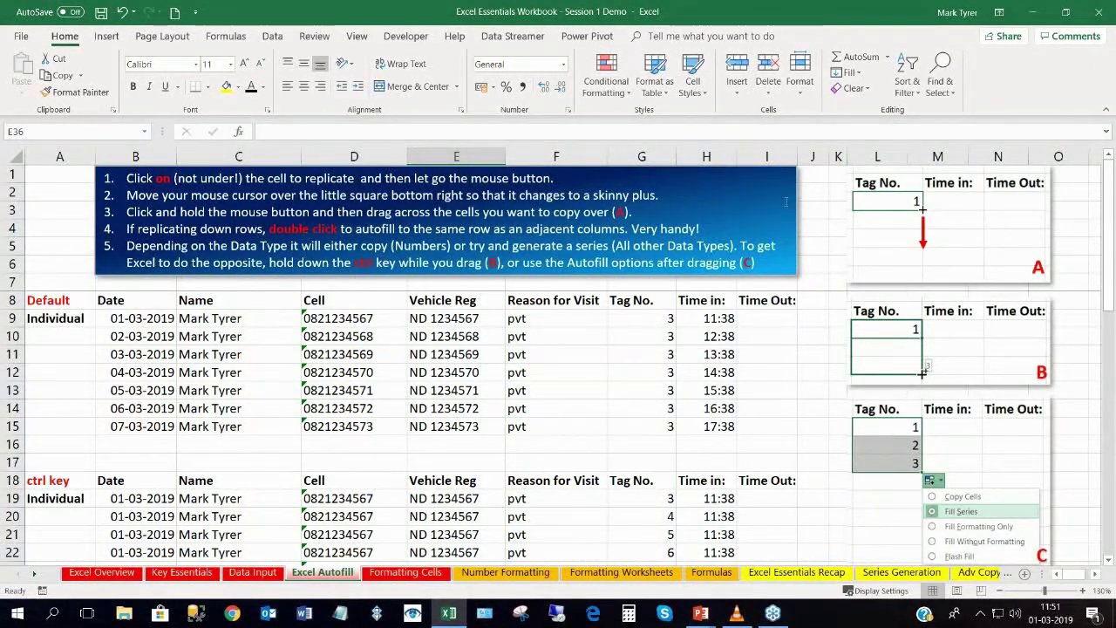
scroll(752, 353, "down", 1)
scroll(752, 353, "down", 2)
scroll(746, 350, "up", 2)
left_click(400, 573)
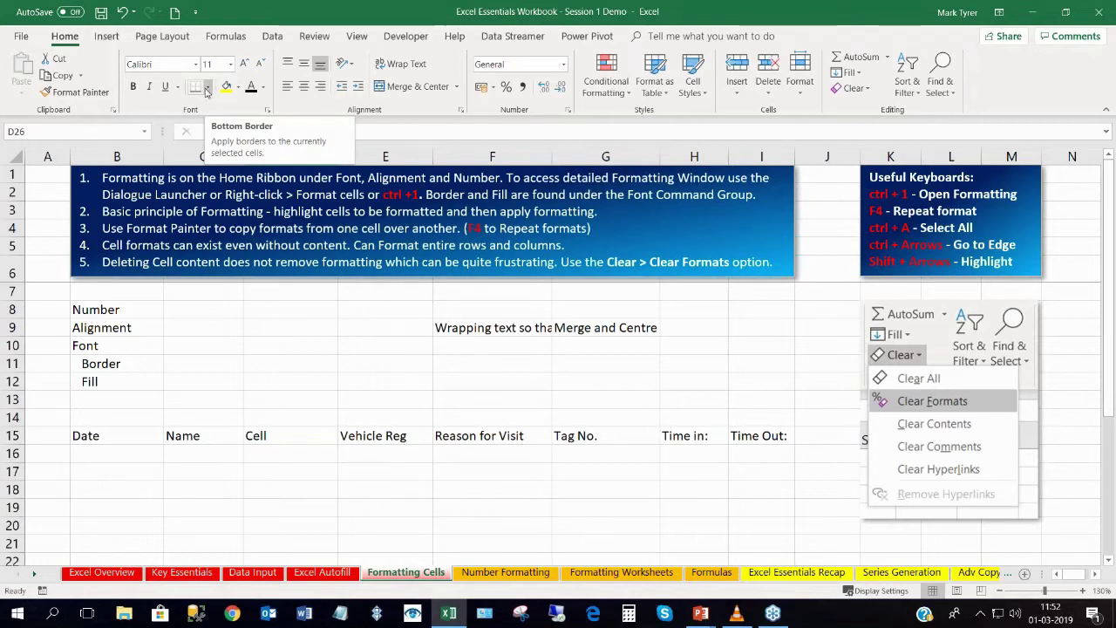
Preview the Borders and Fill Color dropdowns, then select cell C8 beside the Number label.
left_click(209, 88)
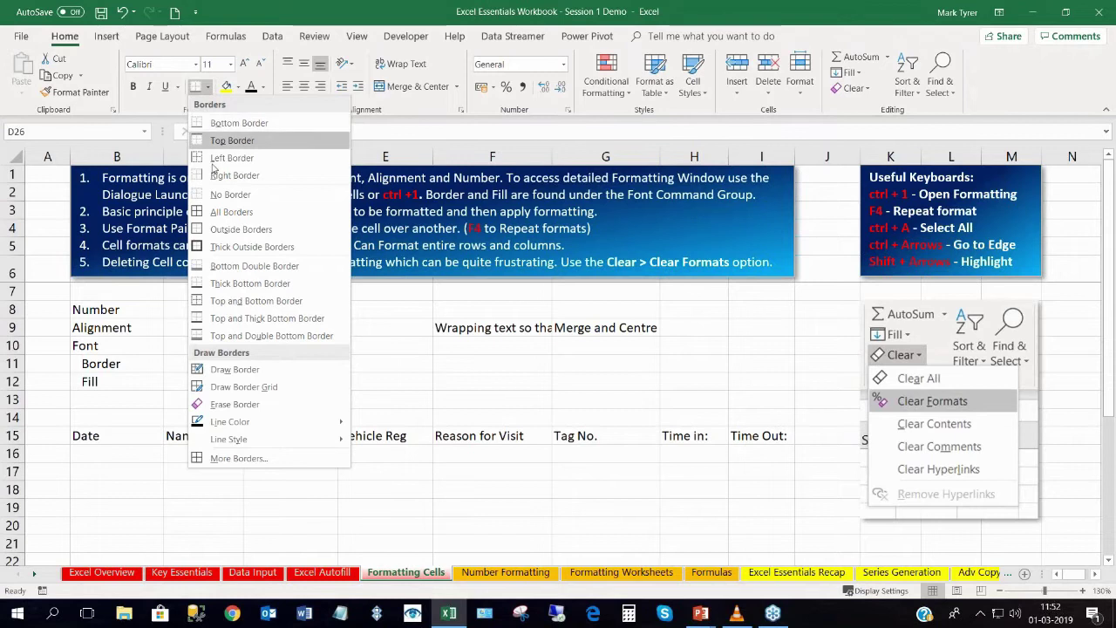
left_click(206, 87)
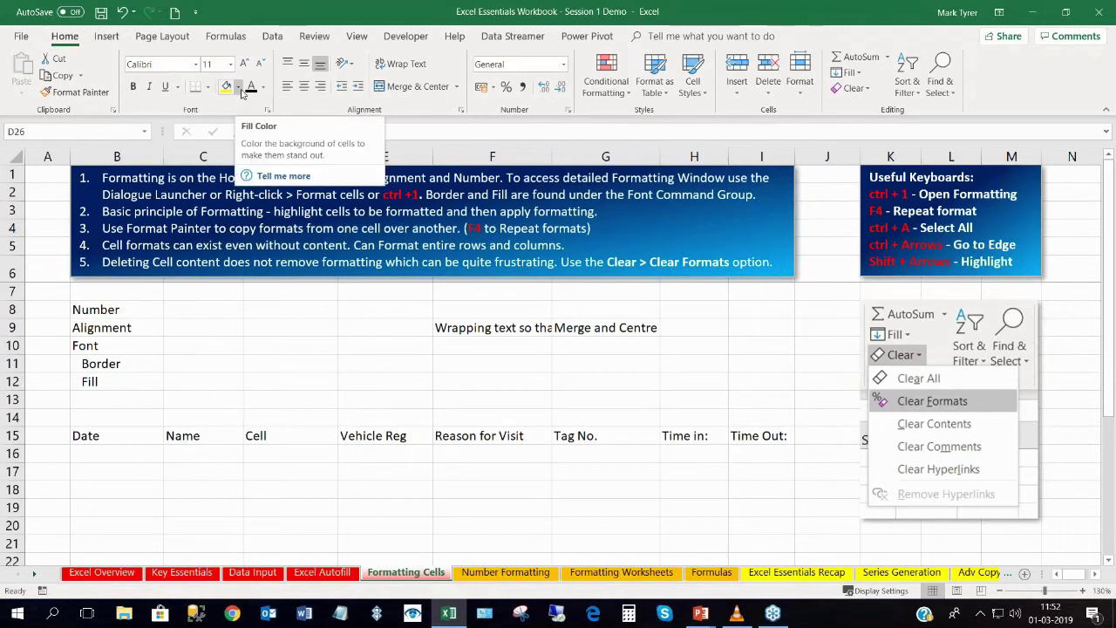
left_click(241, 88)
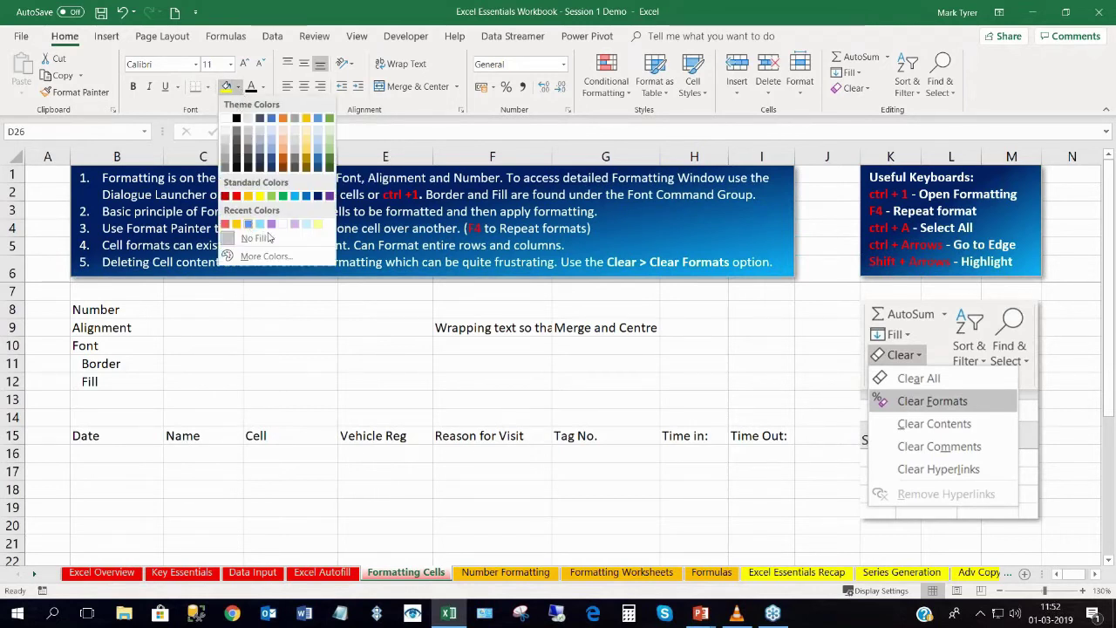
left_click(161, 105)
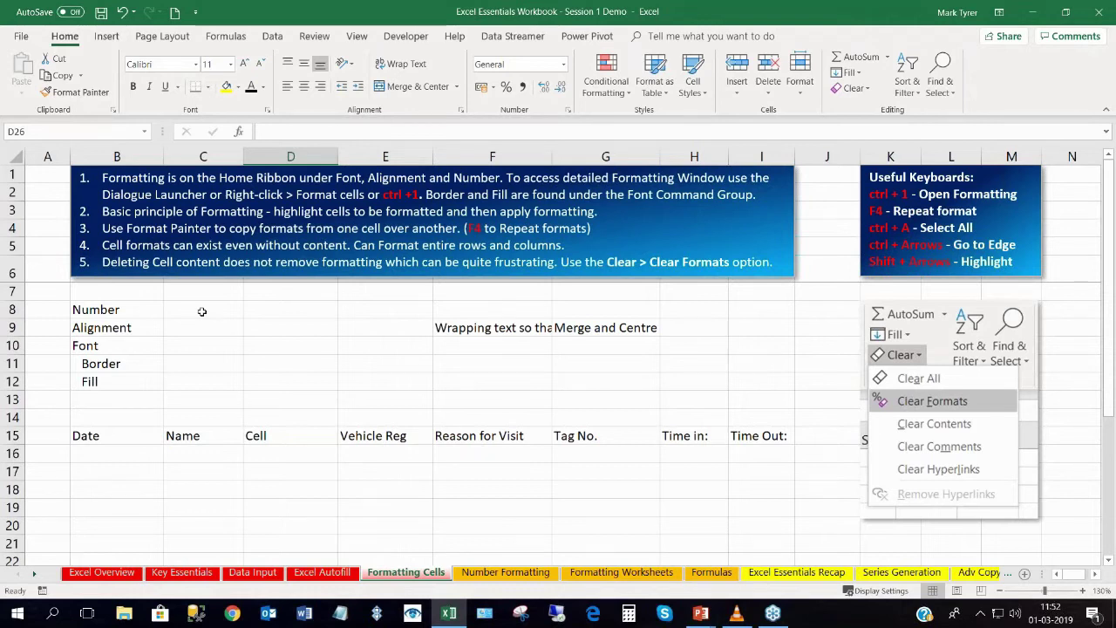
left_click(202, 312)
right_click(202, 311)
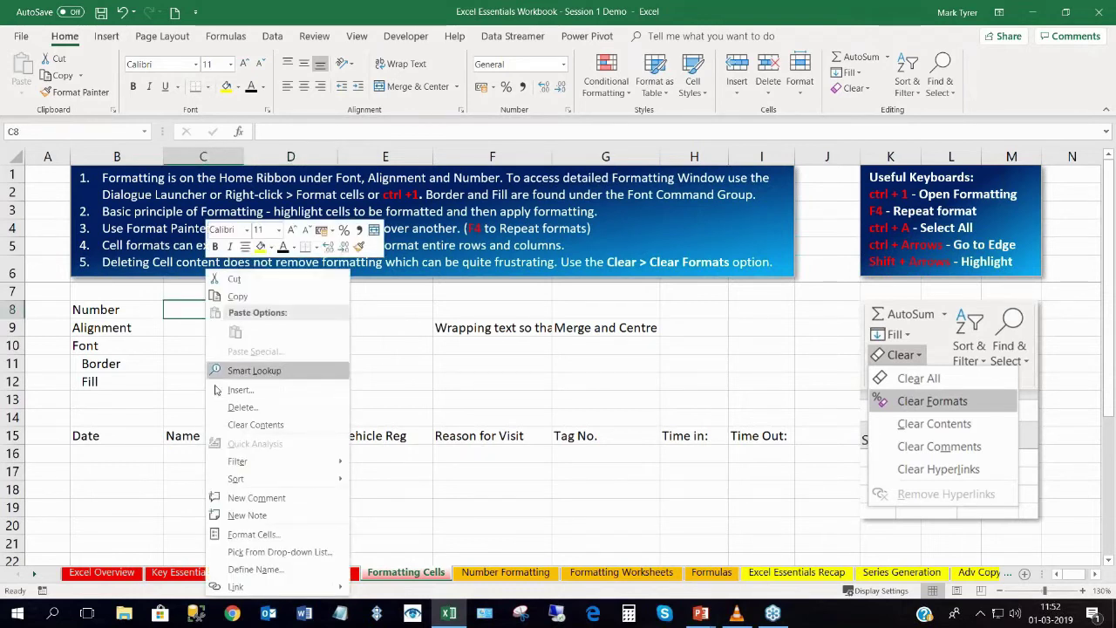
left_click(242, 536)
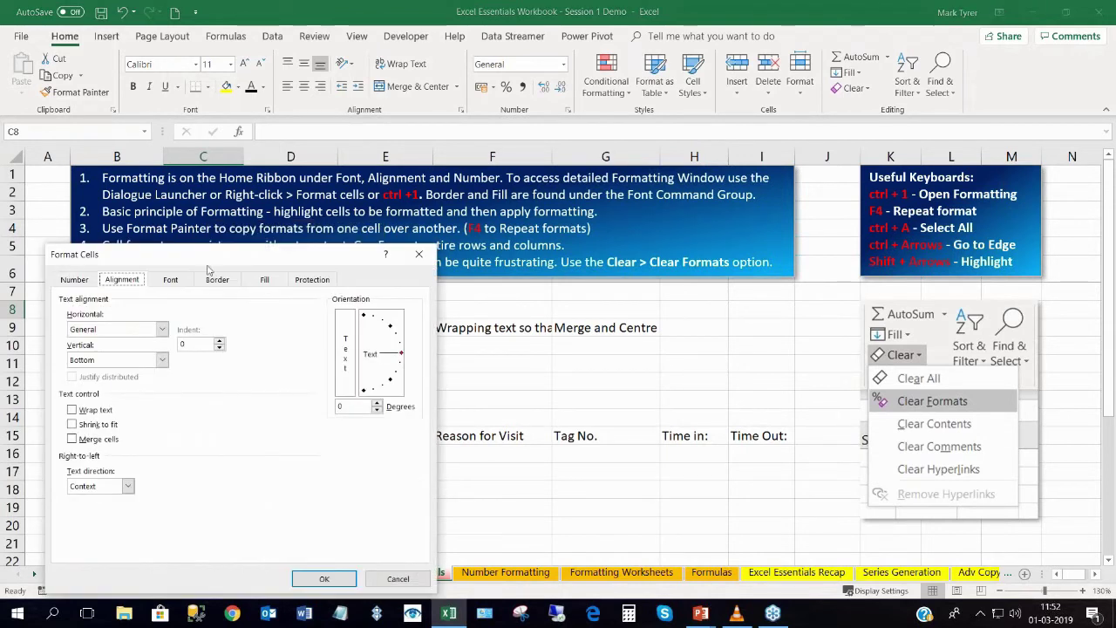
left_click_drag(227, 188, 600, 159)
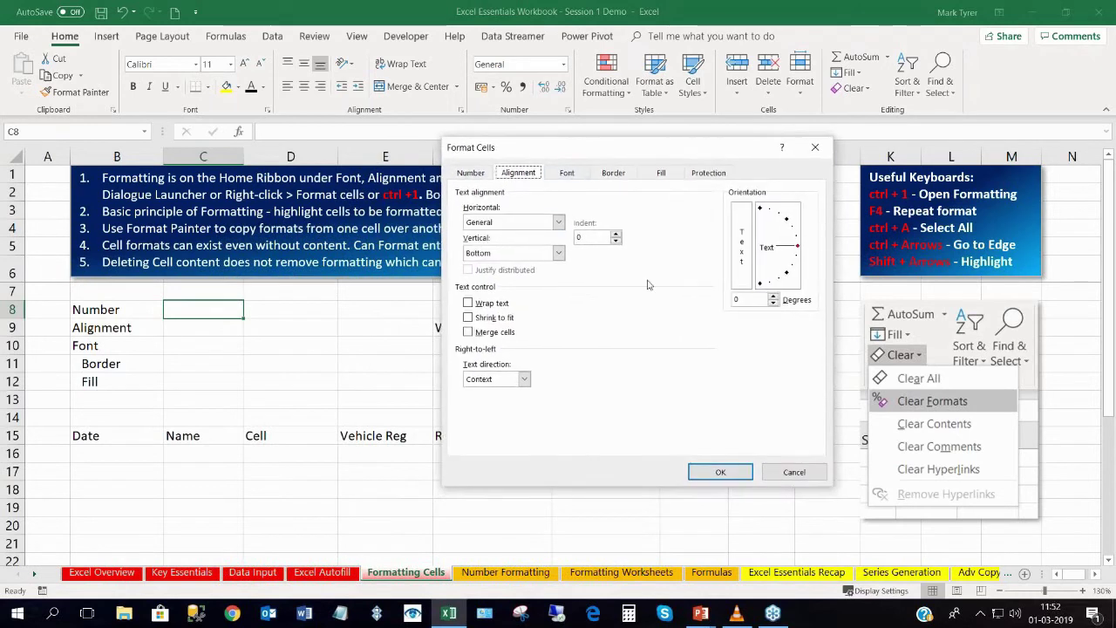
left_click_drag(503, 158, 381, 154)
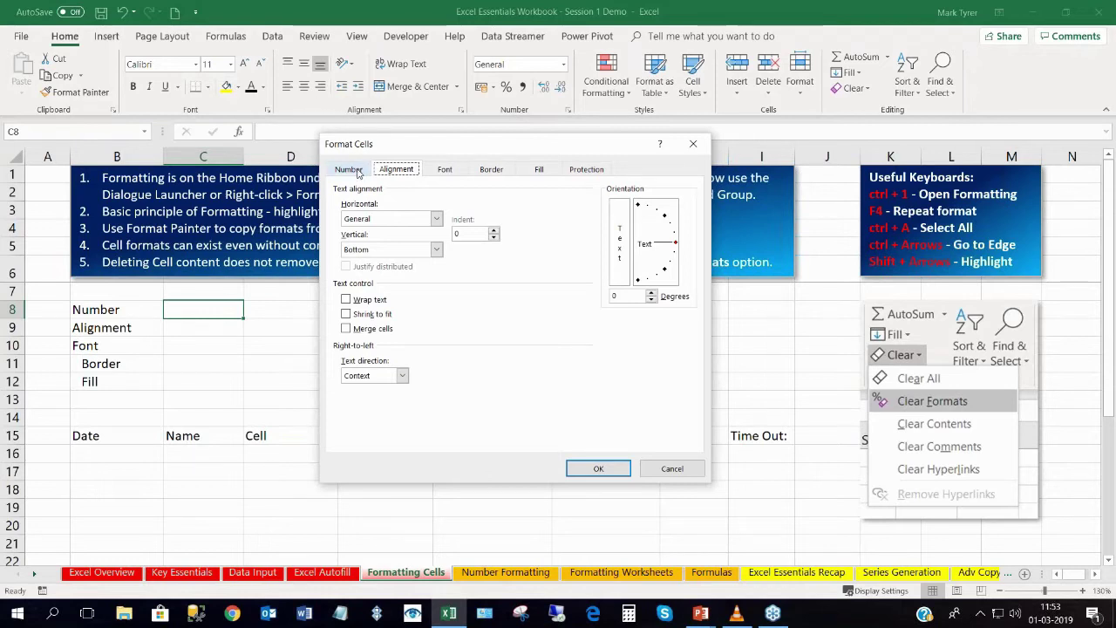
left_click(349, 170)
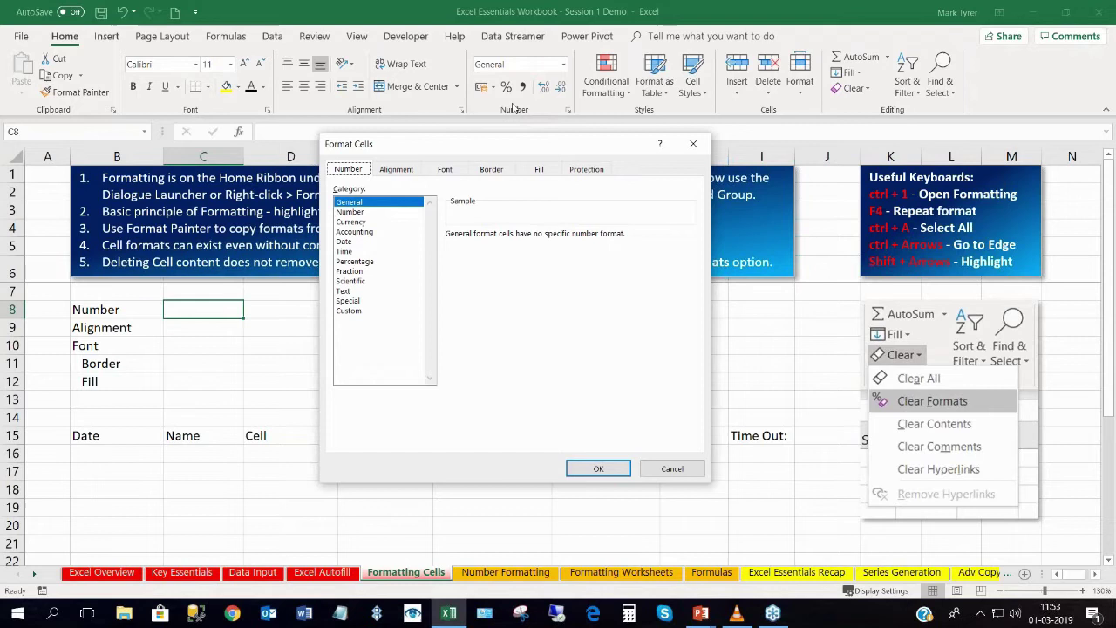
left_click(398, 169)
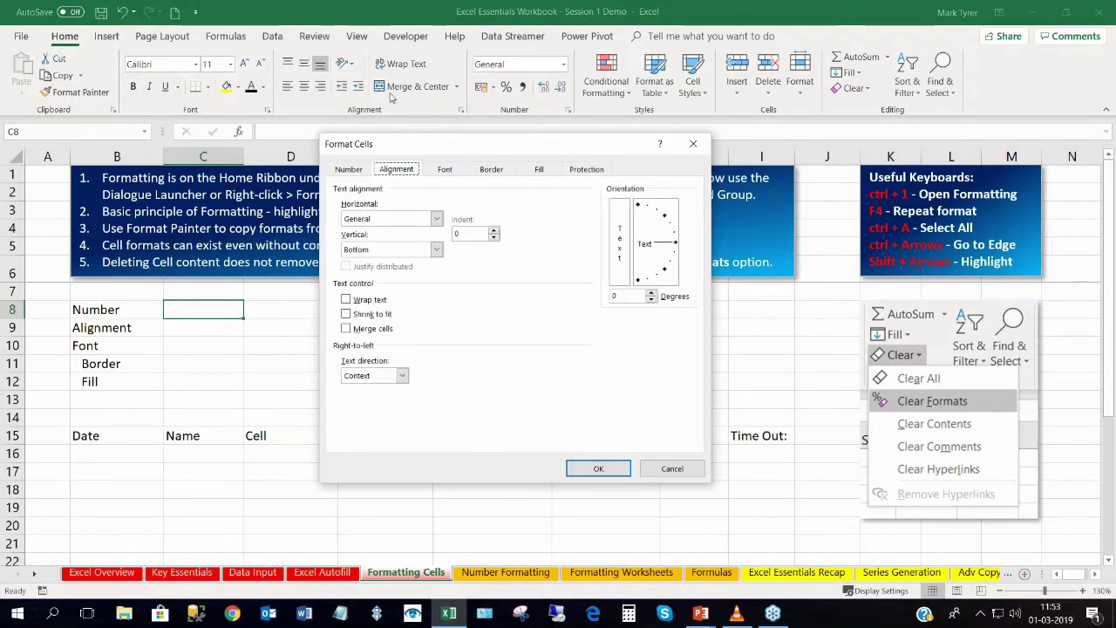
left_click(444, 169)
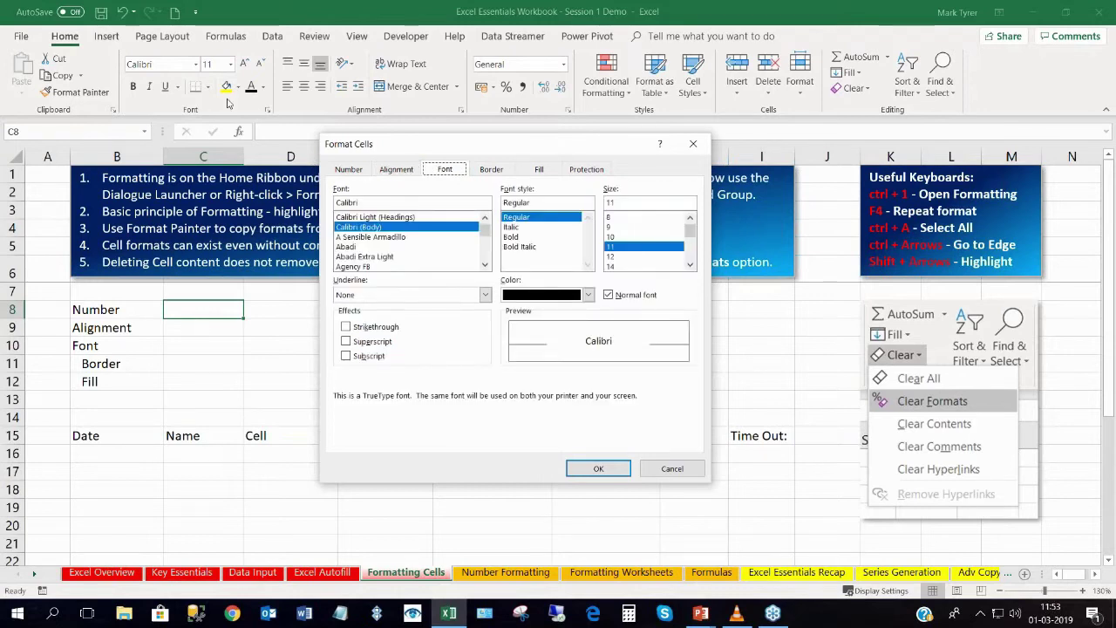
left_click(491, 170)
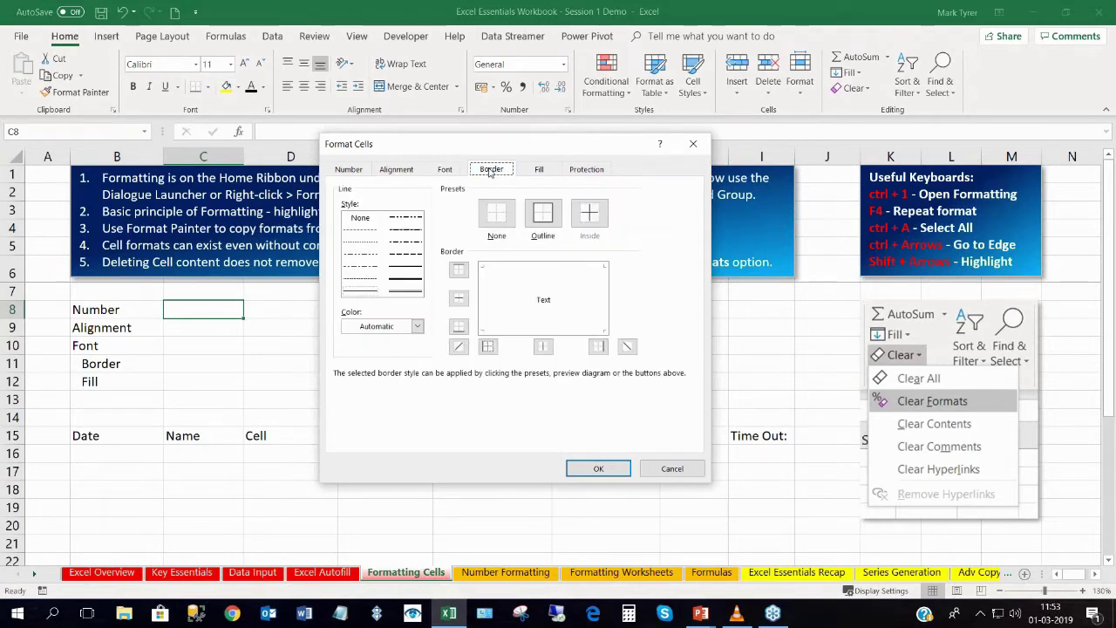
left_click(541, 174)
left_click(507, 174)
left_click(535, 173)
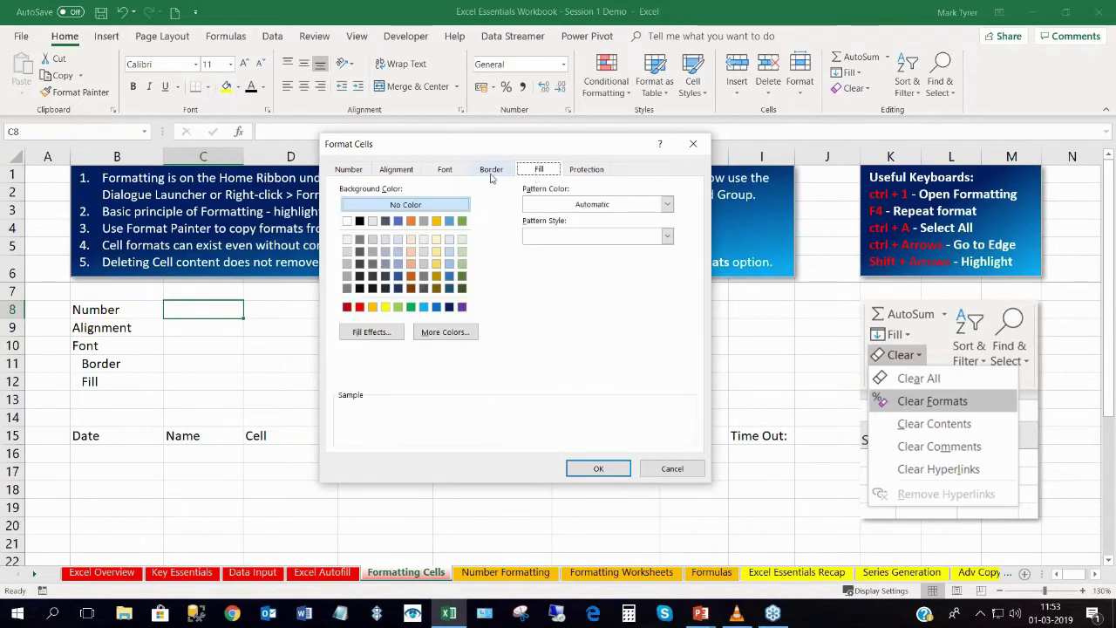
left_click(445, 171)
left_click(396, 171)
left_click(350, 171)
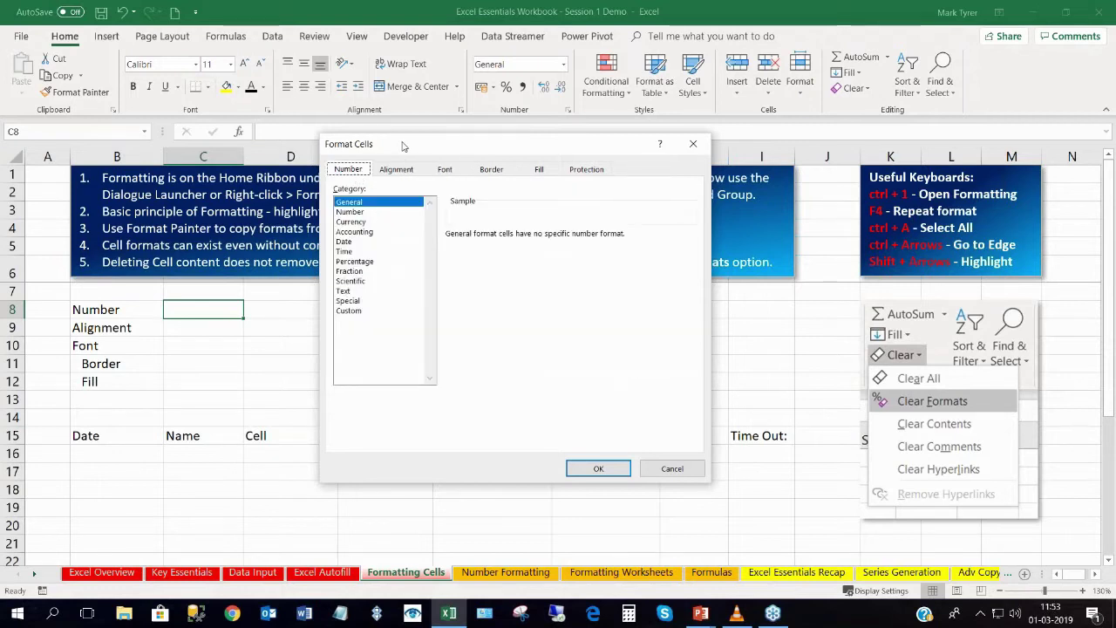
left_click_drag(402, 144, 325, 150)
left_click(317, 176)
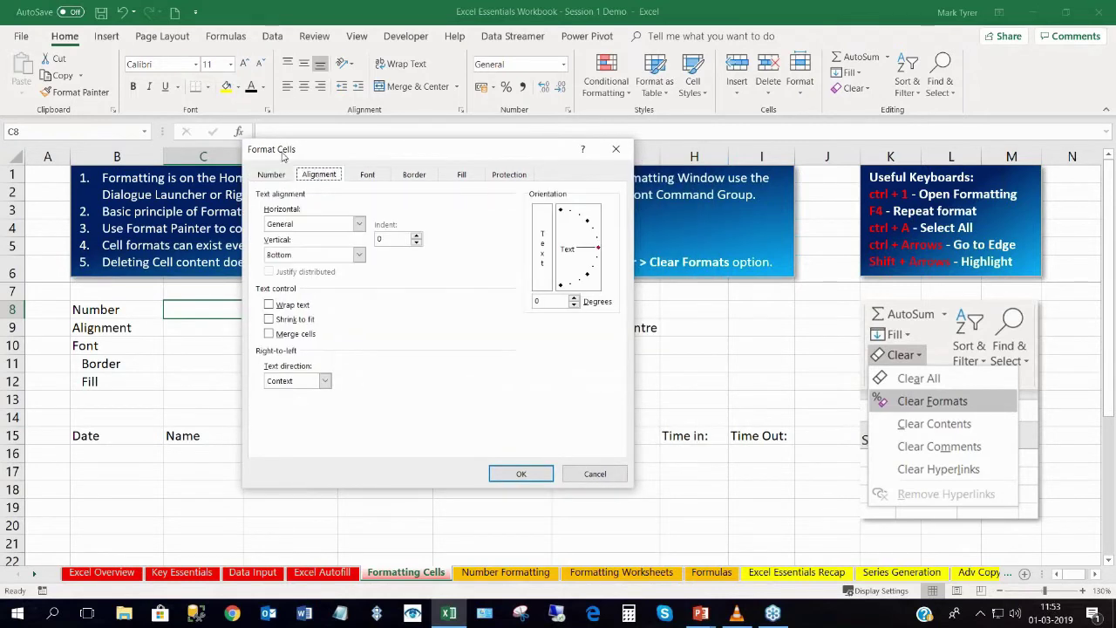
left_click(613, 151)
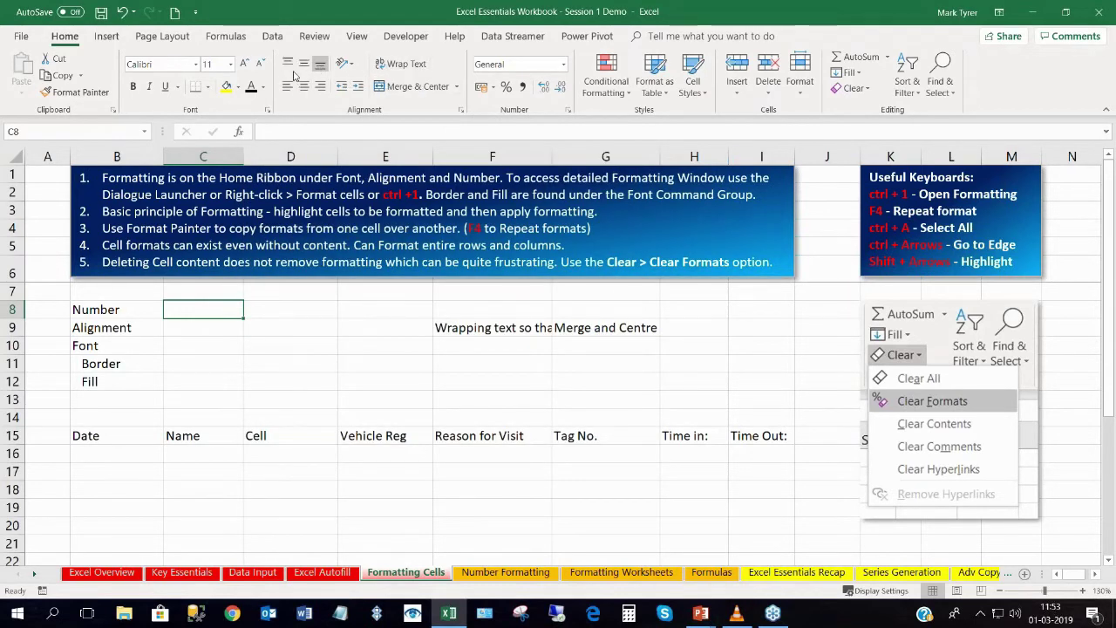
left_click(461, 110)
left_click_drag(509, 132, 446, 150)
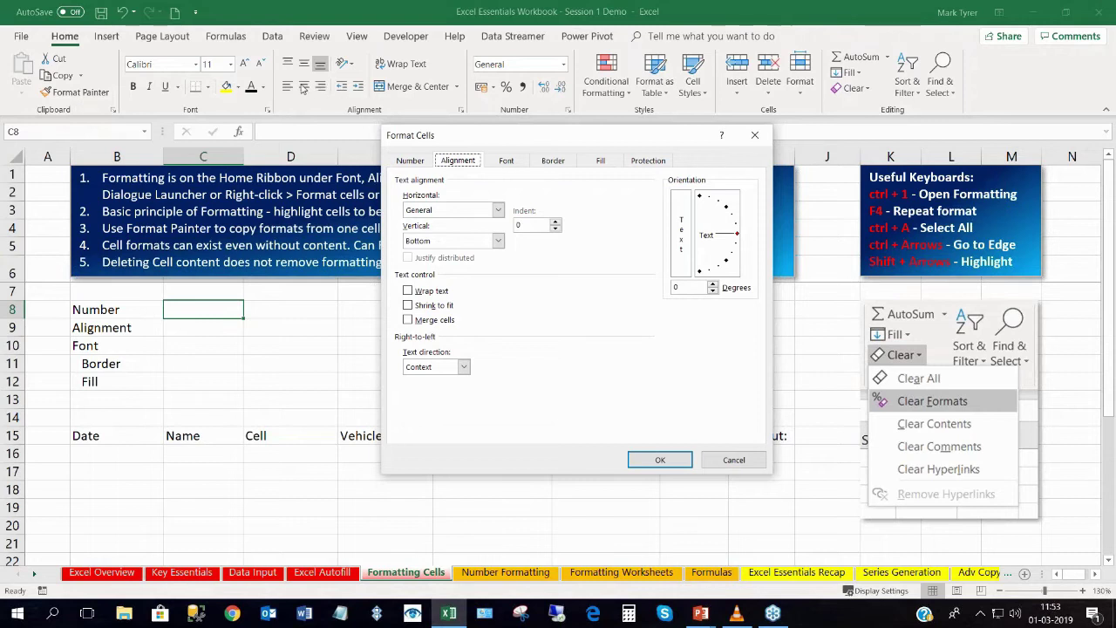
left_click(498, 211)
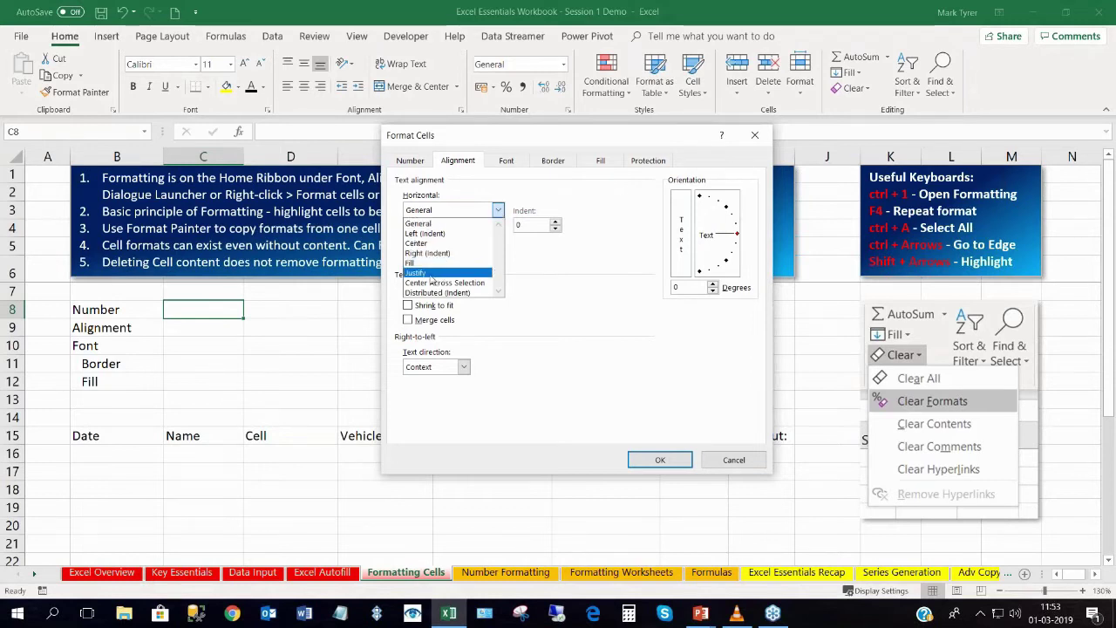
left_click(419, 223)
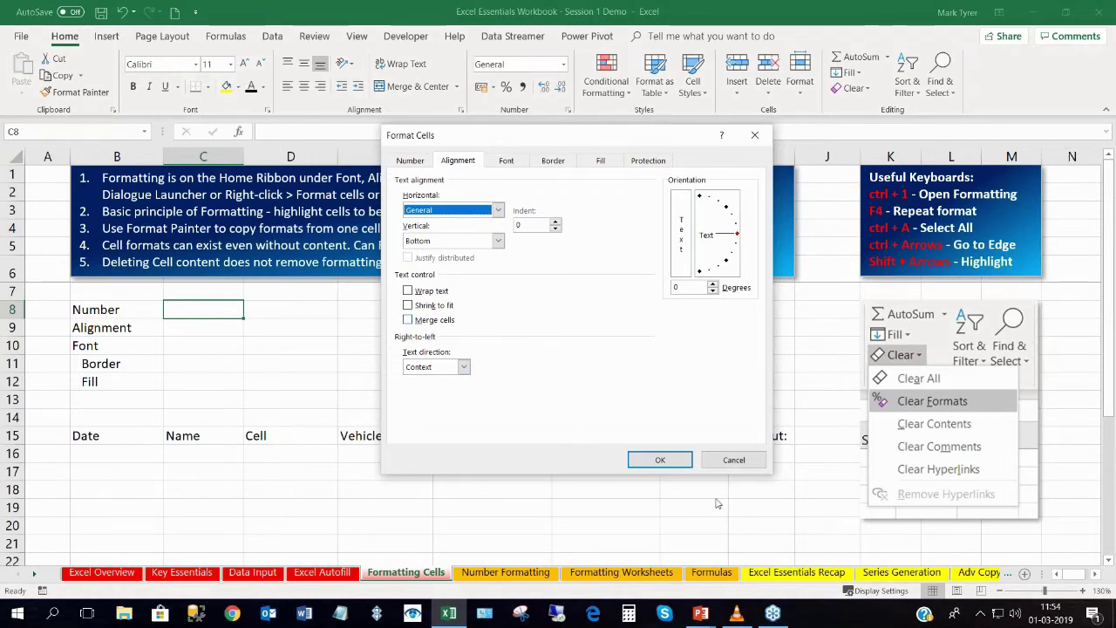
left_click(729, 460)
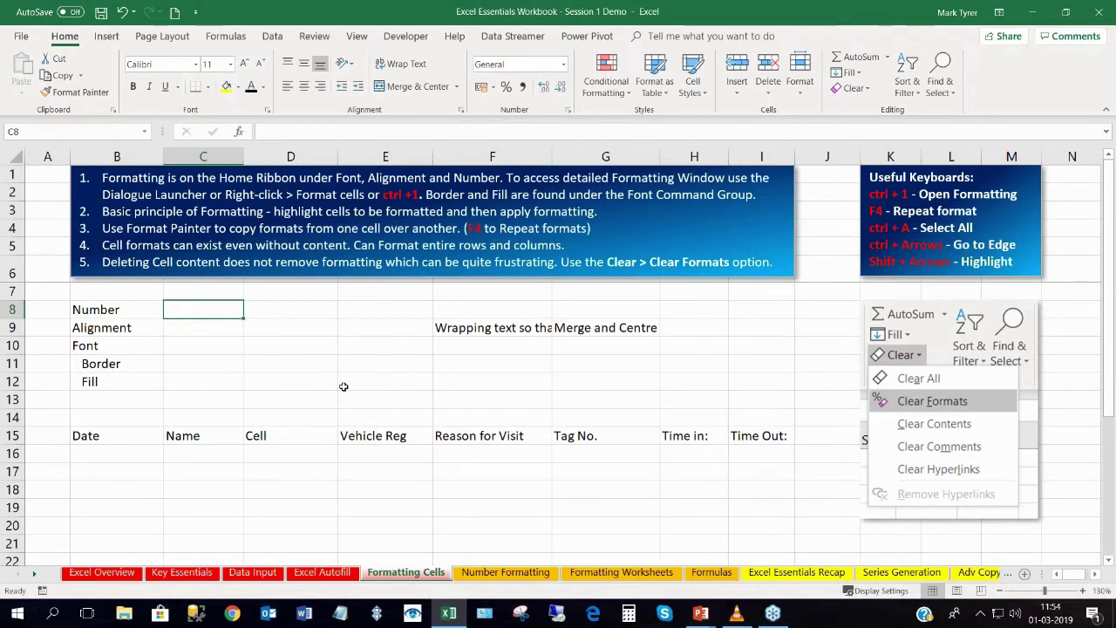
Enter the value 10.5 into cell C8.
type("10")
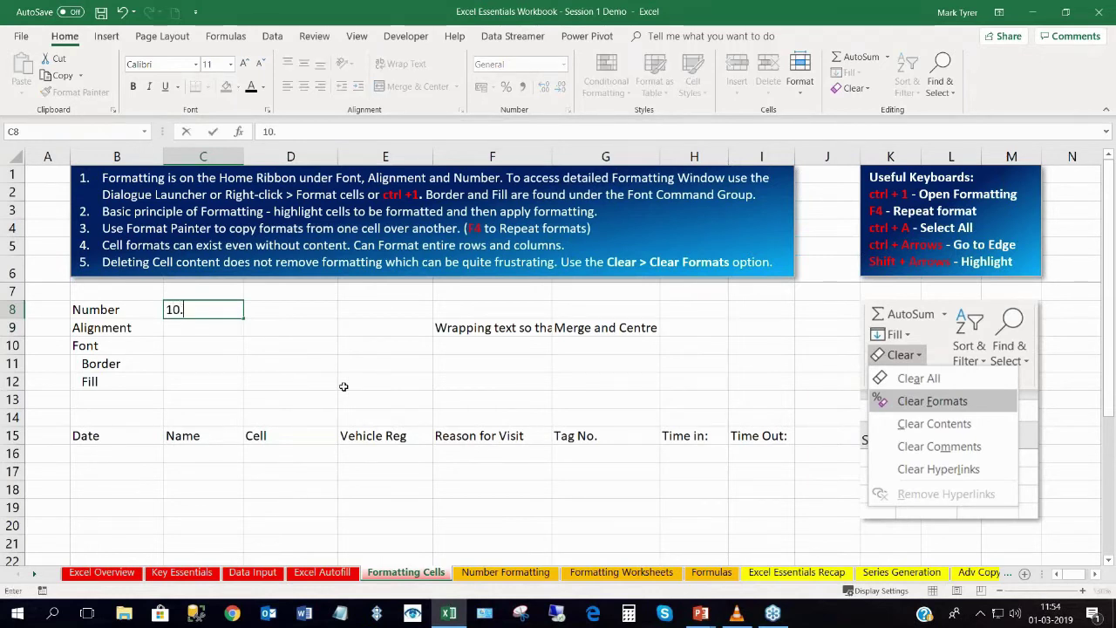
type(".5")
key("Return")
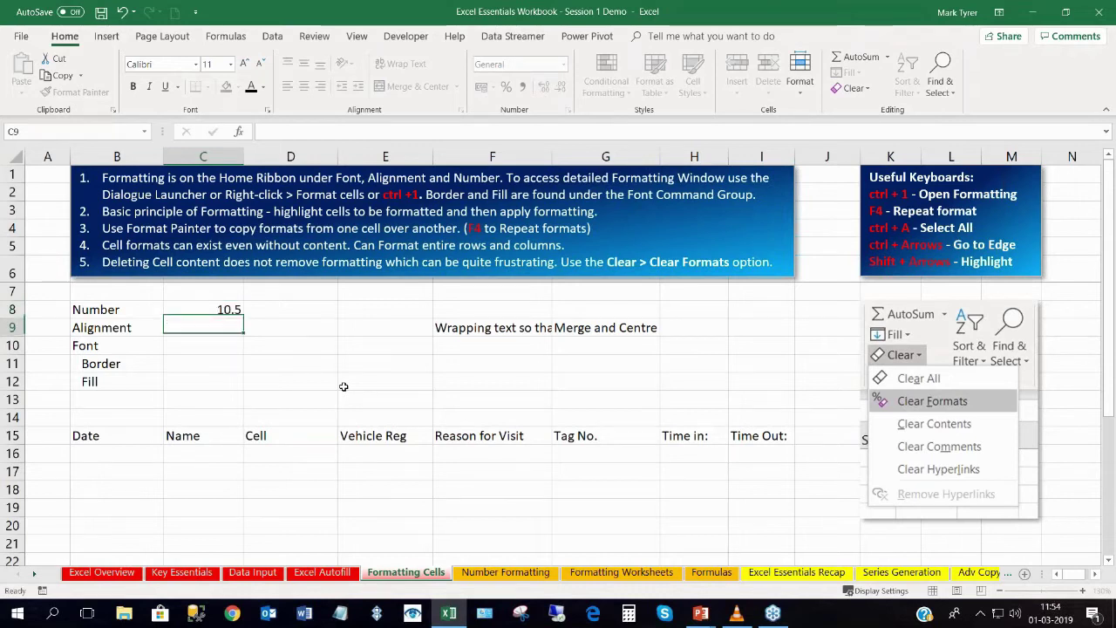
left_click(212, 312)
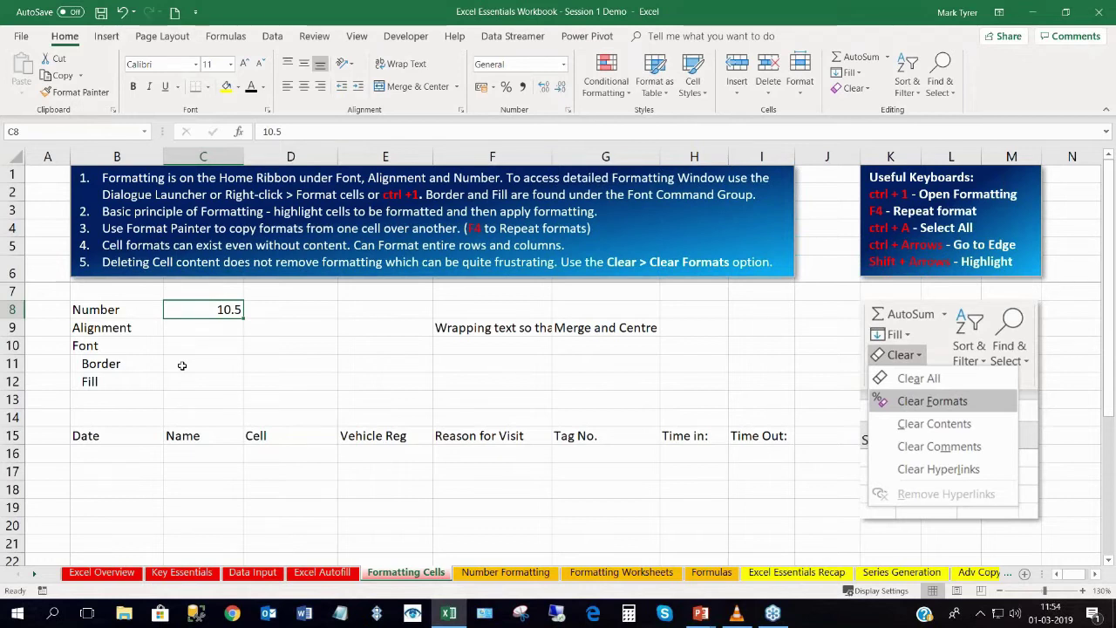
left_click(187, 331)
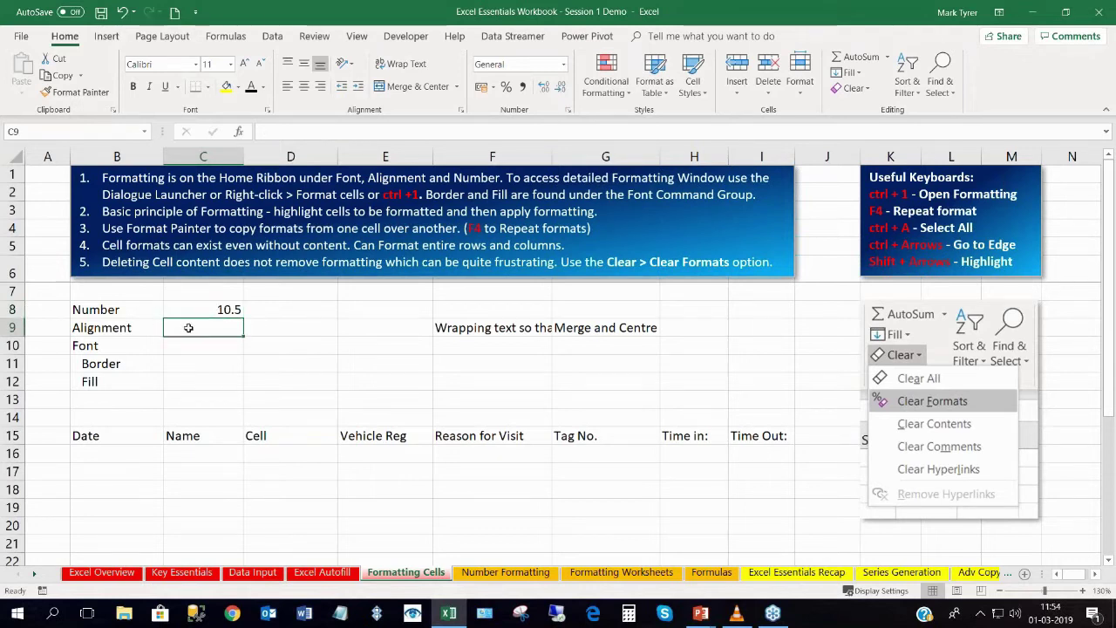
left_click(190, 311)
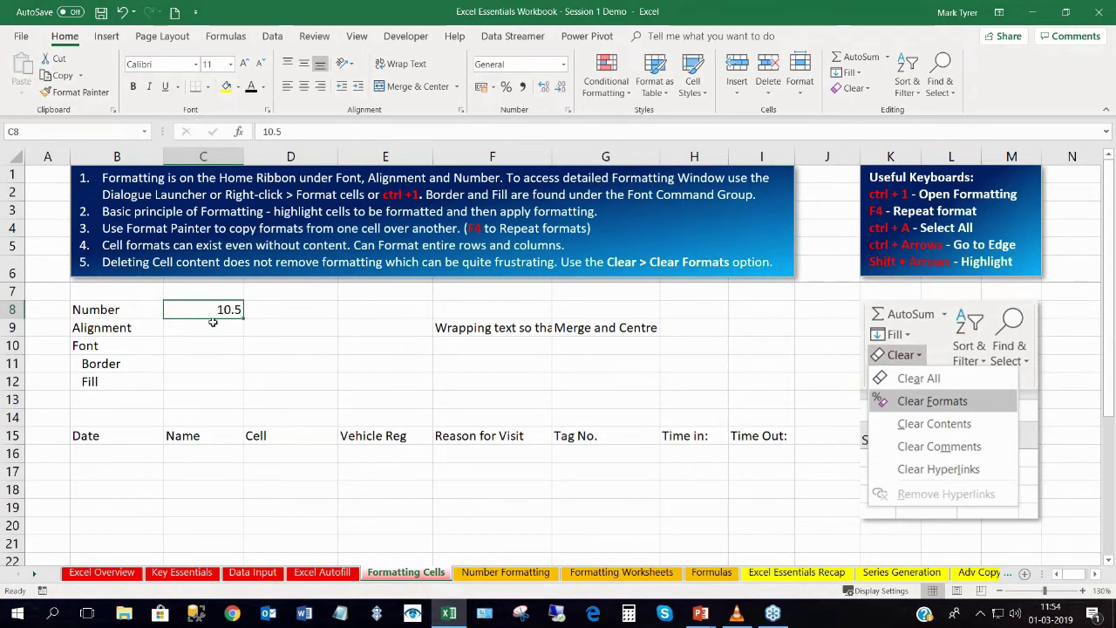
Format C8 as Currency so it displays R 10.50, and check its stored 10.5 value.
left_click(563, 65)
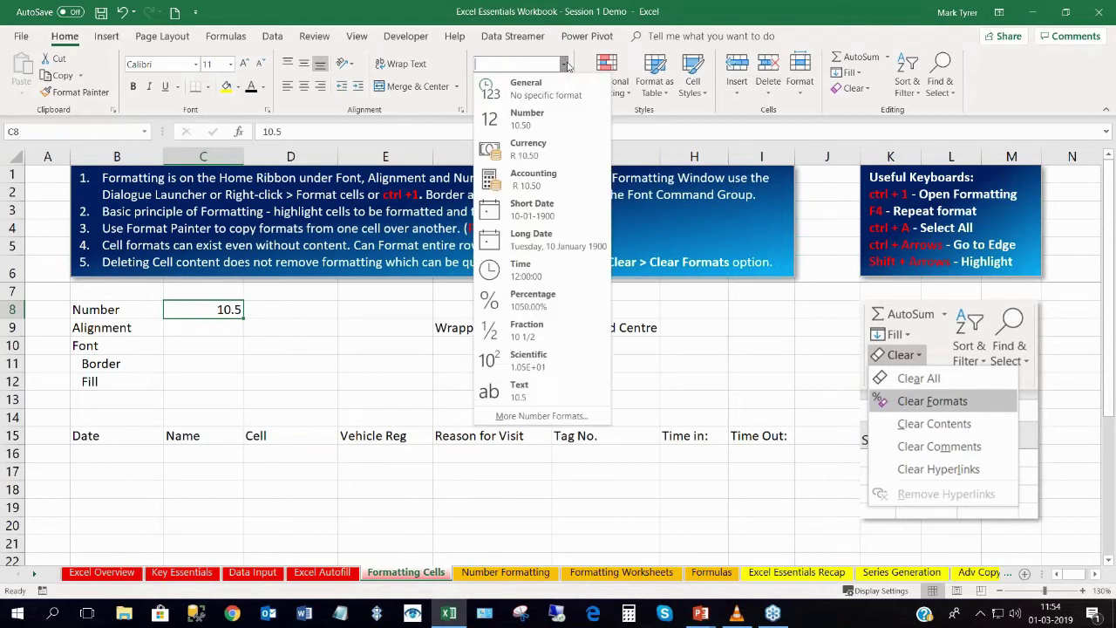
left_click(531, 153)
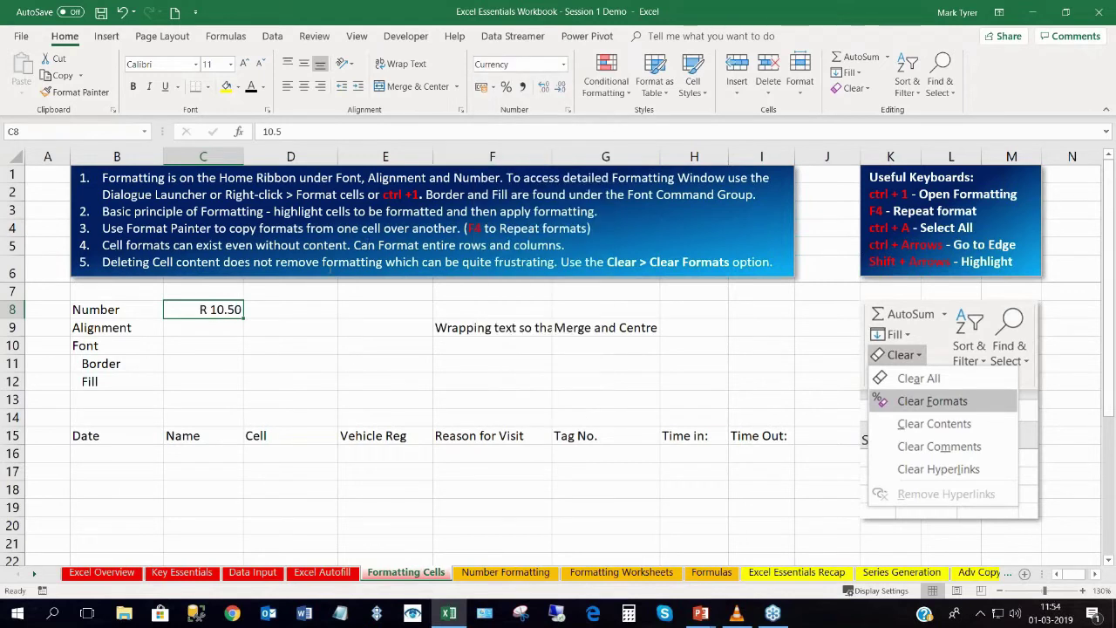
left_click(190, 322)
left_click(191, 309)
left_click(212, 324)
left_click(214, 309)
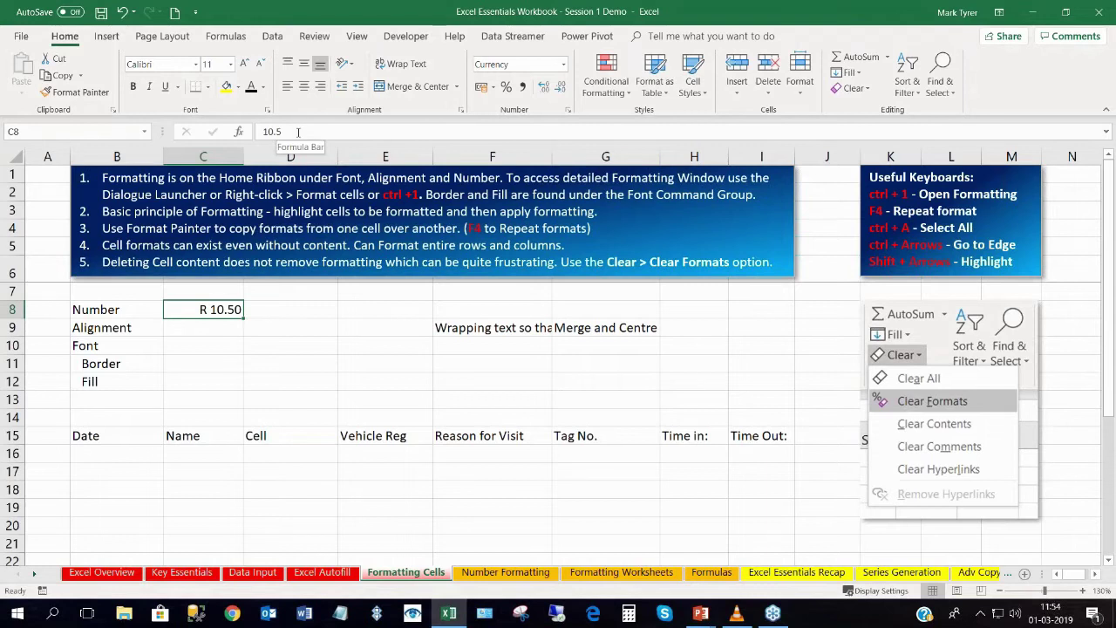
left_click(206, 327)
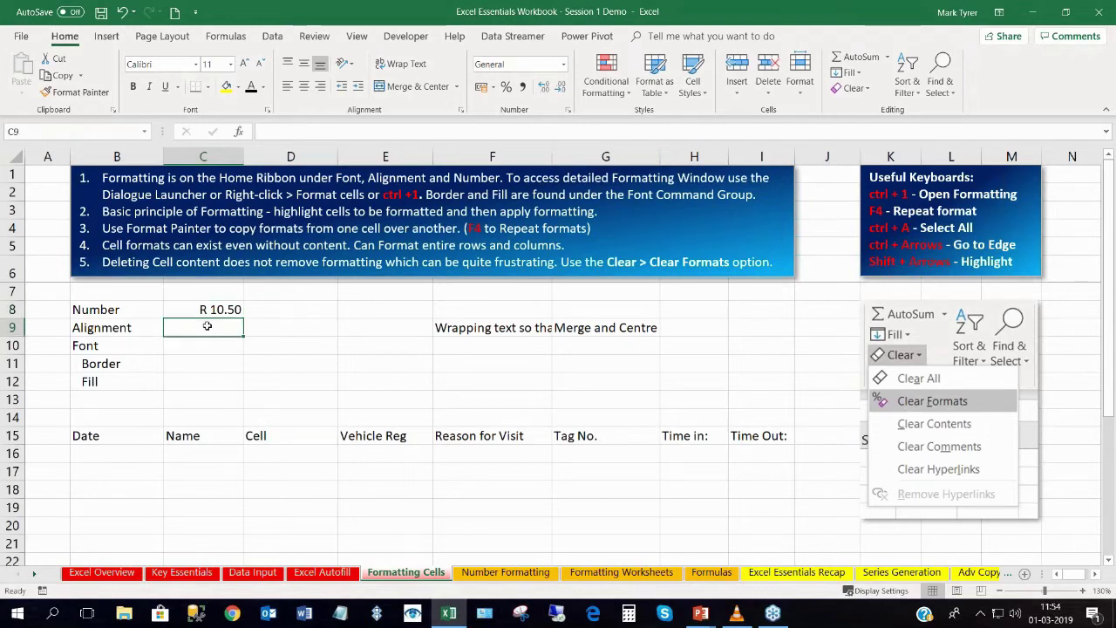
double_click(203, 310)
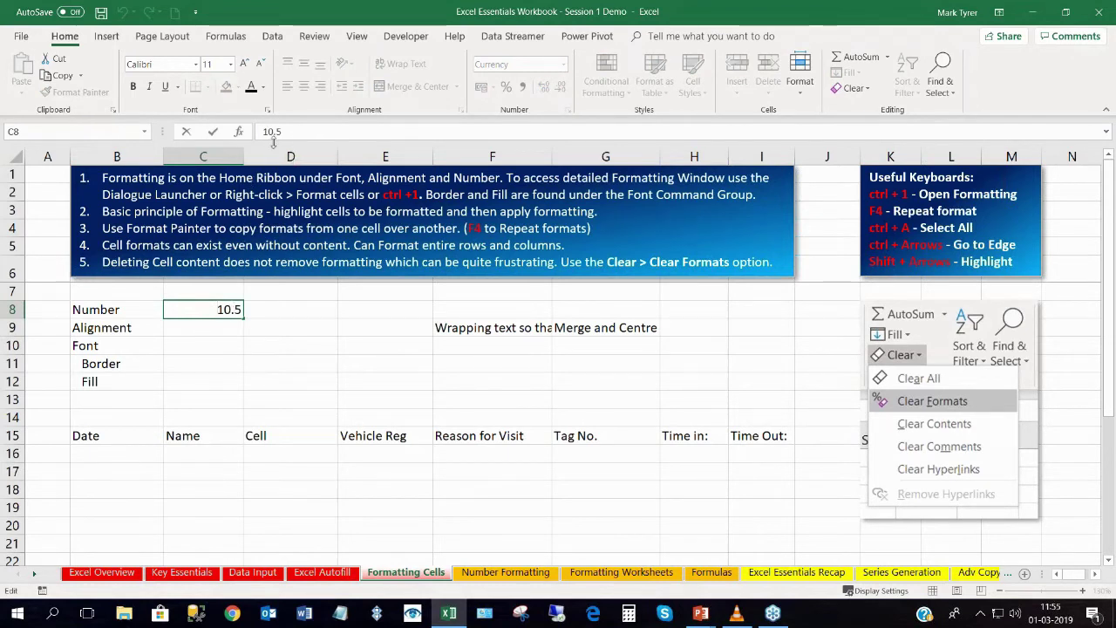
key("Return")
left_click(214, 309)
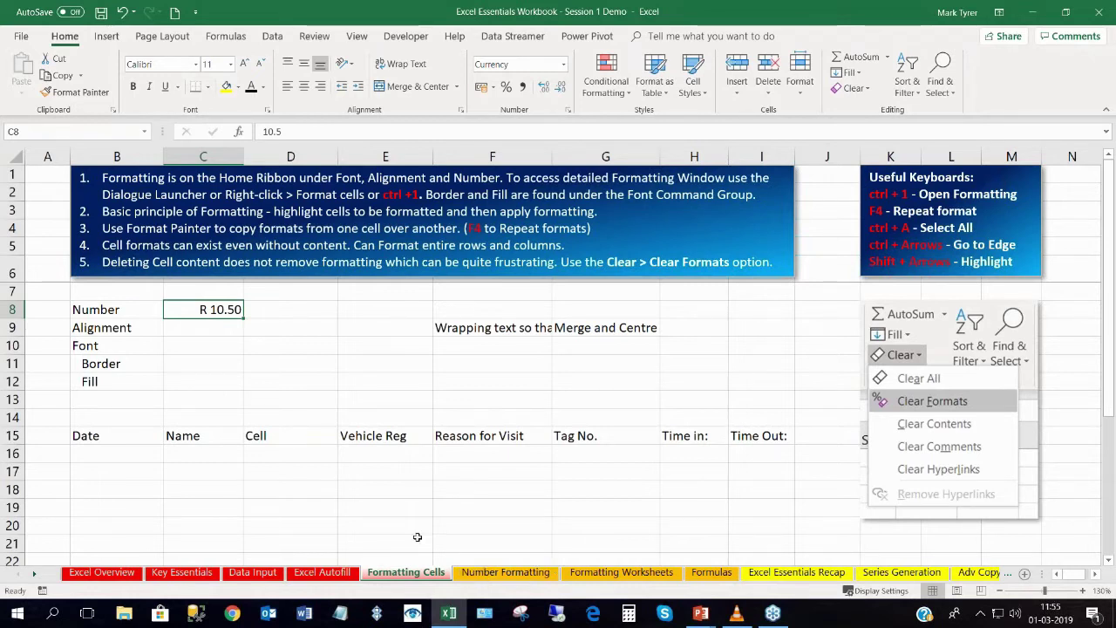
left_click(183, 328)
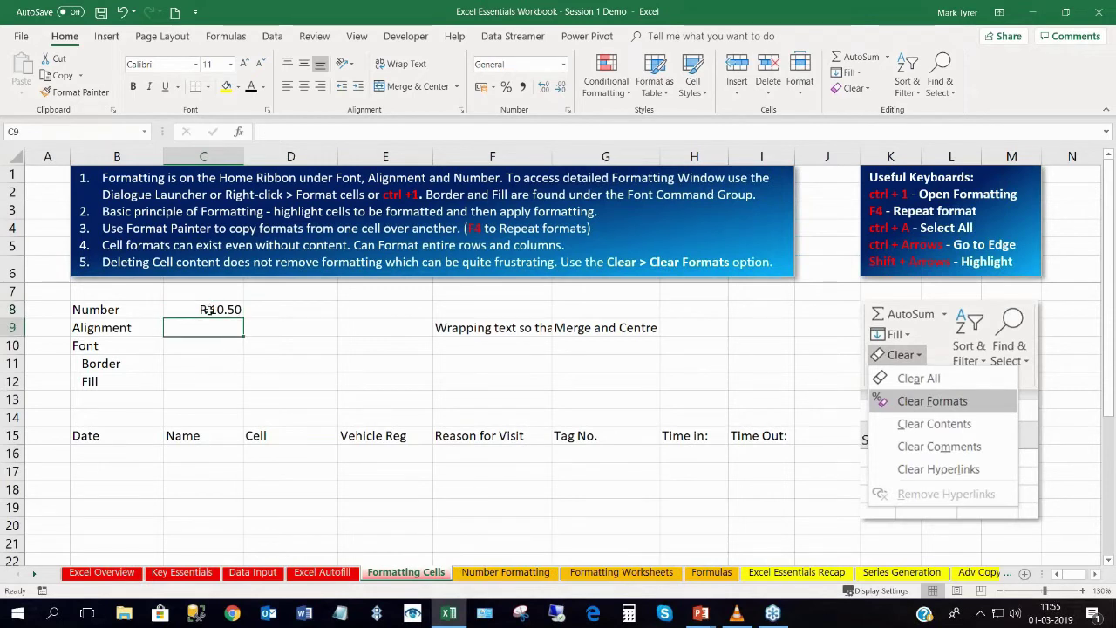
left_click(209, 309)
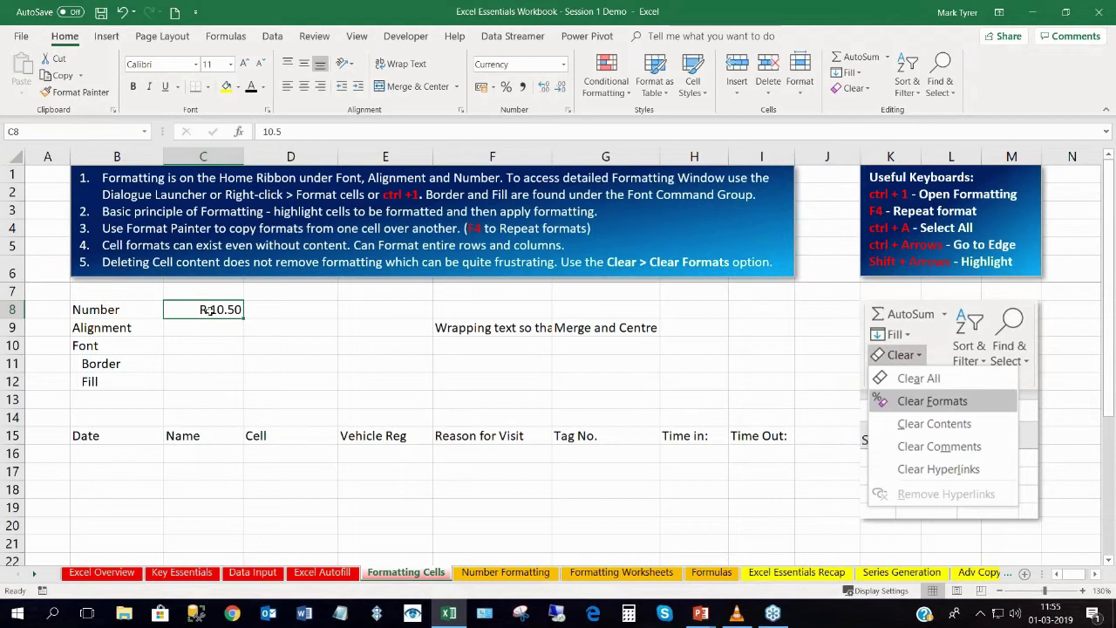
left_click(564, 63)
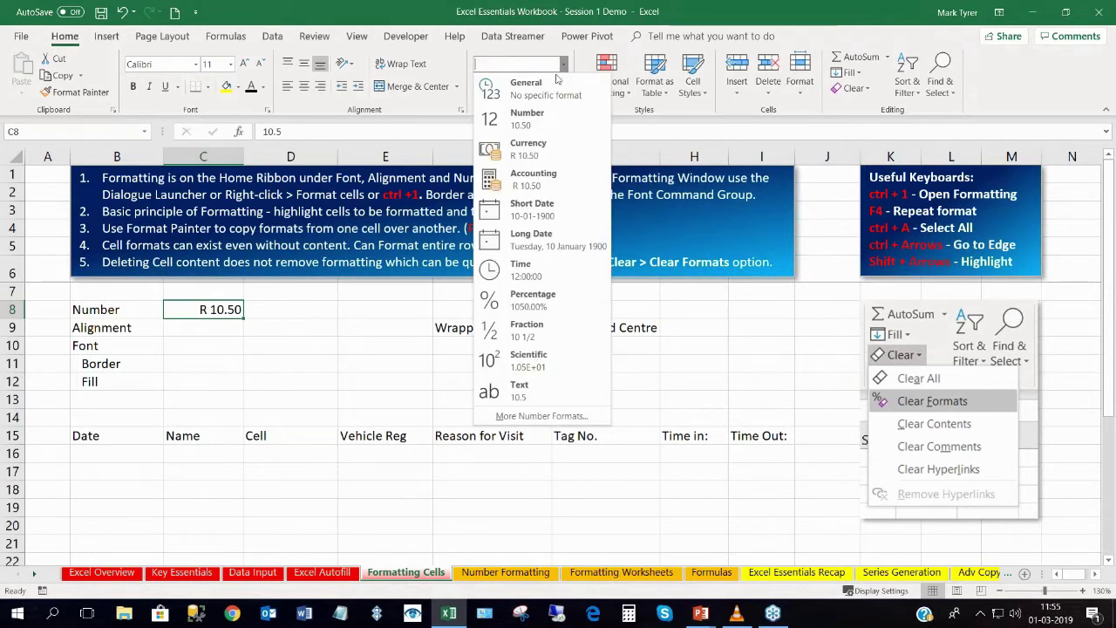
left_click(527, 119)
left_click(563, 63)
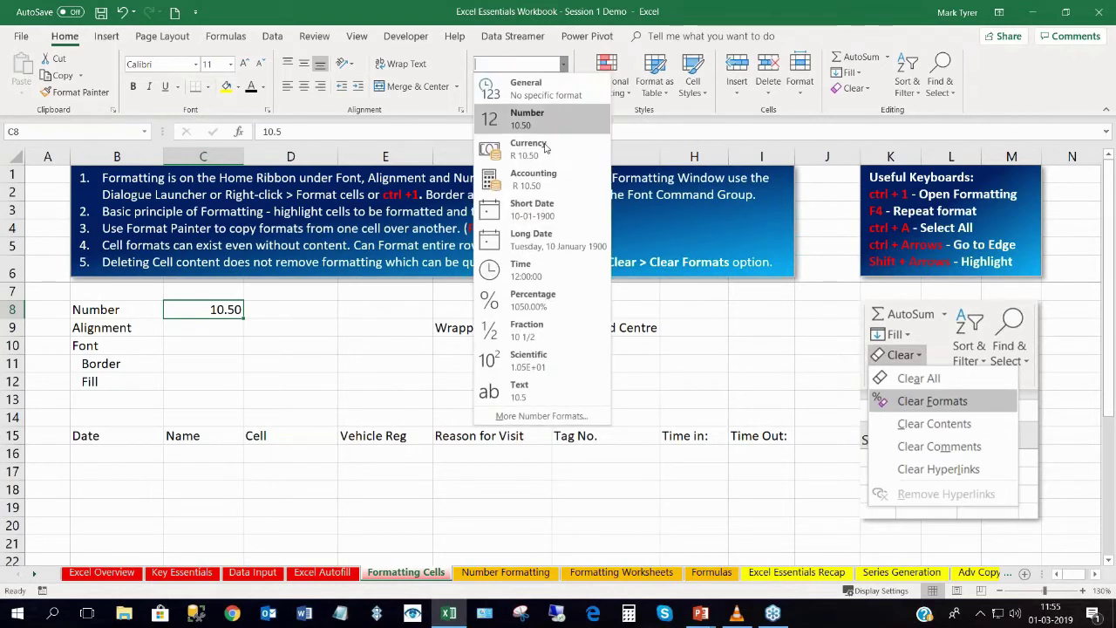
left_click(539, 340)
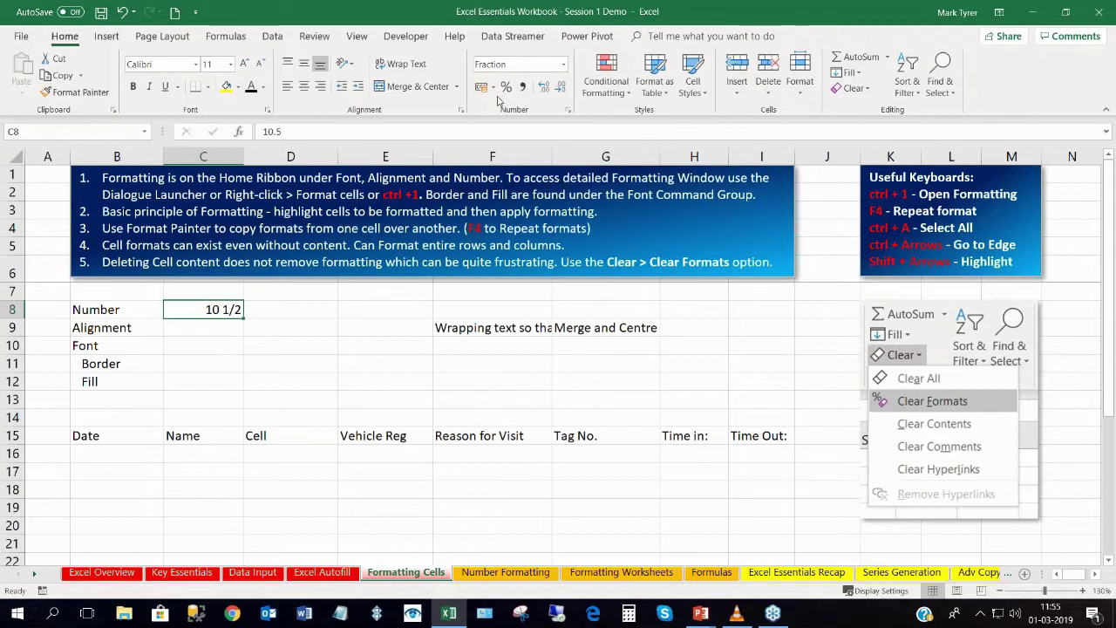
left_click(563, 64)
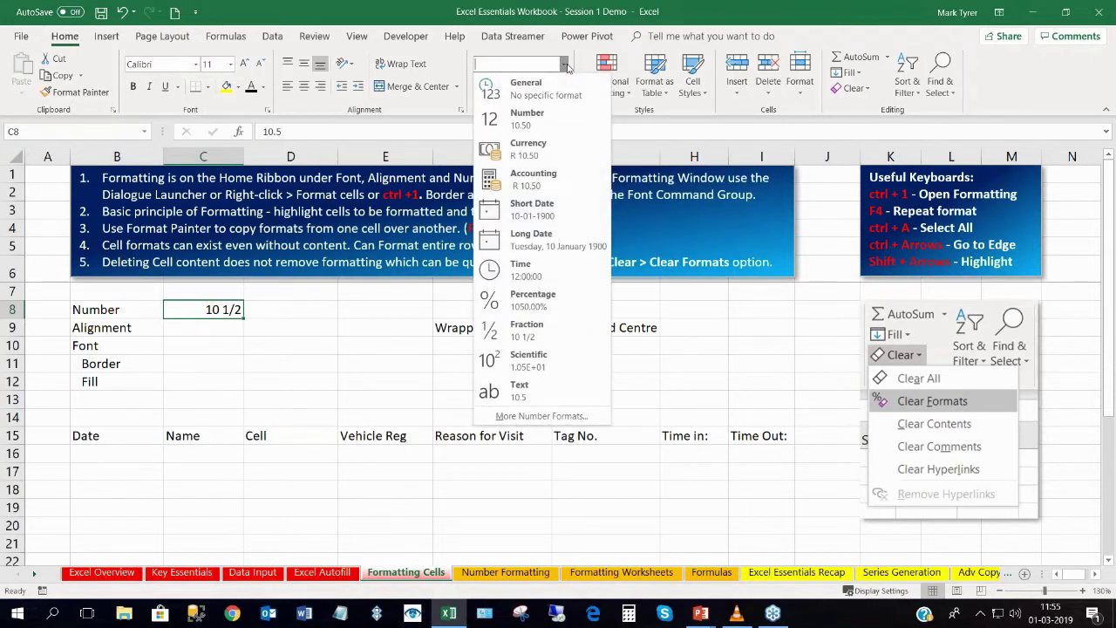
left_click(523, 155)
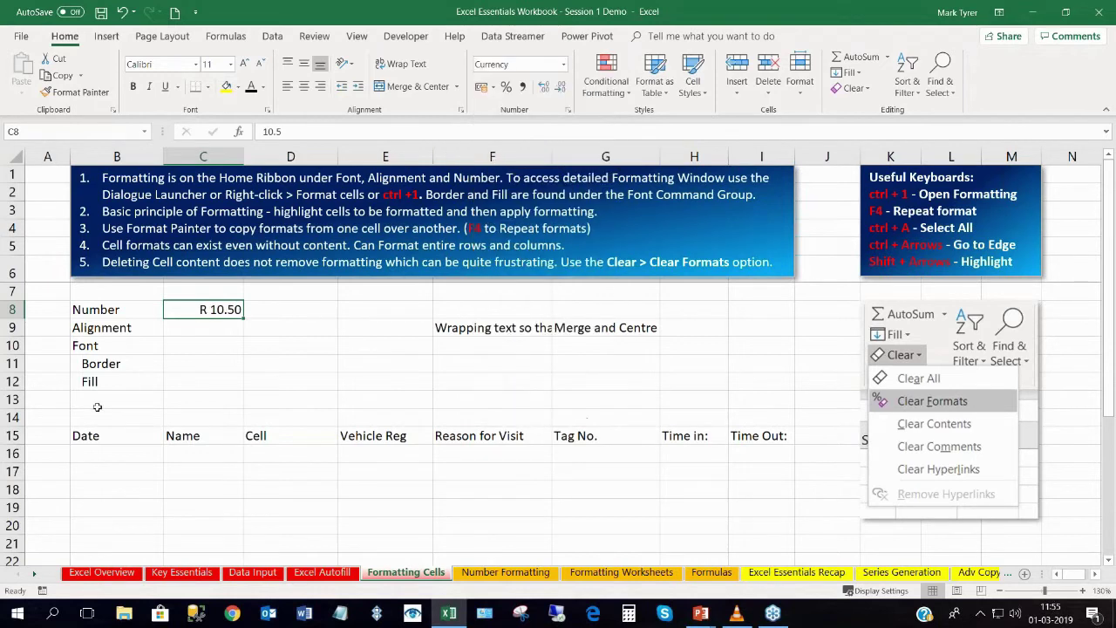
Centre the Alignment label horizontally in cell B9.
left_click(101, 332)
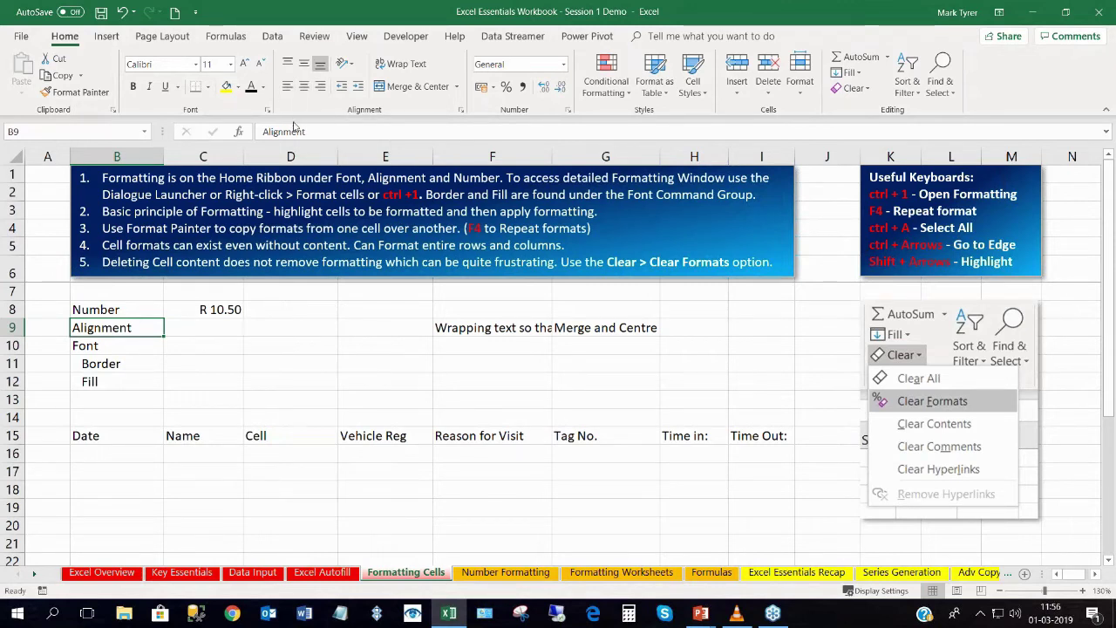
left_click(303, 88)
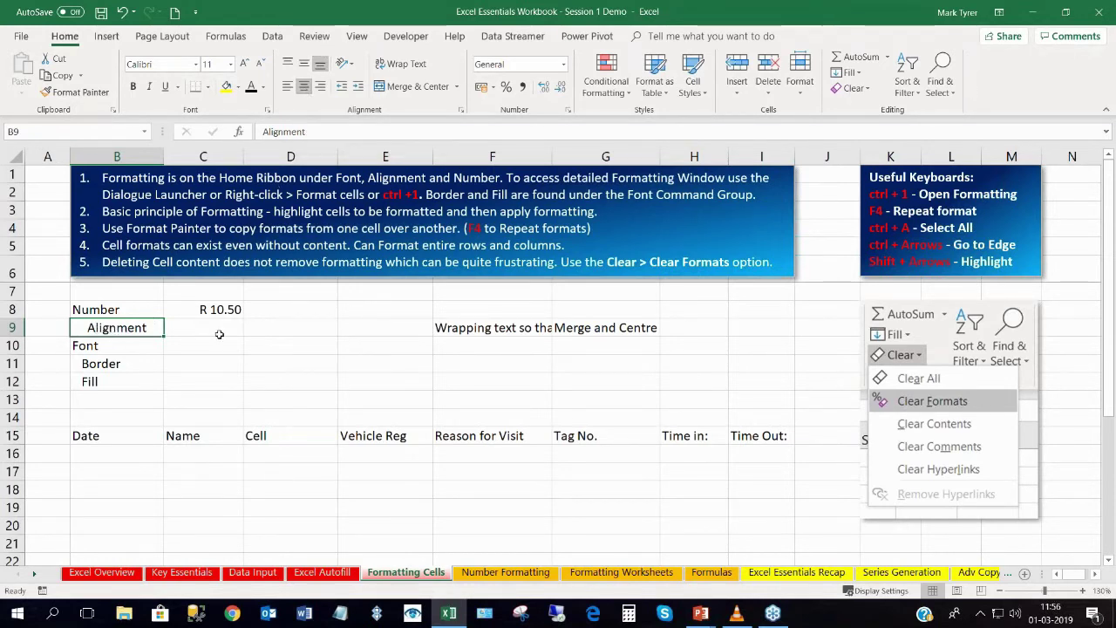
left_click(200, 311)
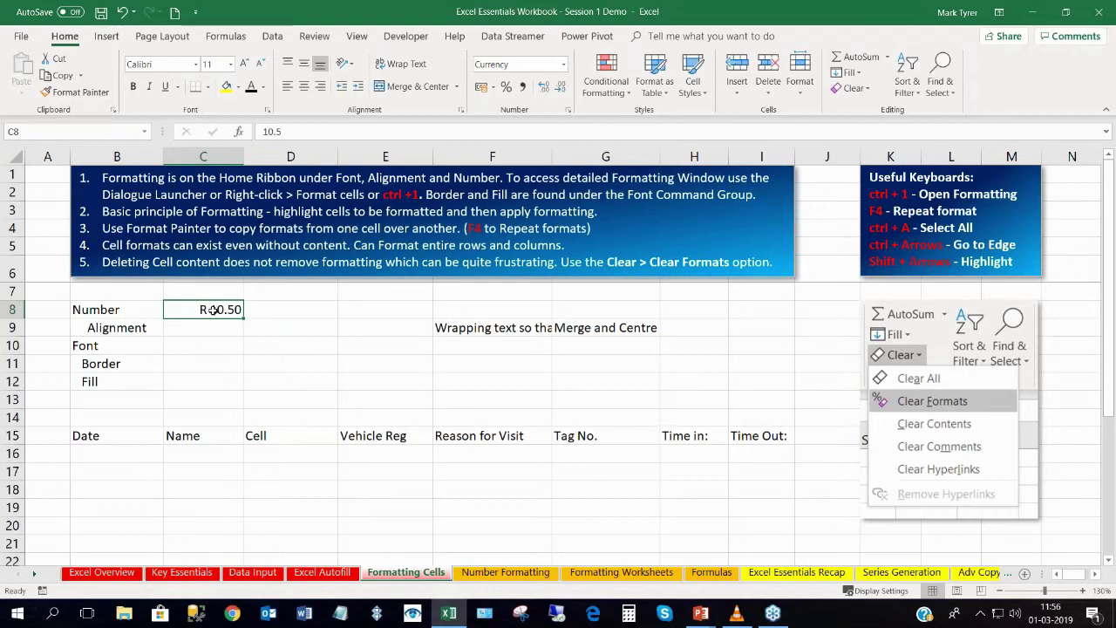
left_click(117, 326)
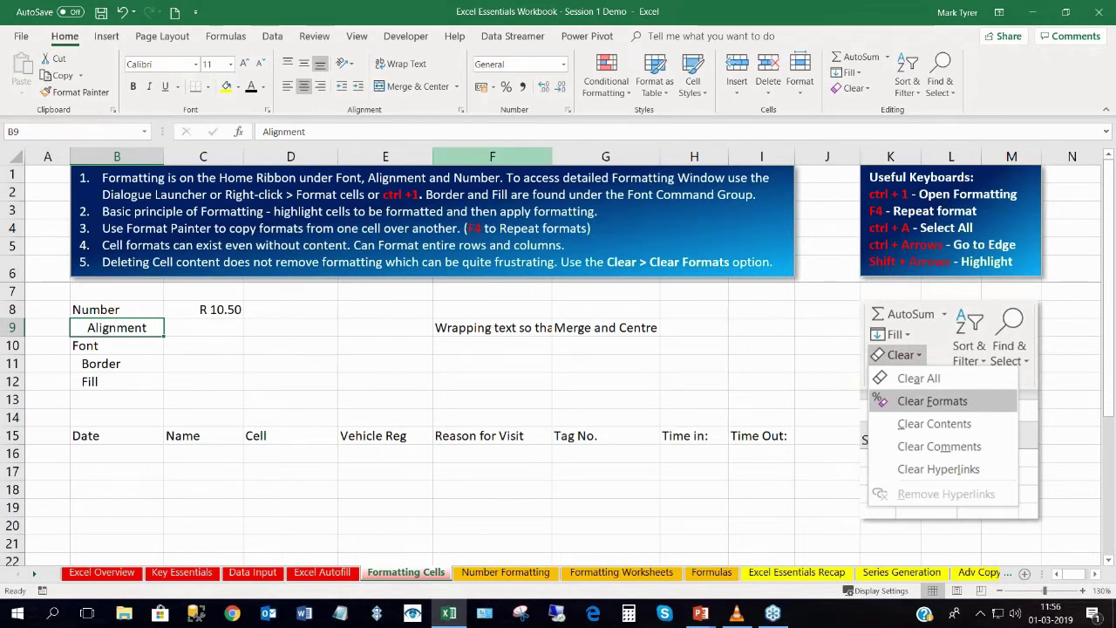
Turn on Wrap Text for the 'Wrapping text so that you can see all of it.' sentence in F9.
left_click(476, 328)
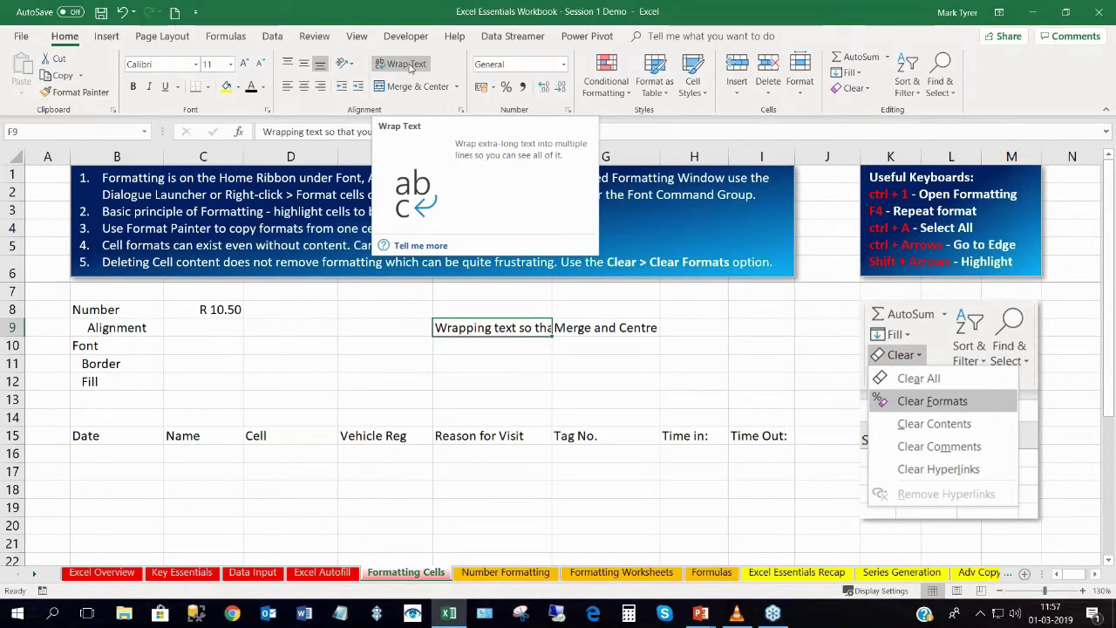
left_click(409, 67)
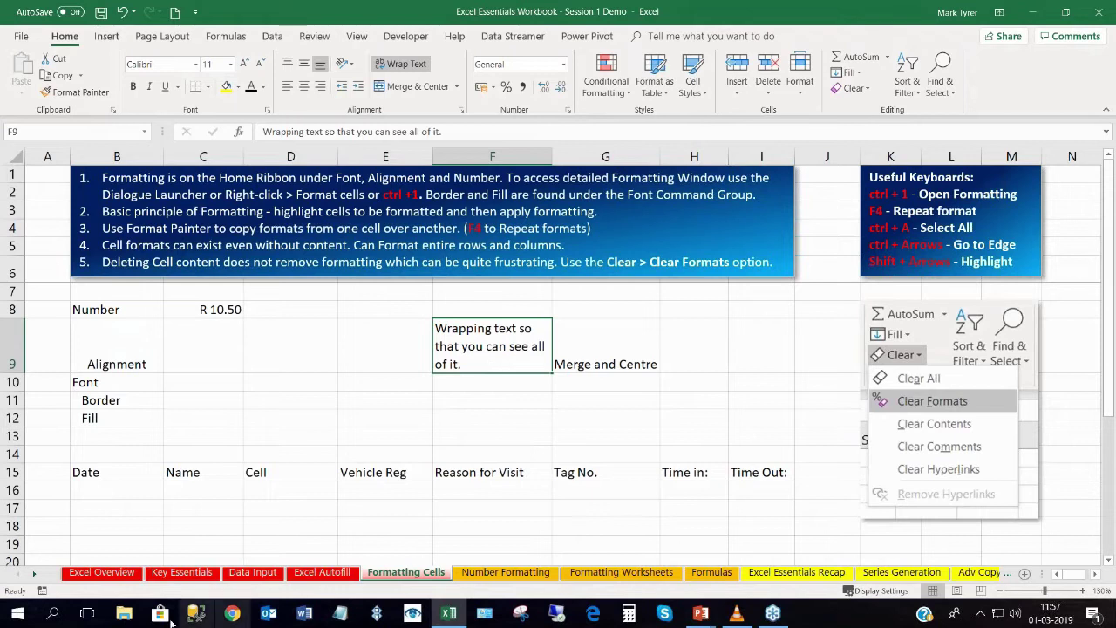
left_click(90, 577)
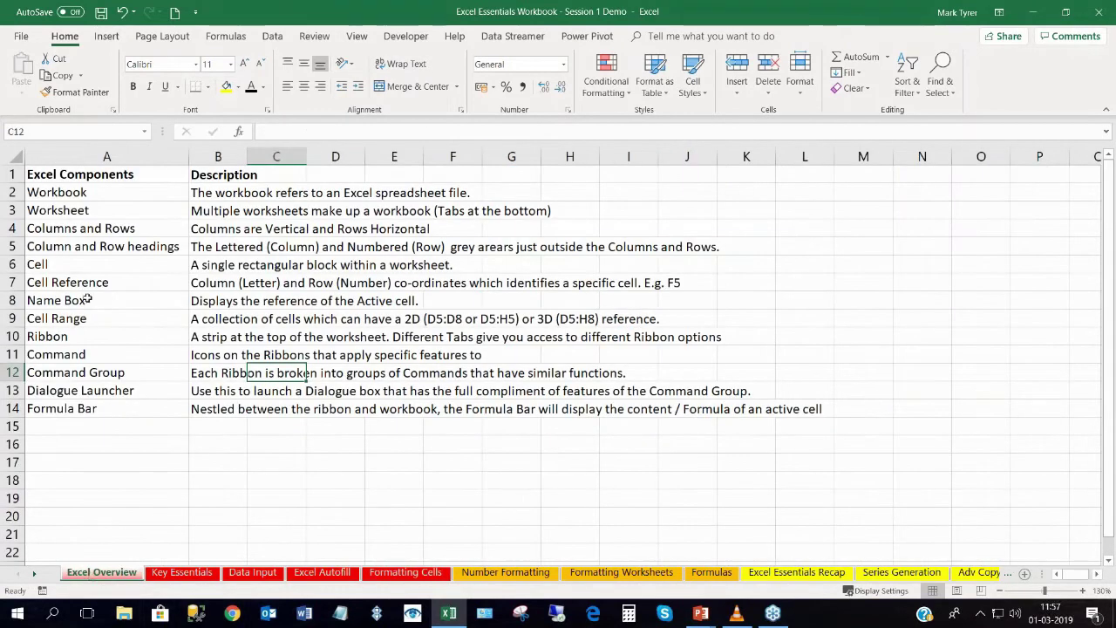
left_click(78, 182)
left_click(79, 199)
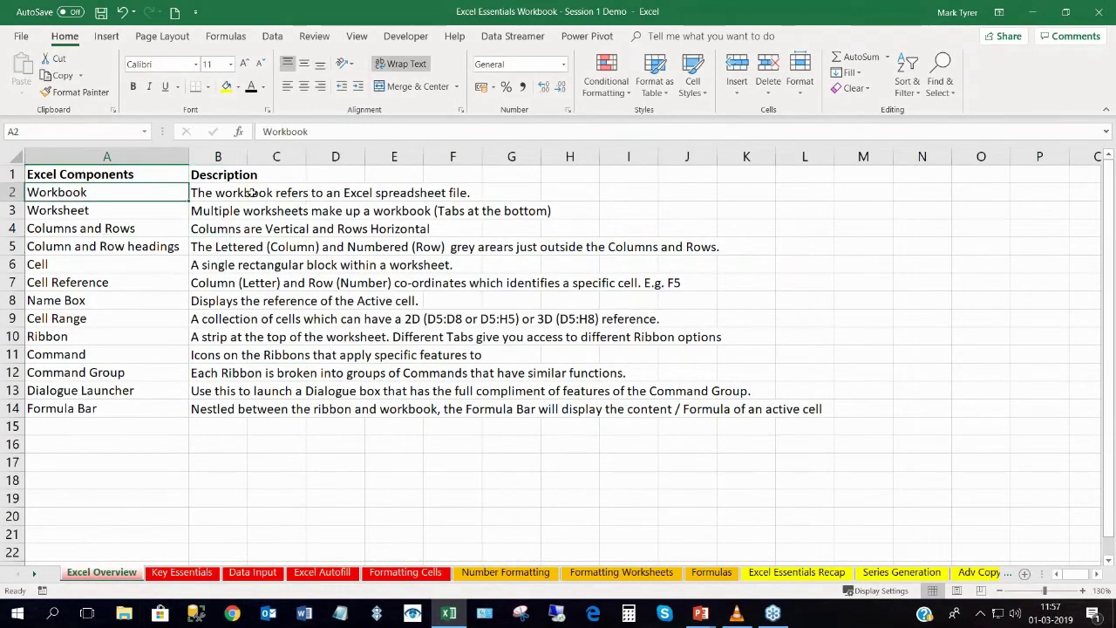
left_click(233, 195)
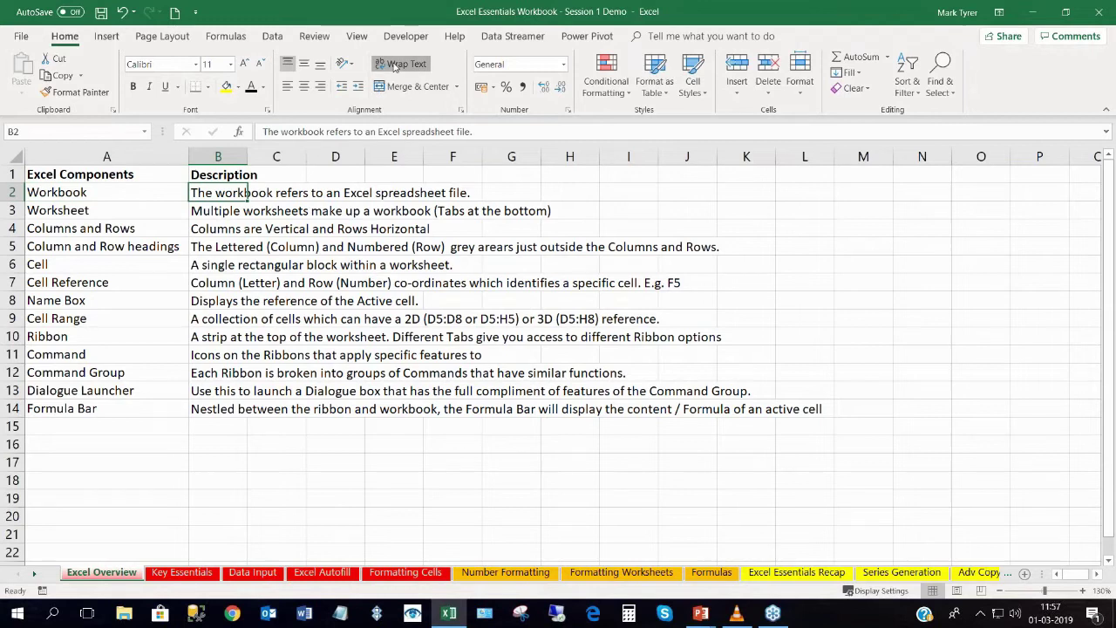
left_click(218, 156)
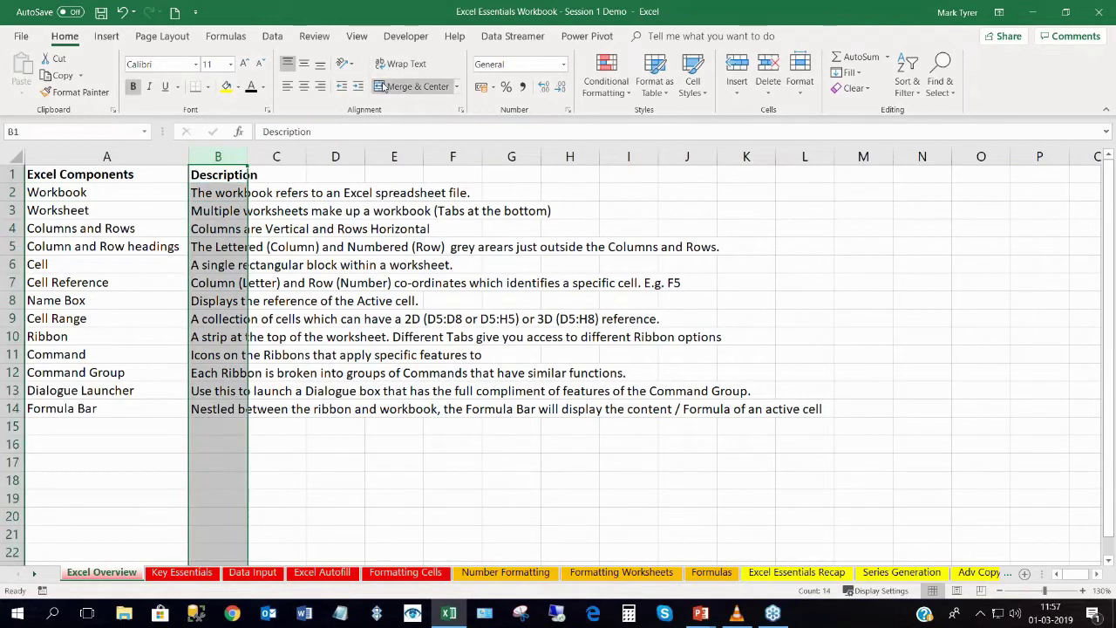
left_click(401, 65)
left_click(401, 66)
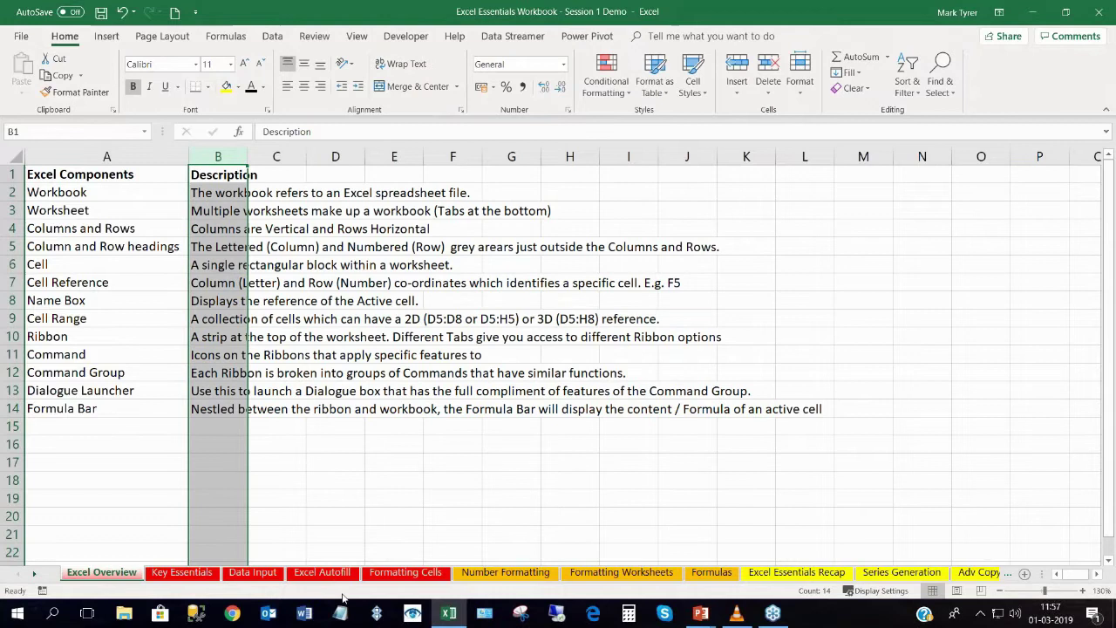
left_click(431, 575)
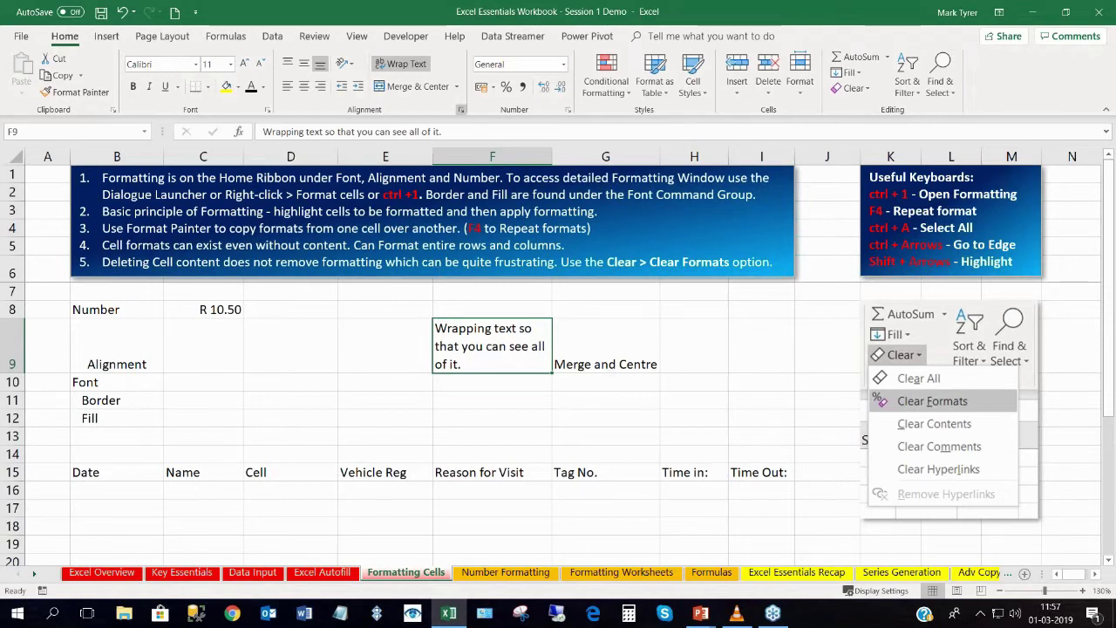
left_click(597, 363)
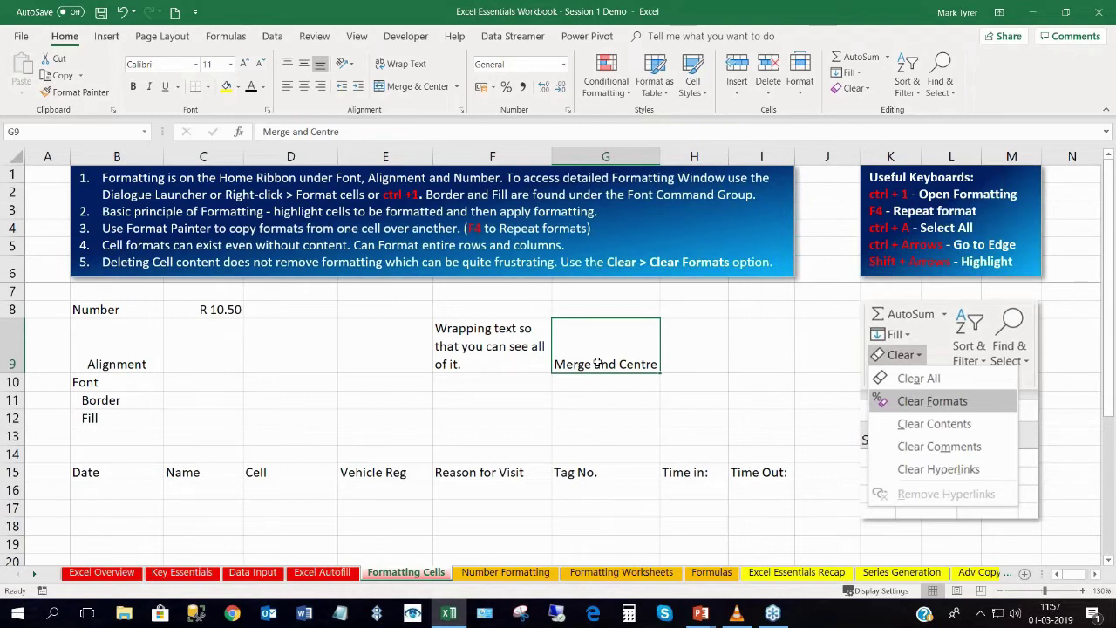
Merge G9:I9 and centre the 'Merge and Centre' text across them.
left_click_drag(581, 362, 767, 345)
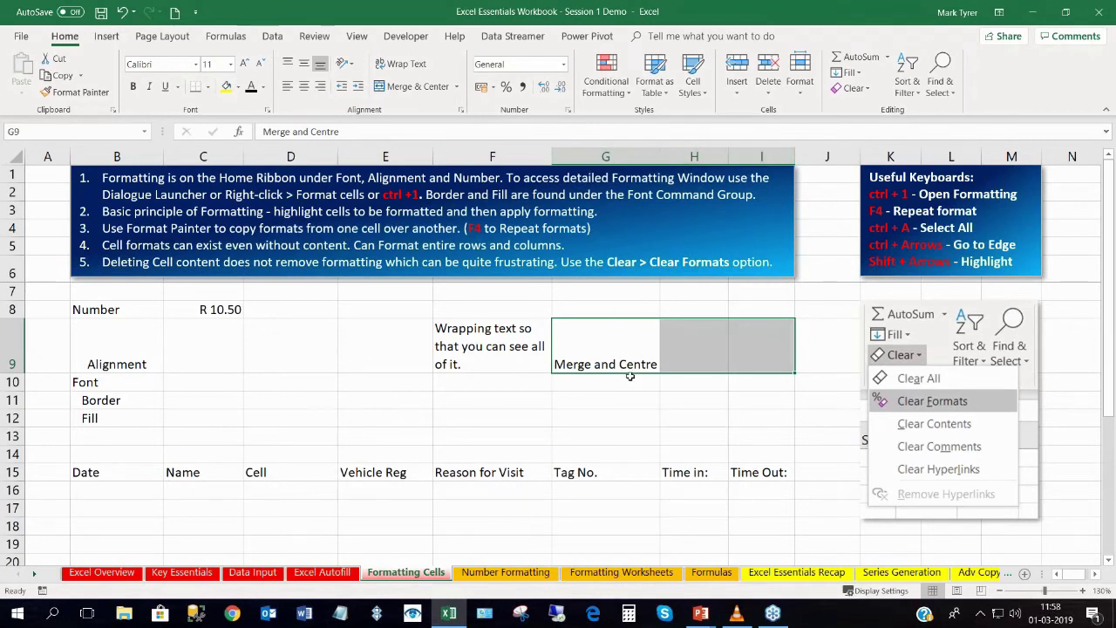
left_click_drag(603, 347, 758, 347)
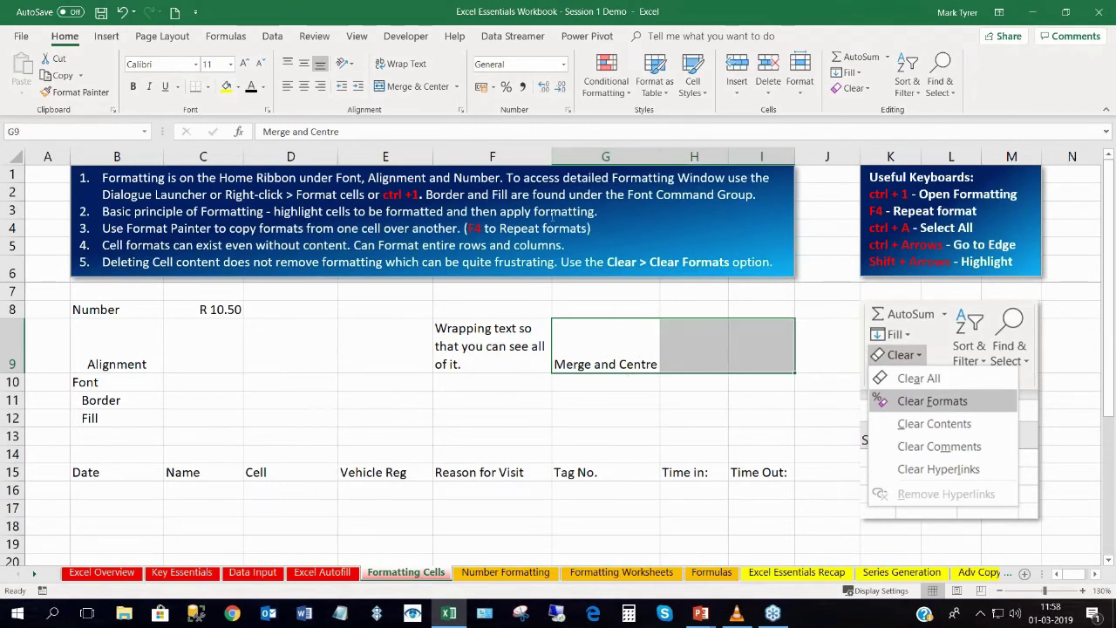
left_click(413, 87)
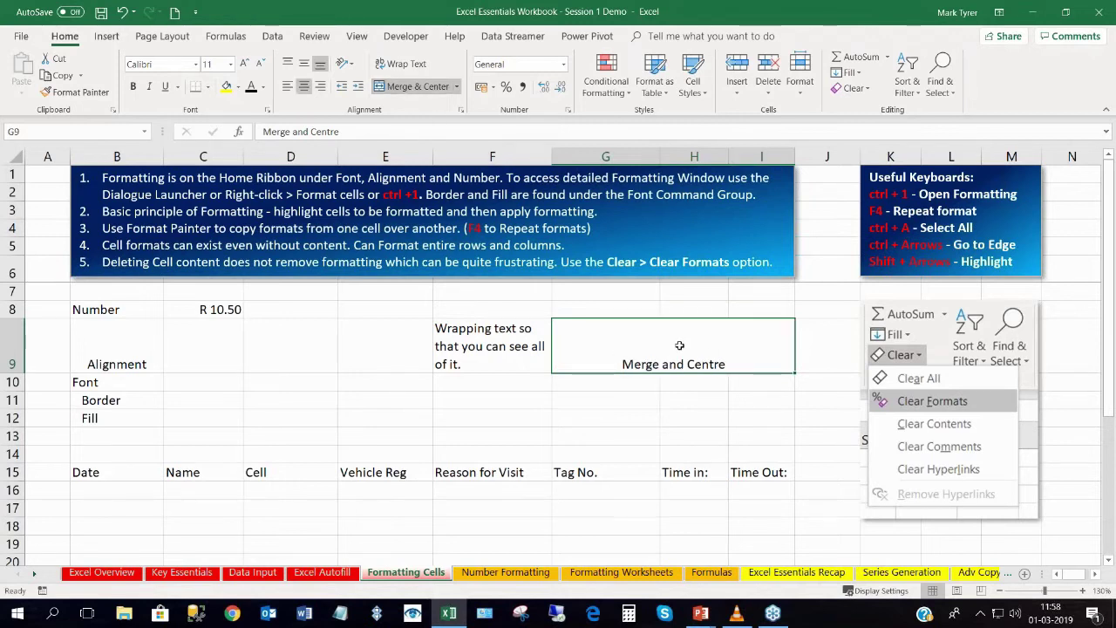
left_click(658, 420)
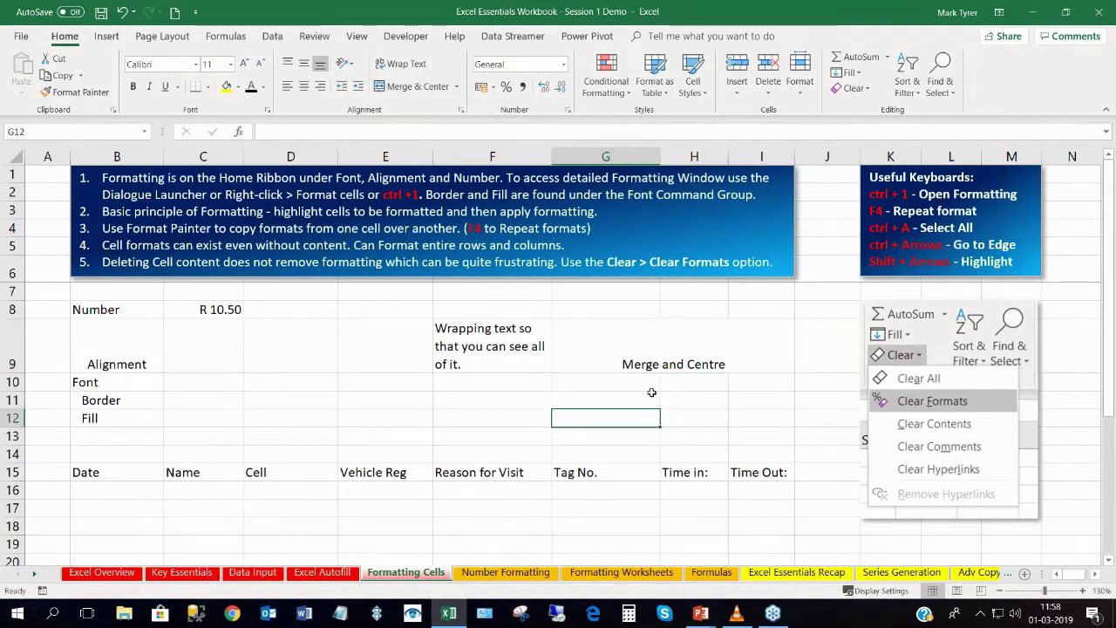
Middle-align the merged 'Merge and Centre' cell vertically.
left_click(672, 347)
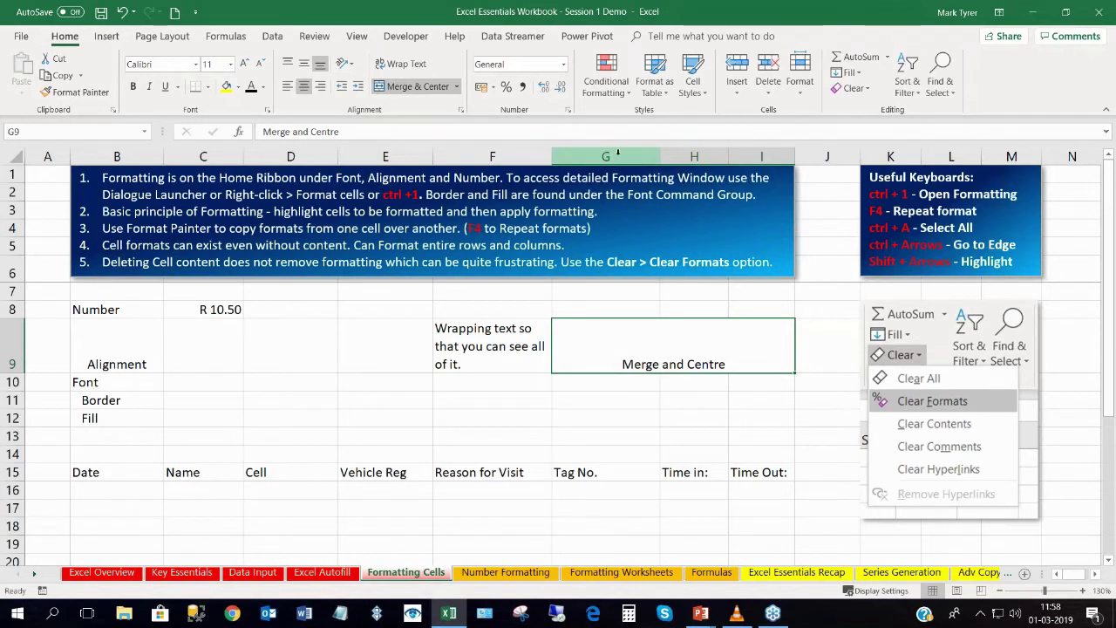
left_click(592, 402)
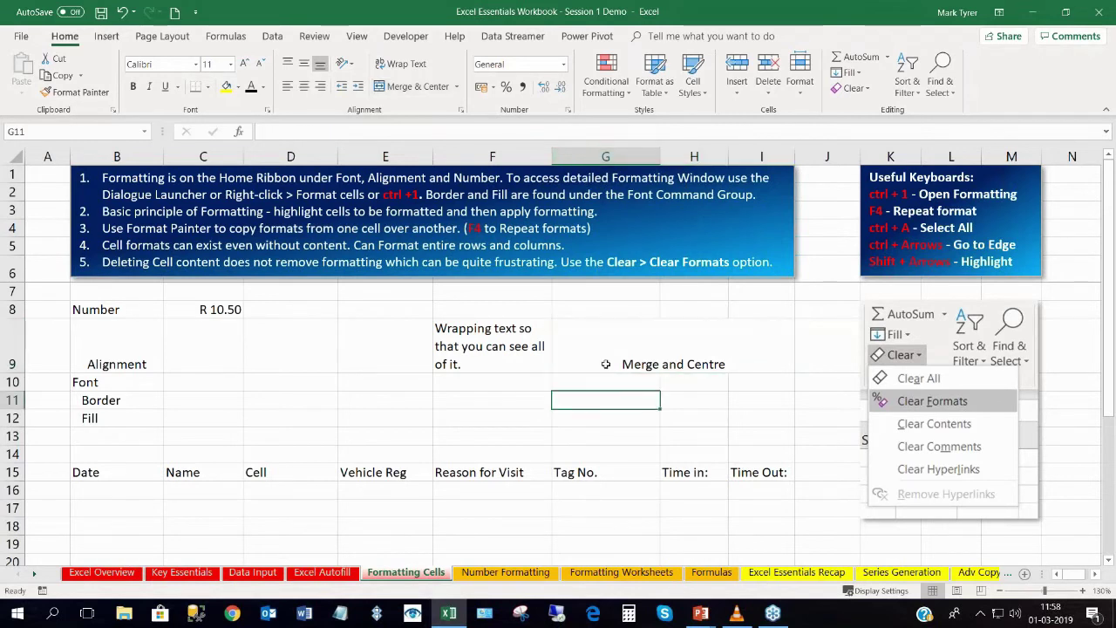
left_click(672, 349)
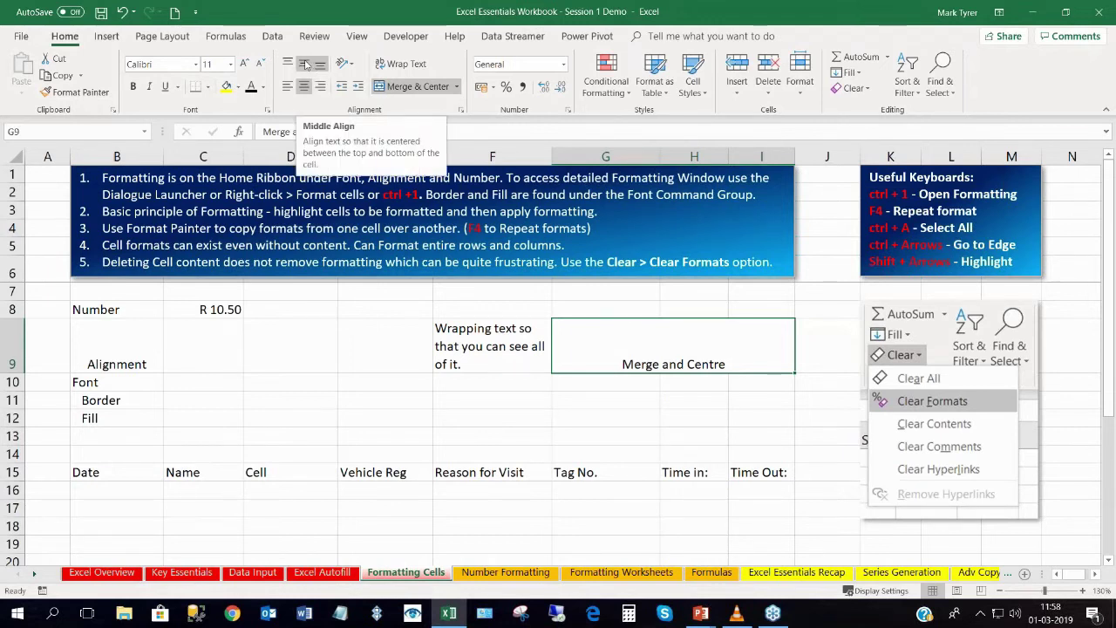
left_click(305, 66)
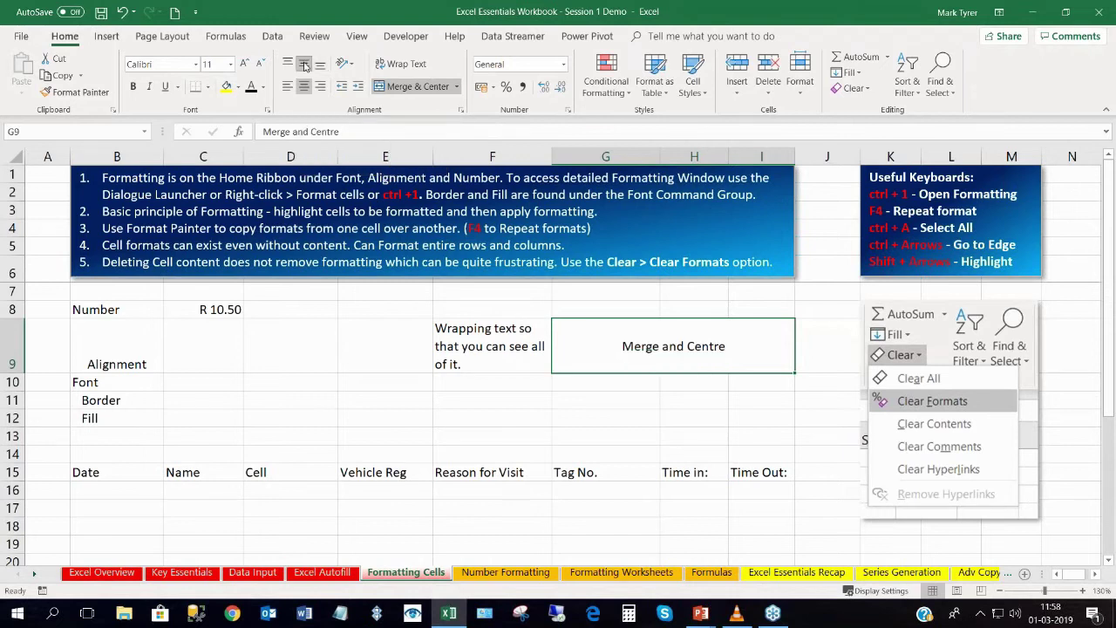
left_click(646, 396)
left_click(627, 349)
Apply All Borders to the Border label in cell B11.
left_click(85, 399)
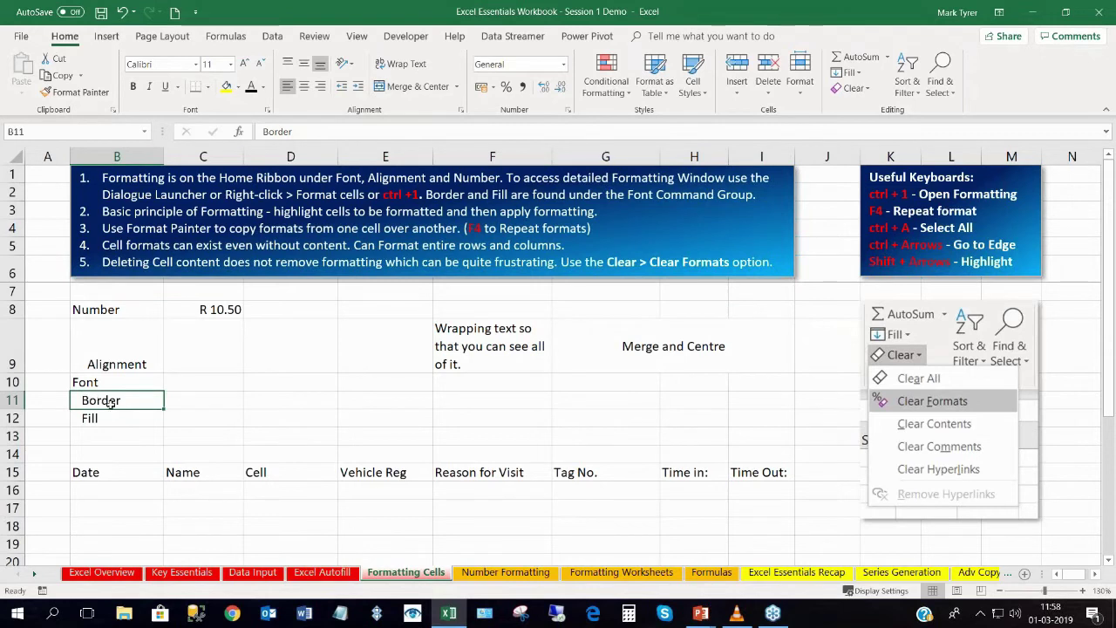
left_click(111, 417)
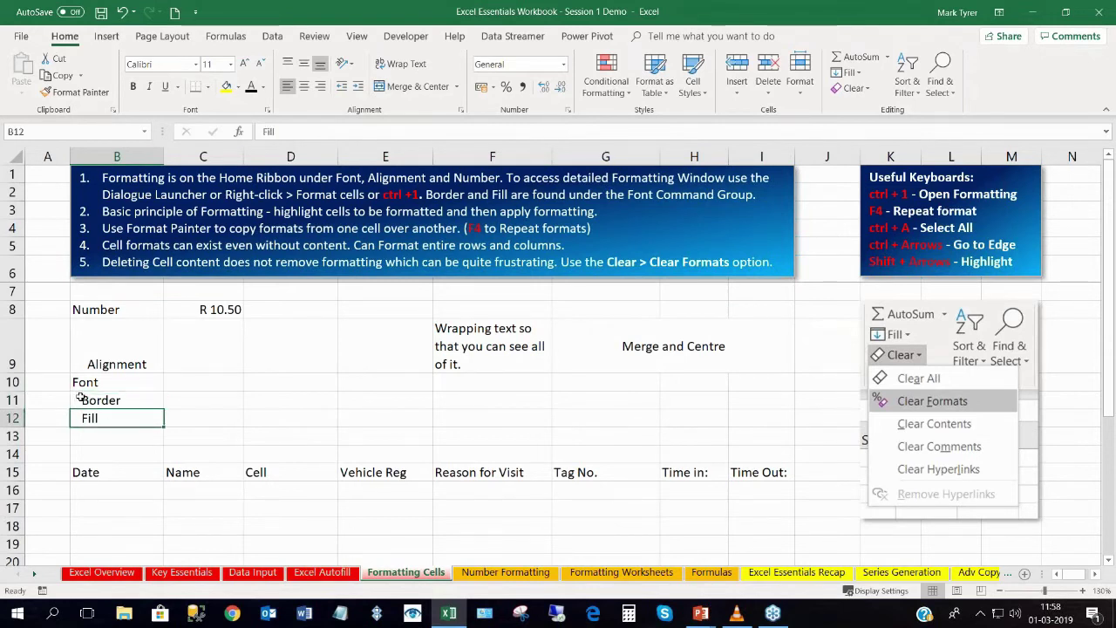
left_click(115, 399)
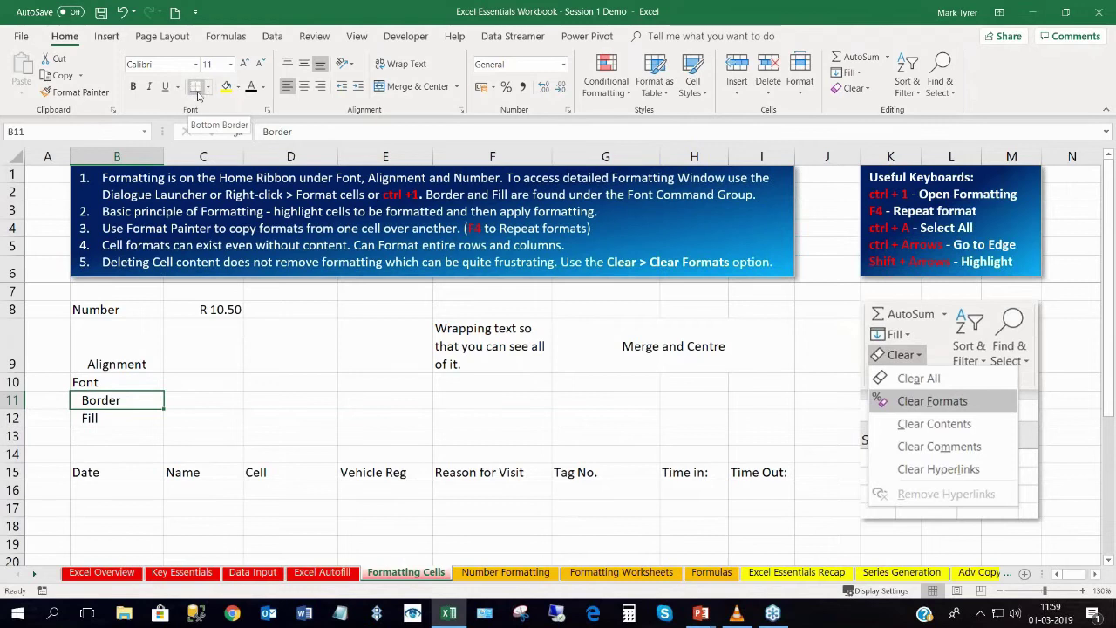
left_click(267, 402)
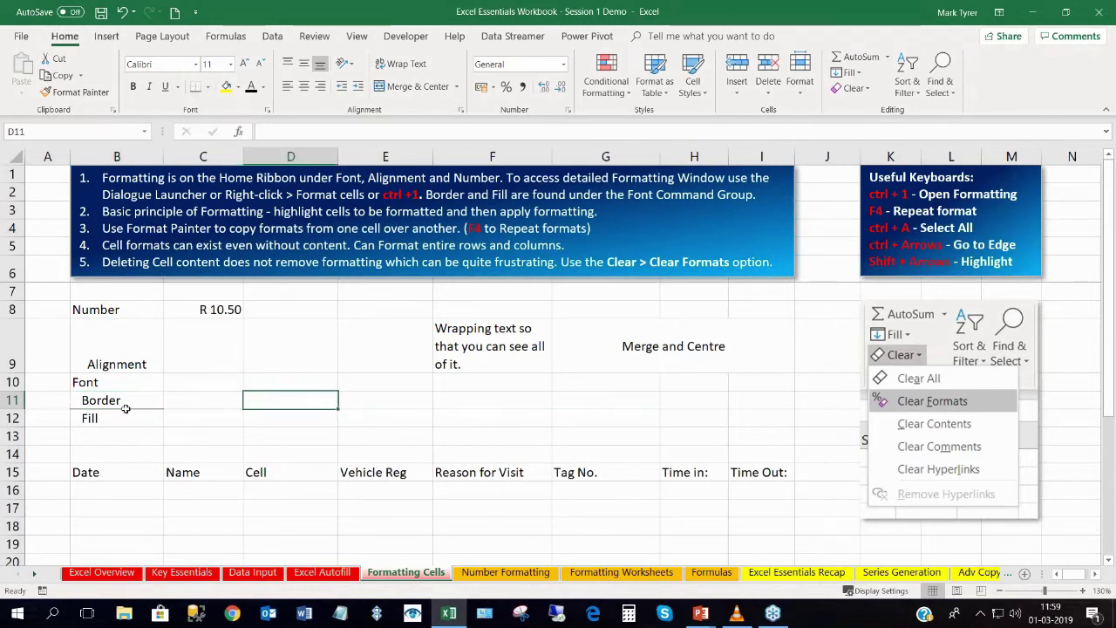
left_click(114, 401)
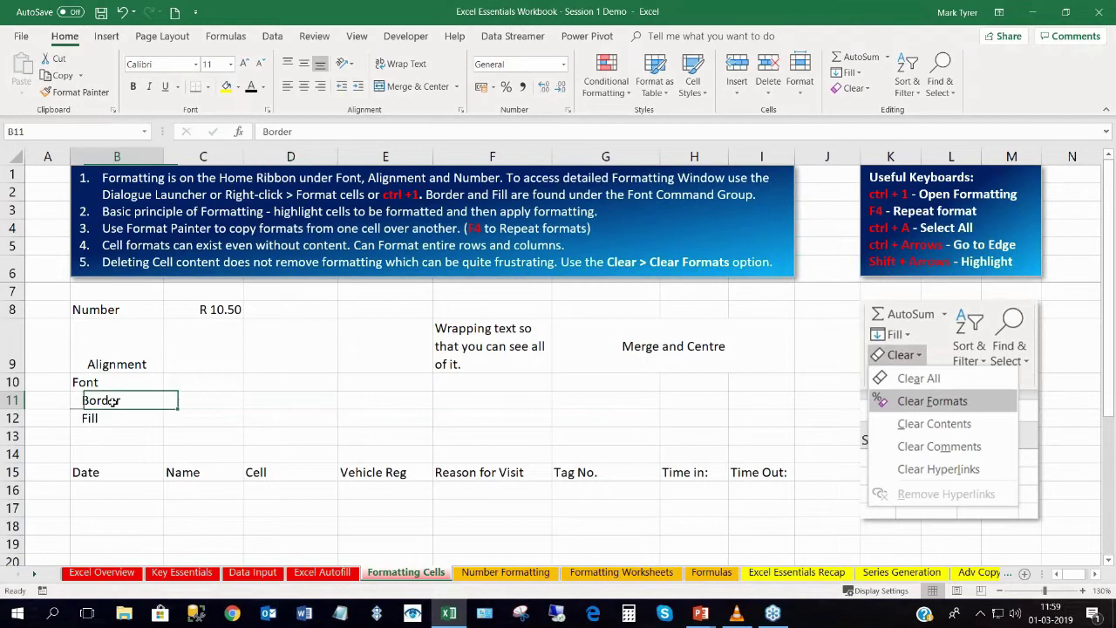
left_click(206, 86)
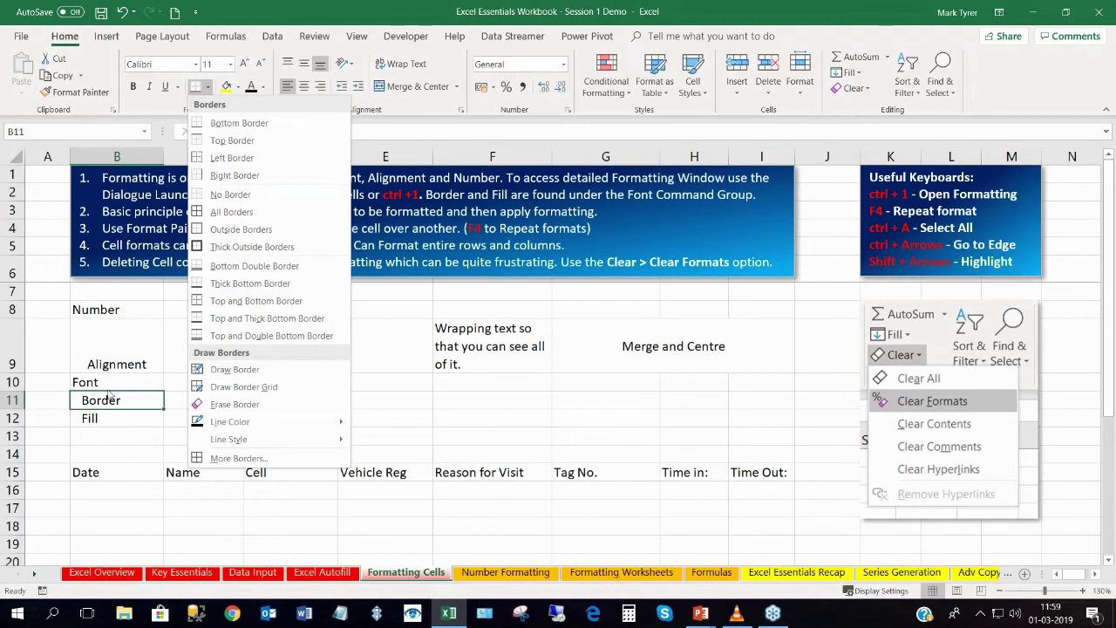
left_click(232, 212)
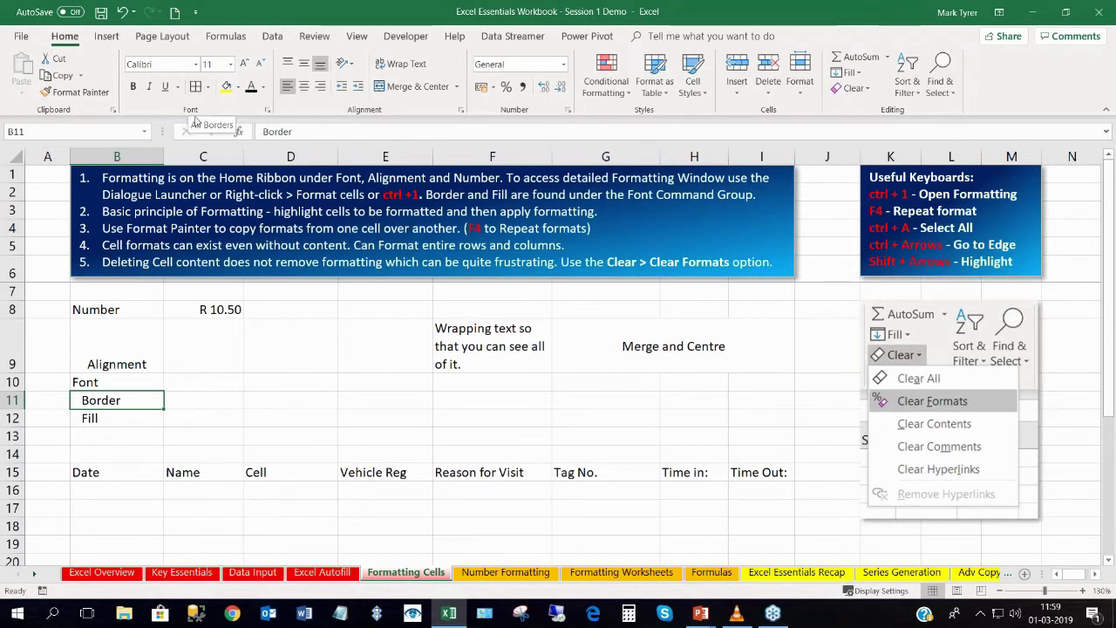
scroll(223, 356, "down", 2)
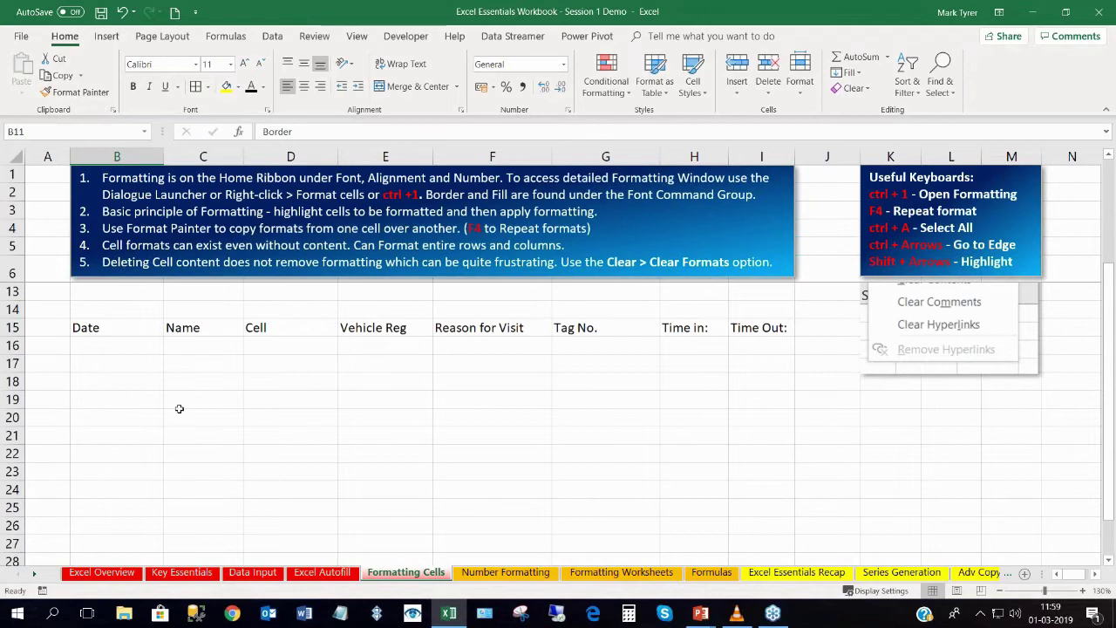
Put All Borders on every cell of the range C19:E24.
left_click_drag(177, 401, 401, 496)
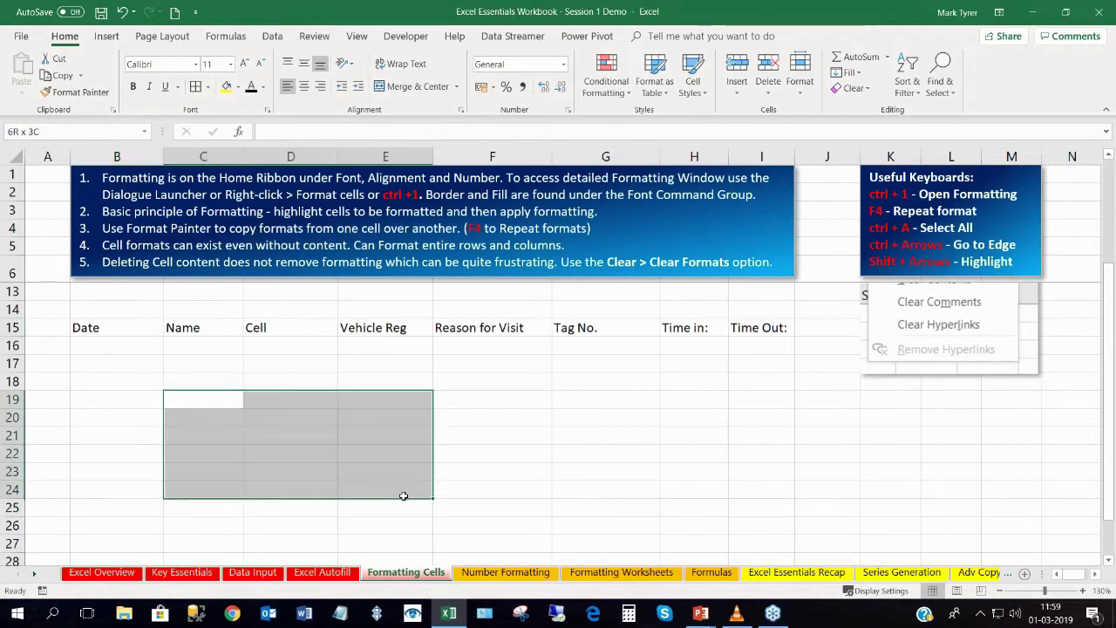
left_click(196, 86)
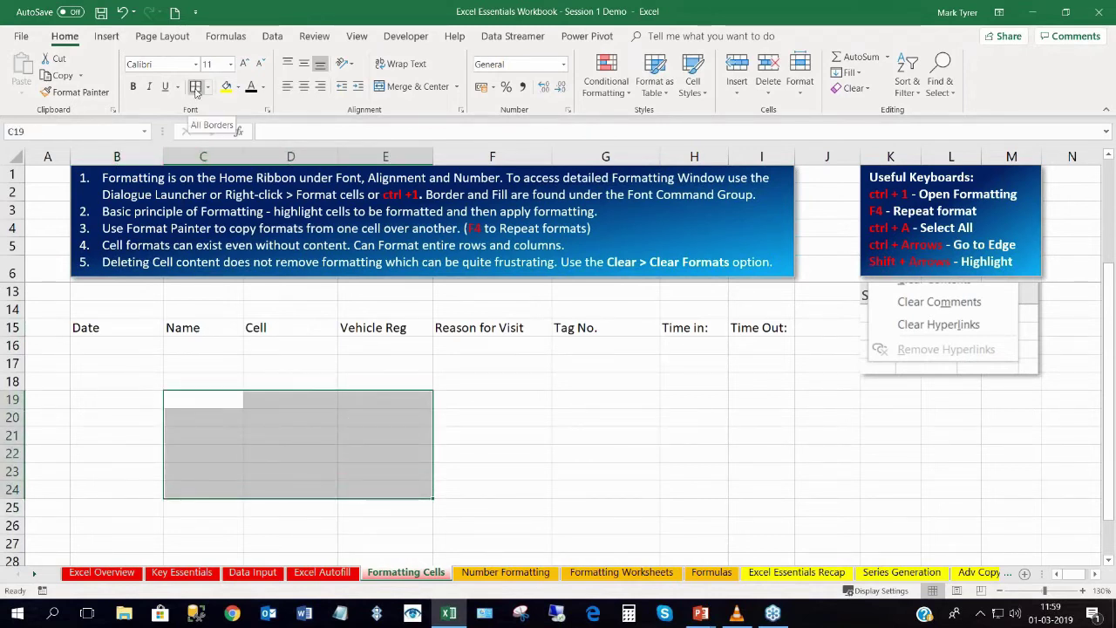
left_click(262, 452)
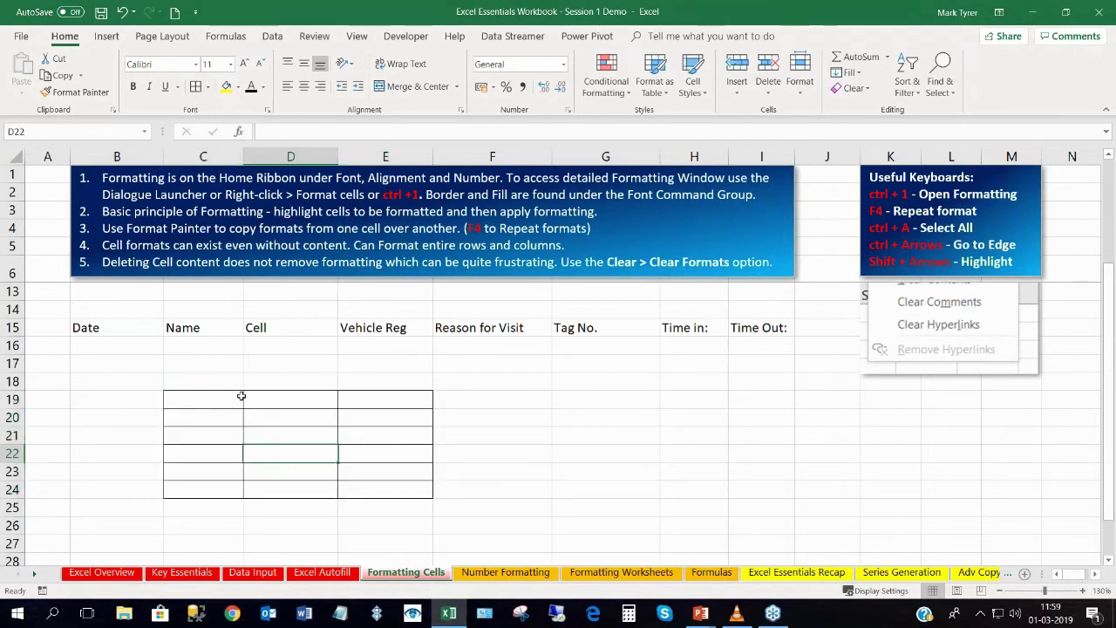
left_click(199, 400)
left_click_drag(263, 399, 365, 493)
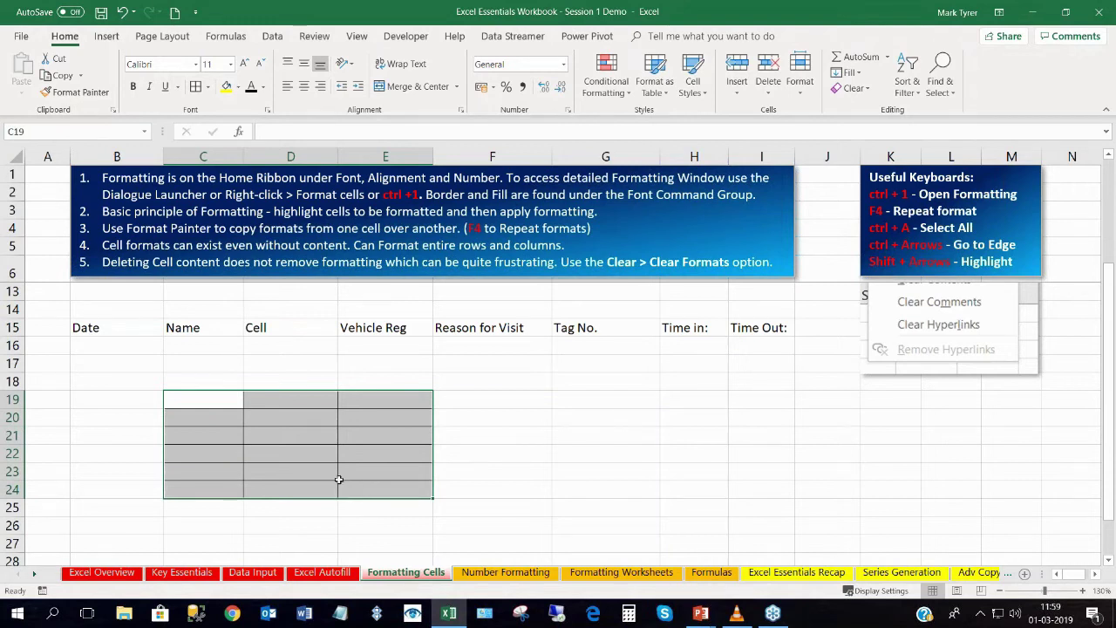
scroll(324, 467, "up", 1)
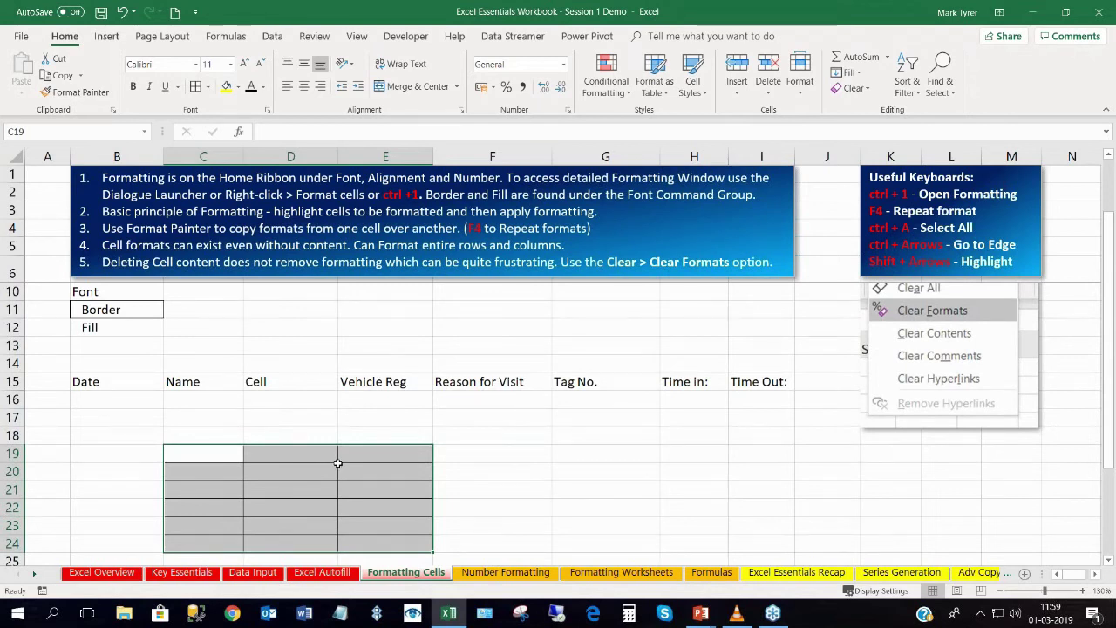
left_click(305, 471)
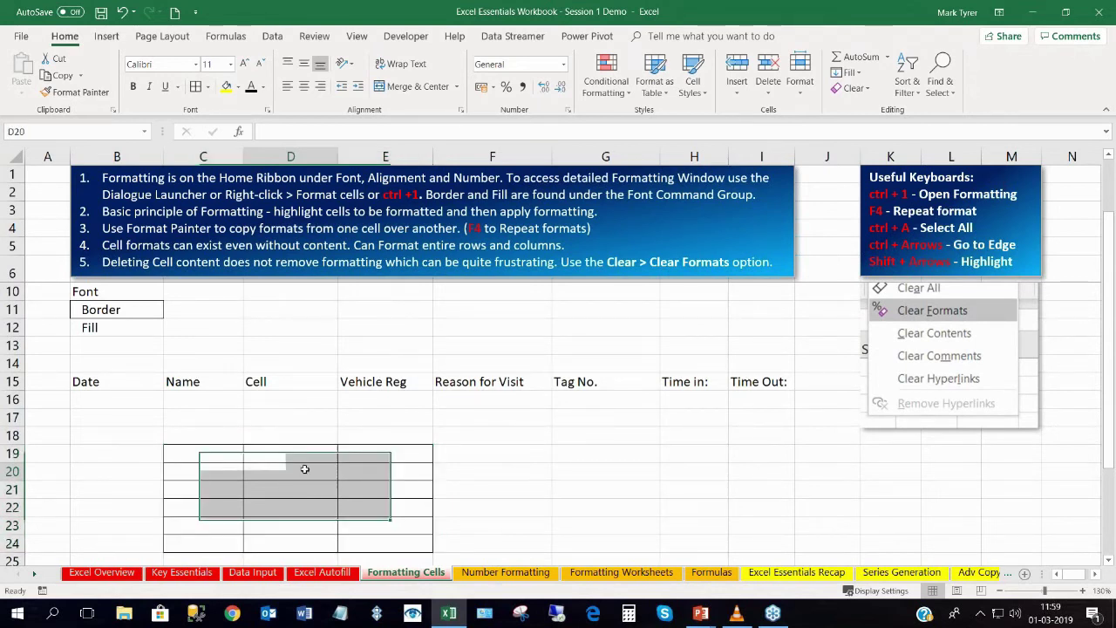
mouse_move(216, 461)
left_mouse_down()
mouse_move(323, 478)
mouse_move(395, 542)
left_mouse_up()
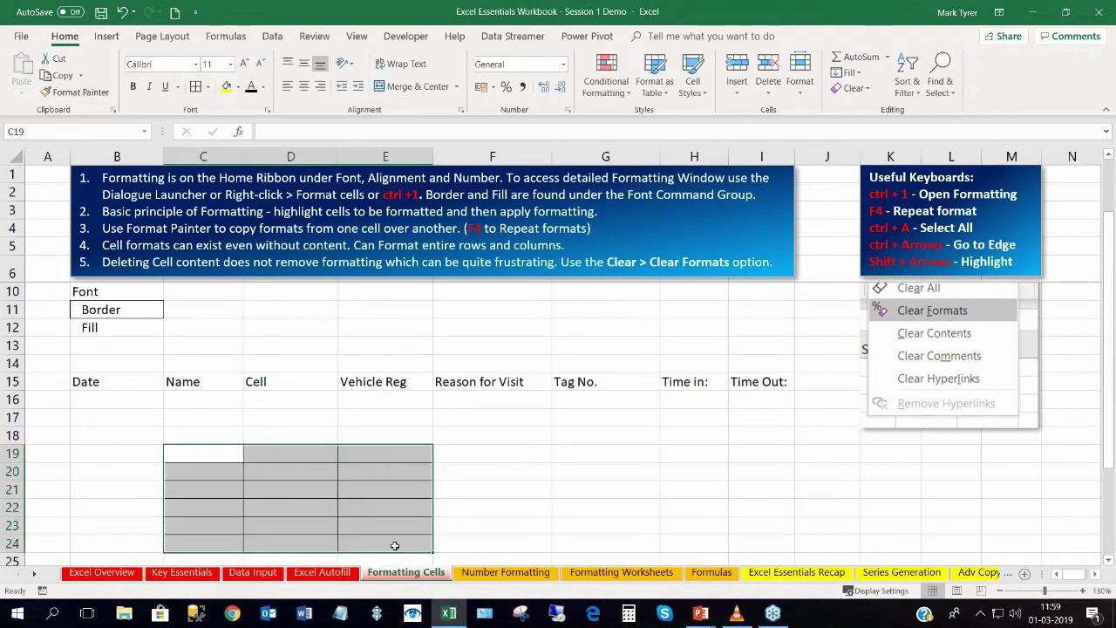
left_click(317, 491)
Enter sample text 'dfgdf', 'dfgf', 'dfgh' in D20, E22, D22, then delete it from C19:E24.
left_click(286, 473)
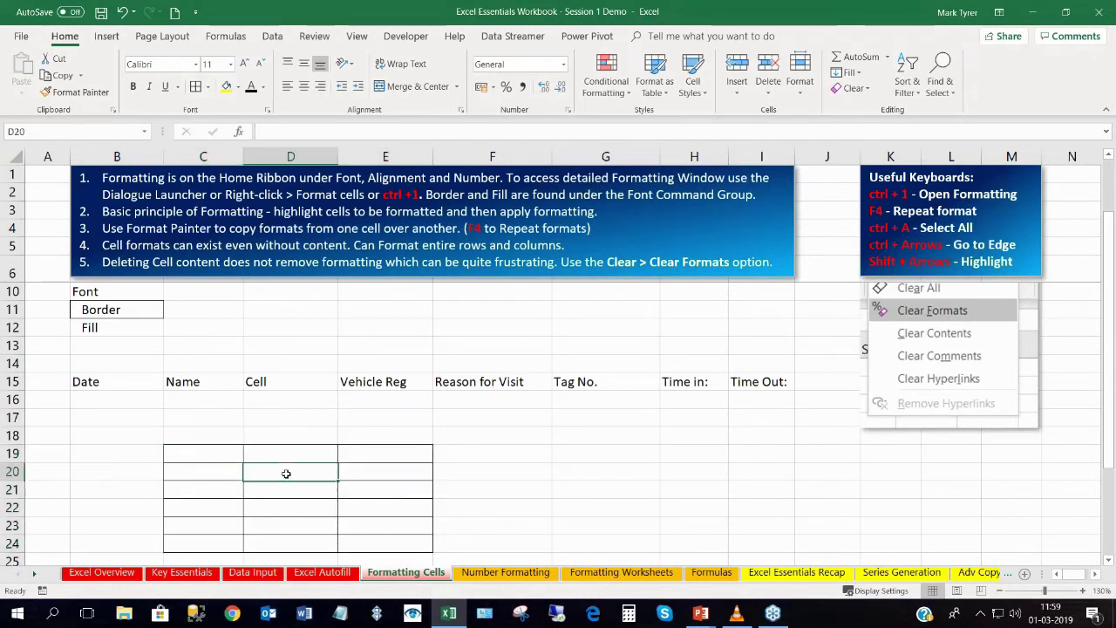
type("dfgdf")
left_click(393, 512)
type("dfgf")
left_click(286, 503)
type("dfgh")
left_click_drag(209, 451, 358, 541)
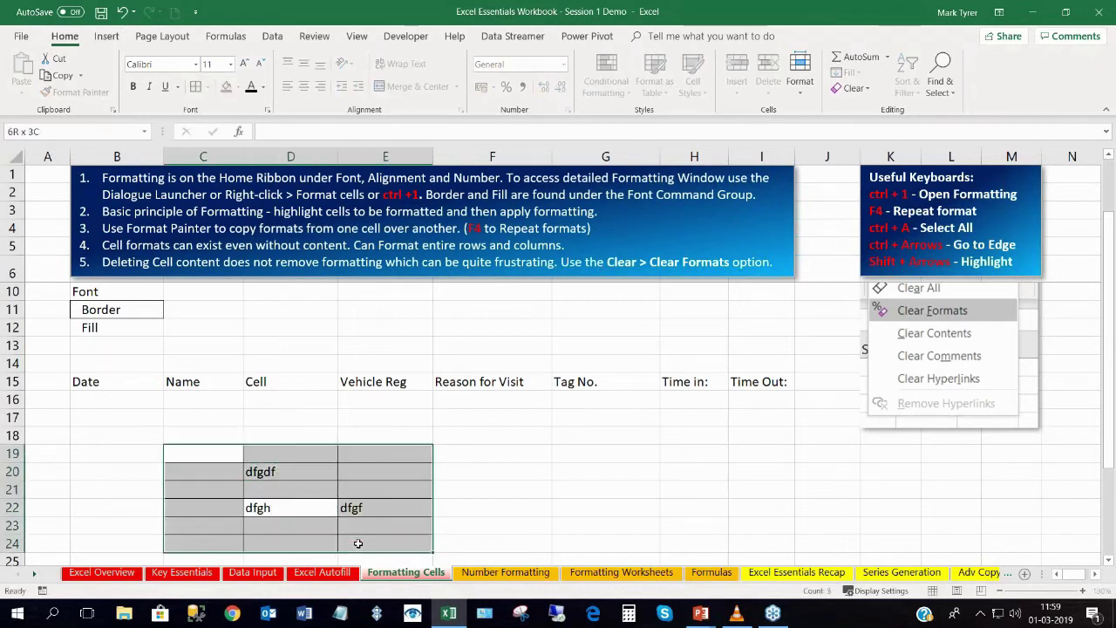
key("Delete")
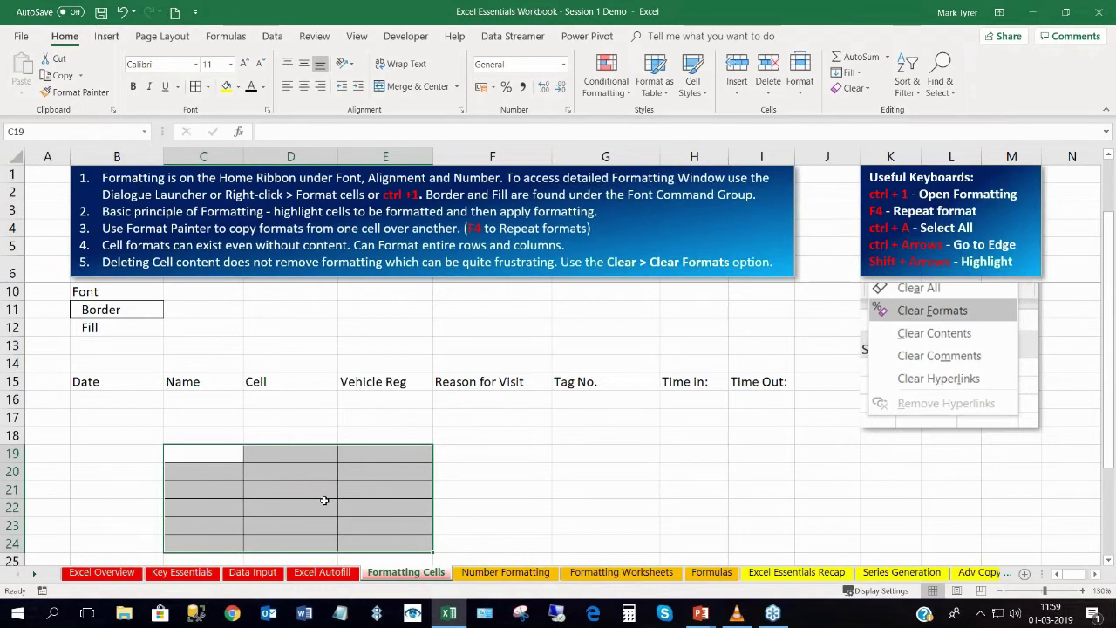
left_click(241, 457)
left_click_drag(241, 457, 402, 543)
Use Clear All on C19:E24 to strip its borders and formatting.
left_click(854, 89)
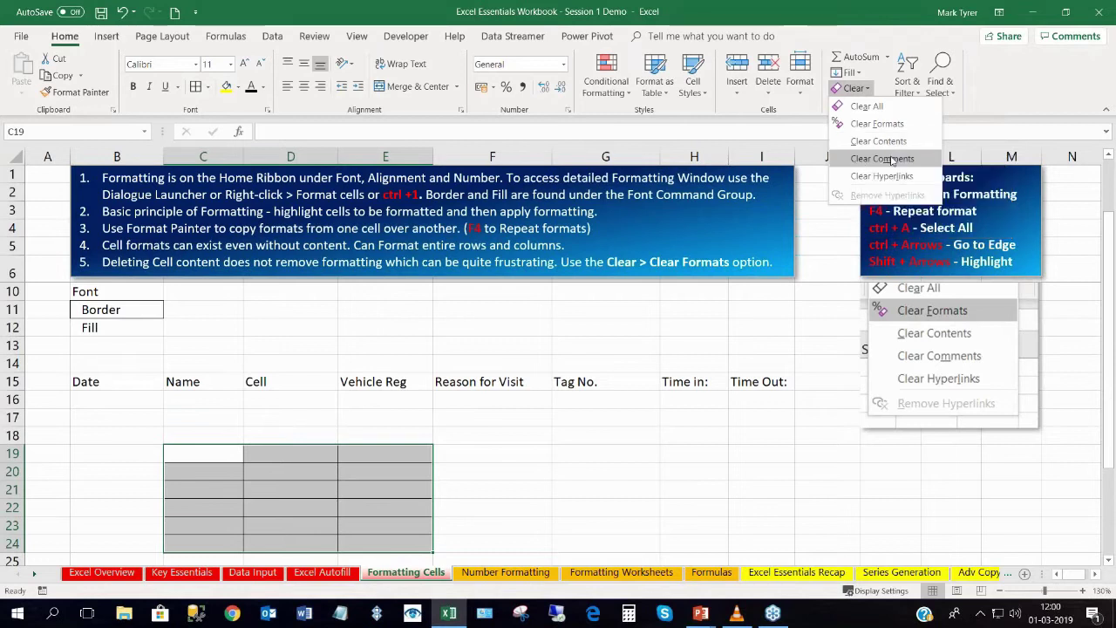
left_click(882, 143)
left_click(854, 88)
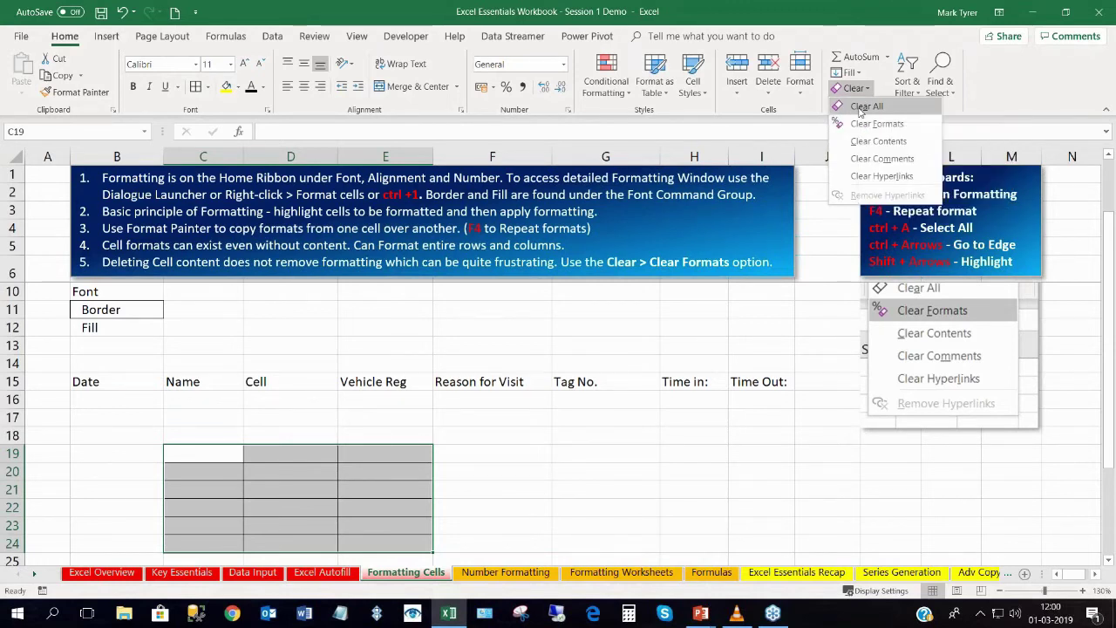
left_click(858, 106)
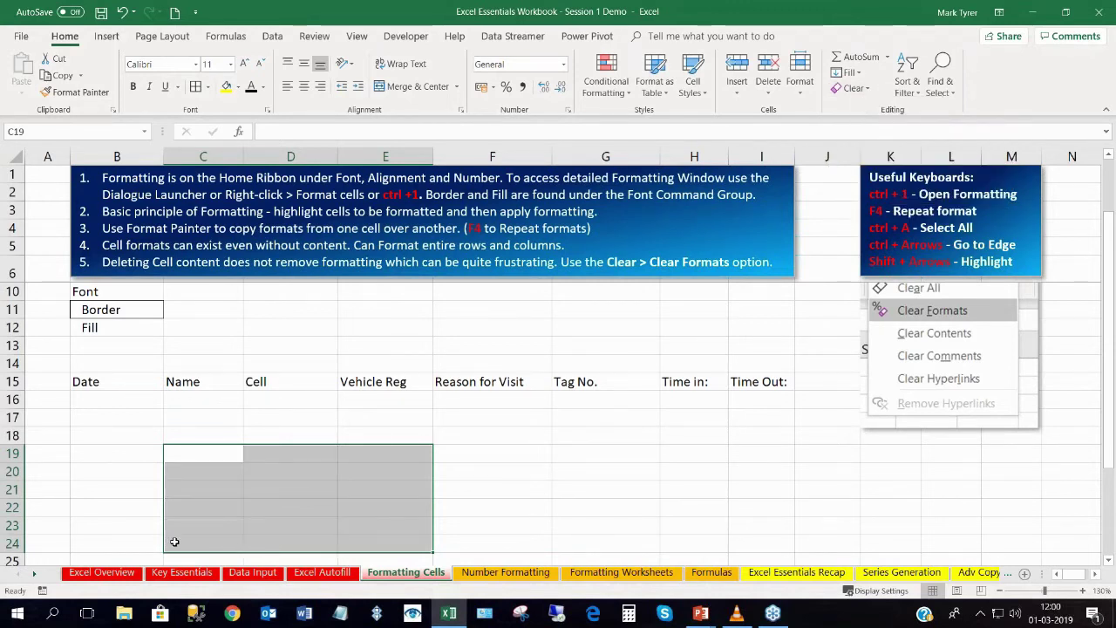
left_click_drag(205, 460, 385, 540)
scroll(256, 417, "up", 1)
Show the Fill Color palette for cell B12, previewing green on the Fill label.
left_click(90, 418)
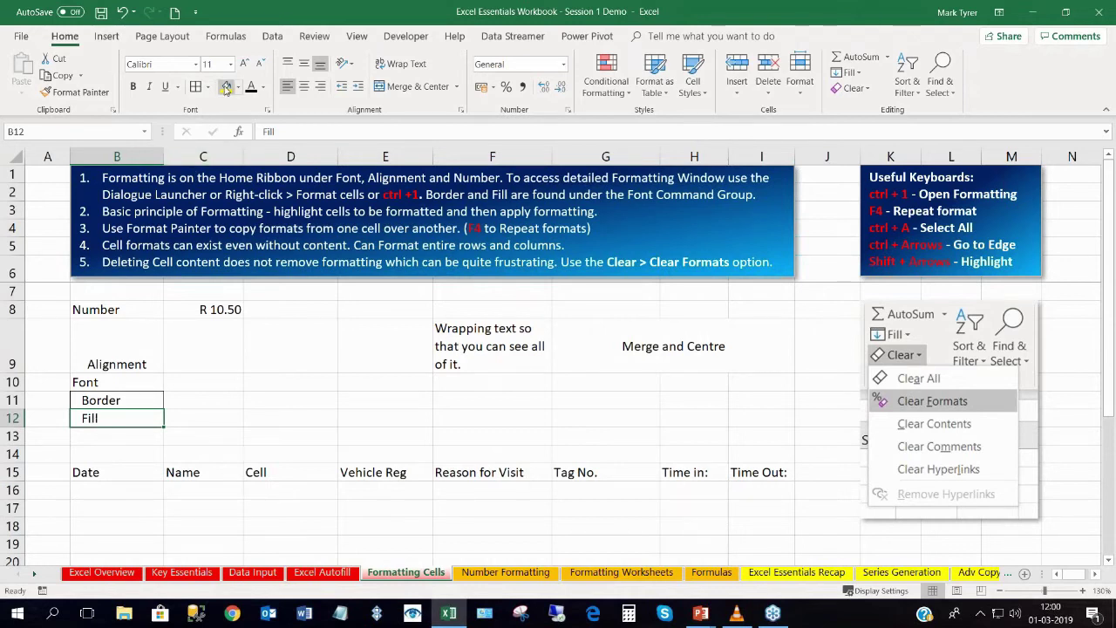
left_click(121, 428)
left_click(98, 423)
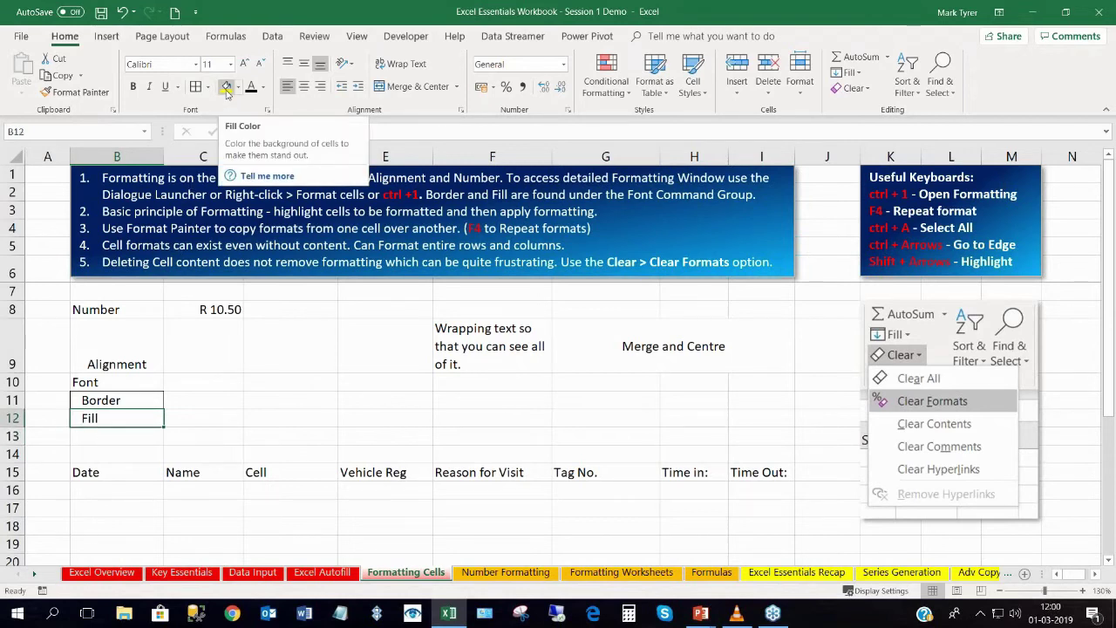
left_click(238, 87)
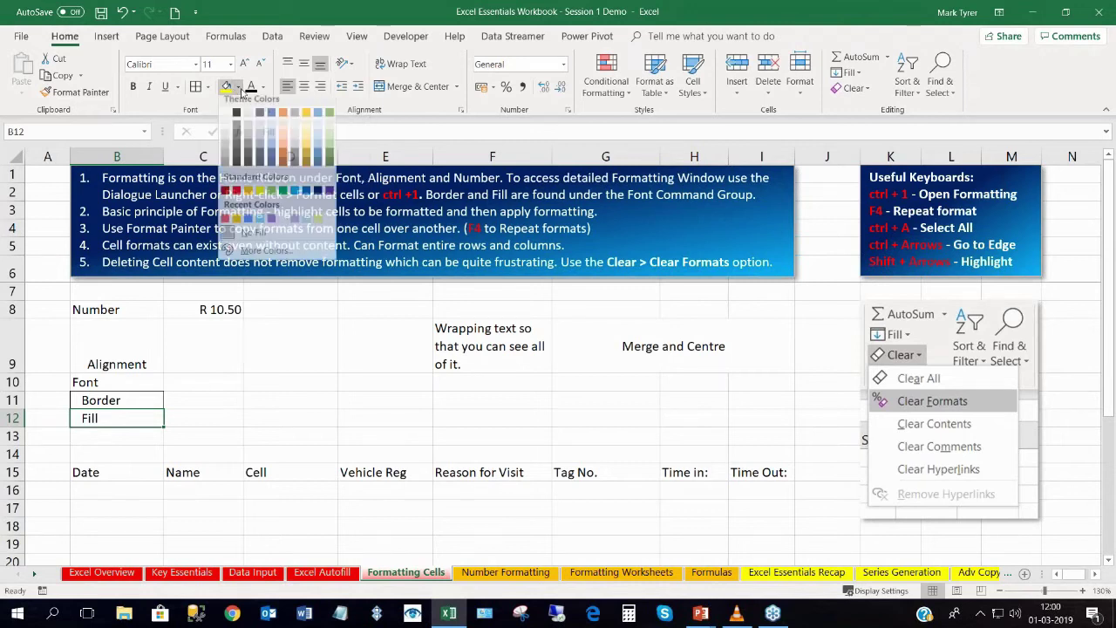
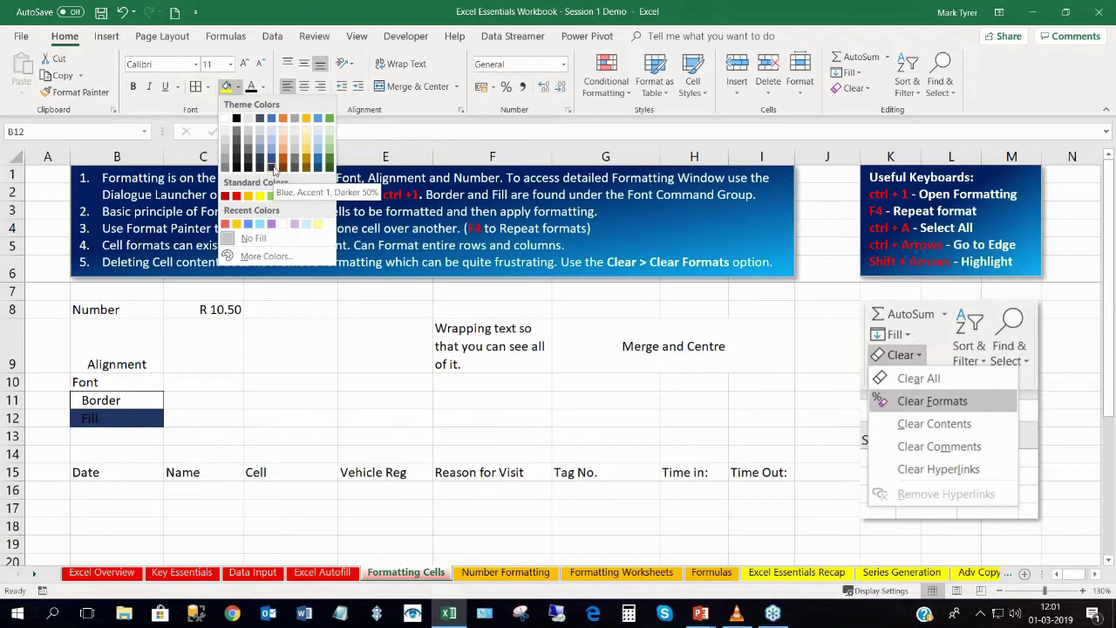
Give B12's Fill label a Blue, Accent 1, Darker 50% fill with white text.
left_click(272, 168)
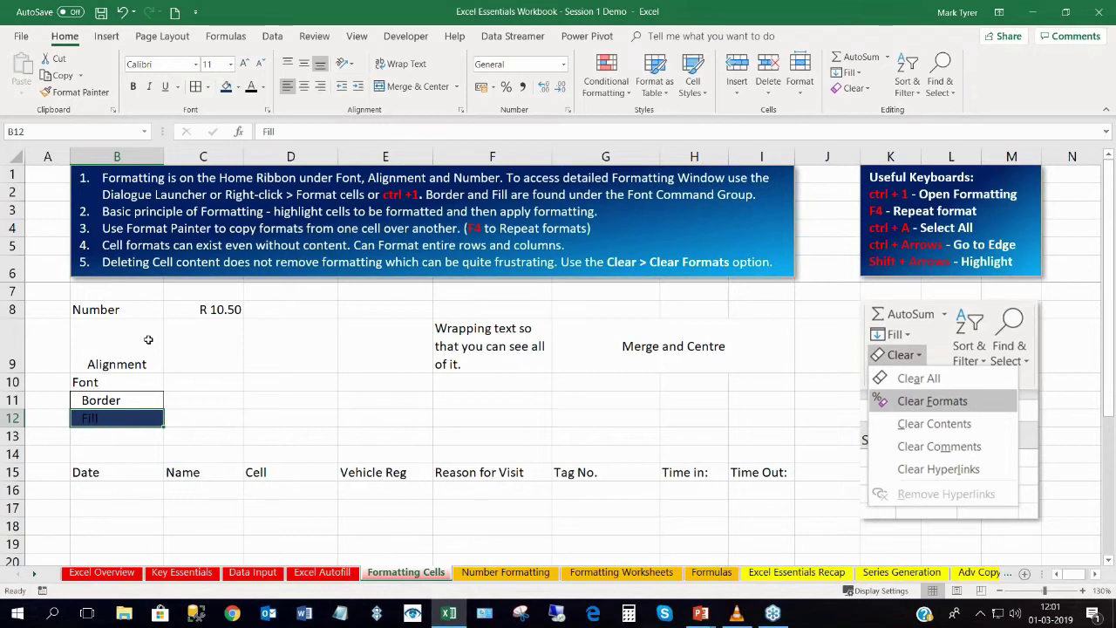
left_click(263, 90)
left_click(250, 135)
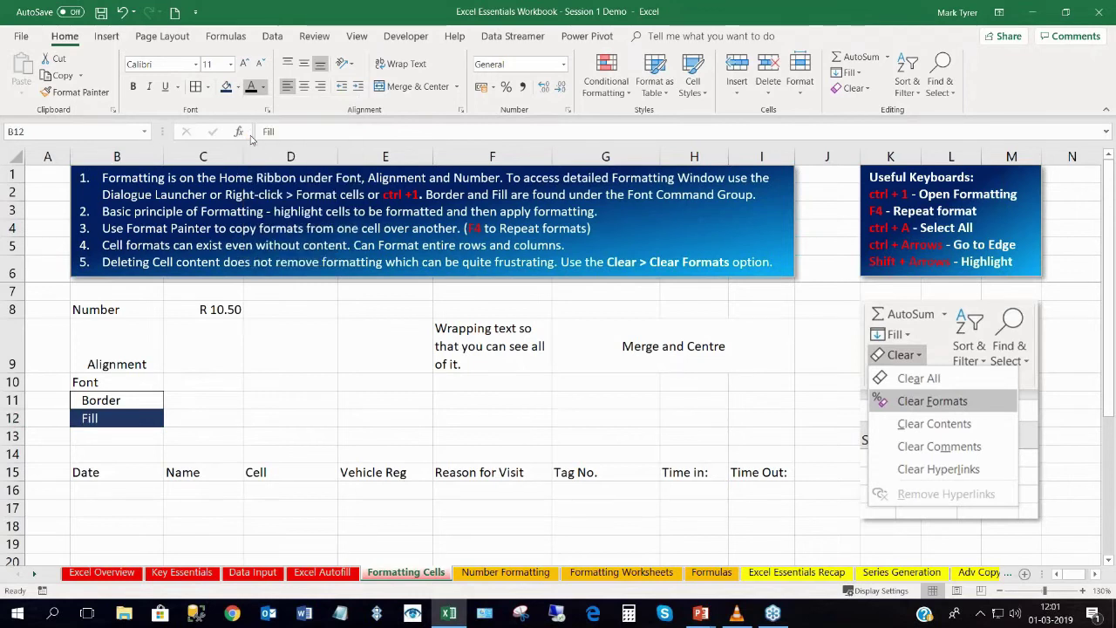
left_click(199, 422)
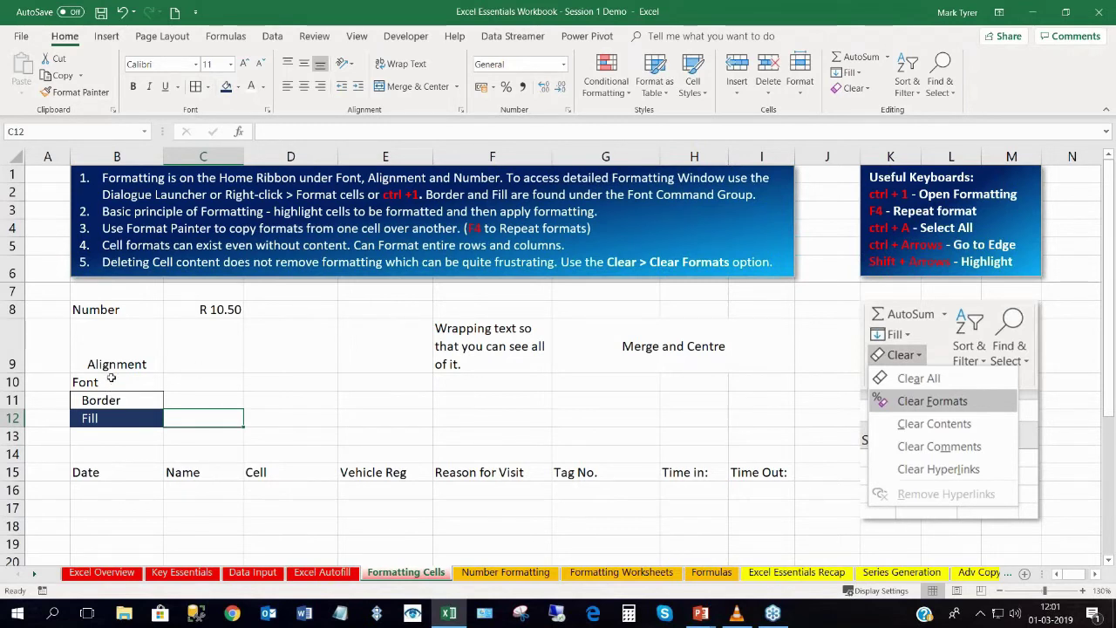
left_click(111, 377)
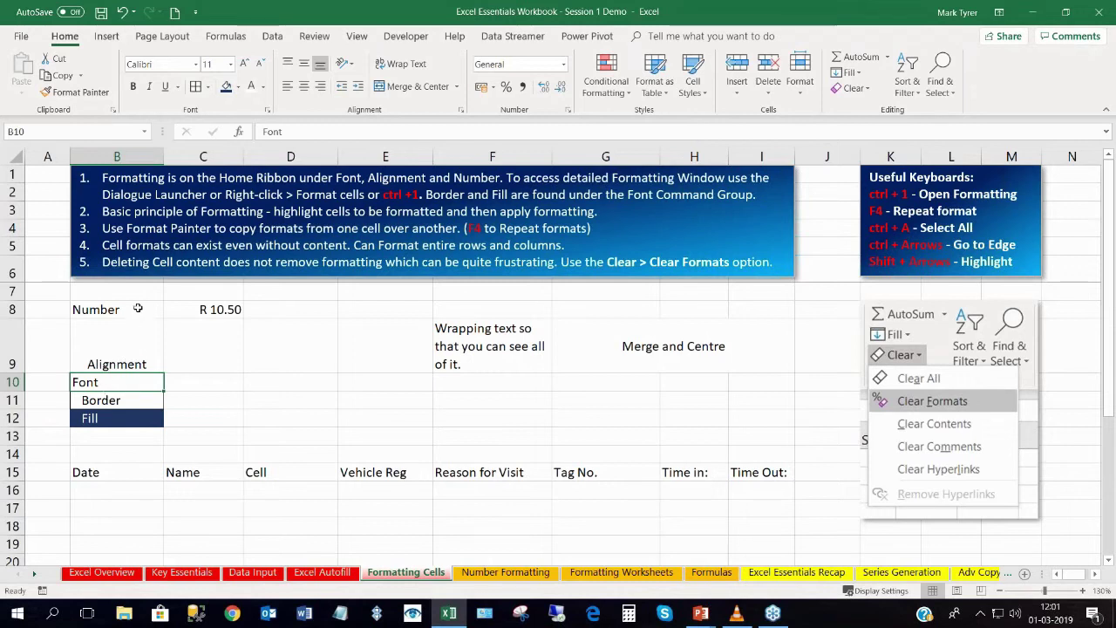
Set the Font label in B10 to size 14, trying Increase and Decrease Font Size.
left_click(231, 65)
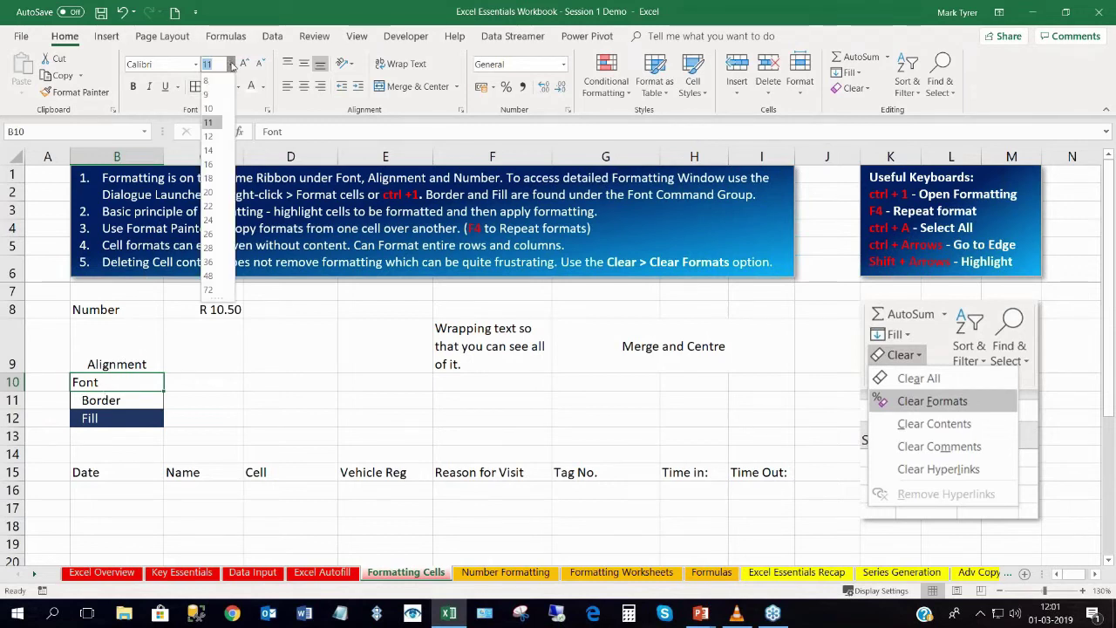
left_click(208, 151)
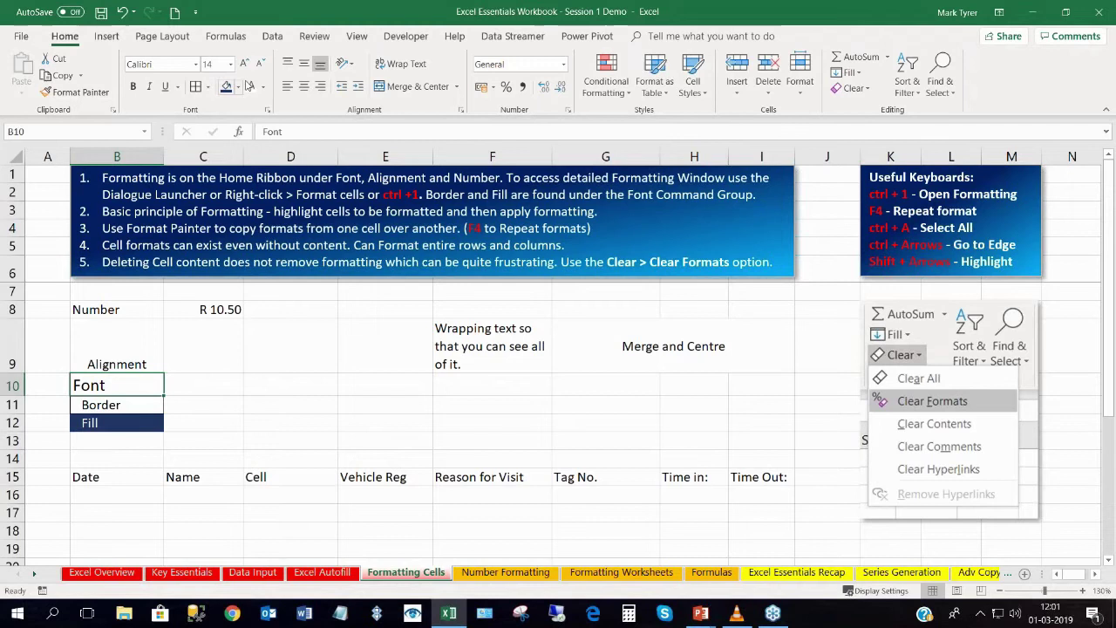
left_click(245, 66)
left_click(245, 66)
left_click(245, 67)
left_click(245, 67)
left_click(245, 67)
left_click(260, 65)
left_click(260, 65)
left_click(260, 64)
left_click(259, 65)
left_click(260, 65)
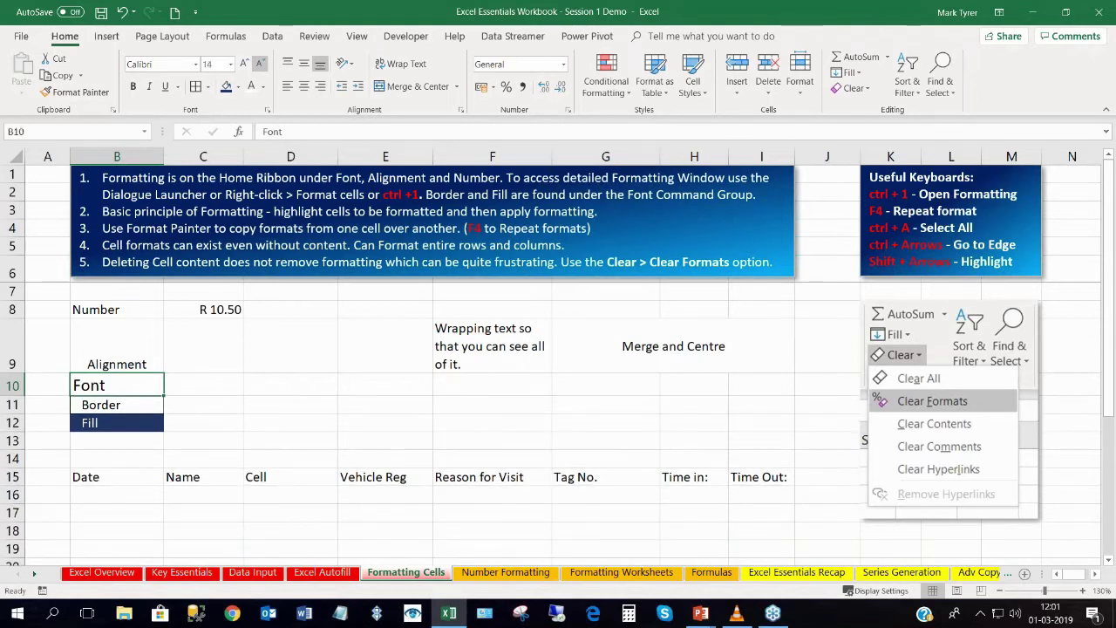
left_click(118, 423)
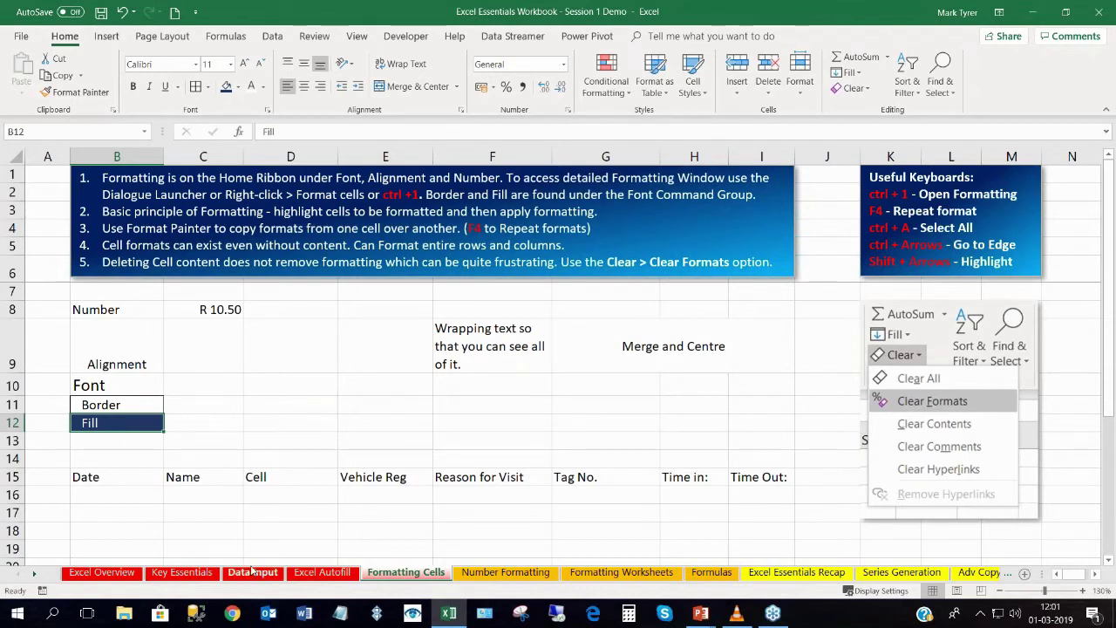
Copy record B9:H9 from the Excel Autofill sheet and paste it into B16 on Formatting Cells.
left_click(314, 572)
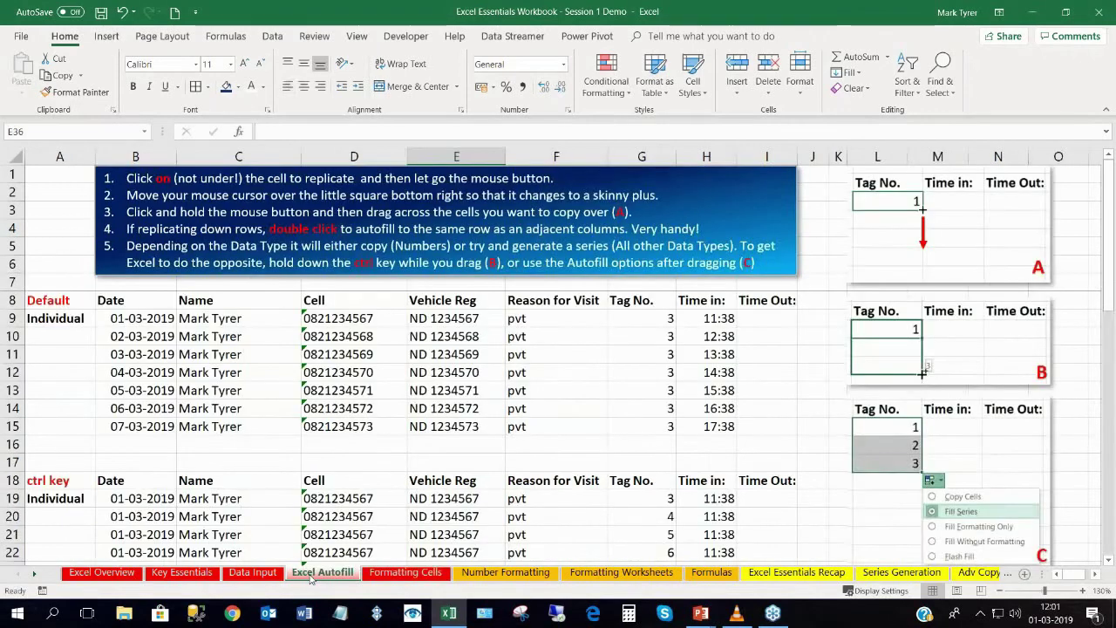
left_click_drag(129, 318, 713, 314)
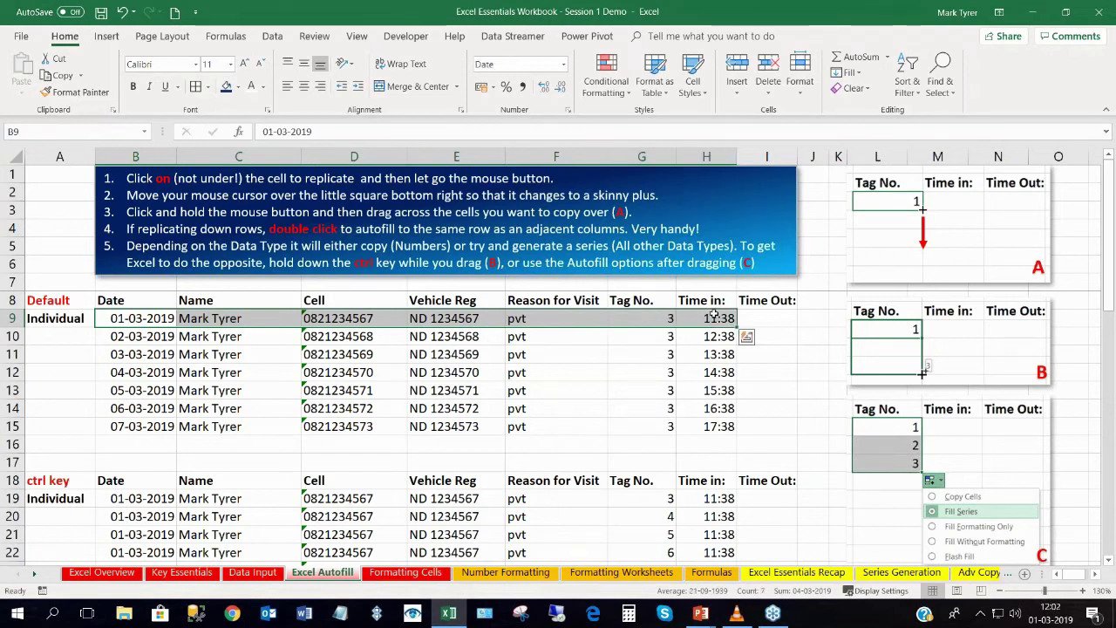
key("ctrl+c")
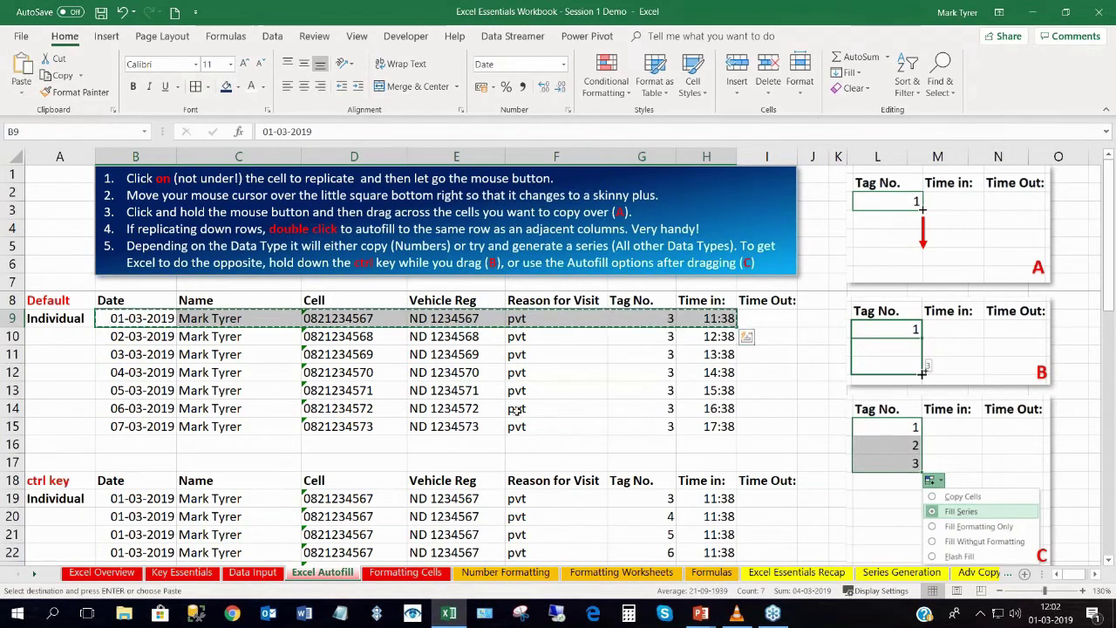
left_click(403, 573)
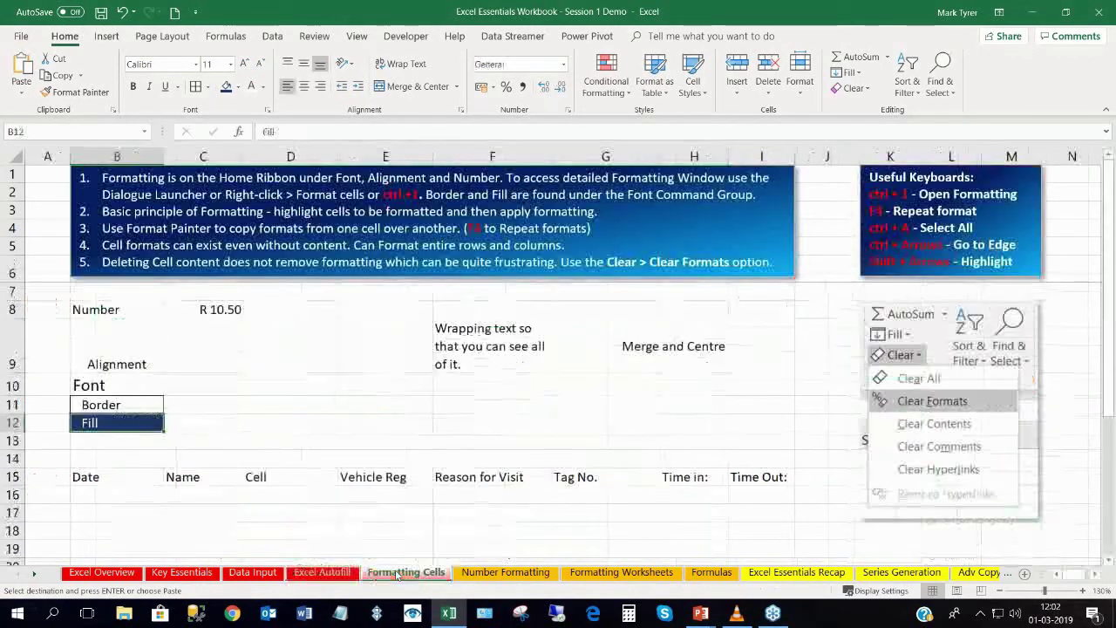
left_click(113, 493)
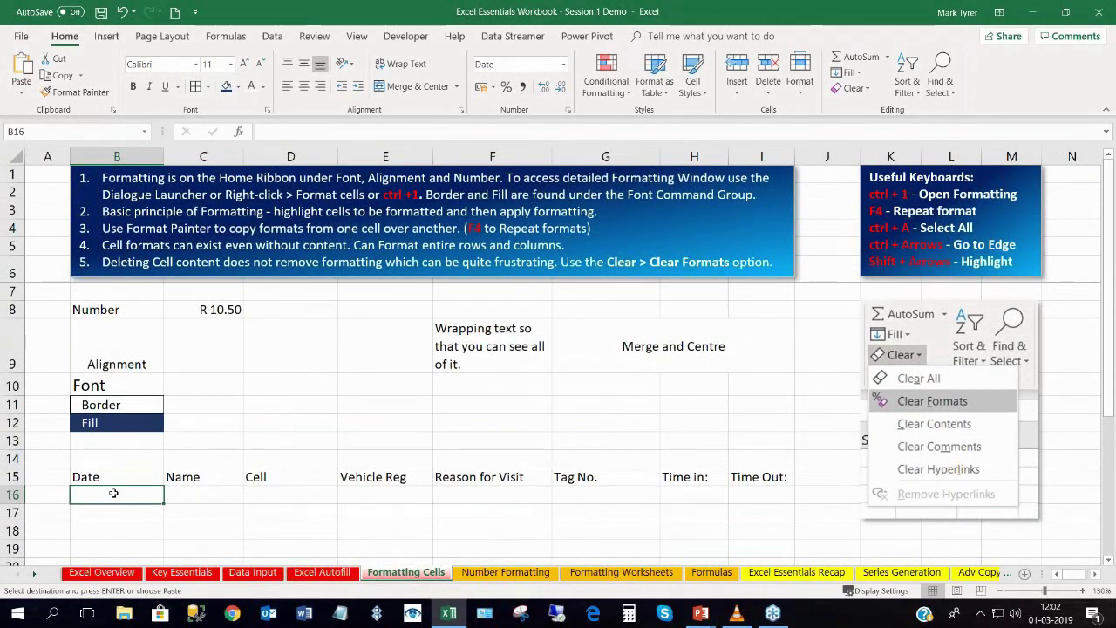
key("ctrl+v")
left_click(279, 521)
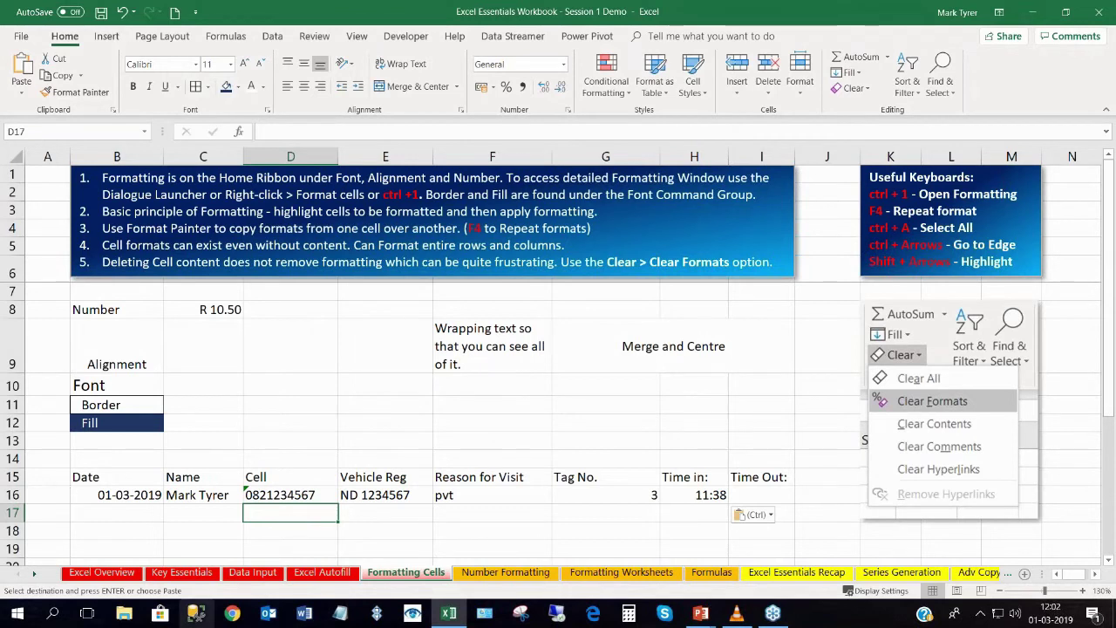
left_click(277, 481)
left_click(104, 484)
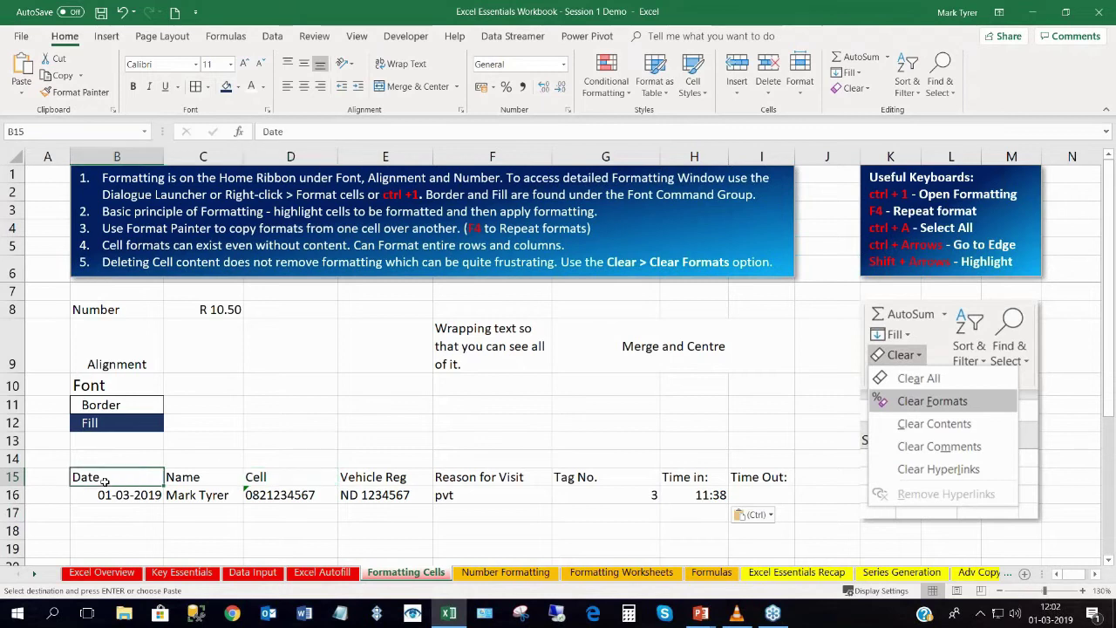
Centre-align the row 15 headers B15:I15, Date through Time Out:.
left_click_drag(98, 477, 776, 487)
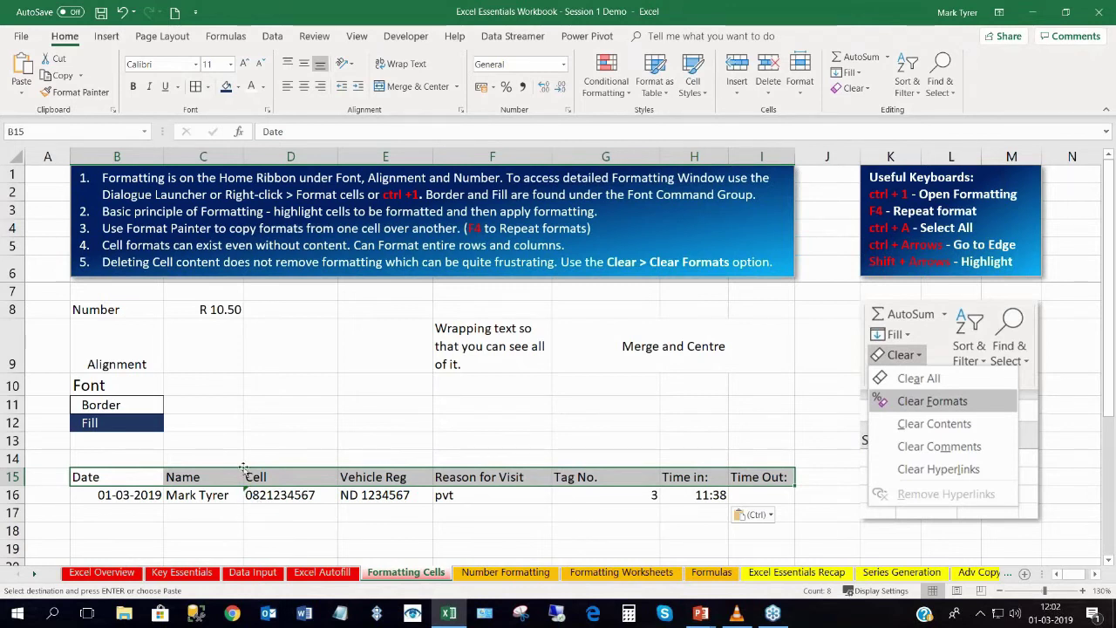
key("Escape")
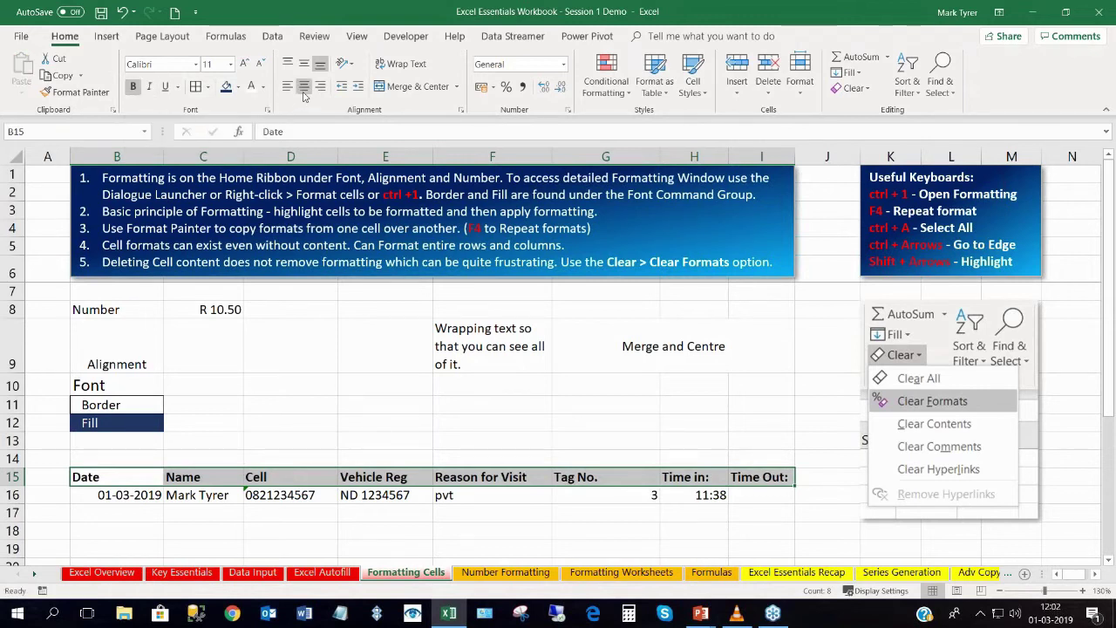
left_click(304, 88)
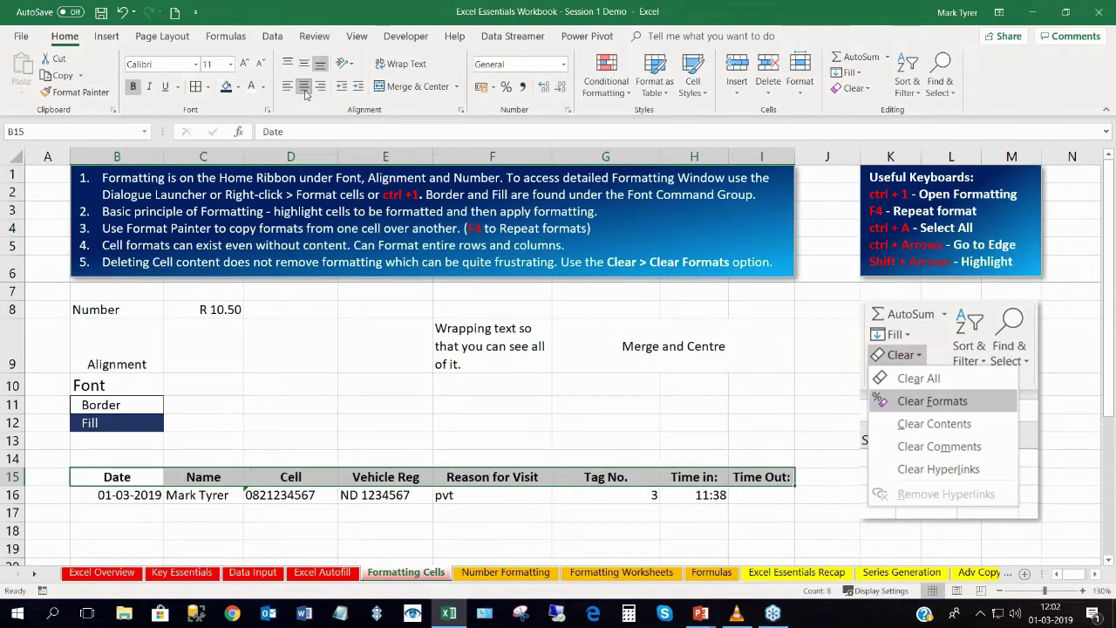
left_click(133, 494)
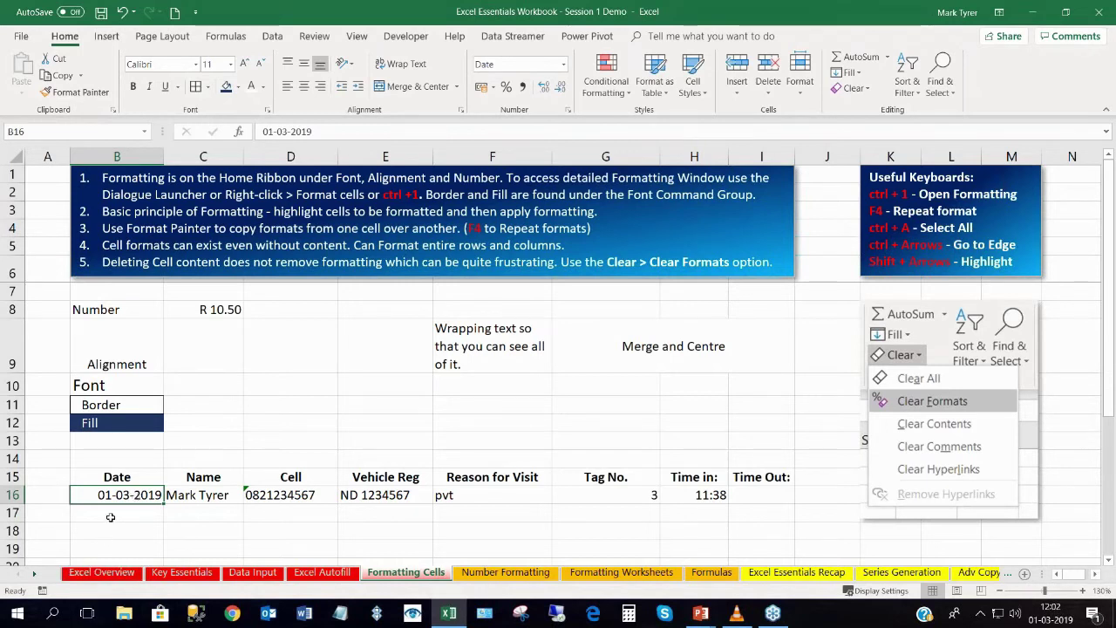
Make the Date header text in B15 red.
left_click(118, 476)
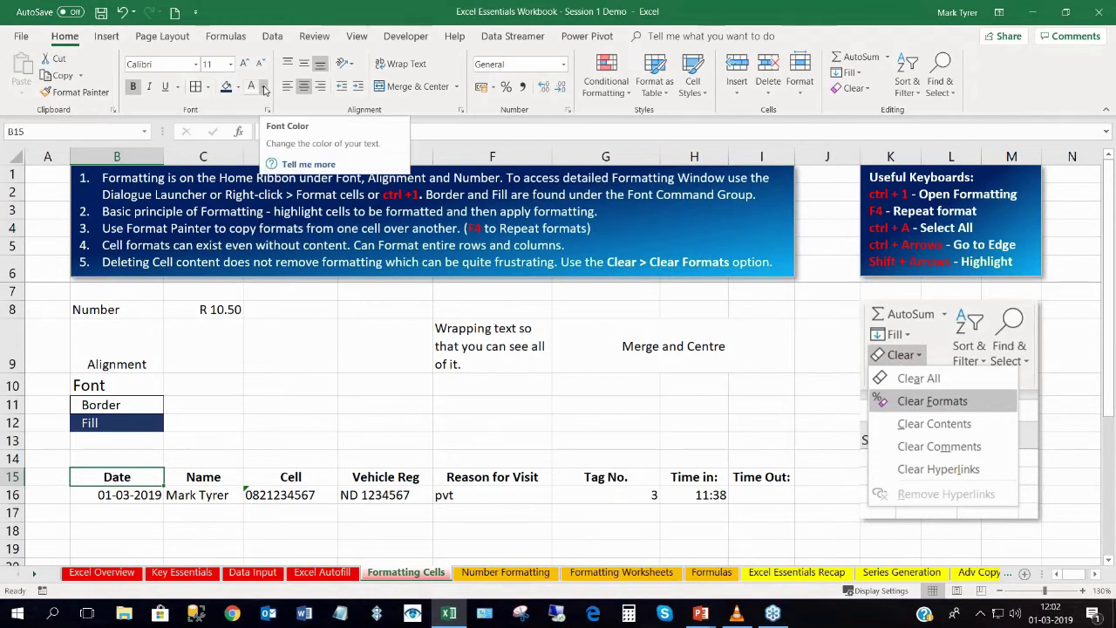
left_click(264, 91)
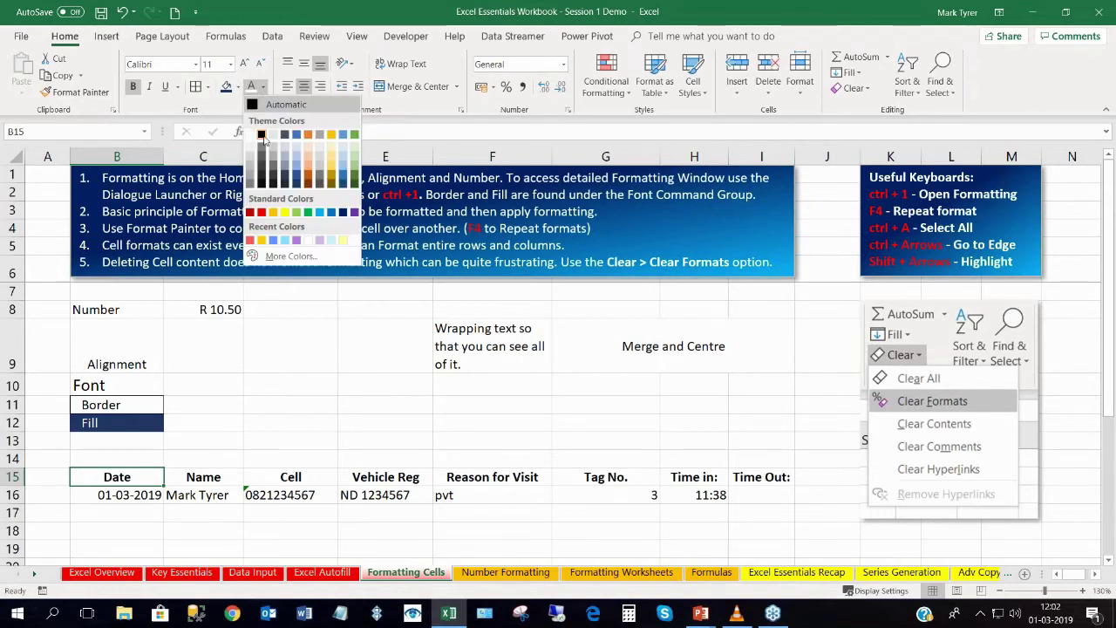
left_click(261, 213)
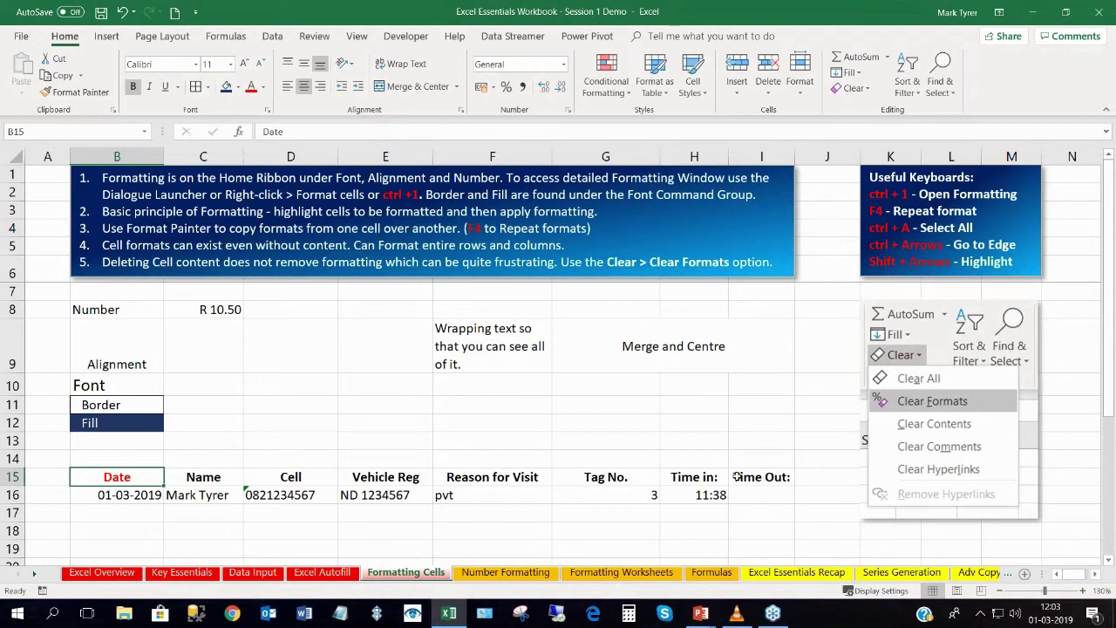
Fill B15's formatting across row 15 to H15 with Fill Formatting Only, keeping the labels.
left_click(127, 491)
left_click(129, 477)
left_click_drag(161, 486, 773, 485)
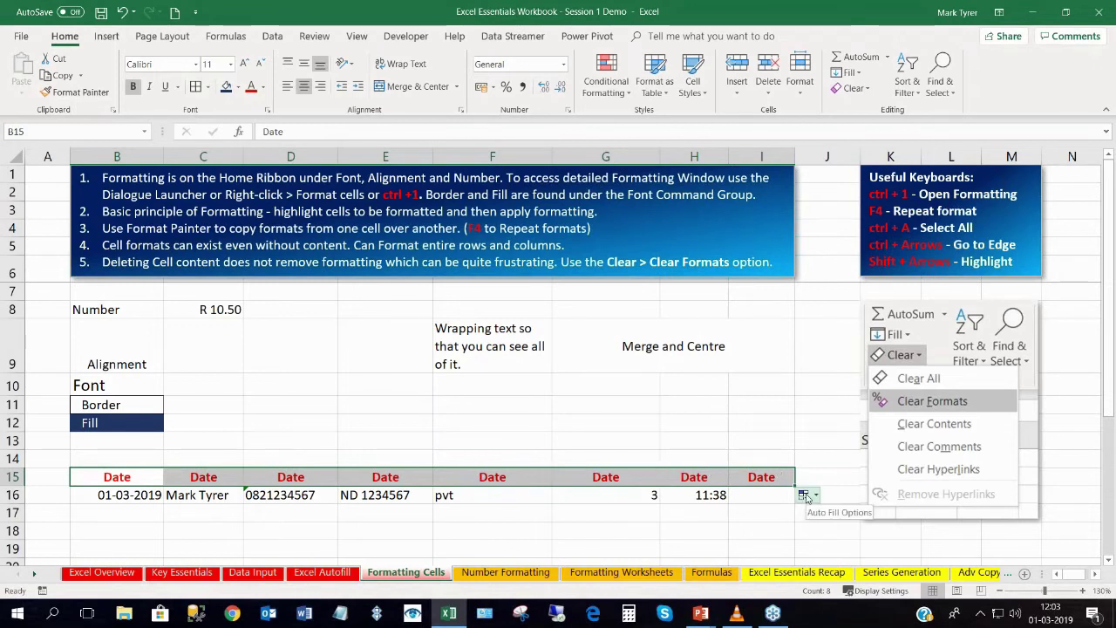
left_click(804, 495)
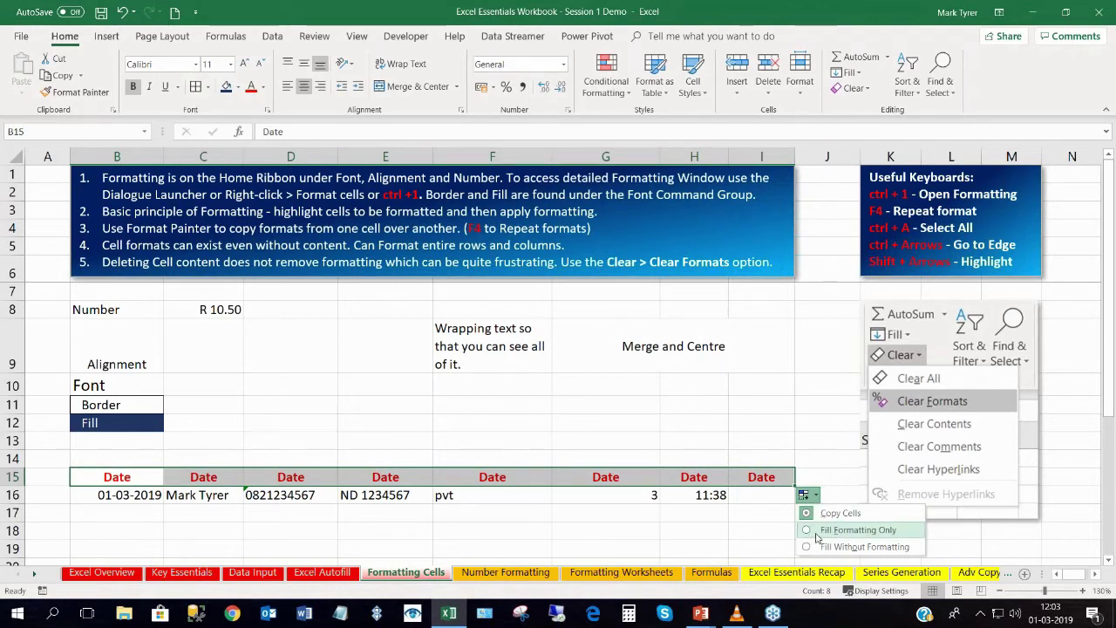
left_click(817, 534)
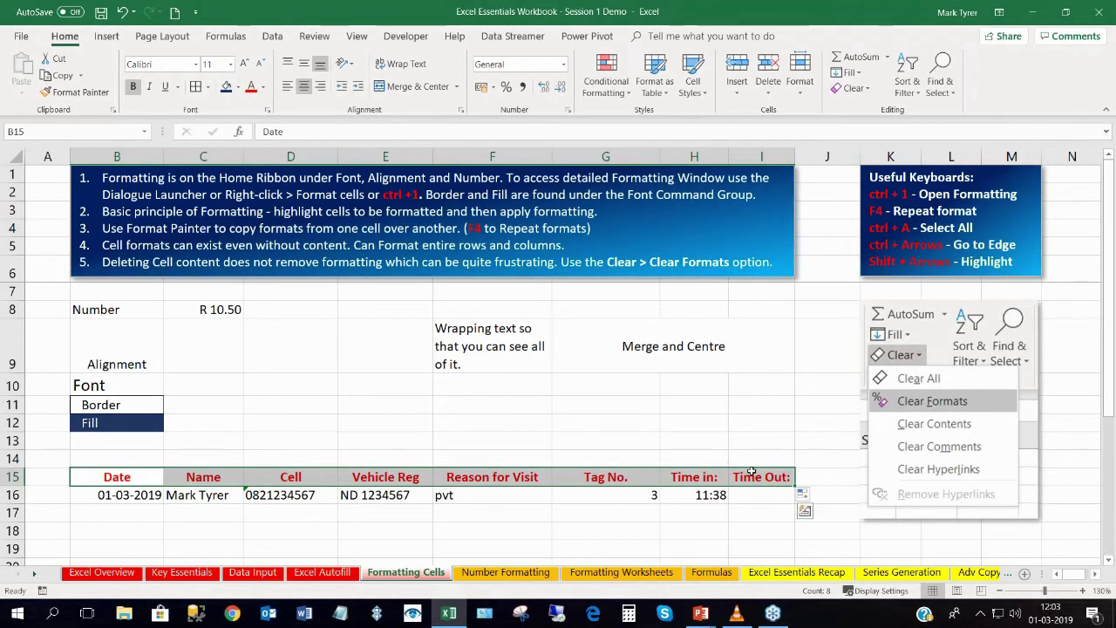
left_click(74, 484)
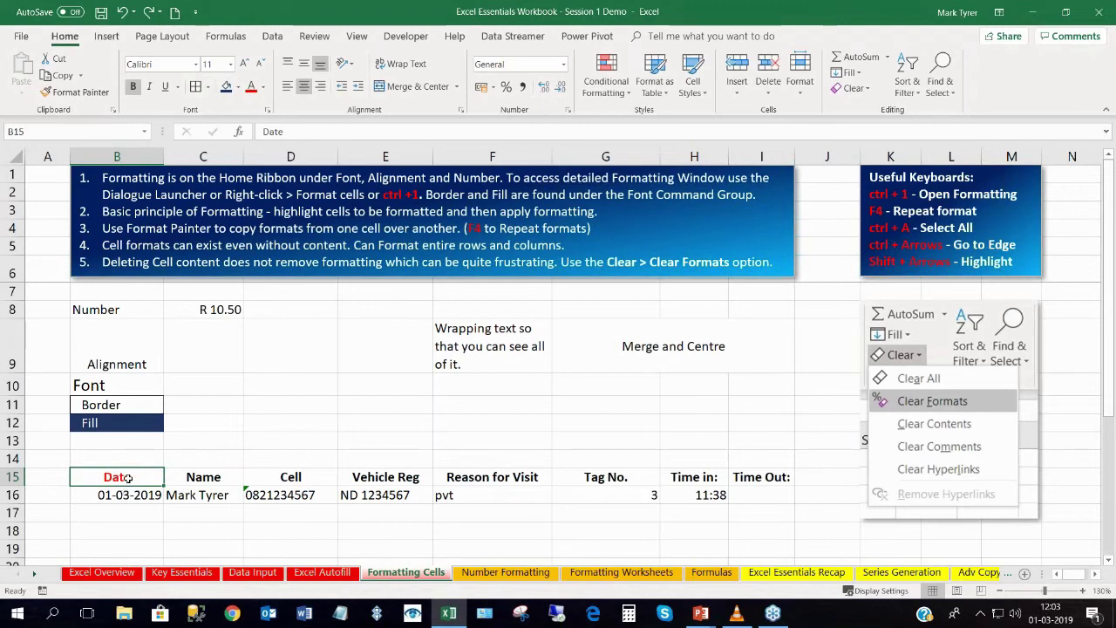
Format-paint the red Date header style onto Tag No., Time in: and Time Out: (G15:I15).
left_click(75, 92)
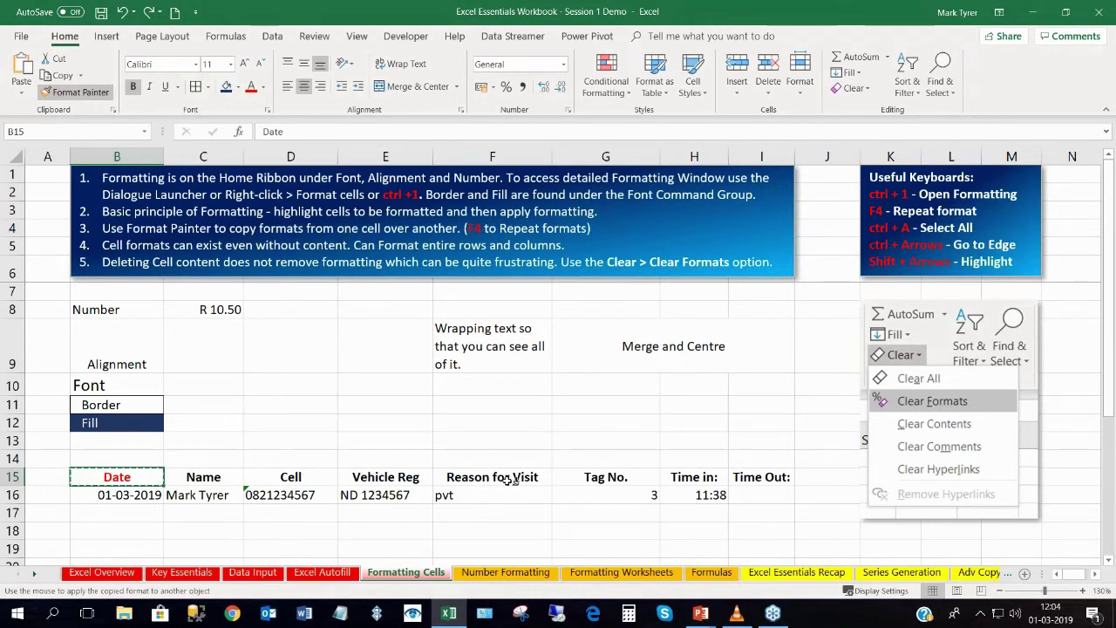
left_click_drag(591, 477, 761, 476)
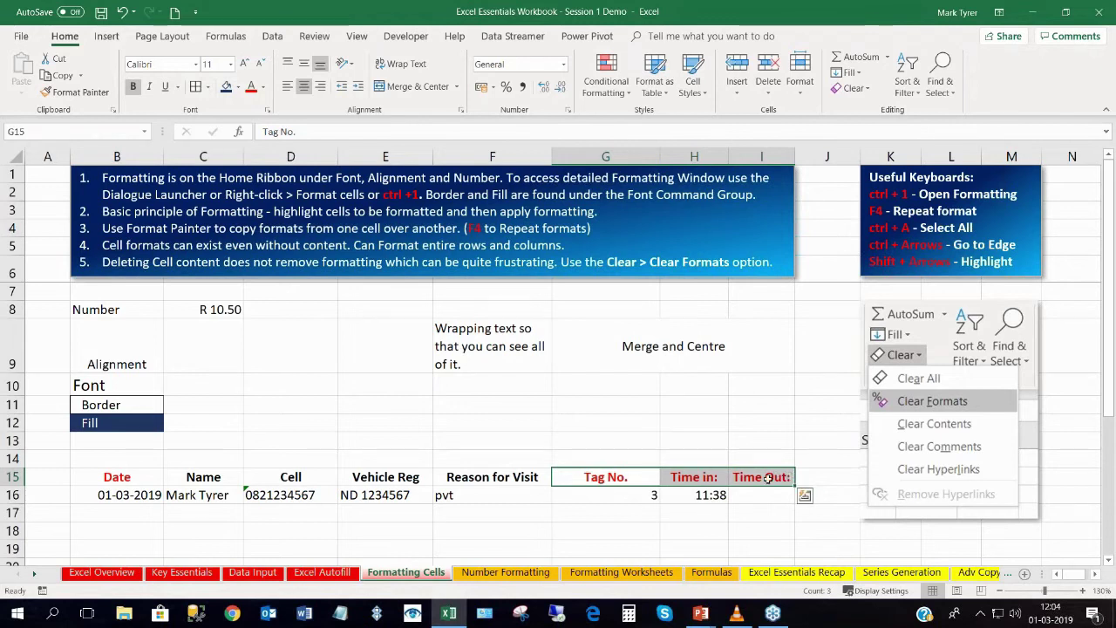
left_click(126, 477)
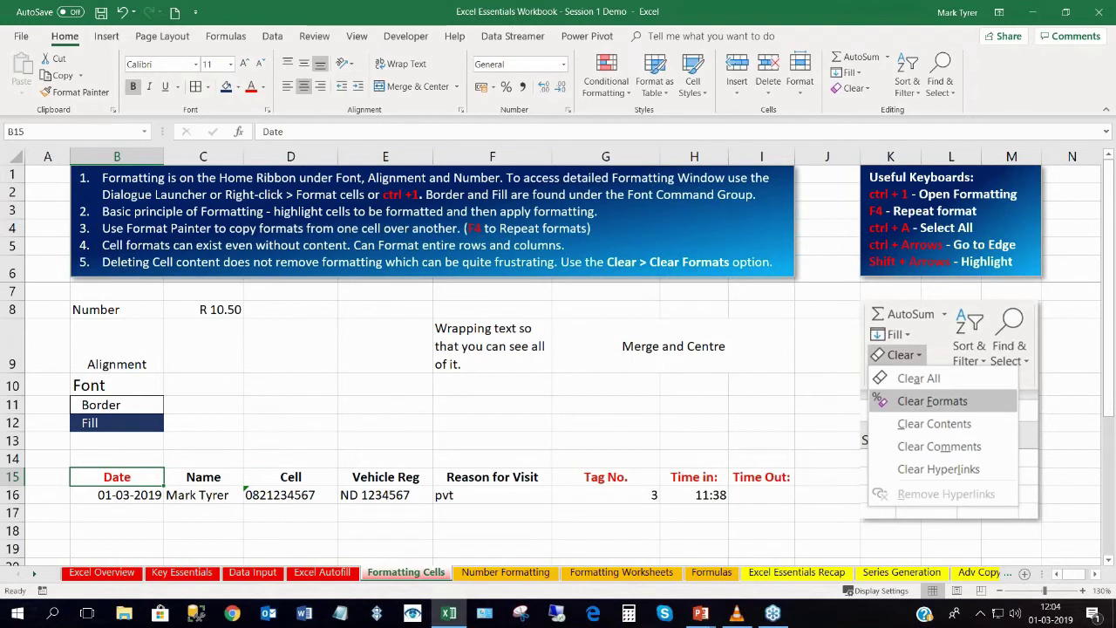
left_click(129, 492)
left_click(126, 480)
left_click(239, 87)
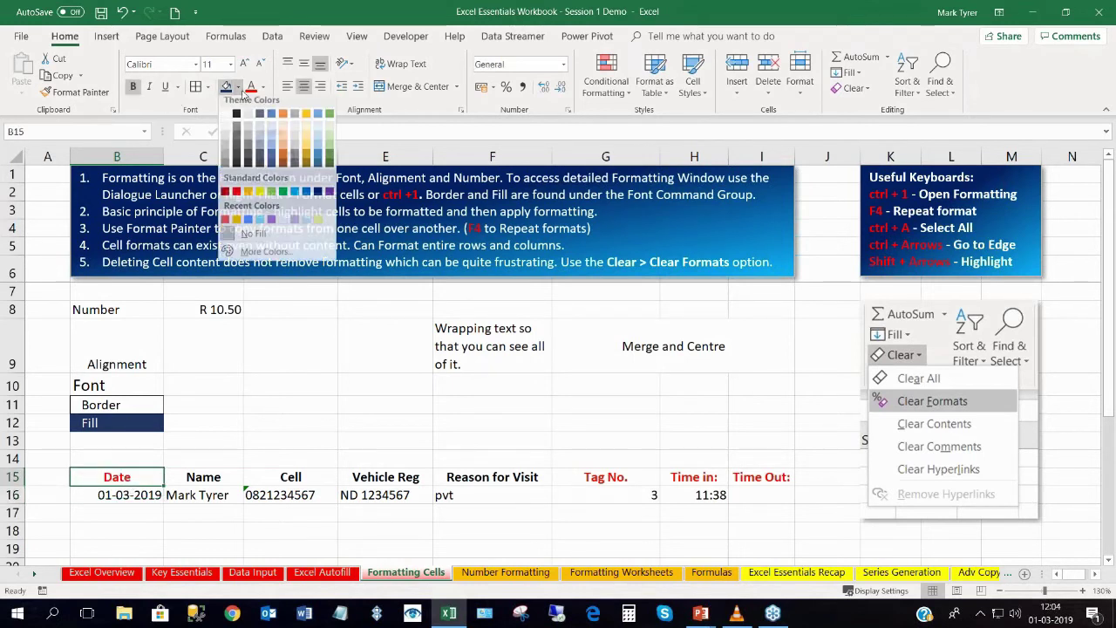
left_click(259, 191)
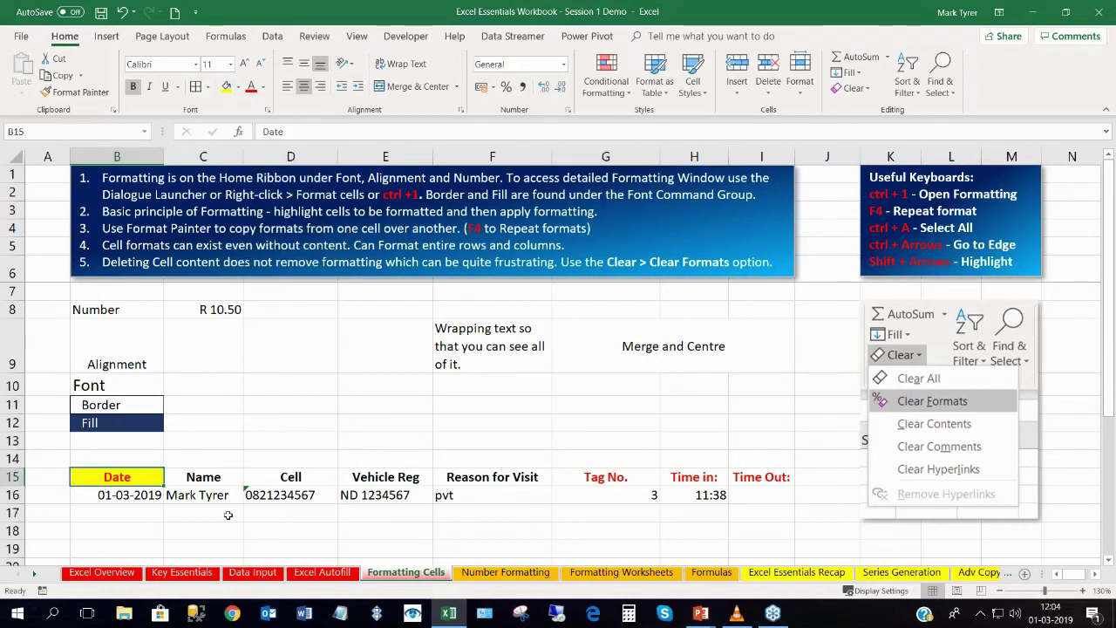
left_click(372, 496)
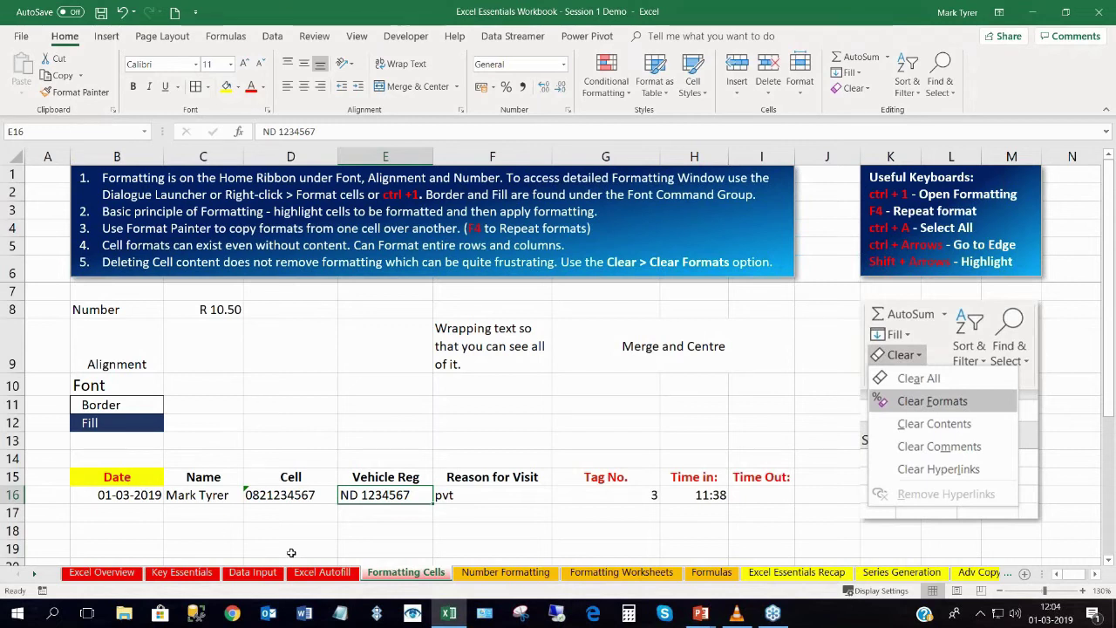
key("F4")
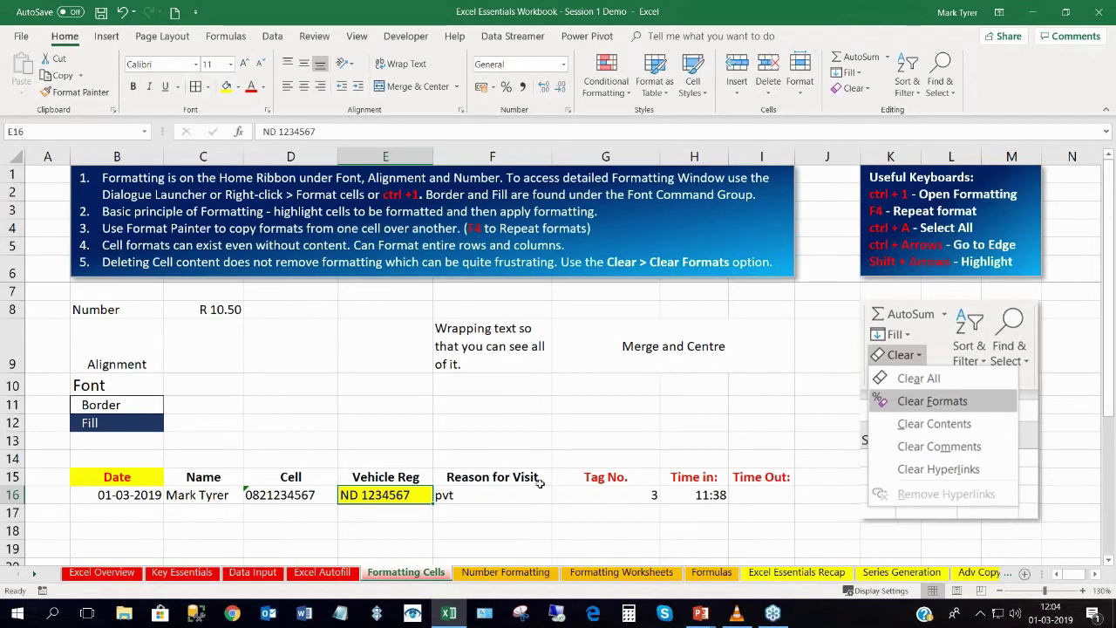
left_click(581, 497)
key("F4")
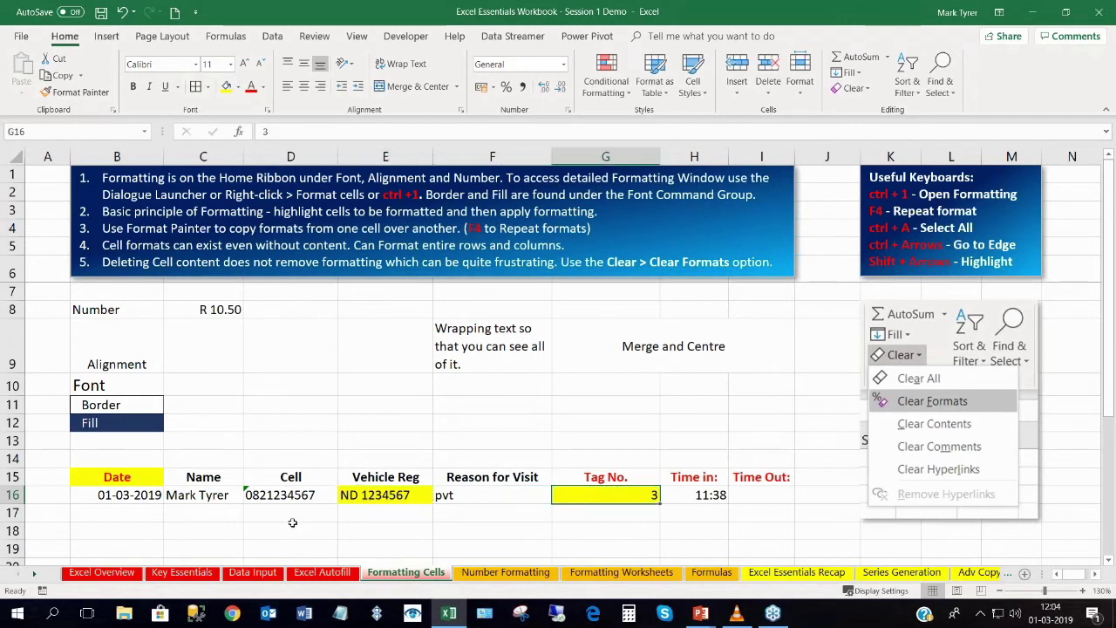
left_click(277, 478)
key("F4")
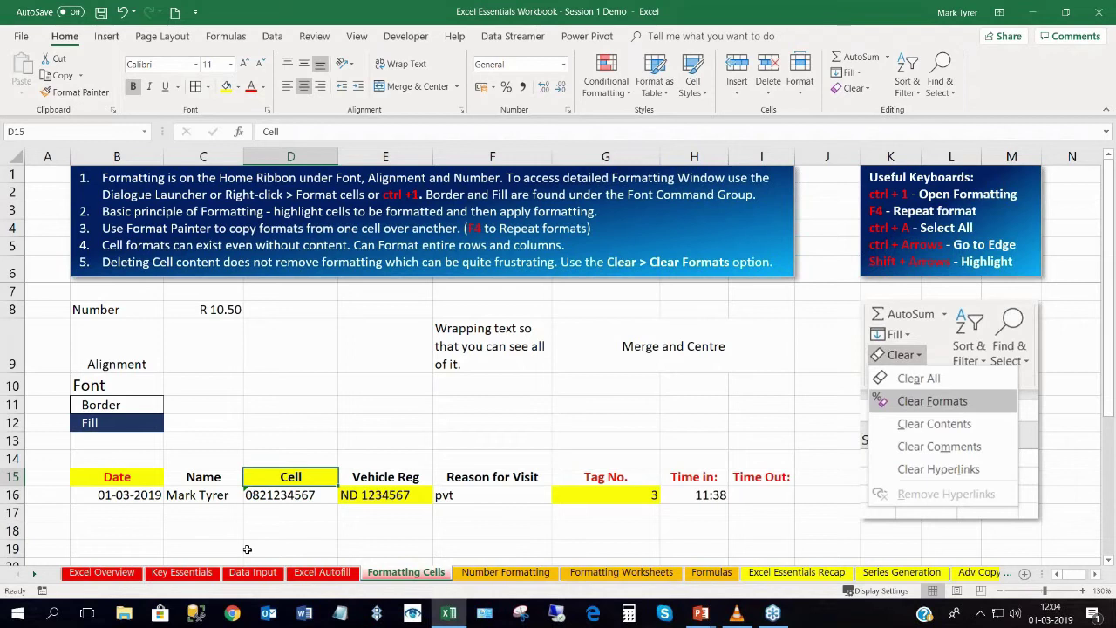
key("ctrl+z")
key("ctrl+z")
key("ctrl+z")
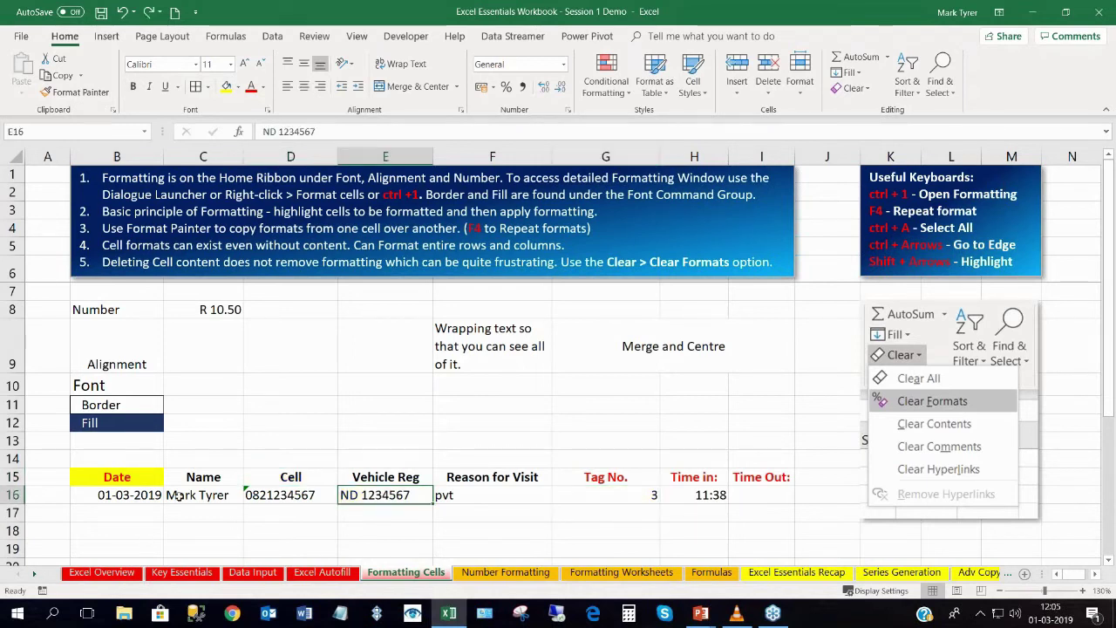
key("ctrl+z")
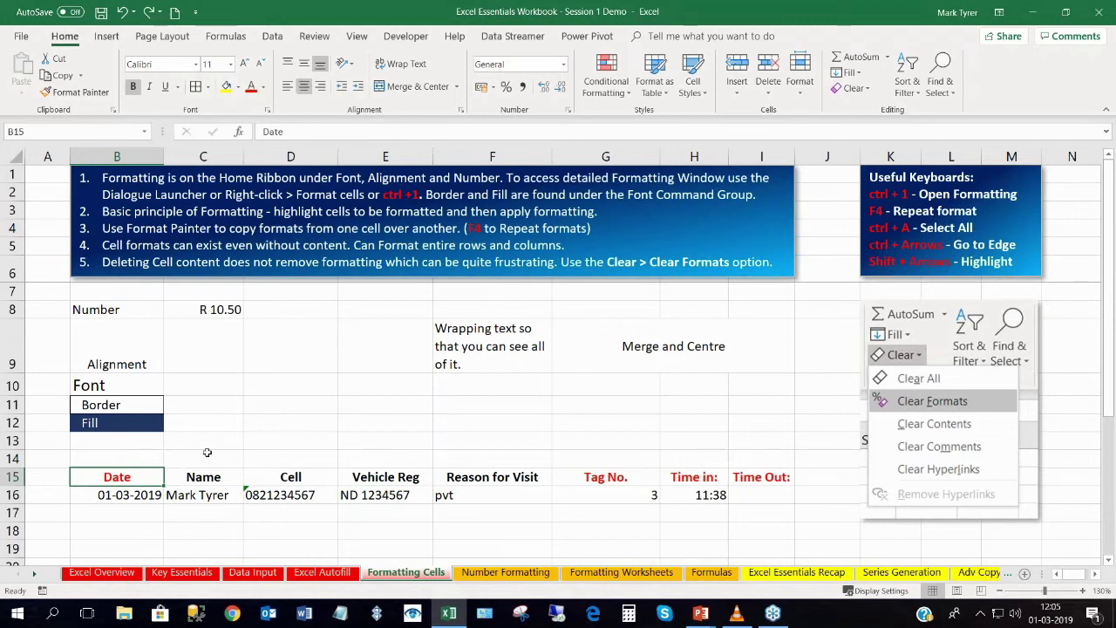
left_click(207, 452)
Fill B15's red header format across to F15 using Fill Formatting Only.
left_click(155, 481)
left_click_drag(155, 482, 553, 490)
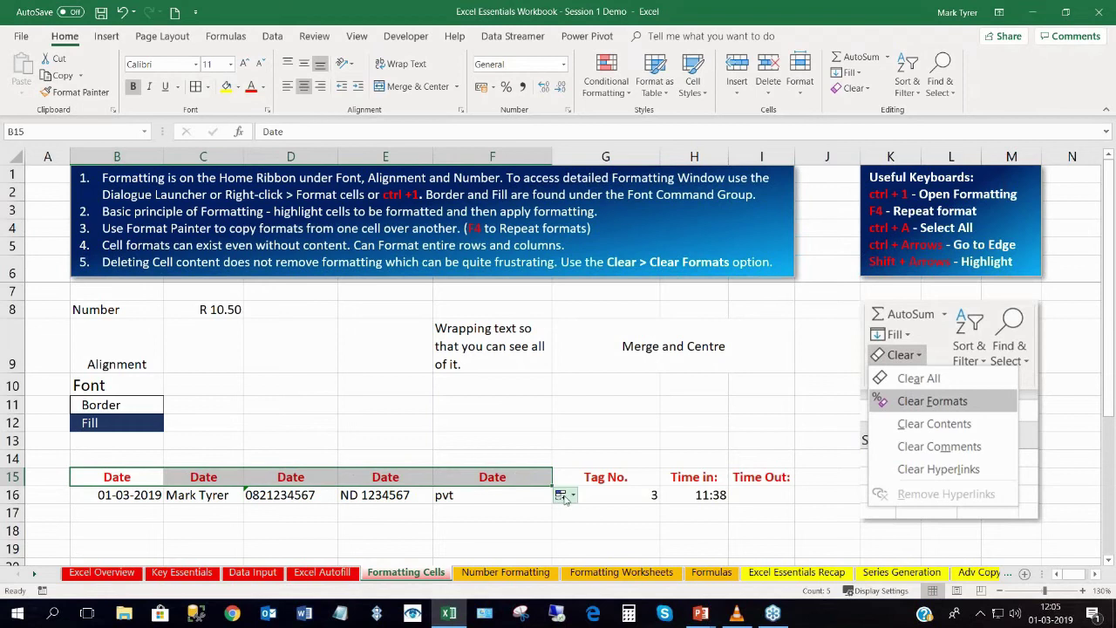
left_click(564, 494)
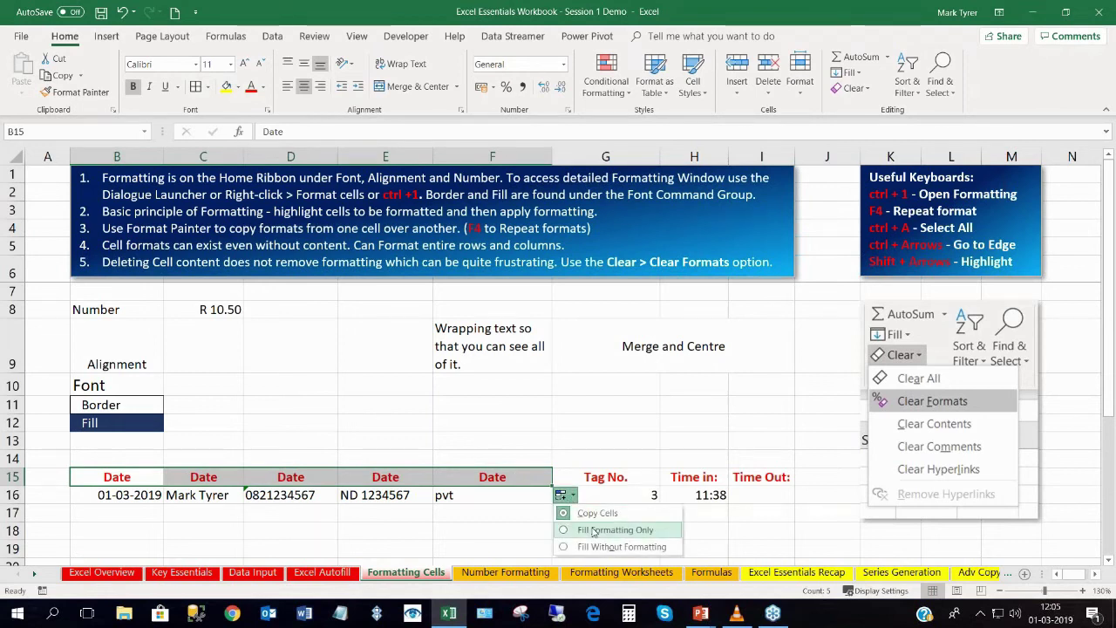
left_click(593, 530)
left_click(300, 496)
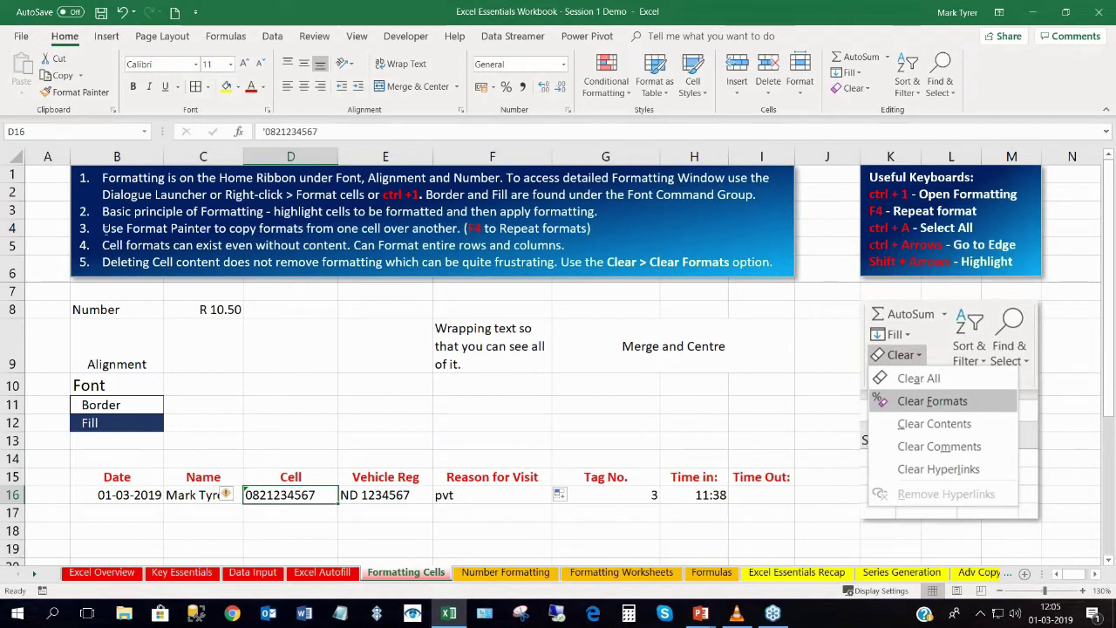
left_click_drag(103, 178, 152, 261)
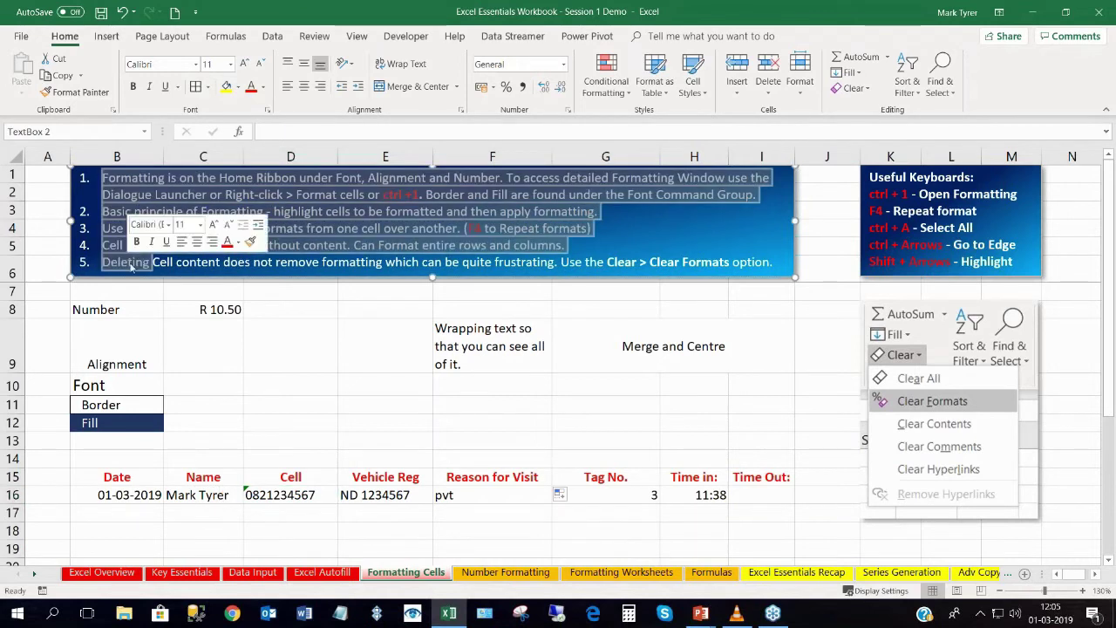
left_click(262, 364)
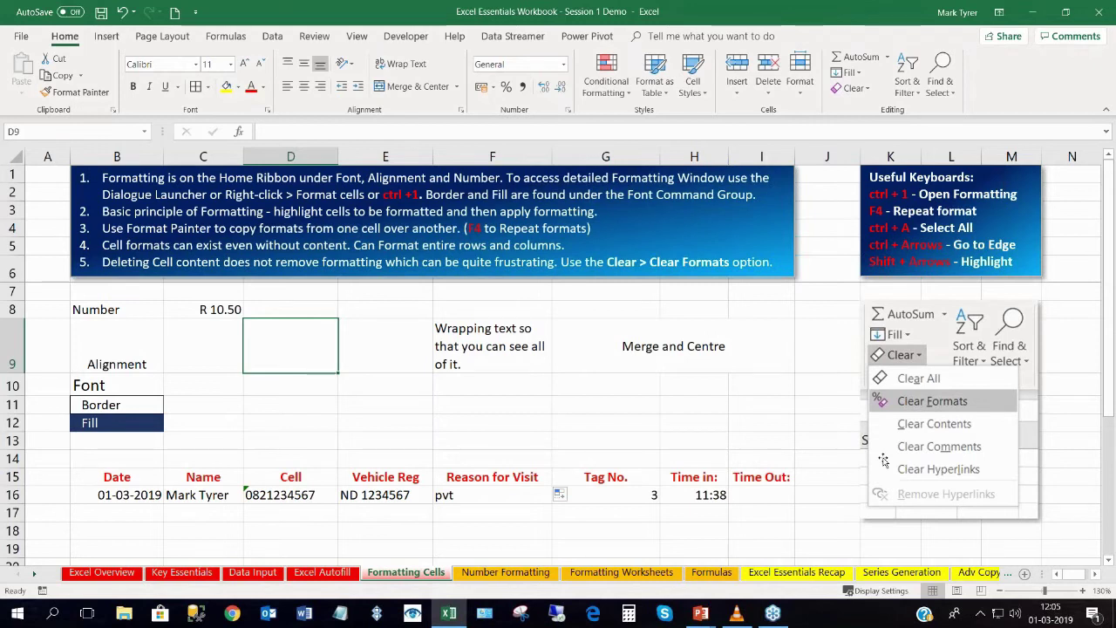
left_click(269, 532)
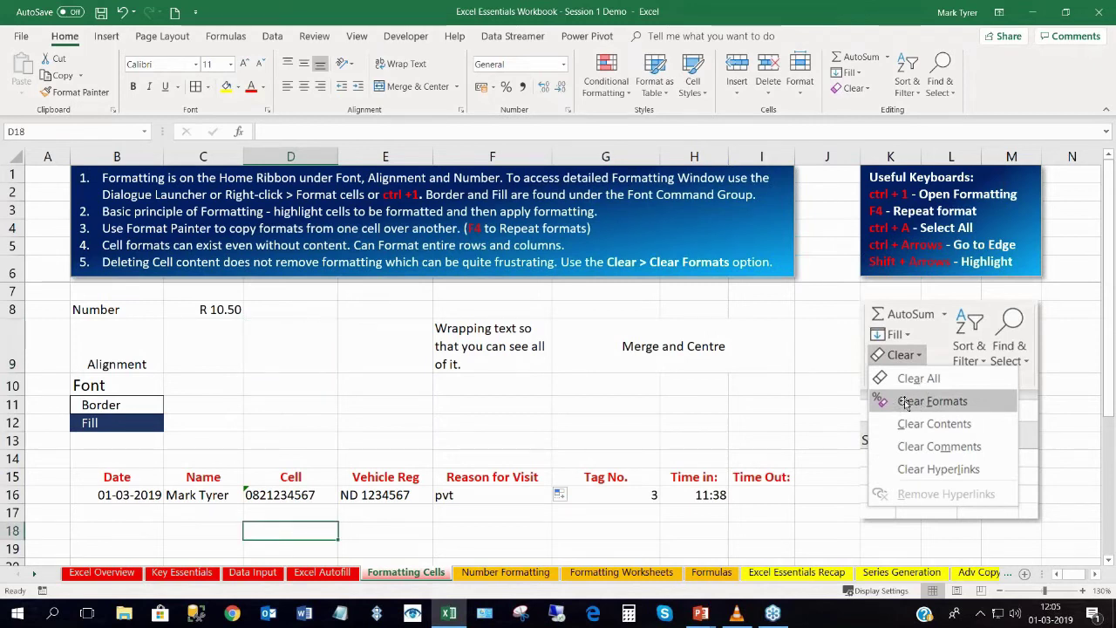
left_click(511, 390)
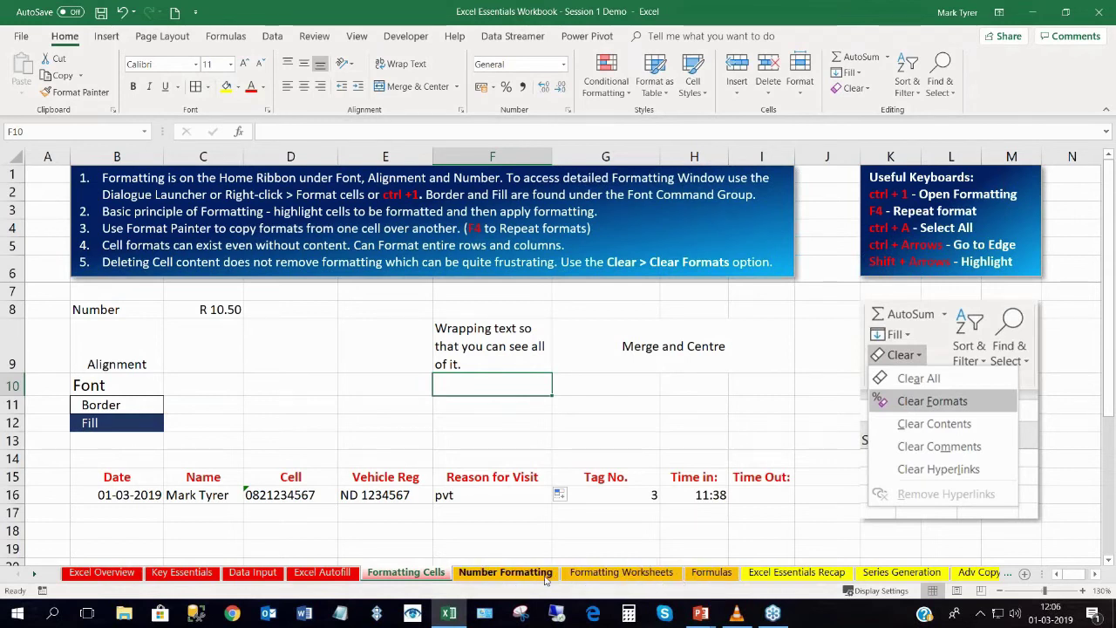
left_click(506, 573)
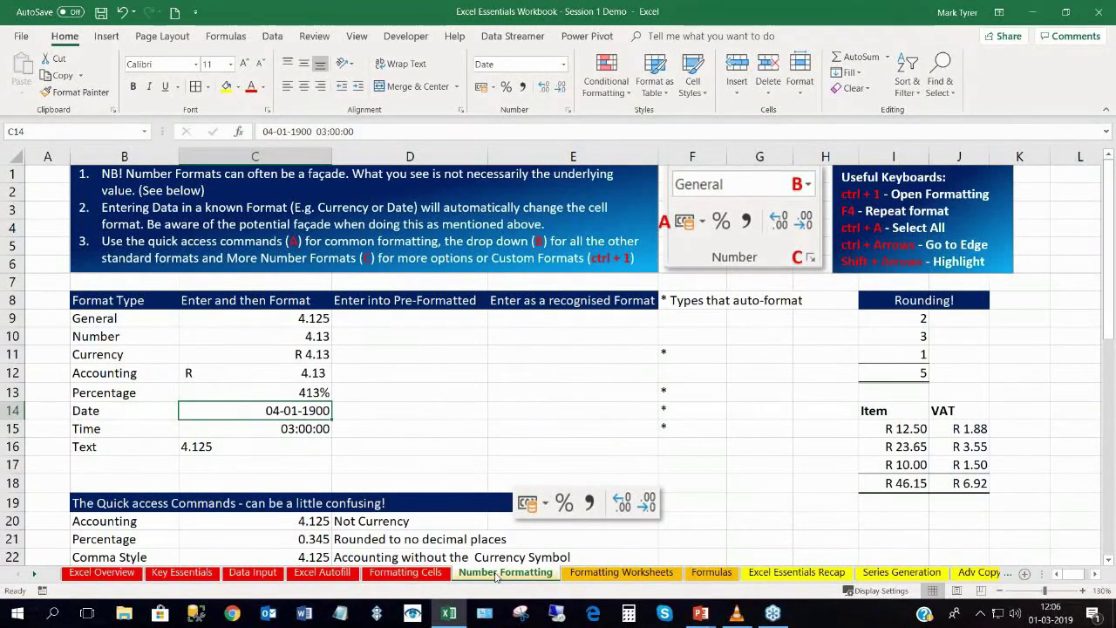
Inspect the 4.125 examples in C9:C13: General, Number, Currency, Accounting and Percentage.
left_click(261, 321)
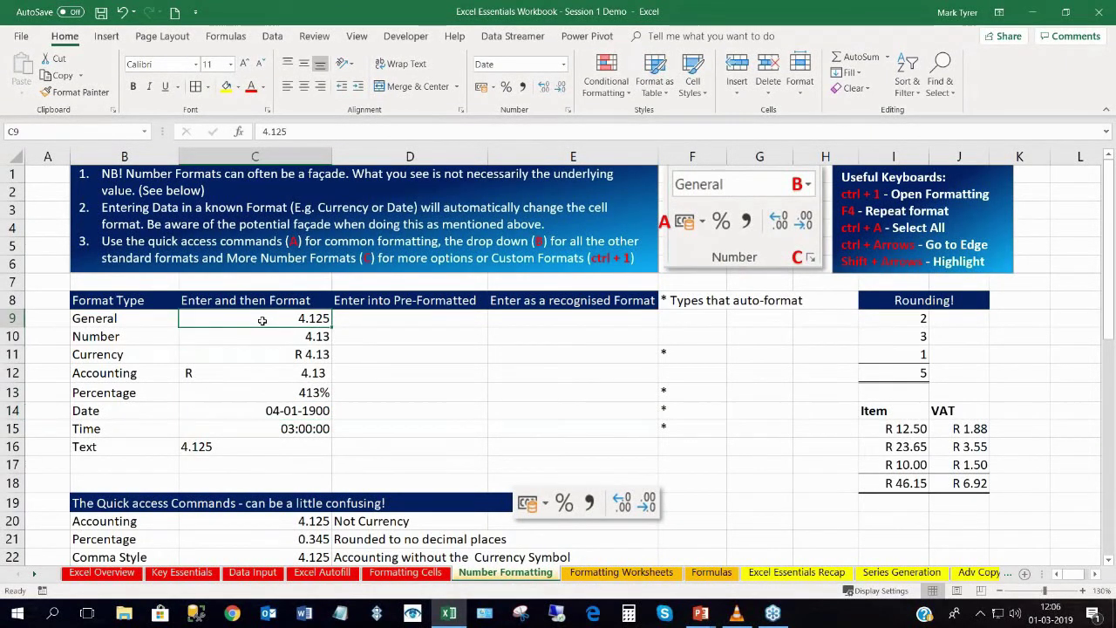
left_click_drag(261, 321, 268, 438)
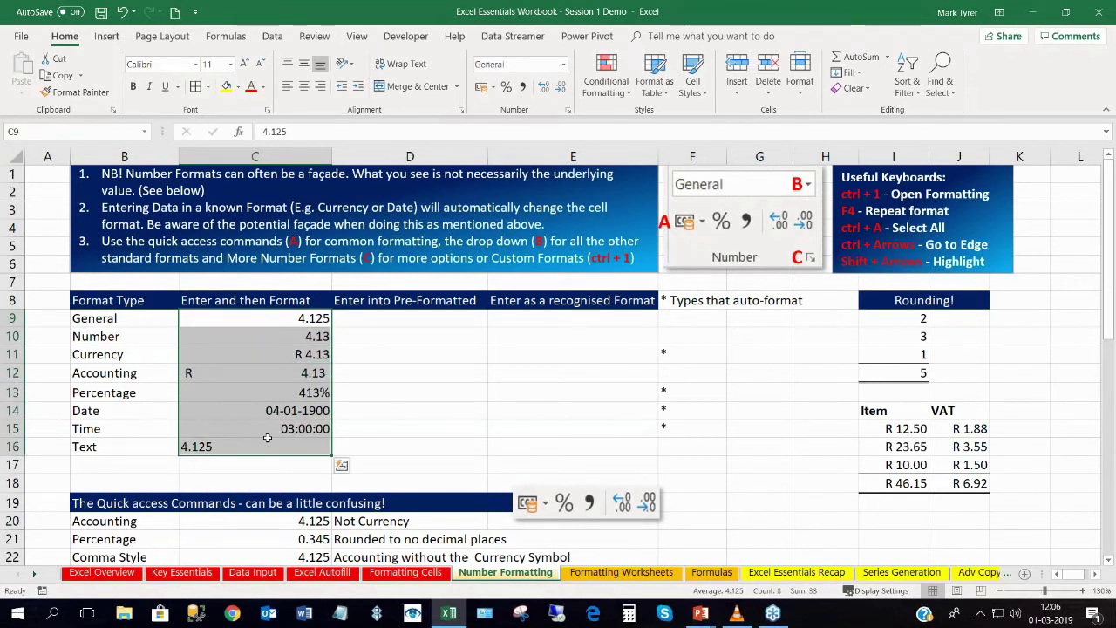
left_click(264, 324)
left_click(263, 322)
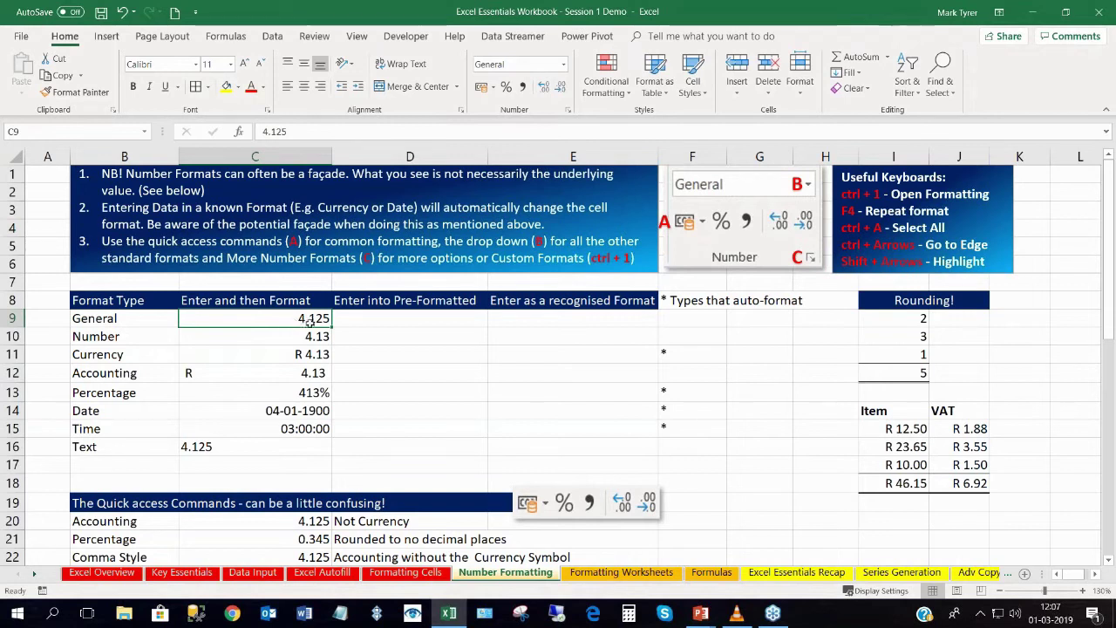
left_click(293, 335)
left_click(269, 358)
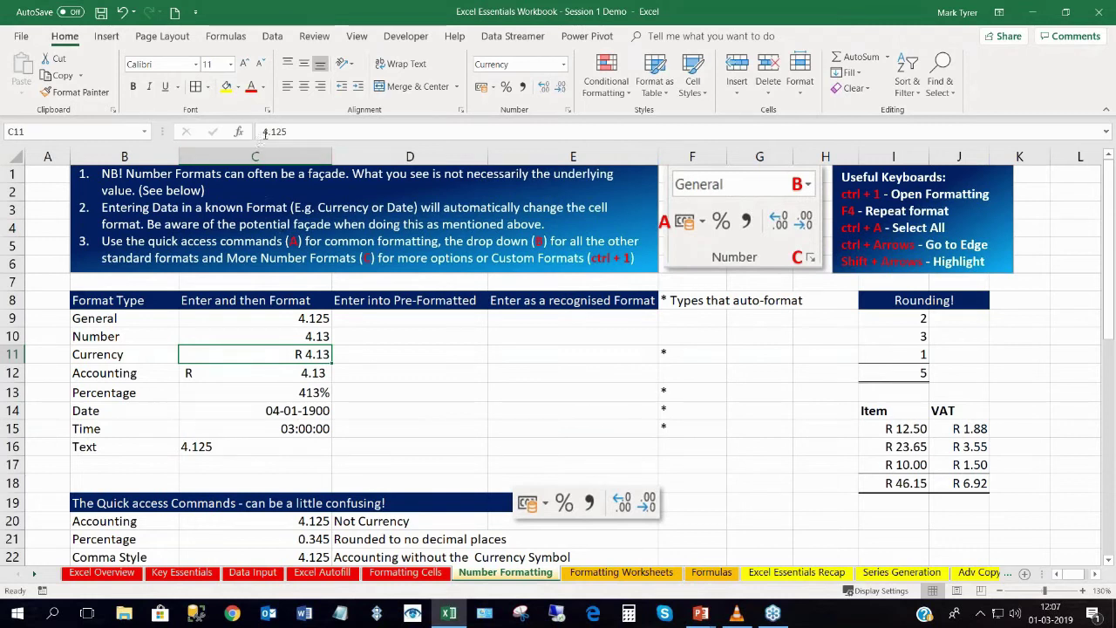
left_click(229, 373)
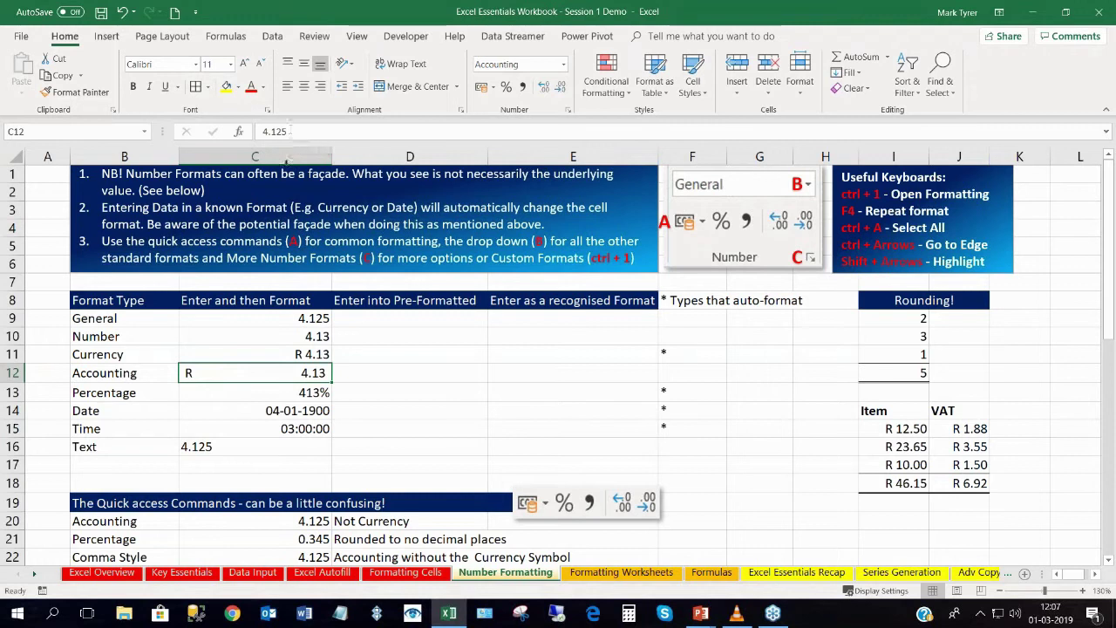
left_click(265, 392)
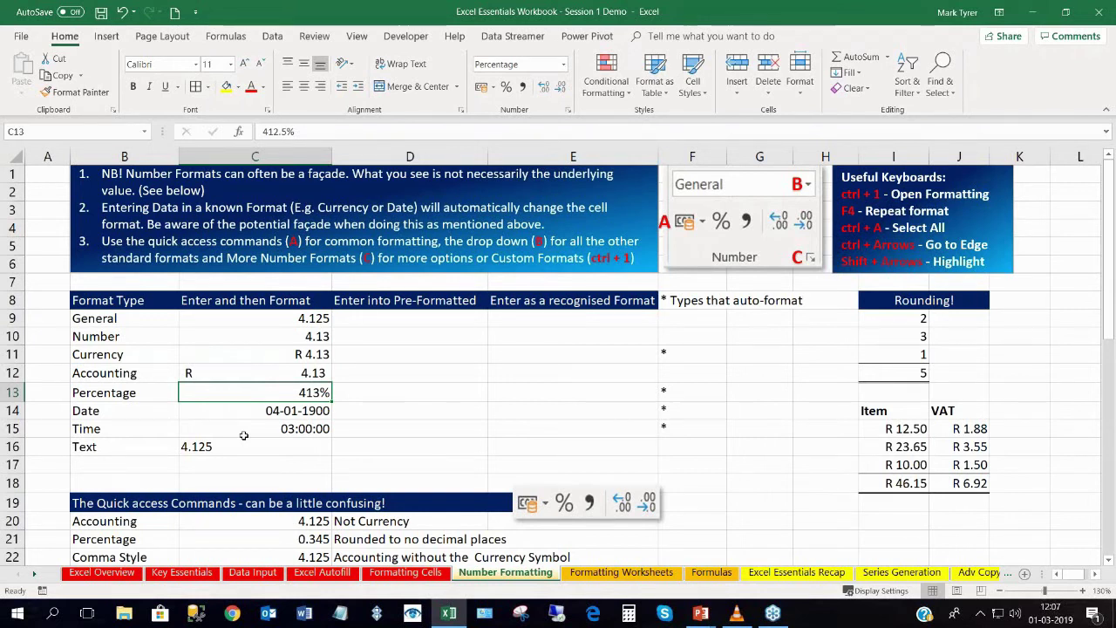
Select the example values C9:C16, then the Rounding values I9:I11.
left_click(262, 319)
key("ctrl+shift+Down")
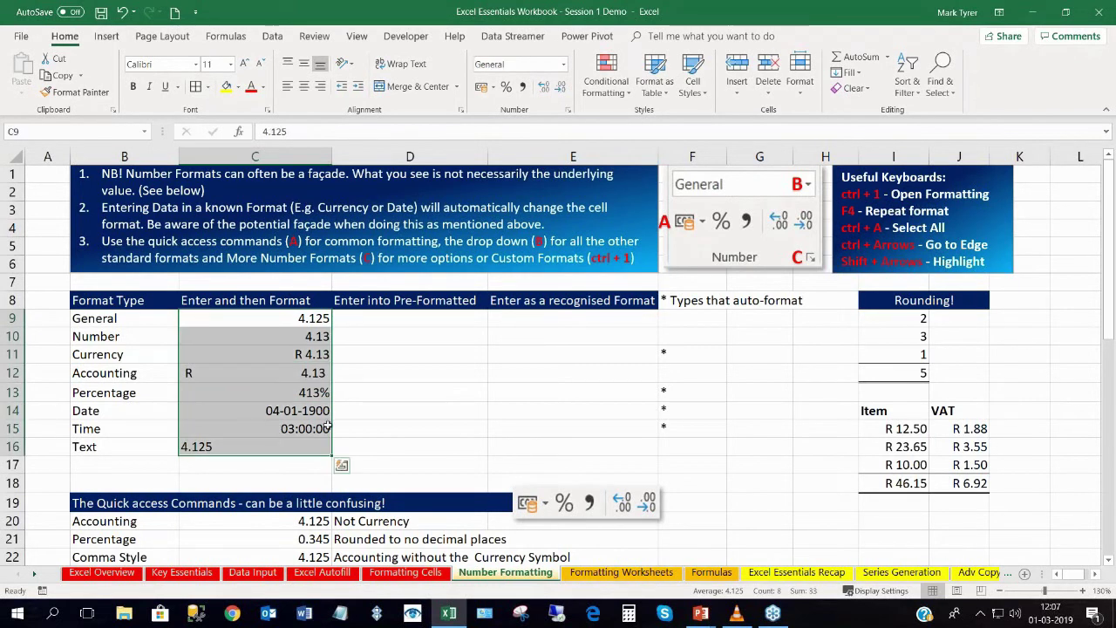
left_click(432, 375)
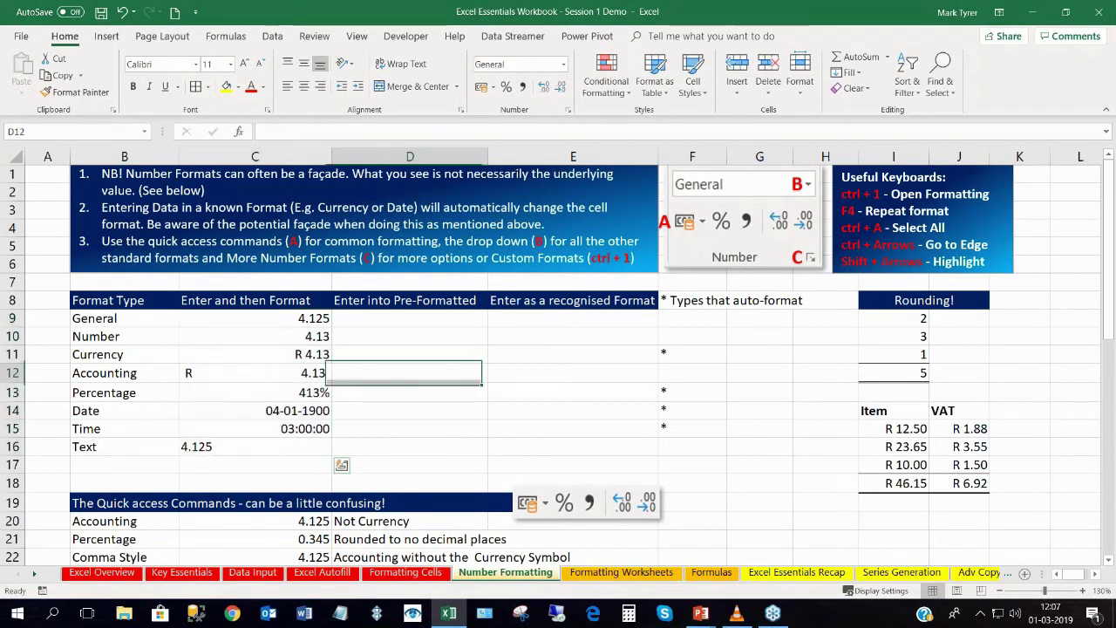
left_click(568, 380)
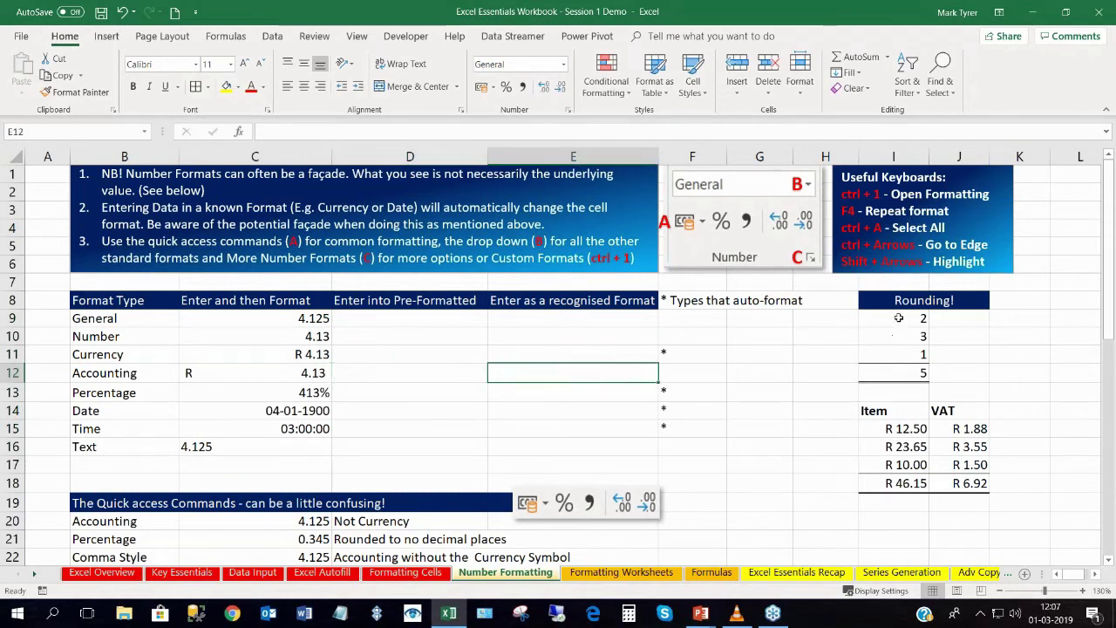
left_click_drag(906, 325, 906, 352)
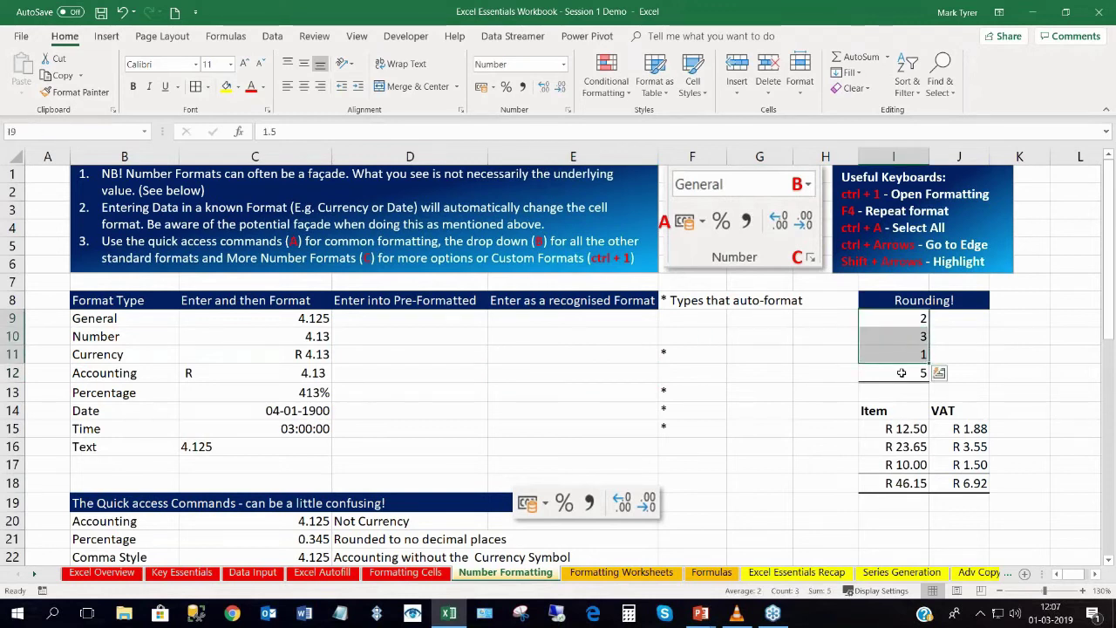
left_click(901, 372)
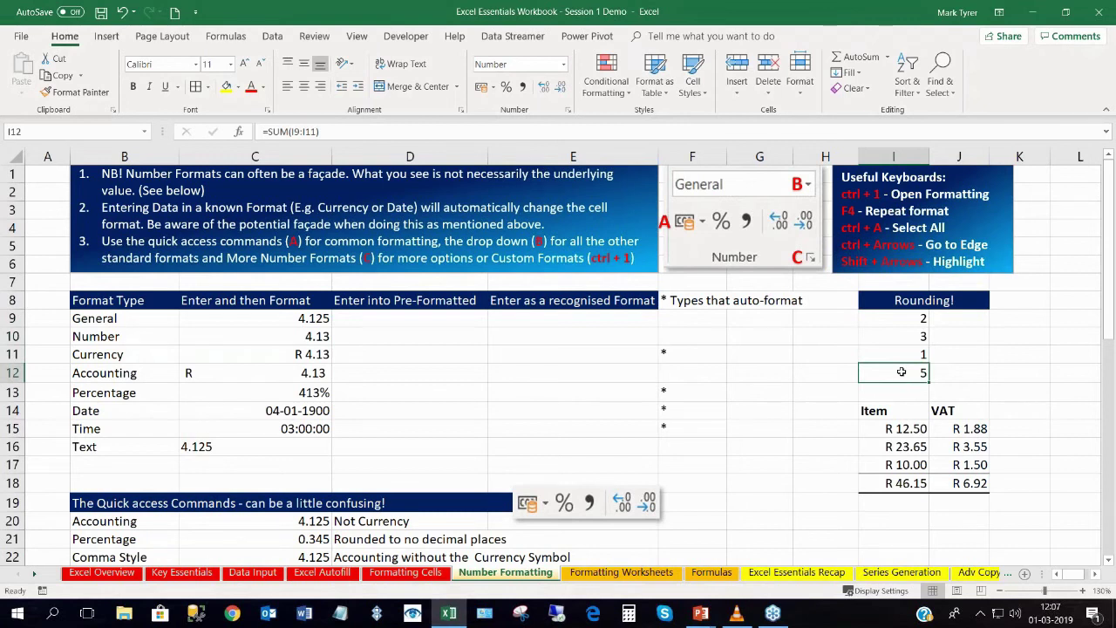
double_click(904, 368)
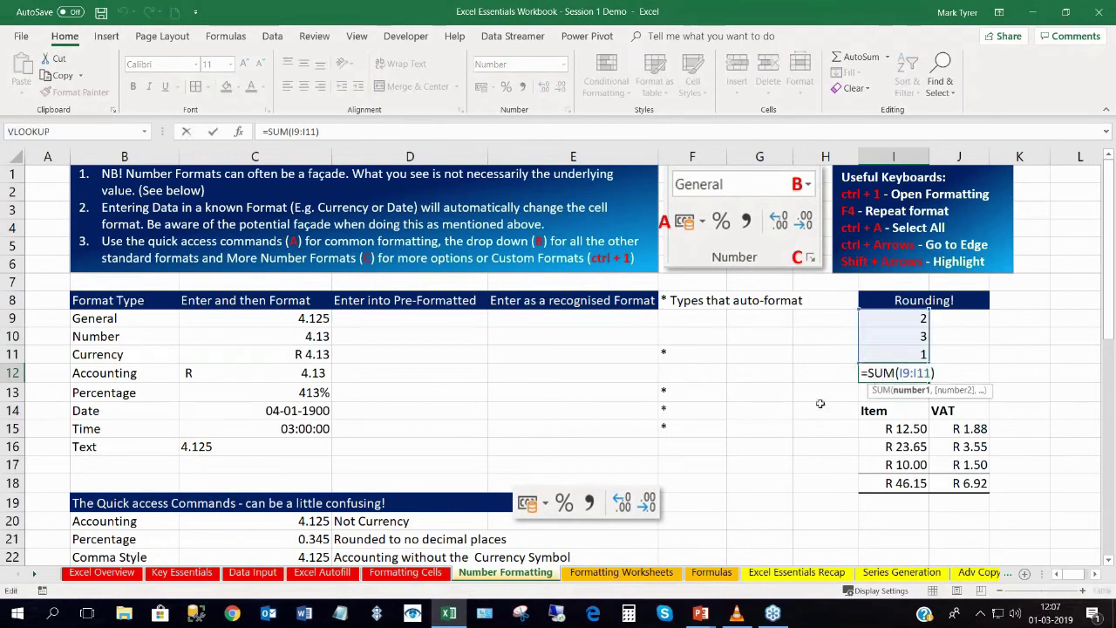
key("Return")
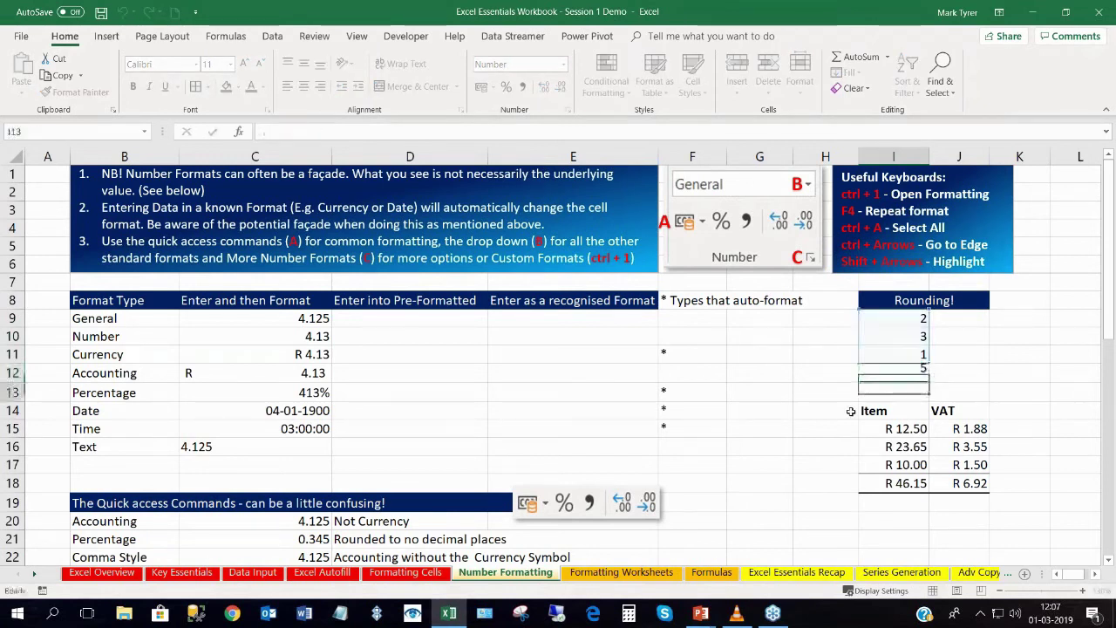
scroll(489, 398, "down", 2)
scroll(489, 397, "up", 2)
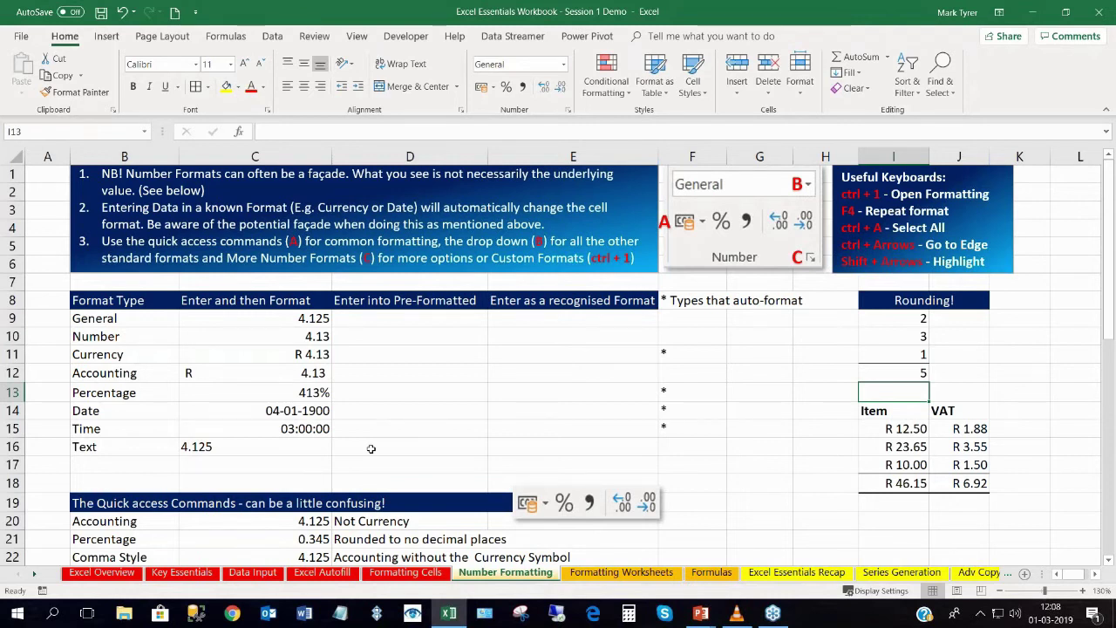
left_click(620, 571)
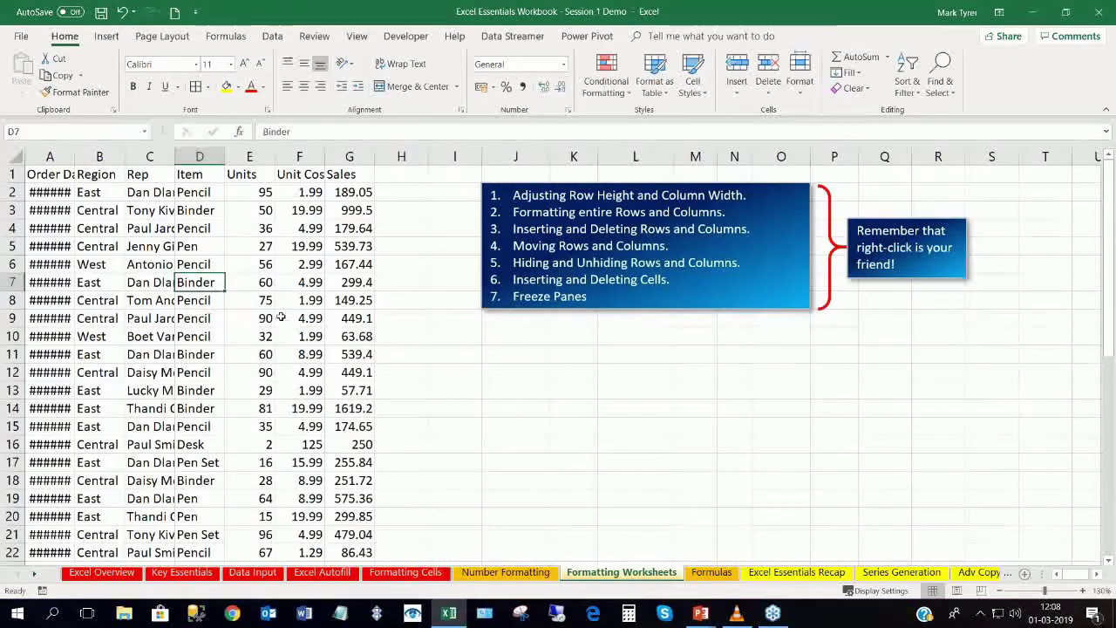
AutoFit all columns on Formatting Worksheets so full dates and names show.
scroll(275, 316, "down", 5)
scroll(269, 305, "up", 5)
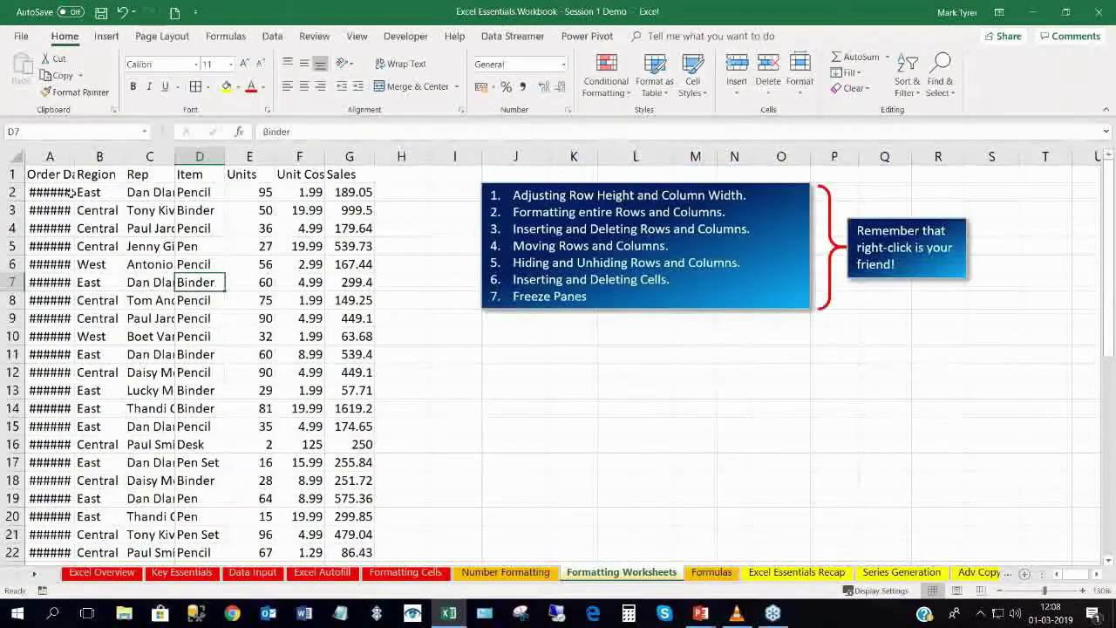
left_click(15, 156)
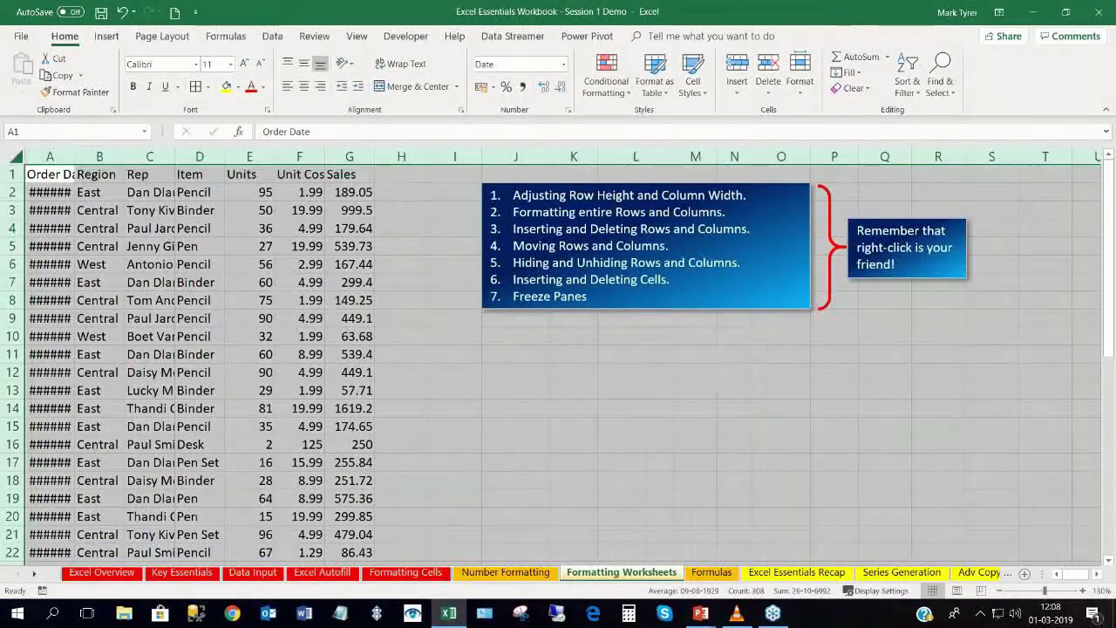
double_click(75, 156)
left_click(195, 231)
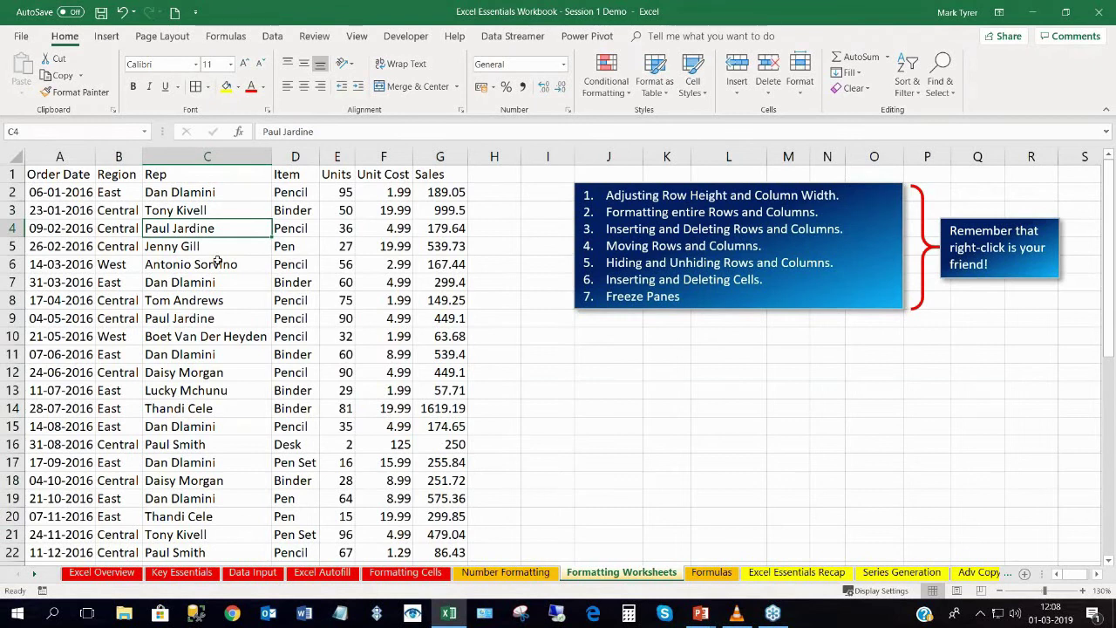
Freeze panes at D2 so the header row stays fixed while scrolling.
left_click(298, 192)
left_click(357, 36)
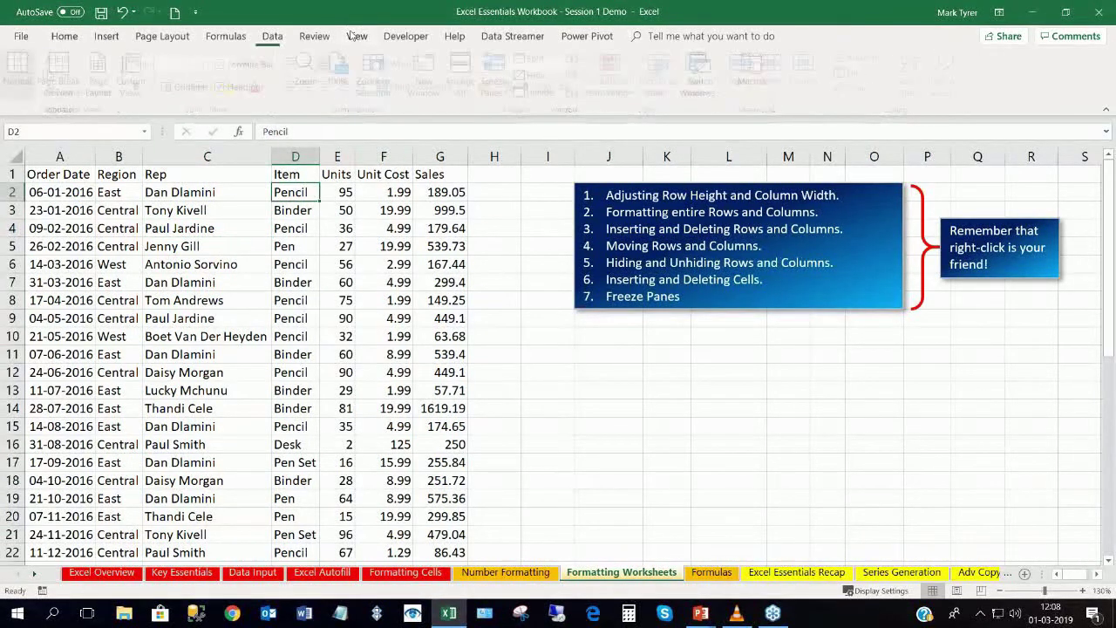
left_click(499, 83)
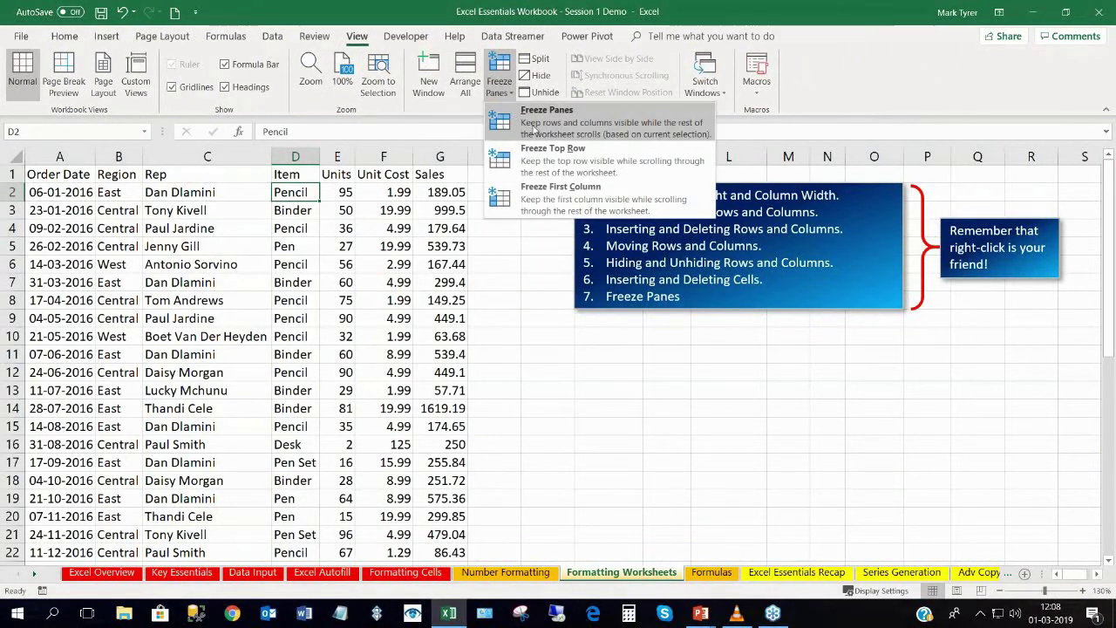
left_click(536, 129)
scroll(314, 277, "down", 15)
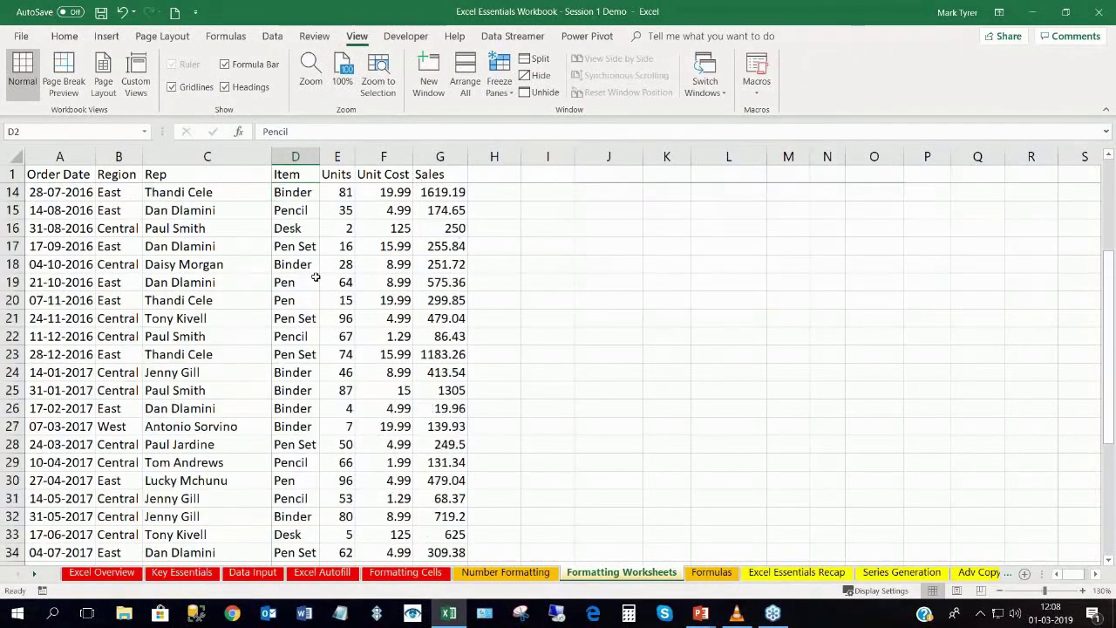
scroll(314, 276, "up", 15)
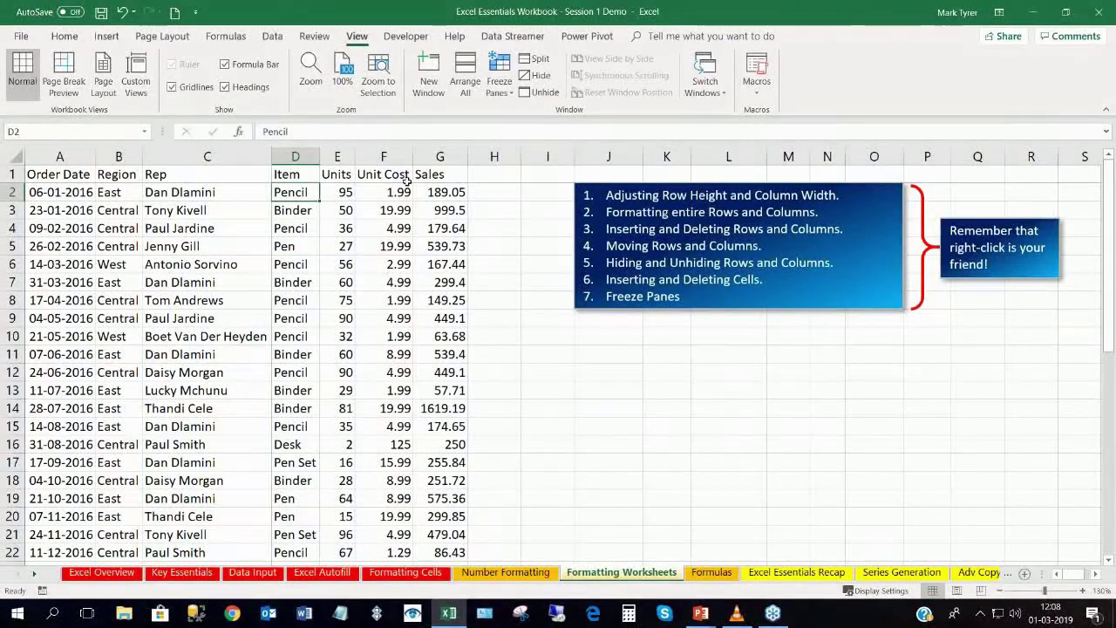
scroll(307, 307, "down", 7)
scroll(307, 307, "down", 5)
scroll(307, 304, "up", 12)
left_click(704, 573)
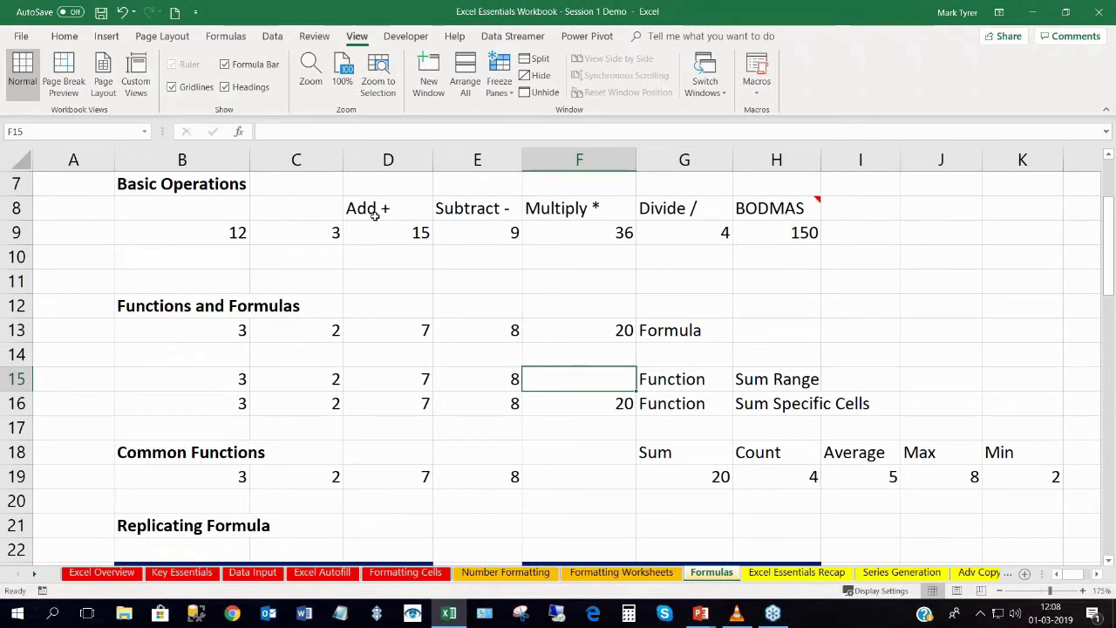
Change C9 to 6, giving results 18, 6, 72, 2 and 180.
left_click_drag(400, 233, 706, 234)
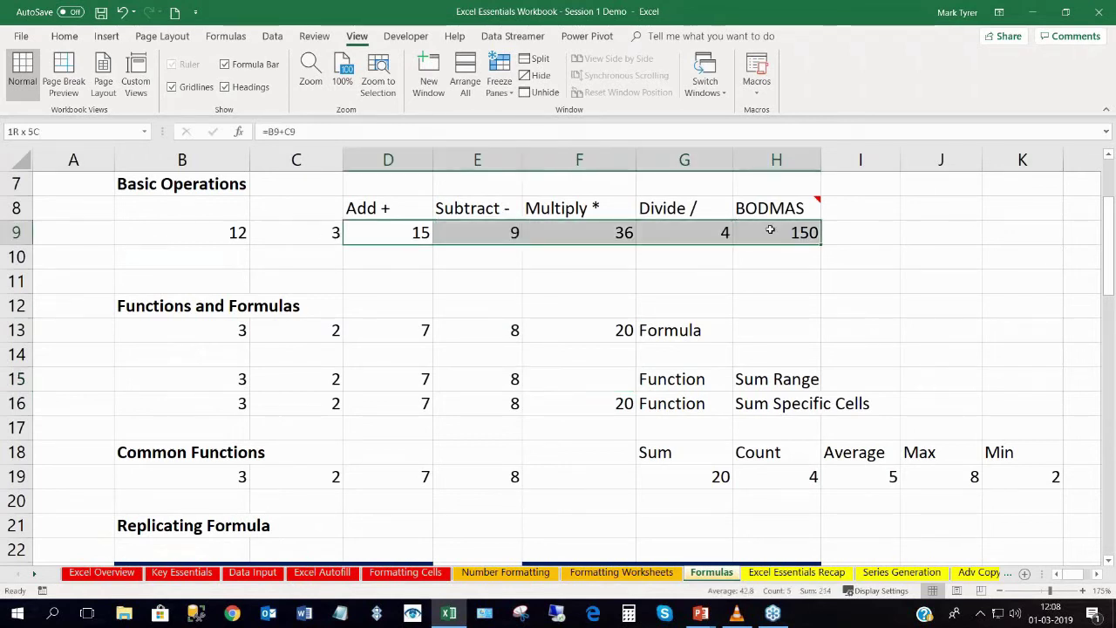
left_click(317, 233)
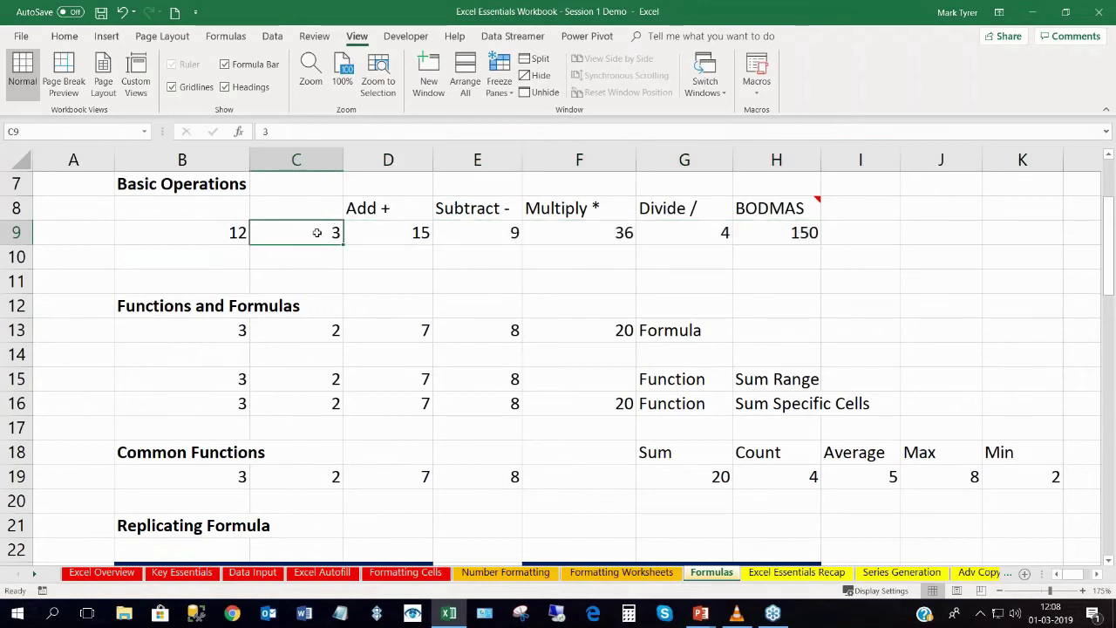
type("6")
key("Return")
left_click_drag(374, 231, 750, 232)
left_click_drag(394, 209, 764, 211)
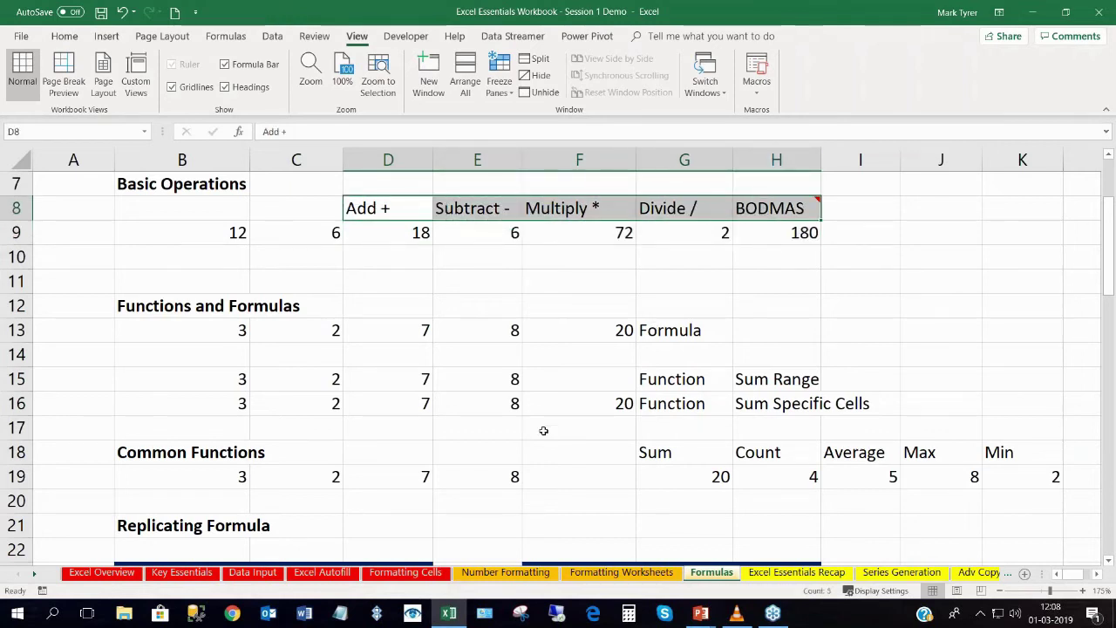
Add an AutoSum =SUM(B15:E15) in F15, totalling 20.
left_click(580, 381)
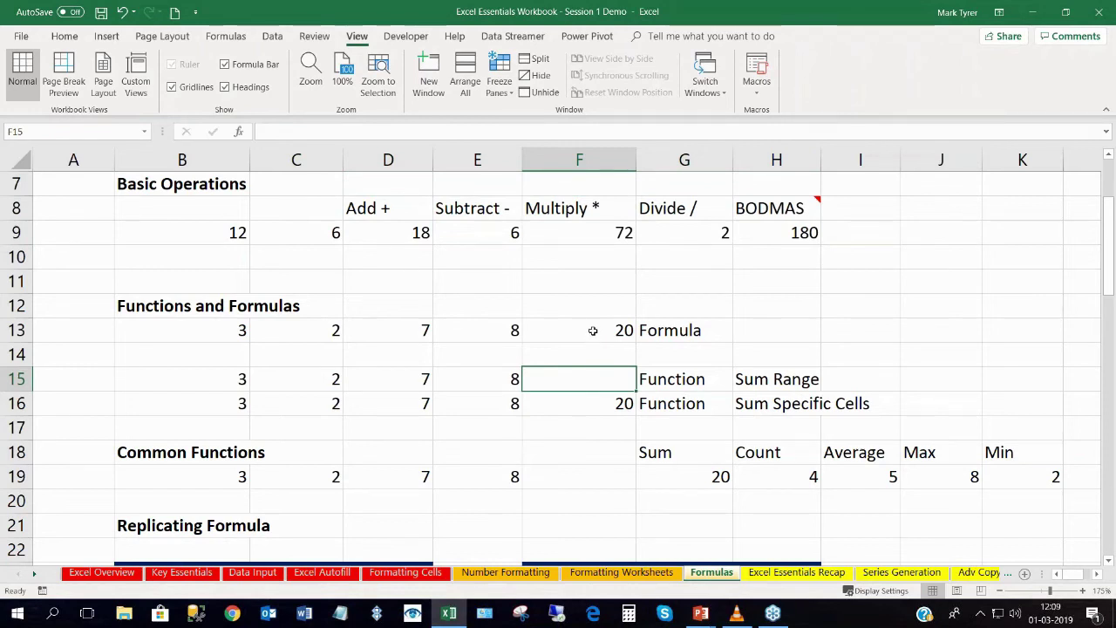
double_click(591, 330)
key("Return")
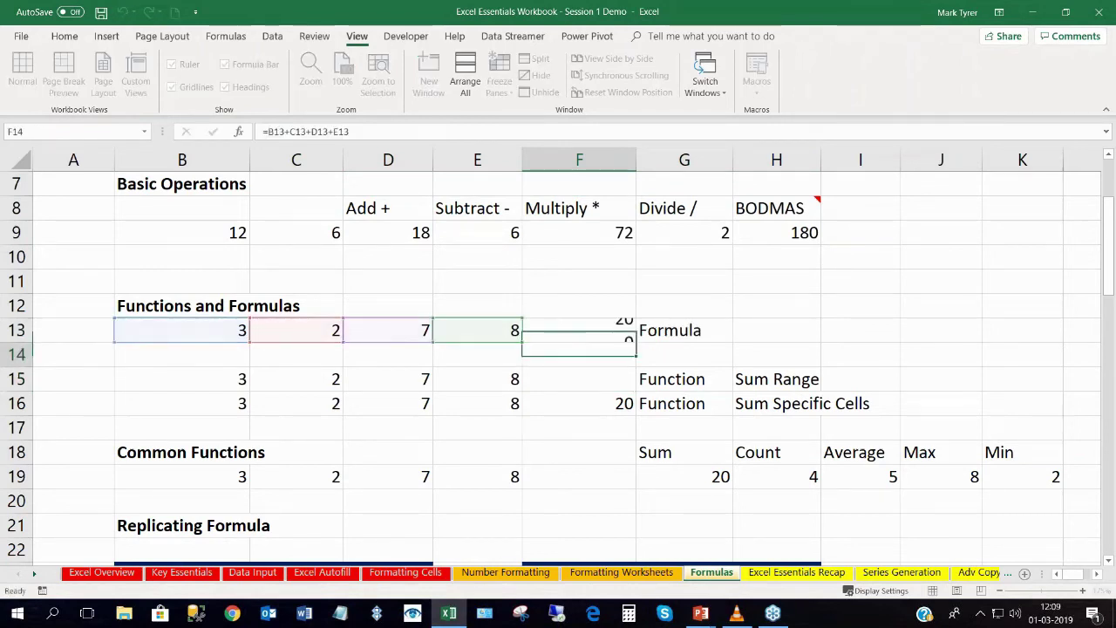
left_click(578, 381)
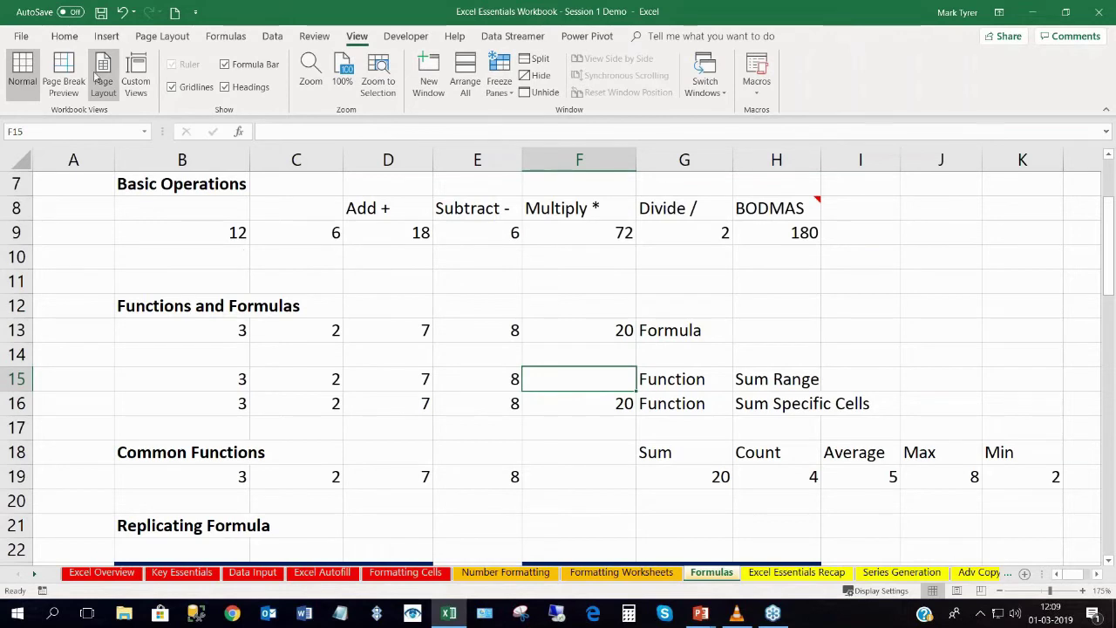
left_click(66, 39)
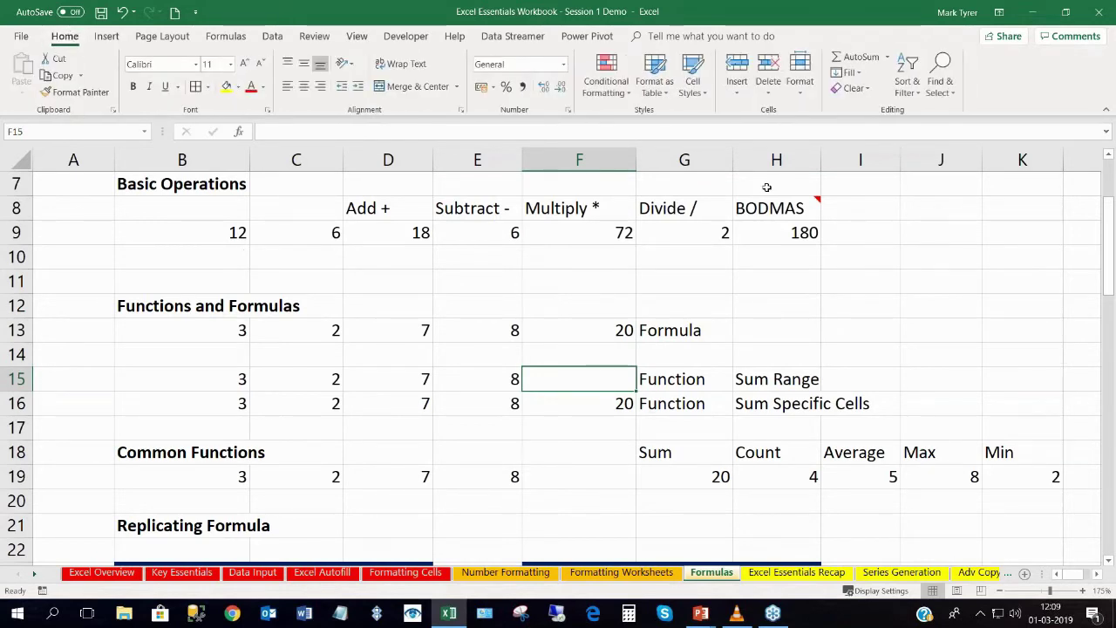
left_click(856, 57)
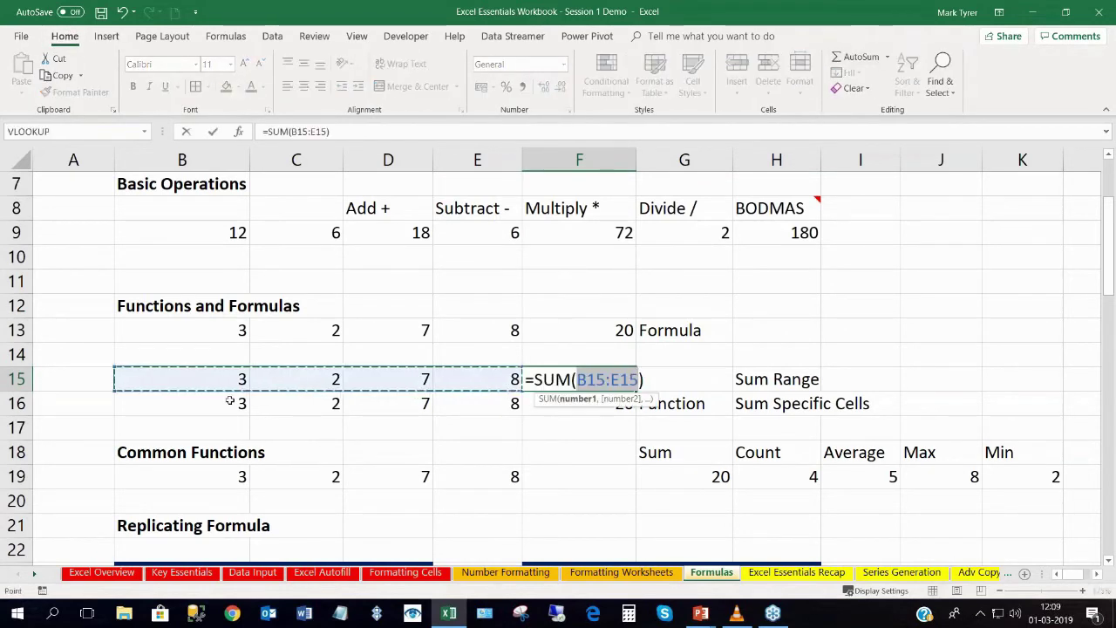
key("Return")
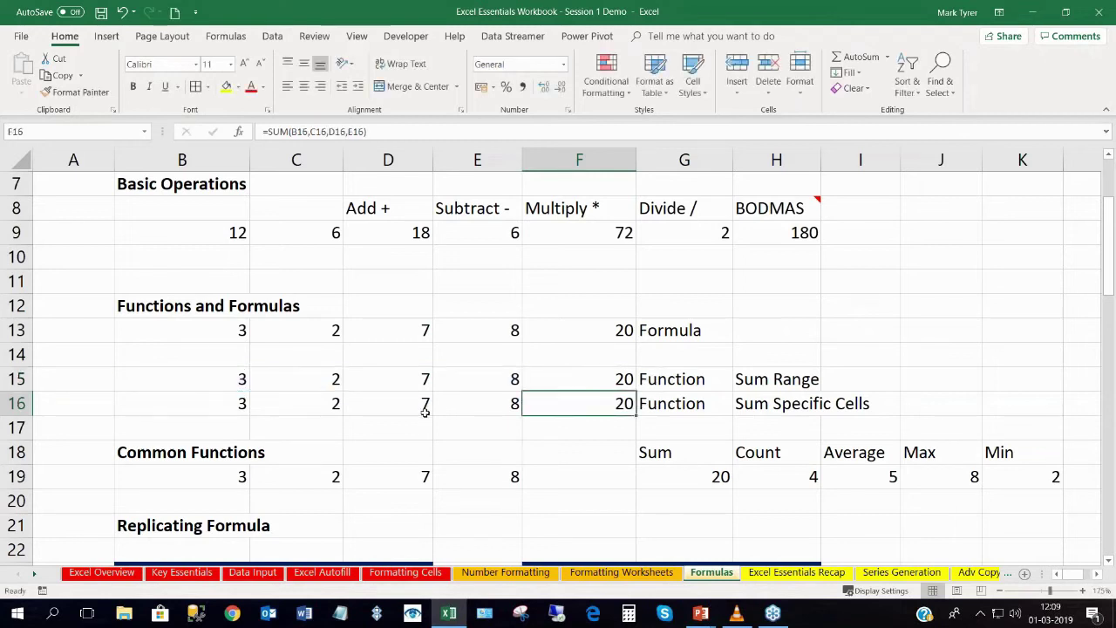
left_click_drag(406, 330, 406, 406)
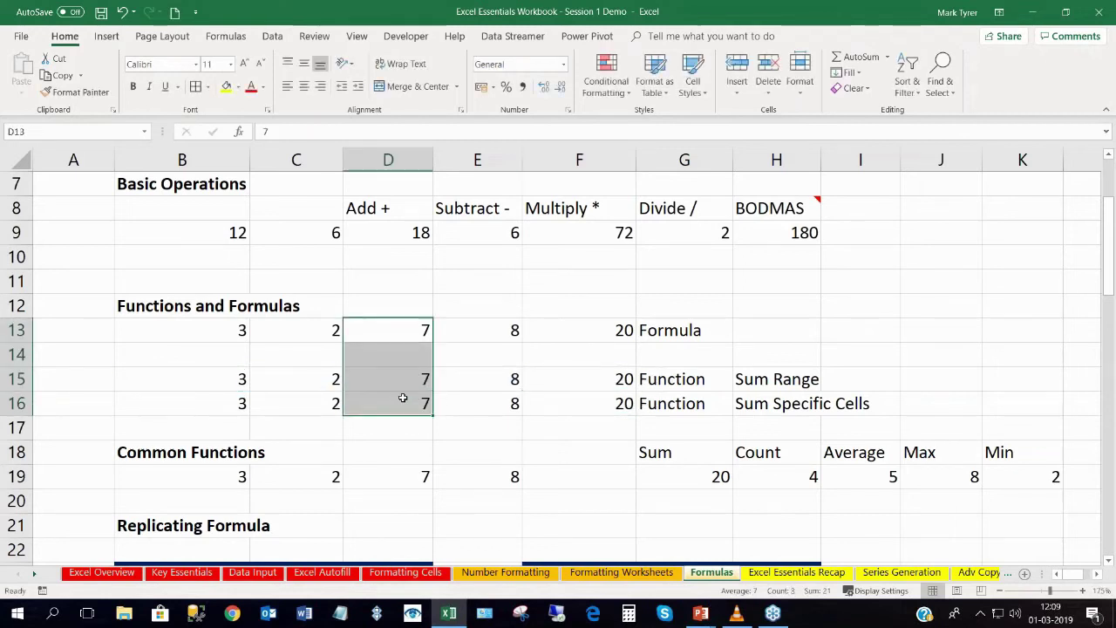
Insert blank cells at D13:D16, shifting the existing cells right.
right_click(406, 354)
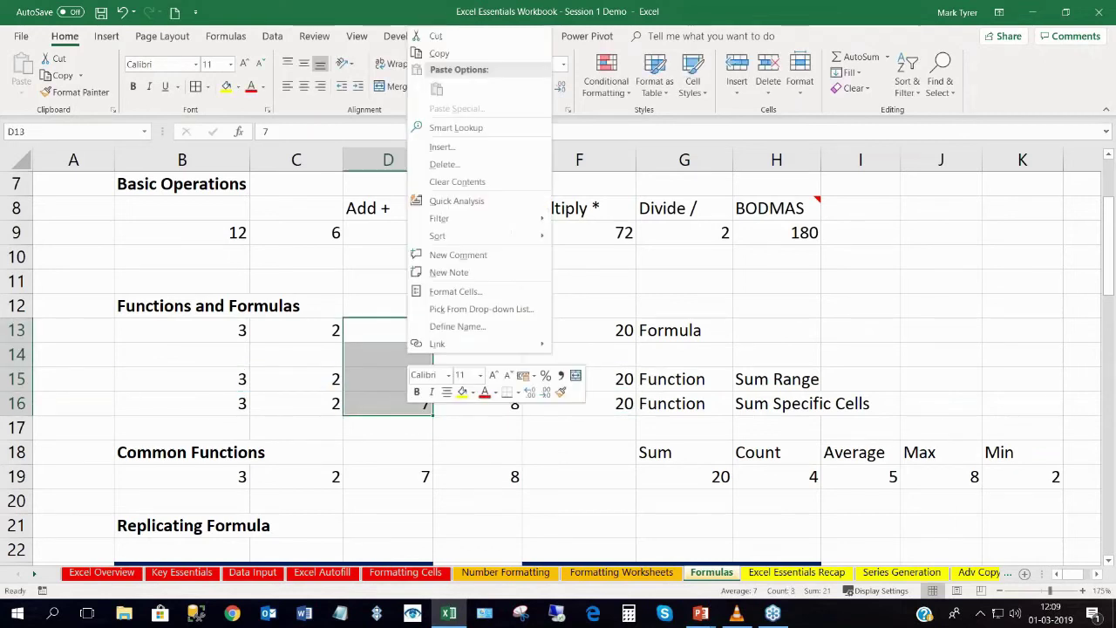
left_click(442, 147)
left_click(415, 188)
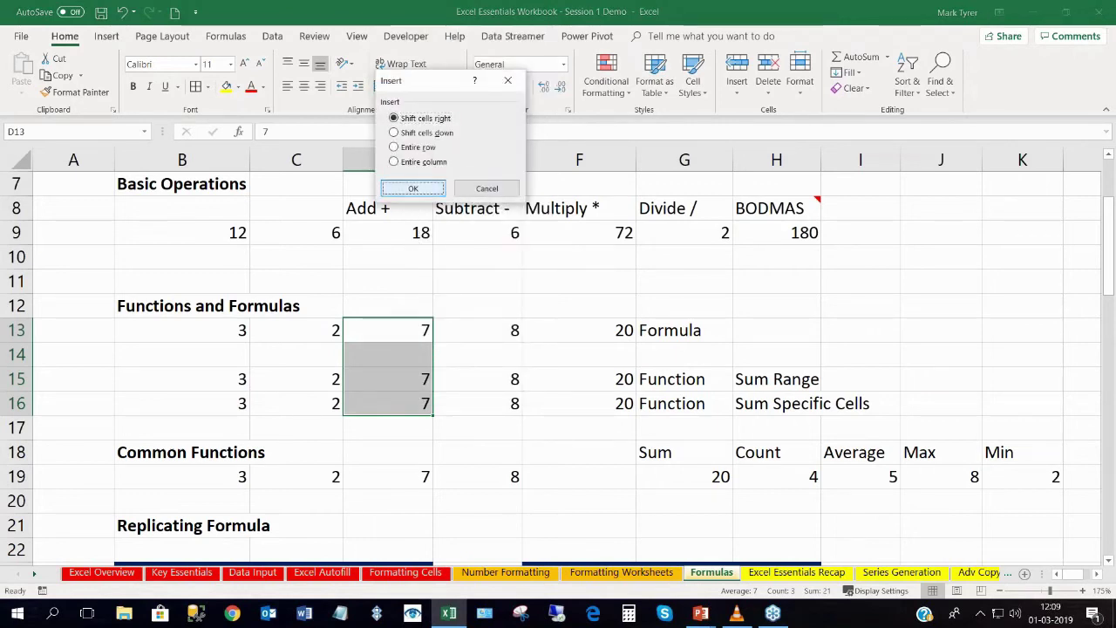
Enter 5 in the new cells D13, D15 and D16.
left_click(391, 329)
type("5")
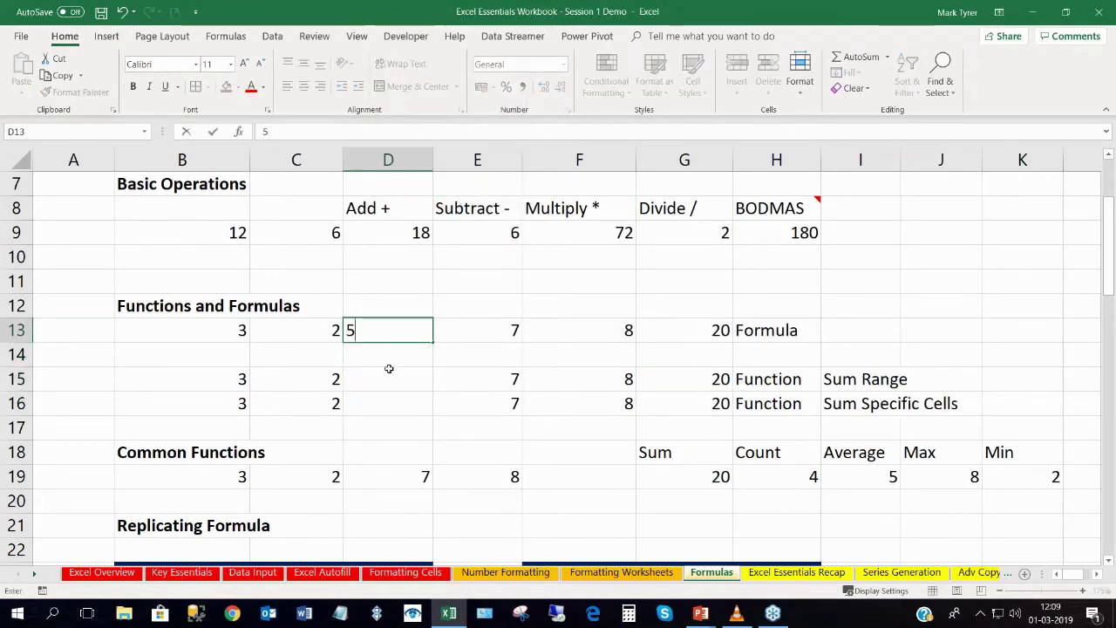
left_click(387, 384)
type("5")
left_click(387, 404)
type("5")
key("Return")
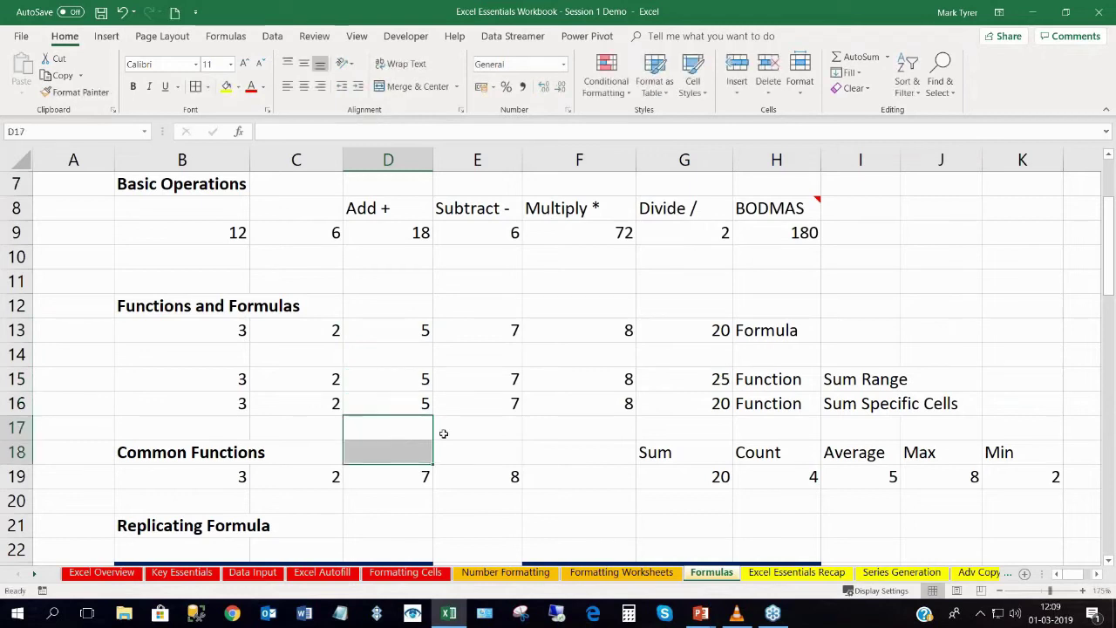
Compare the totals in G13, G15 and G16; only the SUM-range total becomes 25.
left_click(706, 380)
left_click(710, 328)
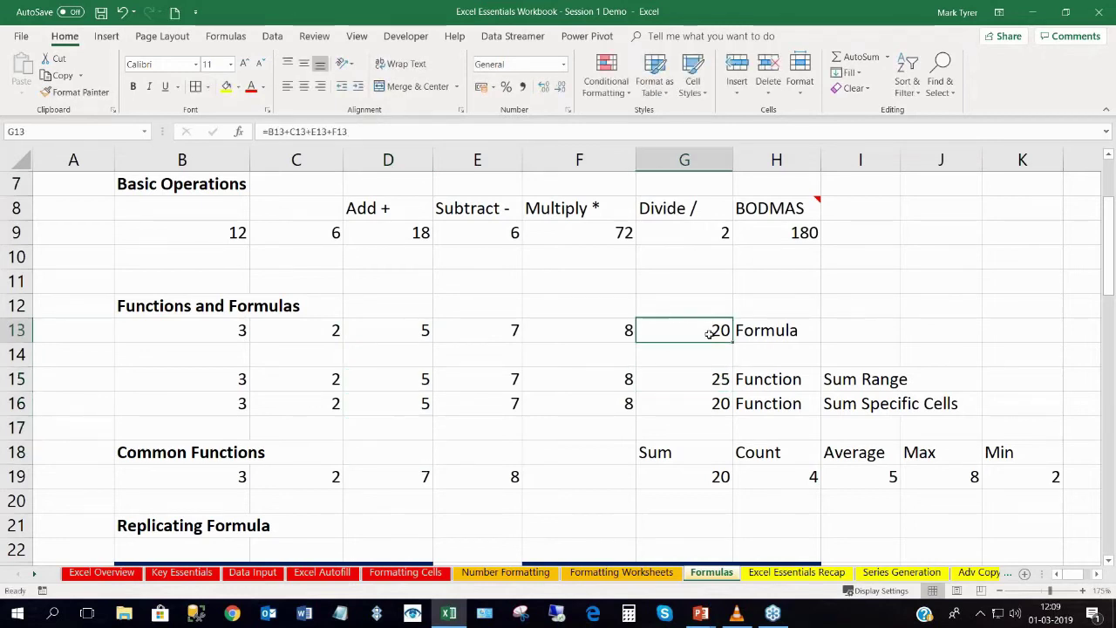
left_click(703, 403)
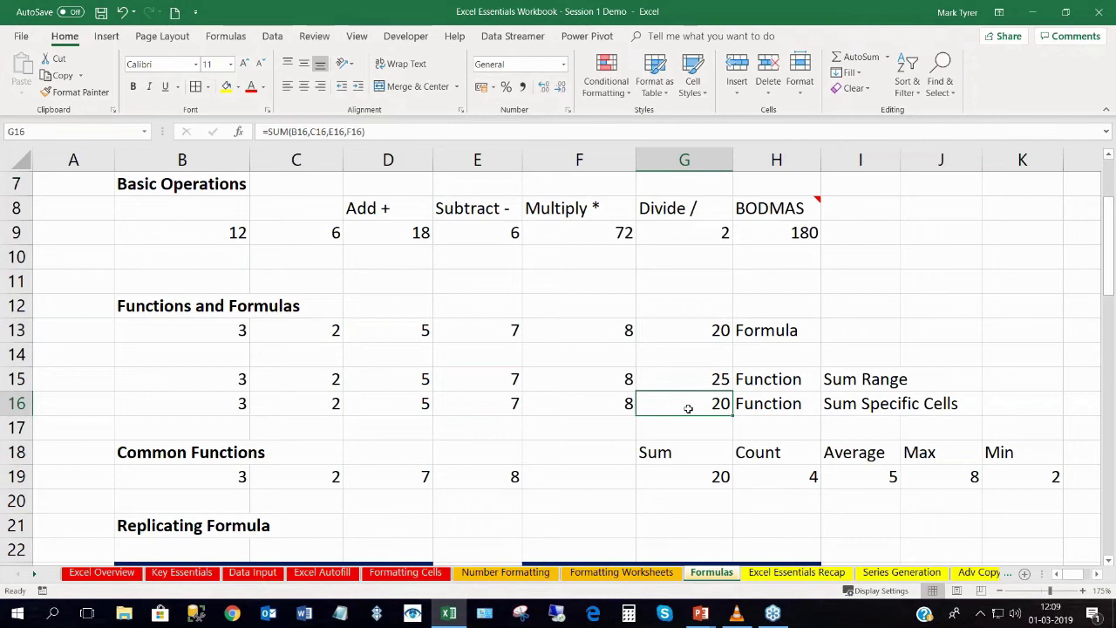
scroll(687, 408, "down", 1)
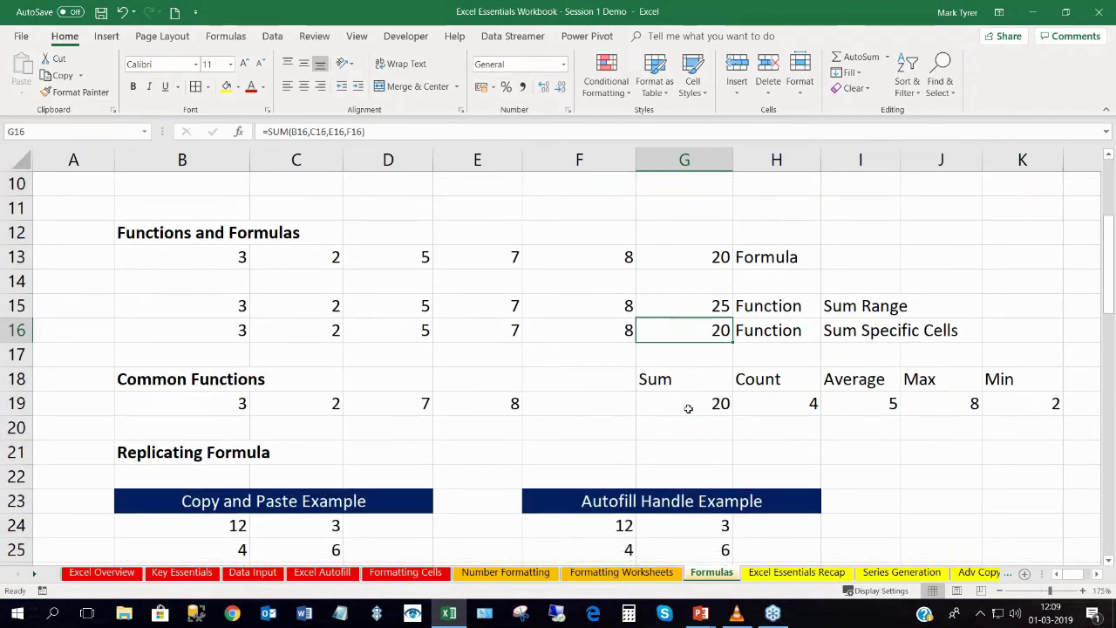
Inspect the common-function results in G19:K19, including the SUM formula in G19.
left_click_drag(682, 410, 1046, 404)
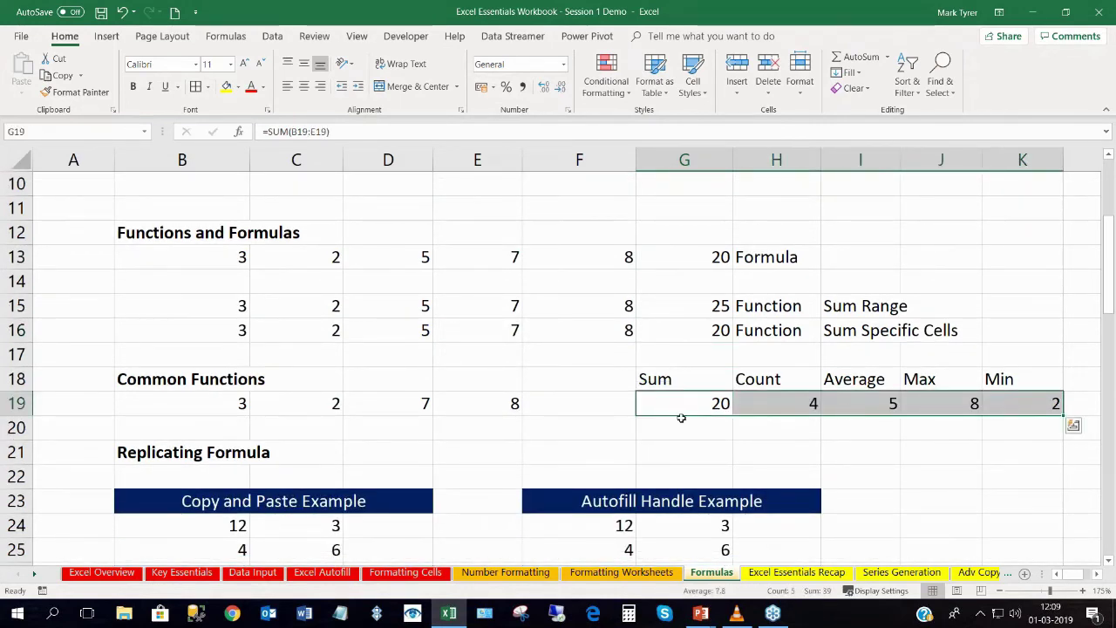
left_click(1053, 410)
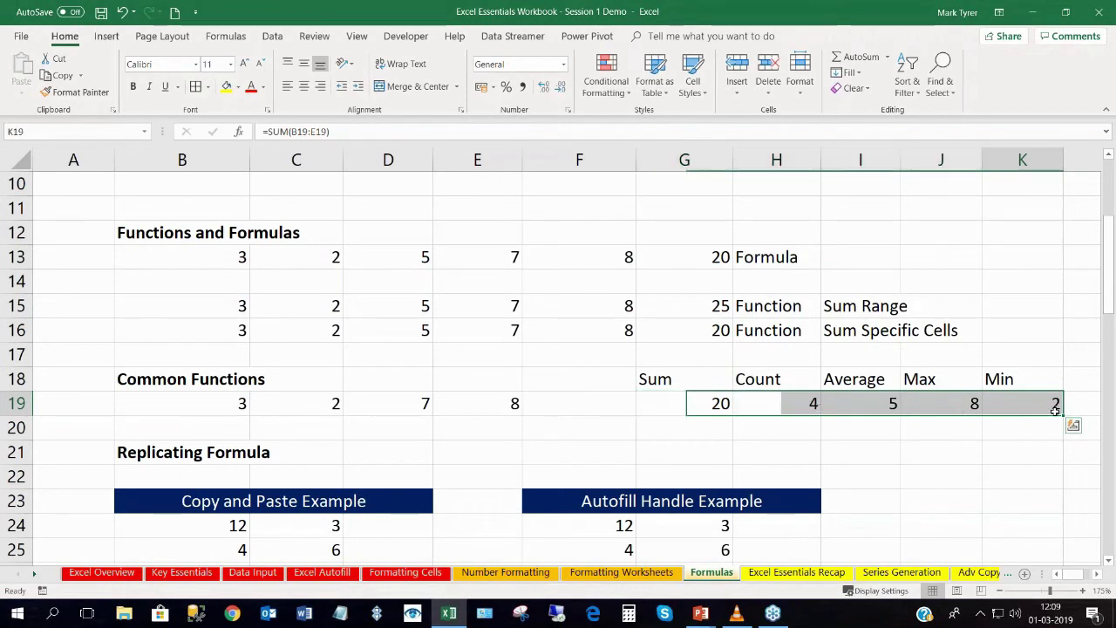
double_click(697, 403)
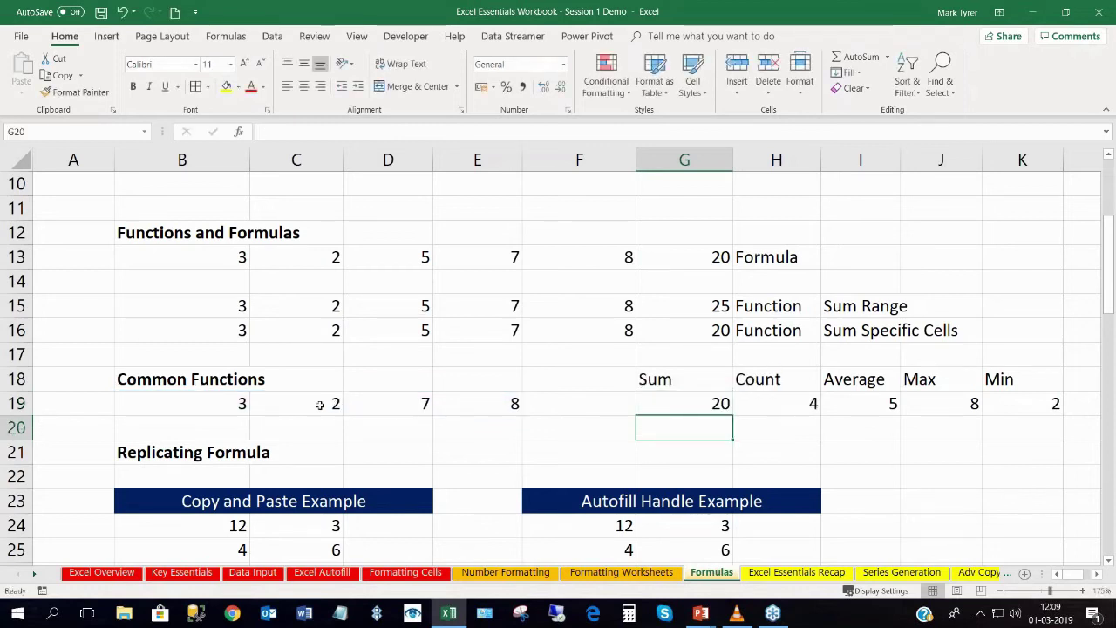
Change C19 from 2 to 0 so the results recalculate to Sum 18 and Min 0.
left_click(312, 405)
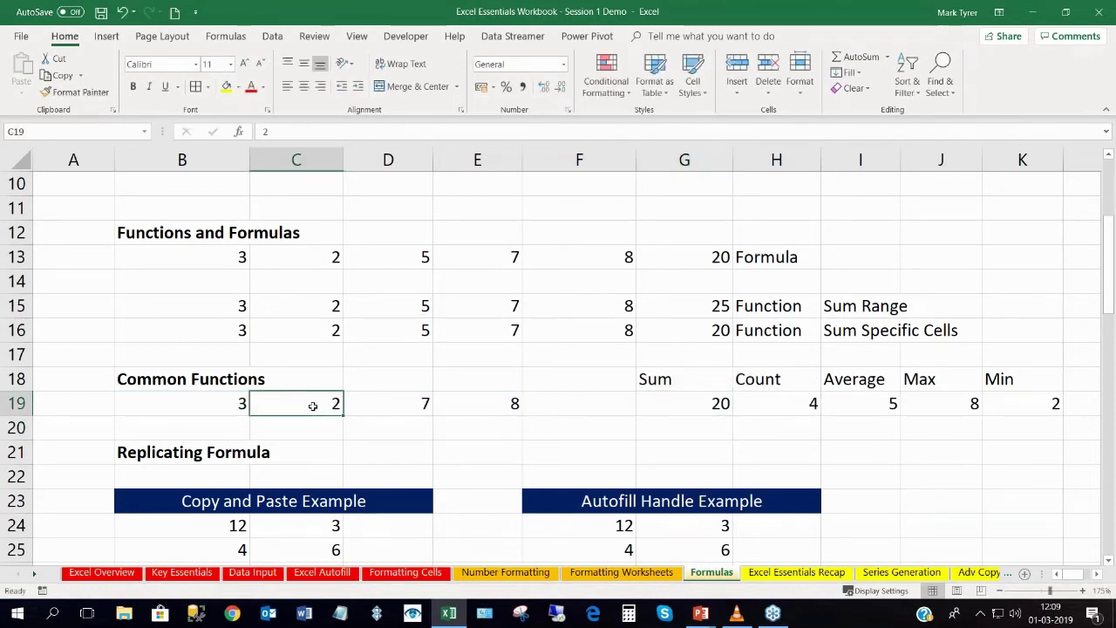
key("Delete")
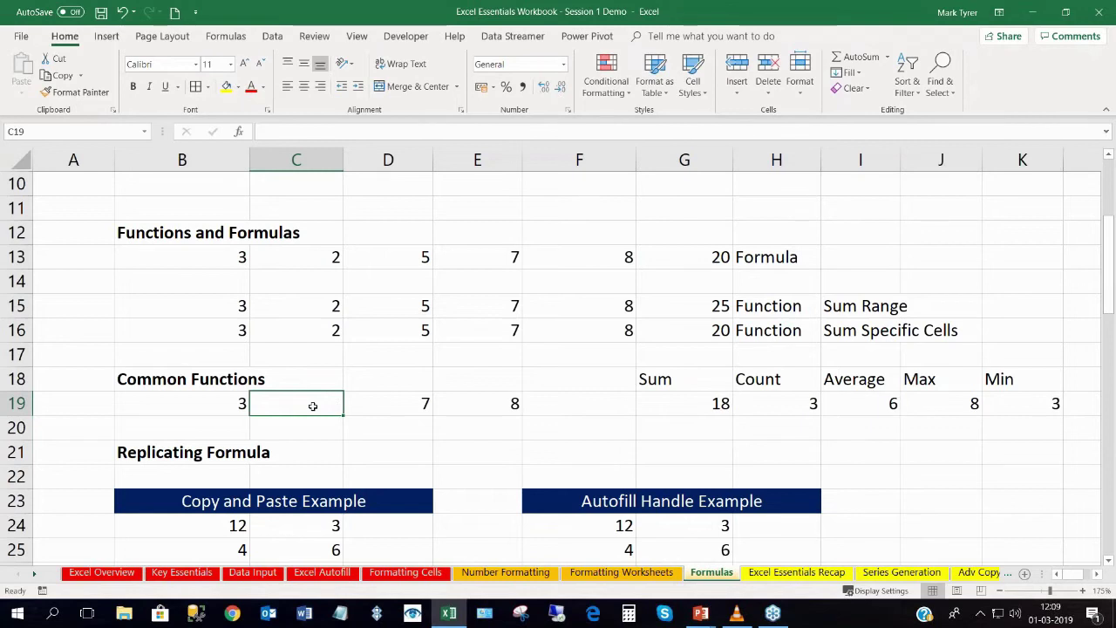
type("0")
key("Return")
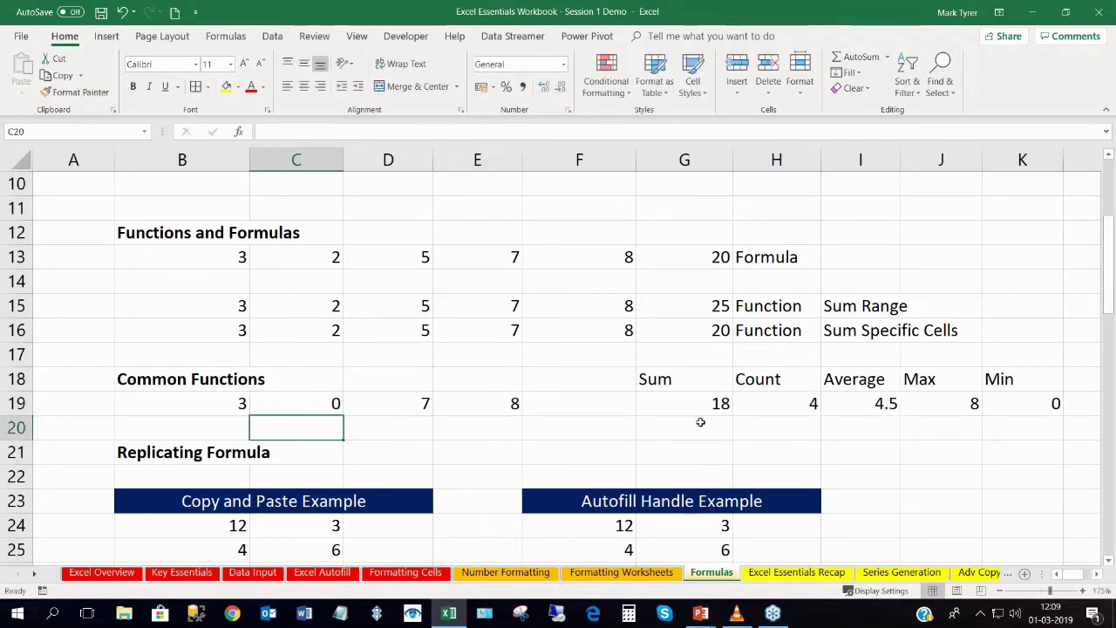
left_click(321, 403)
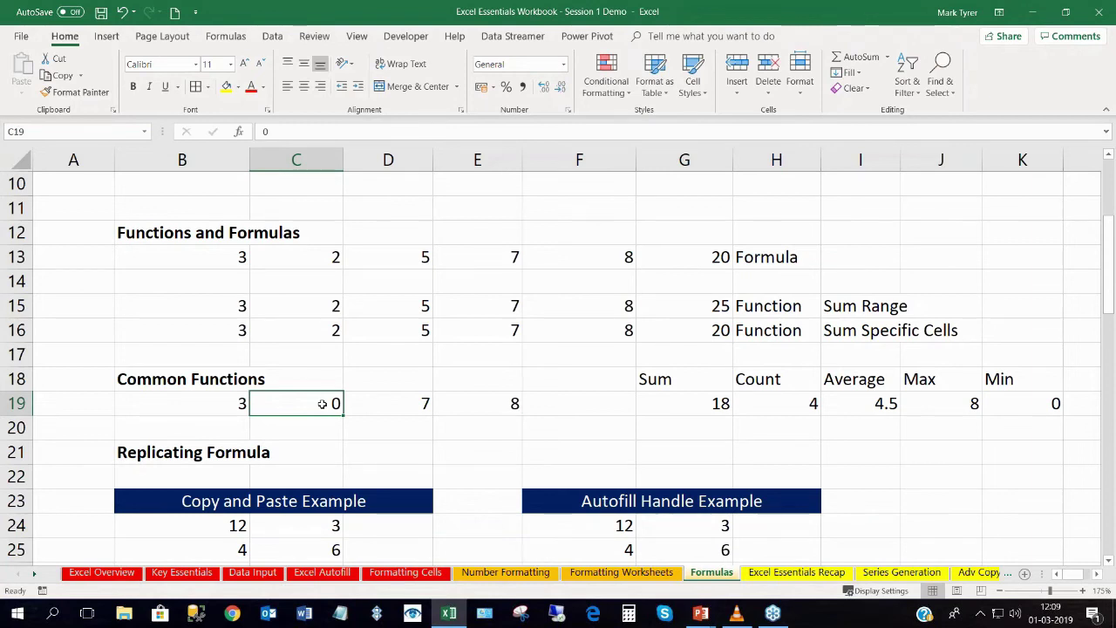
Scroll down to the Recap exercise table and The IF Function heading.
scroll(363, 401, "down", 4)
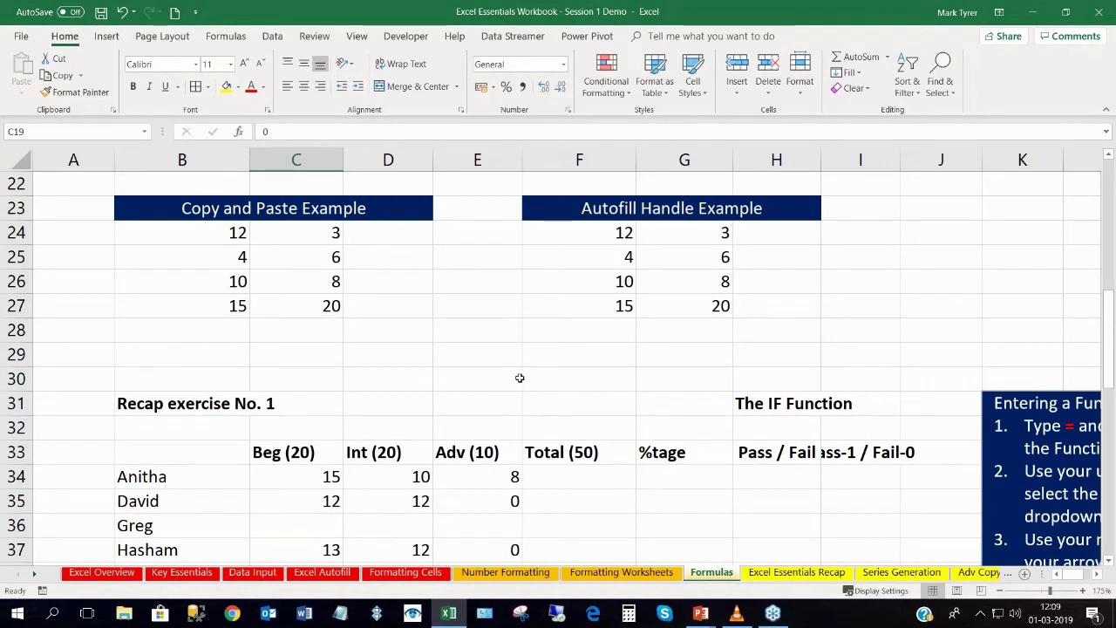
scroll(519, 377, "down", 3)
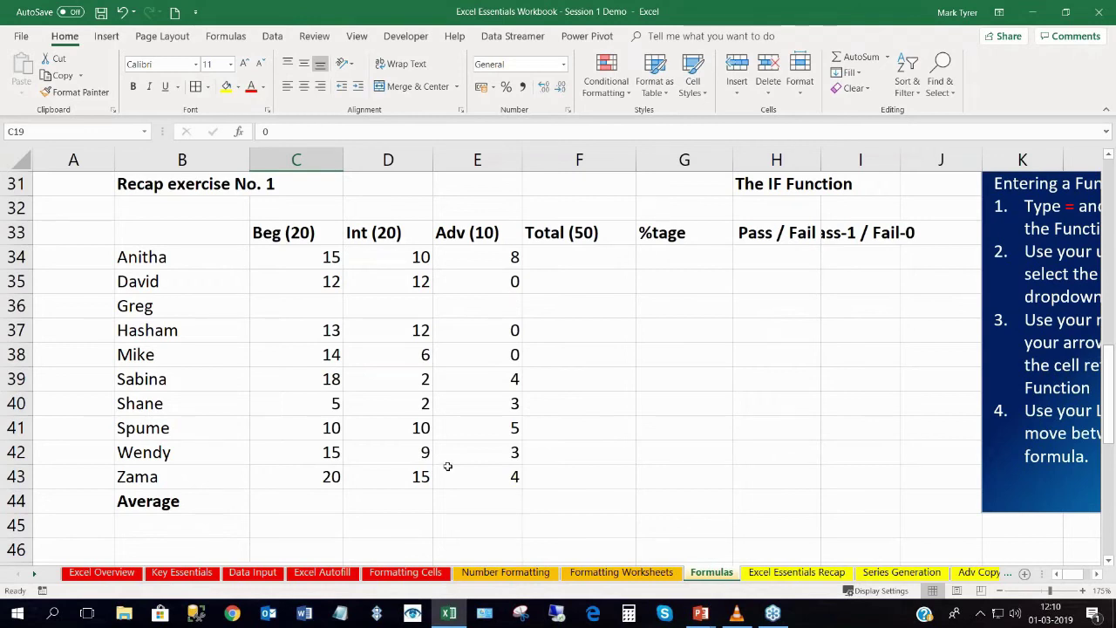
scroll(447, 466, "up", 1)
left_click(747, 253)
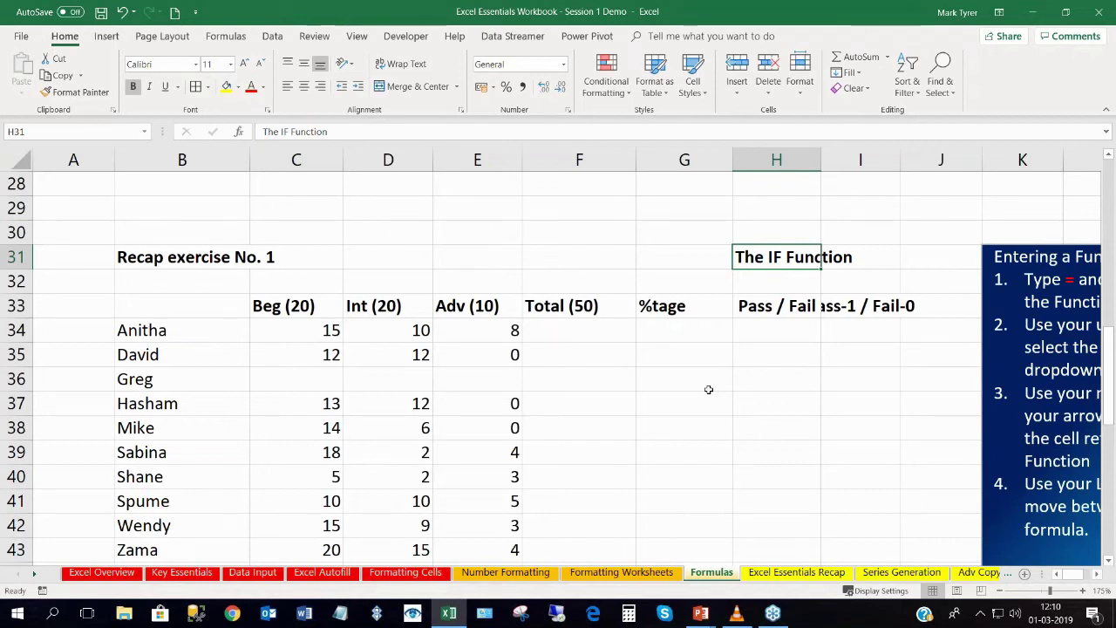
left_click(34, 574)
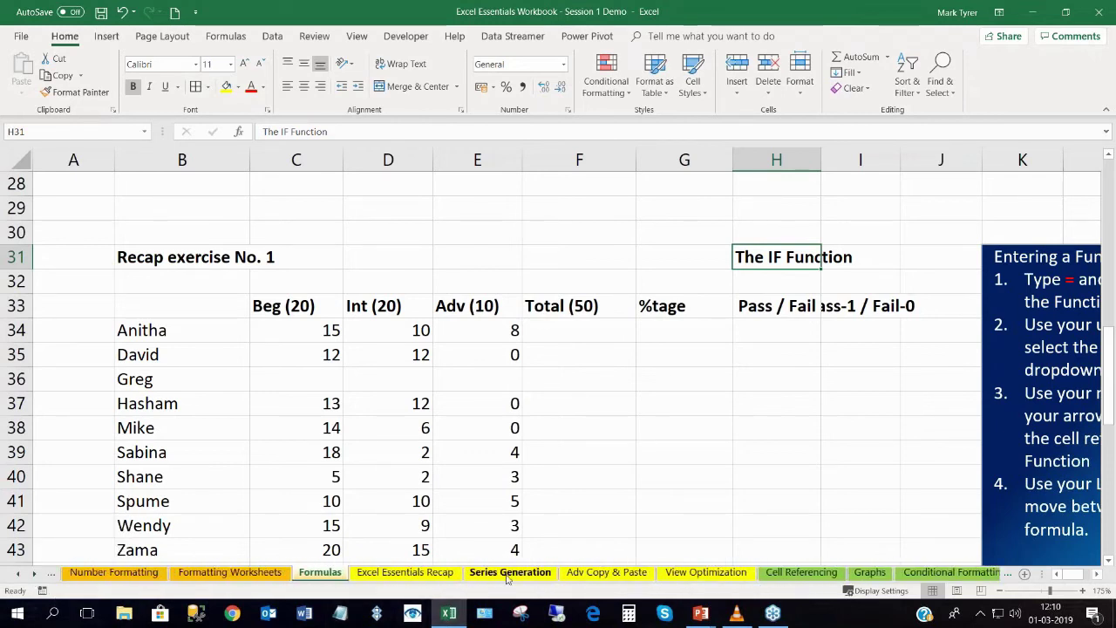
On the Series Generation sheet, fill dates down from C3 and set Week 2 to 08-03-2019.
left_click(509, 571)
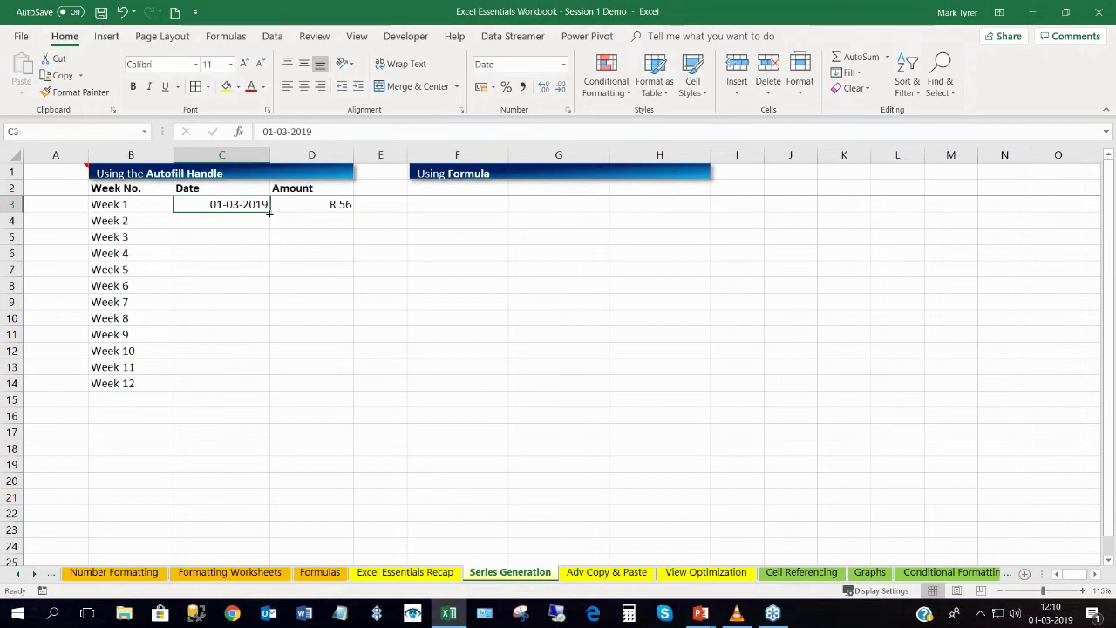
double_click(270, 212)
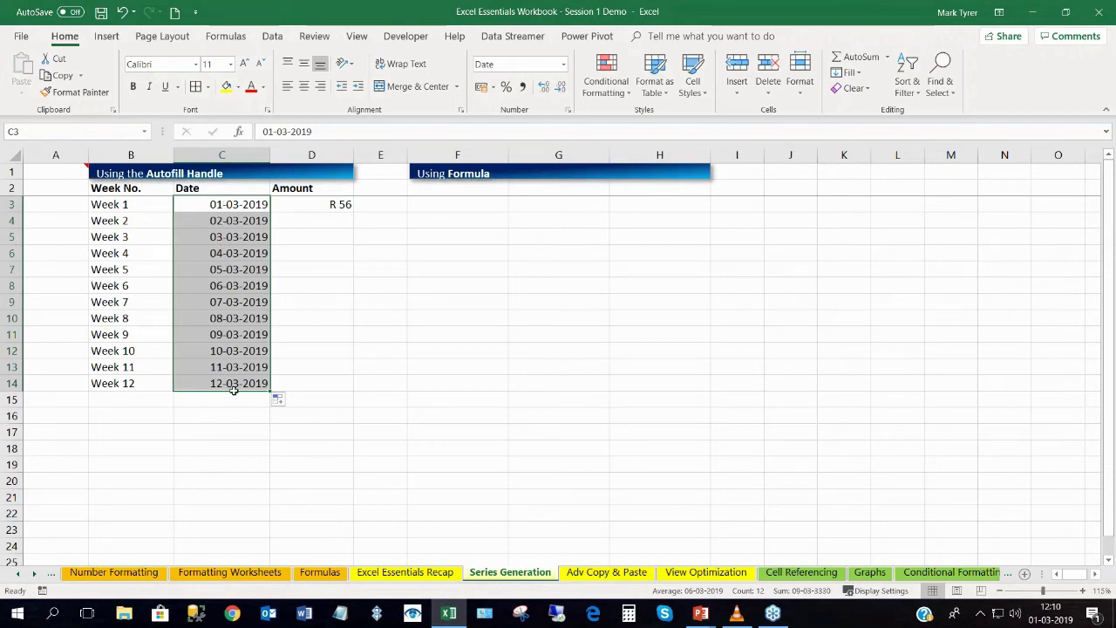
double_click(220, 220)
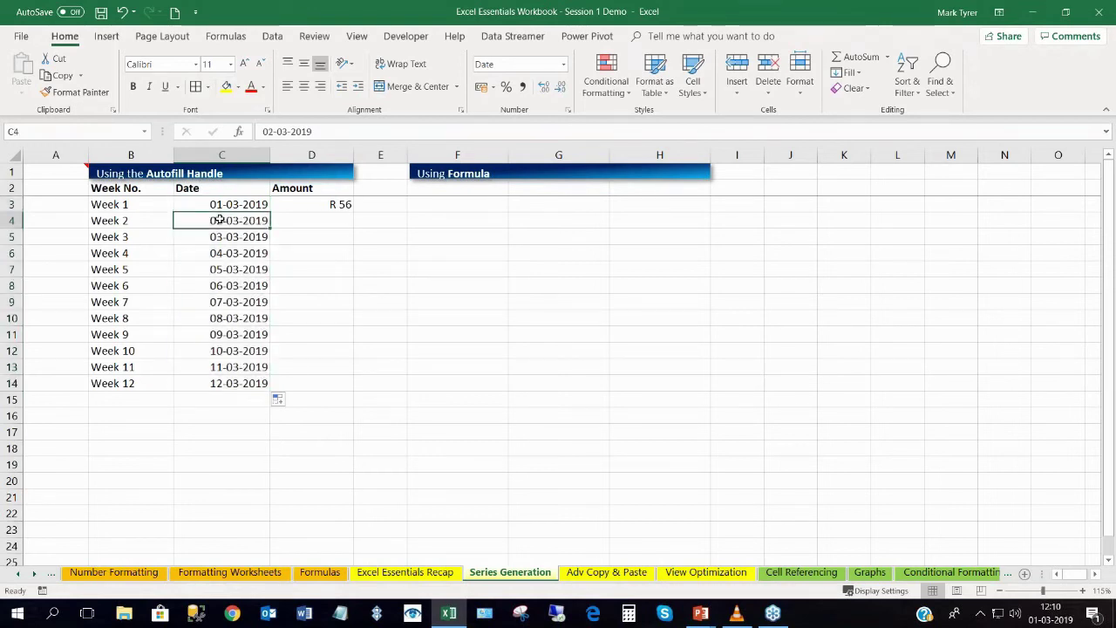
type("8")
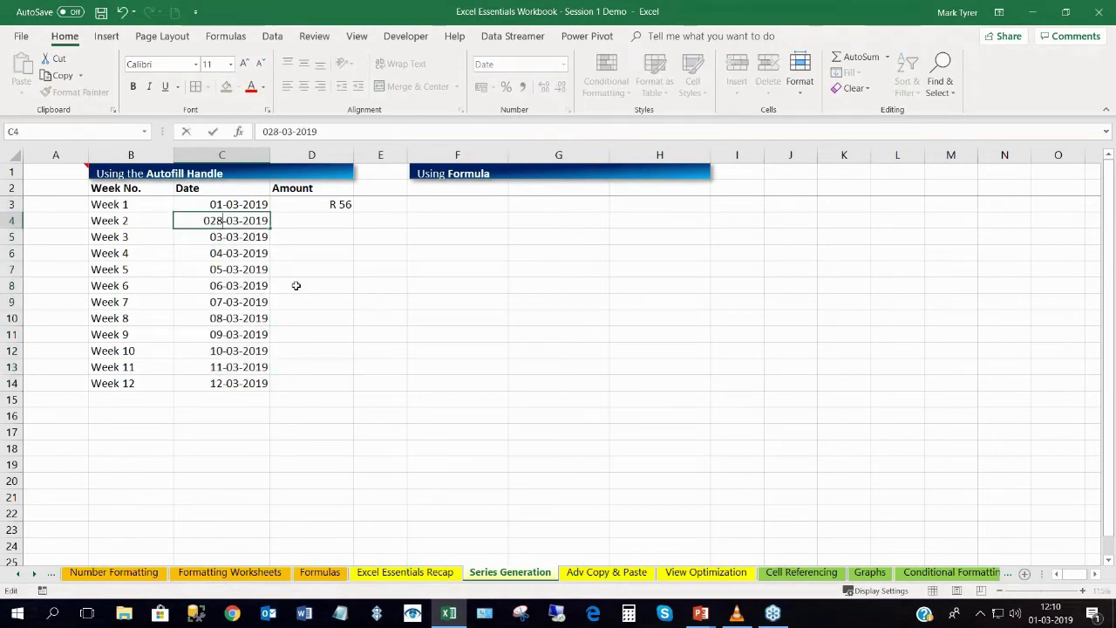
key("BackSpace")
key("BackSpace")
type("8")
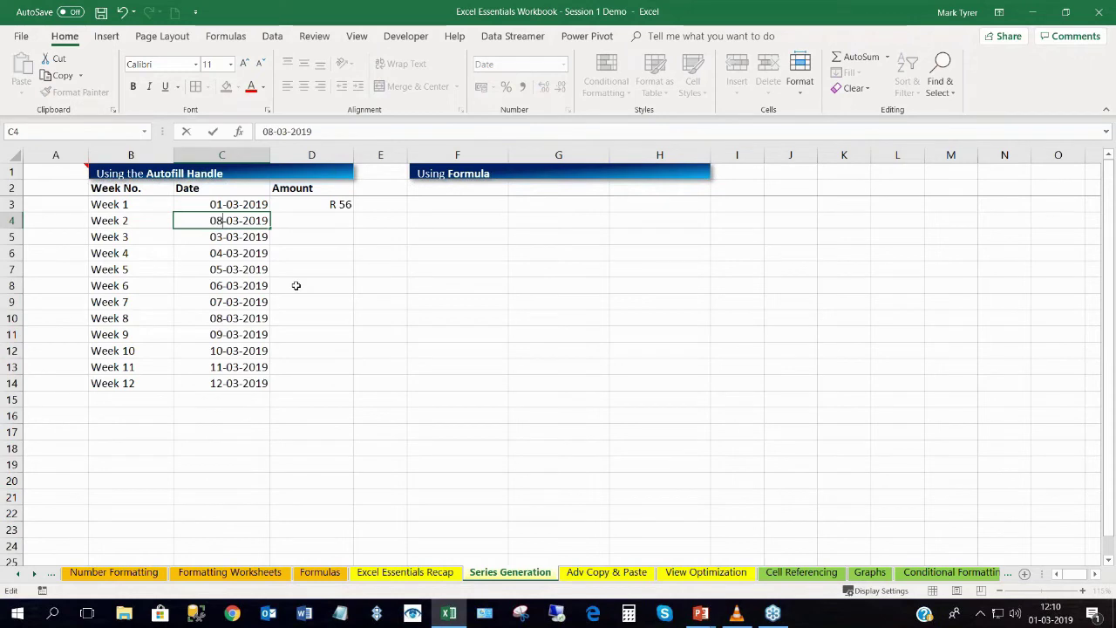
key("Return")
left_click(228, 204)
left_click_drag(228, 204, 270, 388)
left_click_drag(222, 204, 214, 384)
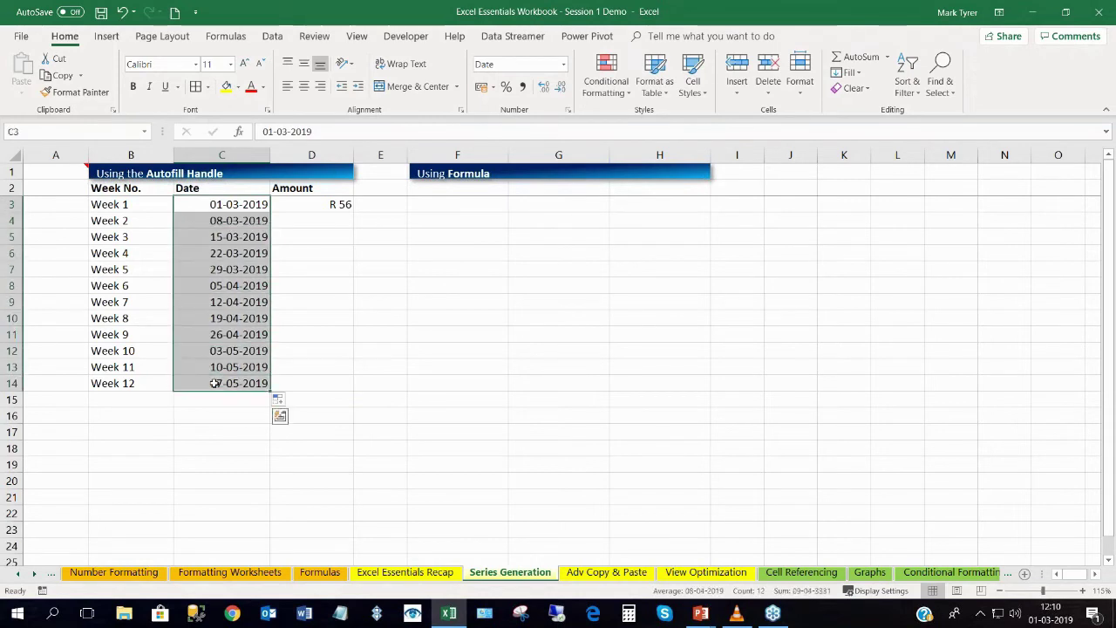
left_click(225, 251)
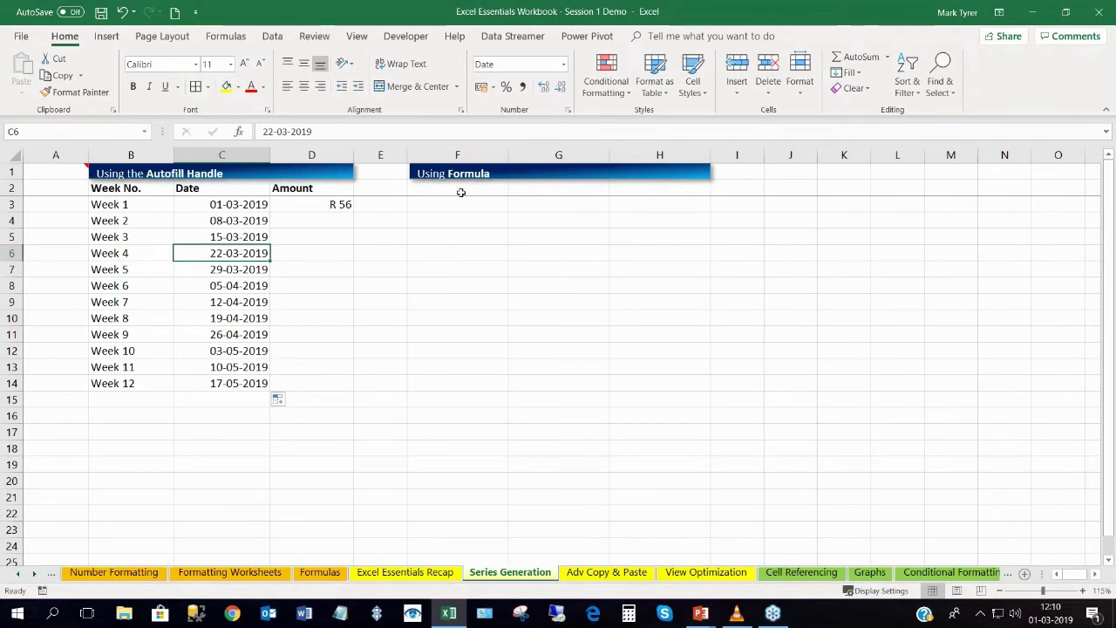
left_click(605, 572)
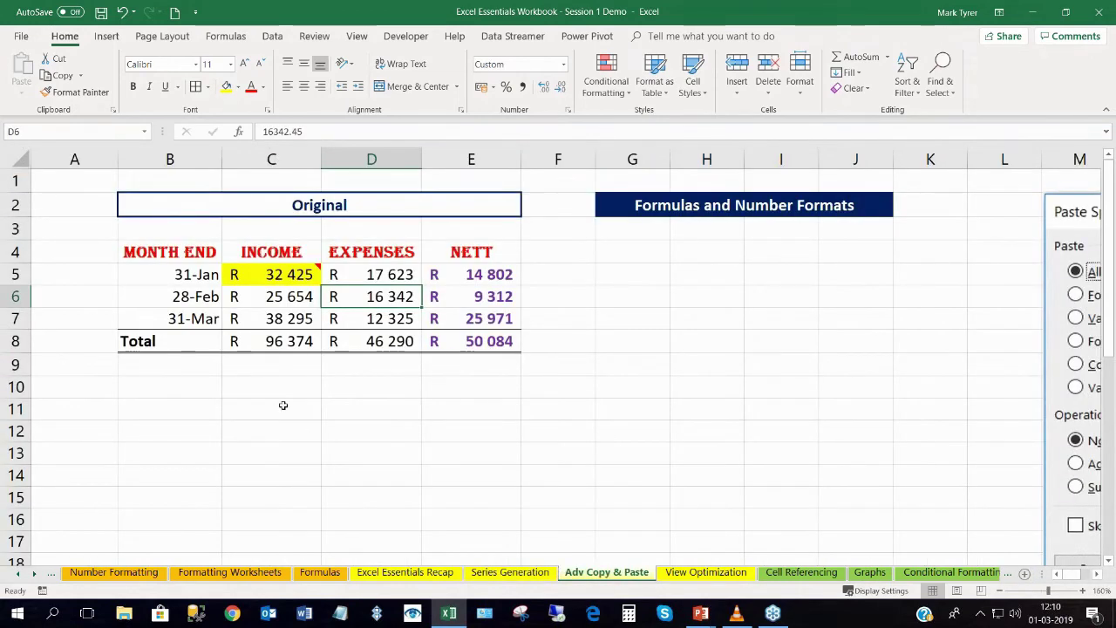
Copy the income table B4:E8 into G4, then undo the plain paste.
left_click(285, 300)
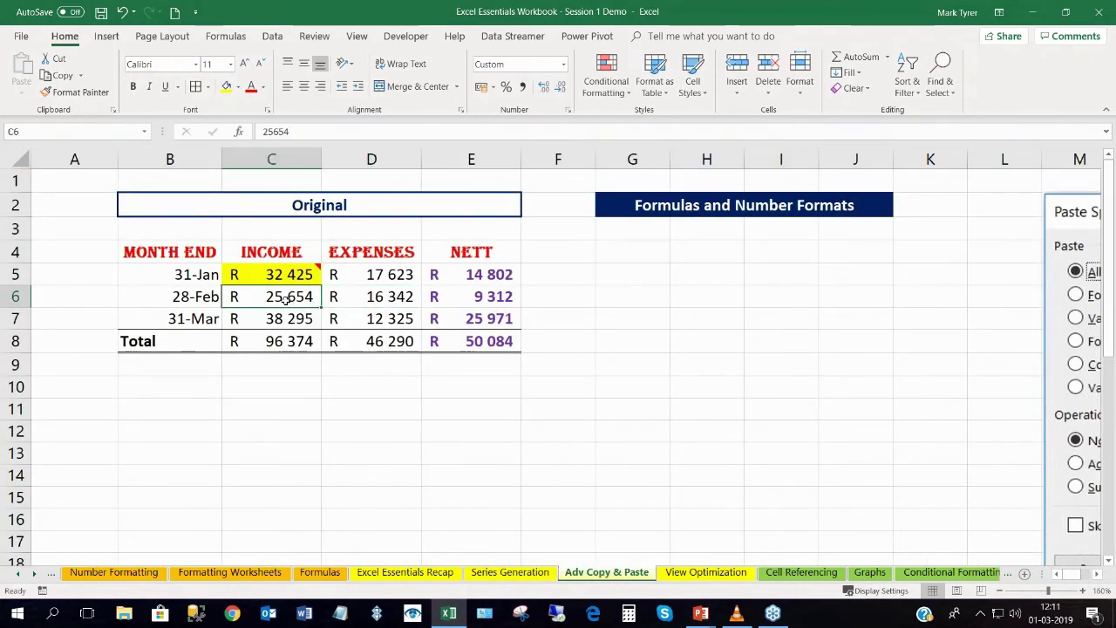
key("ctrl+a")
key("ctrl+c")
left_click(630, 251)
key("ctrl+v")
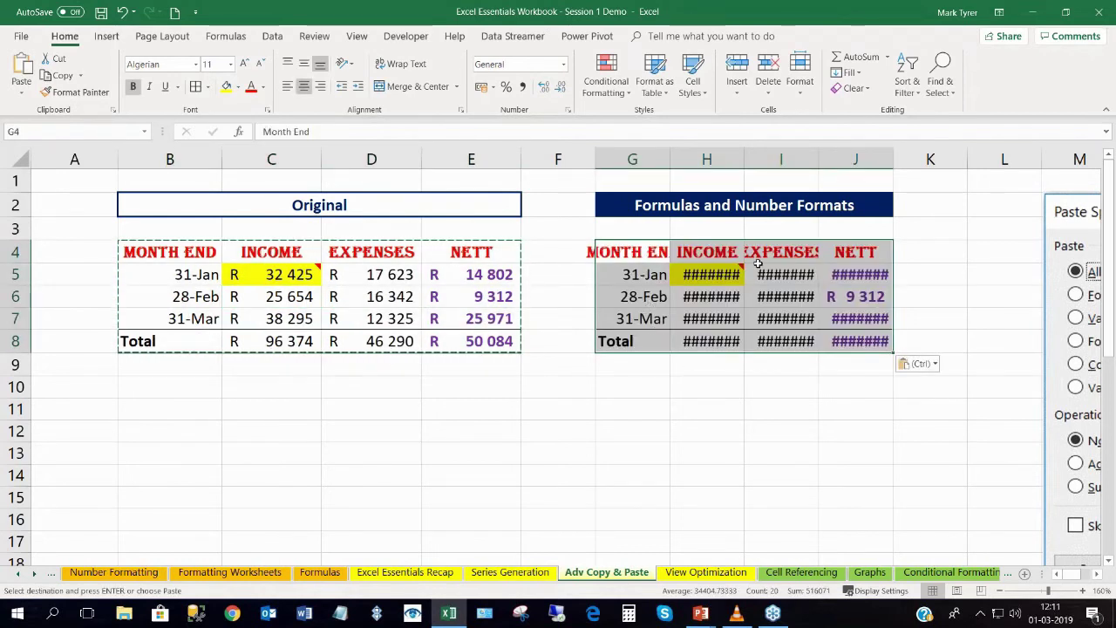
key("ctrl+z")
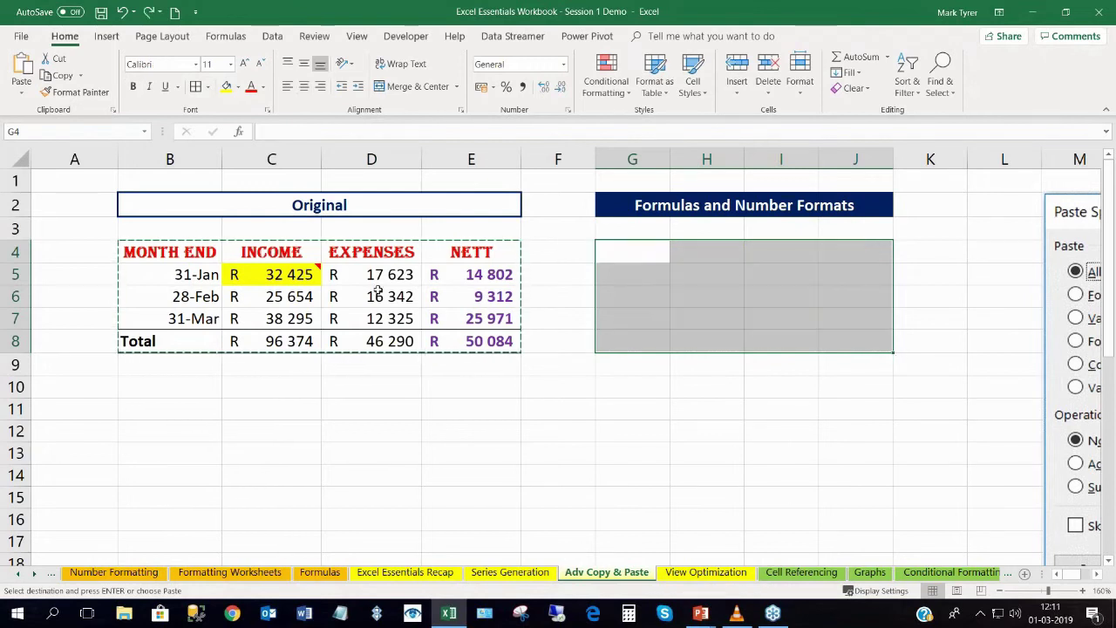
Paste Special the income table into G4:J8 with formulas and number formats only.
left_click(356, 276)
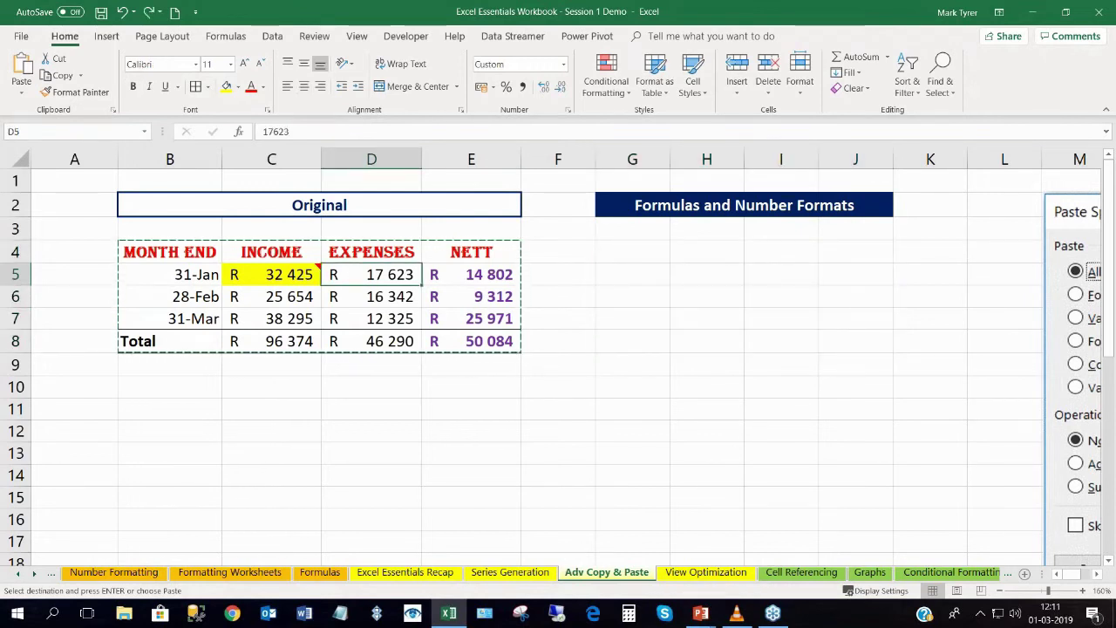
key("ctrl+a")
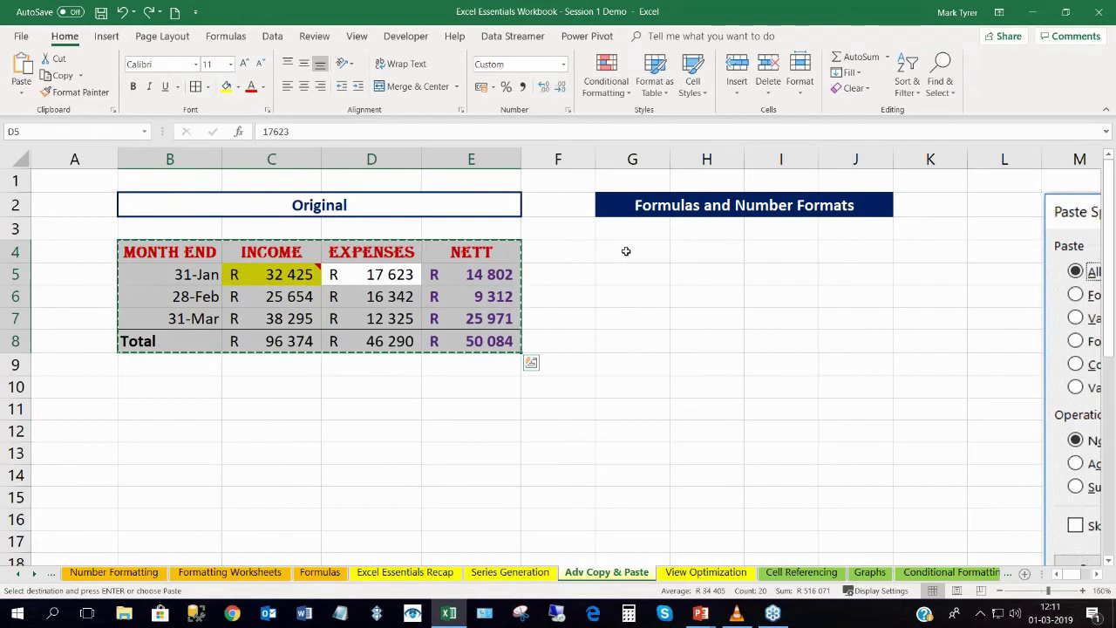
left_click(625, 251)
right_click(625, 251)
left_click(667, 333)
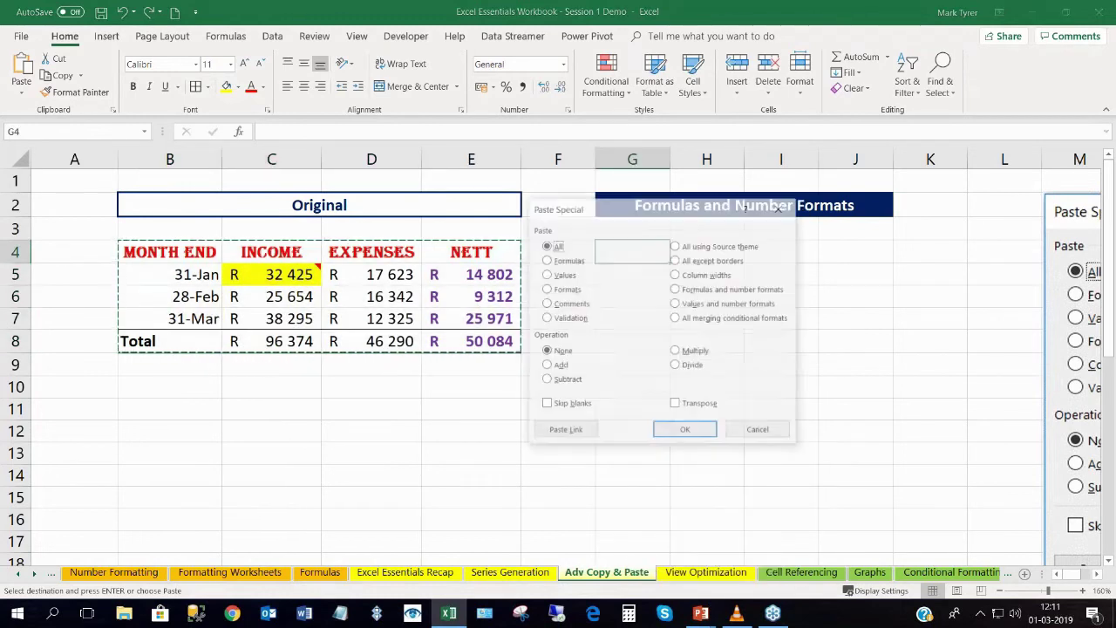
left_click(685, 290)
left_click(686, 432)
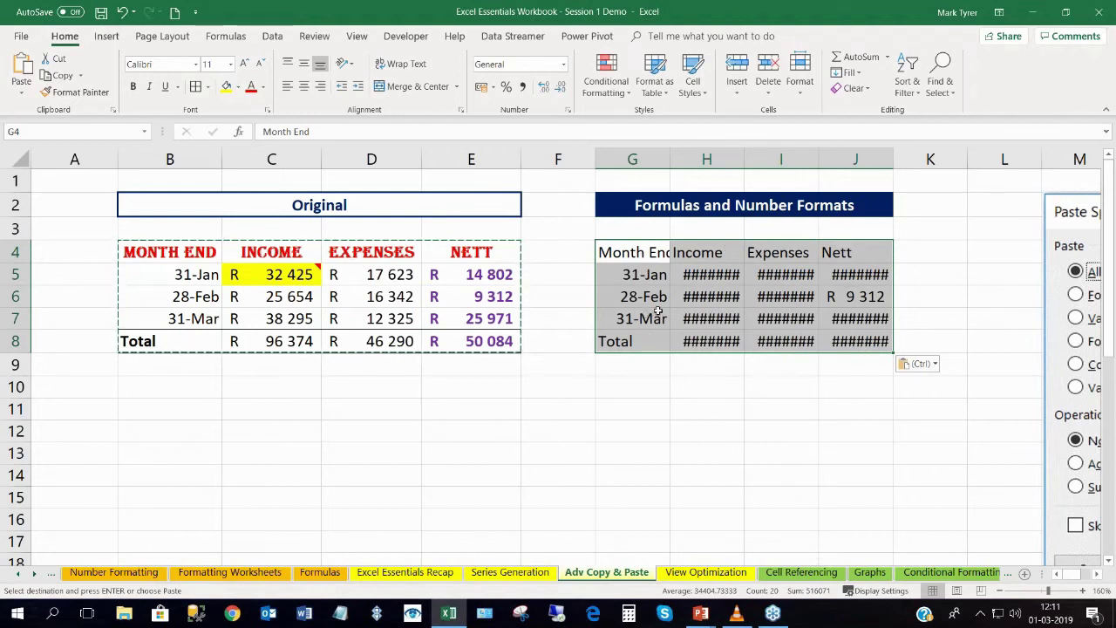
right_click(634, 255)
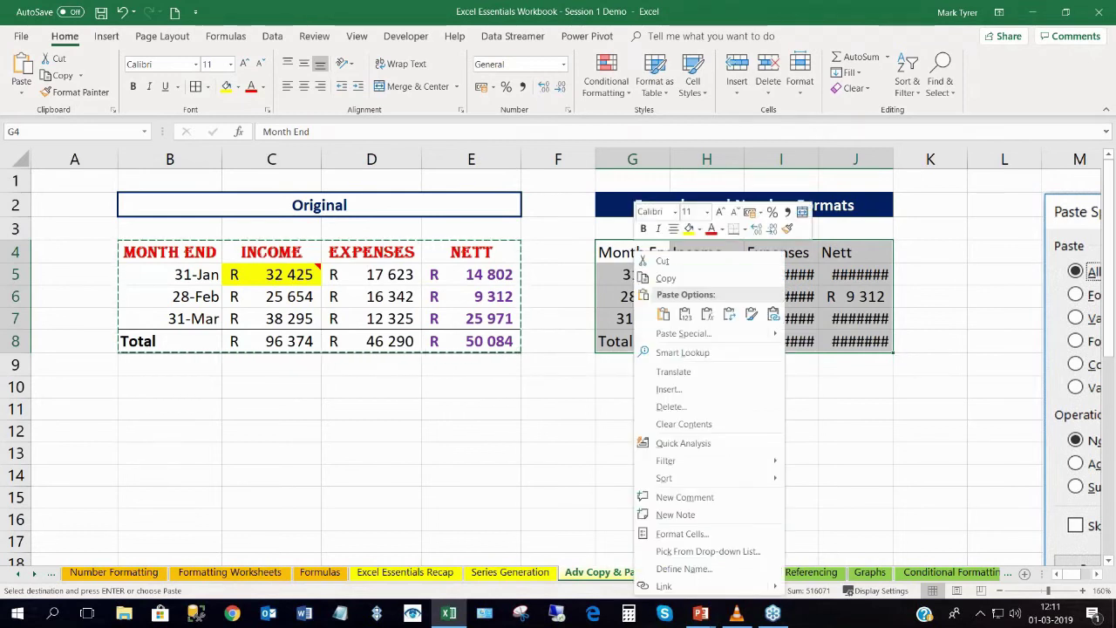
left_click(685, 333)
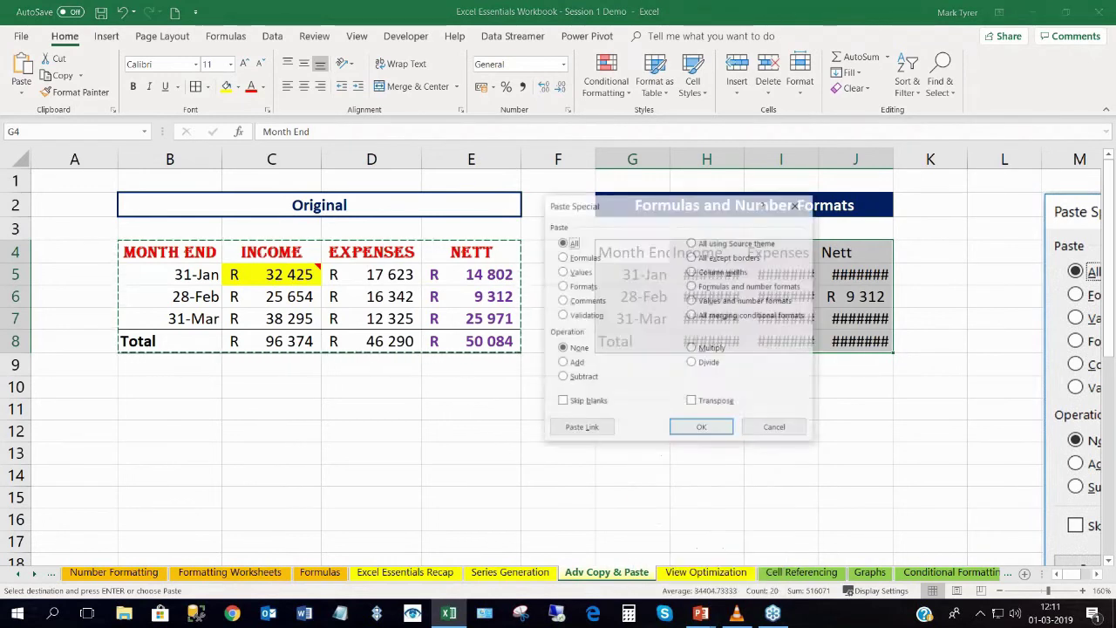
left_click(698, 286)
left_click(702, 428)
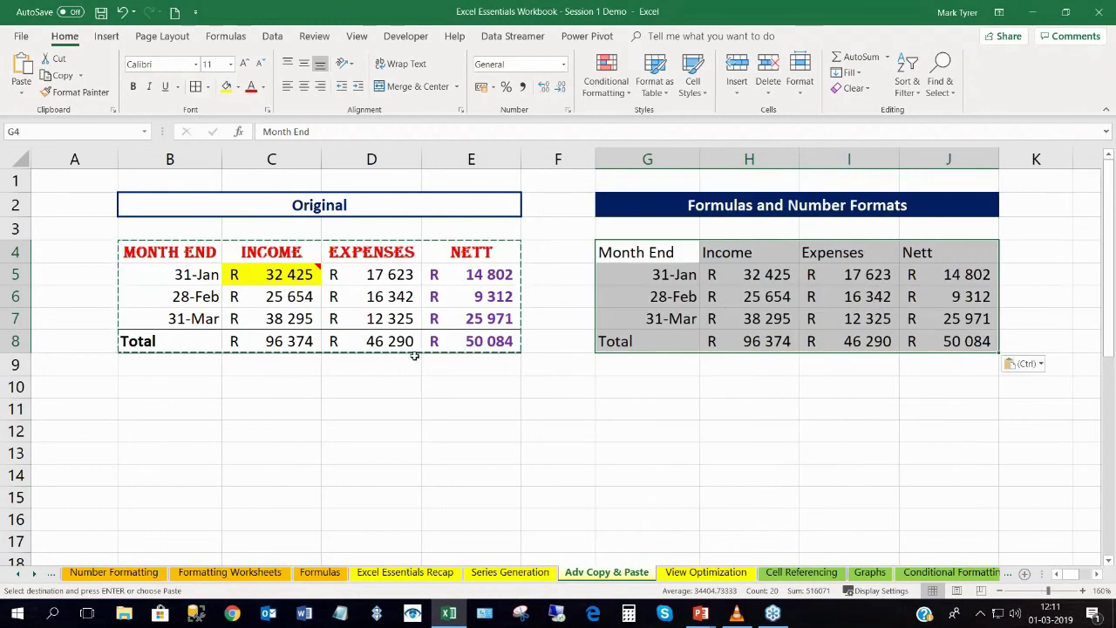
Check that J5 calculates Nett with the formula =H5-I5.
left_click(958, 275)
key("F2")
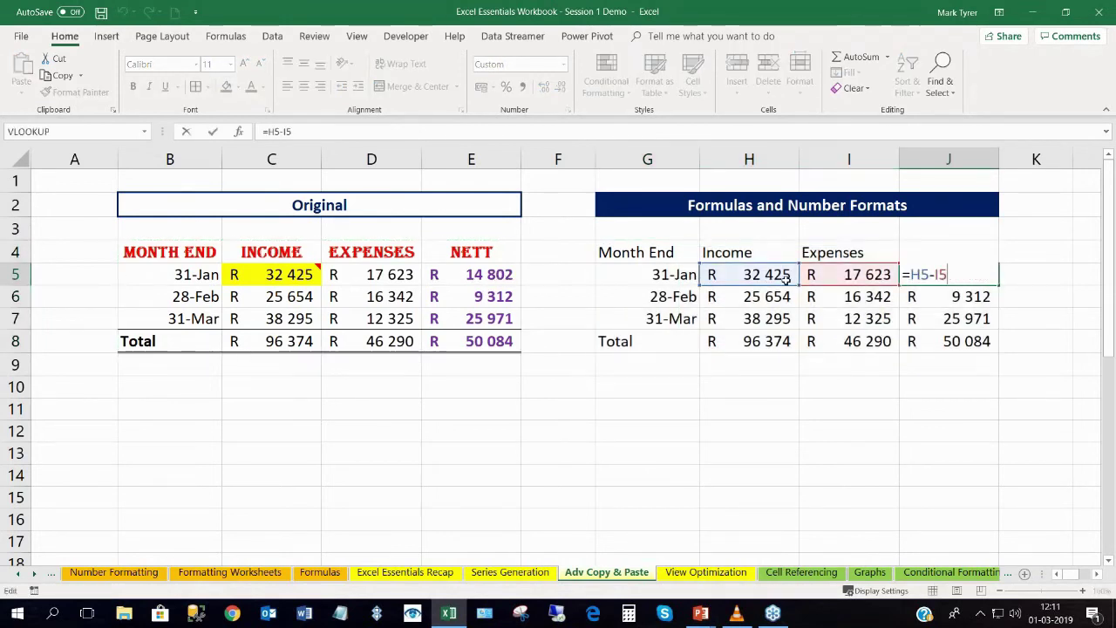
key("Return")
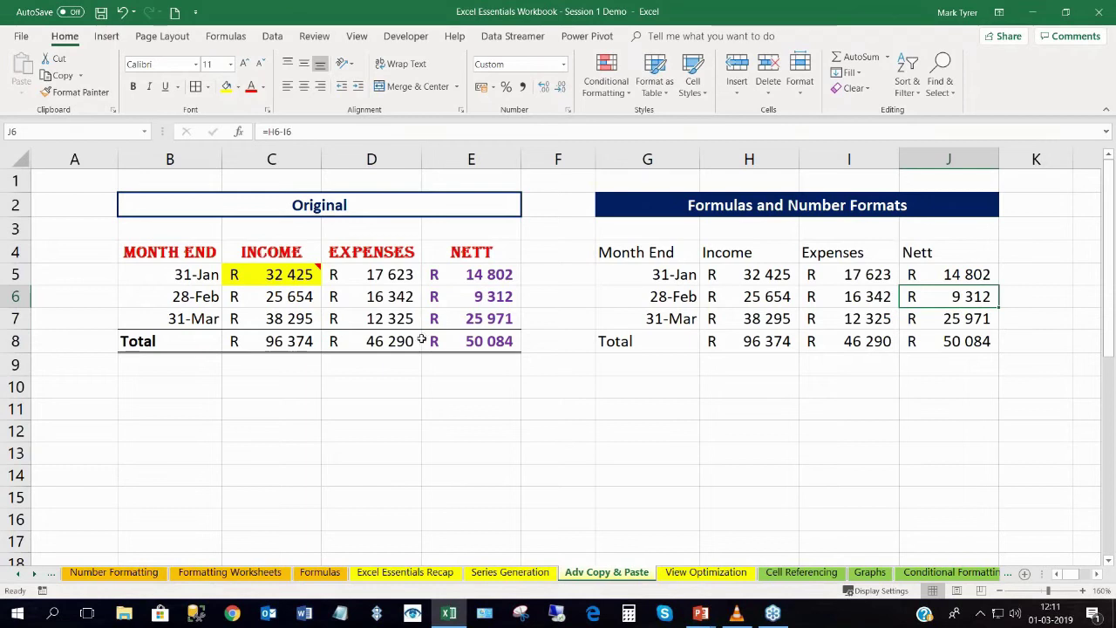
left_click(35, 579)
left_click(35, 579)
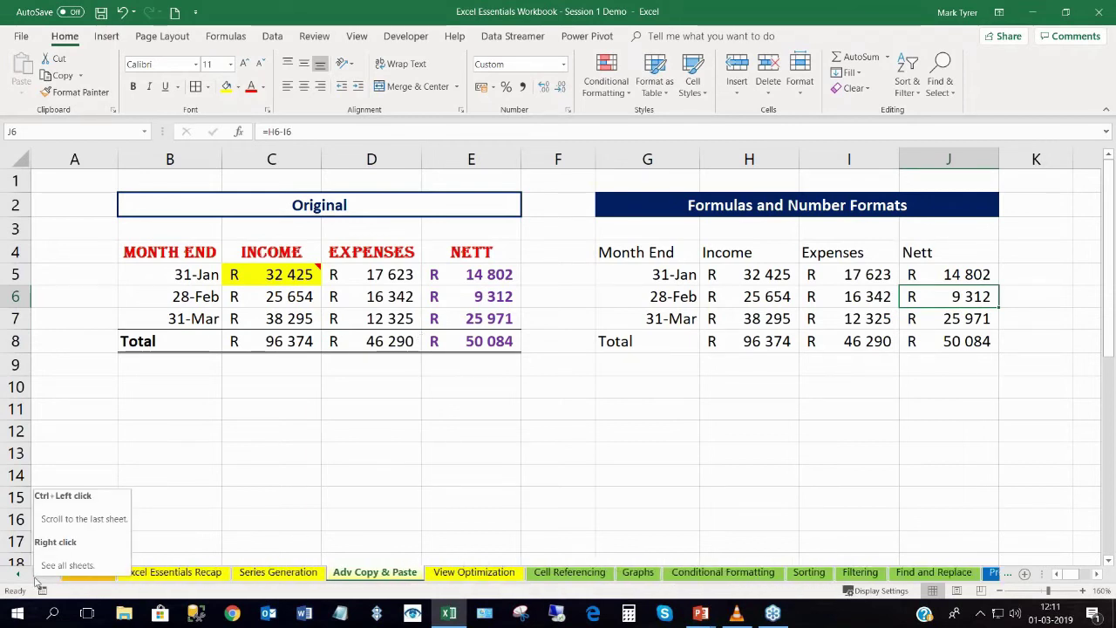
Go to the Cell Referencing sheet and inspect the percentage formula in D11.
left_click(35, 577)
left_click(35, 577)
left_click(35, 577)
left_click(35, 577)
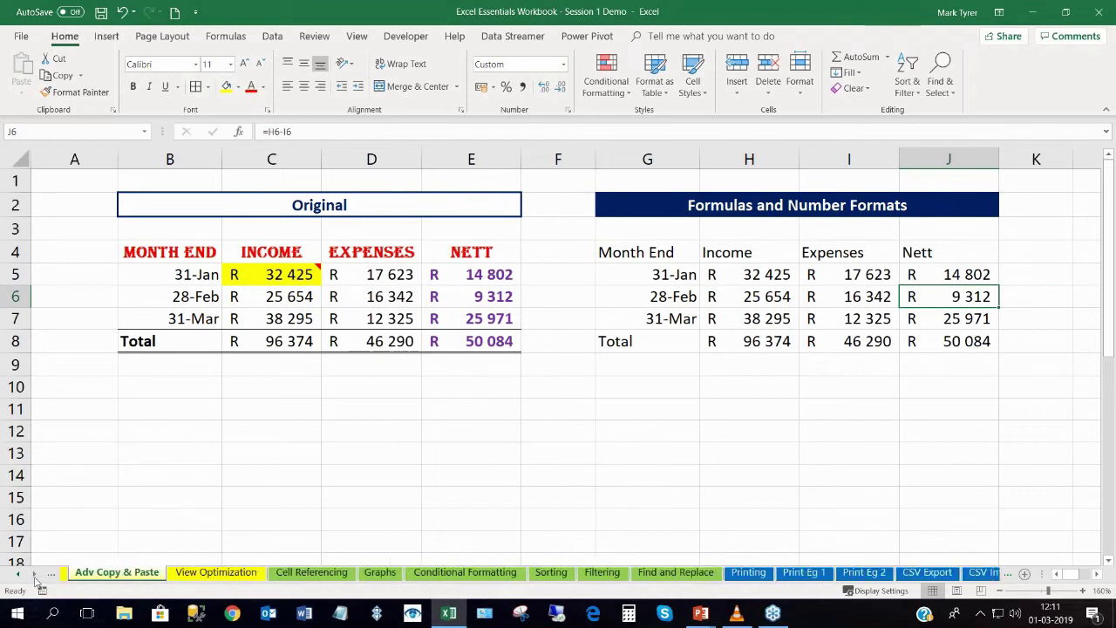
left_click(312, 573)
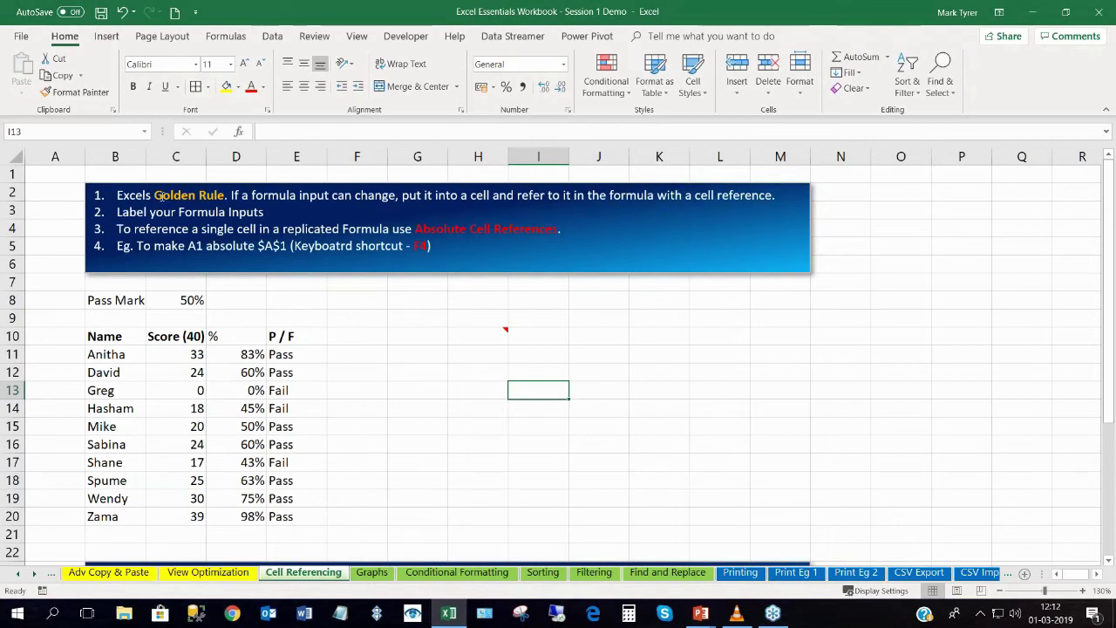
left_click(242, 356)
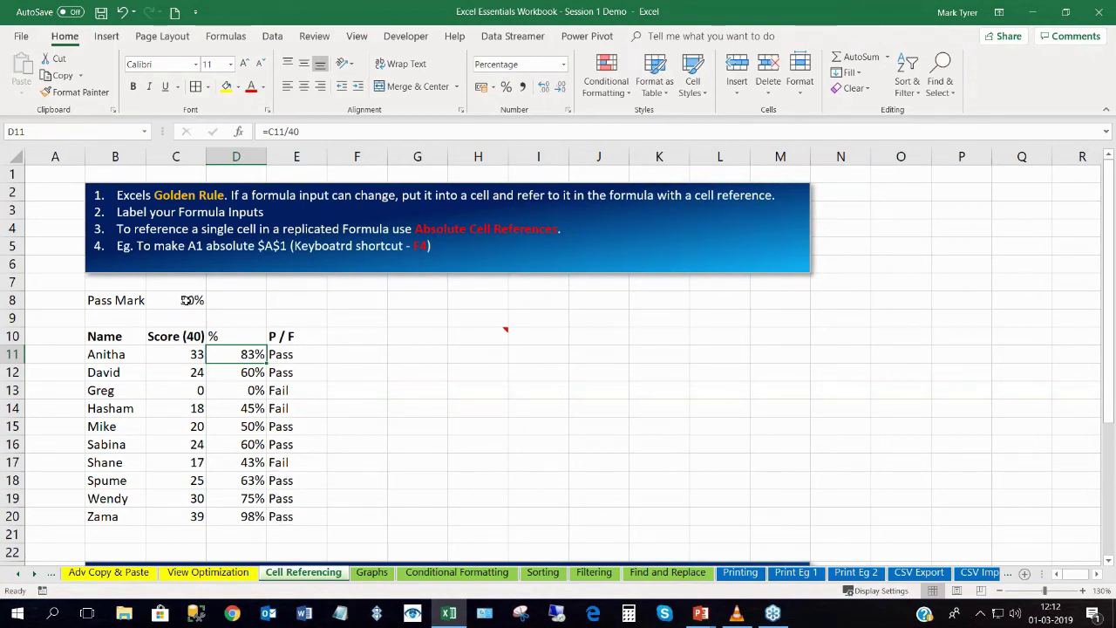
Lower the Pass Mark in C8 from 50% to 40%.
double_click(186, 301)
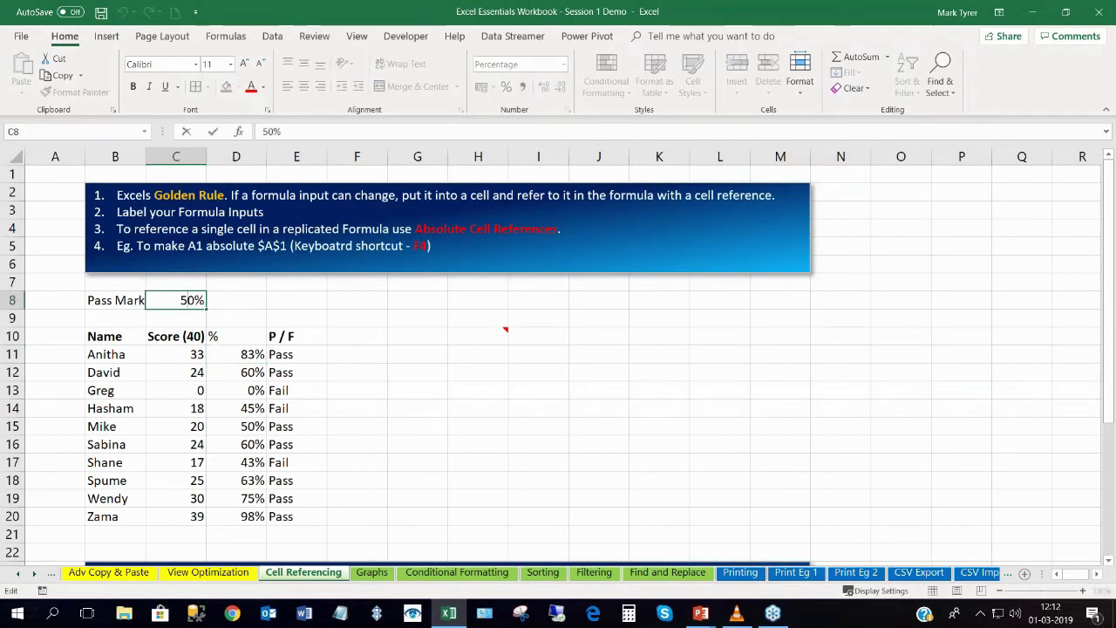
key("BackSpace")
type("4")
key("Return")
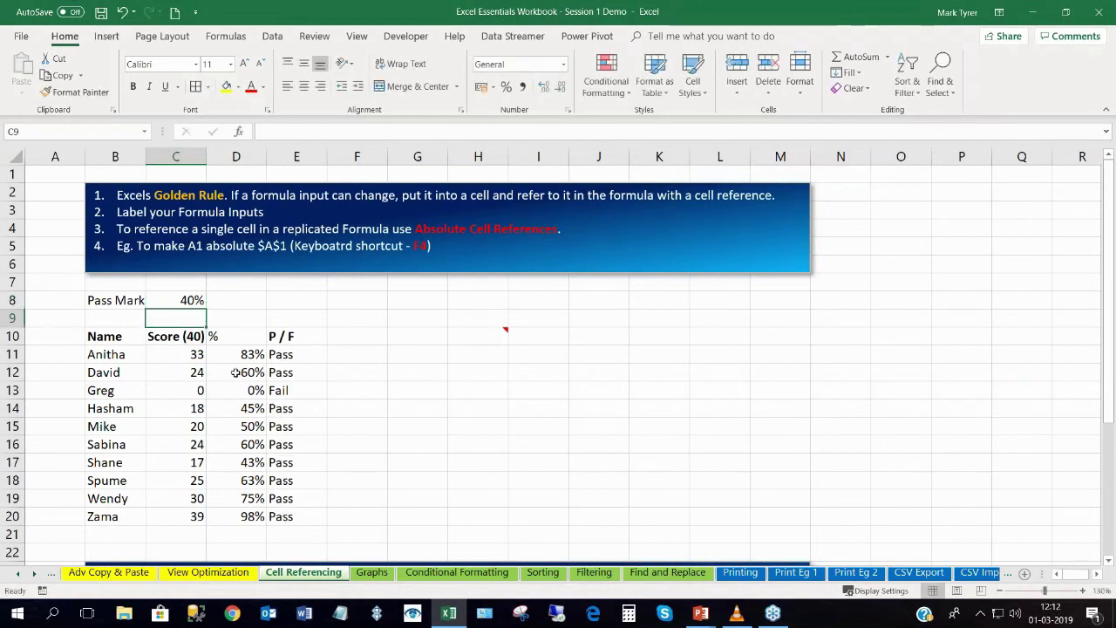
left_click(190, 300)
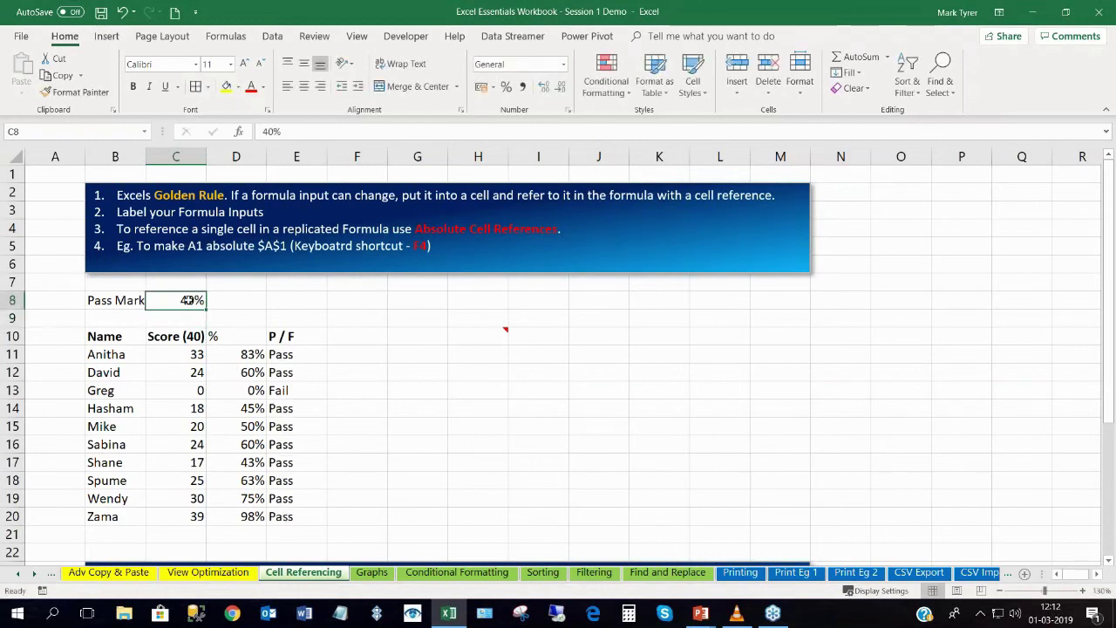
Inspect the IF formula behind the P / F result in E11.
left_click(289, 357)
double_click(296, 353)
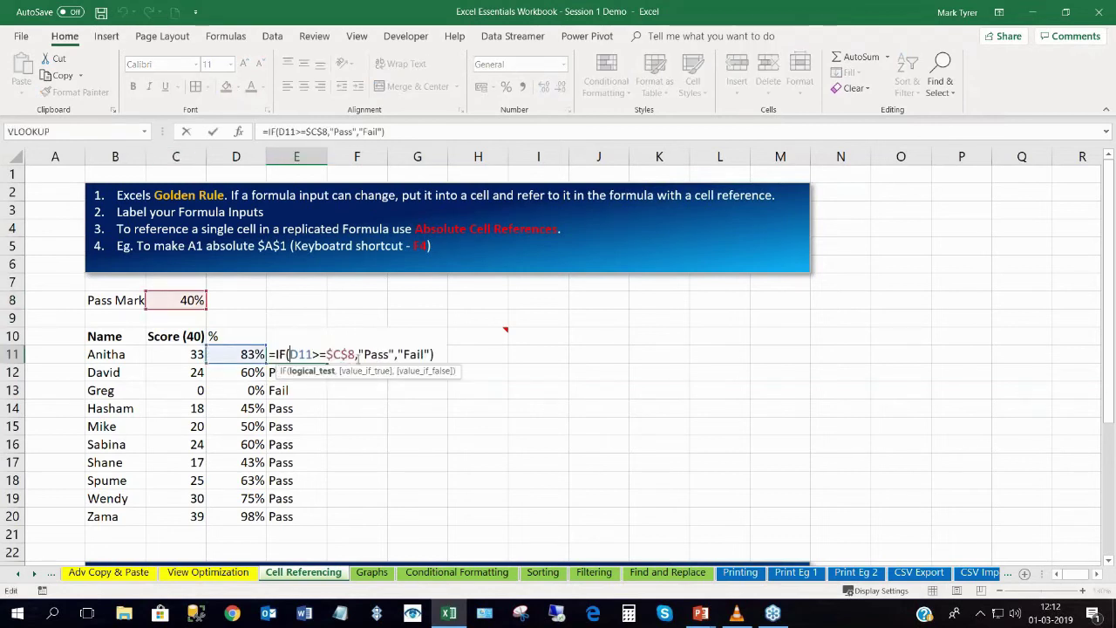
key("Return")
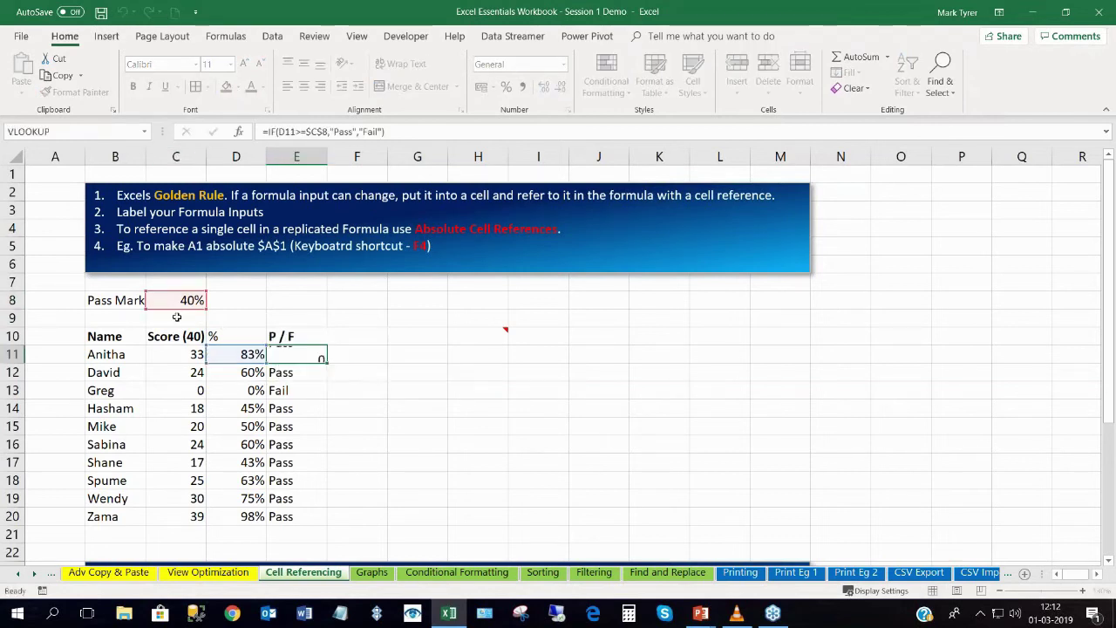
left_click(174, 300)
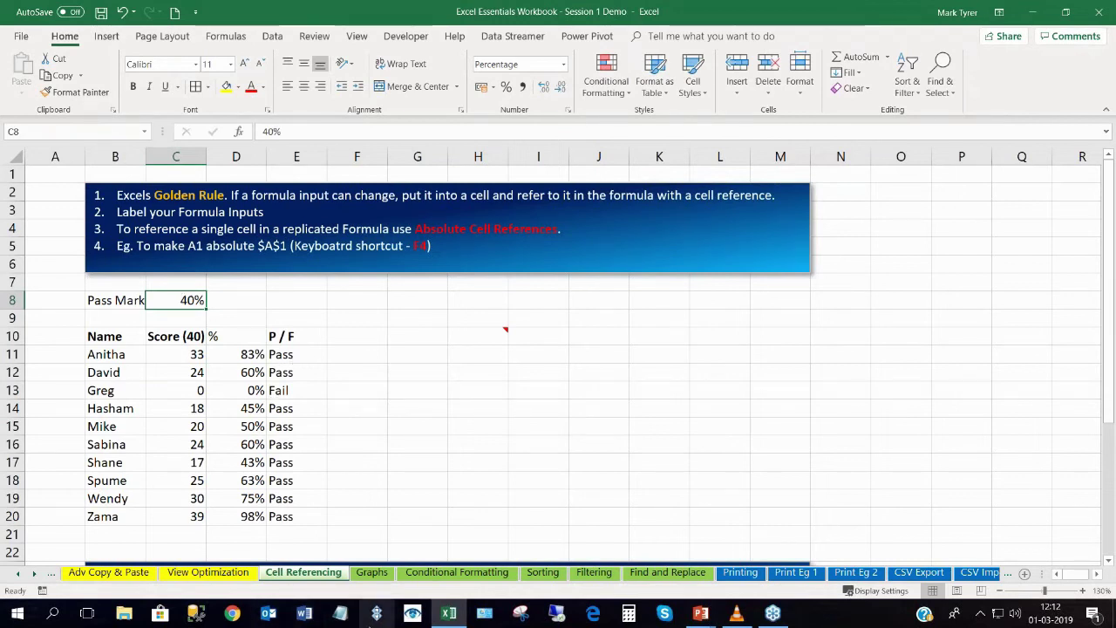
left_click(372, 572)
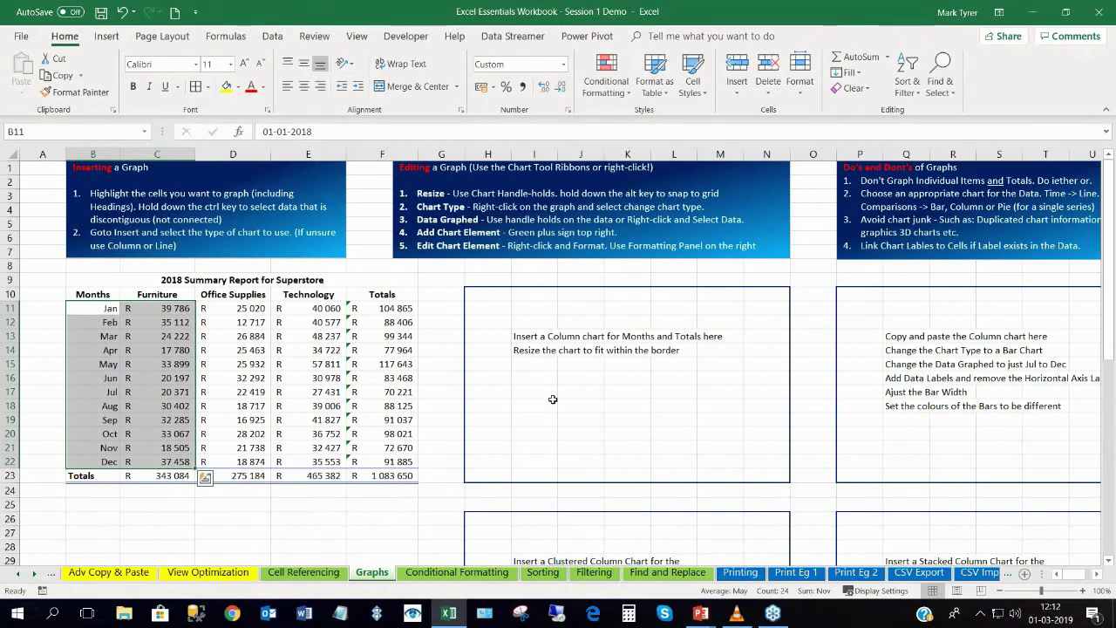
Select the Months column B10:B22 together with the Totals column F10:F22.
left_click(495, 297)
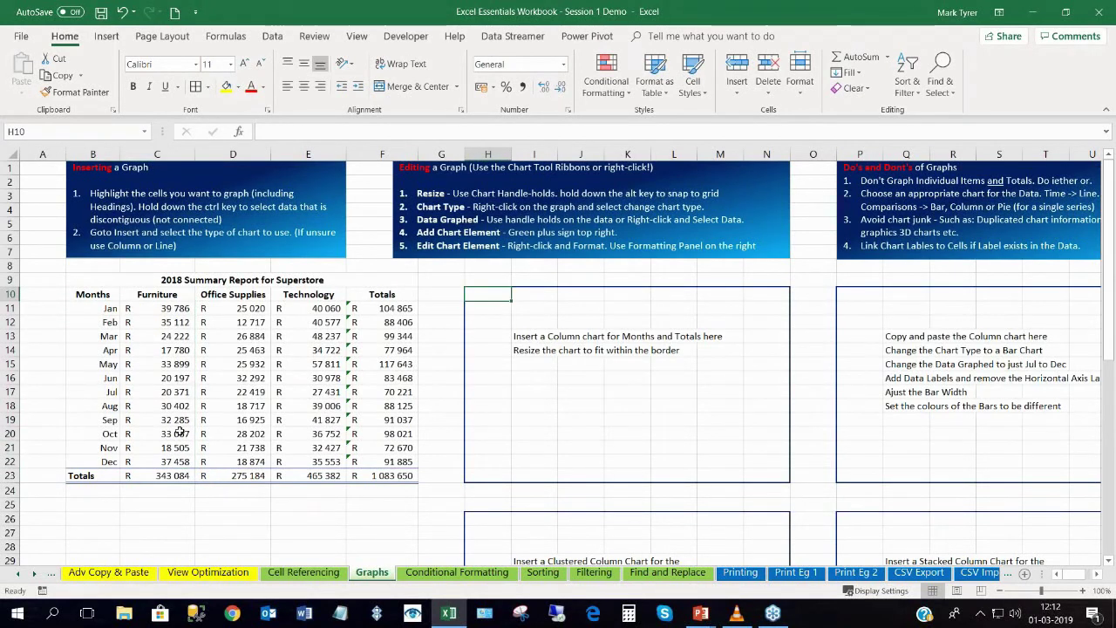
left_click_drag(94, 294, 102, 459)
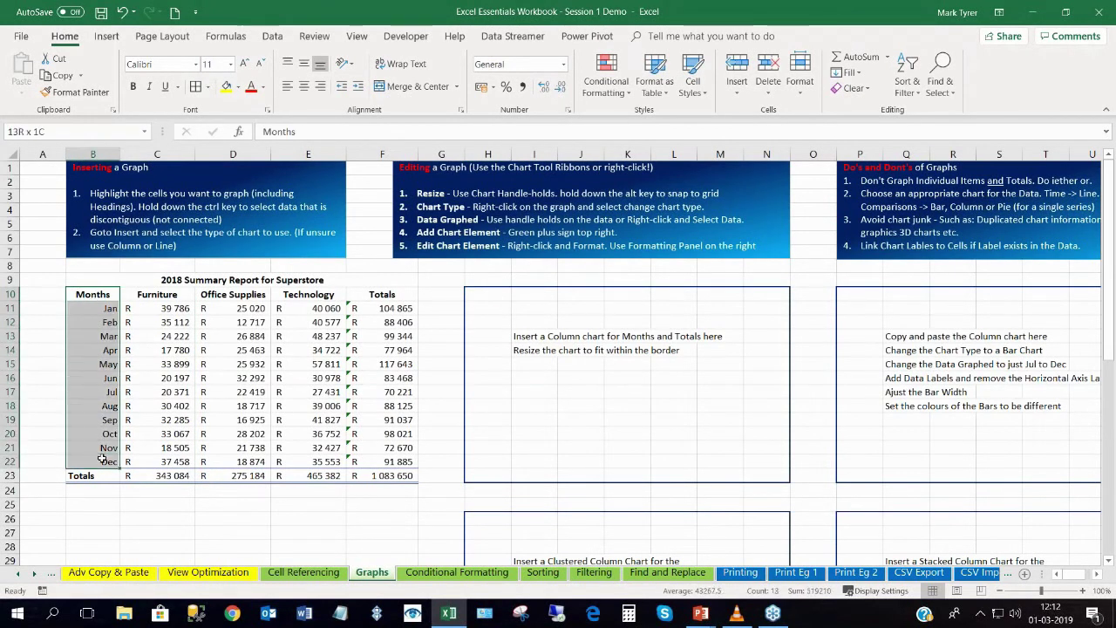
left_click(373, 295, "ctrl")
left_click_drag(382, 335, 405, 462)
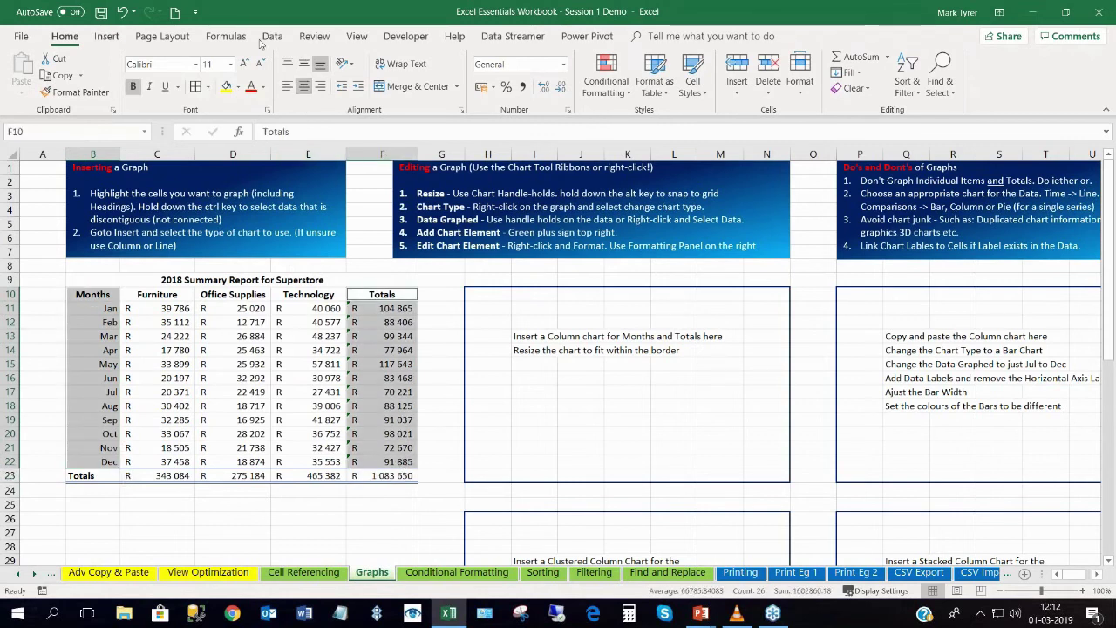
Insert a clustered column chart of the Totals and fit it inside the boxed area.
left_click(106, 35)
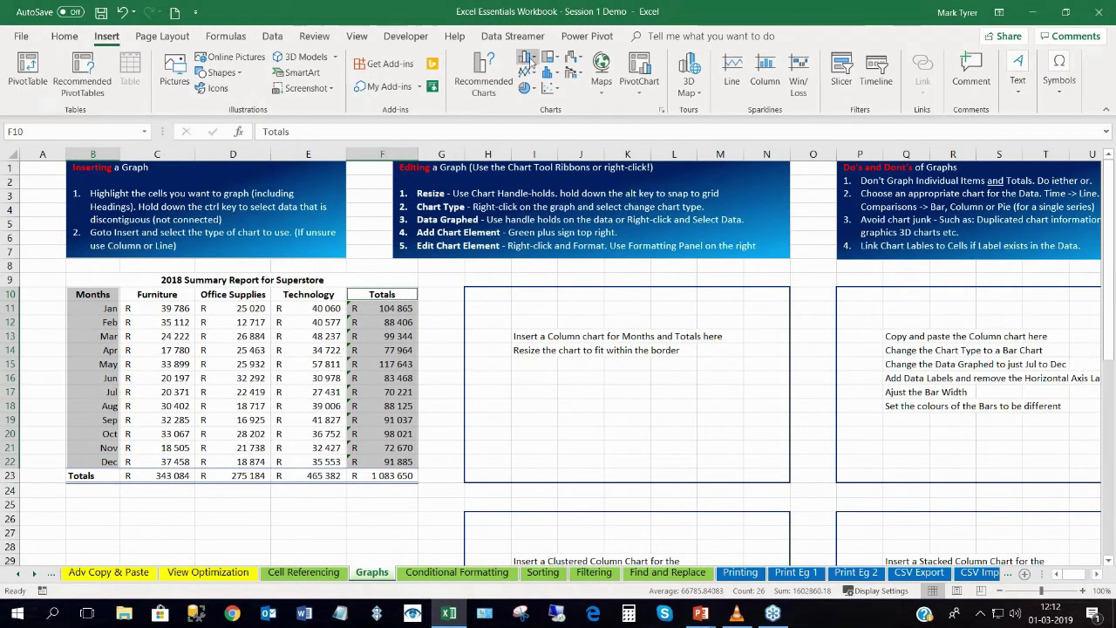
left_click(531, 59)
left_click(534, 144)
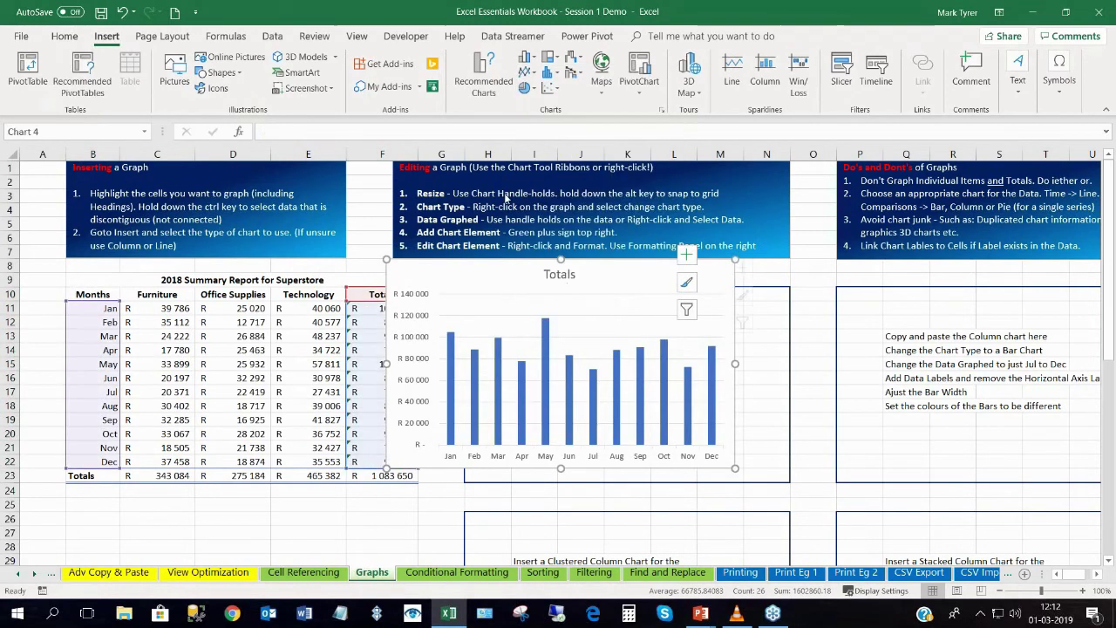
left_click_drag(478, 263, 556, 291)
left_click_drag(812, 496, 791, 487)
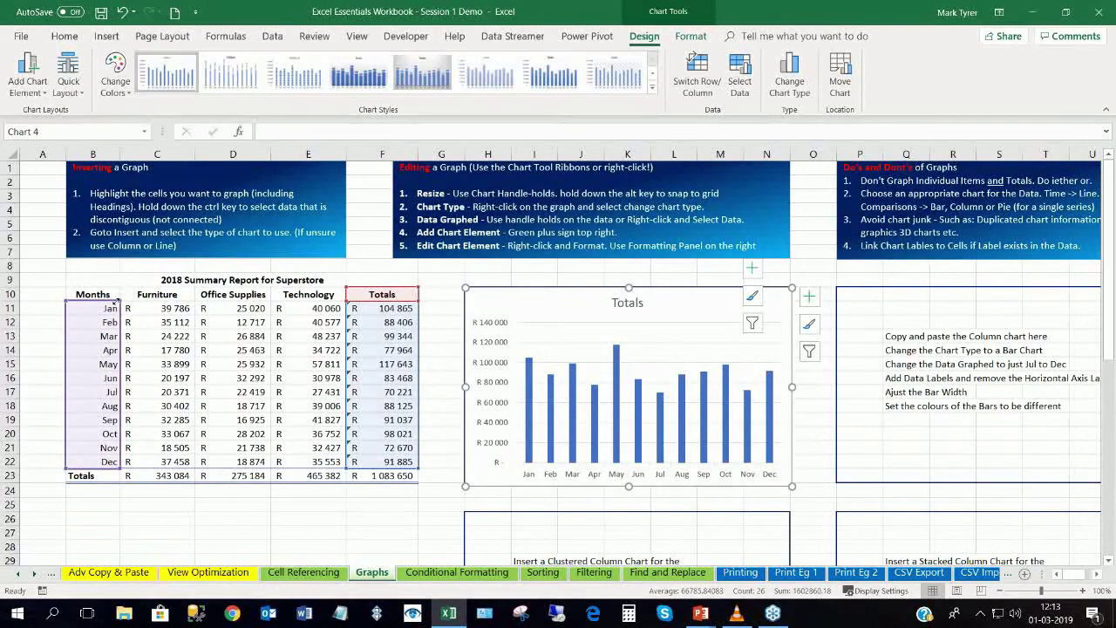
Limit the chart's data range so it plots only Jul to Dec.
left_click_drag(117, 300, 120, 386)
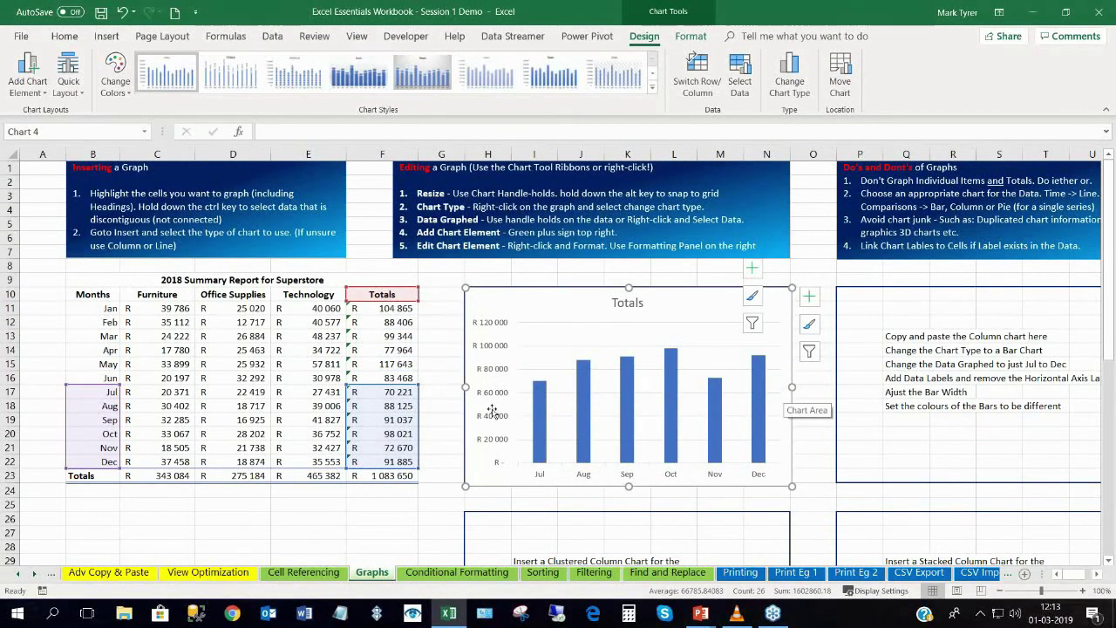
left_click(271, 340)
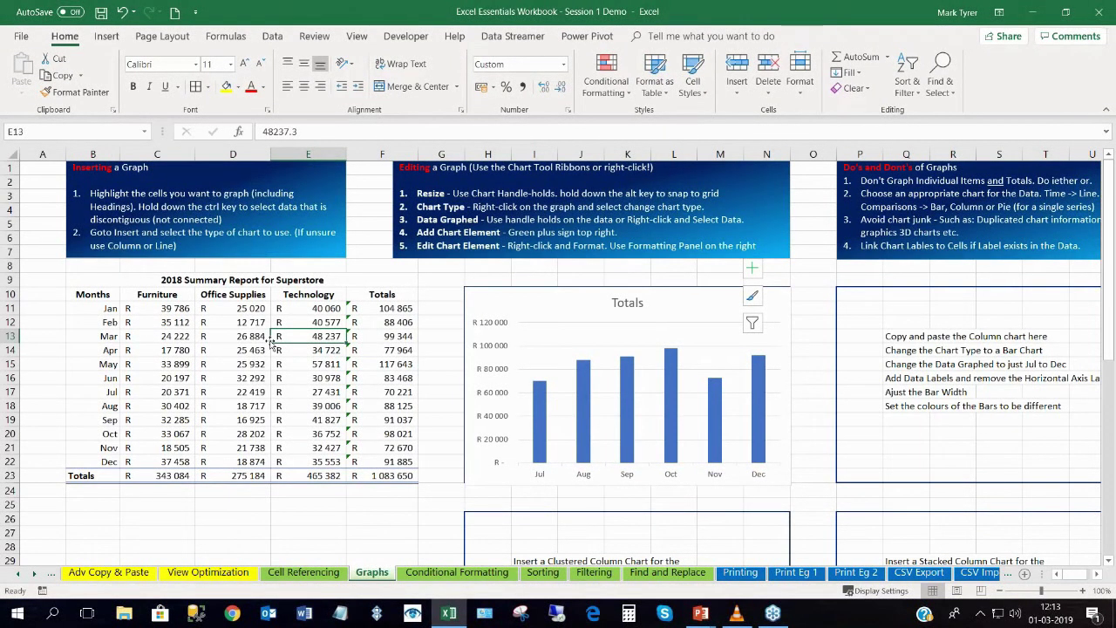
left_click(446, 573)
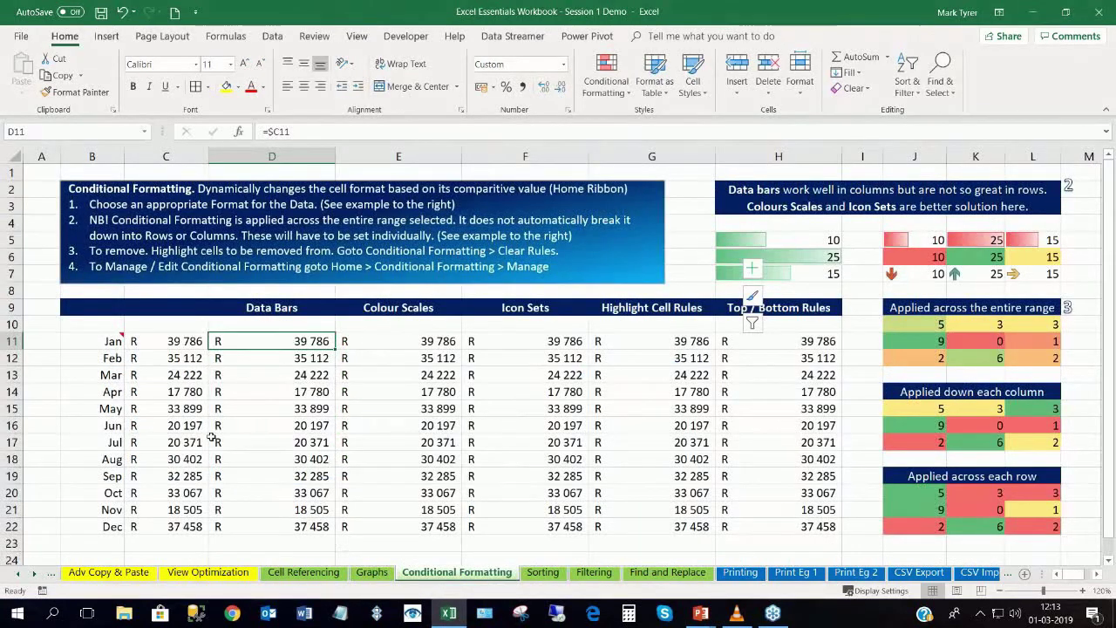
Apply blue gradient data bars to the Data Bars values D11:D22.
left_click_drag(272, 337, 276, 517)
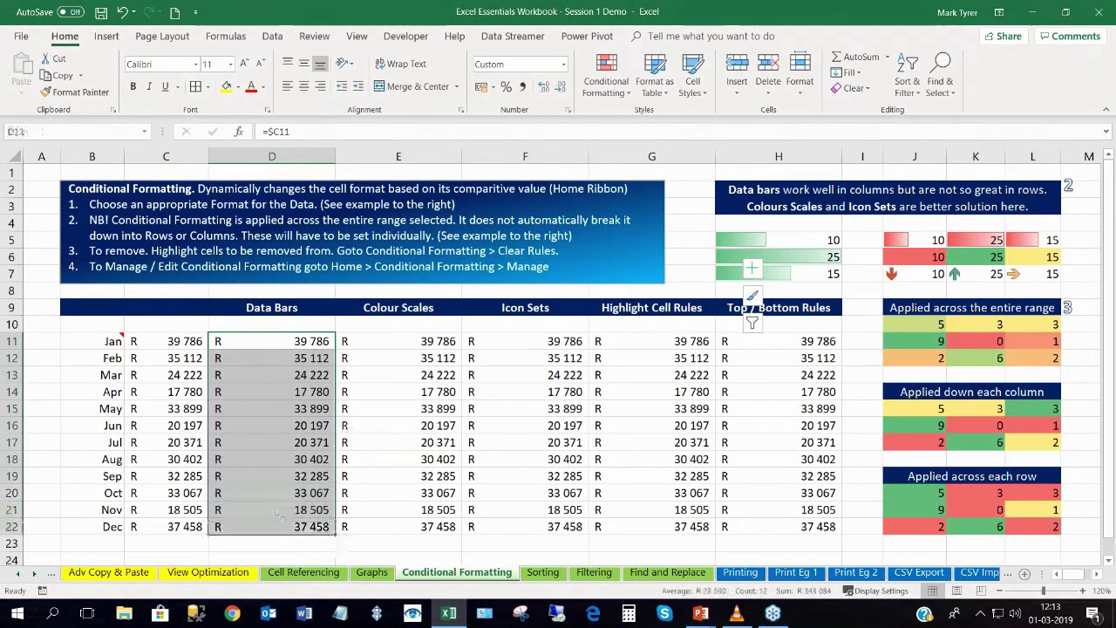
left_click(606, 76)
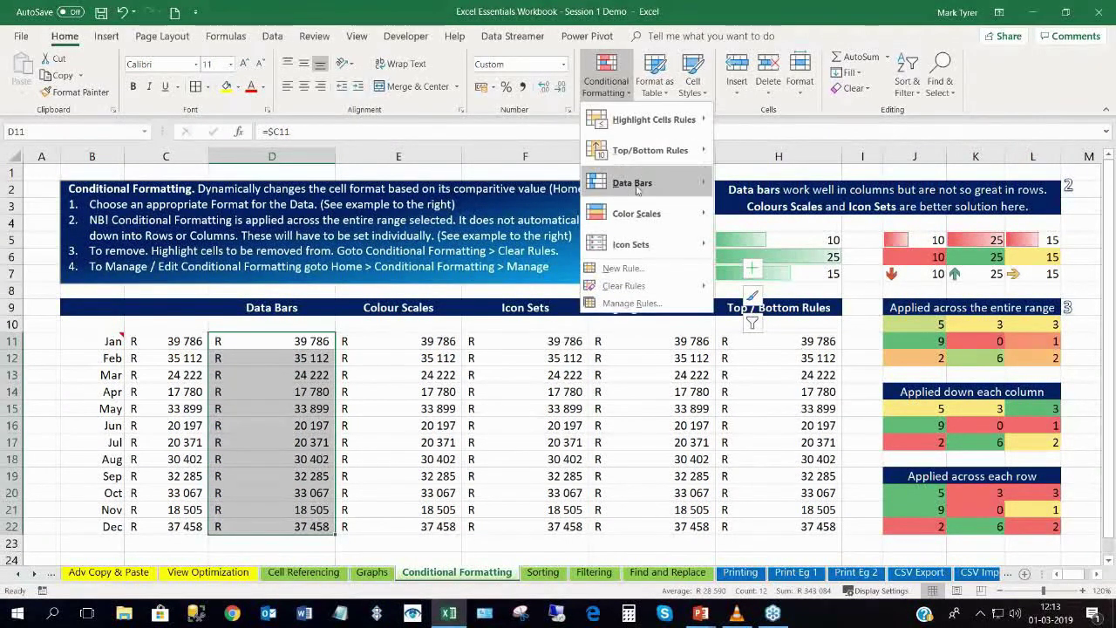
mouse_move(658, 185)
left_click(727, 198)
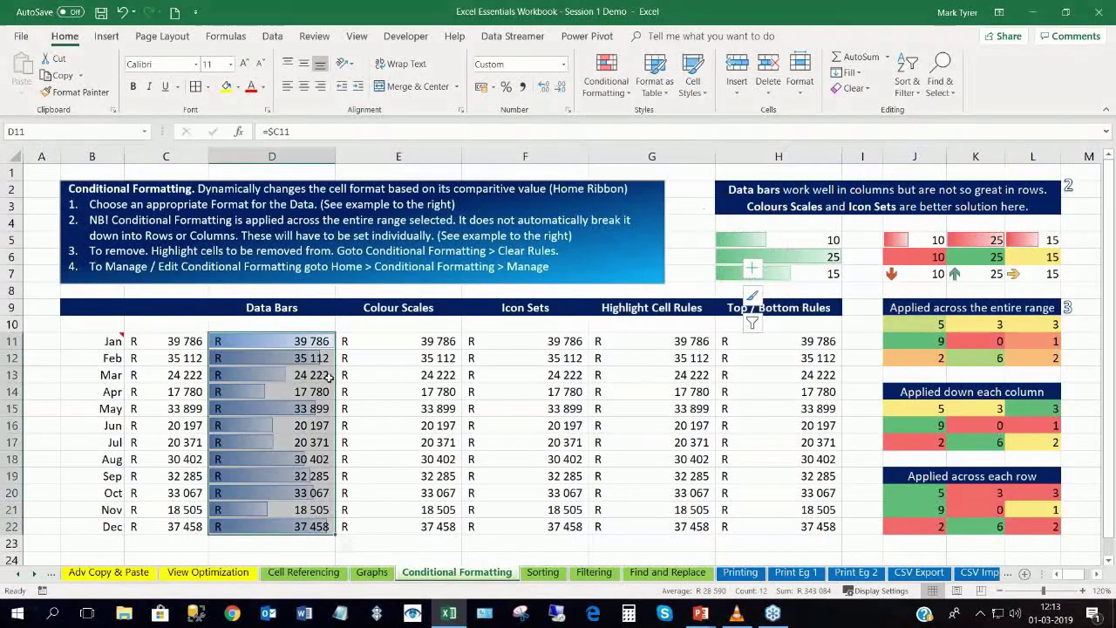
left_click_drag(262, 344, 249, 529)
left_click(371, 391)
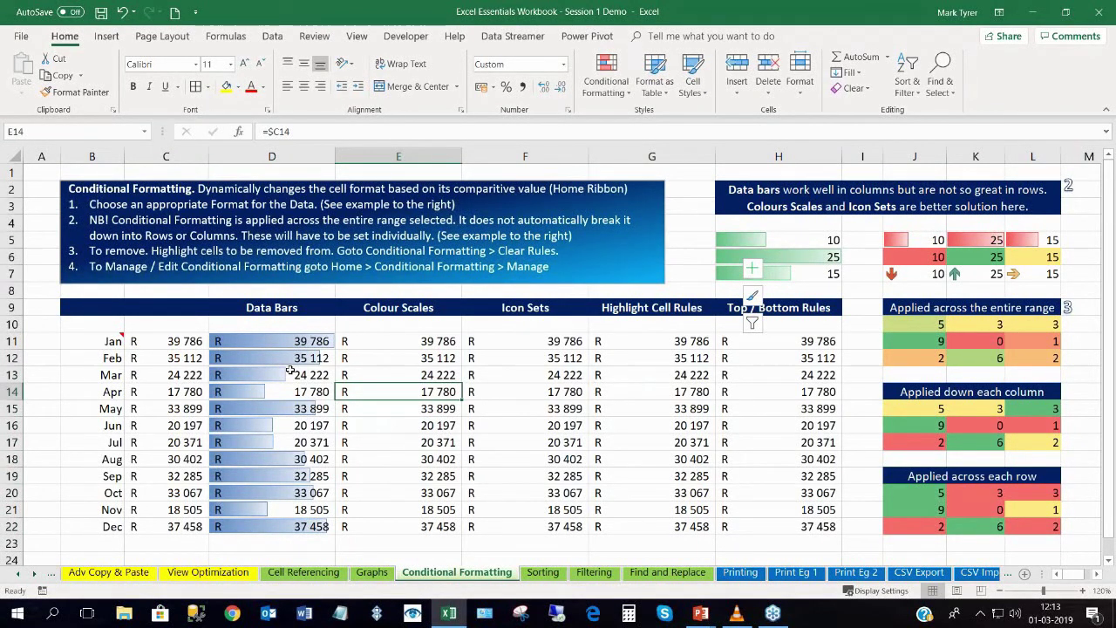
Review the data-barred values, comparing Jan in D11 with April in D14.
left_click_drag(276, 337, 272, 527)
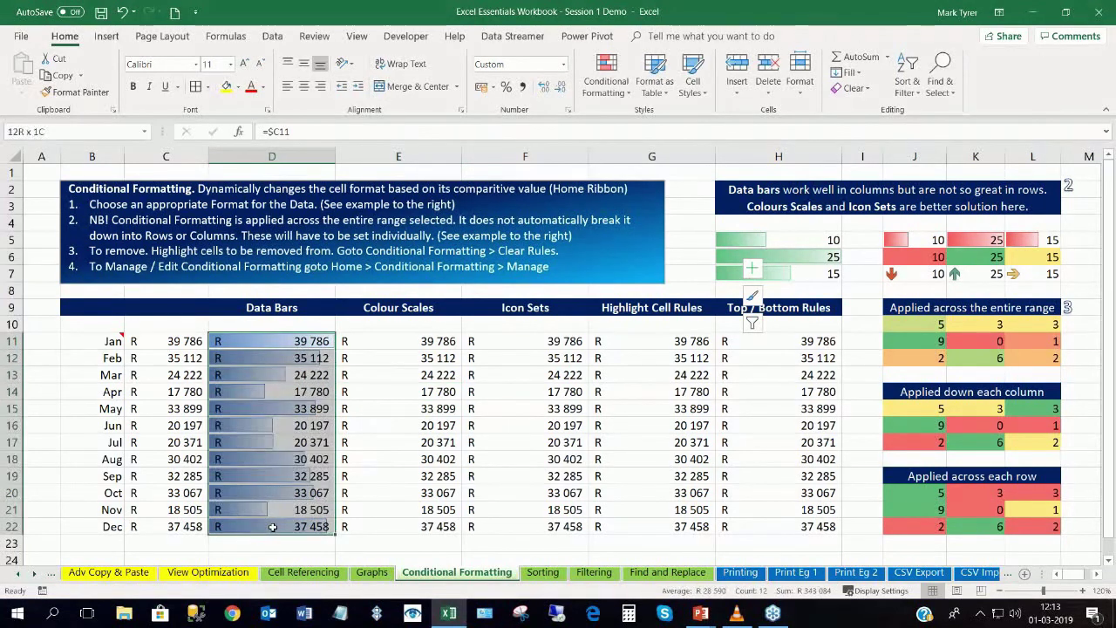
left_click(262, 392)
left_click(277, 343)
left_click(249, 397)
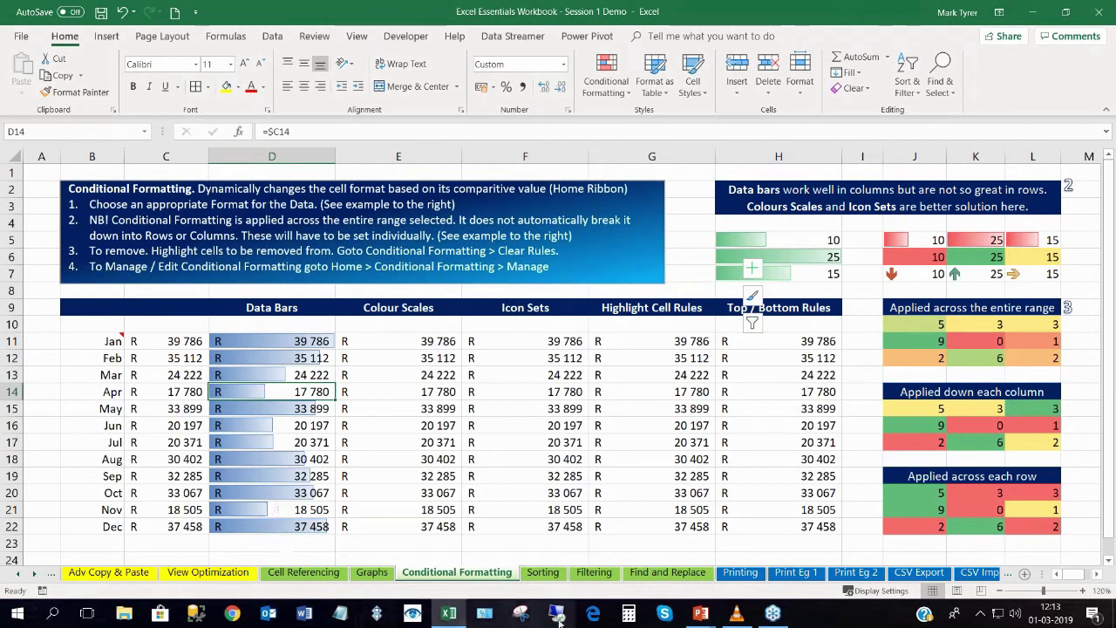
Move to the Filtering sheet and select a cell in the order data.
left_click(558, 573)
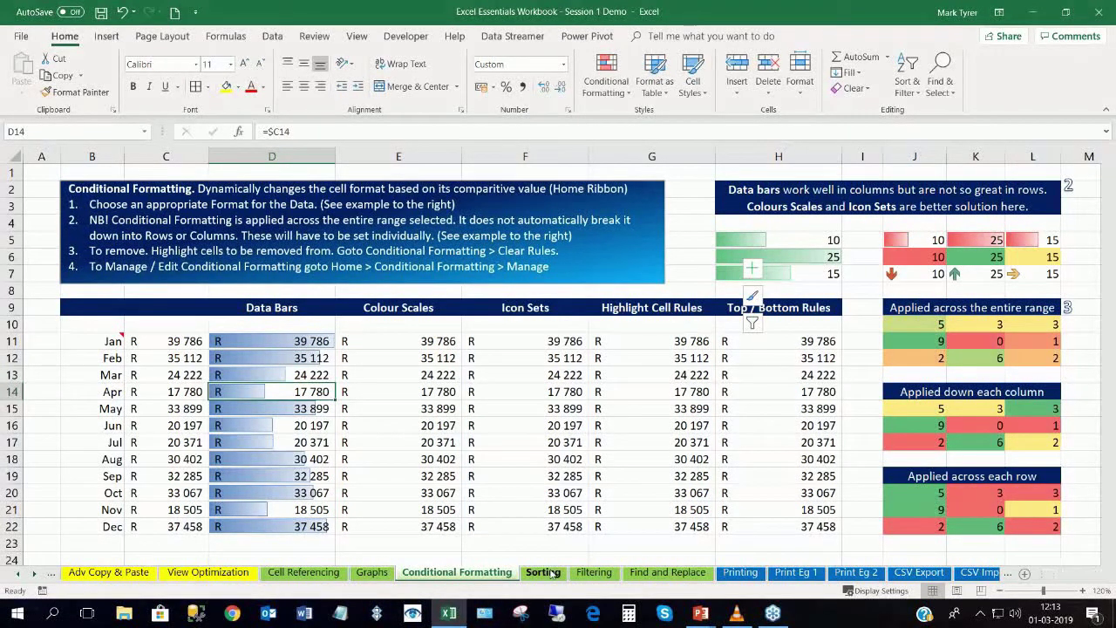
left_click(586, 573)
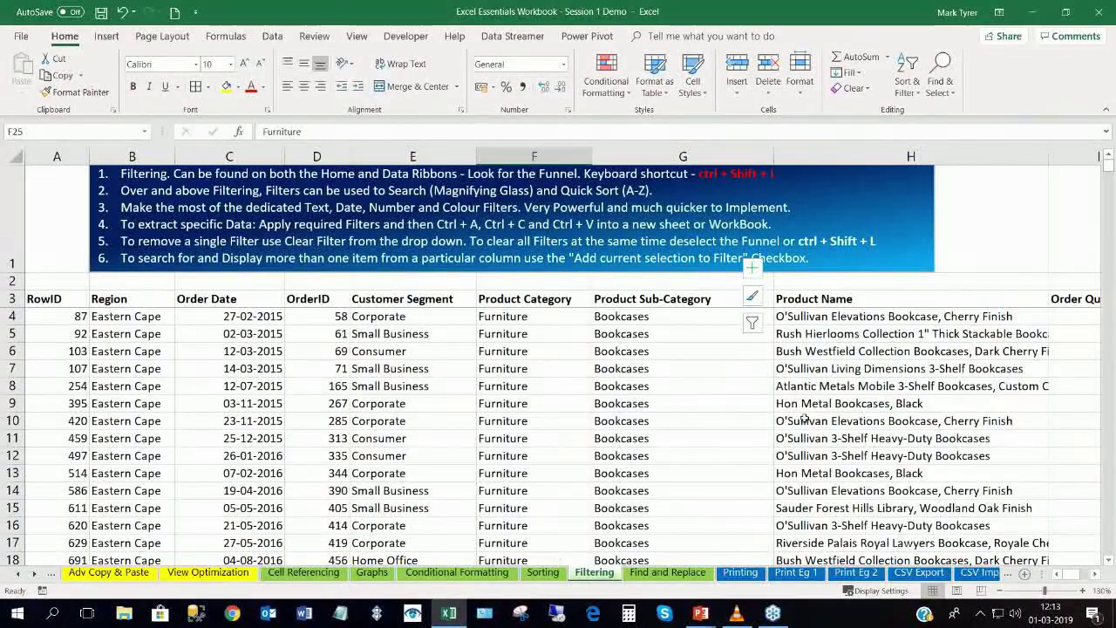
left_click(829, 350)
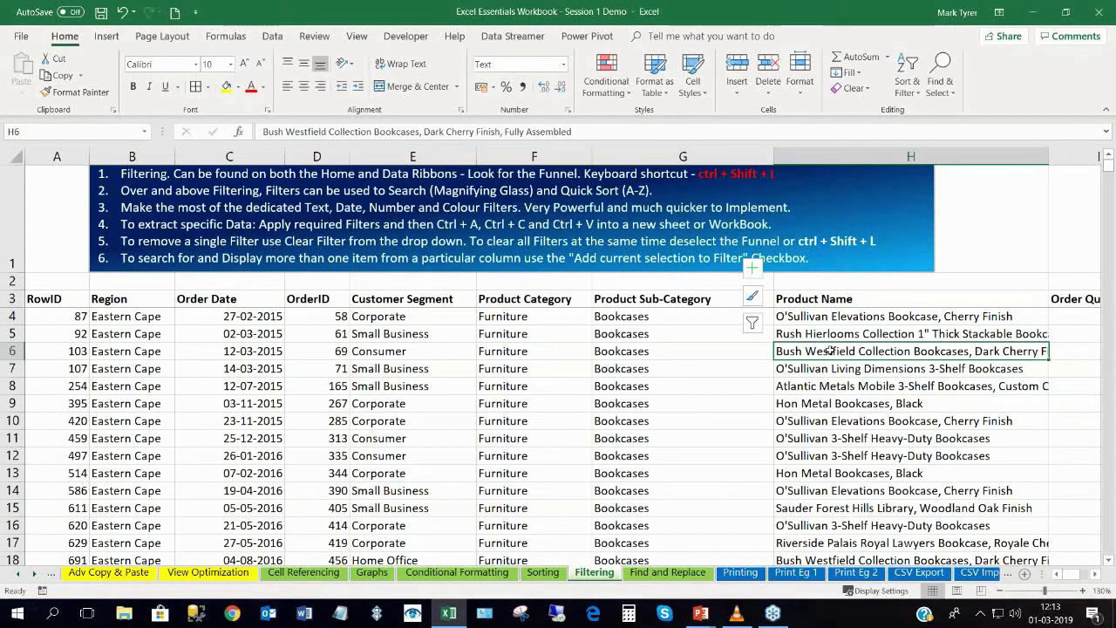
Turn on AutoFilter and filter Product Name to entries containing 'color'.
key("ctrl+shift+l")
scroll(830, 351, "right", 3)
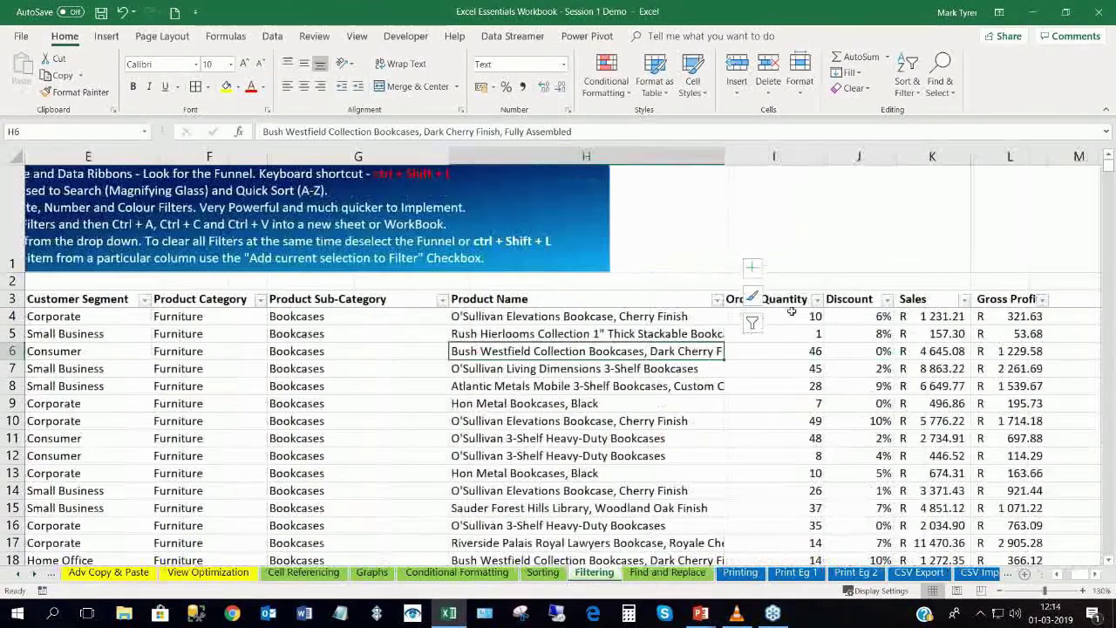
left_click(716, 300)
left_click(577, 425)
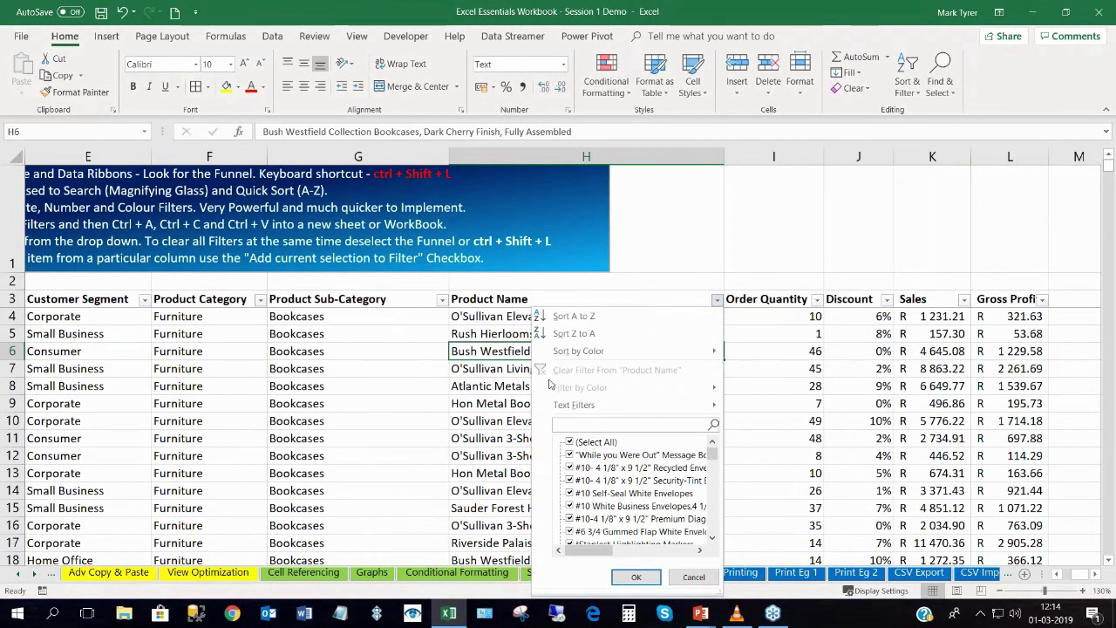
type("colou")
key("BackSpace")
type("r")
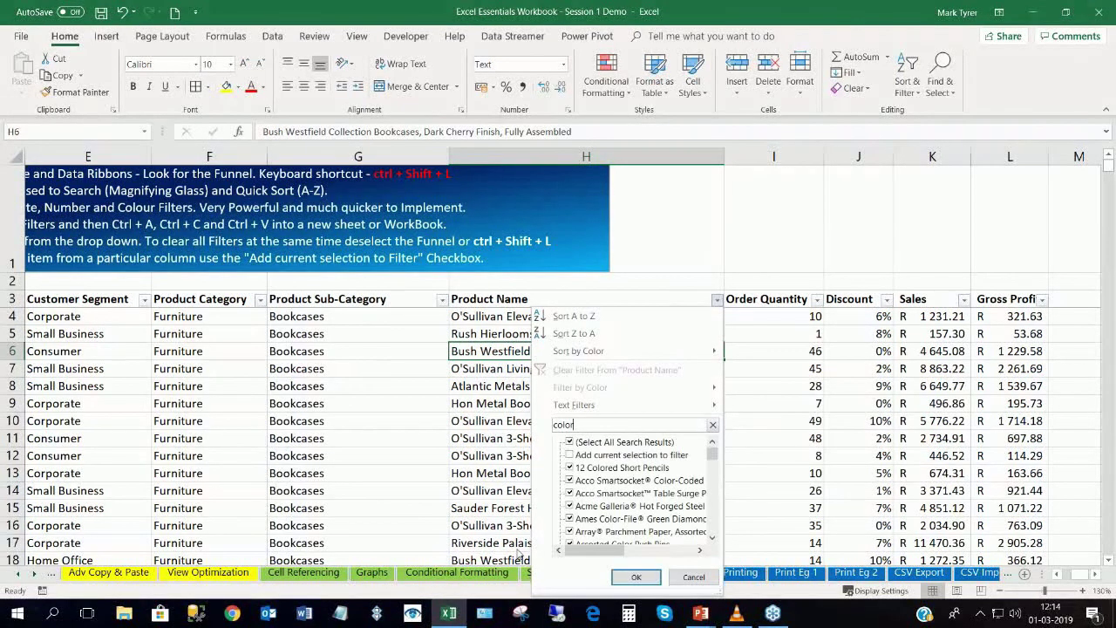
left_click(635, 578)
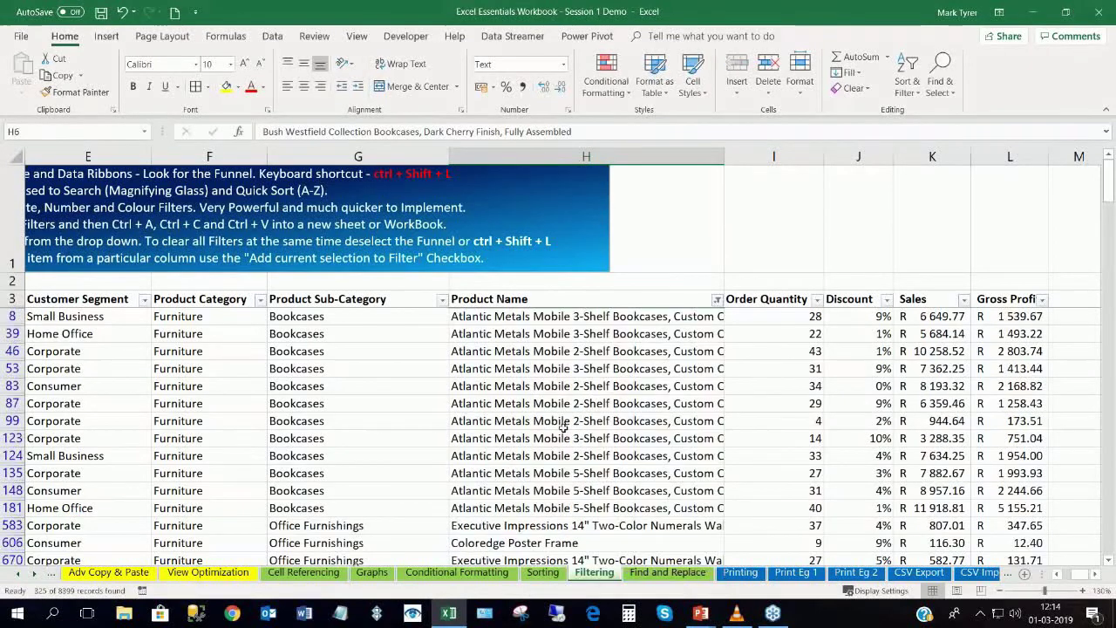
Read several filtered product names, including rows 39 and 123, then go to Printing.
left_click(549, 357)
scroll(543, 388, "down", 1)
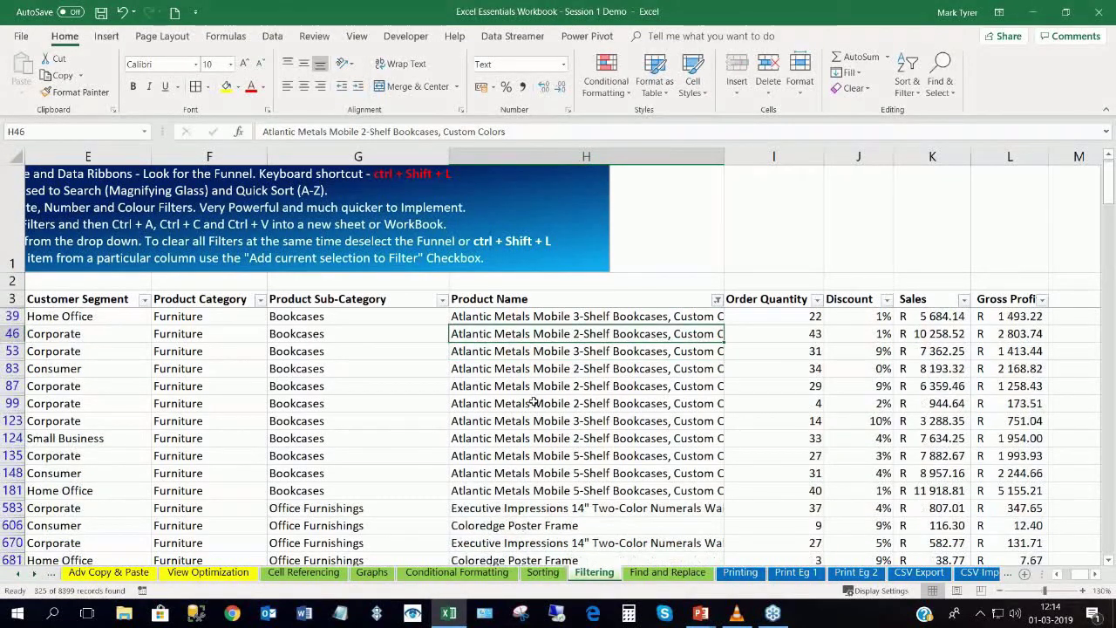
scroll(533, 401, "up", 1)
left_click(515, 336)
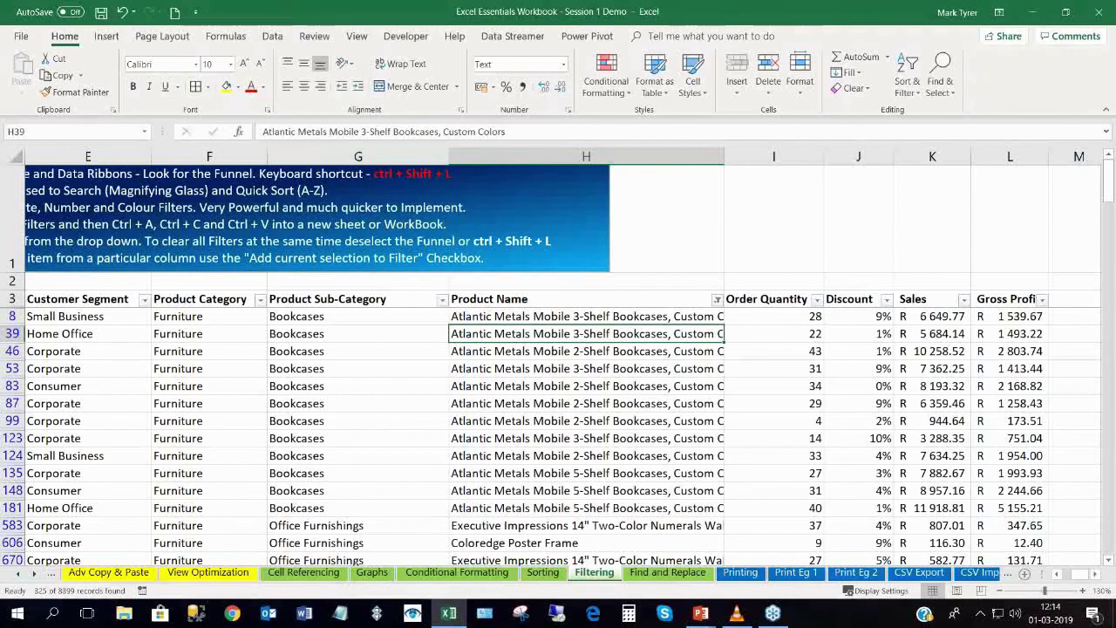
left_click(575, 439)
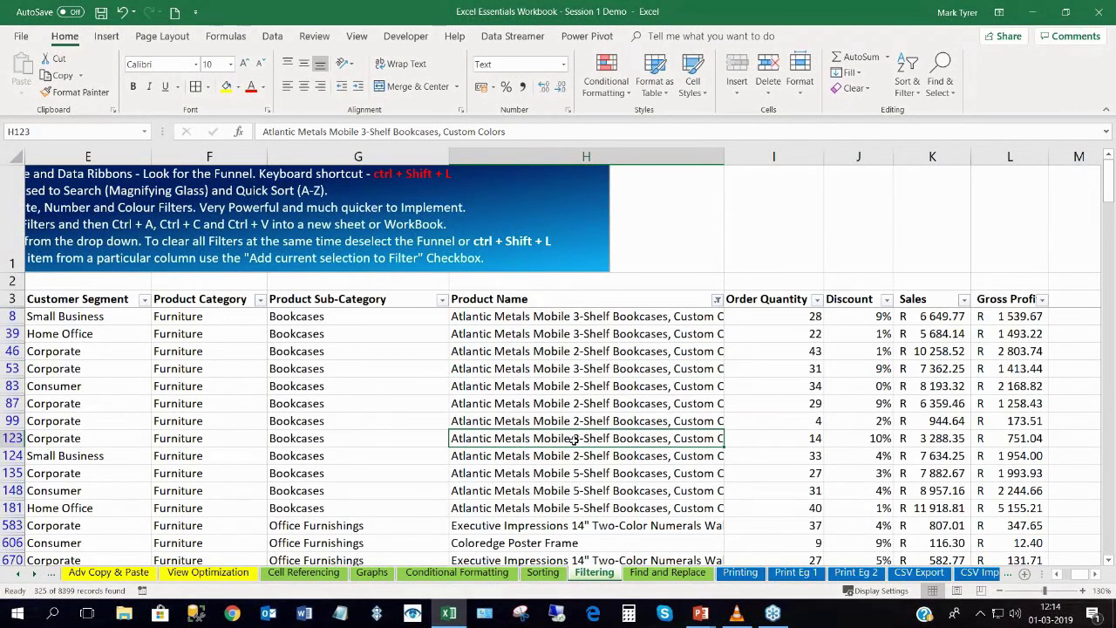
left_click(738, 575)
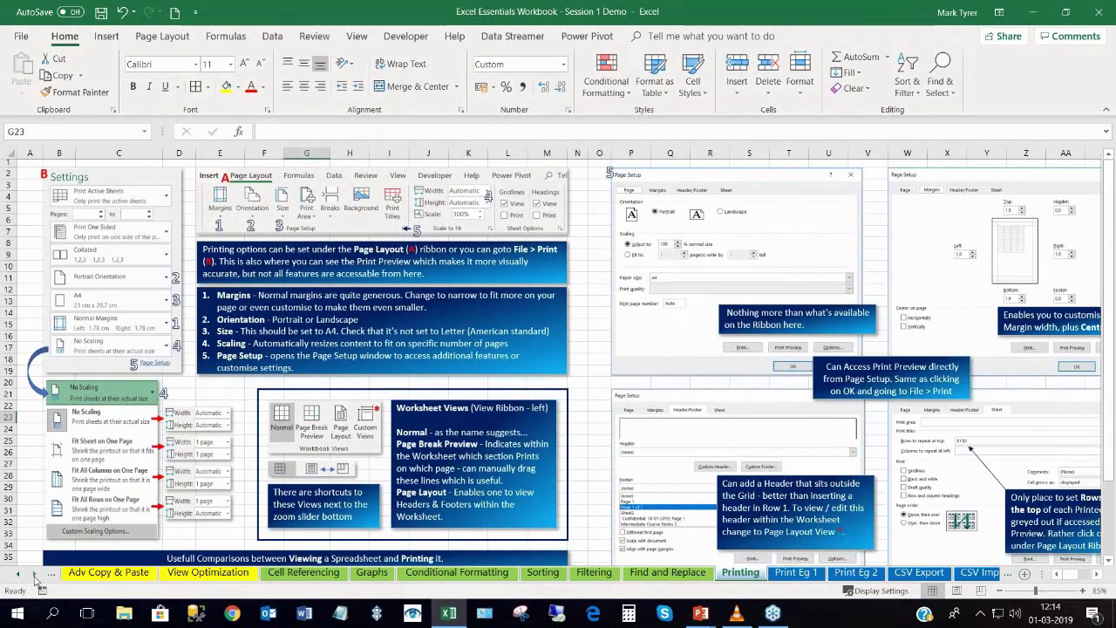
left_click(33, 574)
Scroll the sheet tabs and open the Print Eg 2 Superstore Sales sheet.
left_click(33, 574)
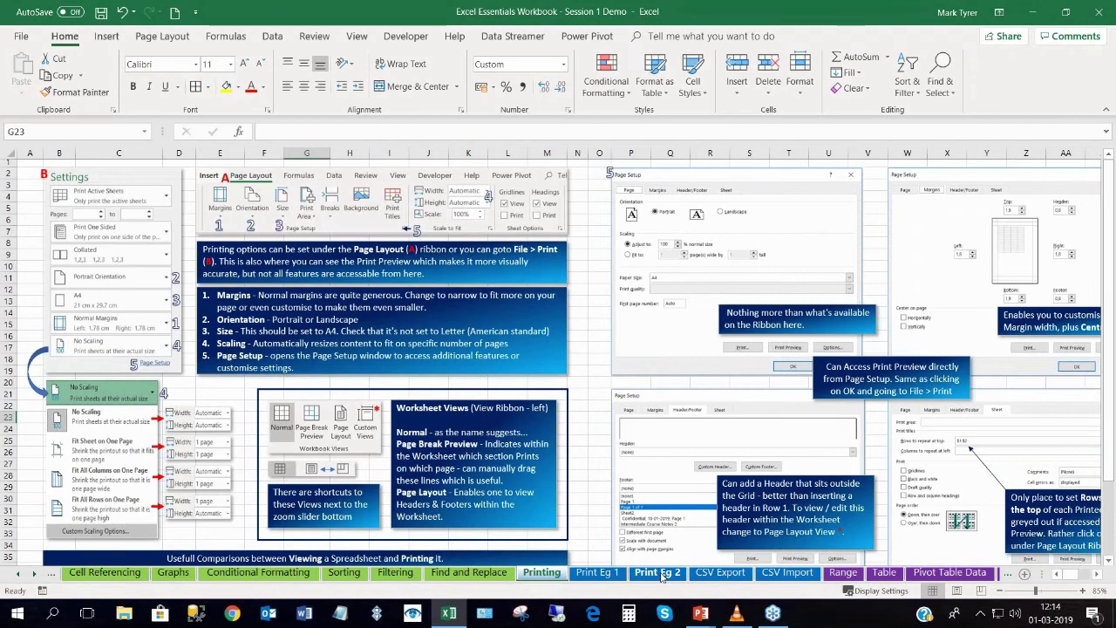
left_click(661, 576)
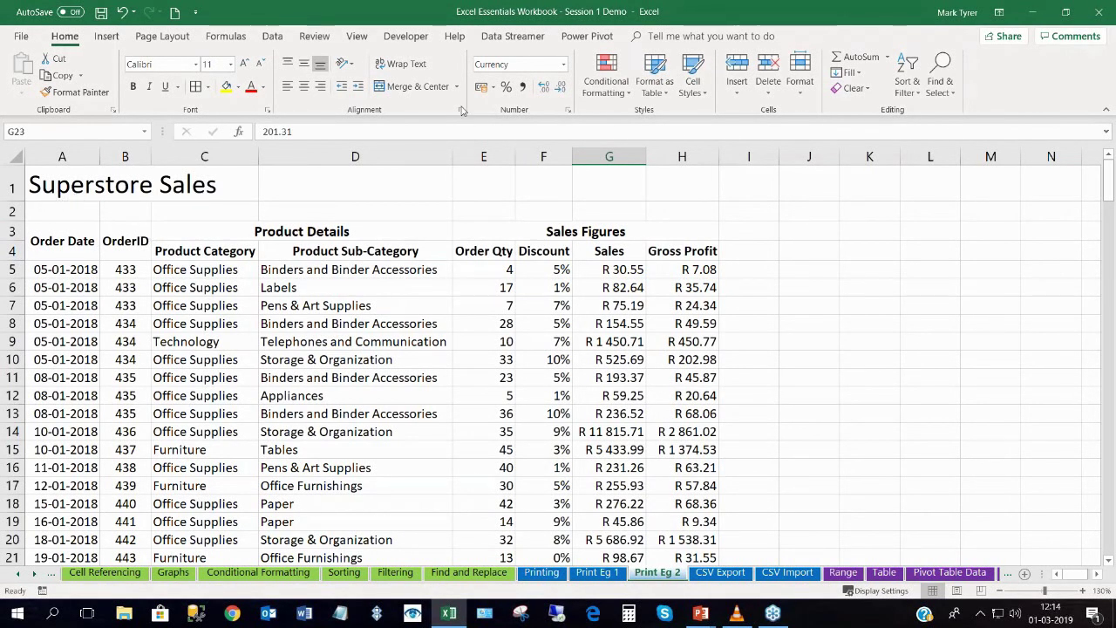
left_click(161, 39)
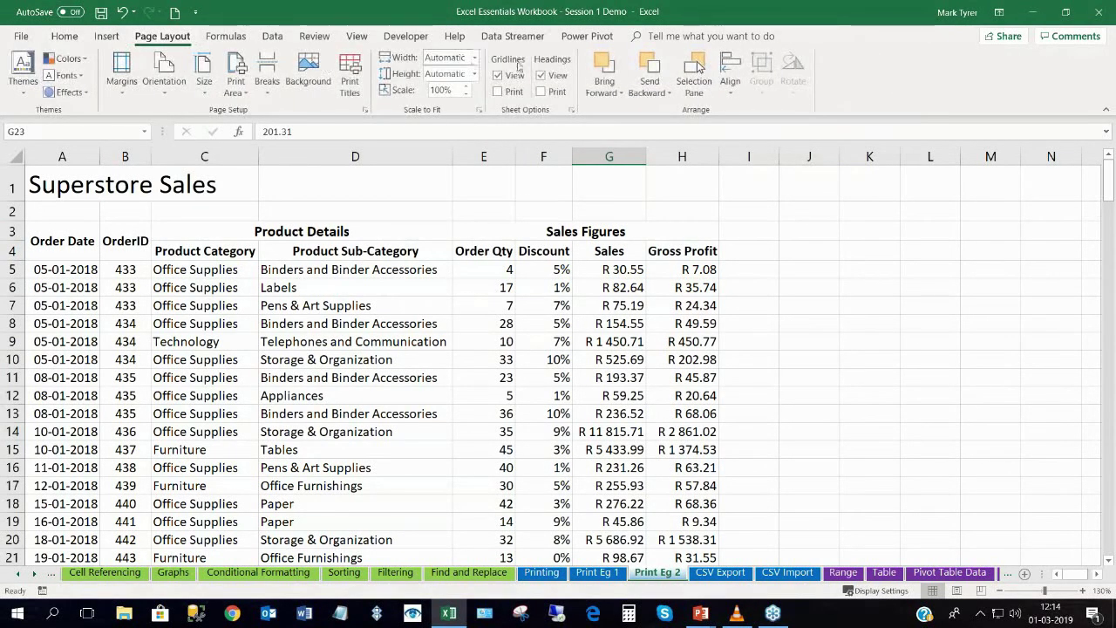
Scale the sheet to 1 page wide and check the 4-page print preview.
left_click(474, 59)
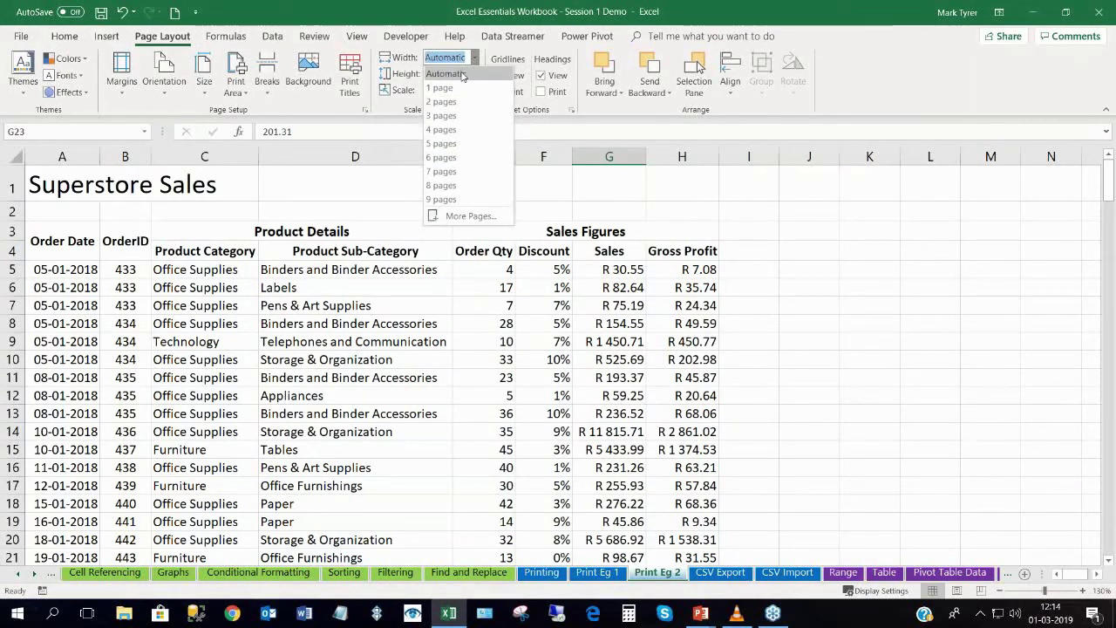
left_click(457, 90)
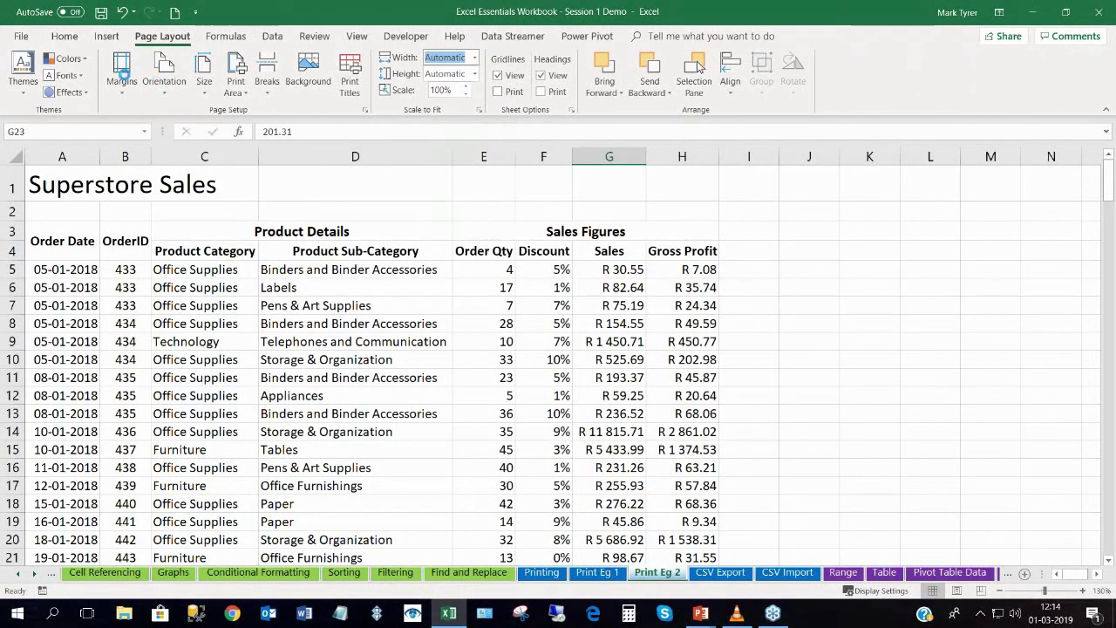
left_click(21, 40)
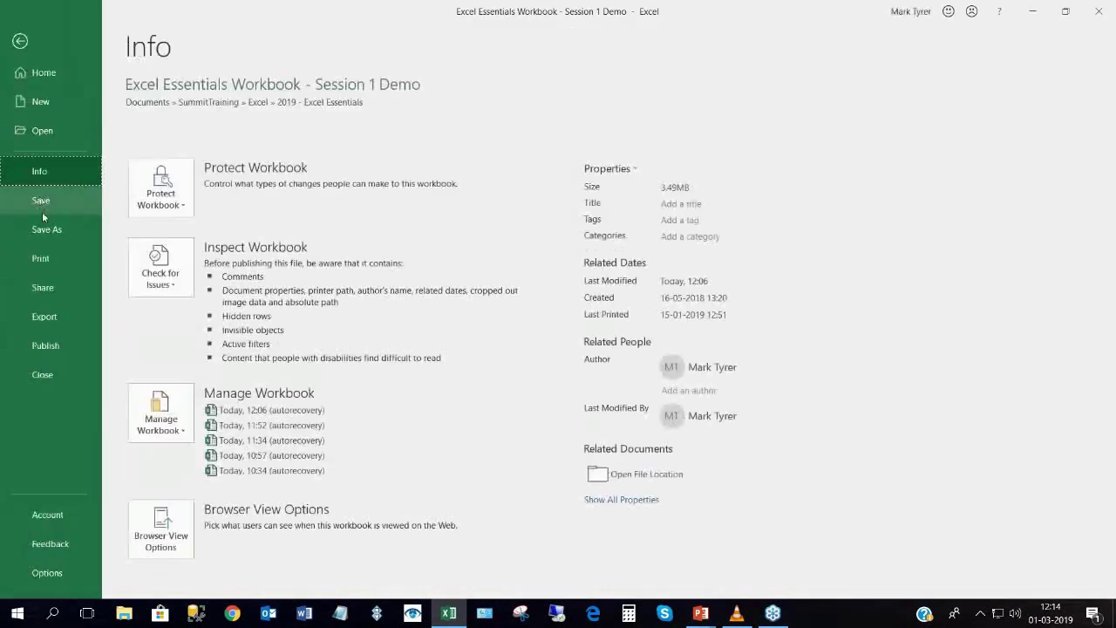
left_click(41, 256)
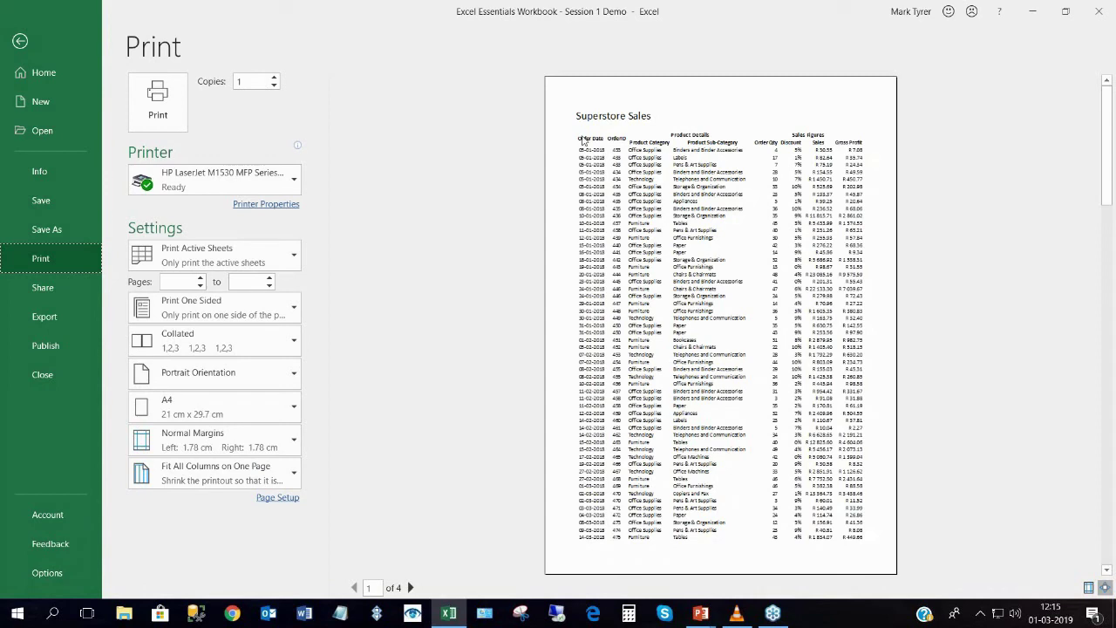
left_click(1109, 309)
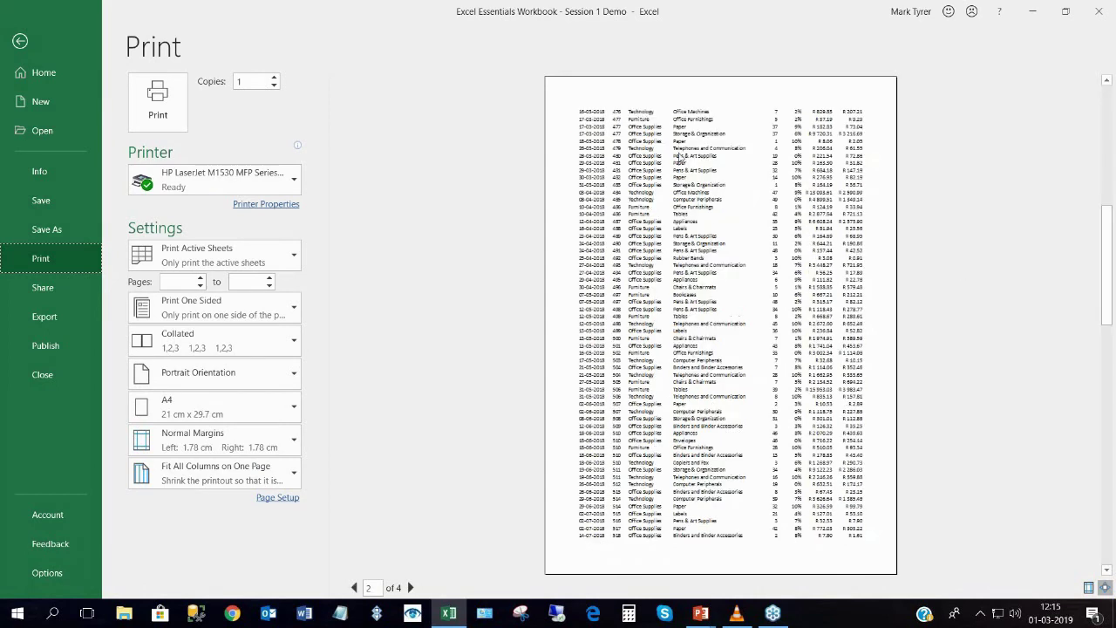
left_click(1102, 104)
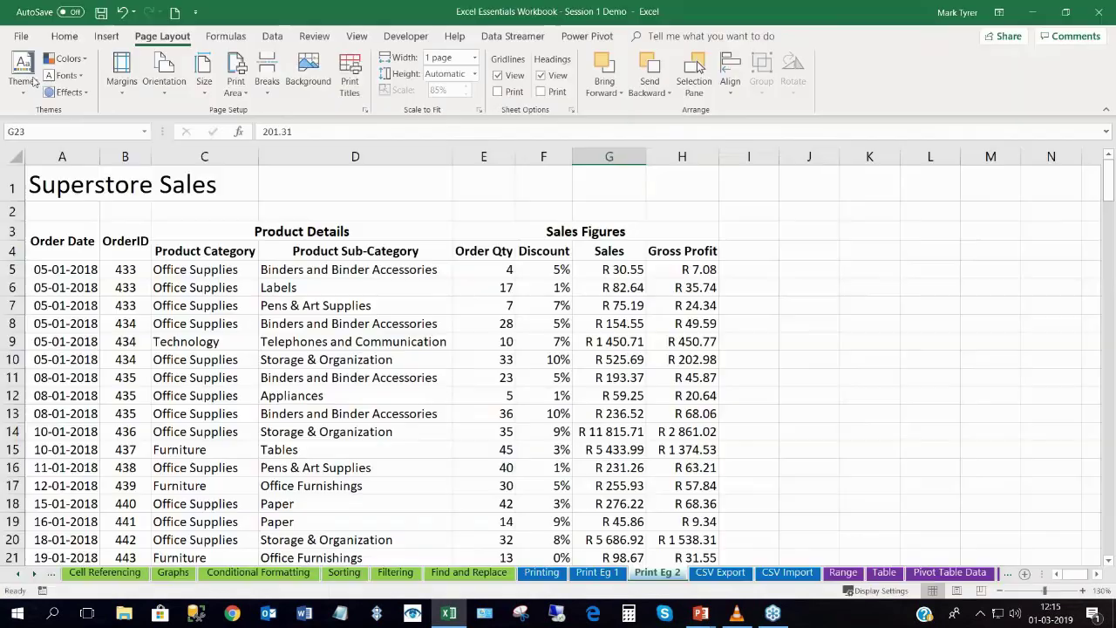
left_click(19, 41)
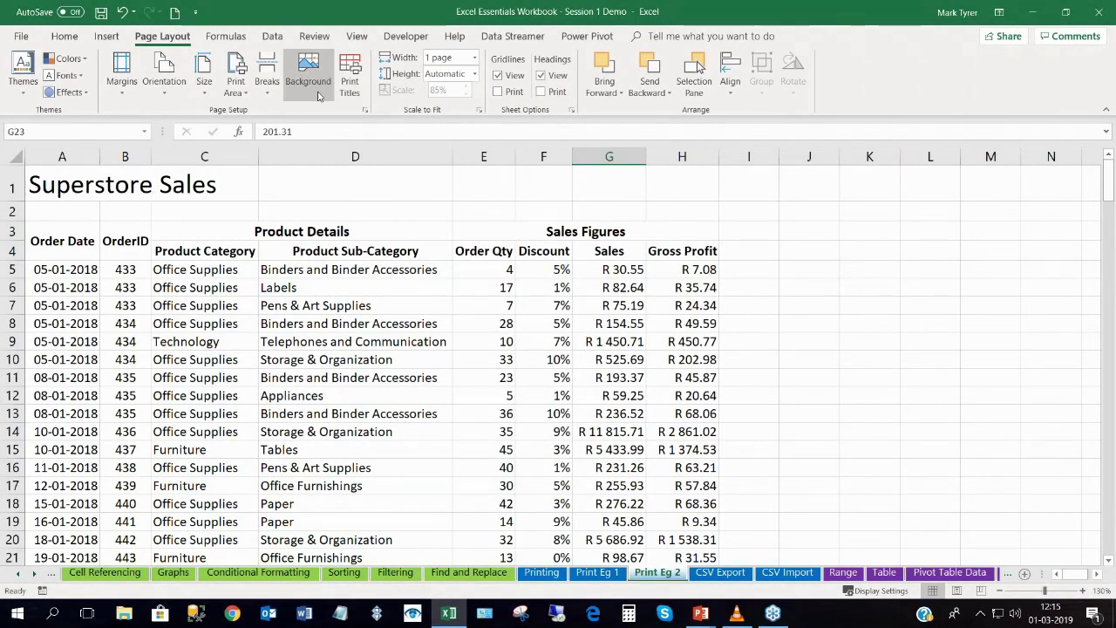
Set rows $3:$4 as the Print Titles rows to repeat at the top of every page.
left_click(350, 74)
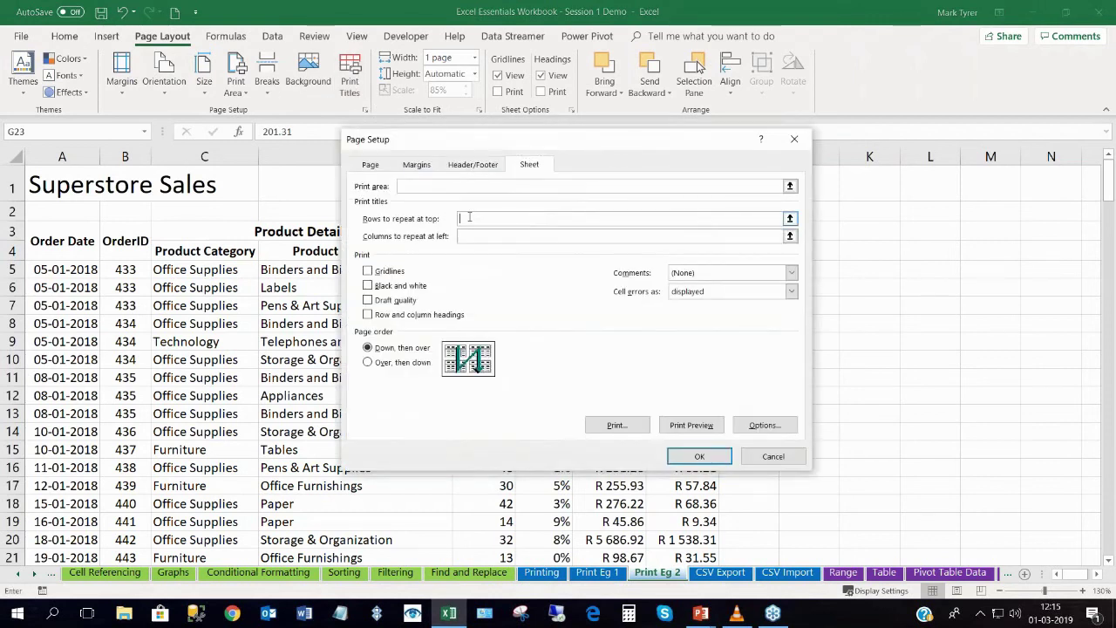
left_click_drag(12, 231, 13, 252)
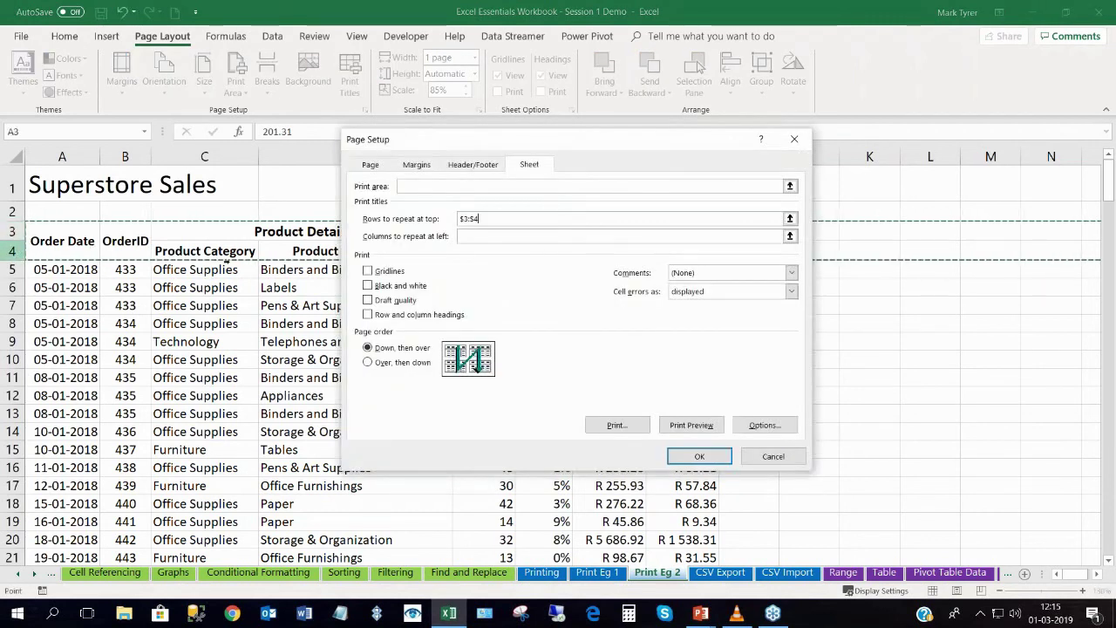
left_click(699, 456)
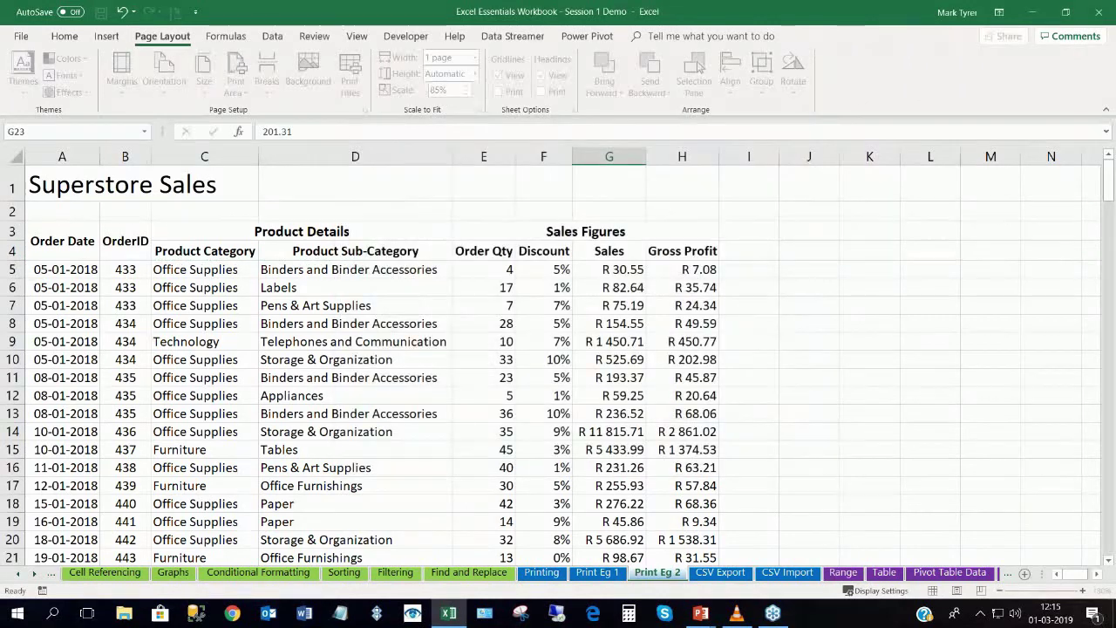
Check the first and second printed pages in Print Preview, then close the preview.
key("ctrl+p")
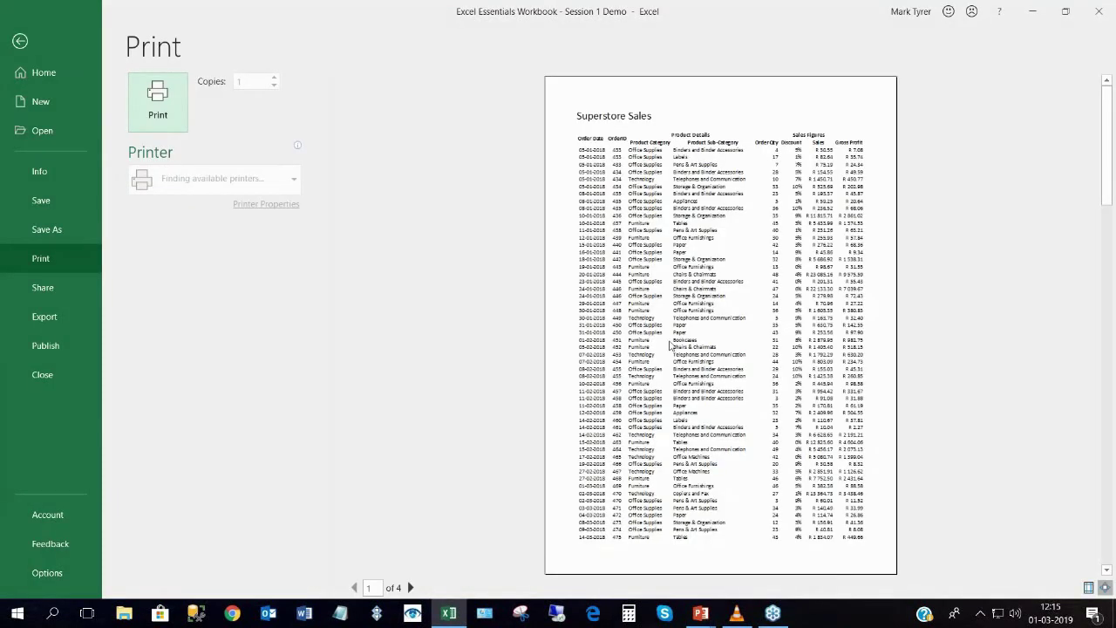
left_click(1105, 323)
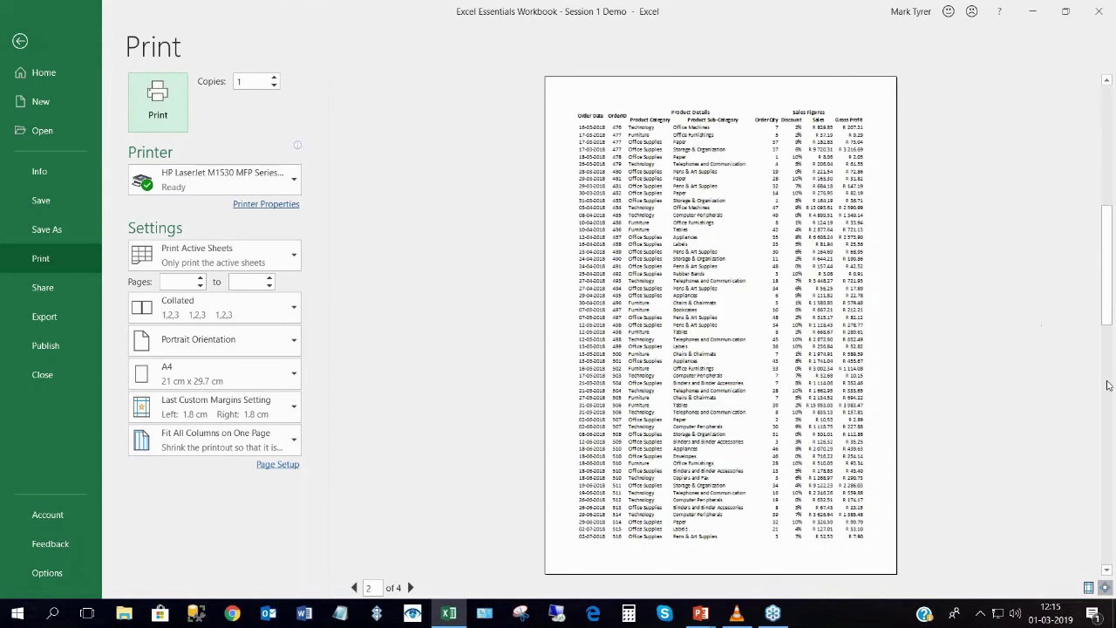
scroll(617, 150, "down", 1)
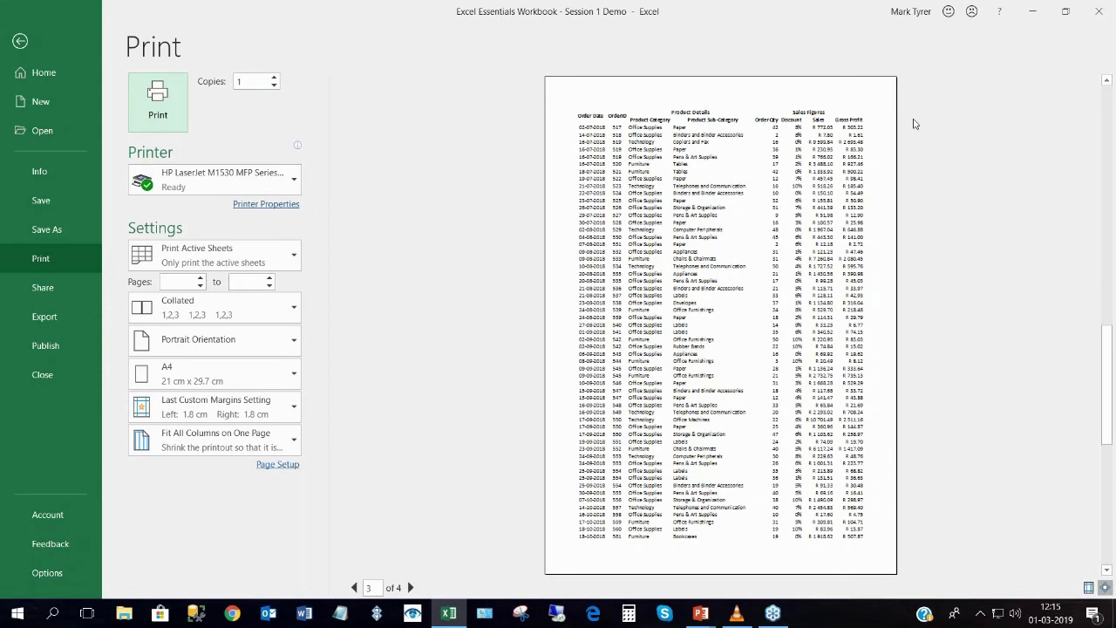
left_click(1111, 96)
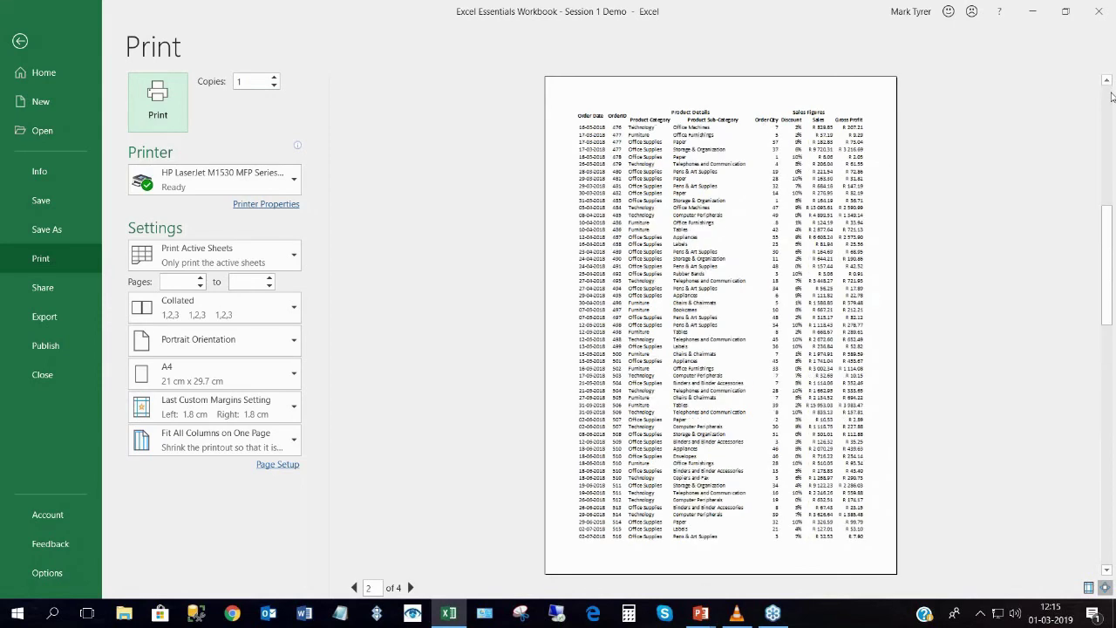
left_click(1111, 96)
left_click(19, 40)
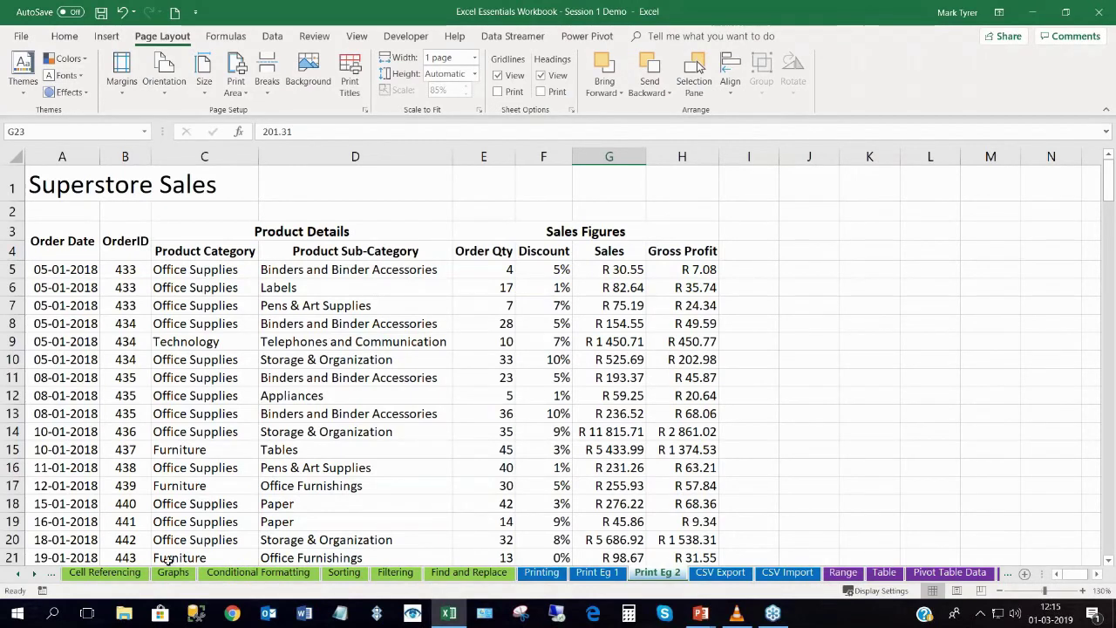
left_click(35, 574)
Scroll the sheet tabs along and switch to the Range sheet.
left_click(36, 574)
left_click(35, 574)
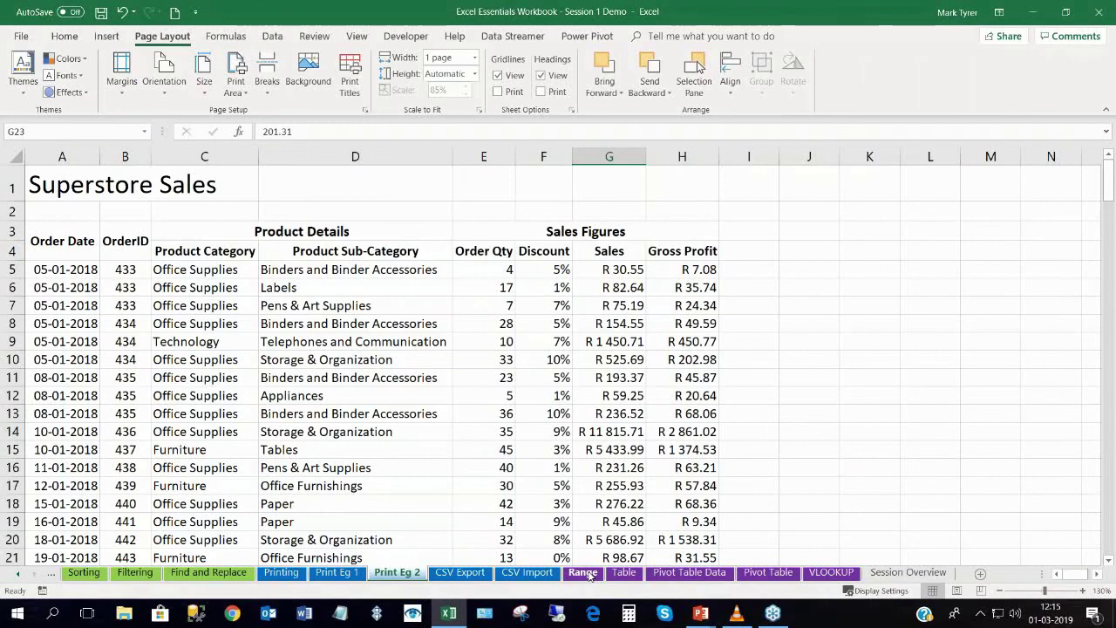
left_click(583, 573)
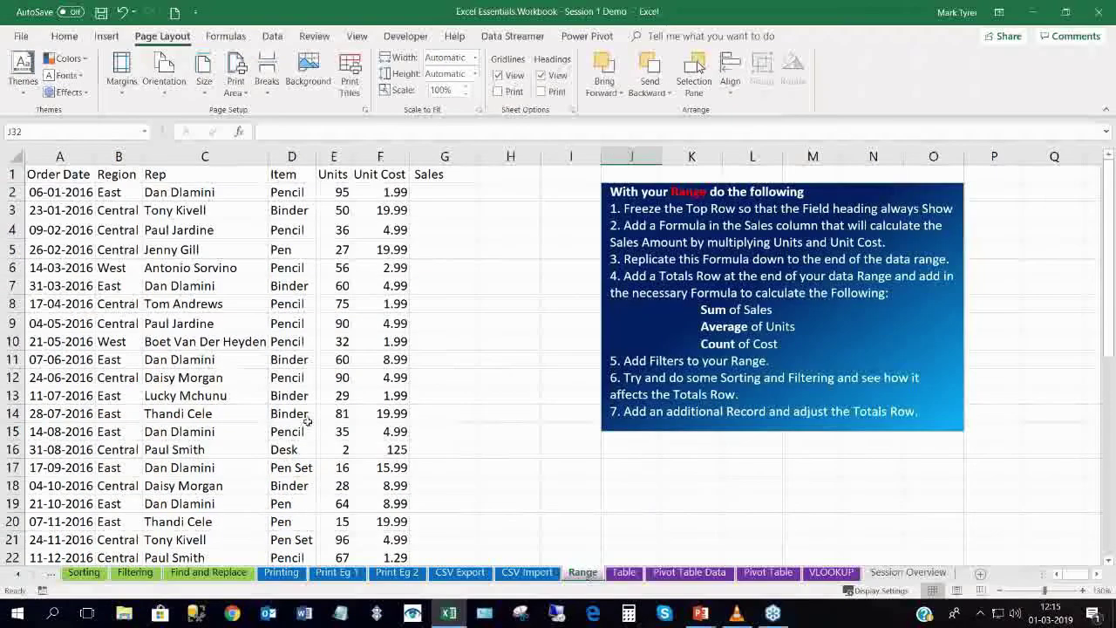
Convert the Range data A1:G44 into a banded table with filter buttons using Ctrl+T.
left_click(155, 251)
scroll(219, 281, "down", 5)
scroll(219, 262, "up", 5)
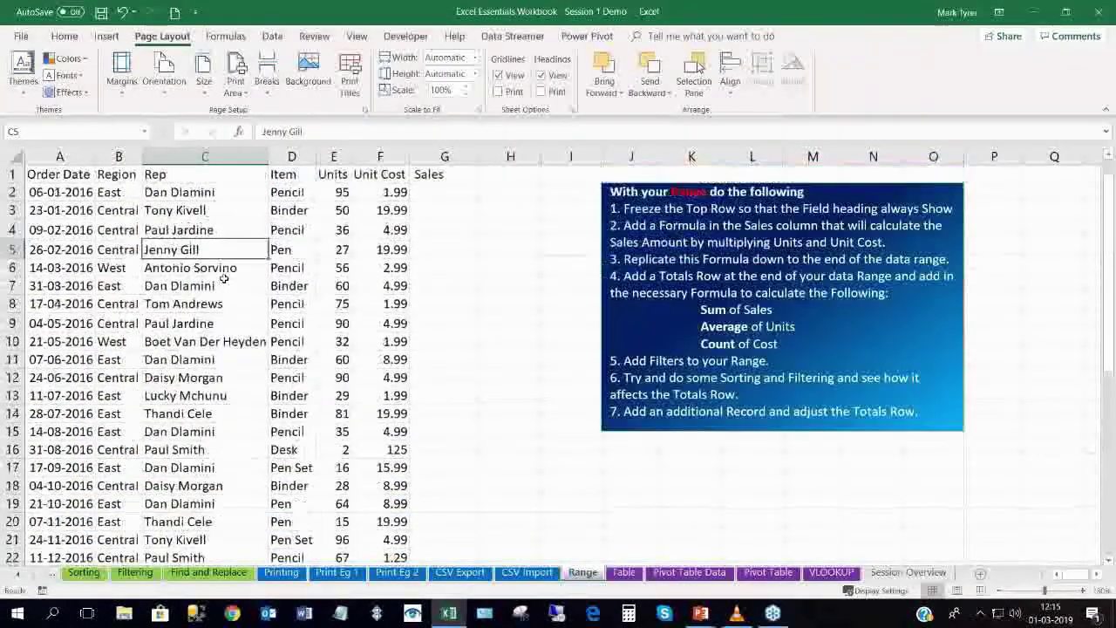
left_click(305, 251)
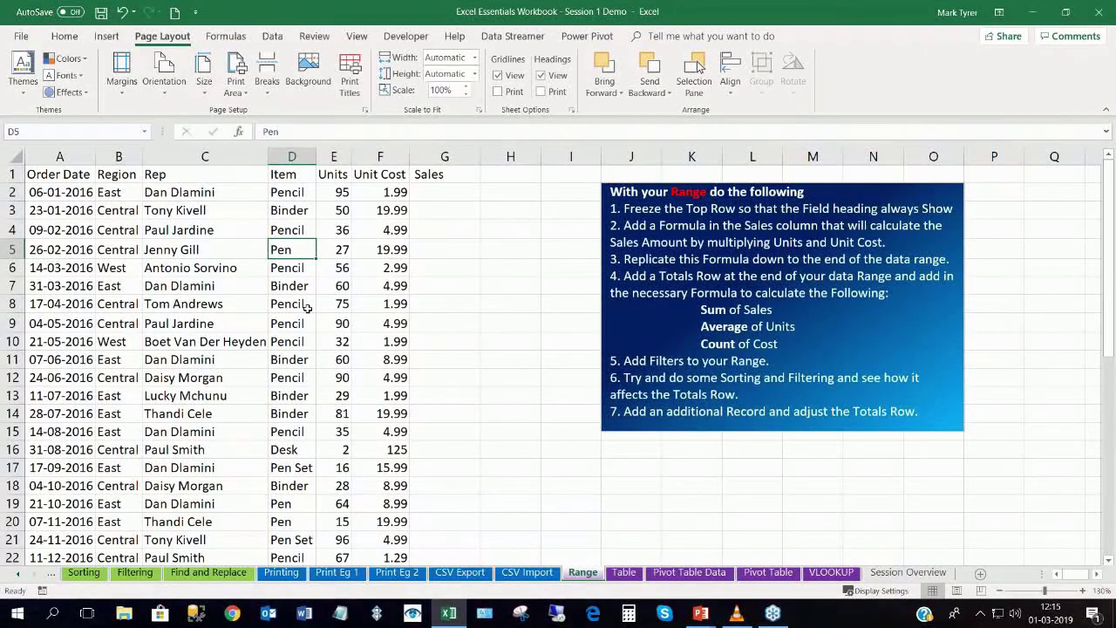
key("ctrl+t")
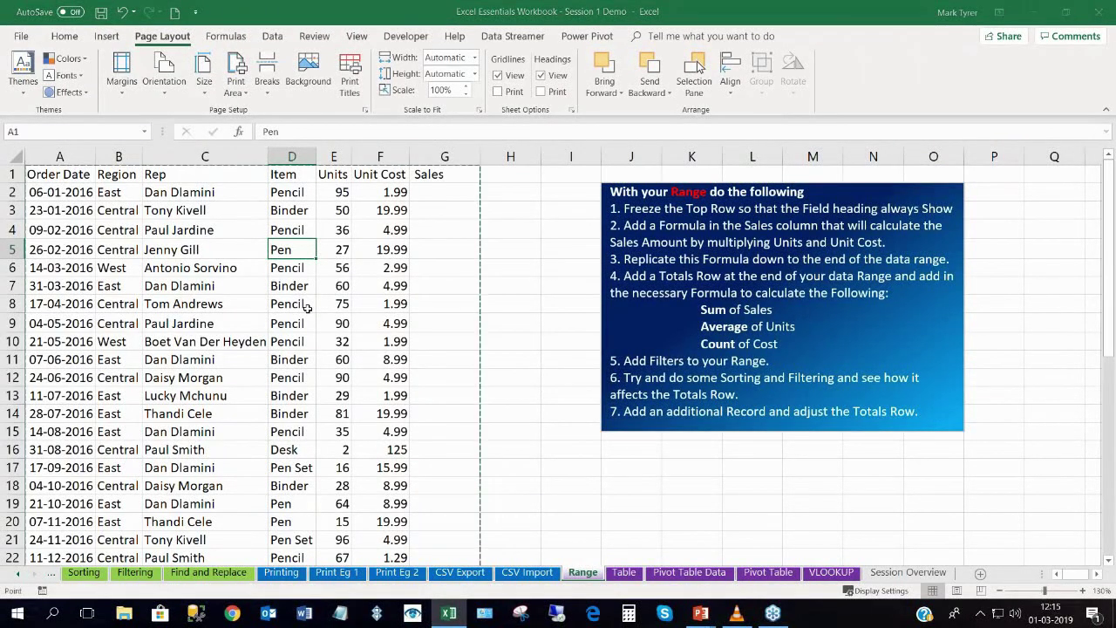
key("Return")
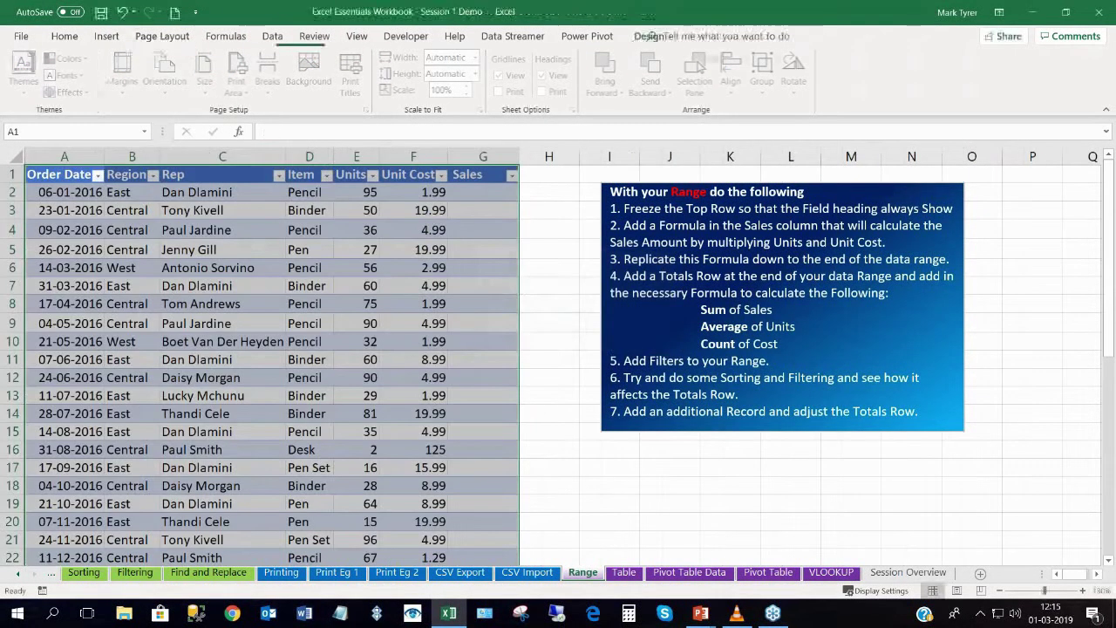
left_click(481, 187)
left_click(481, 188)
type("=")
left_click(357, 197)
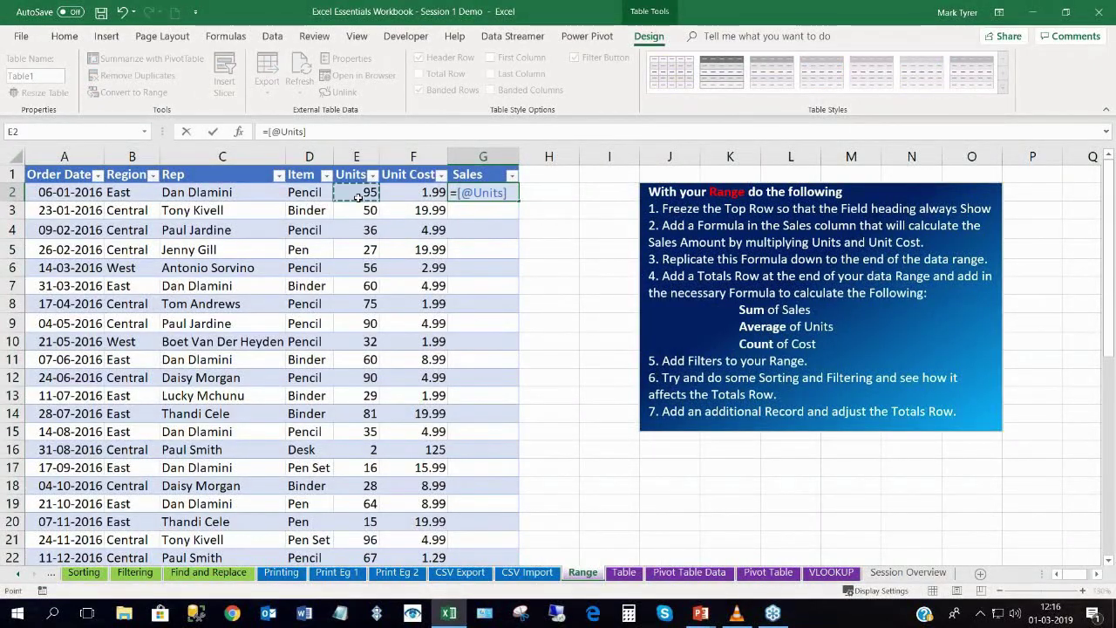
type("*")
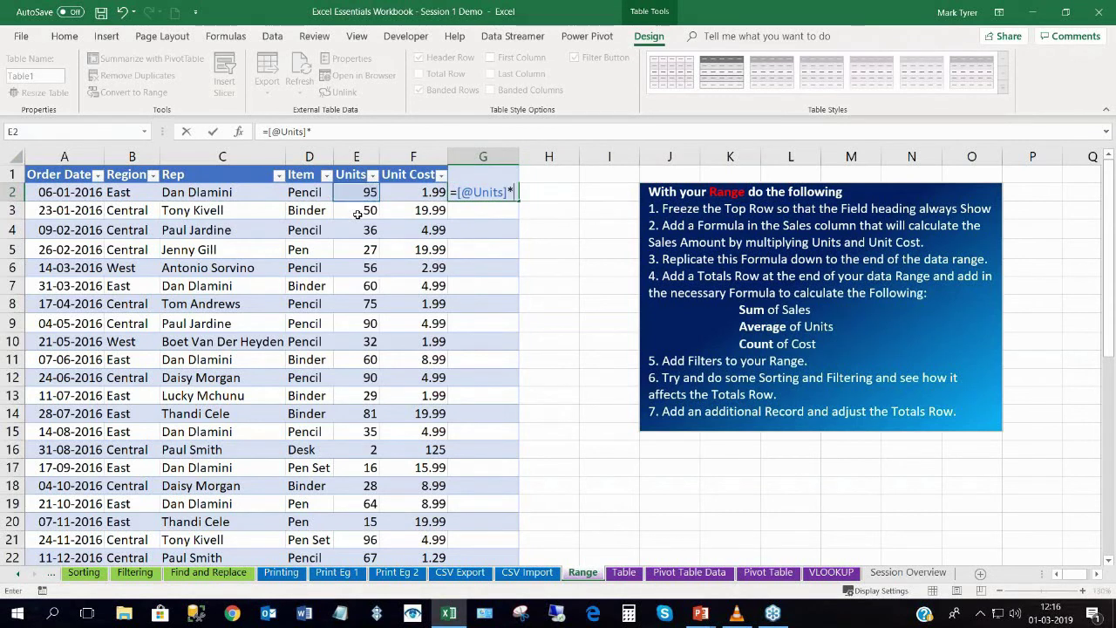
left_click(408, 191)
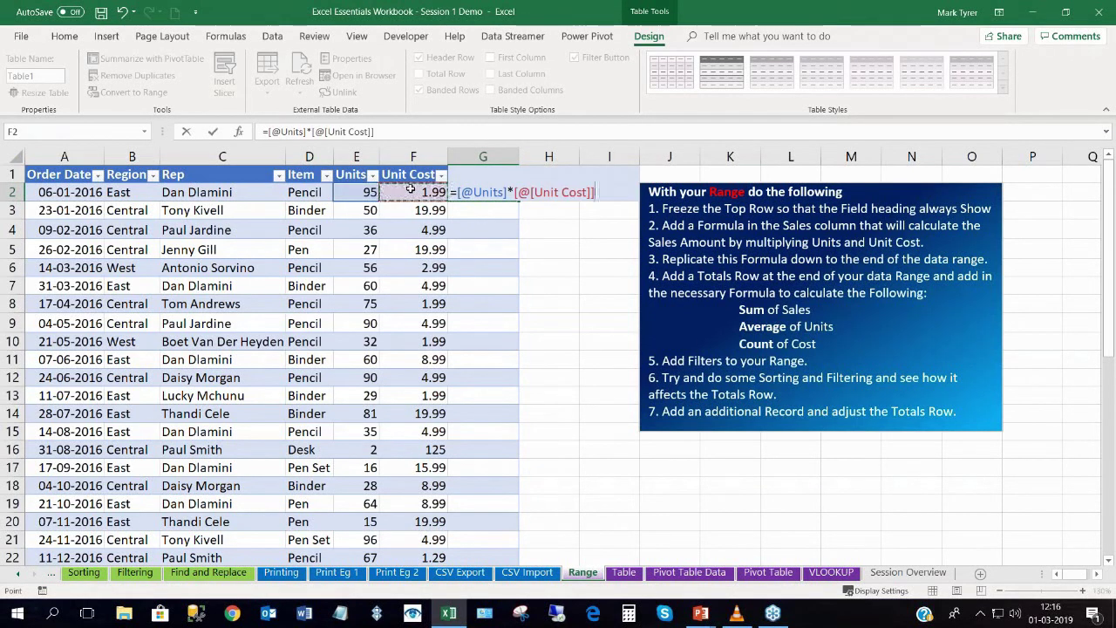
key("Return")
Add a table Total row summing Sales to R 19 627.88 and widen the Sales column.
left_click(490, 231)
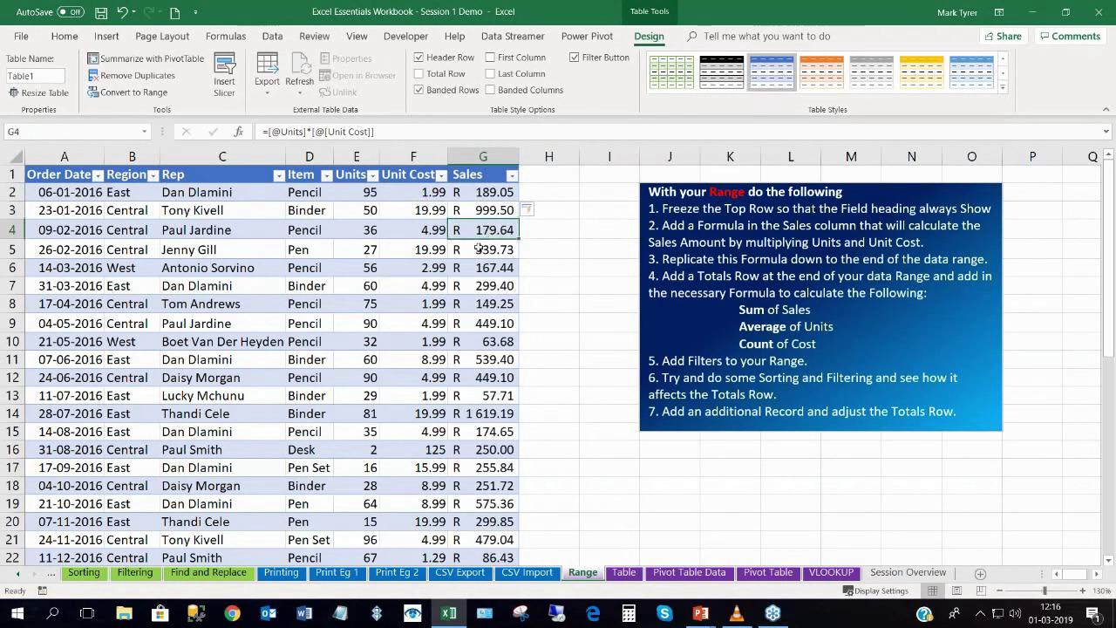
scroll(478, 249, "down", 2)
scroll(478, 249, "down", 5)
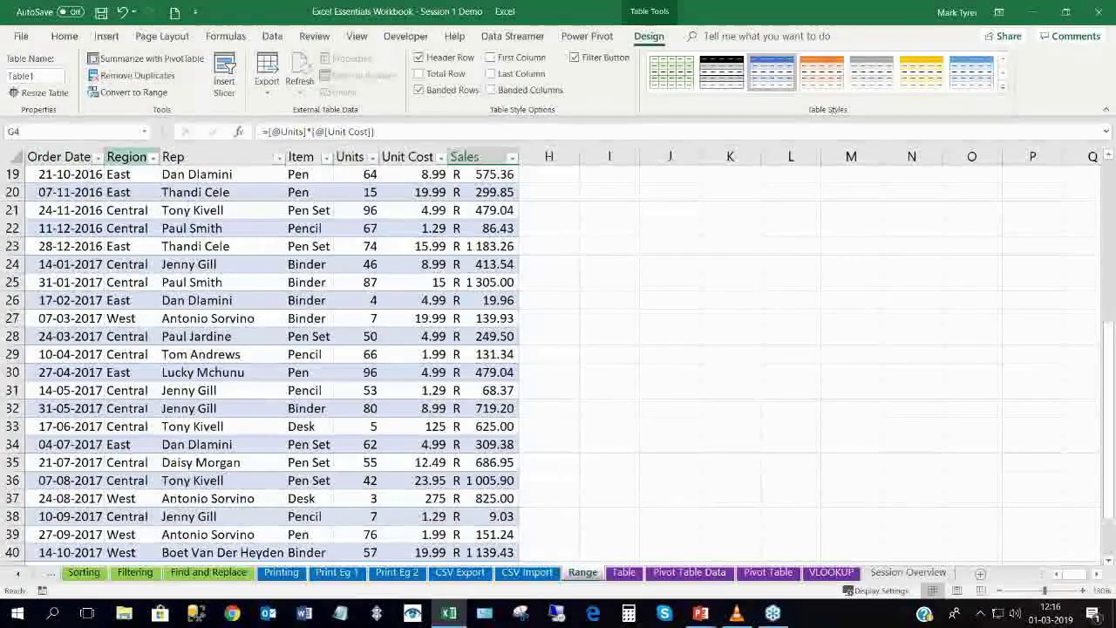
scroll(411, 280, "down", 3)
left_click(373, 263)
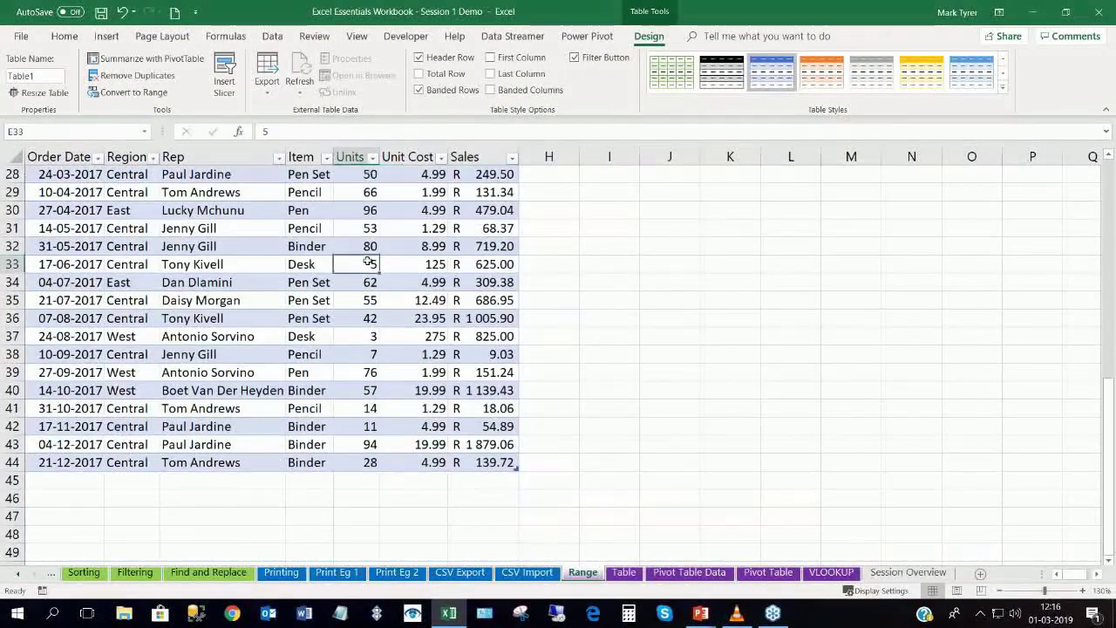
left_click(419, 73)
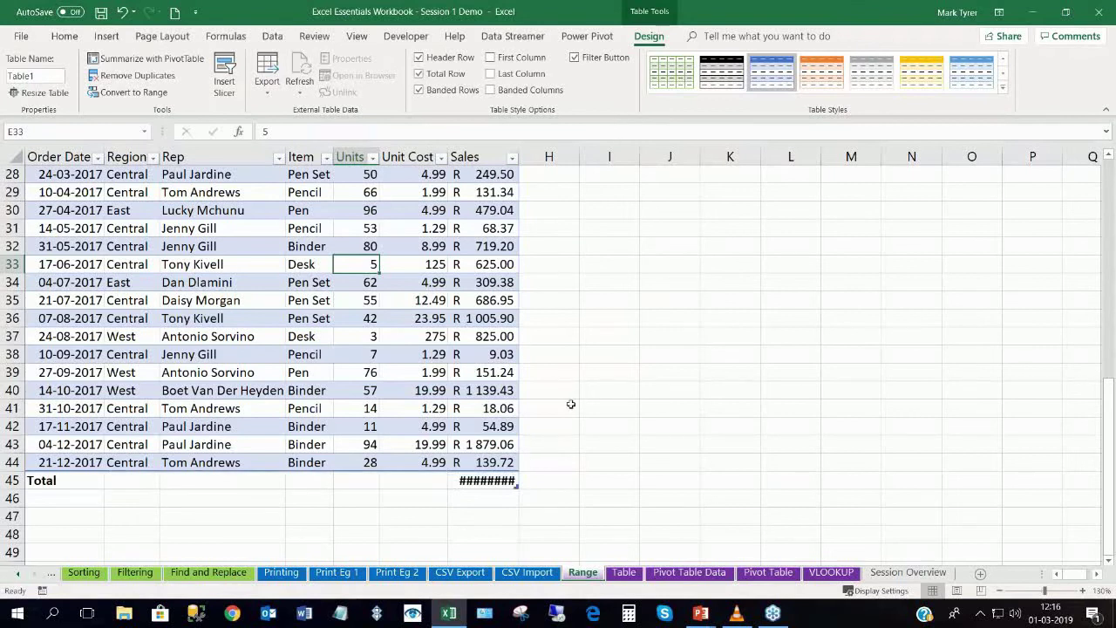
left_click_drag(517, 148, 542, 148)
left_click(505, 490)
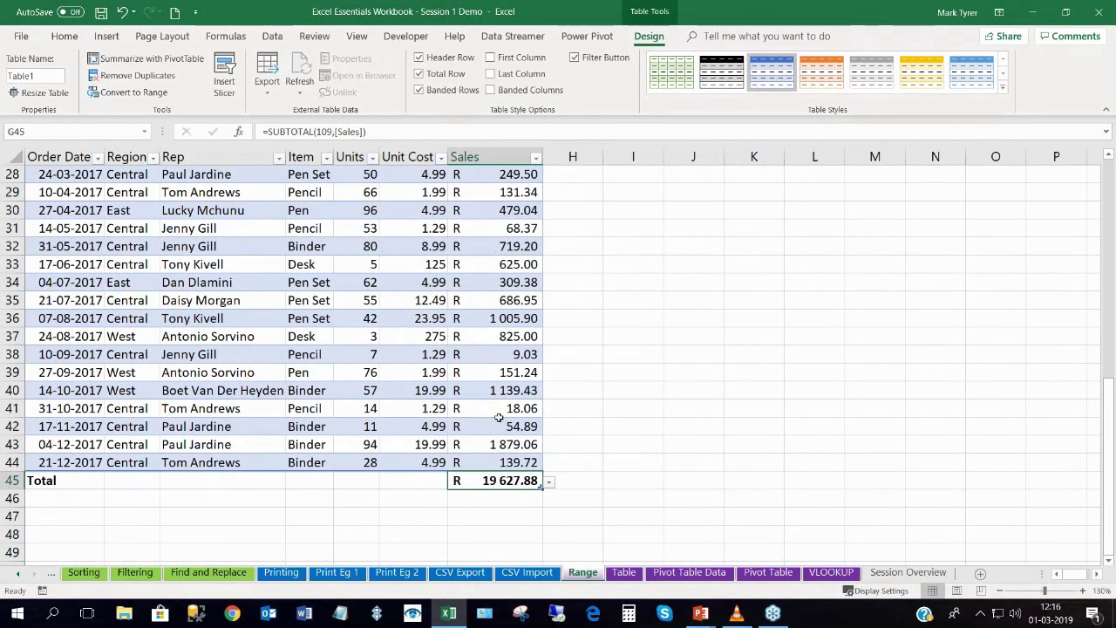
scroll(487, 409, "up", 9)
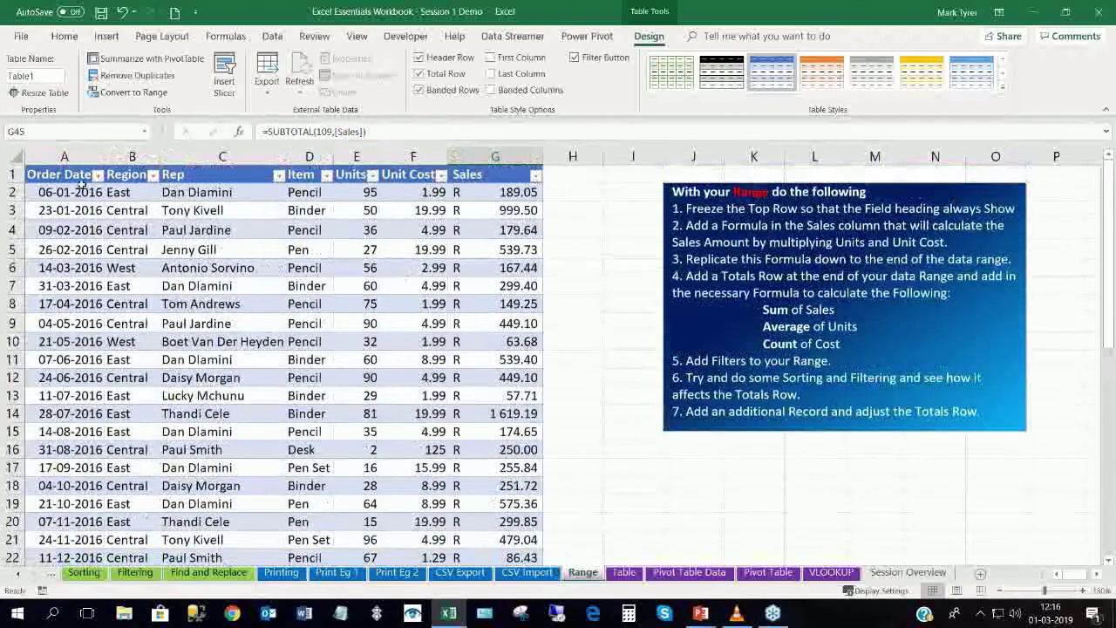
Filter the Region column to Central only, giving a Sales total of R 11 139.07.
left_click(152, 176)
left_click(38, 317)
left_click(38, 330)
left_click(105, 453)
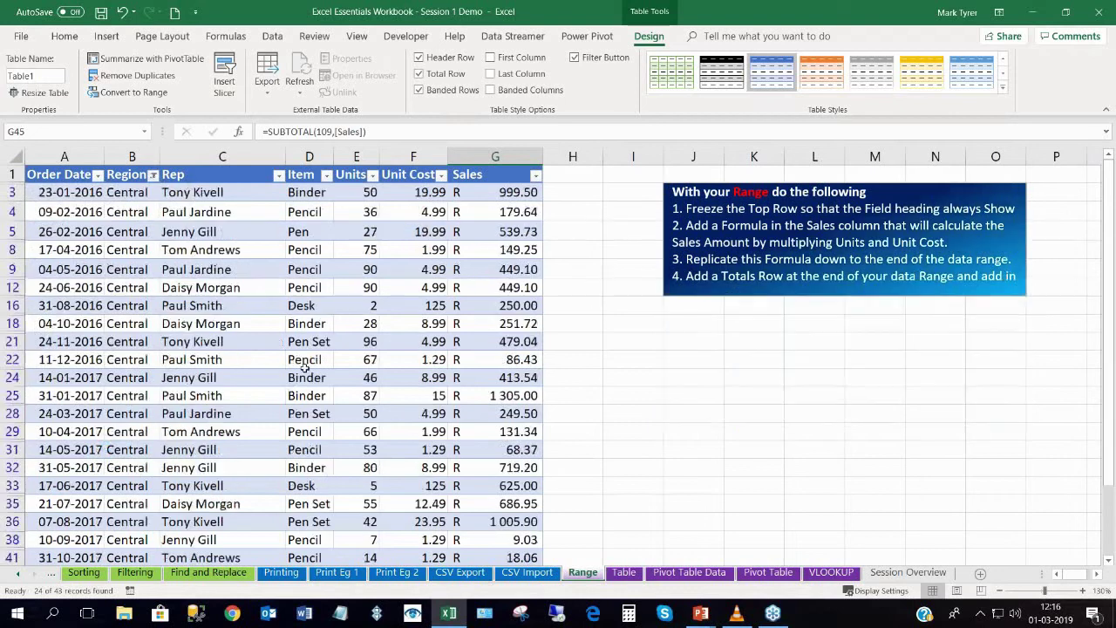
scroll(300, 367, "down", 5)
scroll(307, 418, "down", 1)
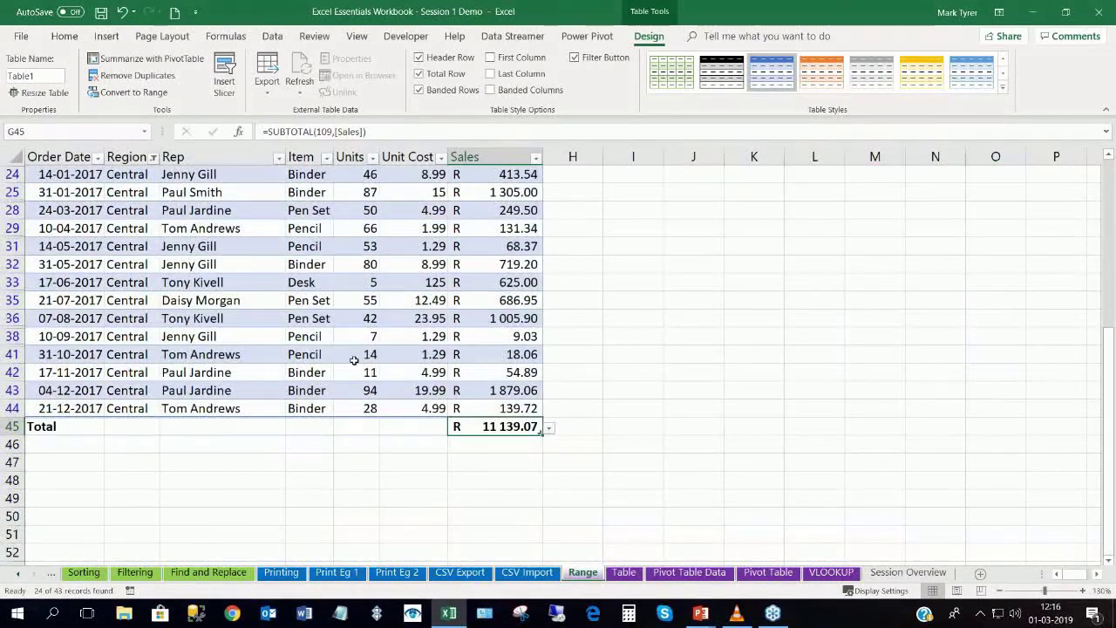
scroll(353, 355, "up", 4)
left_click(301, 309)
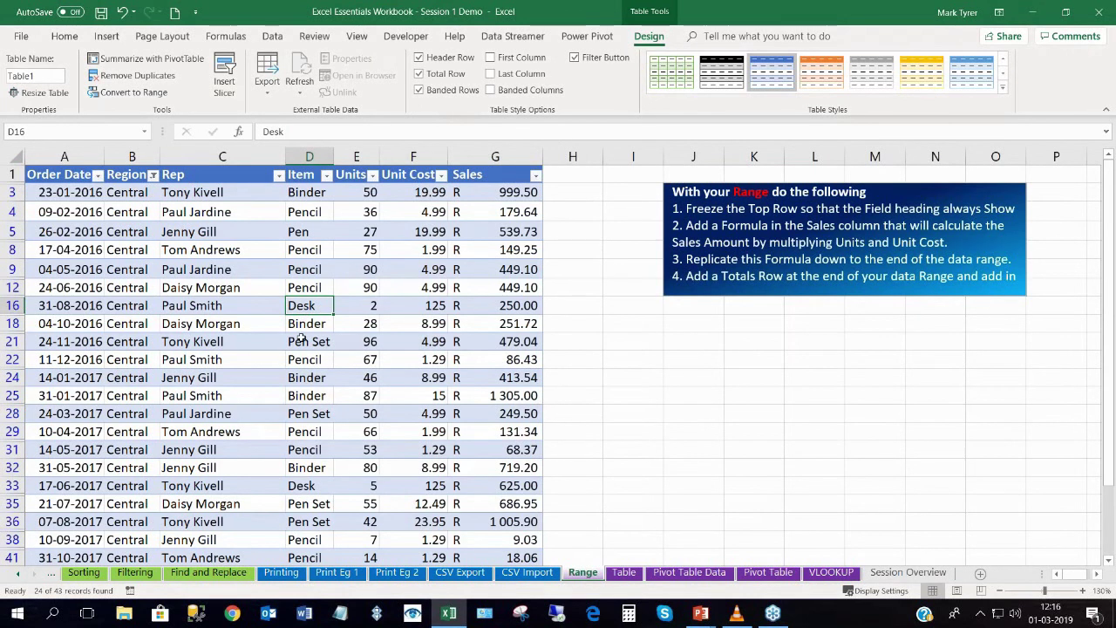
Switch to the Pivot Table Data sheet and review its order data, selecting the Gross Profit column.
left_click(691, 572)
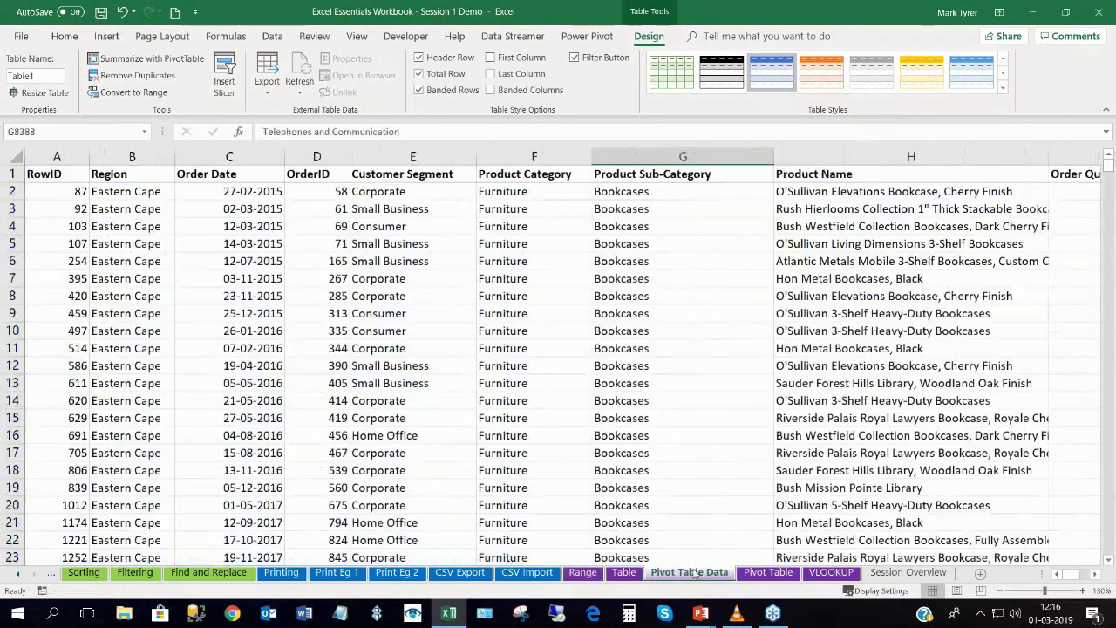
left_click(462, 360)
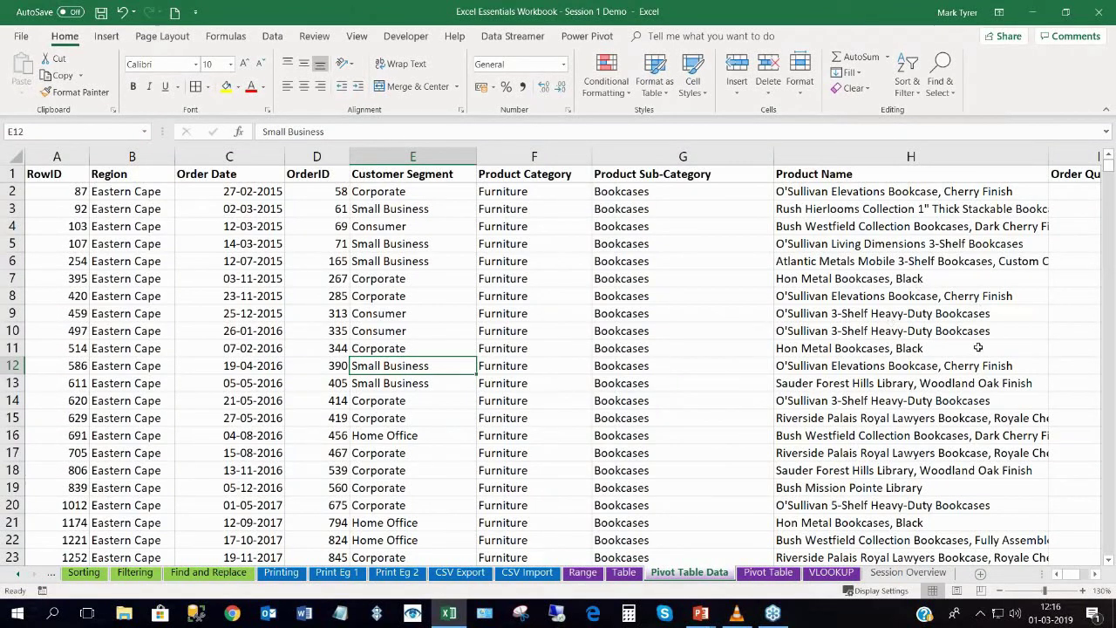
left_click(959, 551)
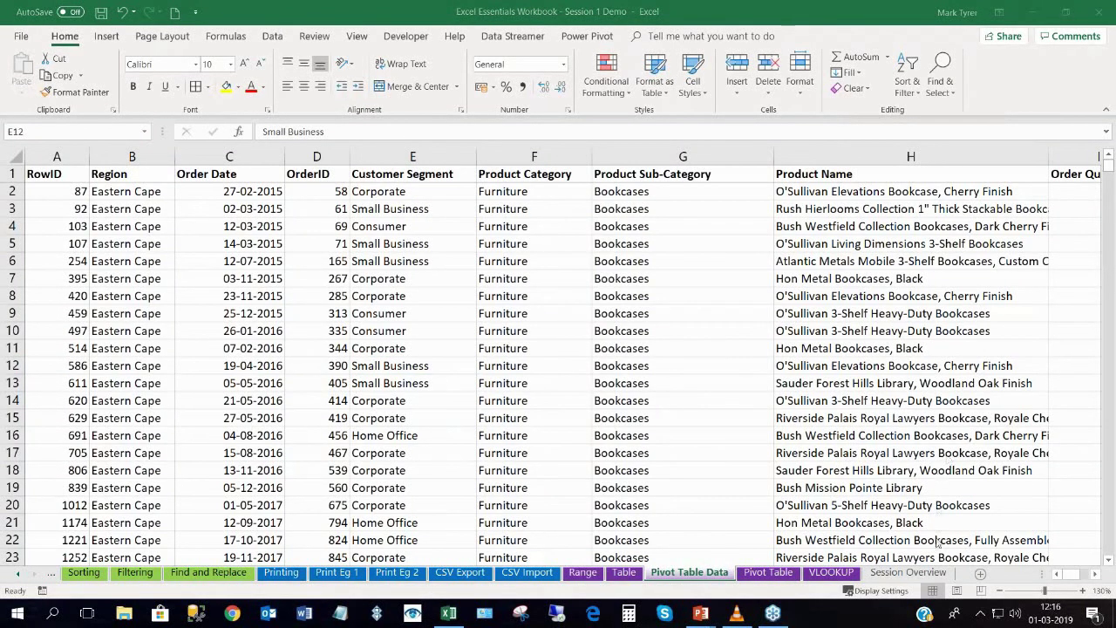
left_click(558, 296)
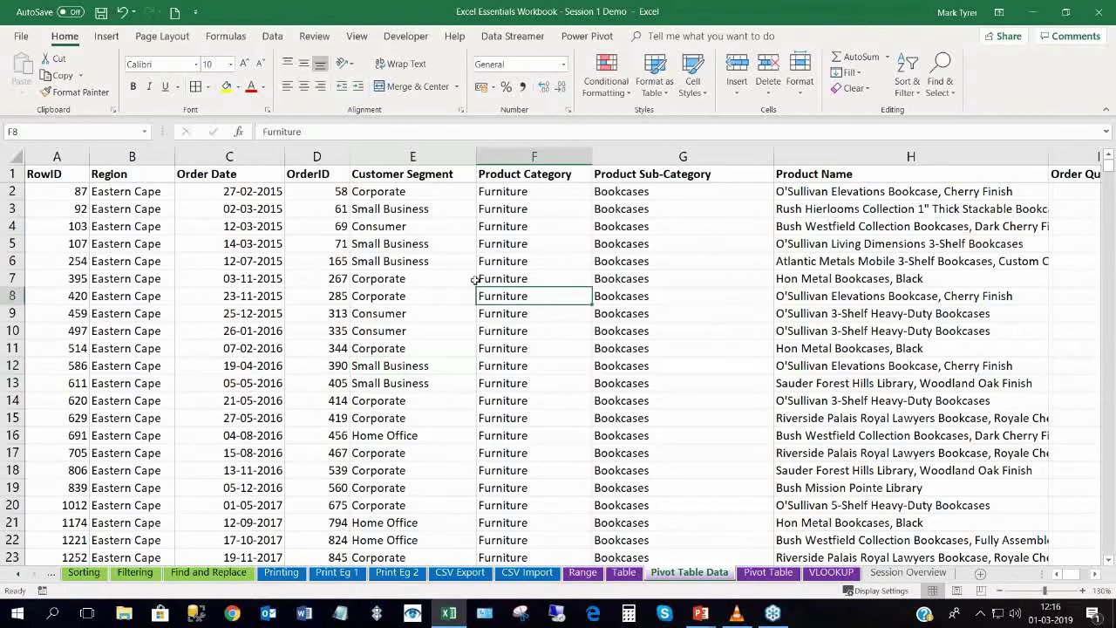
left_click(932, 552)
key("F2")
left_click(700, 401)
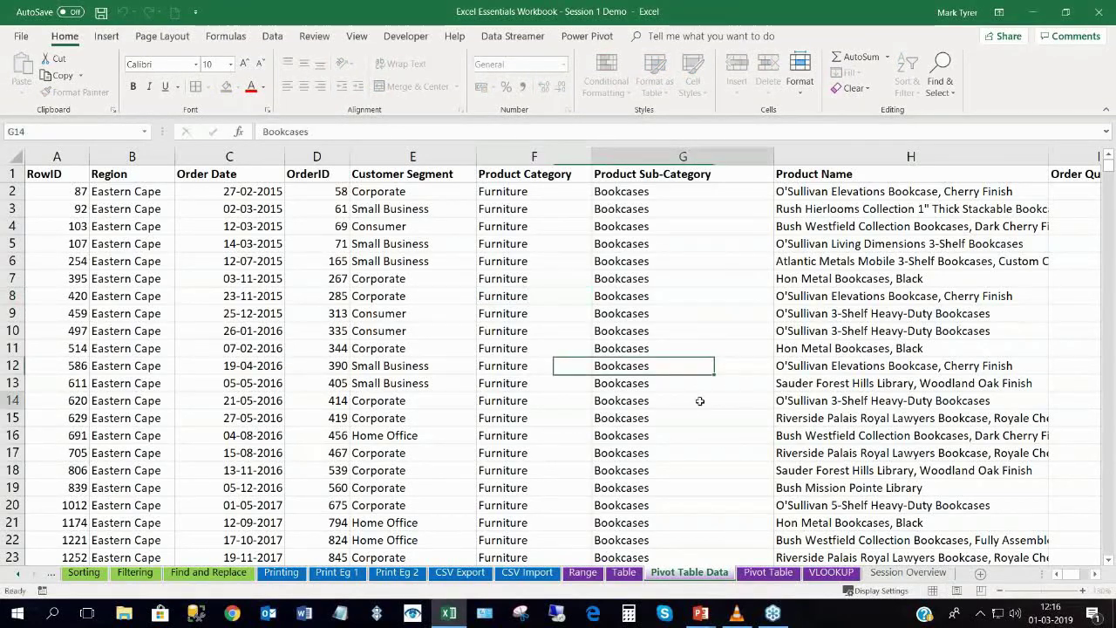
key("Right")
key("Right")
key("Right")
key("Right")
key("Right")
key("Right")
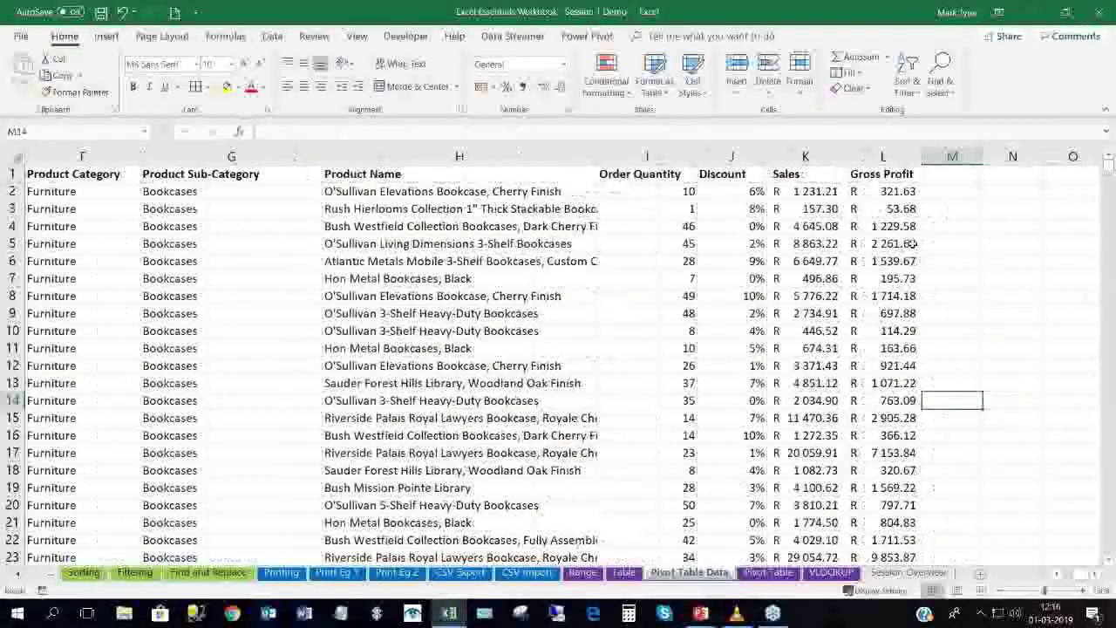
left_click(883, 157)
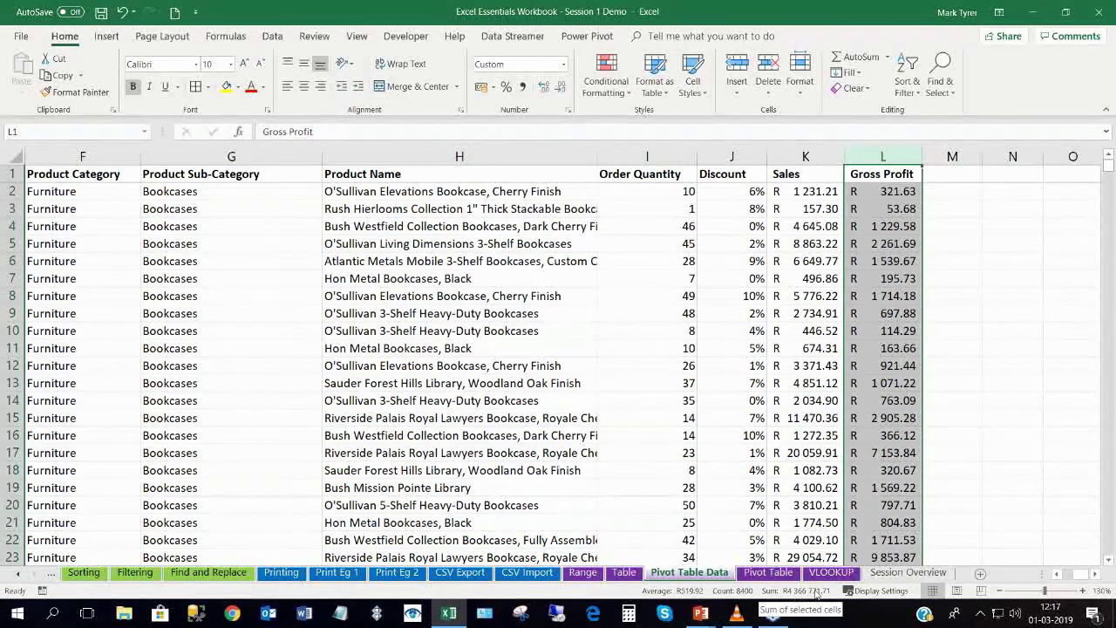
left_click(371, 354)
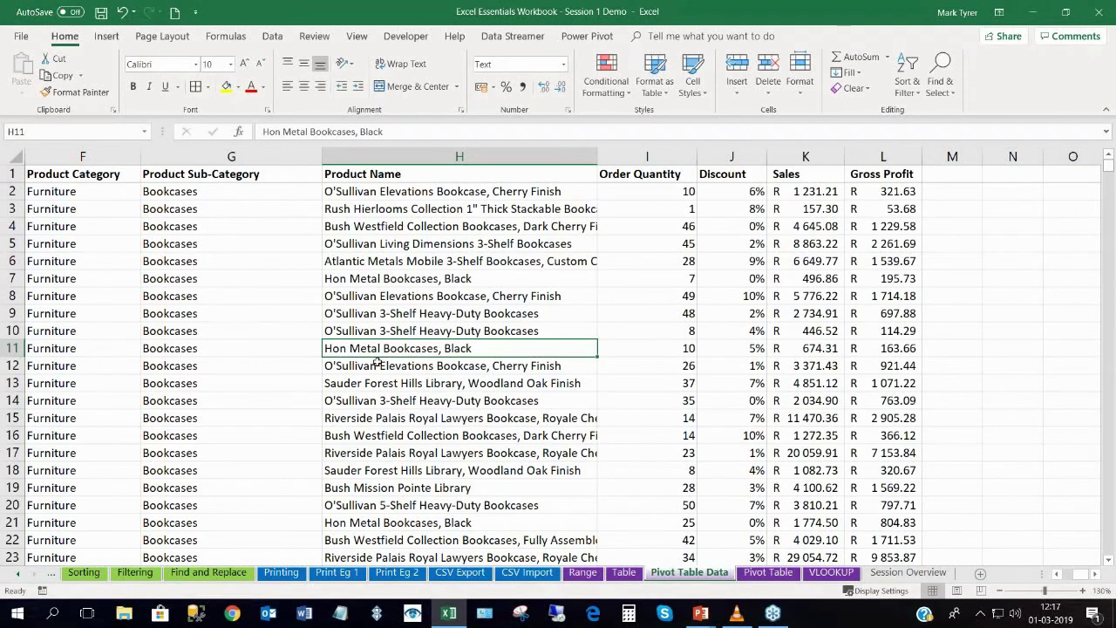
left_click(226, 312)
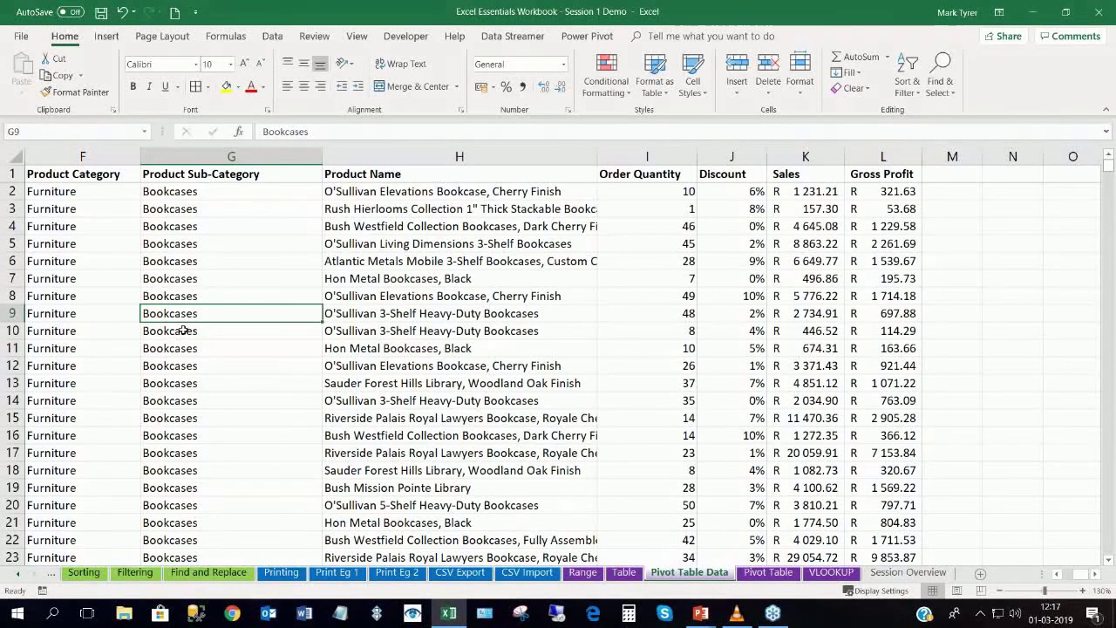
Insert a PivotChart & PivotTable from the Pivot Table Data range at Pivot Table sheet cell A9.
left_click(108, 39)
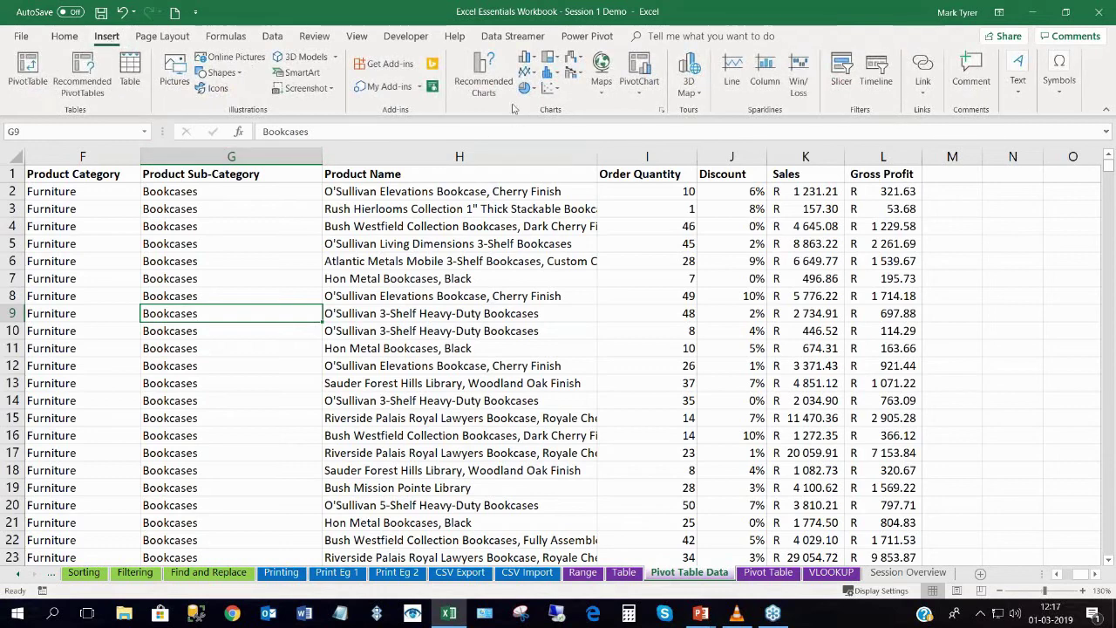
left_click(640, 91)
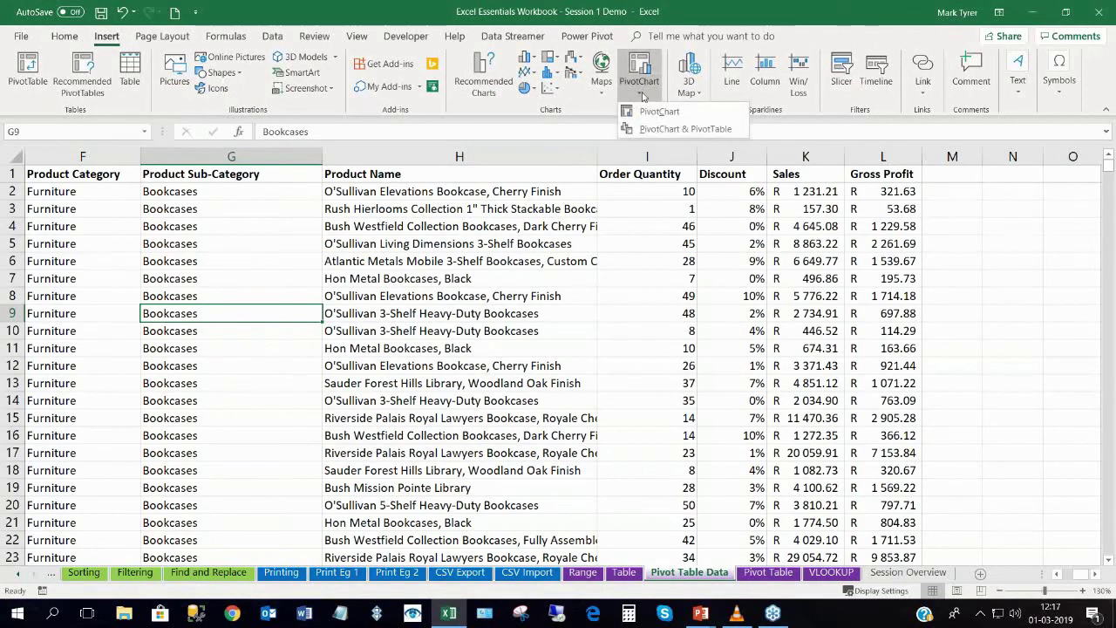
left_click(662, 129)
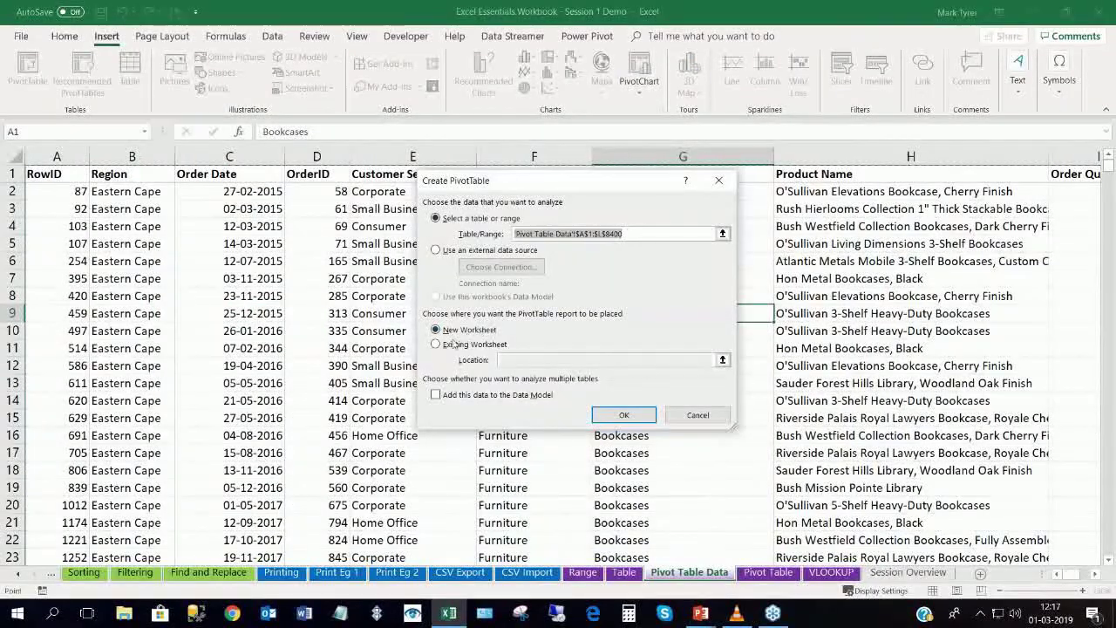
left_click(436, 344)
left_click(768, 571)
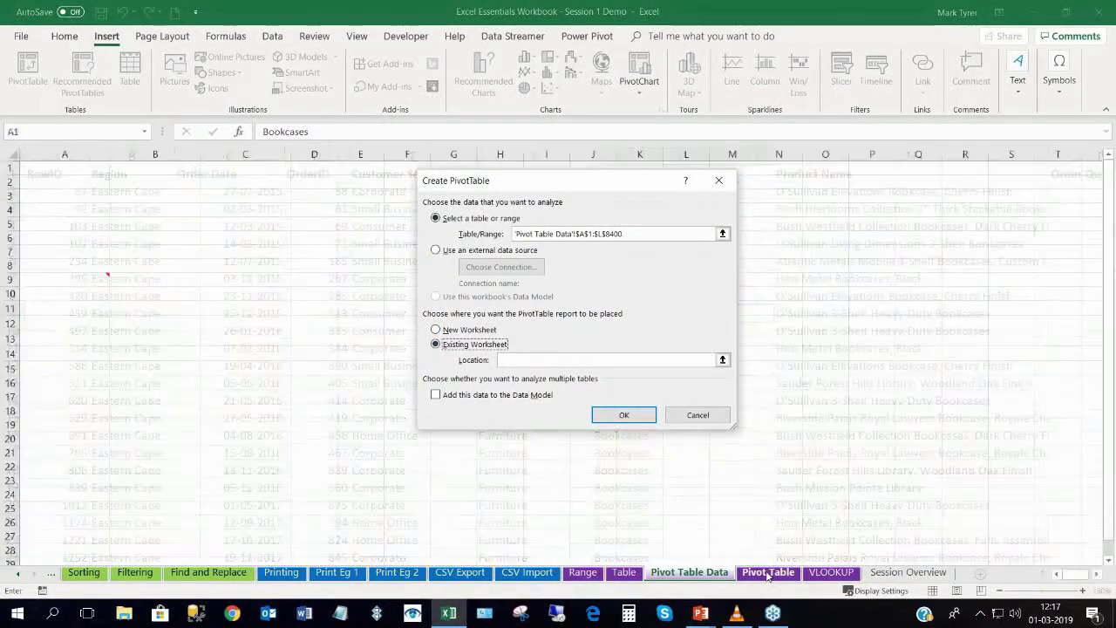
left_click(90, 279)
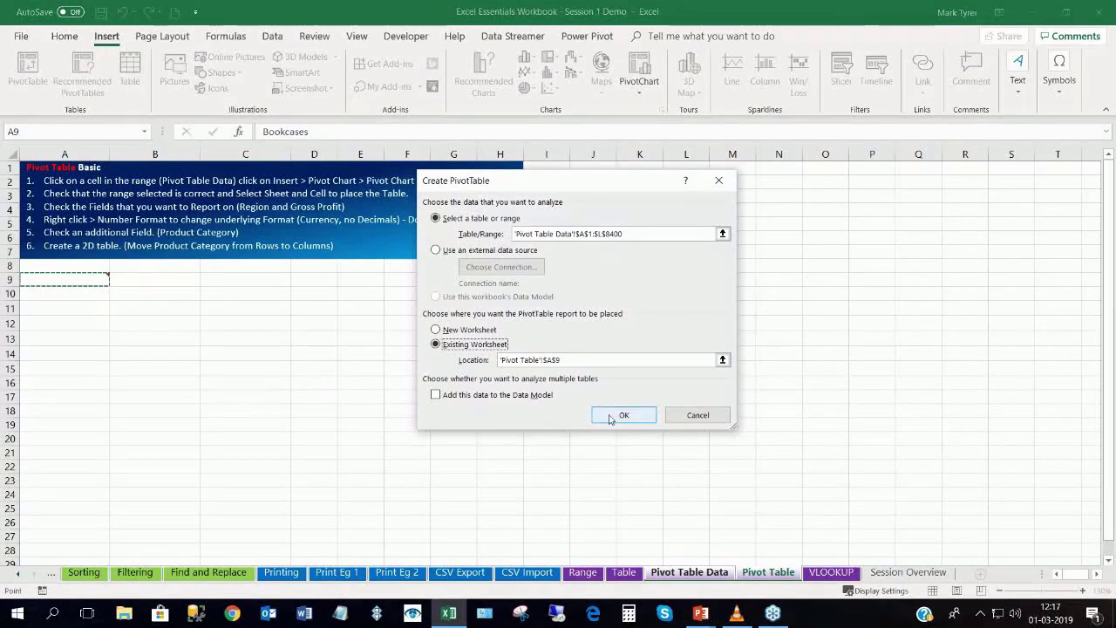
left_click(623, 415)
left_click_drag(353, 270, 433, 281)
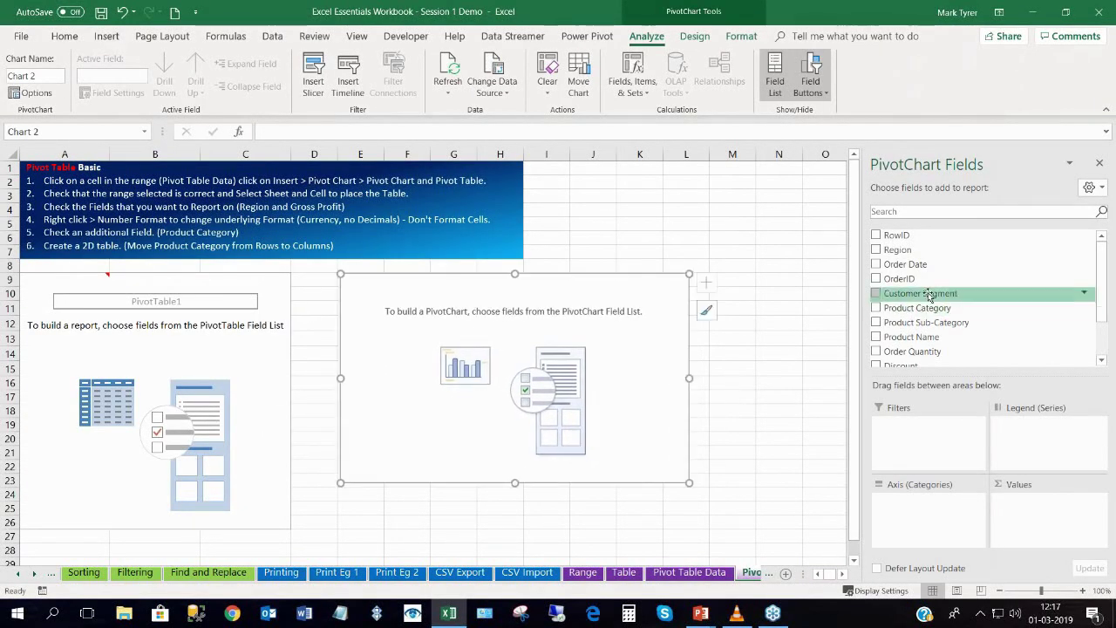
Put Region on the pivot chart's axis and Sum of Gross Profit in its values.
left_click(876, 250)
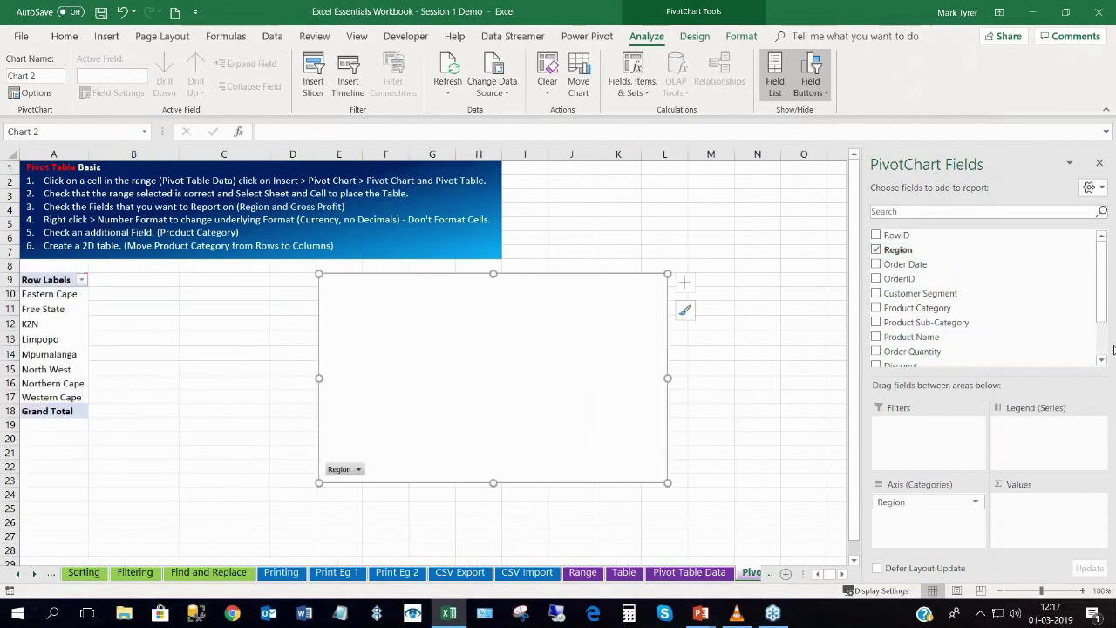
scroll(1103, 351, "down", 2)
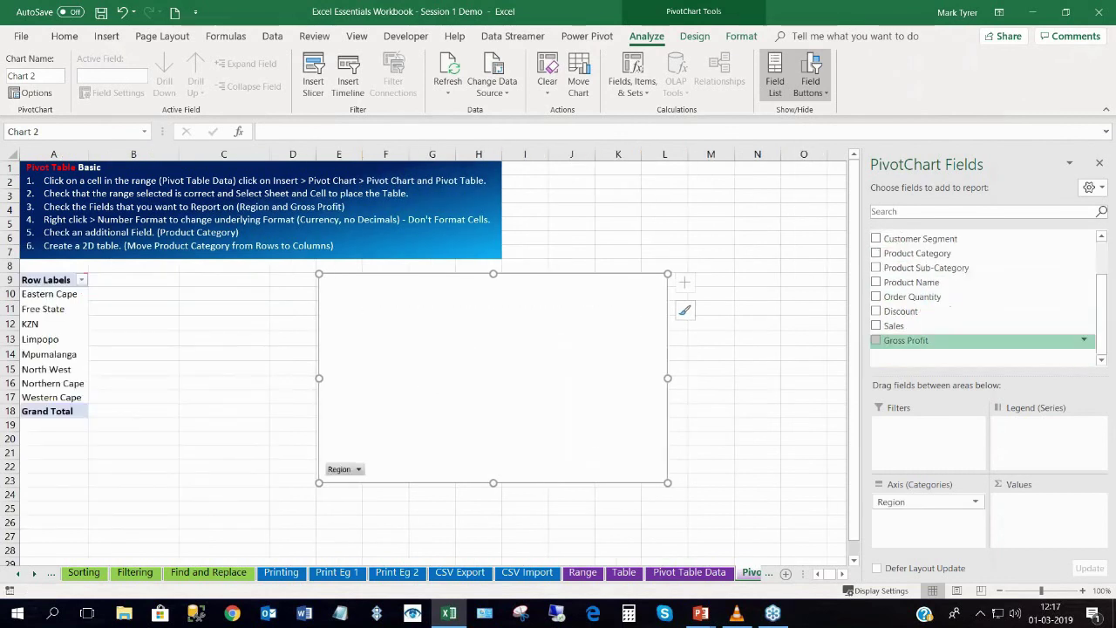
left_click(876, 340)
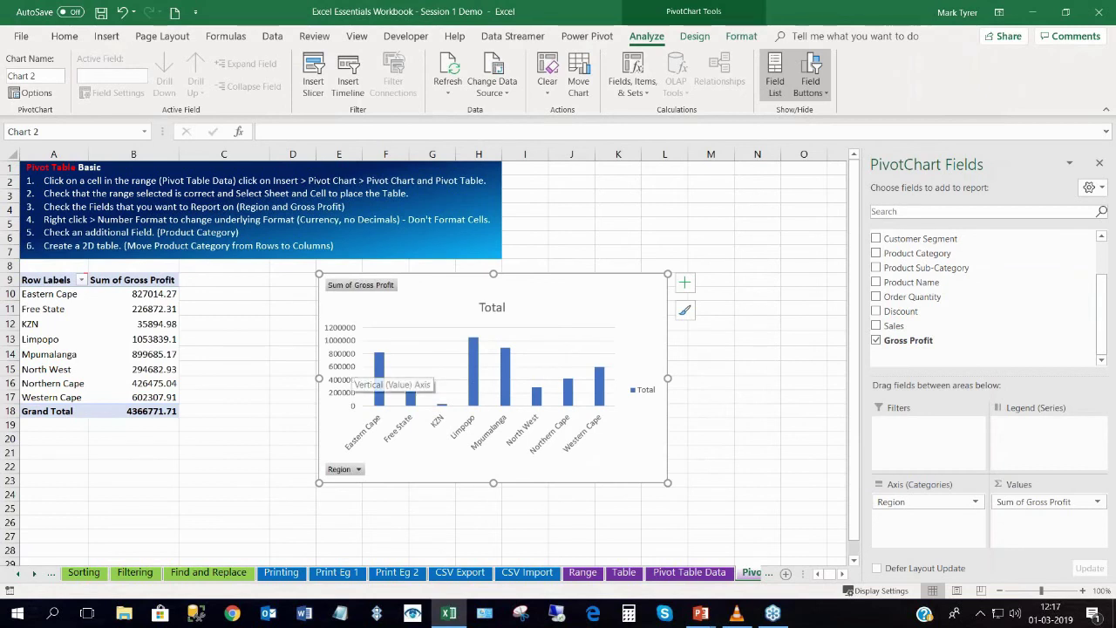
mouse_move(442, 274)
left_mouse_down()
mouse_move(427, 279)
mouse_move(438, 275)
left_mouse_up()
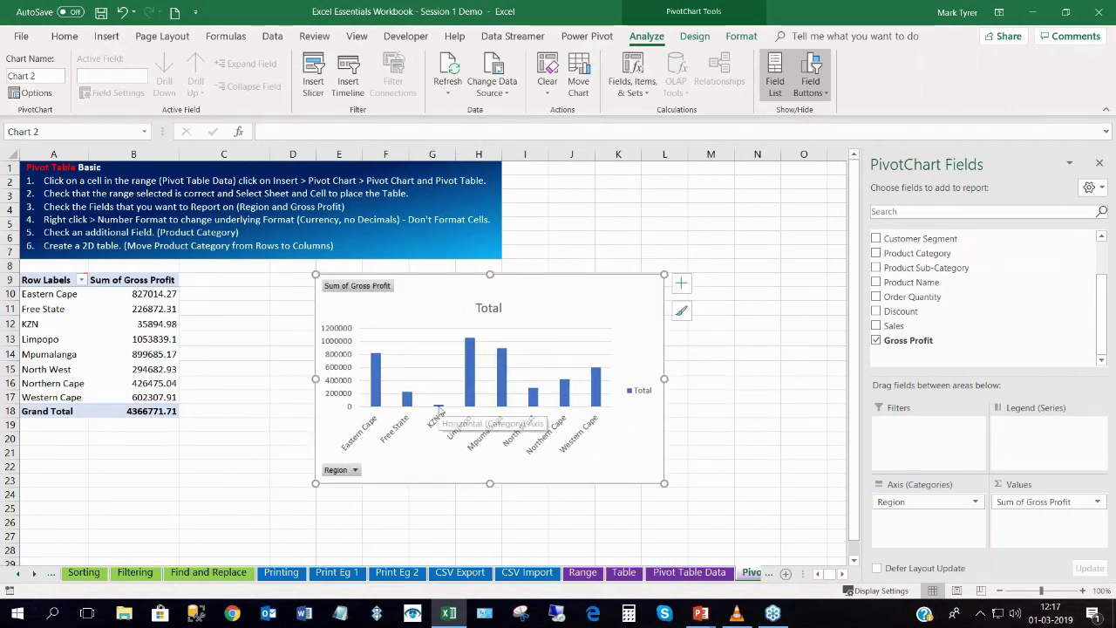
Sort the regions ascending by gross profit, narrow the field list, and go to the VLOOKUP sheet.
left_click(151, 324)
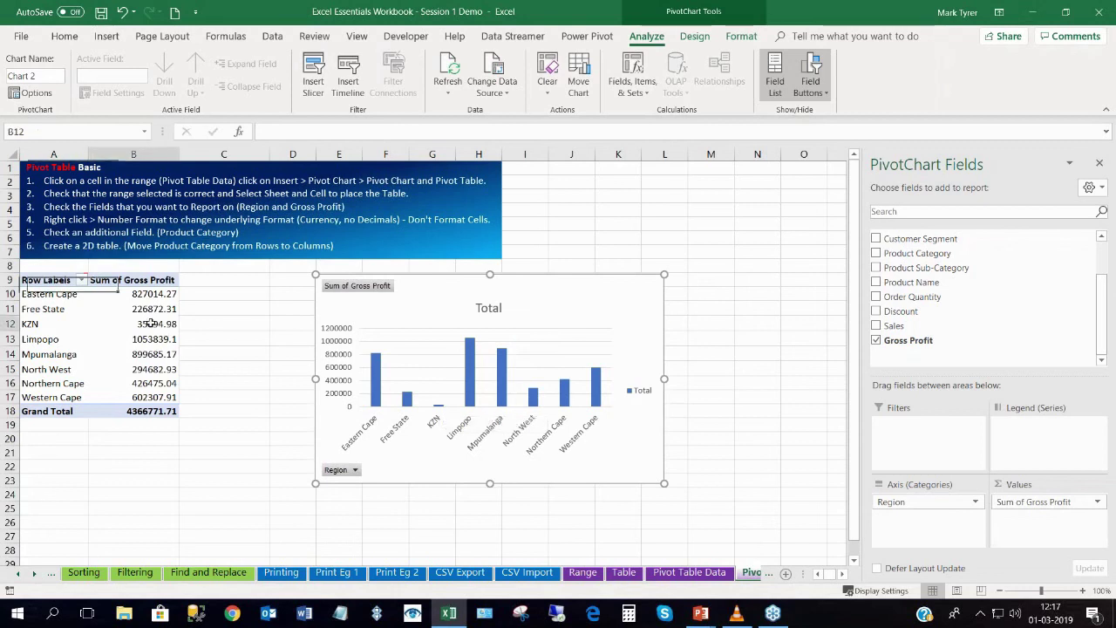
left_click(272, 36)
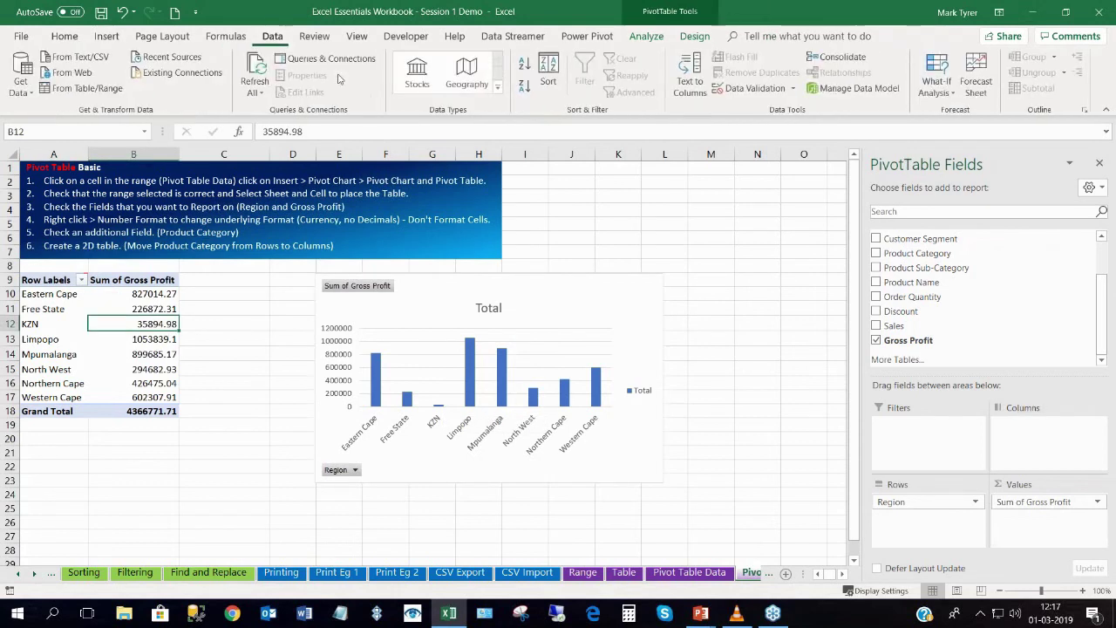
left_click(524, 64)
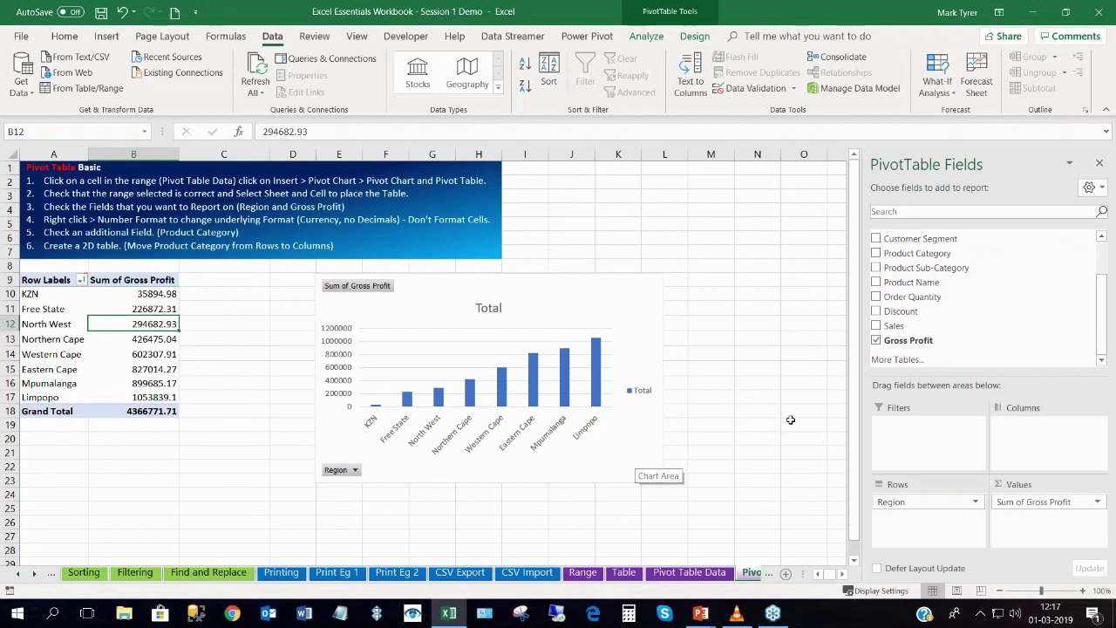
left_click_drag(859, 392, 962, 385)
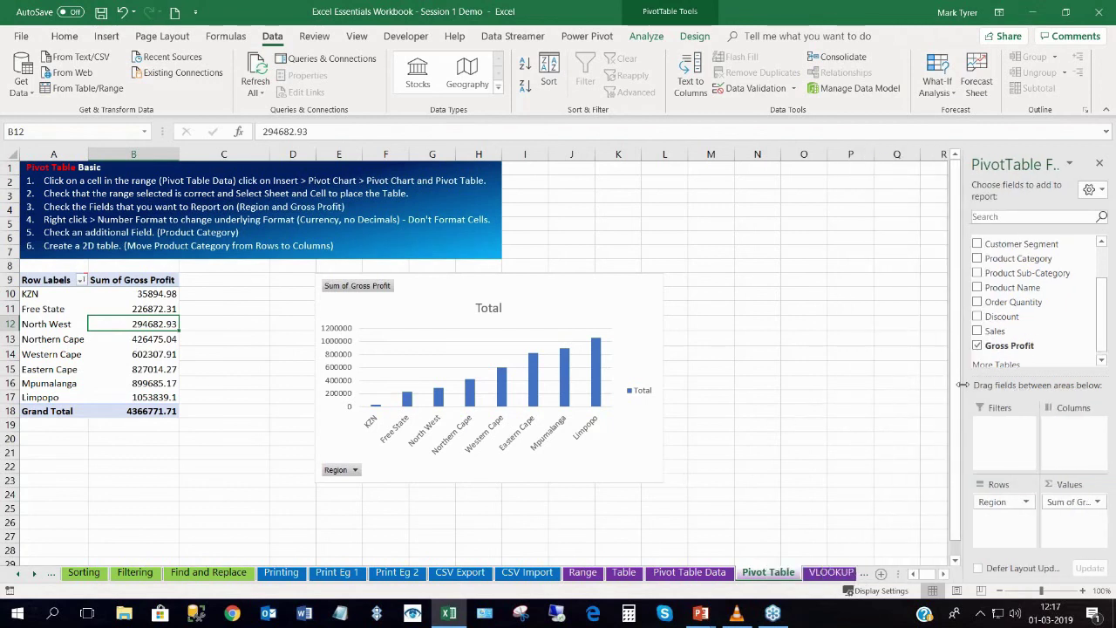
left_click(830, 572)
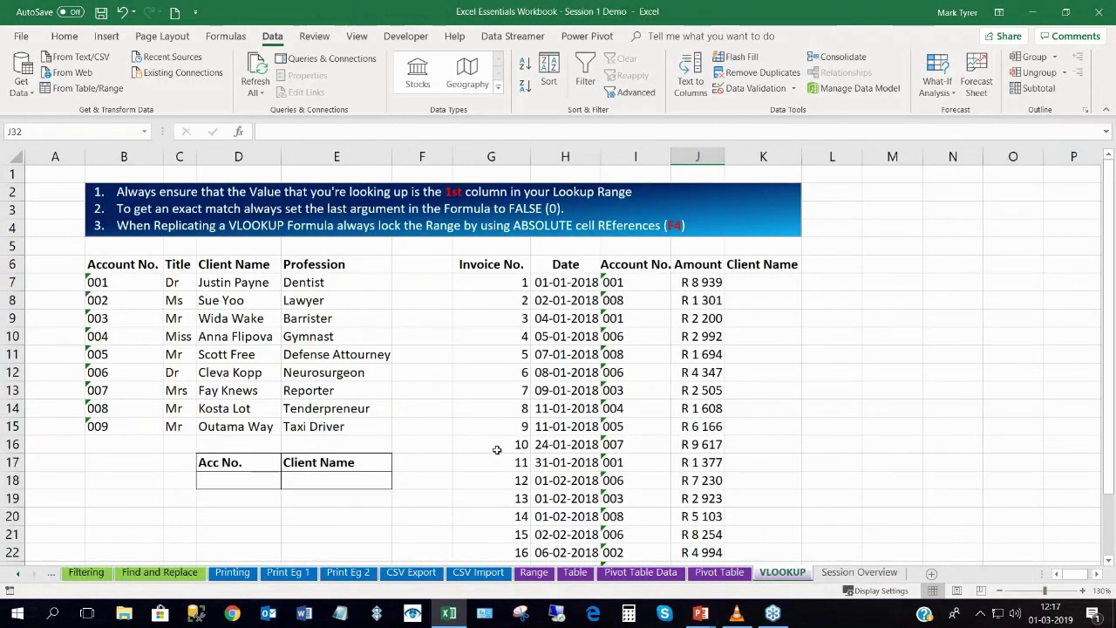
Enter =VLOOKUP(I7,$B$6:$E$15,3,0) in K7 to return the first invoice's client name.
left_click(758, 285)
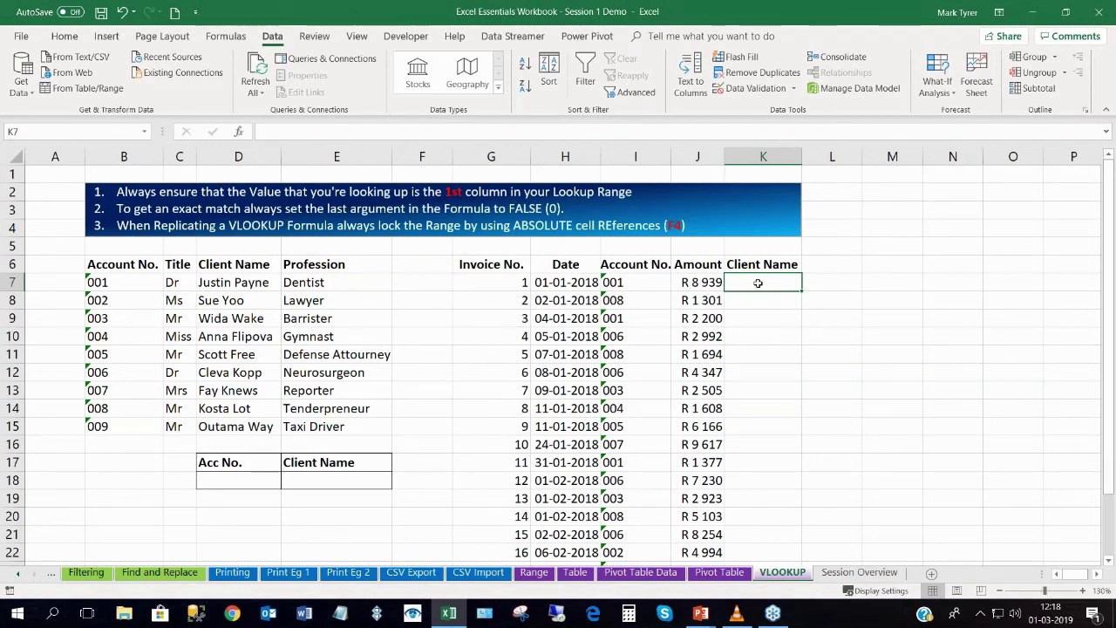
left_click_drag(122, 264, 393, 408)
left_click(737, 286)
type("=")
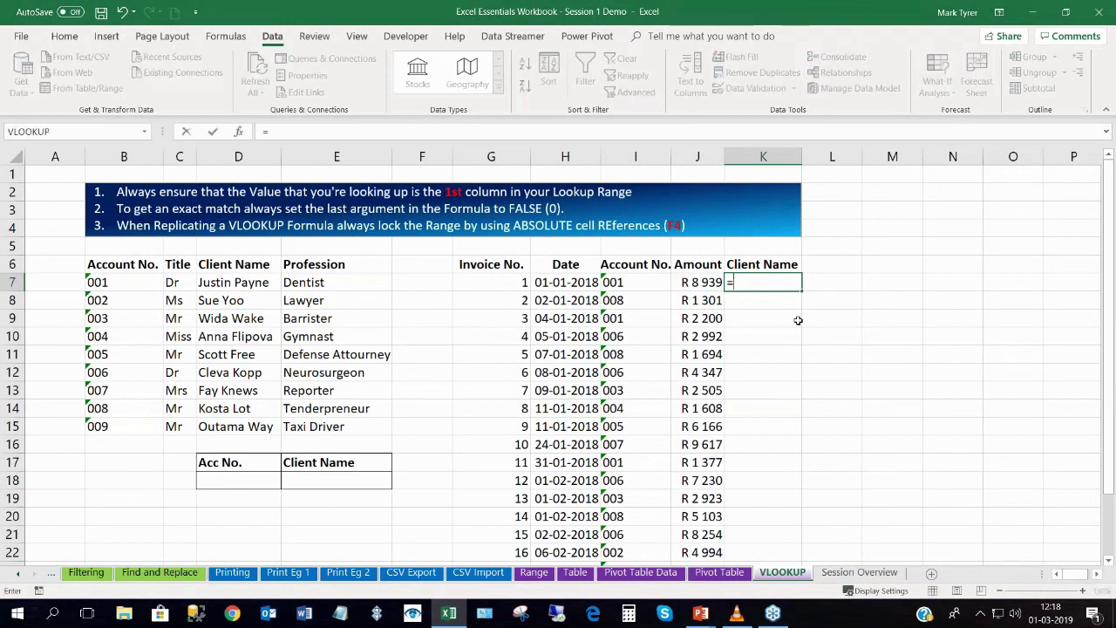
type("vlo")
key("Tab")
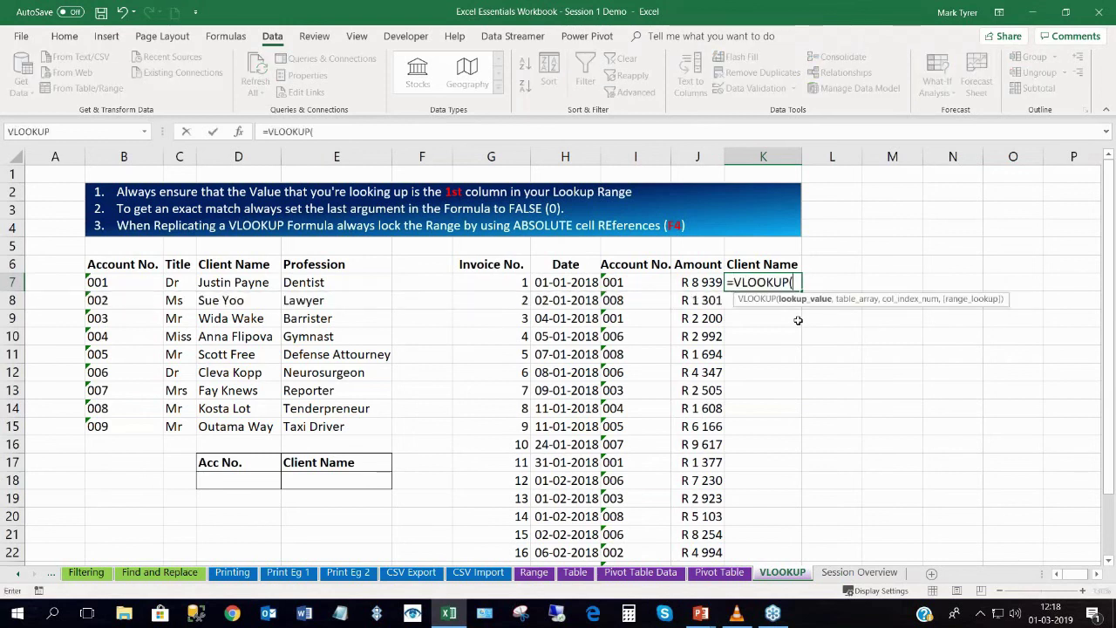
left_click(623, 281)
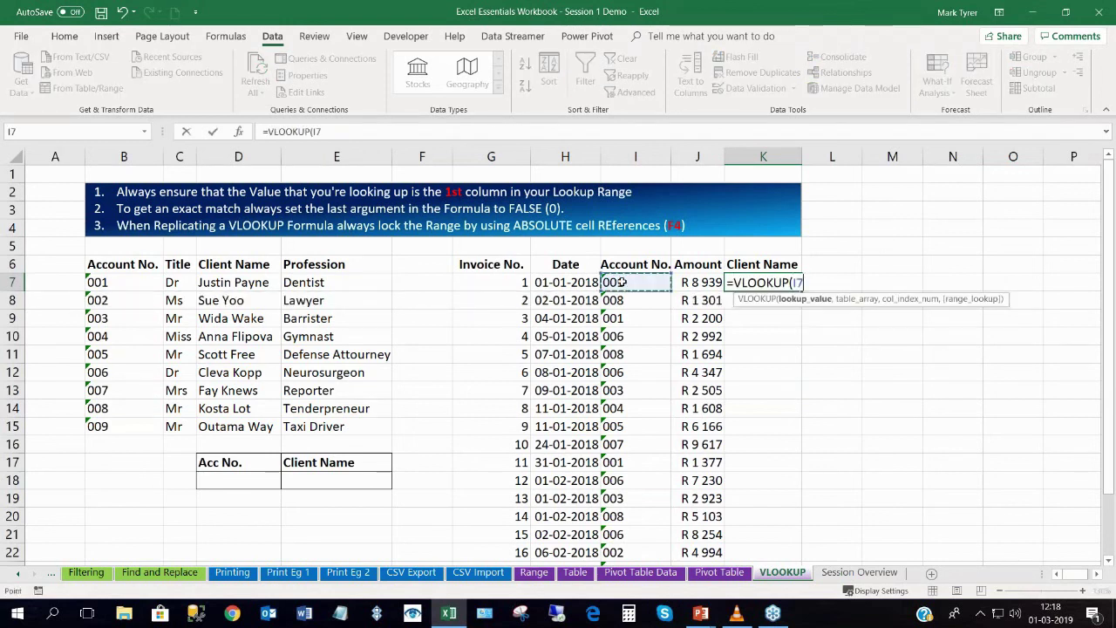
type(",")
left_click_drag(105, 266, 383, 434)
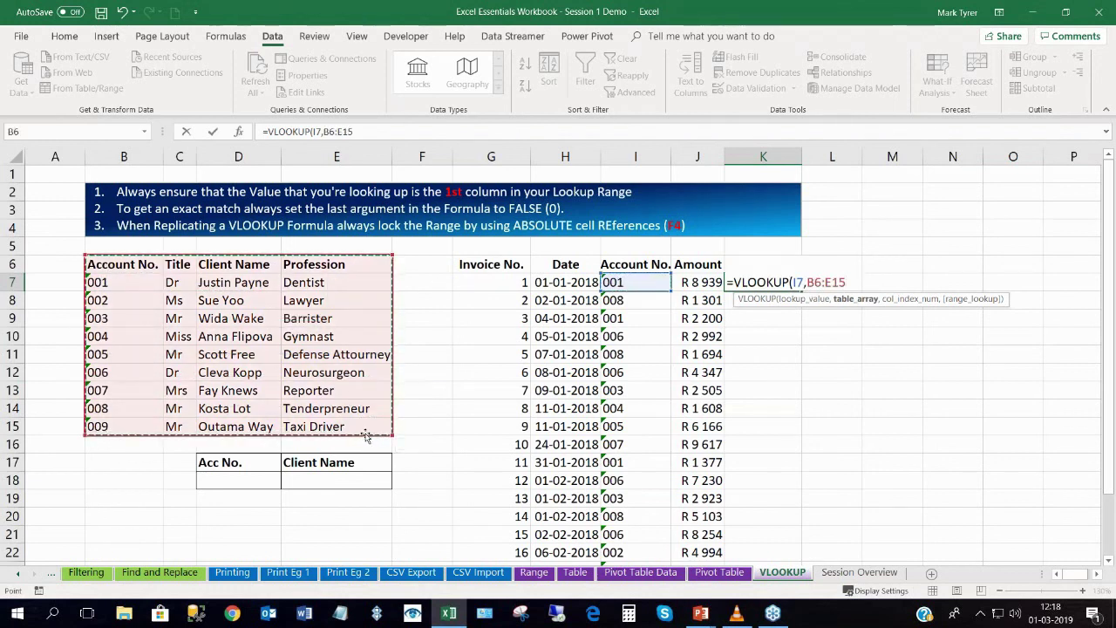
key("F4")
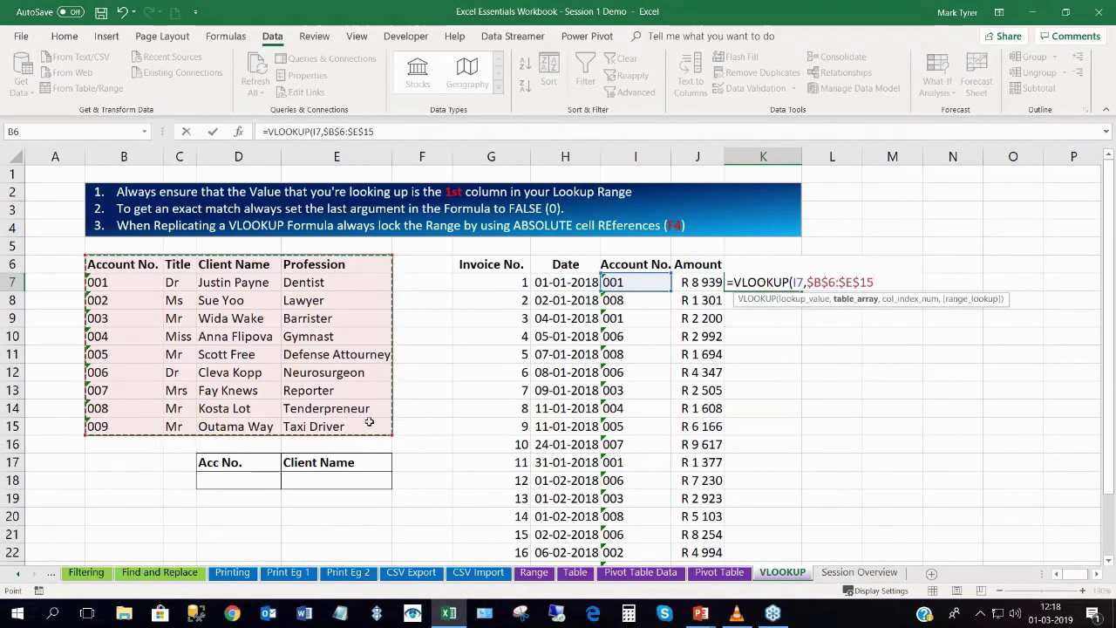
type(",")
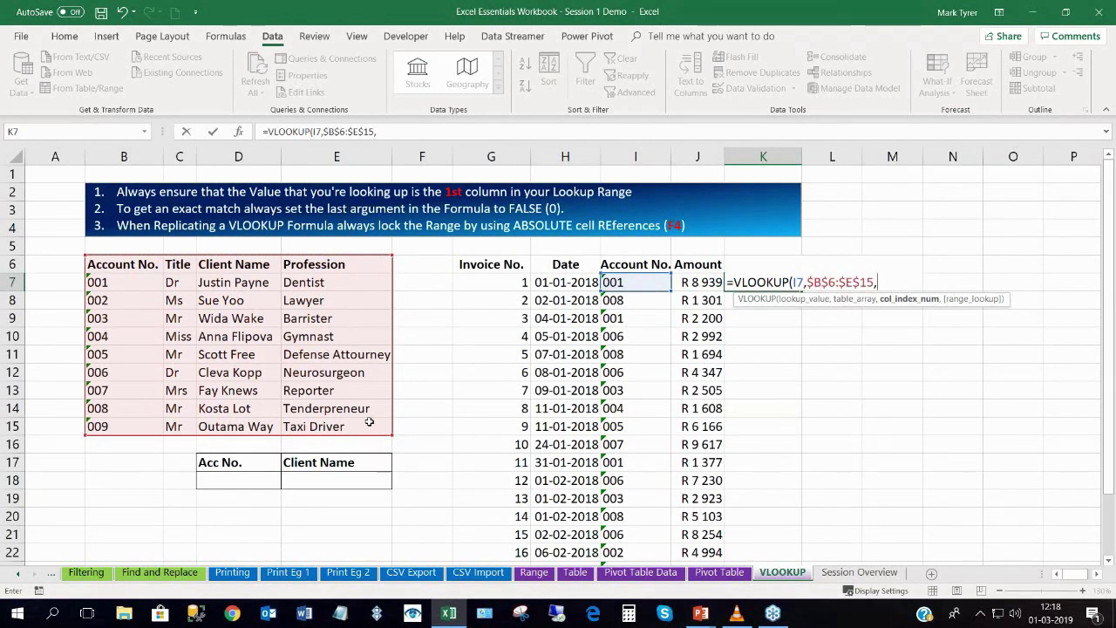
type("3")
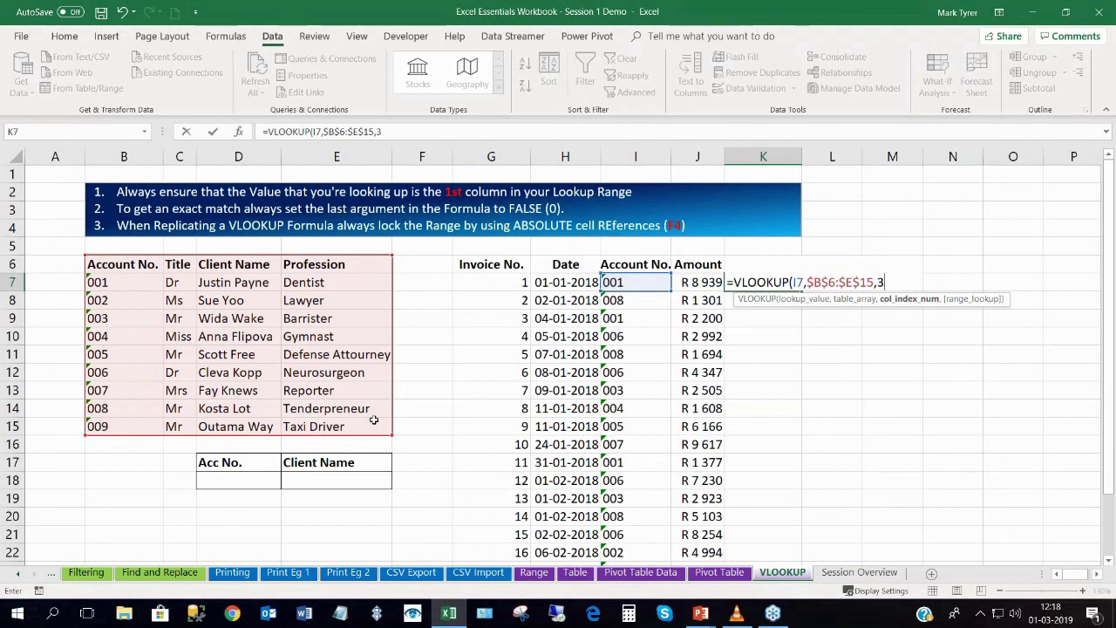
type(",")
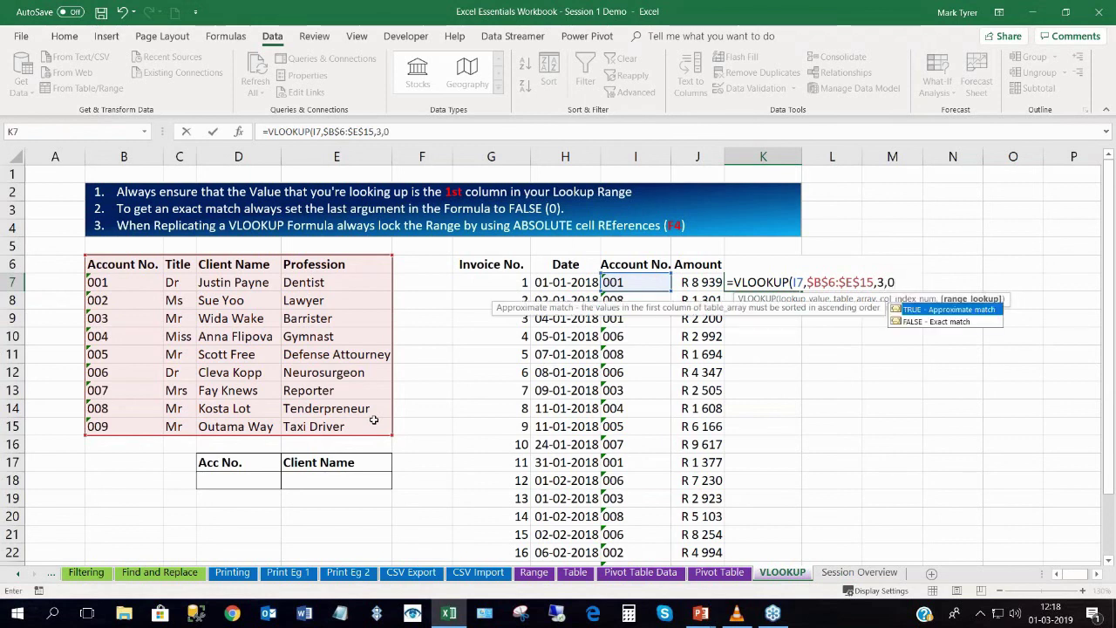
type("0)")
key("Return")
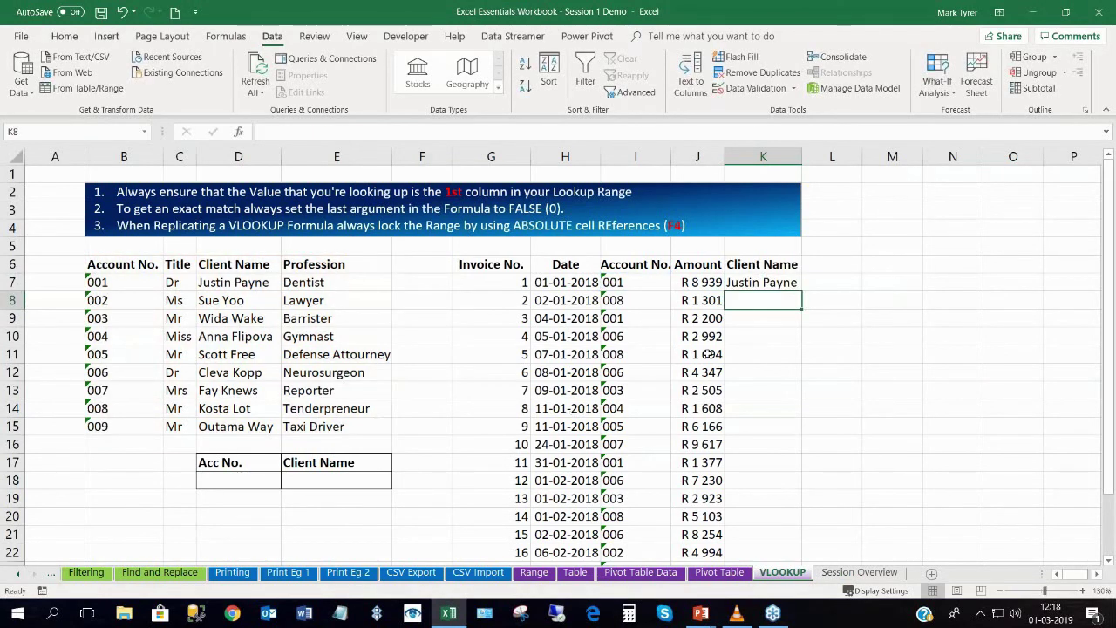
Fill K7's VLOOKUP down the whole Client Name column.
left_click(793, 284)
double_click(794, 285)
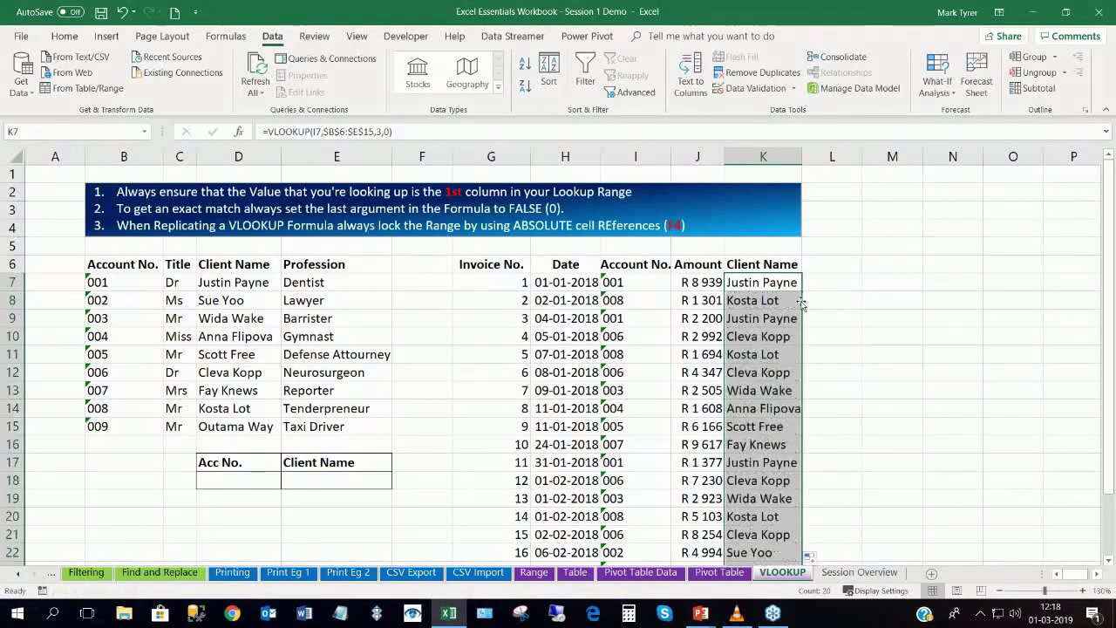
left_click(761, 285)
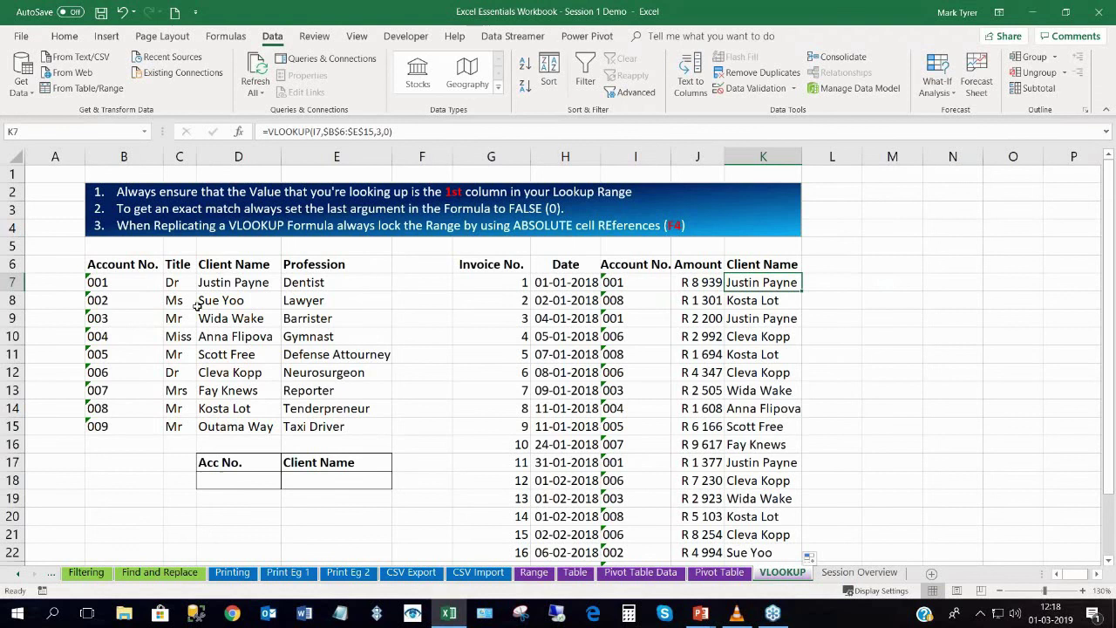
left_click_drag(104, 265, 390, 430)
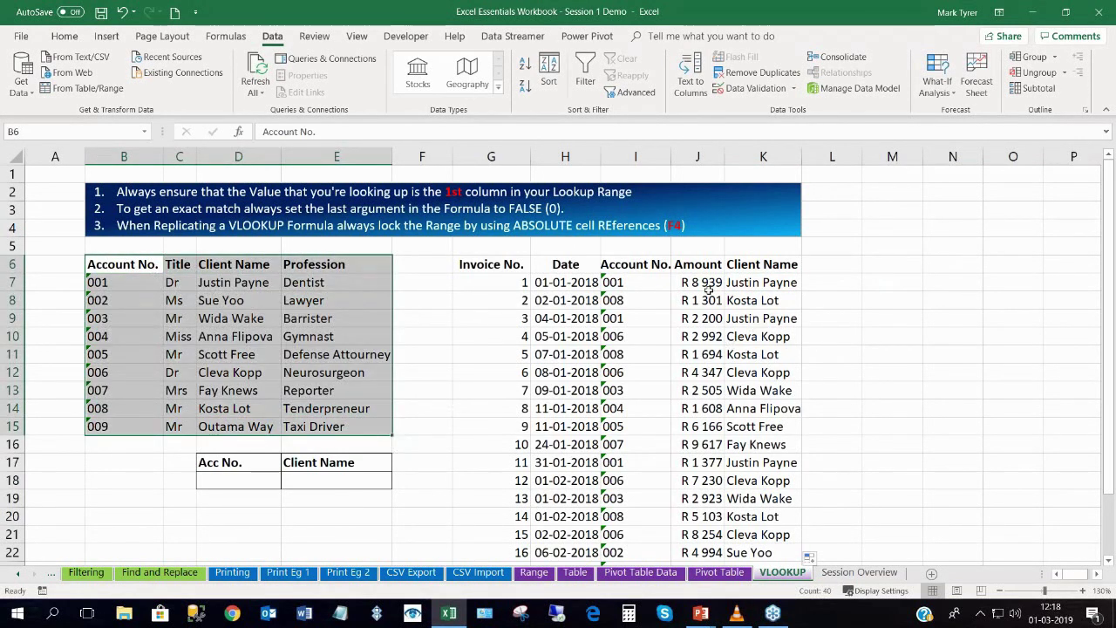
Change account number I7 to 005 and widen column K to fit the client names.
double_click(638, 284)
key("BackSpace")
type("5")
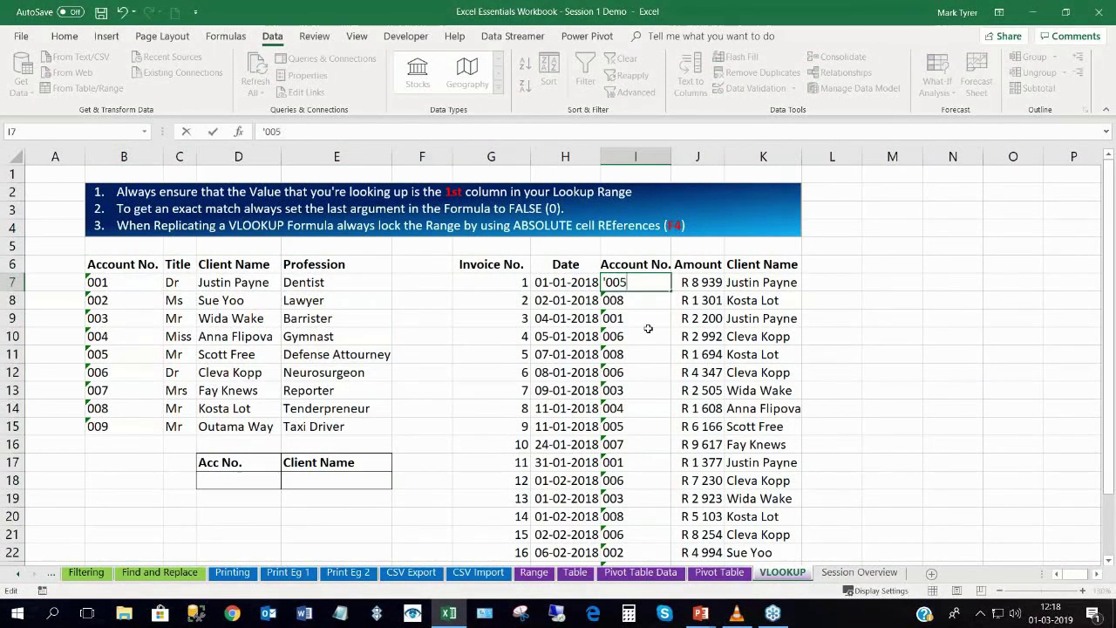
key("Return")
left_click(741, 282)
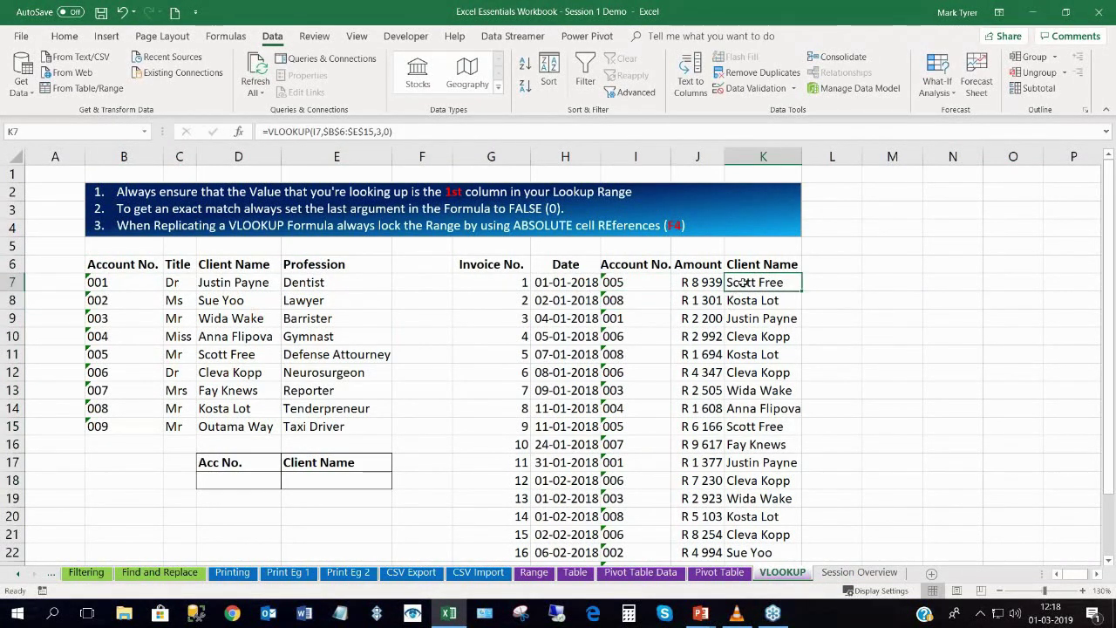
left_click_drag(800, 157, 815, 157)
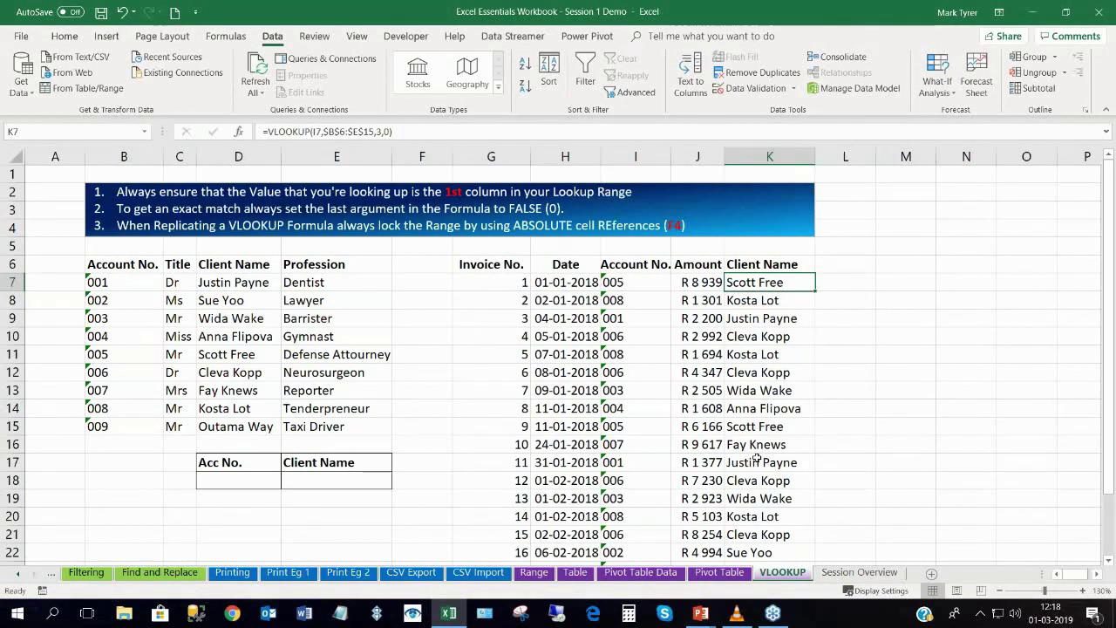
Inspect K7's formula without changing it, then scroll the sheet tabs back to the first sheet.
left_click(1033, 389)
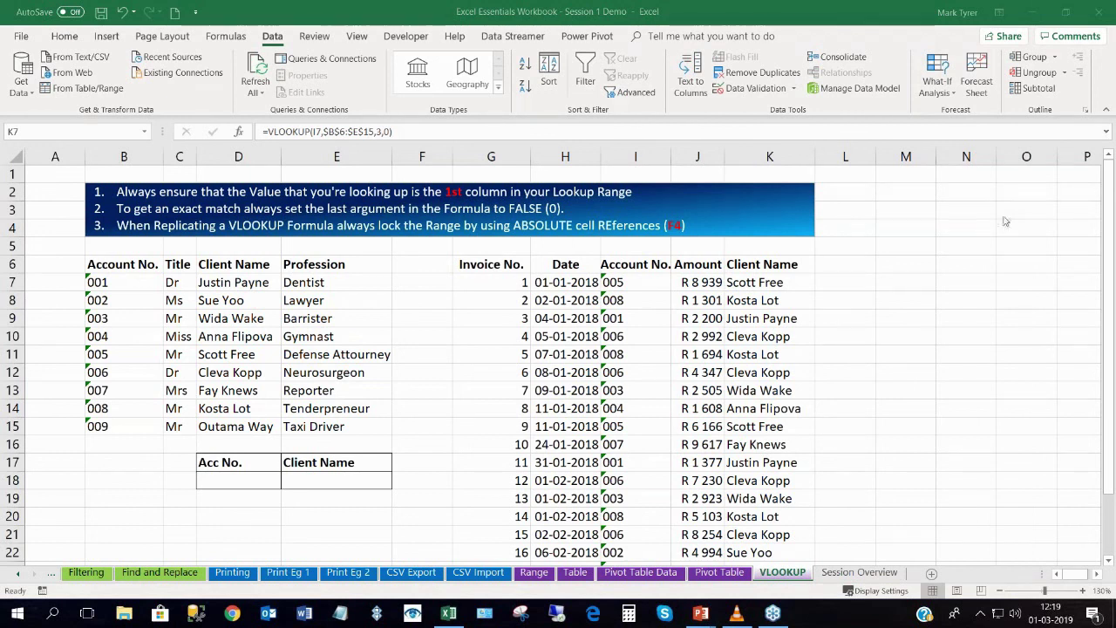
key("F2")
left_click(413, 337)
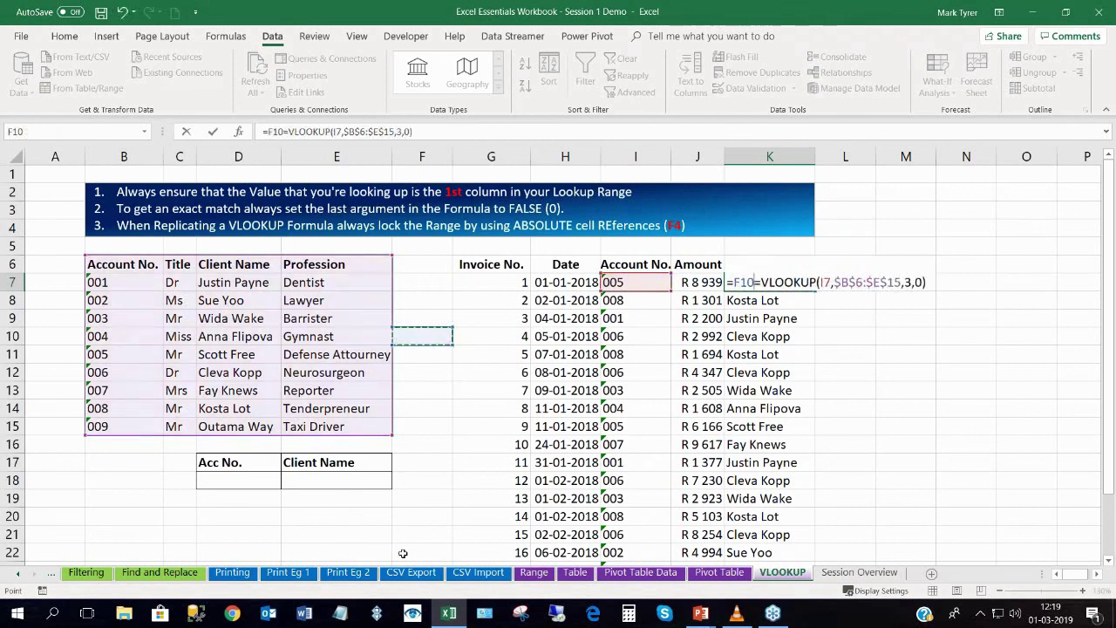
key("Escape")
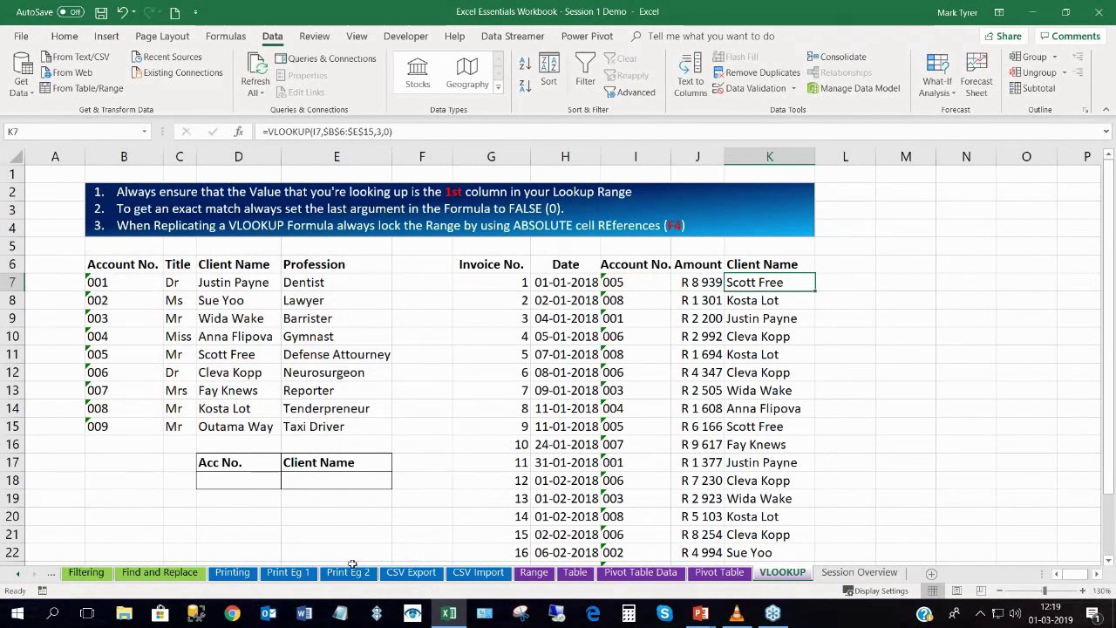
left_click(18, 576, "ctrl")
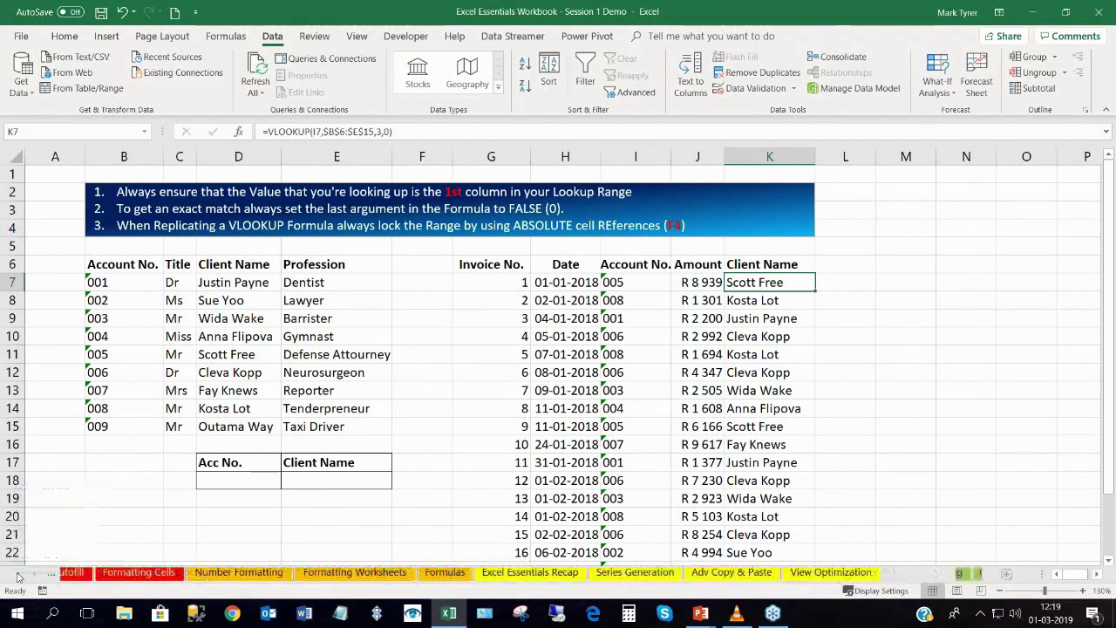
left_click(155, 457)
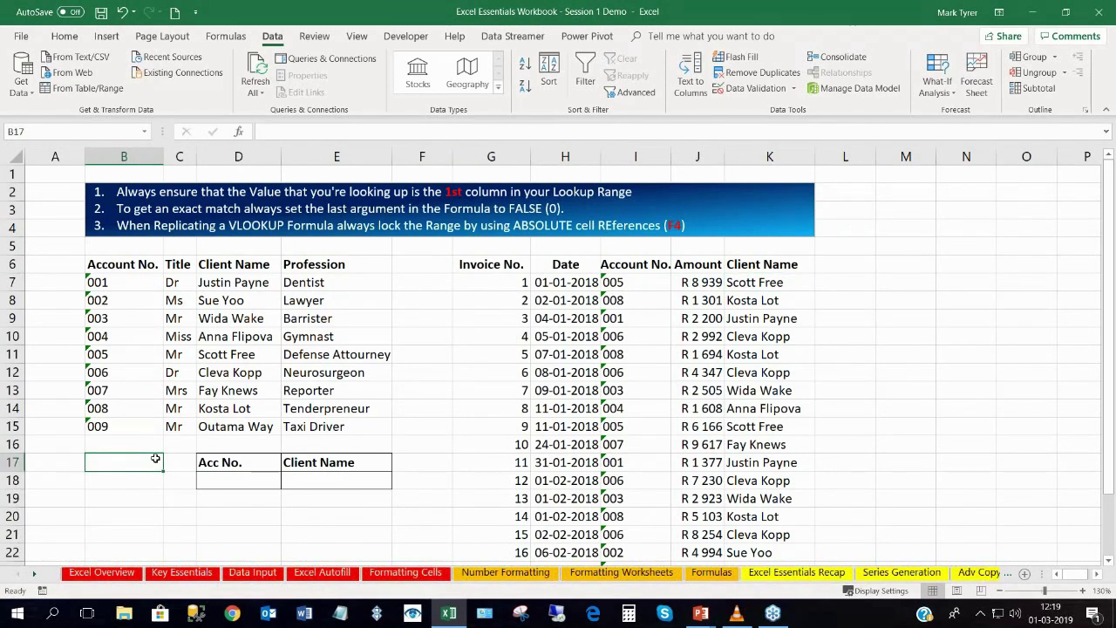